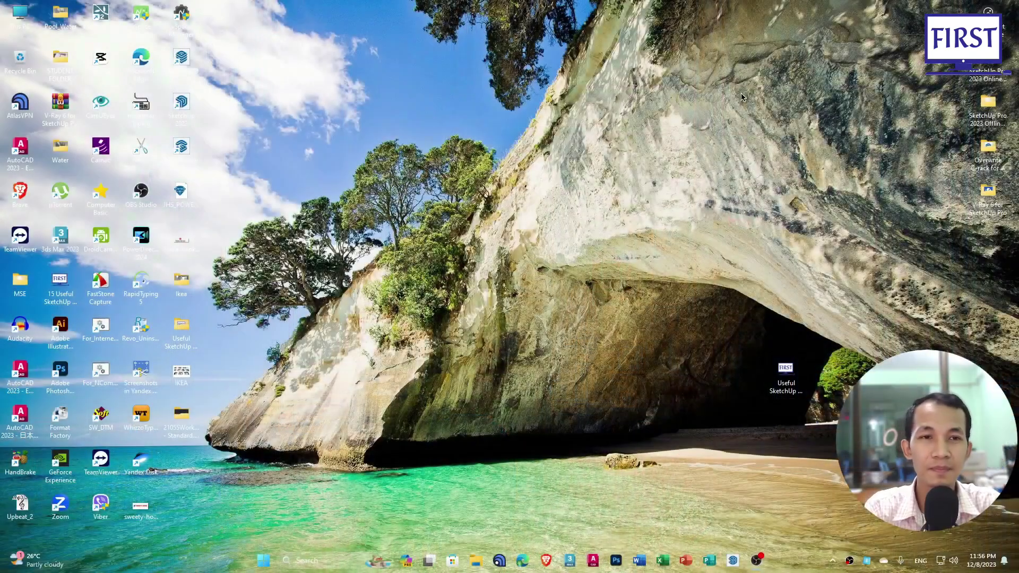
Step: Move the Useful SketchUp Plugins V.1.0 icon left to just below the desktop centre, then launch SketchUp 2023
left_click_drag(782, 382, 743, 342)
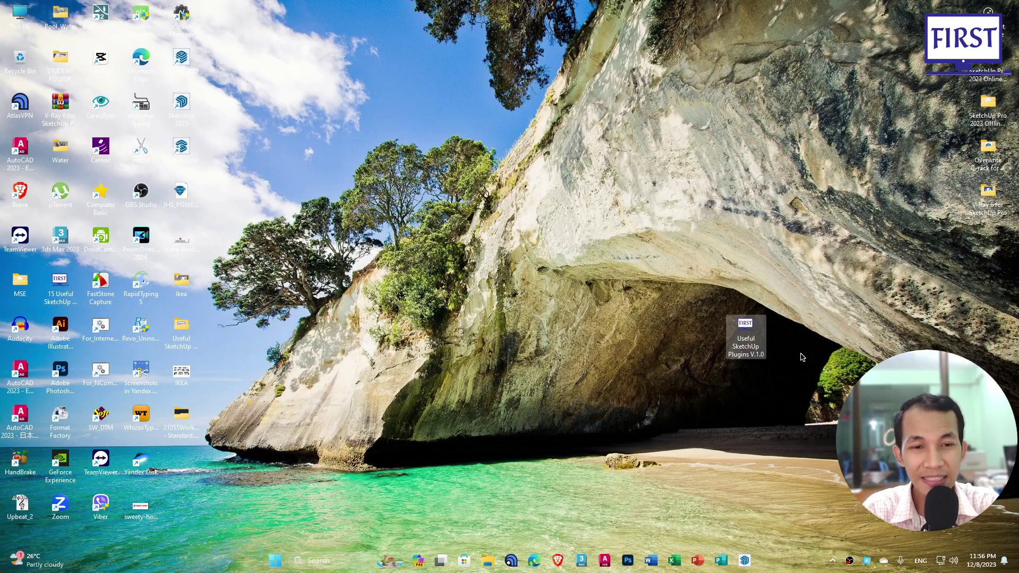
left_click_drag(745, 334, 786, 334)
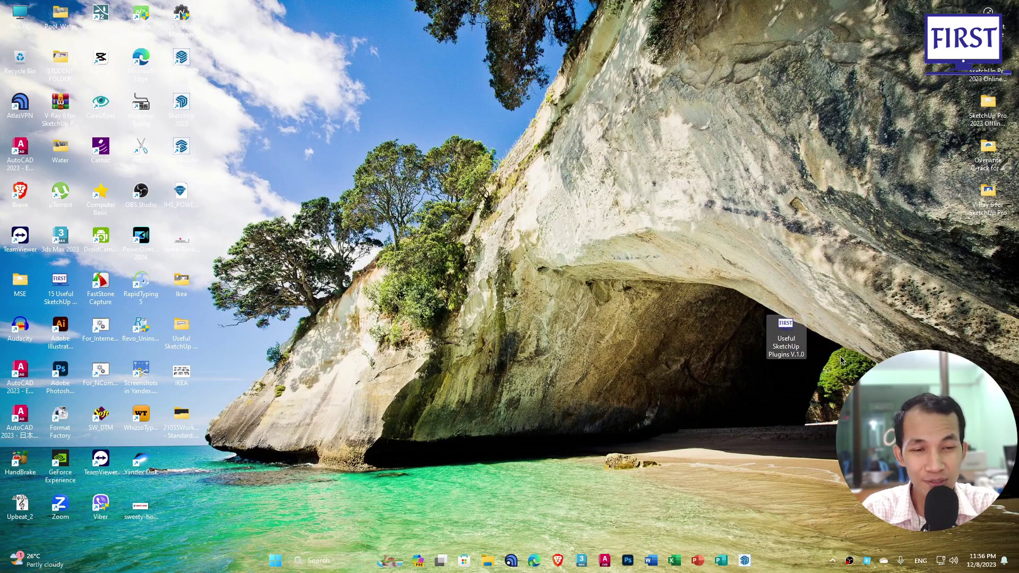
left_click(840, 360)
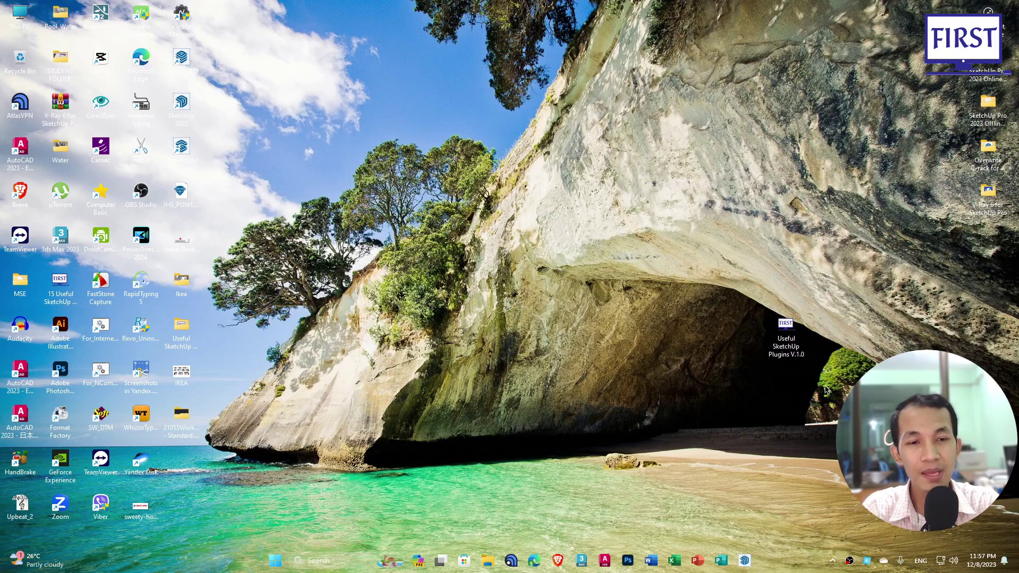
left_click_drag(786, 331, 664, 332)
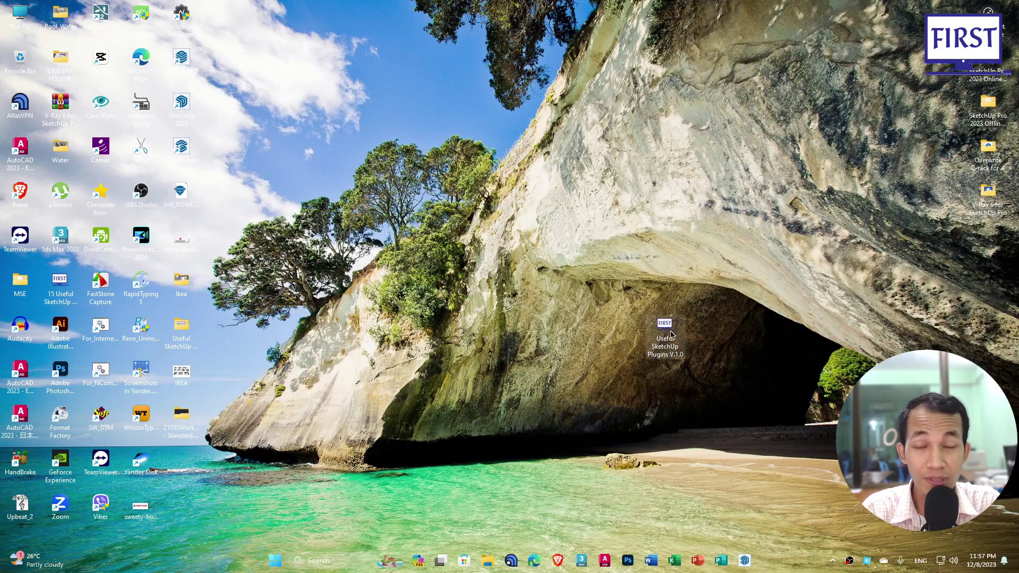
left_click(745, 561)
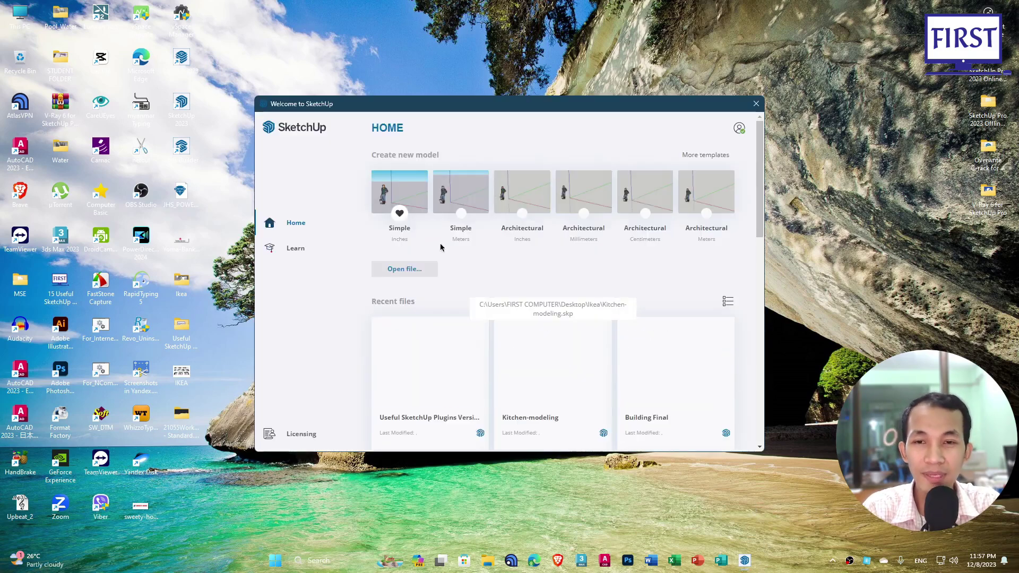
Step: Start a new blank model and bring up the list of installed extensions
left_click(401, 191)
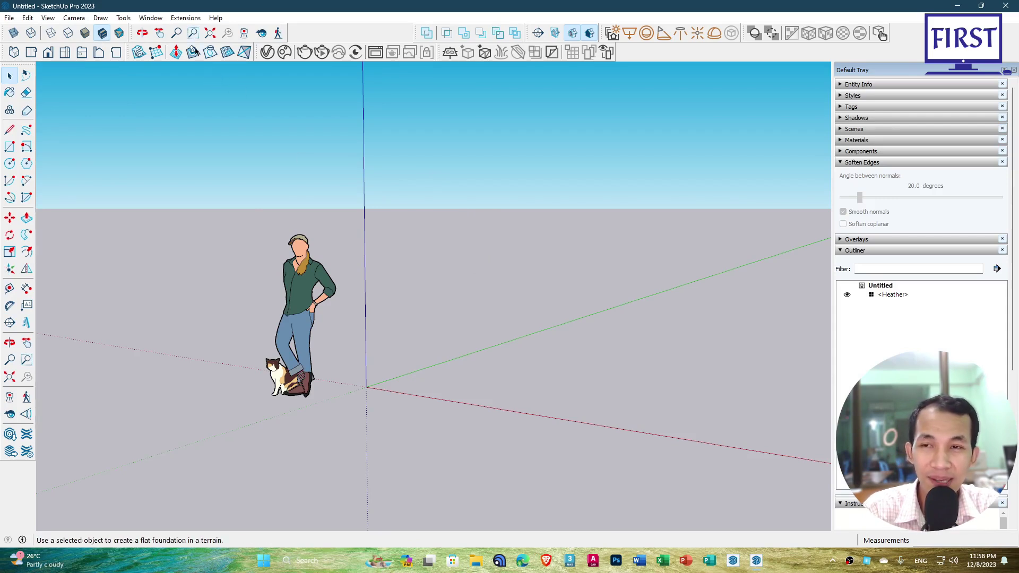
left_click(186, 18)
left_click(214, 41)
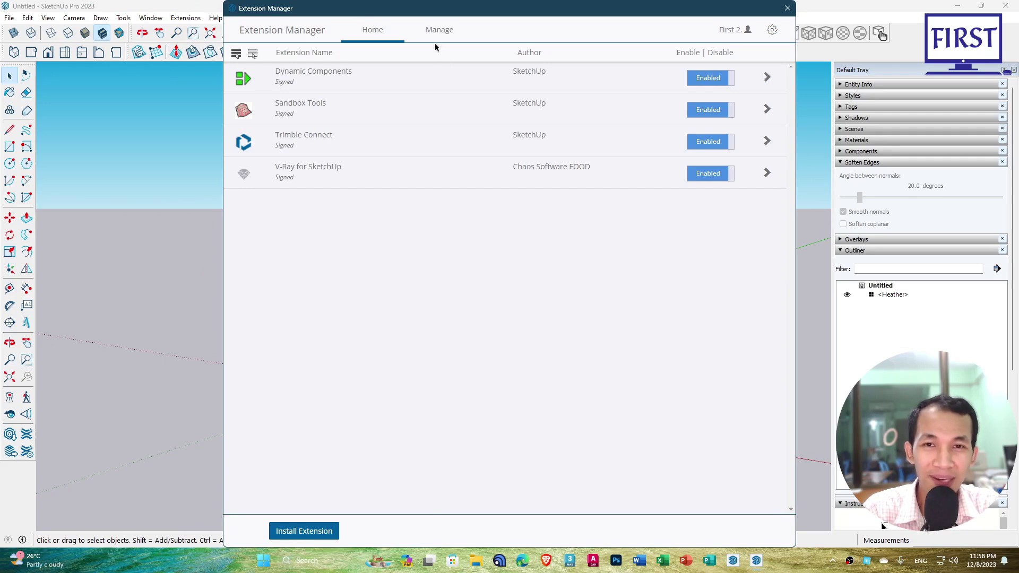
left_click(438, 31)
left_click(387, 38)
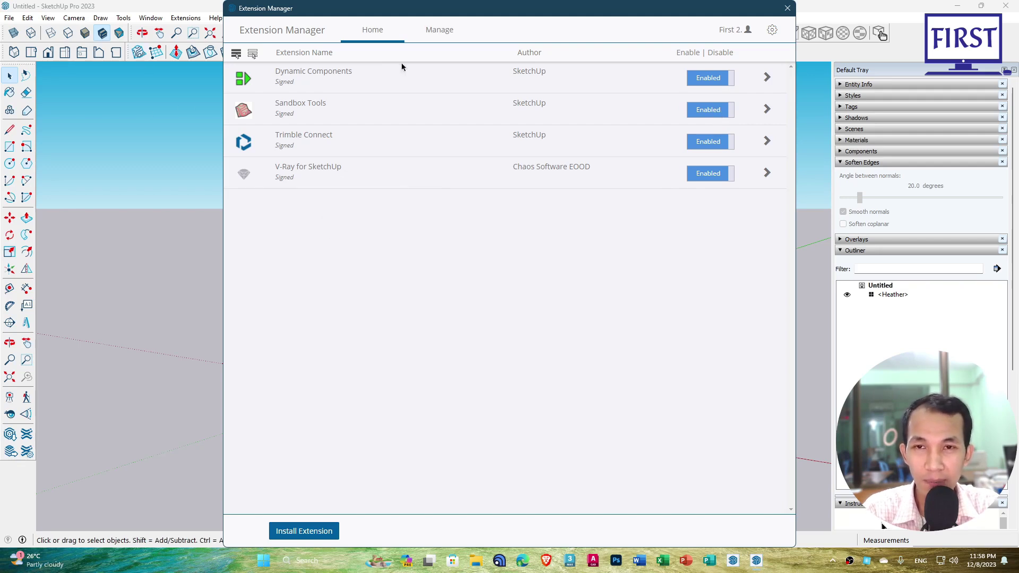
left_click(446, 32)
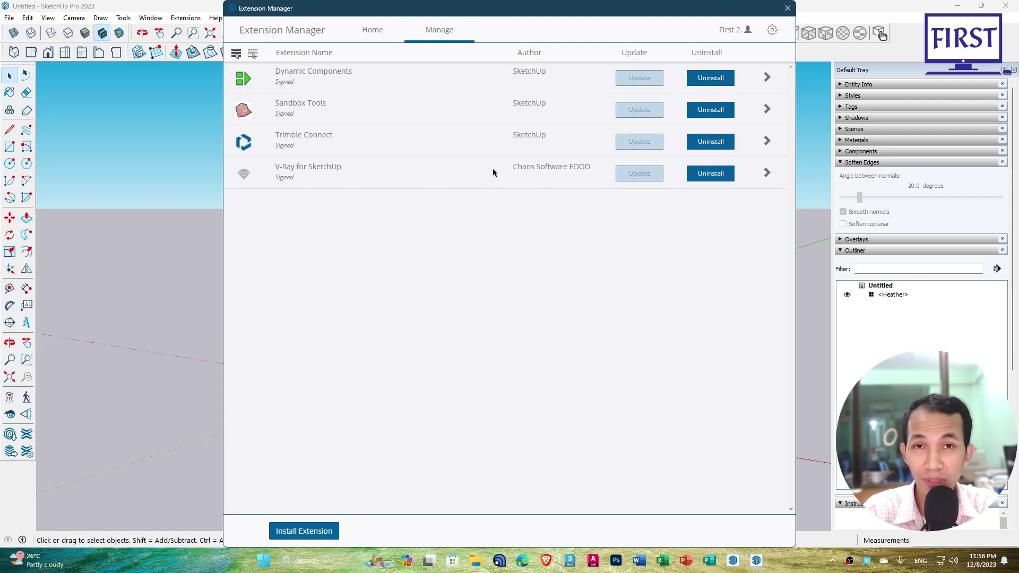
left_click(374, 30)
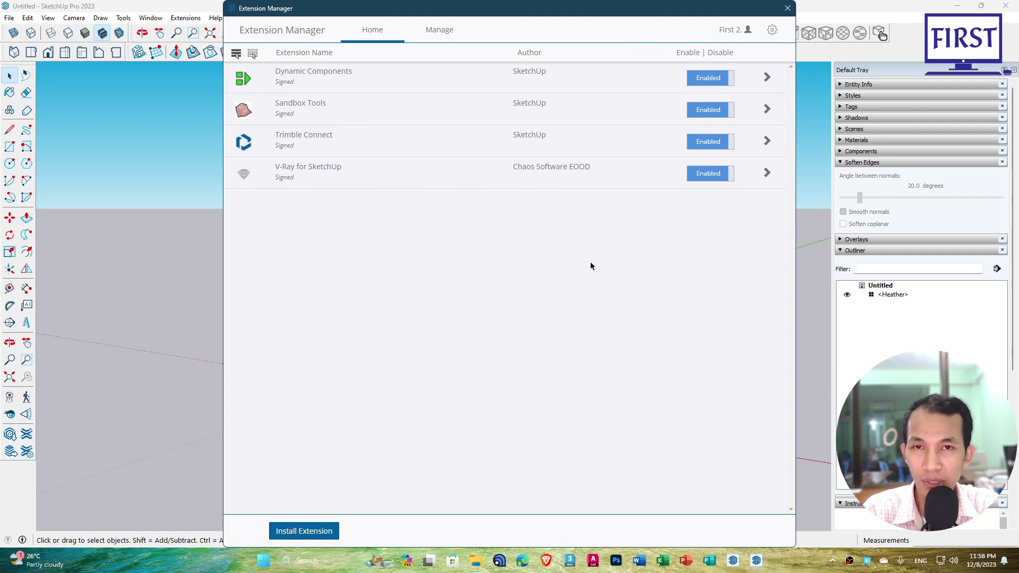
left_click(787, 8)
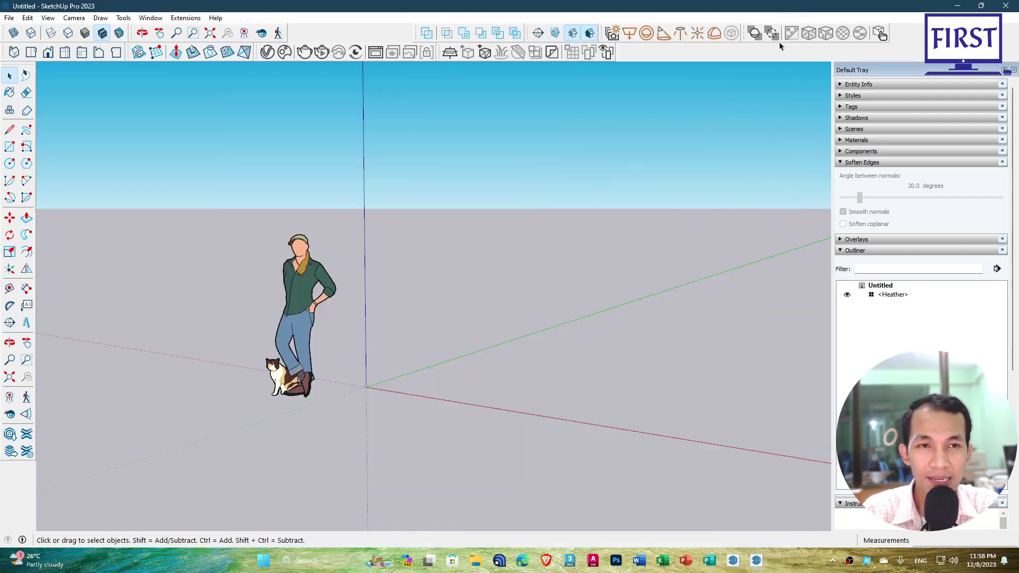
Step: Quit SketchUp and launch the Useful SketchUp Plugins V.1.0 installer
left_click(1006, 6)
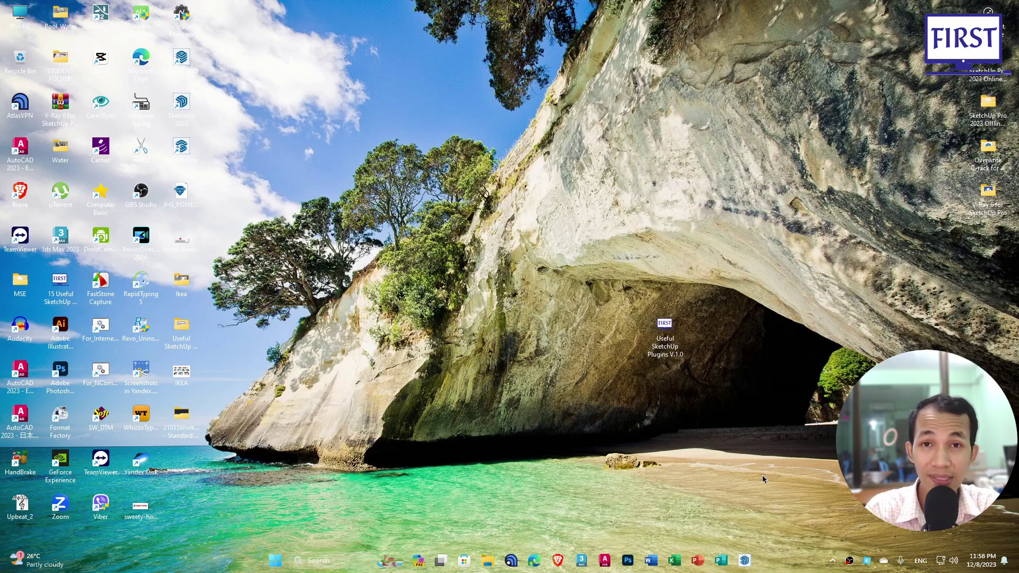
mouse_move(664, 334)
double_click(679, 332)
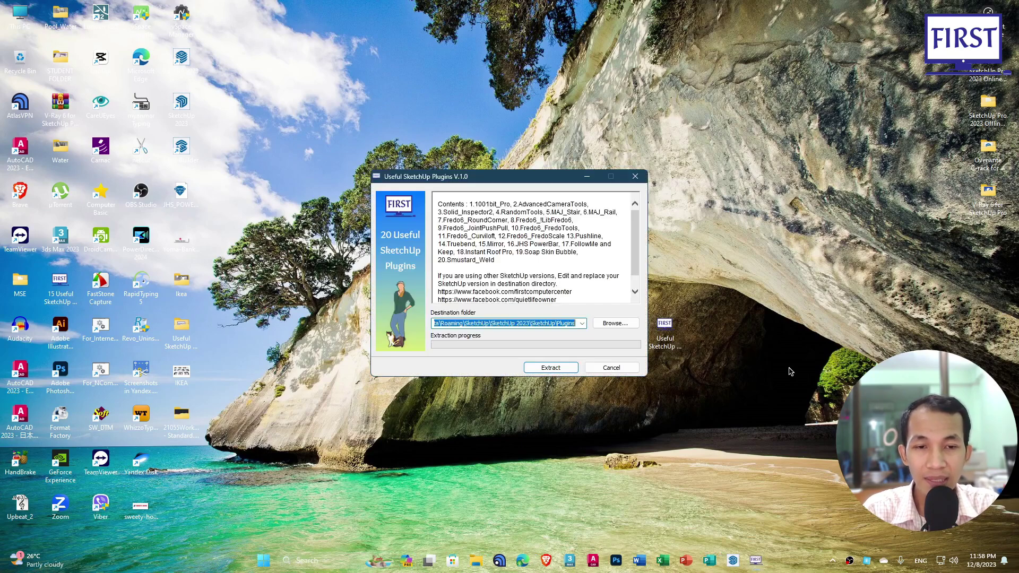
left_click_drag(534, 179, 492, 158)
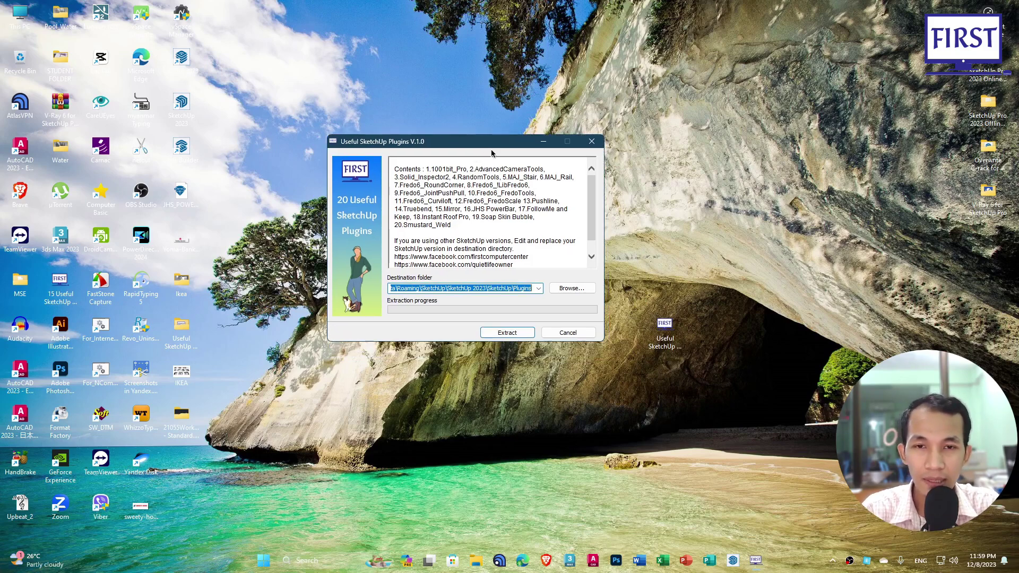
left_click_drag(488, 148, 481, 155)
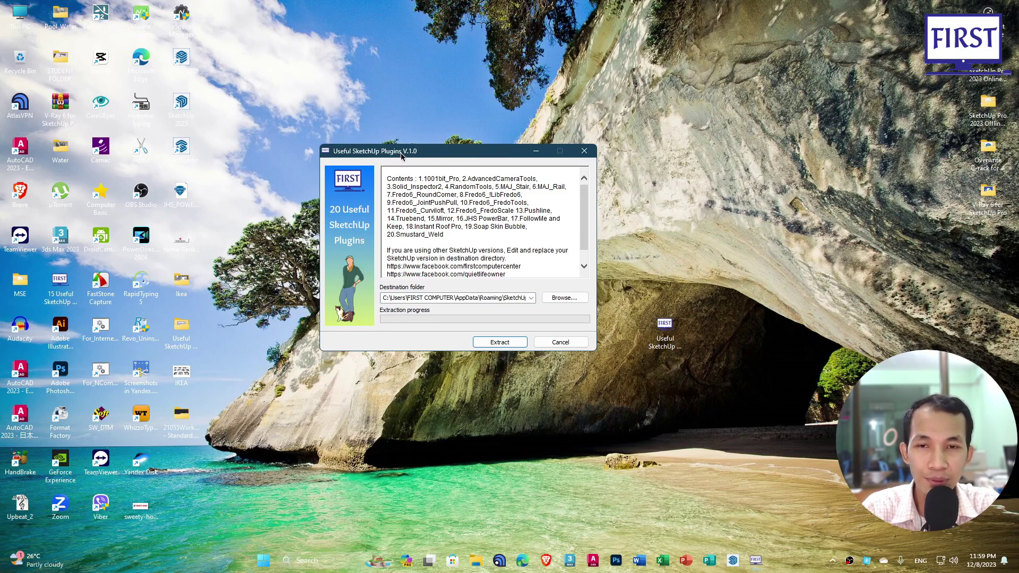
Step: Reposition the installer window and review its list of 20 bundled plugins
left_click_drag(401, 156, 402, 159)
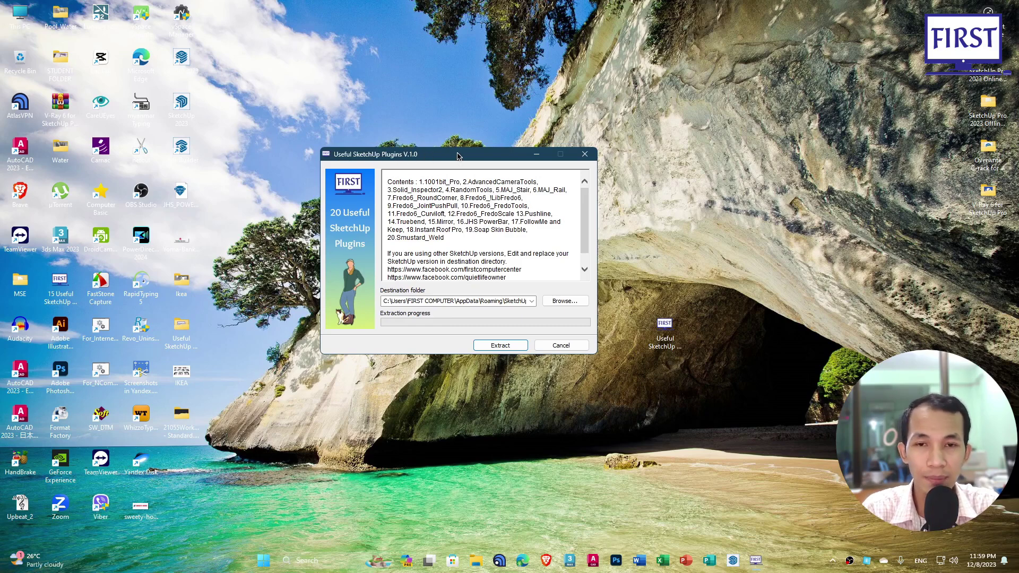
left_click_drag(459, 157, 448, 148)
mouse_move(392, 175)
left_mouse_down()
mouse_move(424, 181)
mouse_move(494, 229)
left_mouse_up()
left_click(484, 206)
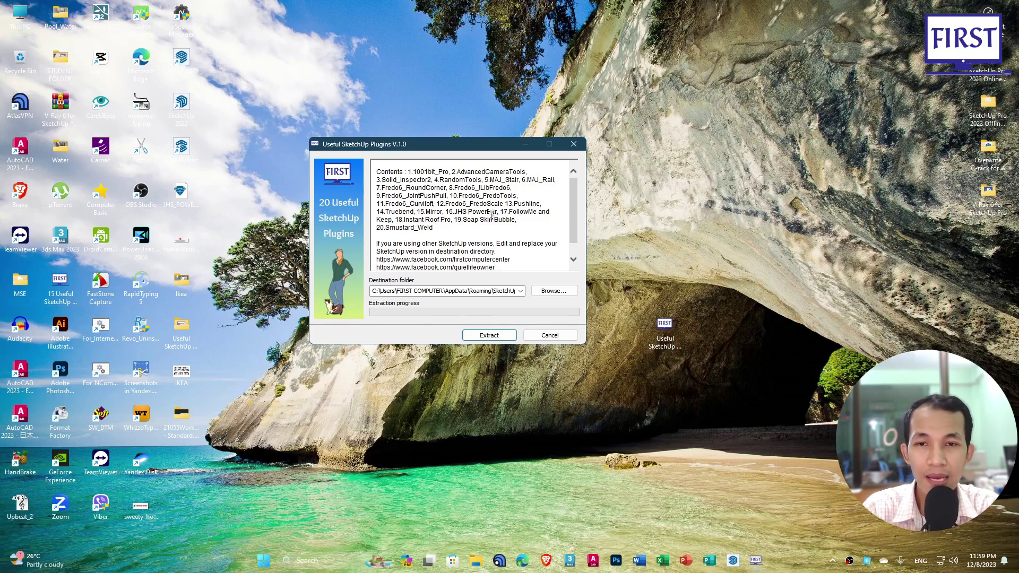
left_click_drag(381, 180, 427, 184)
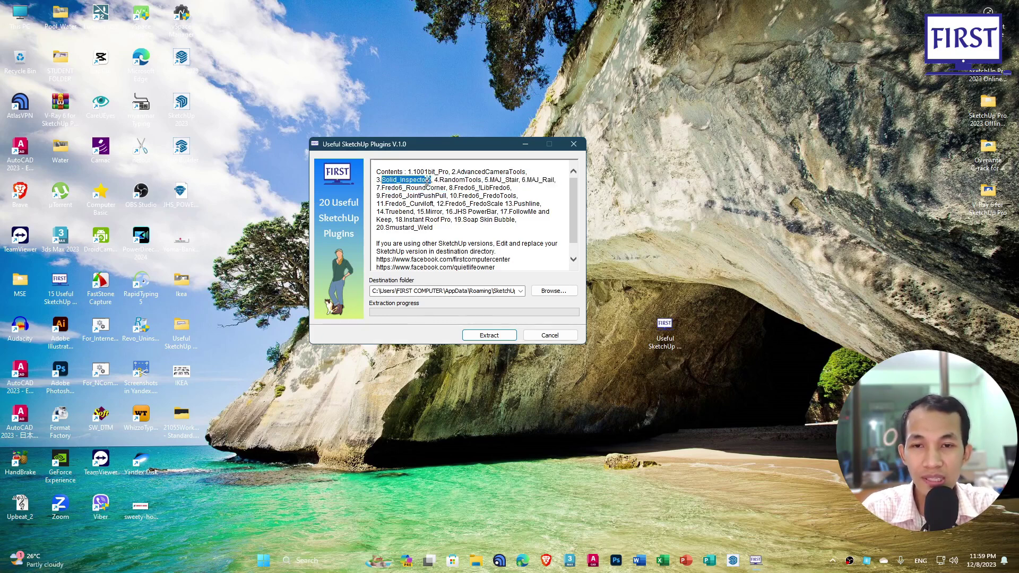
left_click(435, 188)
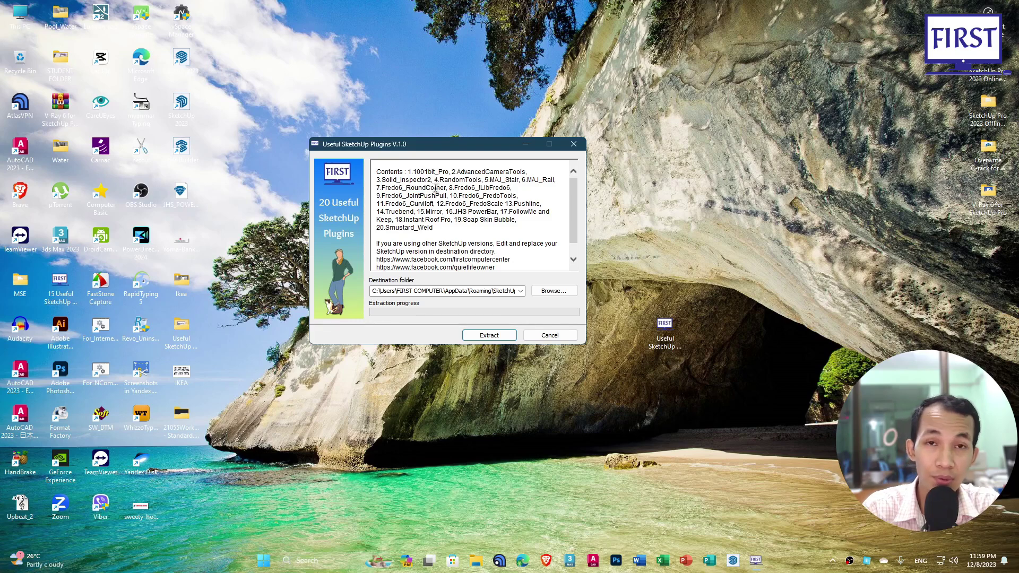
left_click_drag(441, 182, 503, 182)
left_click(521, 182)
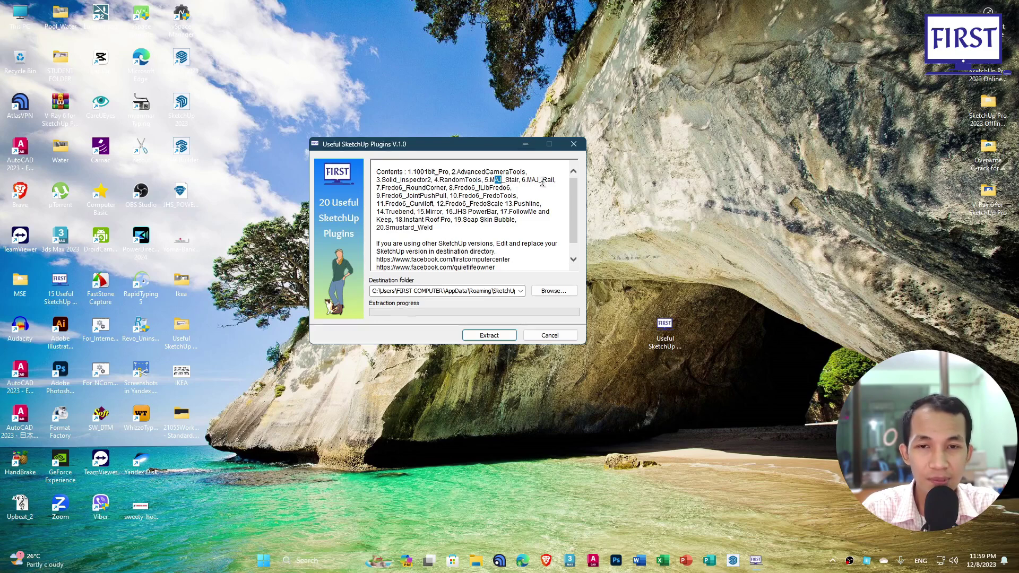
left_click_drag(500, 188, 489, 190)
left_click(422, 196)
left_click_drag(503, 196, 496, 196)
left_click(424, 205)
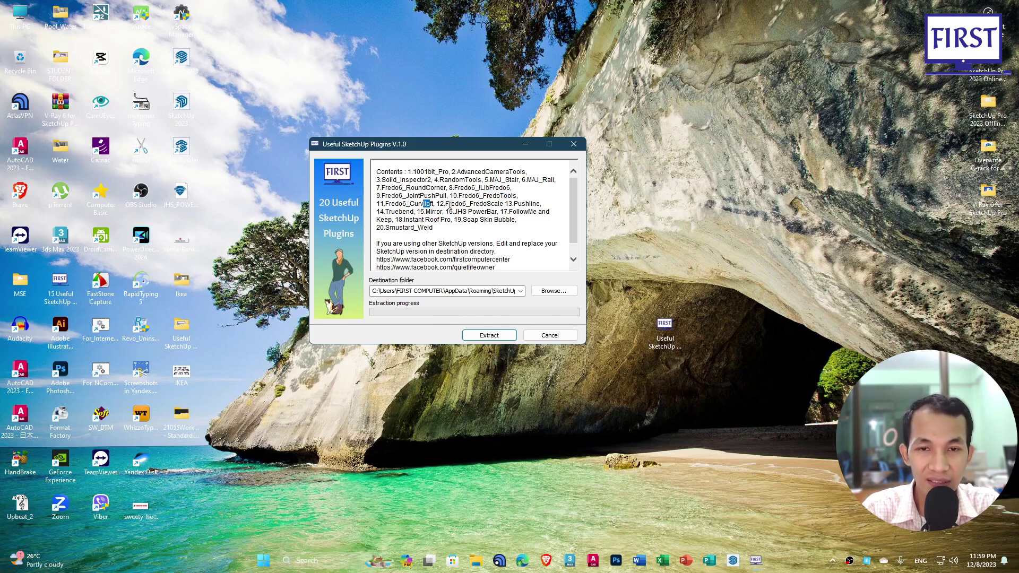
left_click(493, 204)
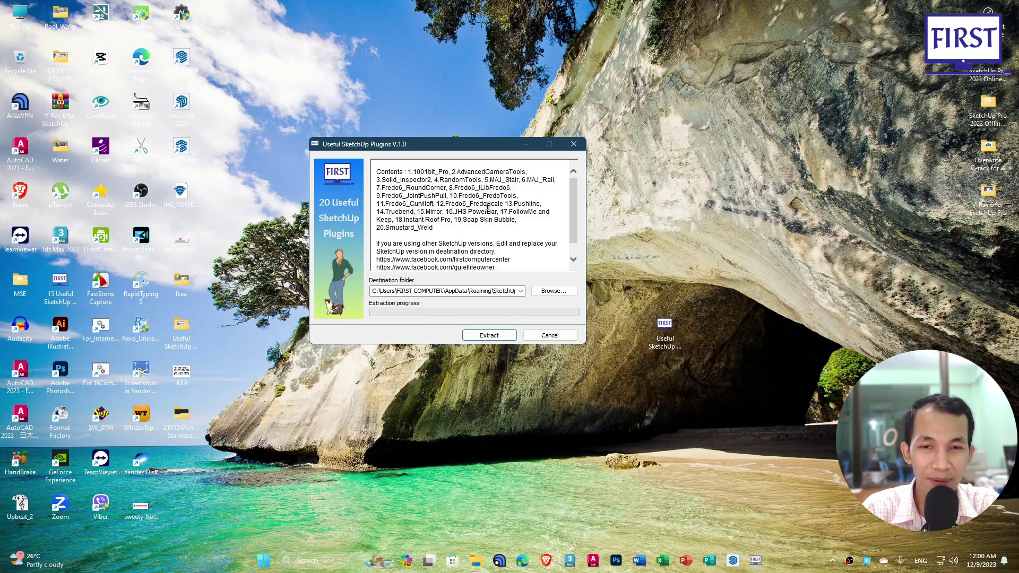
left_click_drag(469, 204, 504, 205)
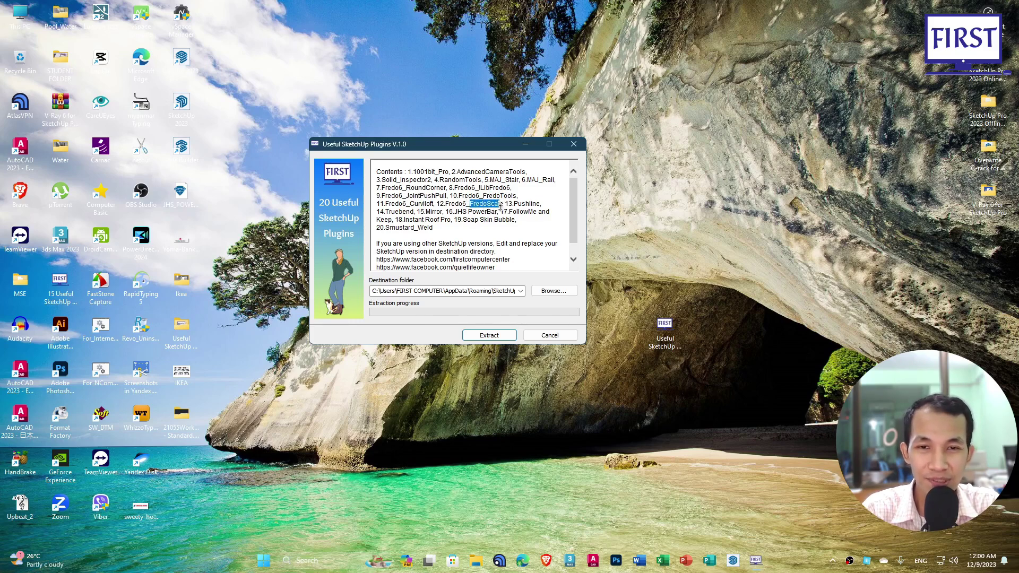
left_click(494, 204)
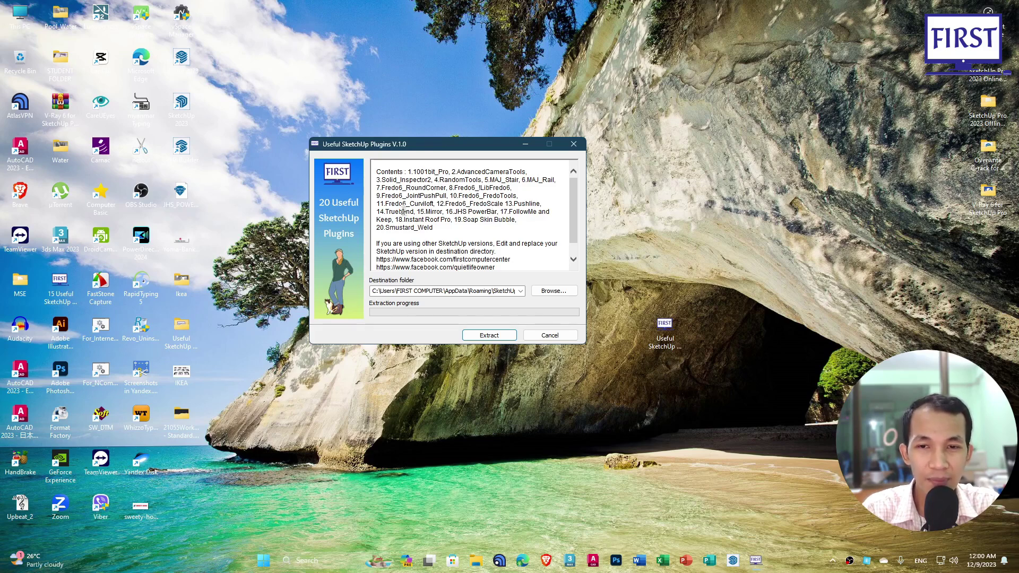
double_click(431, 212)
left_click(439, 213)
double_click(434, 214)
left_click(435, 214)
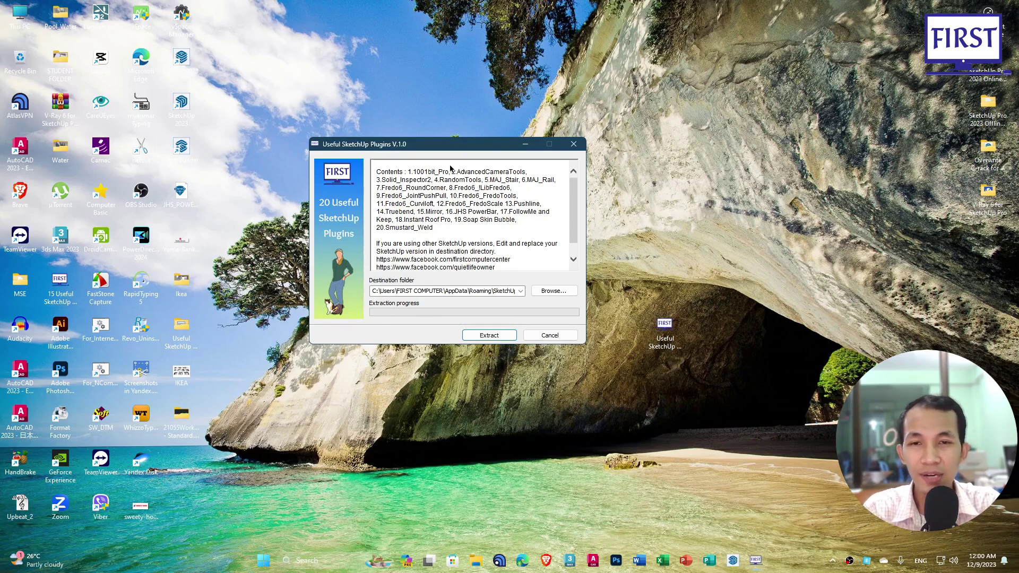
mouse_move(478, 144)
left_mouse_down()
mouse_move(456, 134)
mouse_move(466, 141)
left_mouse_up()
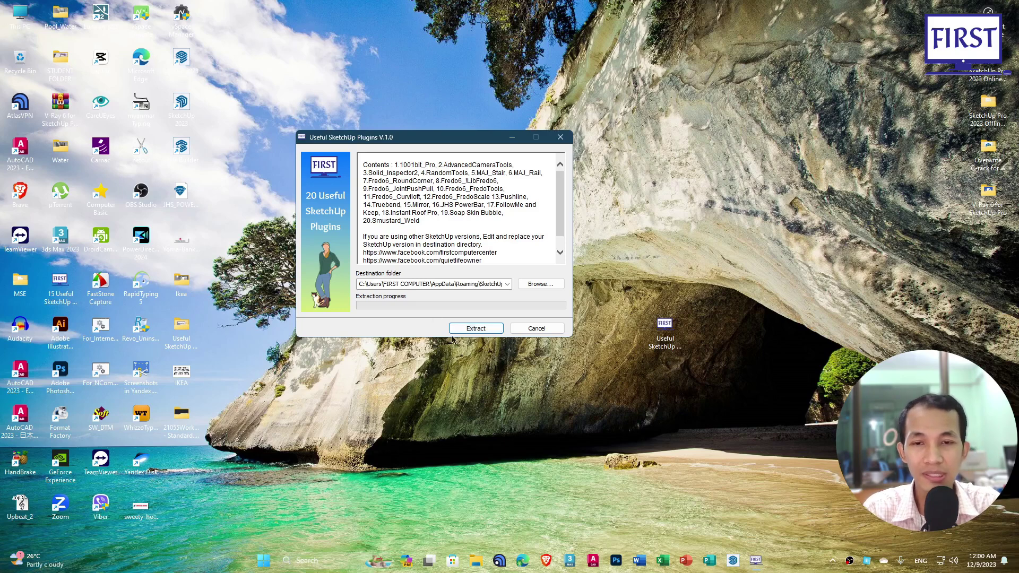
left_click(466, 284)
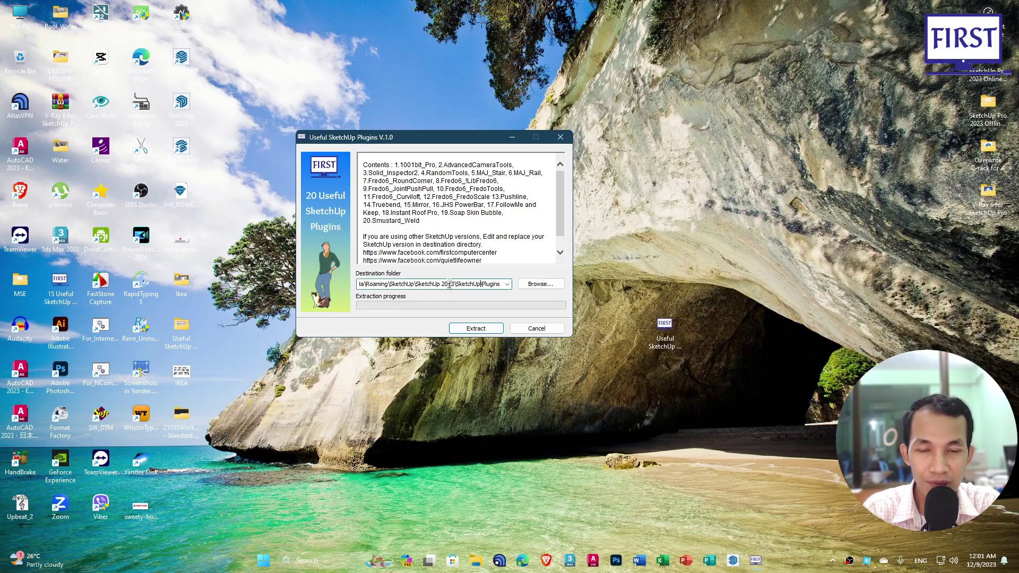
Step: Correct the destination path's year to 2023 for the SketchUp 2023 Plugins folder and start extraction
left_click_drag(455, 286, 450, 287)
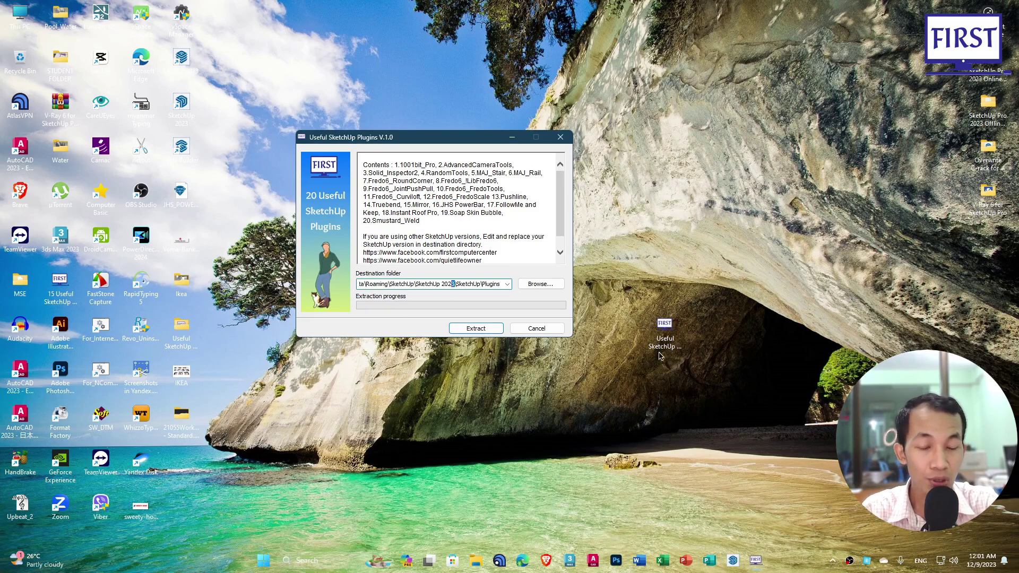
type("1")
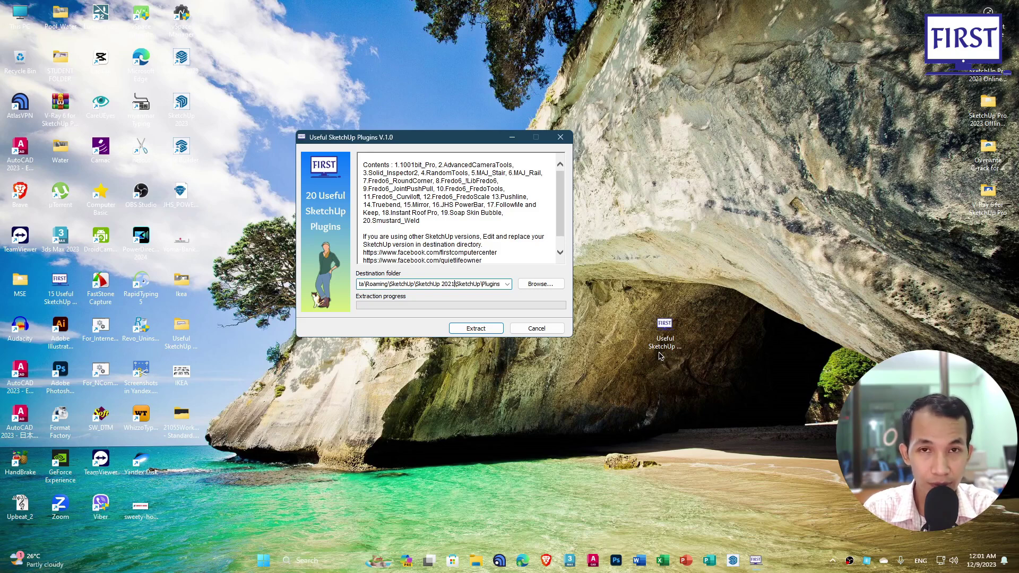
key("BackSpace")
type("3")
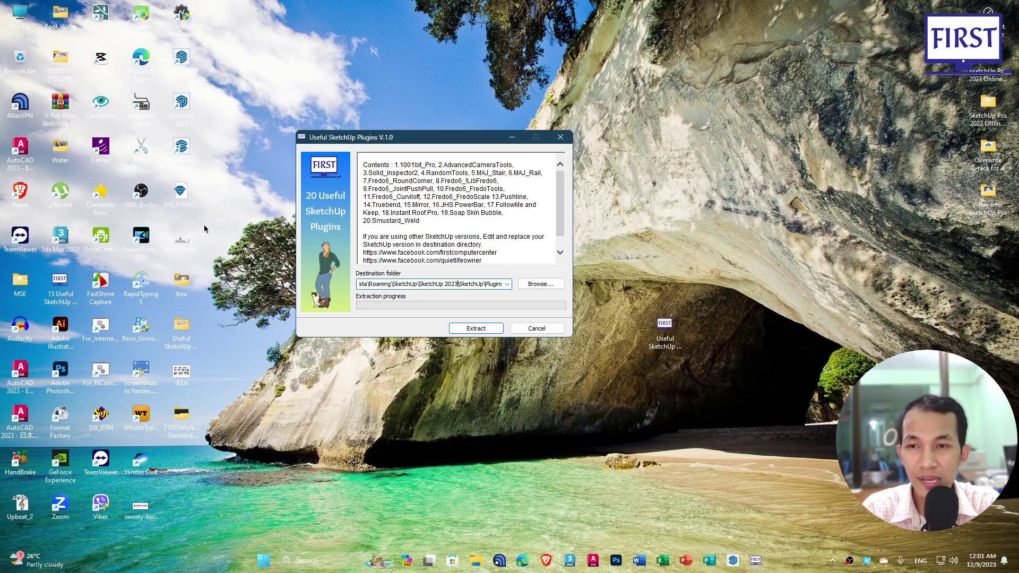
left_click(195, 120)
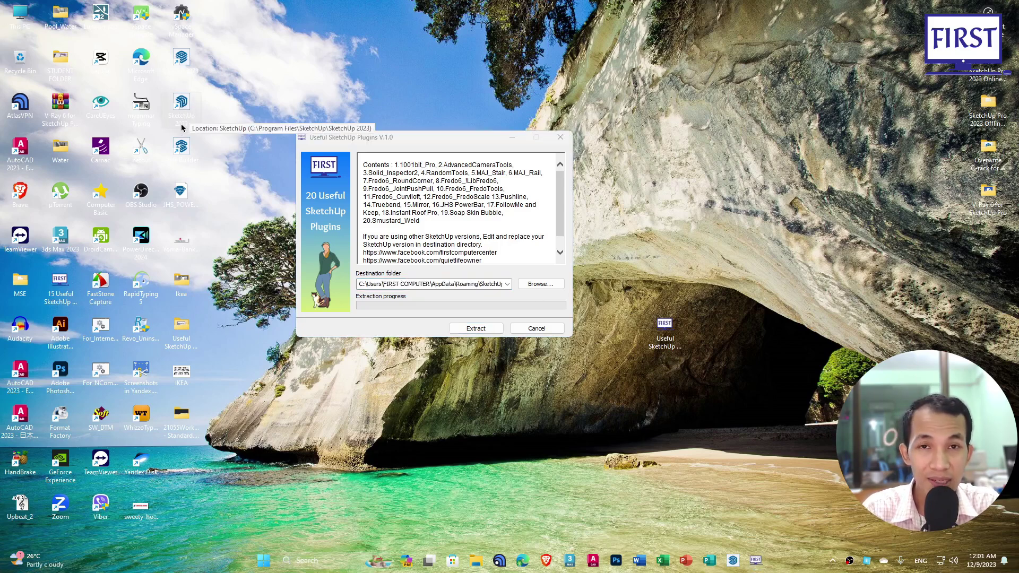
left_click(420, 138)
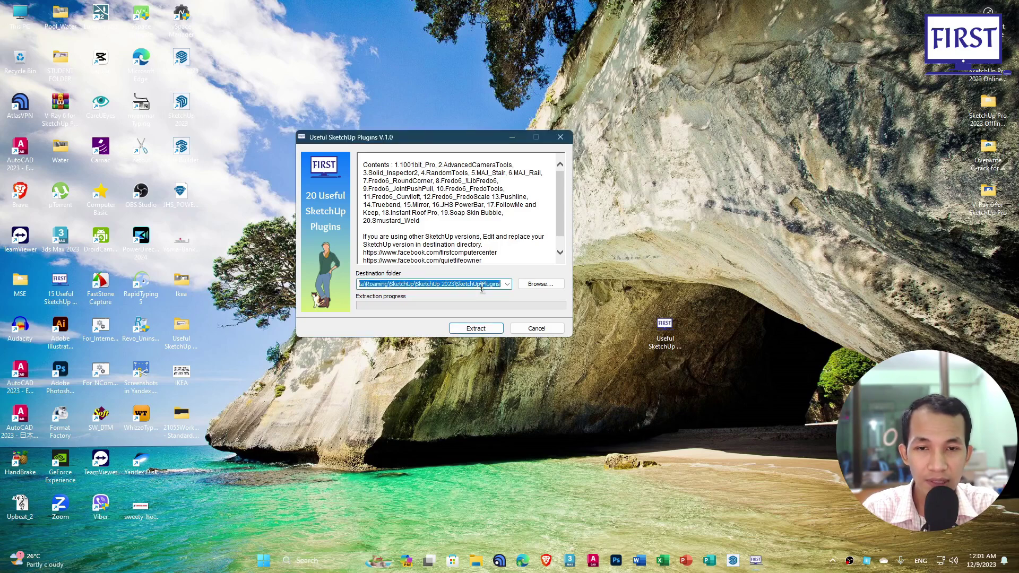
left_click(452, 285)
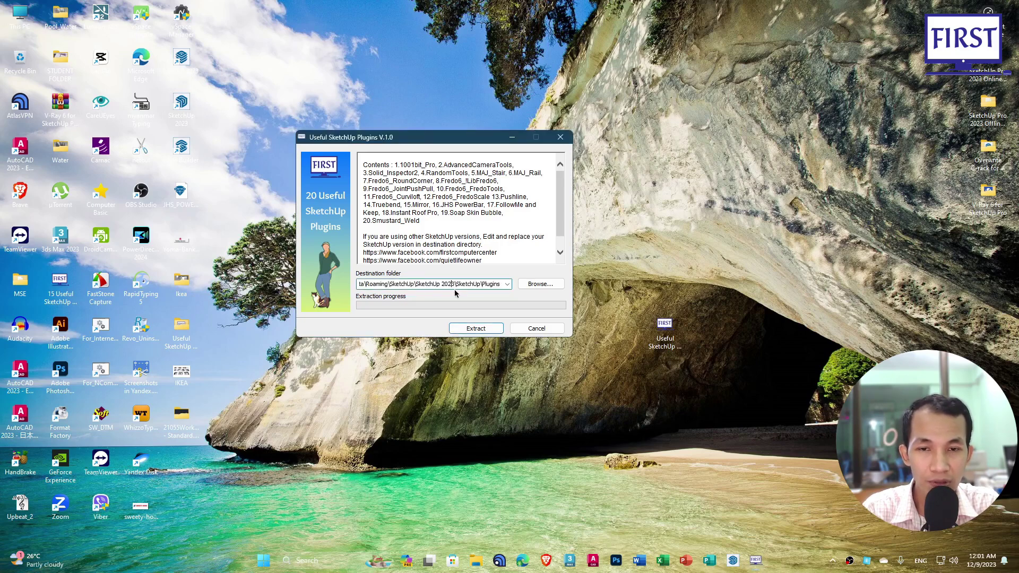
left_click(489, 333)
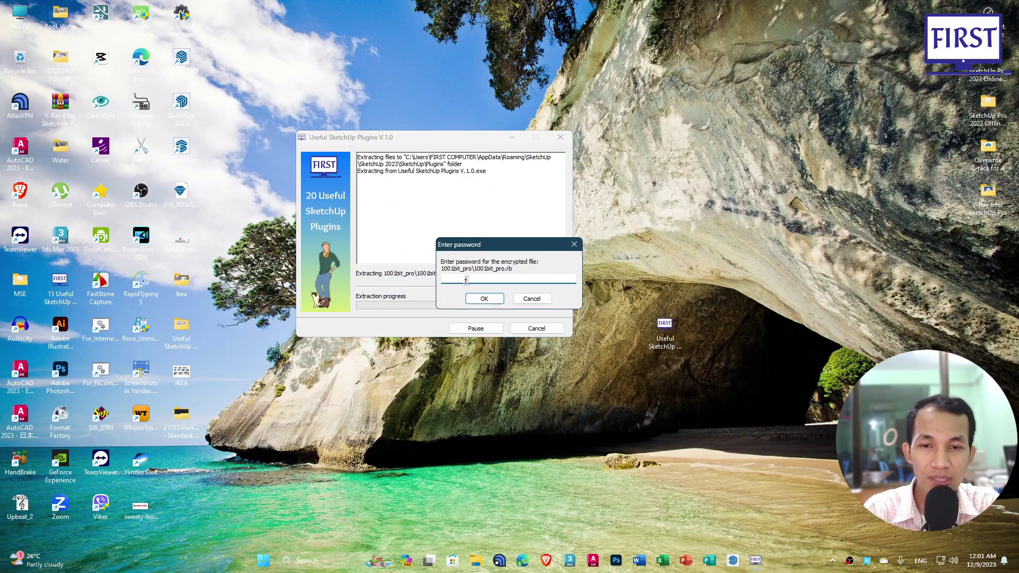
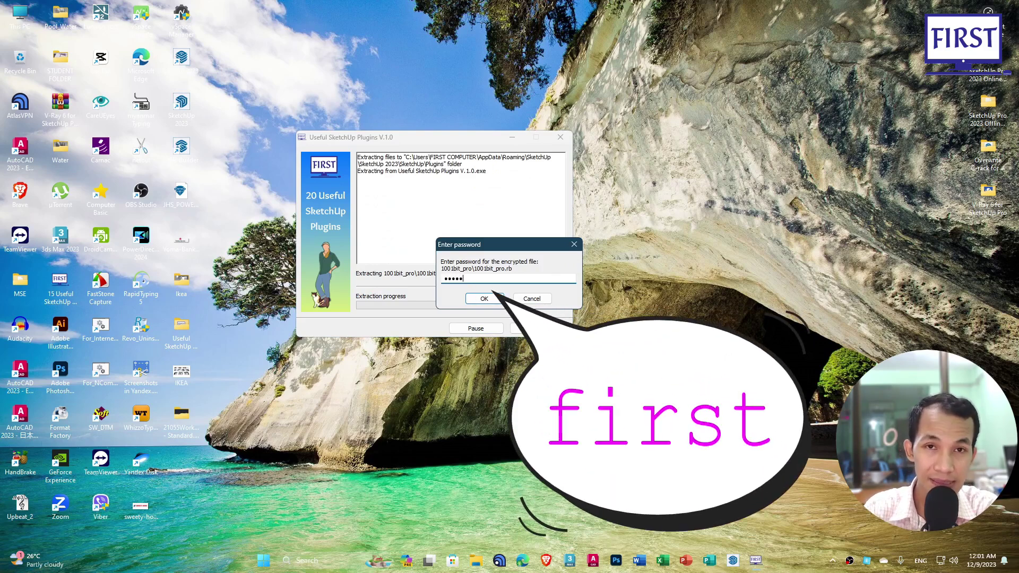
Step: Enter the archive password and confirm to finish extracting the plugins
left_click(483, 298)
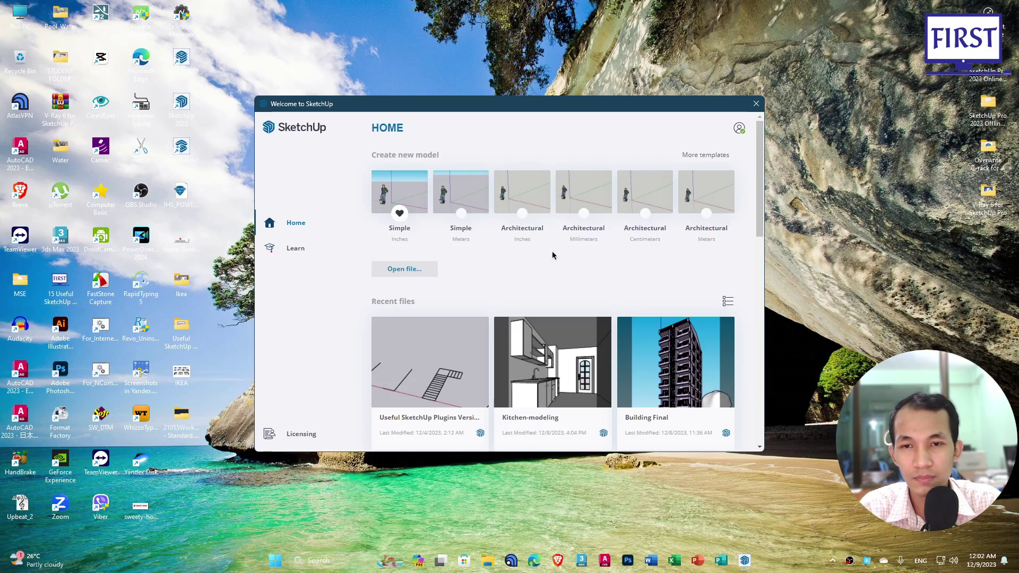
Step: Start a Simple Inches model and dock the floating plugin toolbars along the top
left_click(399, 191)
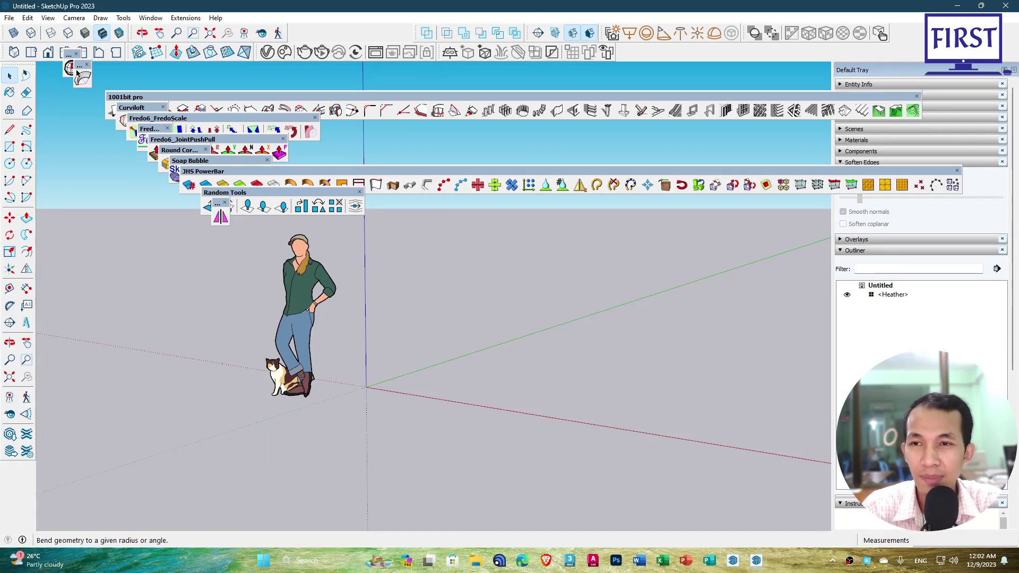
left_click_drag(70, 66, 63, 123)
left_click(137, 97)
left_click_drag(137, 97, 145, 87)
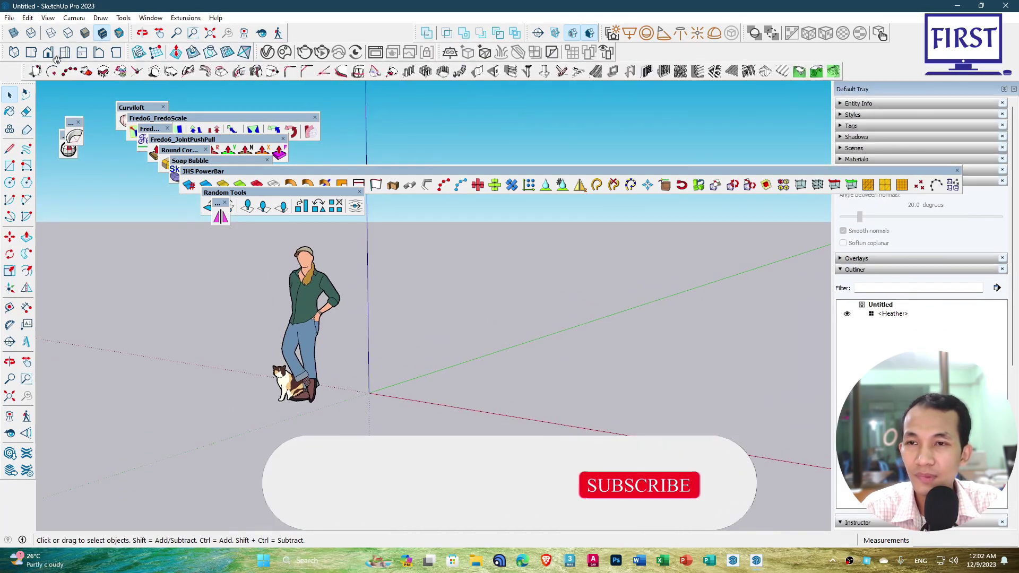
left_click_drag(112, 99, 132, 132)
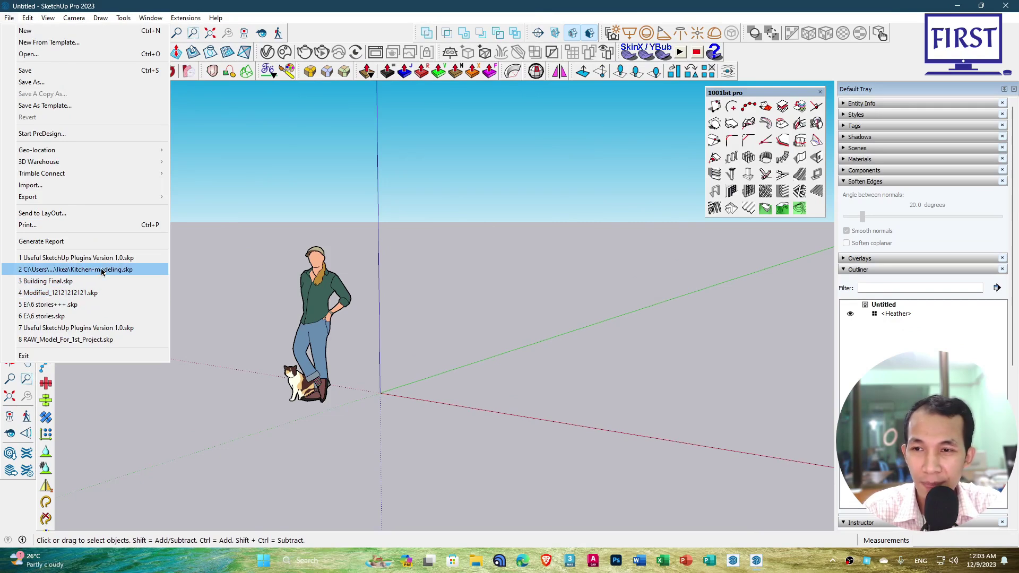
Step: Open Useful SketchUp Plugins Version 1.0.skp and frame its notched floor-plan face
left_click(77, 258)
middle_click_drag(421, 262, 489, 330, "shift")
scroll(382, 331, "down", 3)
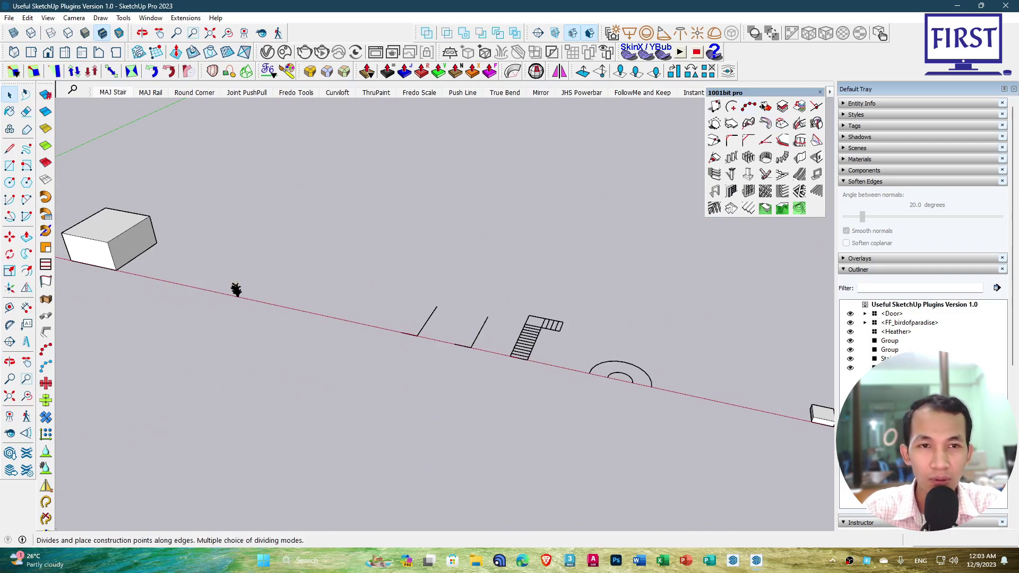
left_click(831, 92)
left_click(822, 93)
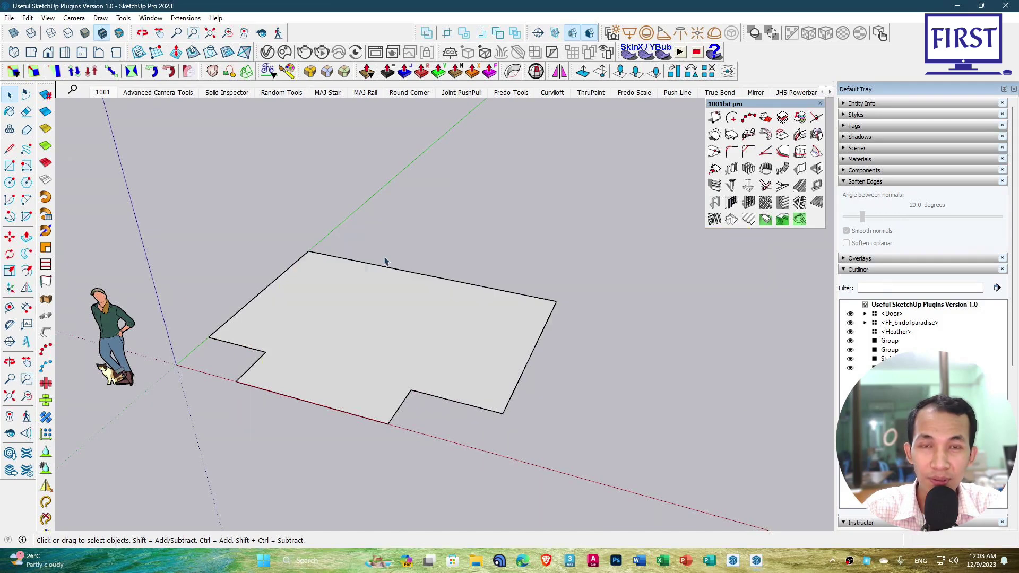
scroll(368, 337, "up", 2)
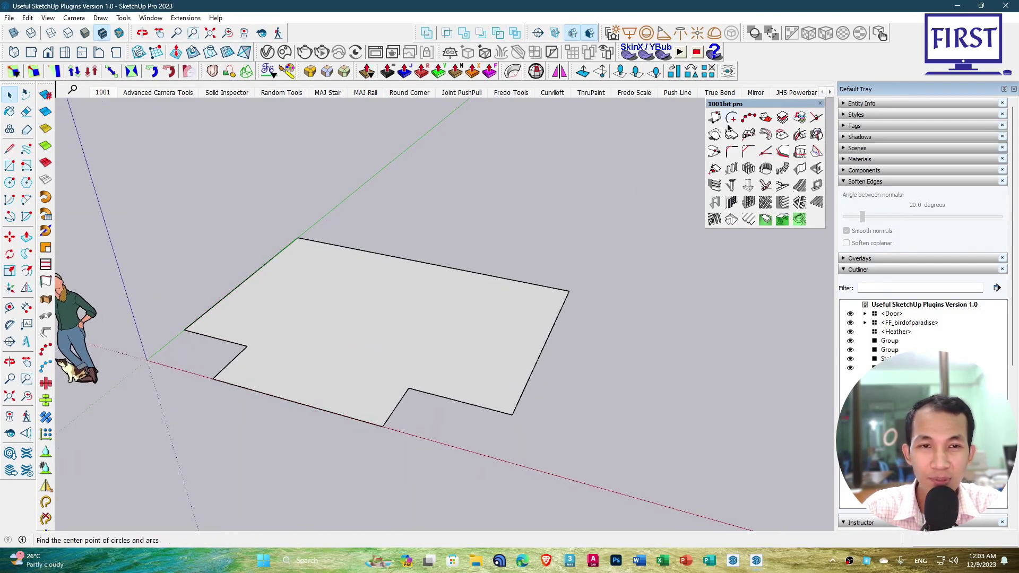
Step: Select the floor-plan face and bring up 1001bit pro's Create Hip Roof dialog beside it
left_click_drag(755, 104, 701, 118)
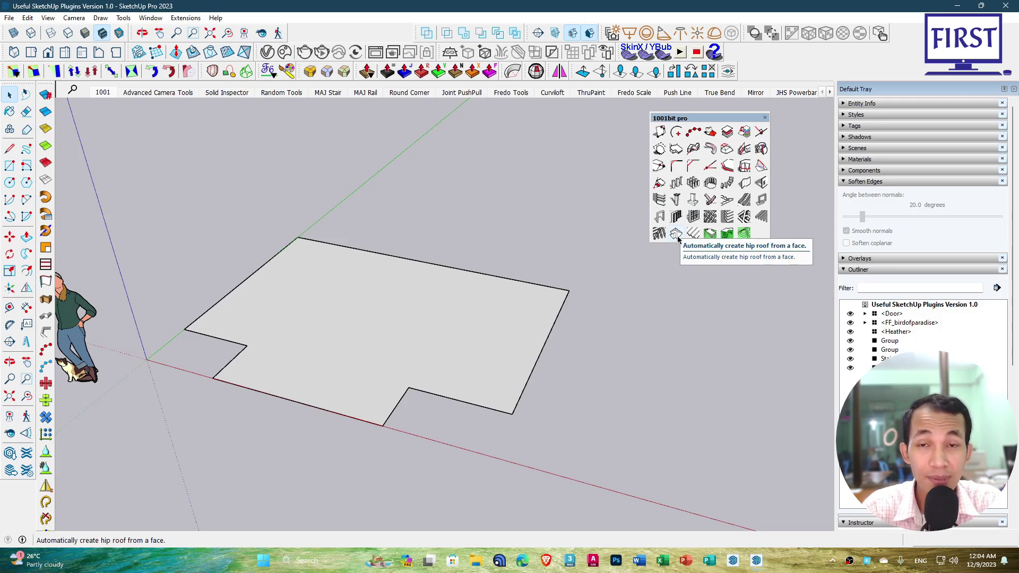
left_click(446, 334)
mouse_move(449, 335)
middle_mouse_down()
mouse_move(456, 326)
mouse_move(380, 338)
middle_mouse_up()
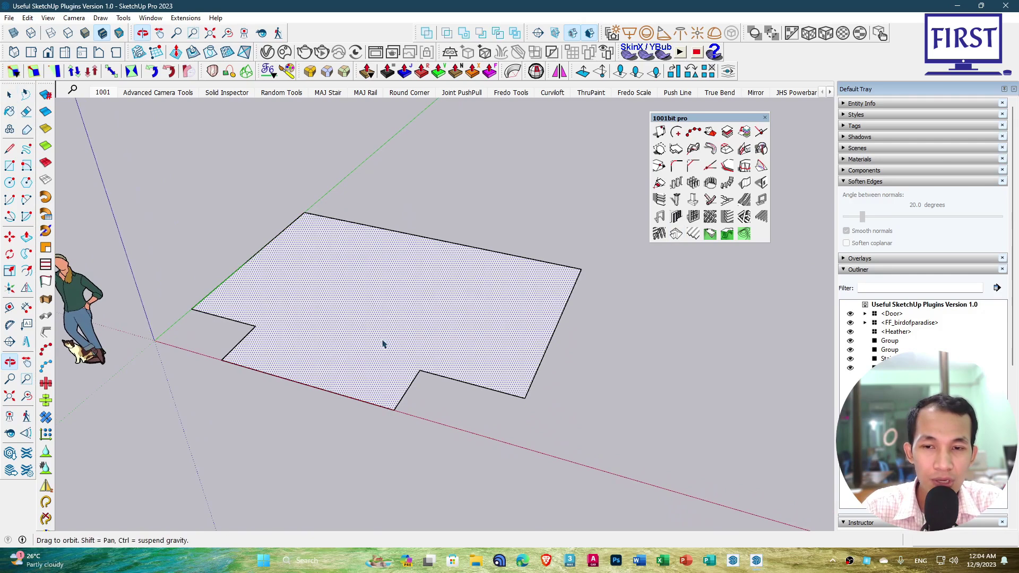
middle_click_drag(381, 303, 387, 302)
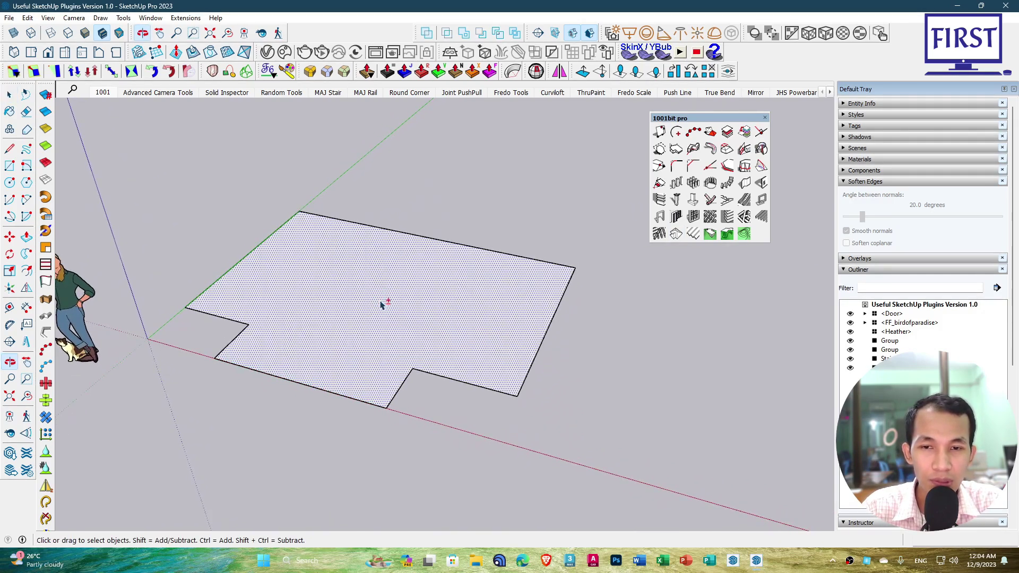
scroll(382, 300, "down", 2)
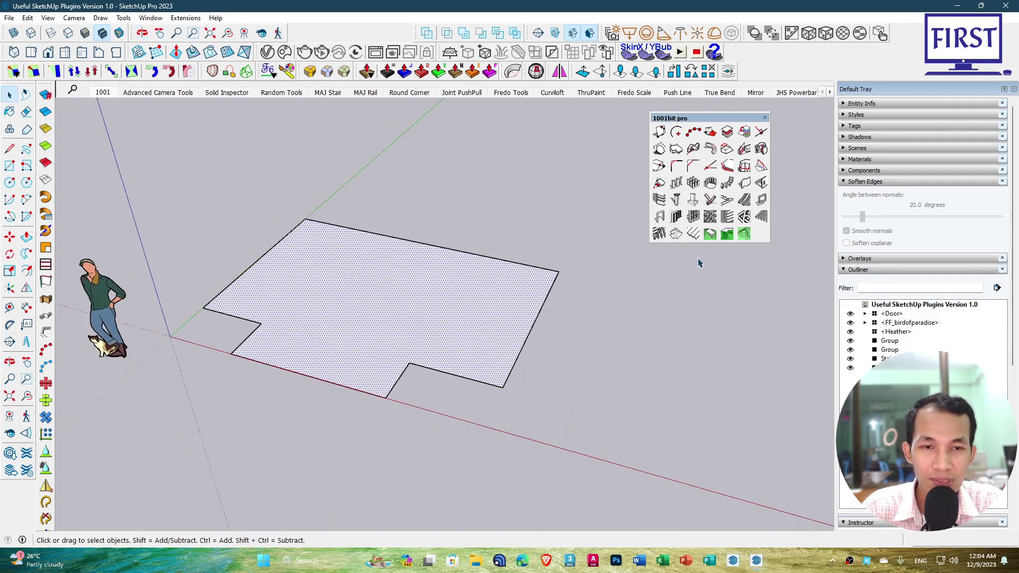
left_click(675, 236)
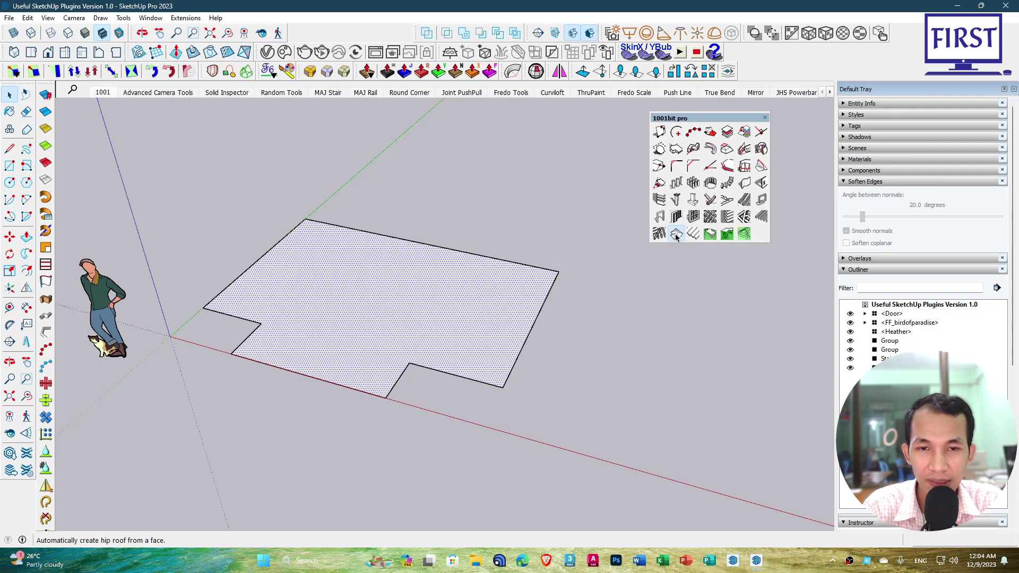
left_click_drag(231, 38, 671, 101)
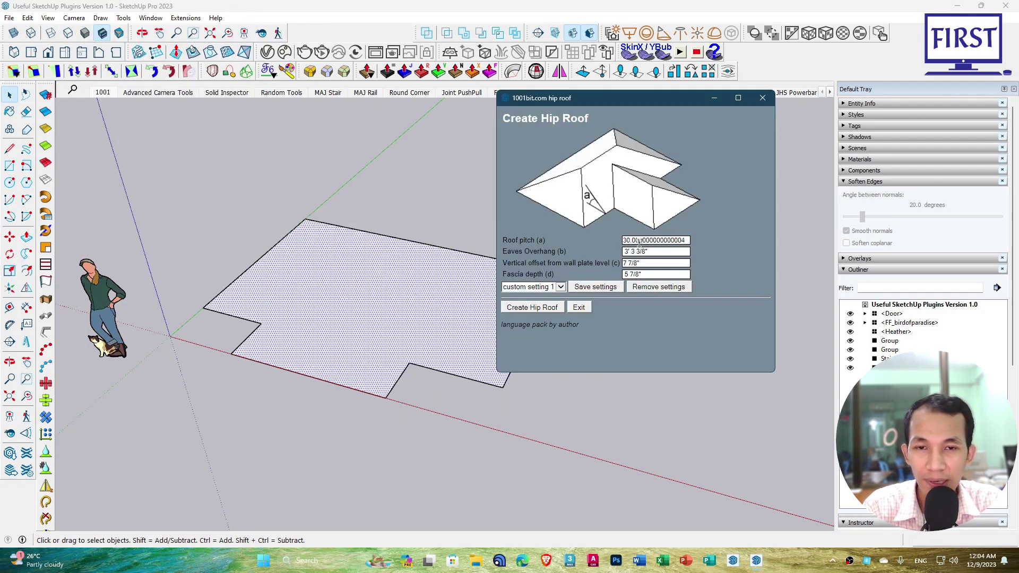
Step: Set the hip roof pitch to 25 and eaves overhang to 36
double_click(648, 242)
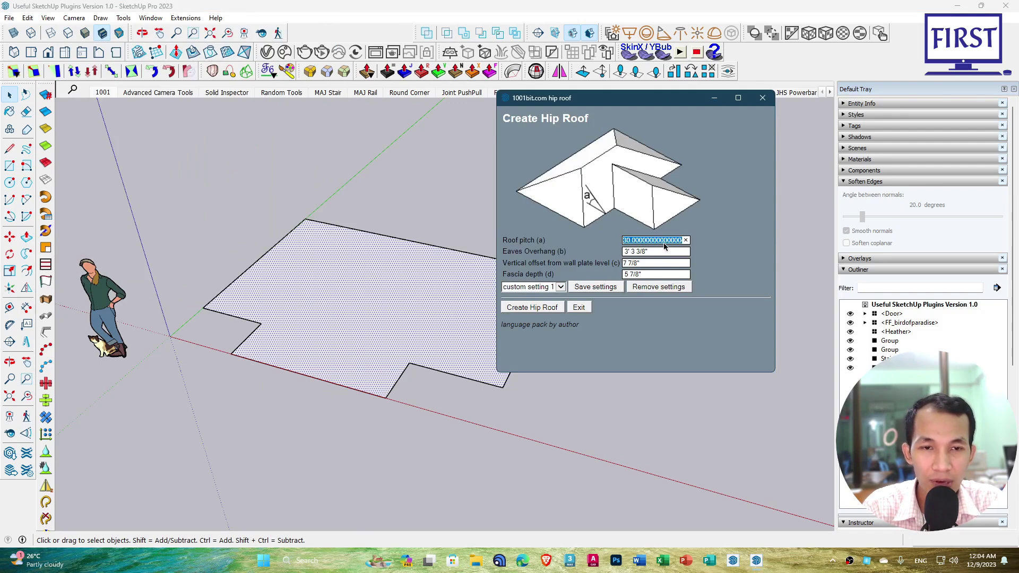
type("25")
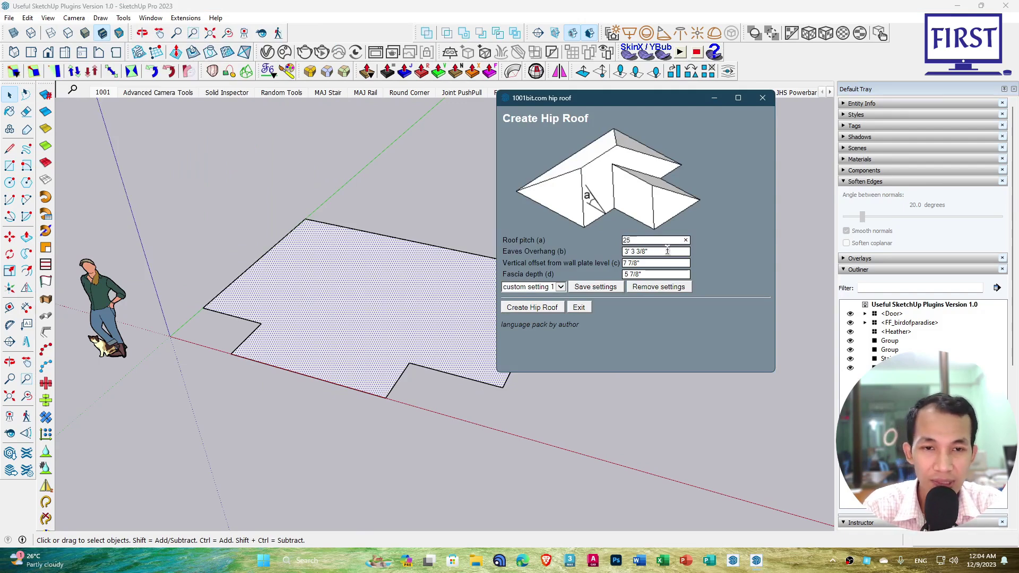
left_click(667, 251)
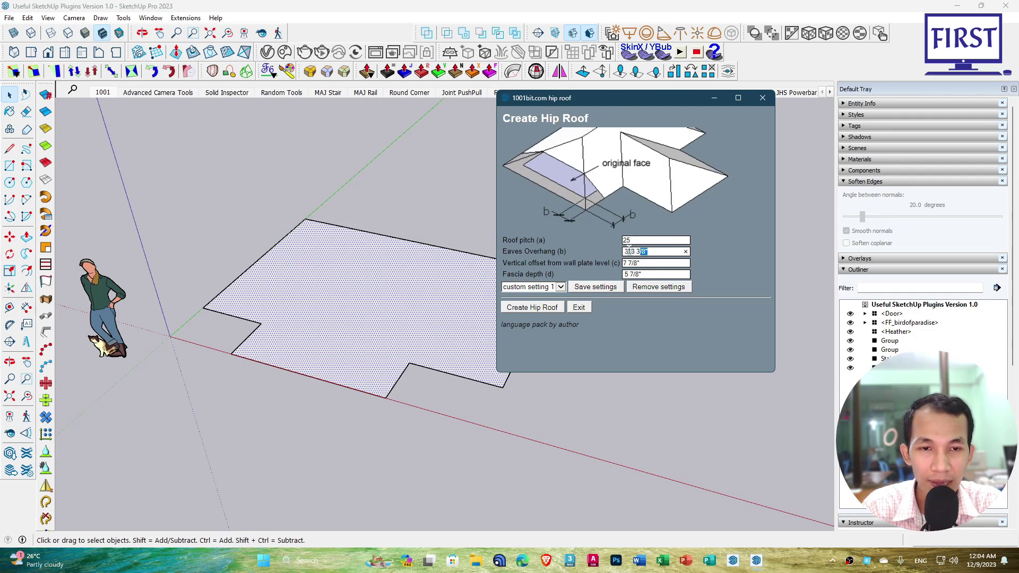
type("36")
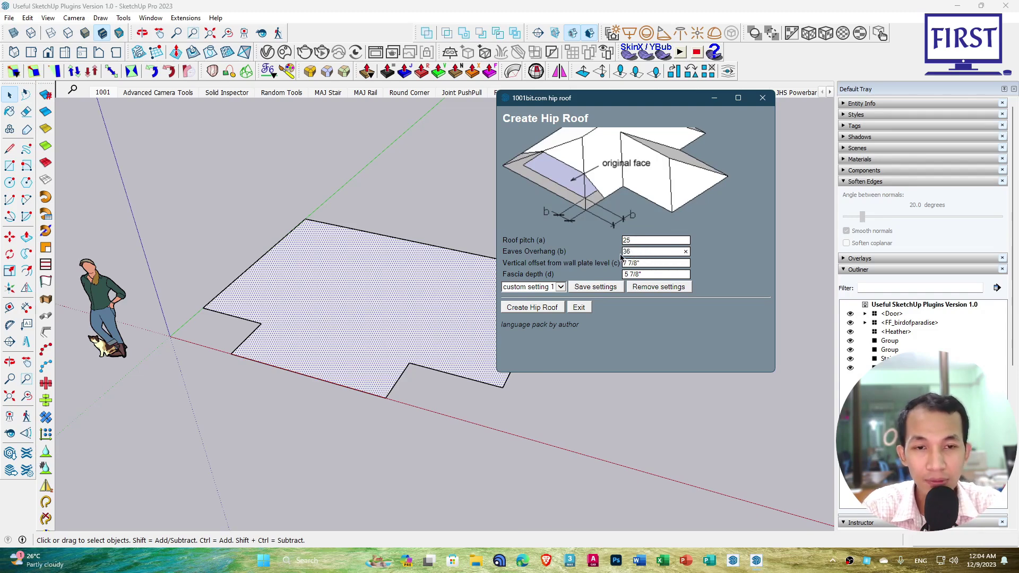
Step: Set vertical offset 8 and fascia depth 8, then create the hip roof
left_click(639, 266)
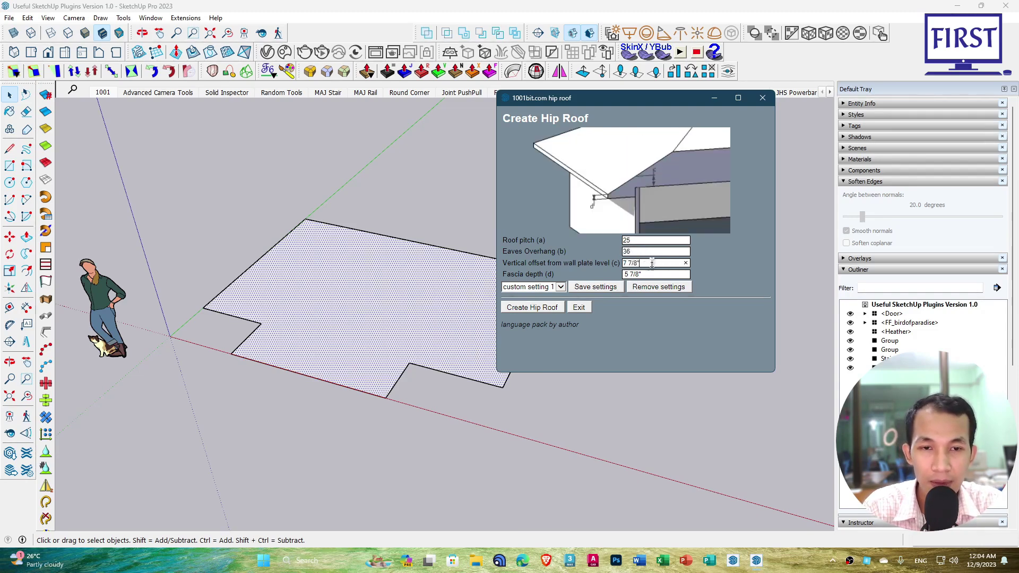
left_click_drag(654, 262, 606, 262)
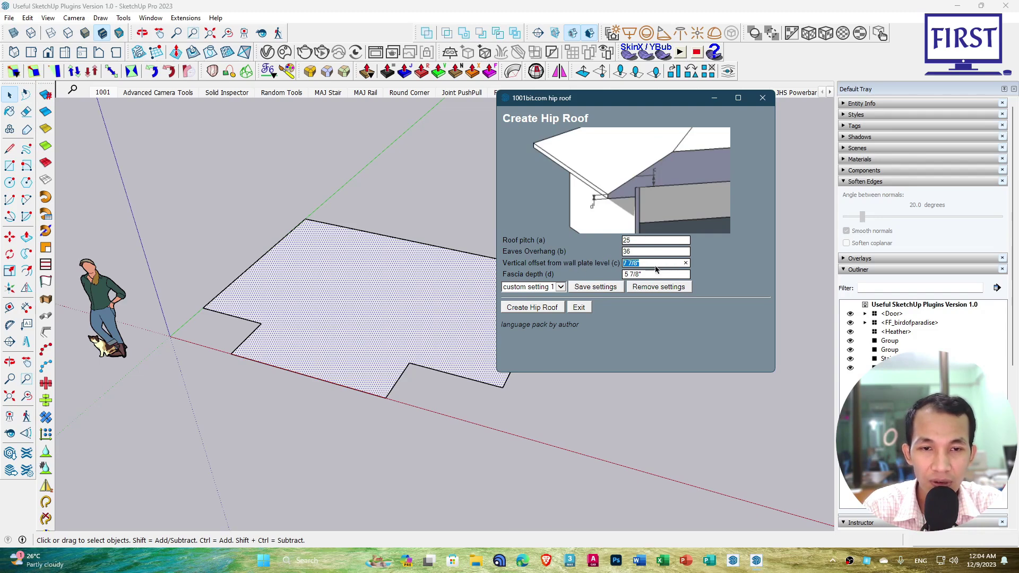
left_click_drag(648, 262, 610, 217)
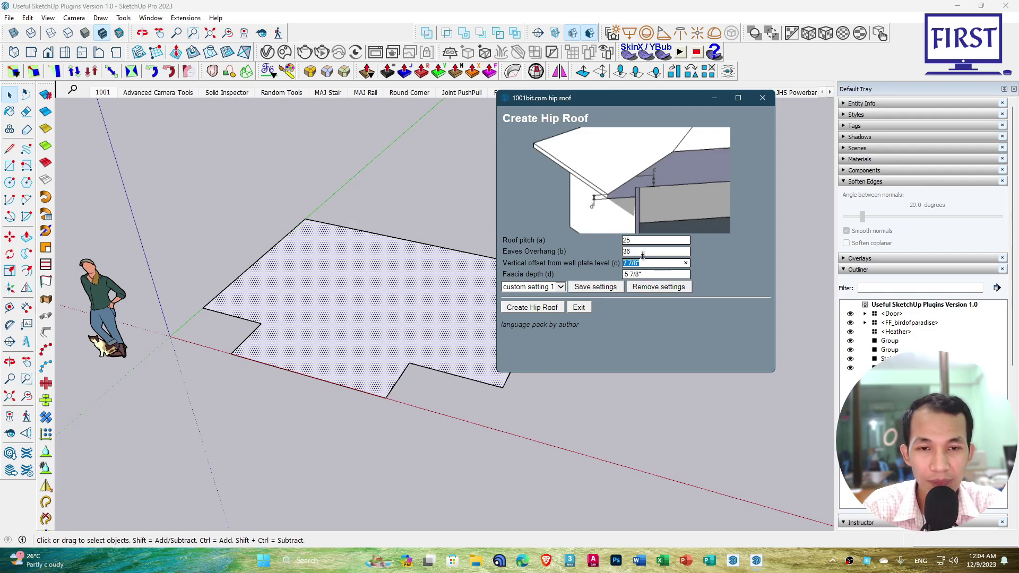
type("8")
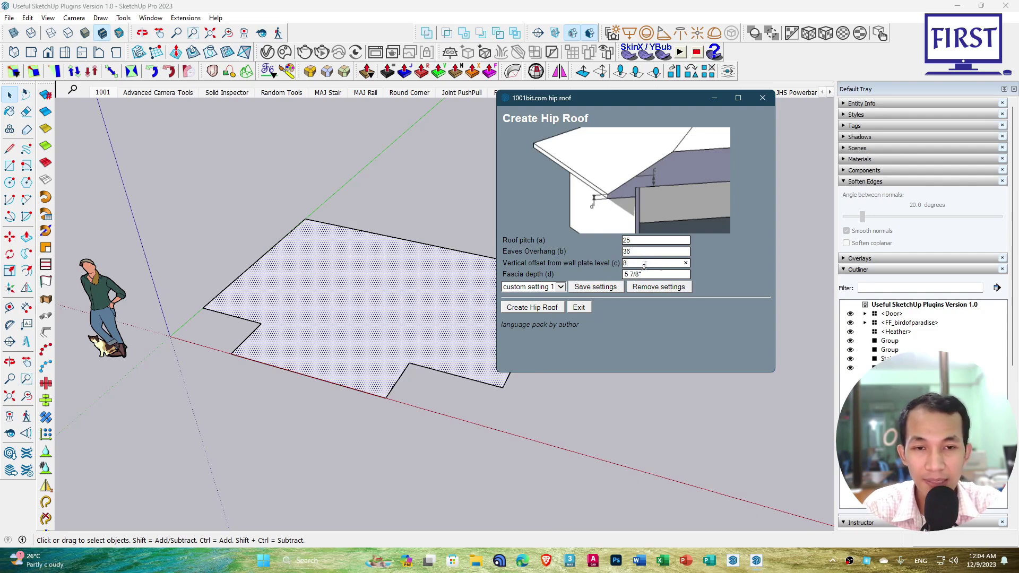
left_click_drag(651, 274, 580, 289)
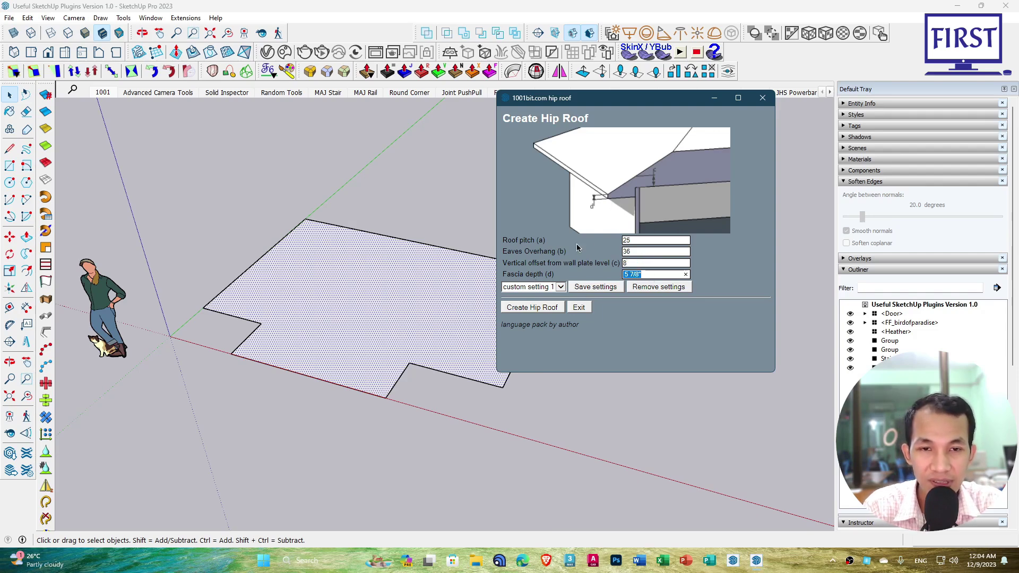
type("8")
double_click(643, 263)
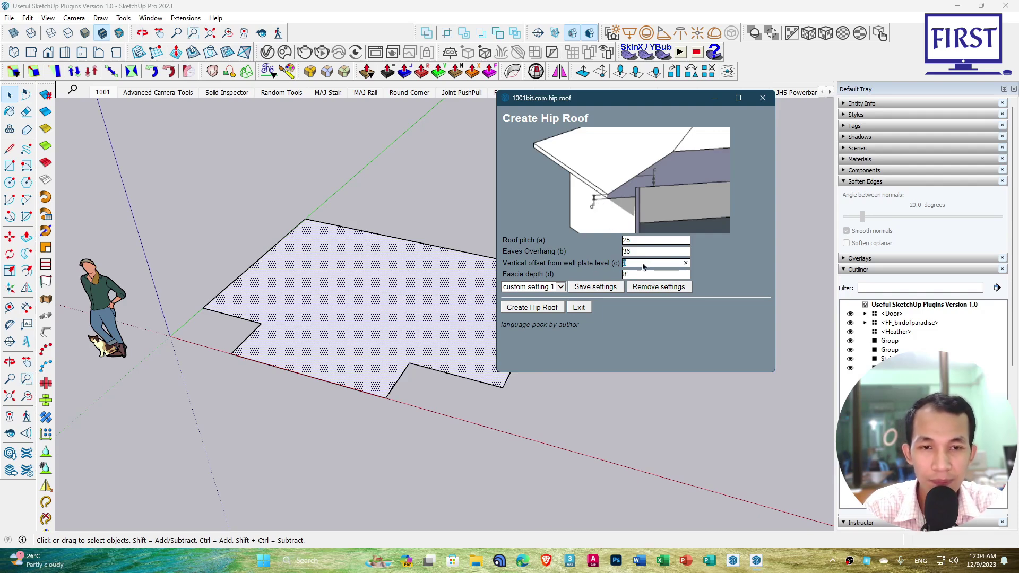
left_click(539, 313)
mouse_move(539, 314)
middle_mouse_down()
mouse_move(434, 257)
mouse_move(420, 165)
mouse_move(492, 296)
mouse_move(484, 243)
middle_mouse_up()
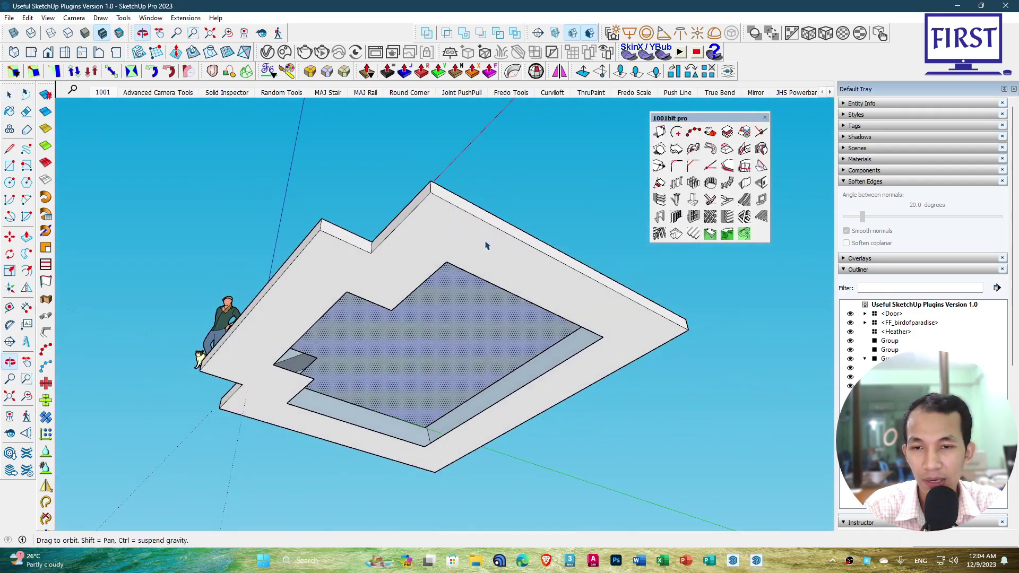
Step: Move the roof group a few feet along the red axis and check its placement
left_click(456, 247)
mouse_move(522, 281)
middle_mouse_down()
mouse_move(593, 423)
mouse_move(530, 357)
mouse_move(564, 435)
mouse_move(543, 404)
middle_mouse_up()
key("m")
left_click(609, 413)
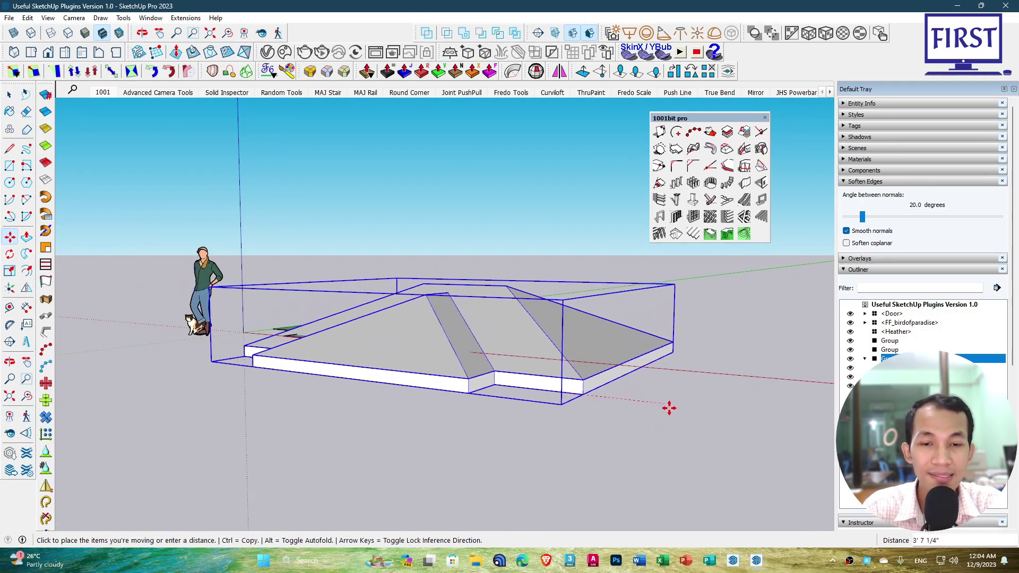
left_click(678, 403)
mouse_move(648, 417)
middle_mouse_down()
mouse_move(682, 519)
mouse_move(652, 439)
mouse_move(534, 371)
mouse_move(497, 389)
middle_mouse_up()
mouse_move(618, 427)
middle_mouse_down()
mouse_move(634, 409)
mouse_move(575, 368)
mouse_move(536, 374)
middle_mouse_up()
left_click(635, 409)
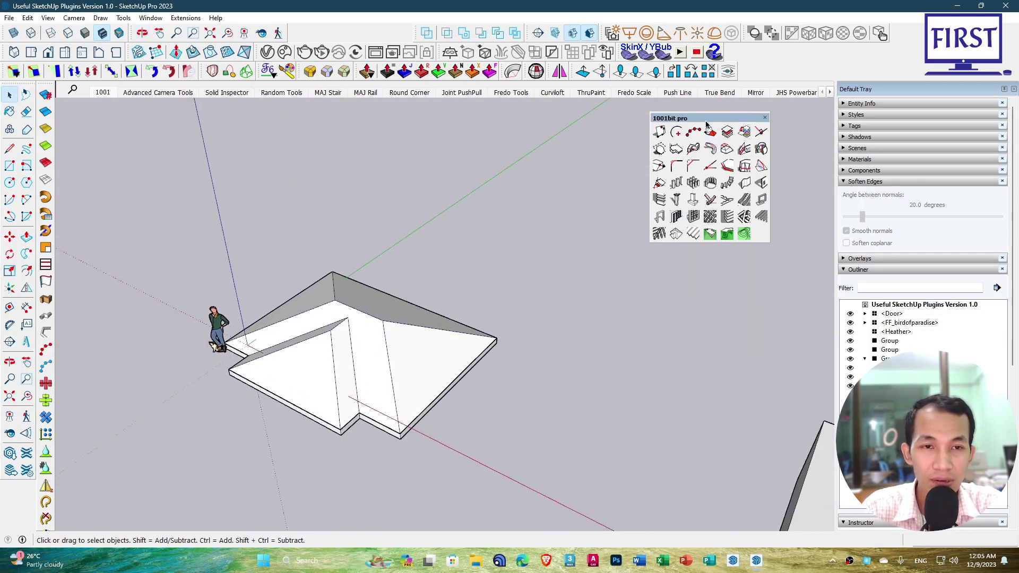
left_click_drag(714, 118, 777, 107)
middle_click_drag(594, 316, 568, 299)
mouse_move(541, 387)
middle_mouse_down()
mouse_move(505, 405)
mouse_move(544, 368)
middle_mouse_up()
key("space")
key("a")
left_click(569, 319)
left_click(602, 270)
left_click(664, 272)
key("space")
mouse_move(663, 272)
middle_mouse_down()
mouse_move(637, 332)
mouse_move(637, 317)
mouse_move(598, 305)
mouse_move(616, 298)
middle_mouse_up()
left_click(642, 322)
left_click(636, 316)
left_click(738, 124)
left_click(585, 255)
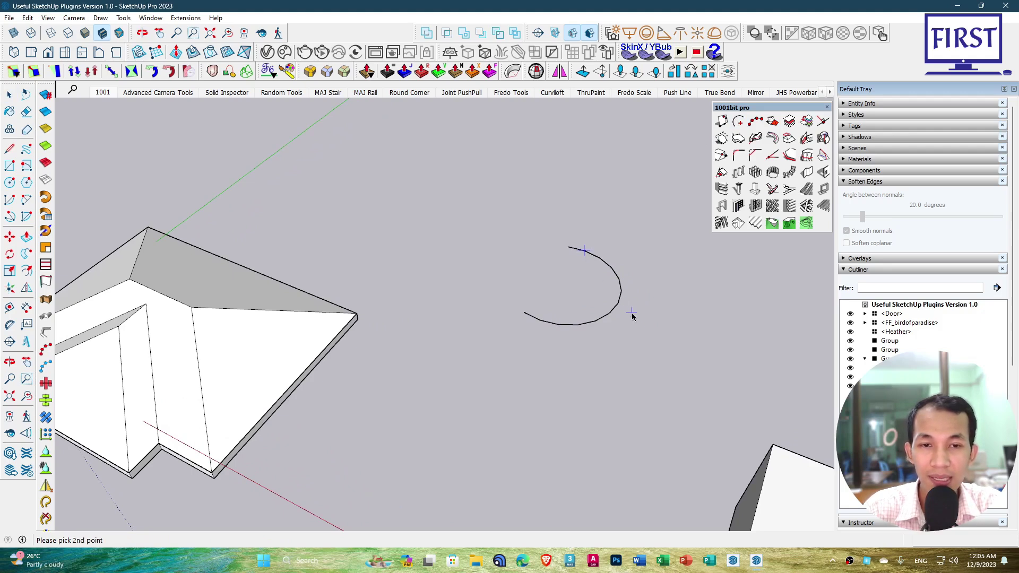
left_click(611, 314)
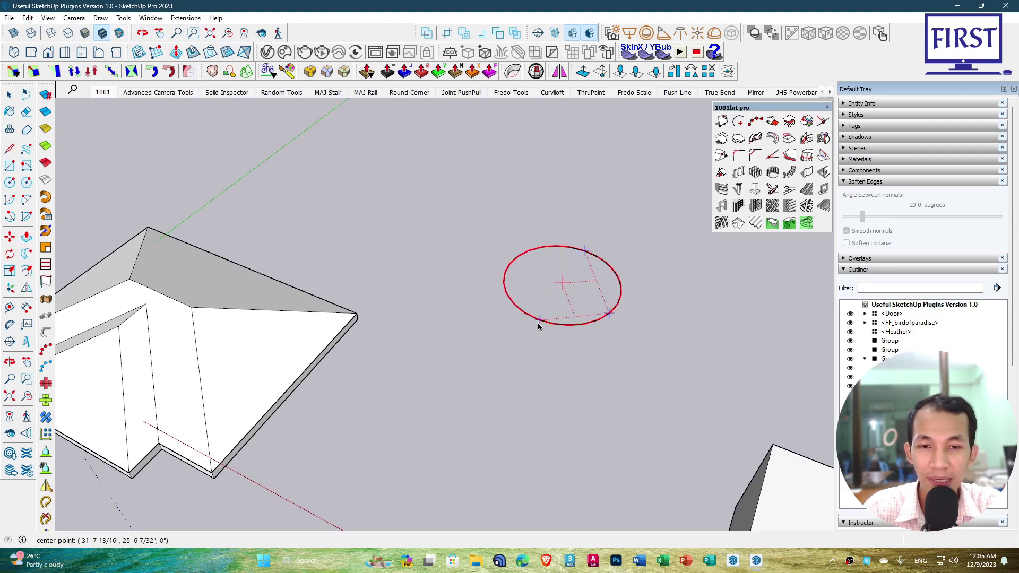
left_click(541, 323)
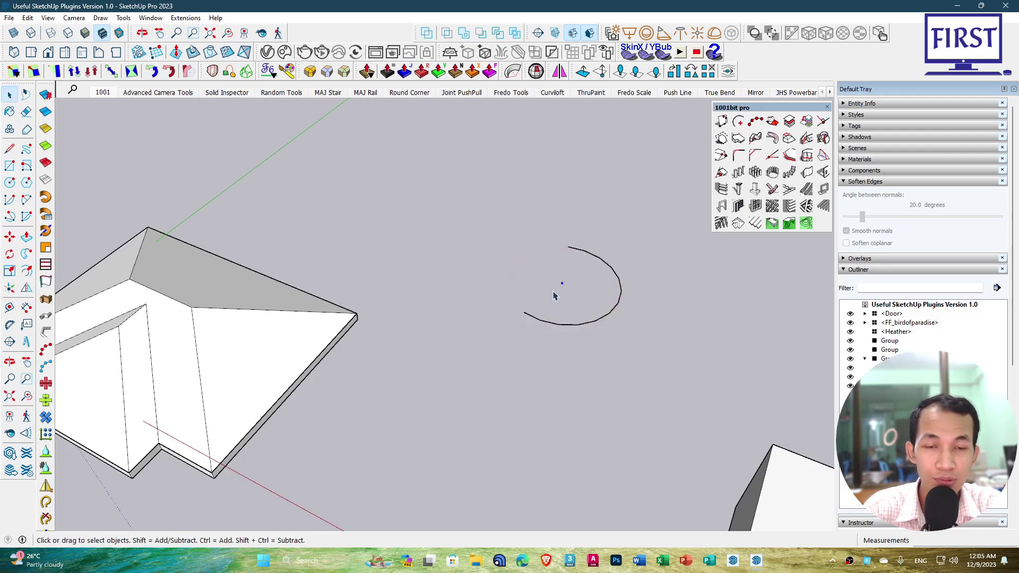
scroll(557, 292, "up", 1)
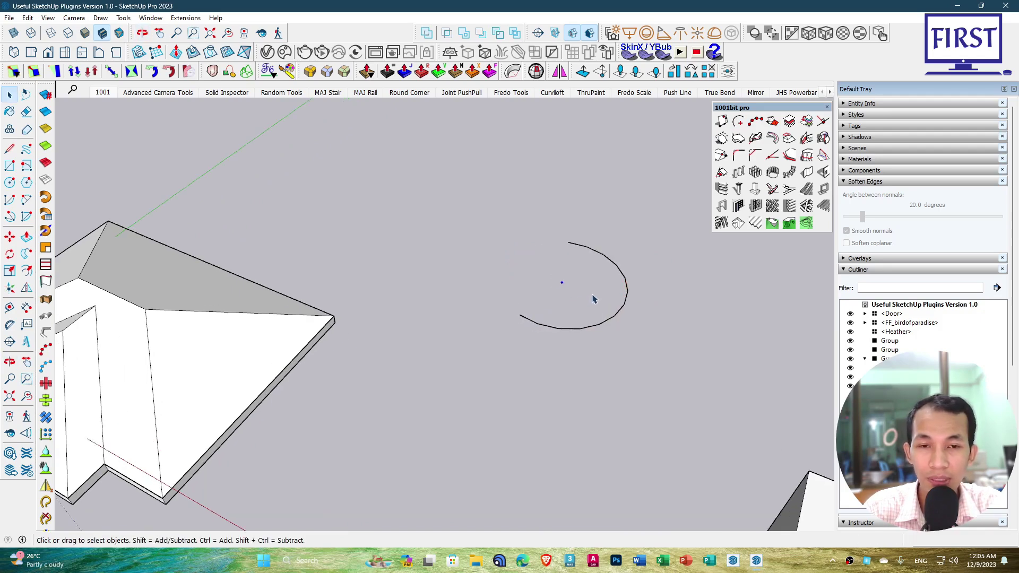
middle_click_drag(593, 298, 631, 253)
scroll(520, 335, "down", 1)
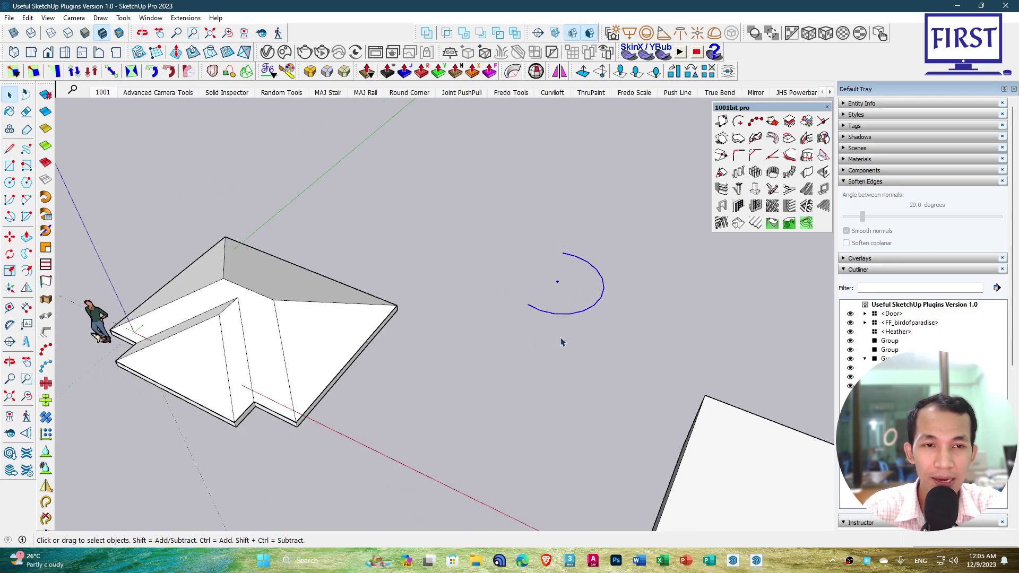
key("Delete")
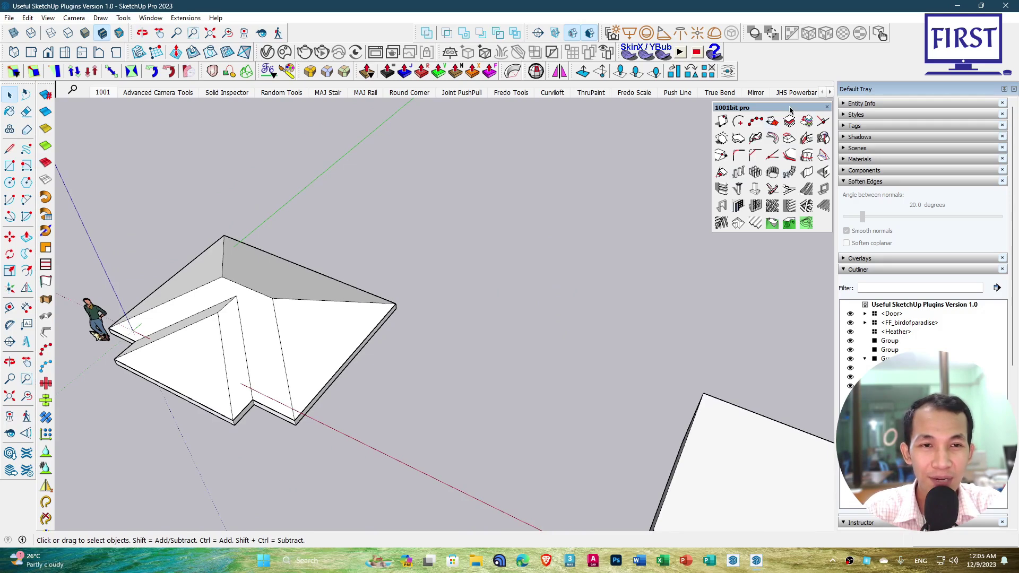
left_click_drag(821, 109, 801, 113)
left_click(808, 115)
scroll(548, 262, "down", 2)
Step: Orbit and pan around the house and box, then switch to the Advanced Camera Tools scene
mouse_move(548, 262)
middle_mouse_down()
mouse_move(507, 316)
mouse_move(507, 303)
middle_mouse_up()
middle_click_drag(581, 233, 619, 220)
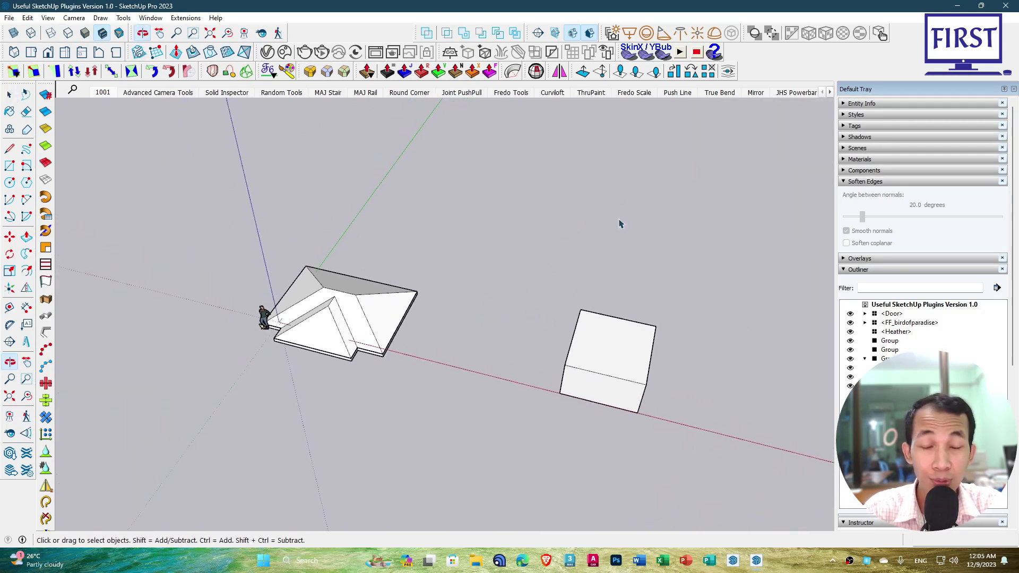
mouse_move(735, 190)
middle_mouse_down()
mouse_move(623, 231)
mouse_move(552, 273)
mouse_move(561, 262)
mouse_move(504, 272)
mouse_move(509, 280)
mouse_move(486, 274)
mouse_move(600, 294)
middle_mouse_up()
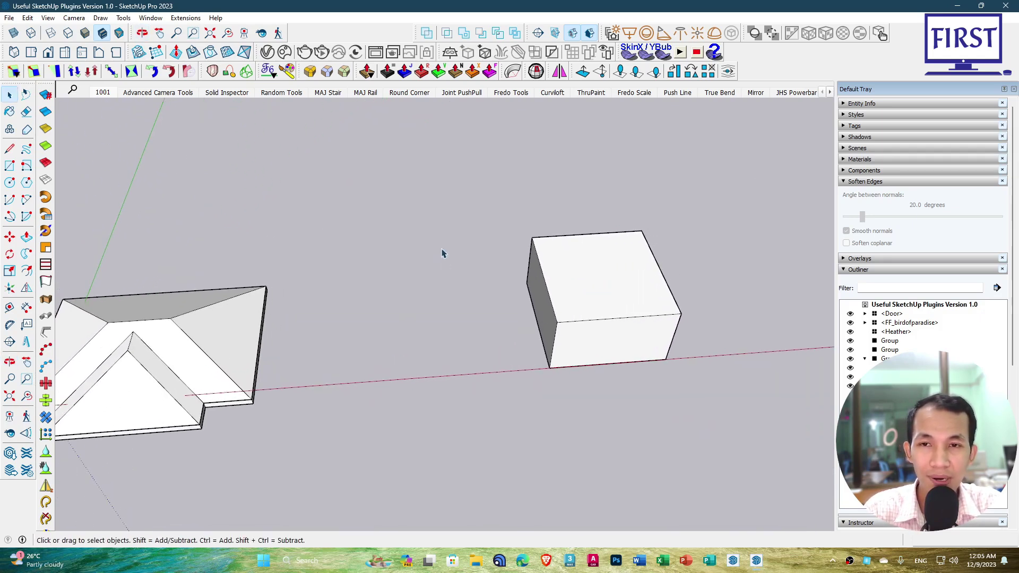
middle_click_drag(428, 266, 496, 269, "shift")
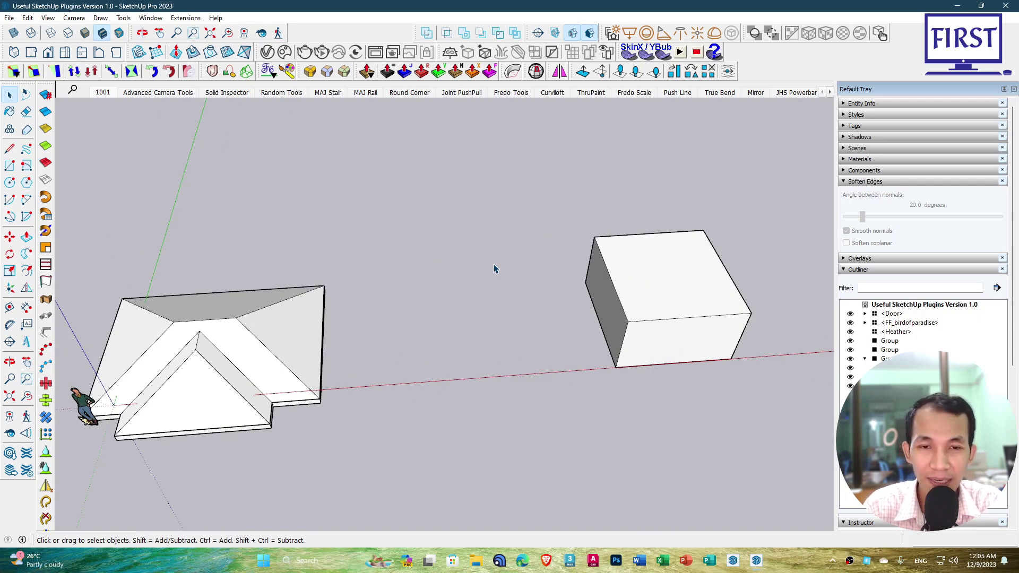
middle_click_drag(494, 269, 700, 289)
left_click(149, 94)
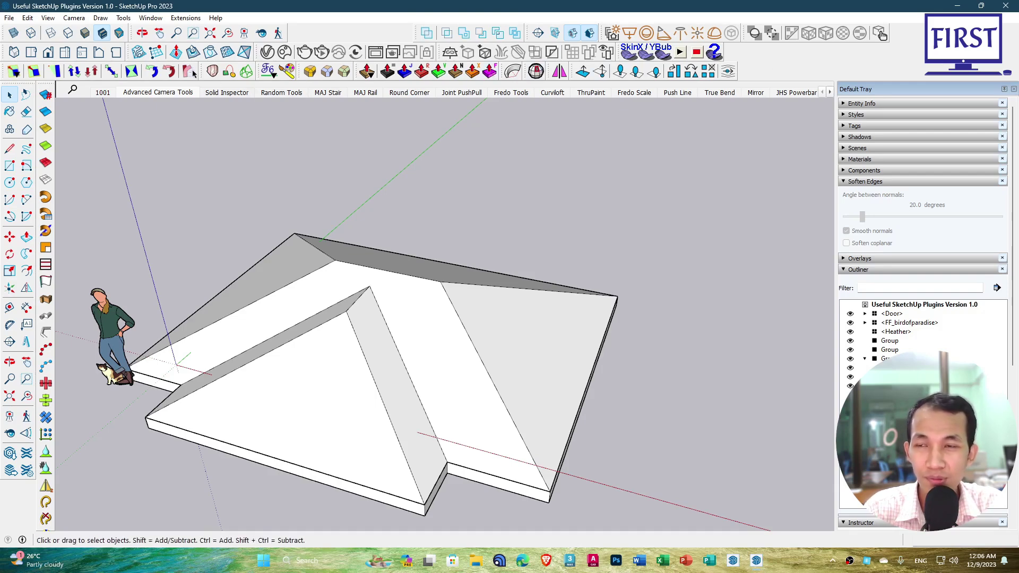
Step: Enable the Advanced Camera Tools toolbar and dock it in the top toolbar row
left_click(48, 19)
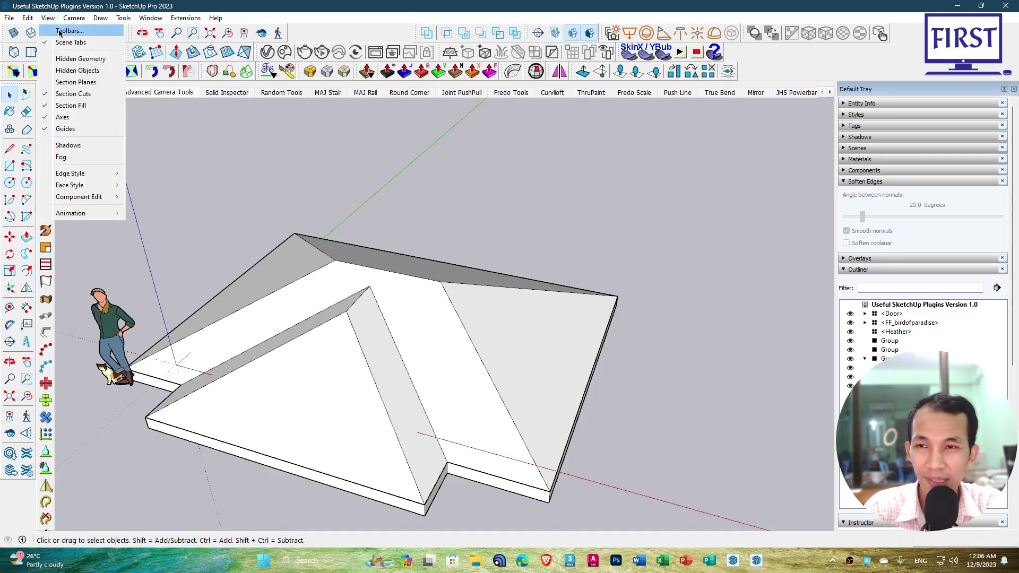
left_click(525, 167)
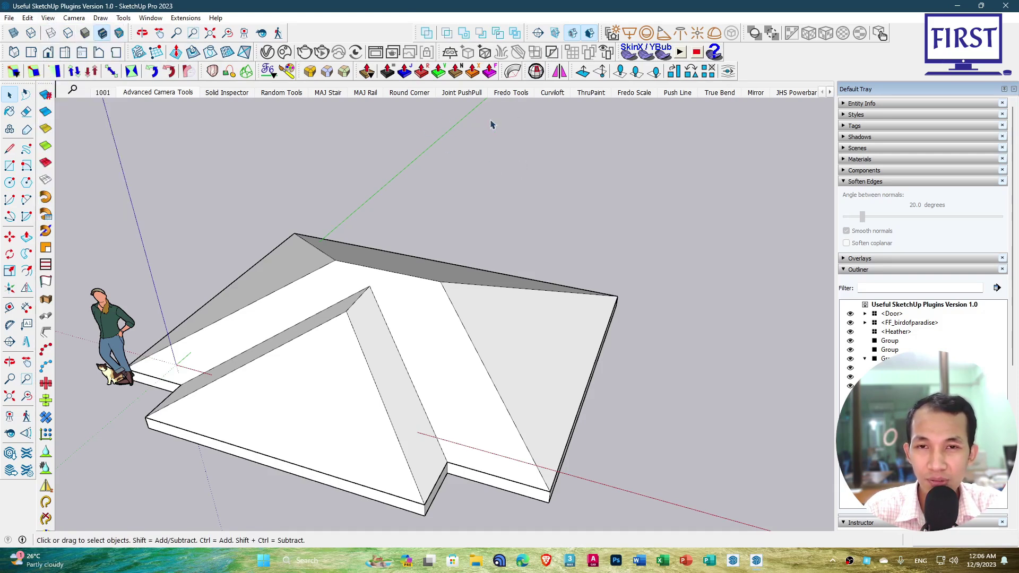
right_click(448, 59)
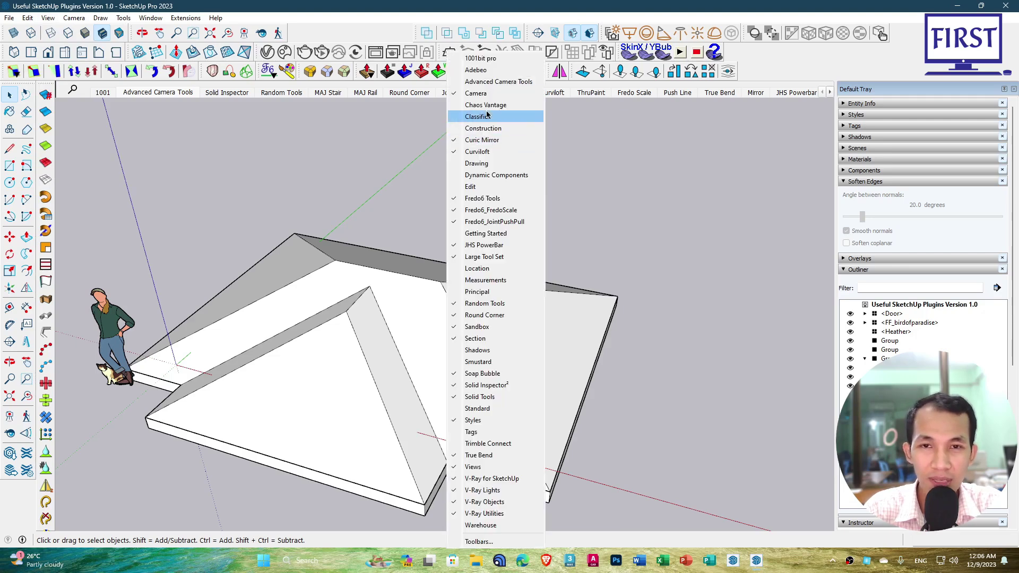
left_click(501, 82)
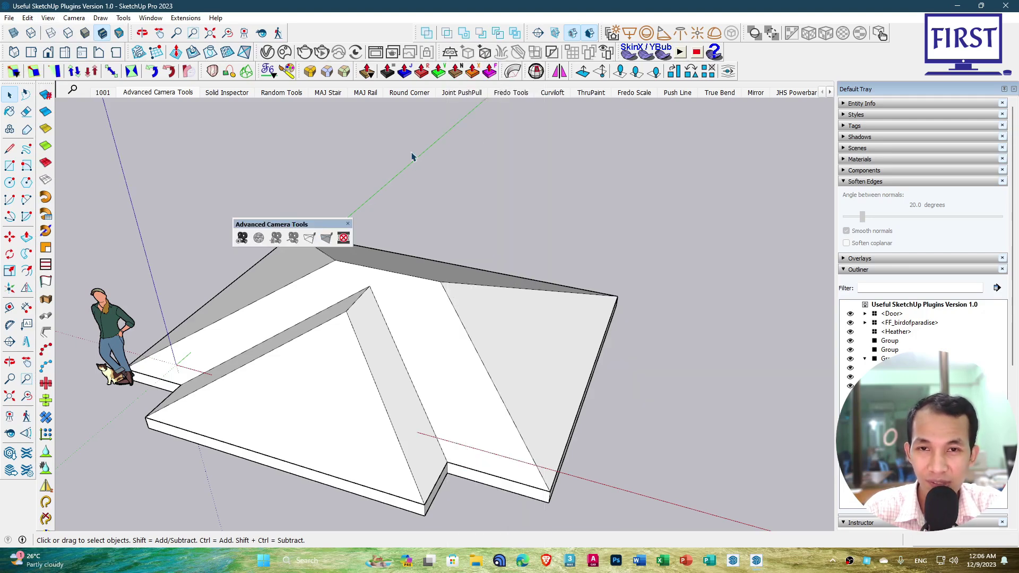
left_click_drag(300, 231, 354, 23)
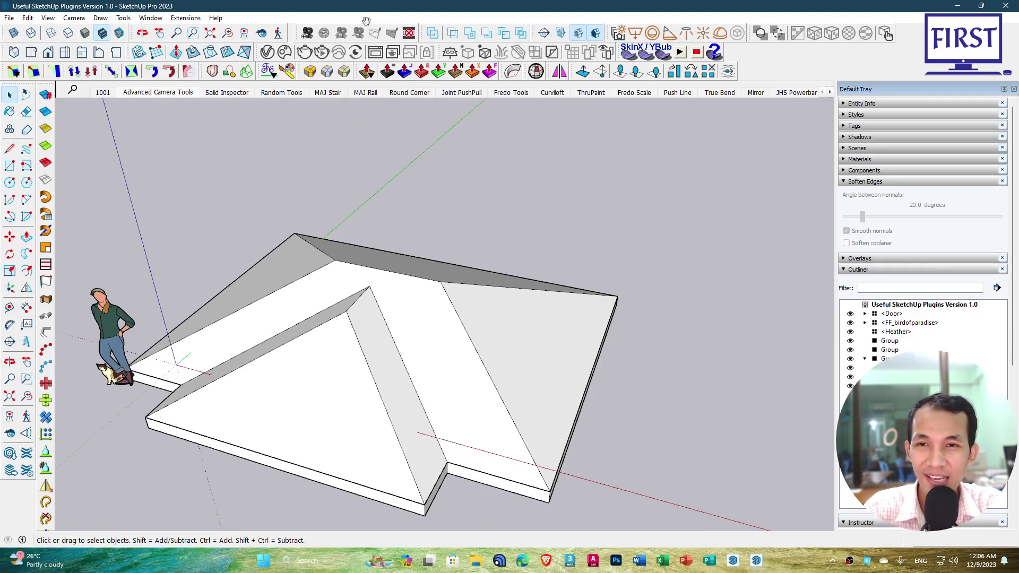
scroll(392, 170, "down", 3)
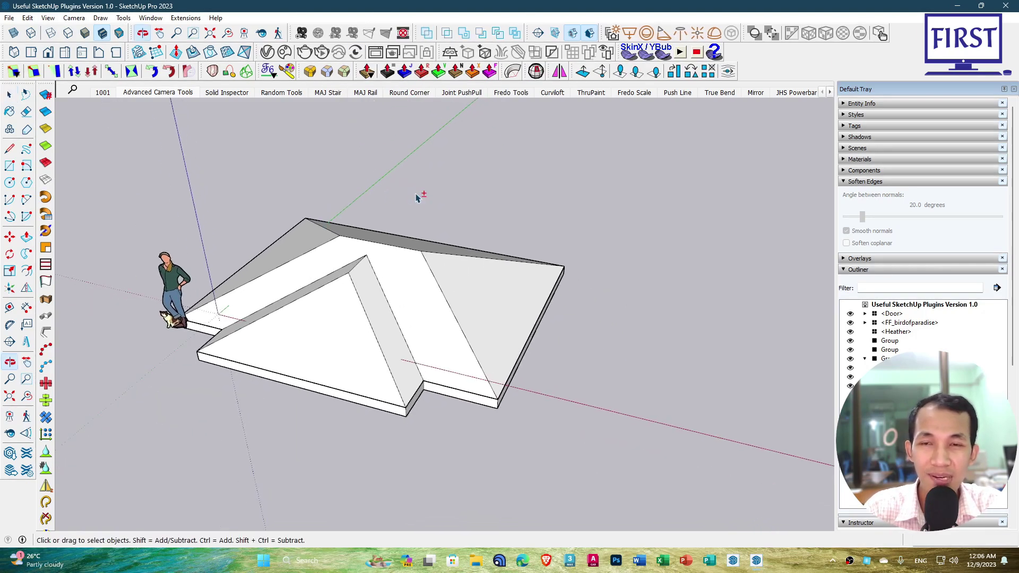
key("space")
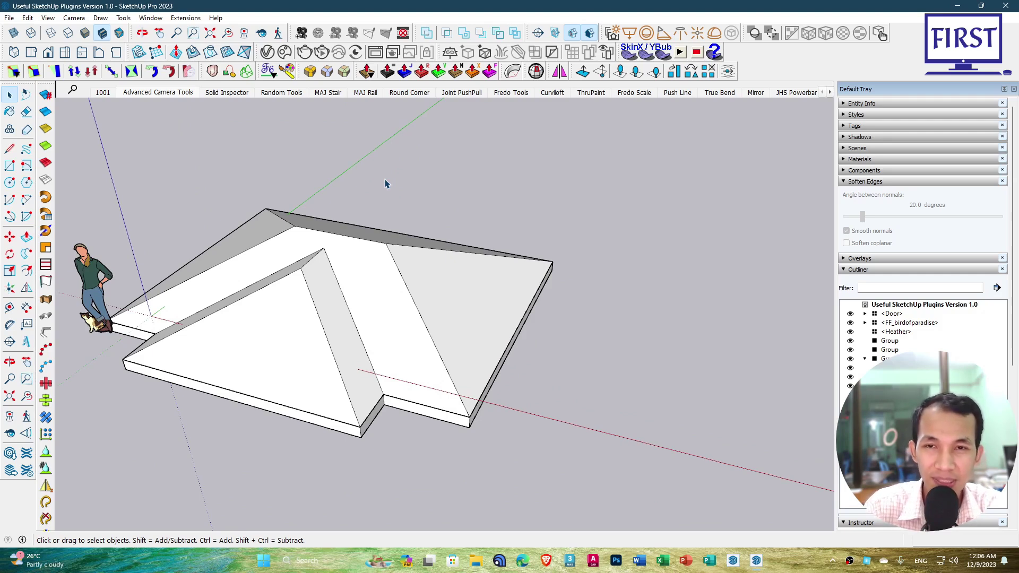
Step: Switch to the Solid Inspector scene and select the box group
left_click(226, 93)
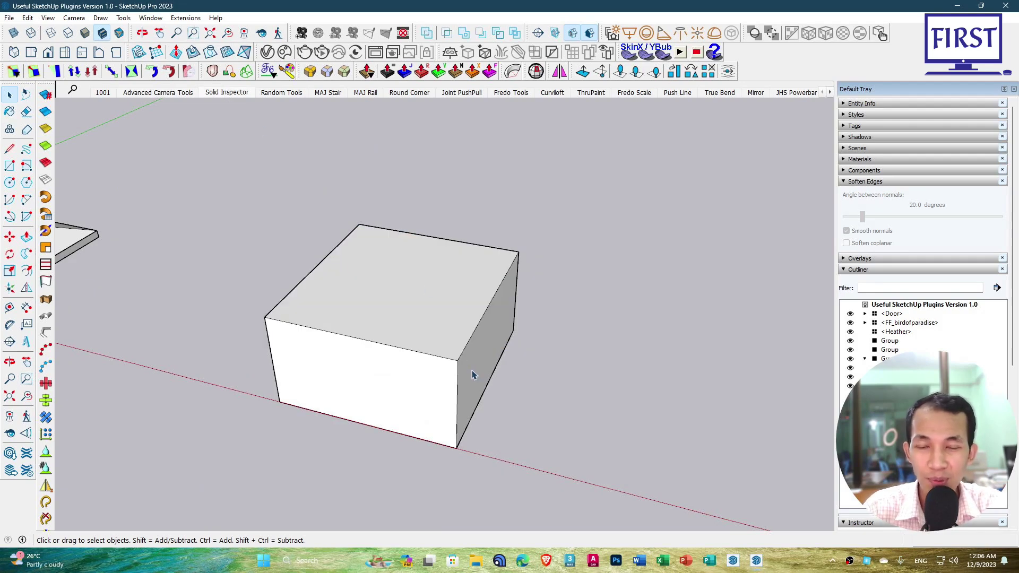
mouse_move(471, 373)
middle_mouse_down()
mouse_move(464, 326)
mouse_move(453, 331)
mouse_move(586, 336)
middle_mouse_up()
left_click(464, 326)
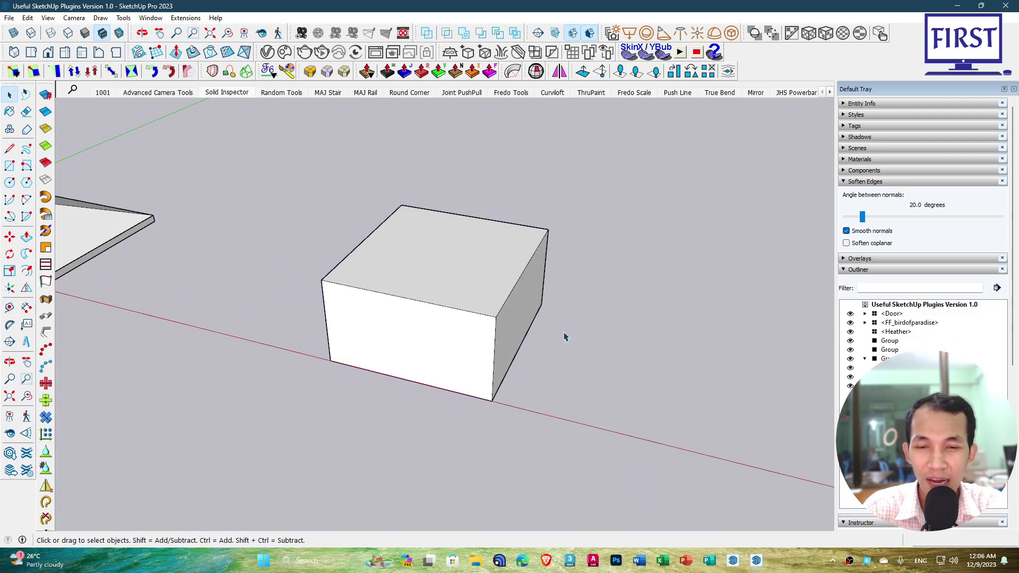
mouse_move(505, 319)
middle_mouse_down()
mouse_move(514, 293)
mouse_move(550, 326)
mouse_move(507, 330)
mouse_move(452, 277)
mouse_move(367, 291)
mouse_move(477, 302)
mouse_move(494, 346)
mouse_move(492, 337)
middle_mouse_up()
left_click(548, 341)
scroll(484, 322, "up", 2)
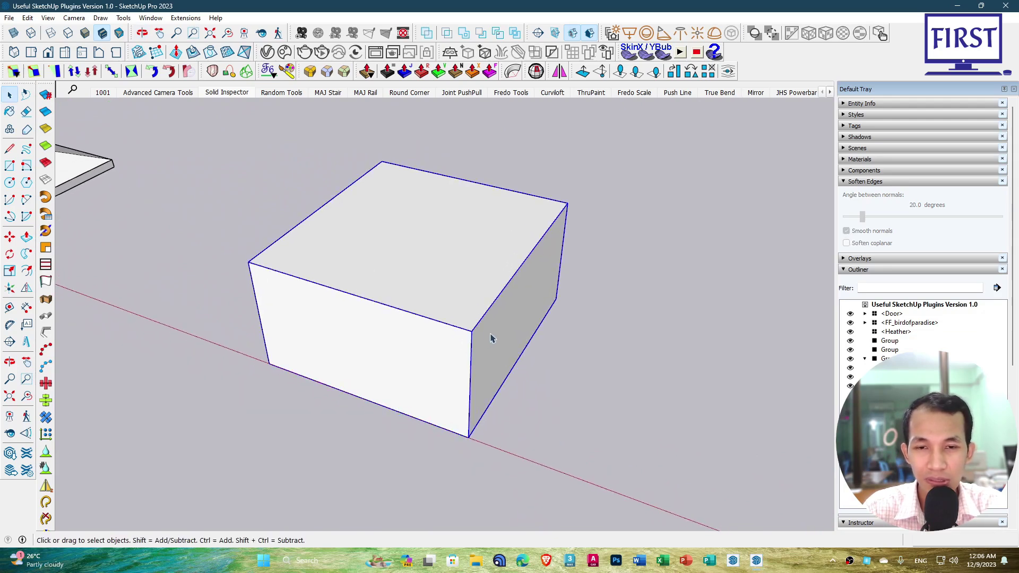
left_click(492, 337)
mouse_move(567, 337)
middle_mouse_down()
mouse_move(488, 341)
mouse_move(394, 310)
mouse_move(393, 375)
middle_mouse_up()
Step: Briefly toggle X-ray to reveal the box's hidden edges, then reselect the box group
key("alt+x")
middle_click_drag(461, 305, 369, 238)
key("space")
key("alt+x")
mouse_move(445, 294)
middle_mouse_down()
mouse_move(375, 227)
mouse_move(694, 292)
mouse_move(641, 375)
mouse_move(534, 341)
mouse_move(573, 348)
middle_mouse_up()
left_click(641, 376)
left_click(486, 321)
Step: Orbit around the box group to inspect it from higher and wider angles
scroll(495, 333, "down", 2)
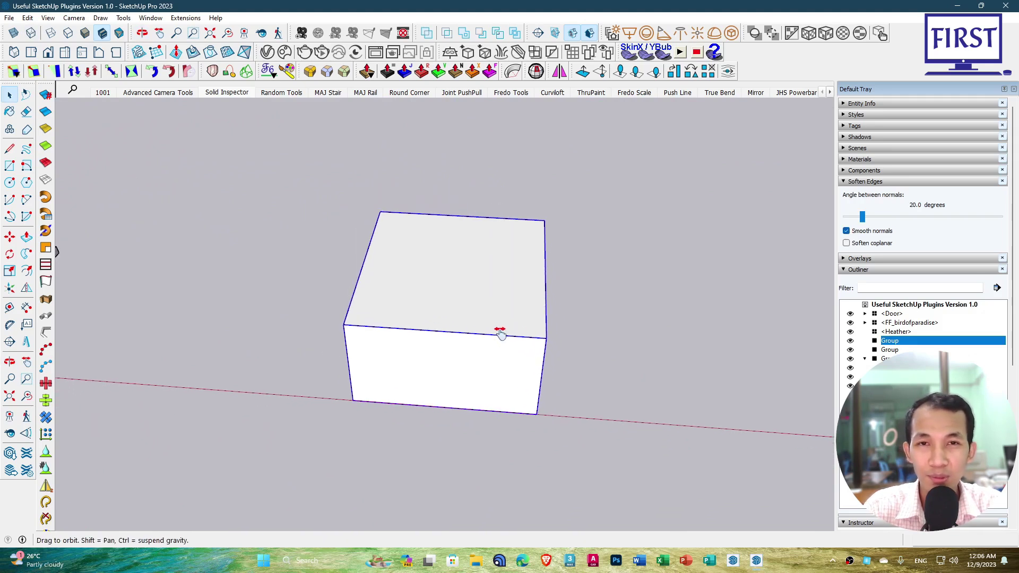
mouse_move(503, 330)
middle_mouse_down()
mouse_move(428, 329)
mouse_move(484, 337)
middle_mouse_up()
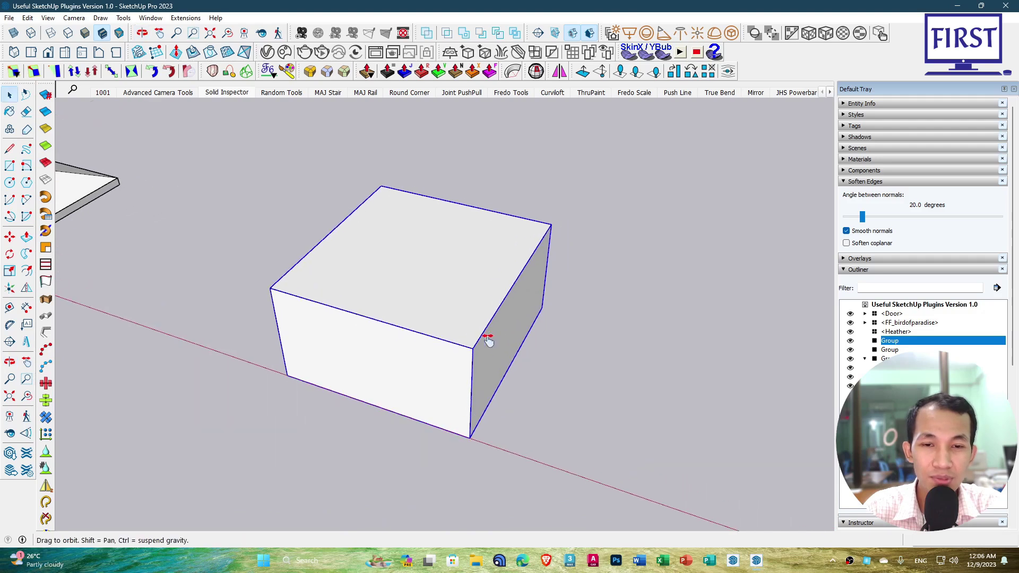
middle_click_drag(556, 350, 480, 337)
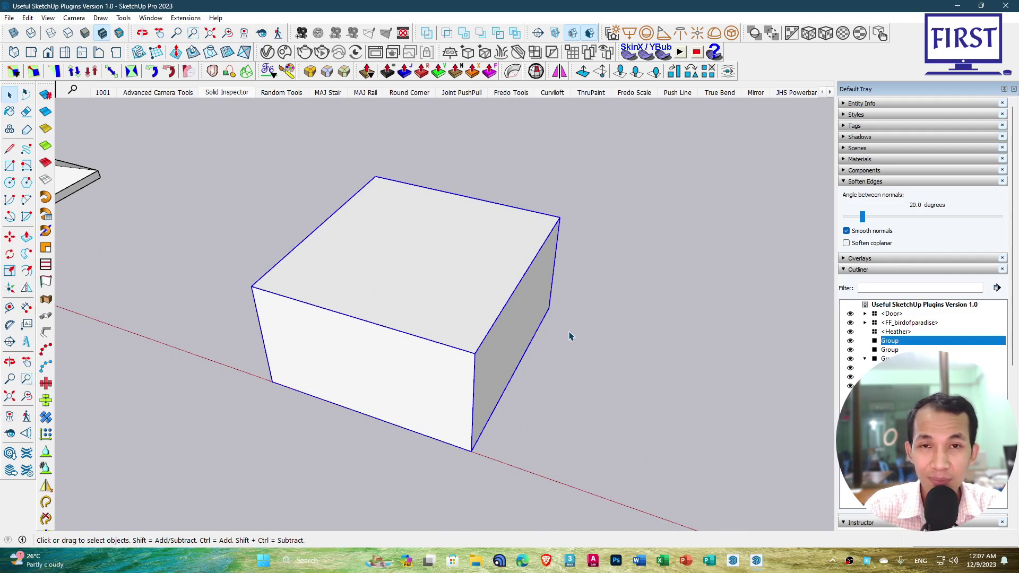
middle_click_drag(546, 341, 506, 344)
left_click(535, 346)
left_click(500, 330)
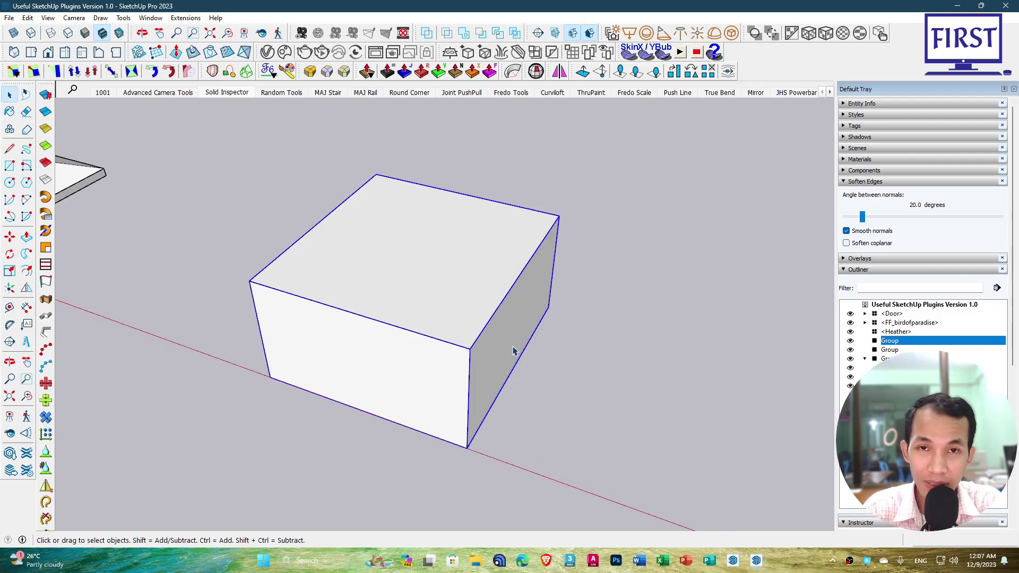
middle_click_drag(512, 350, 476, 366)
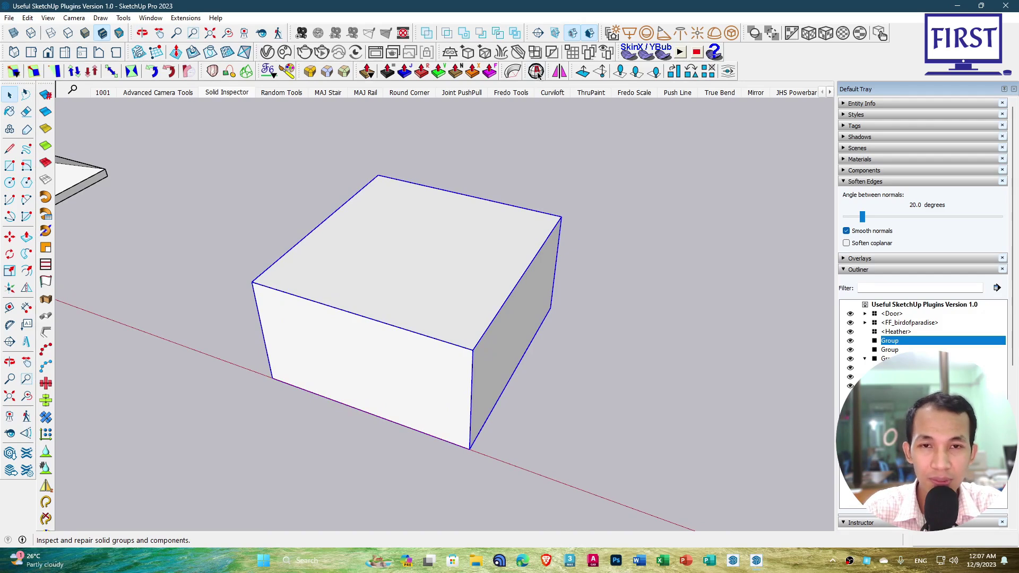
left_click(523, 259, "shift")
Step: Run Solid Inspector on the box group, fix the stray edge and internal face, and close the report
left_click(470, 273)
left_click(535, 72)
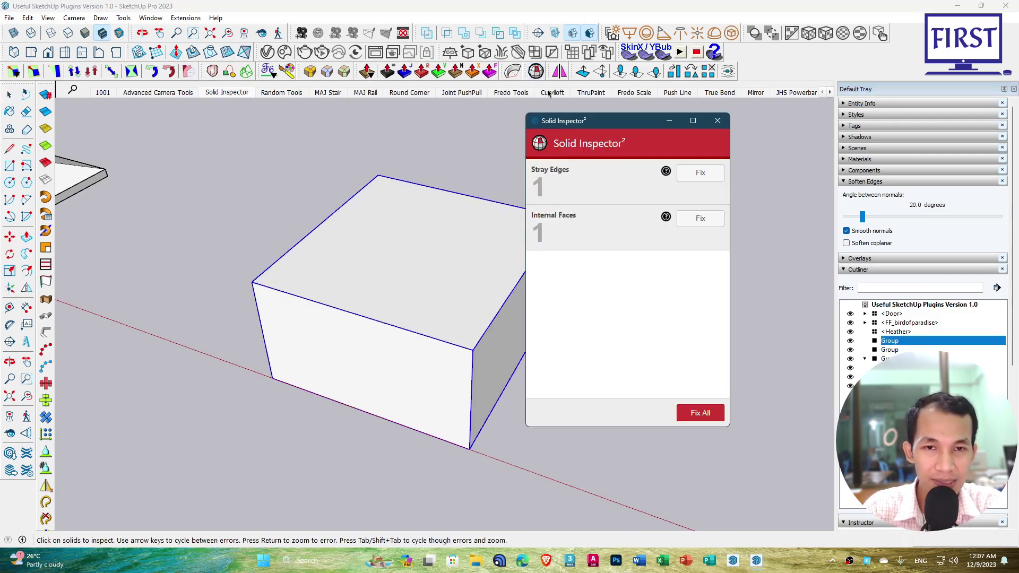
left_click_drag(621, 125, 683, 122)
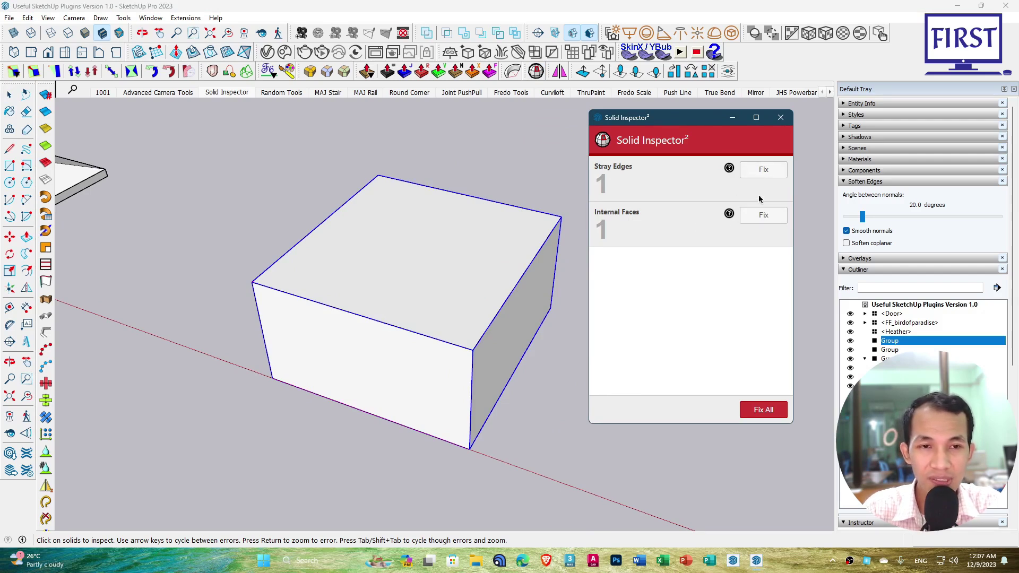
left_click(765, 412)
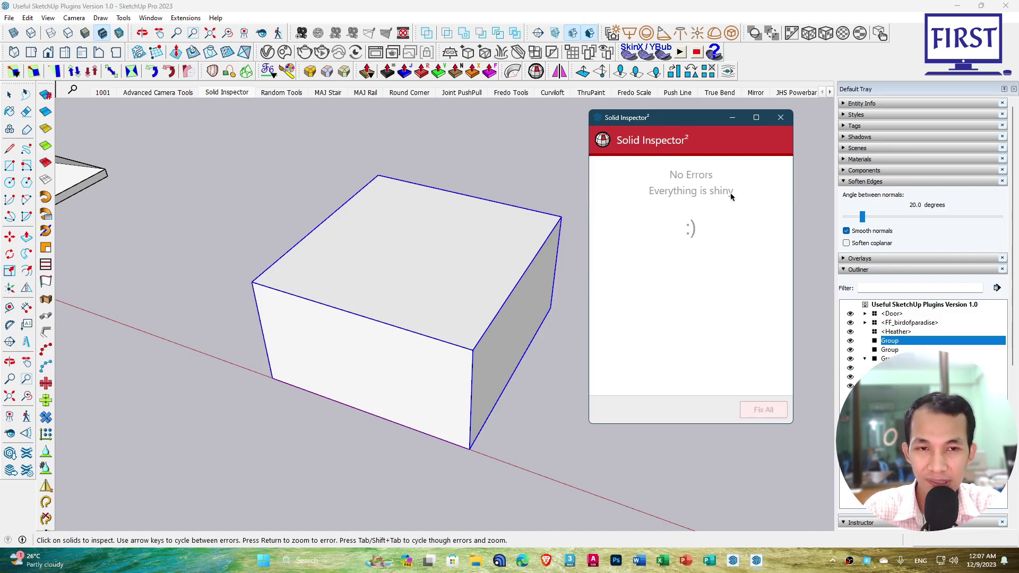
left_click(780, 117)
Step: Toggle X-ray on and off while orbiting to look down into the box
middle_click_drag(631, 319, 569, 324)
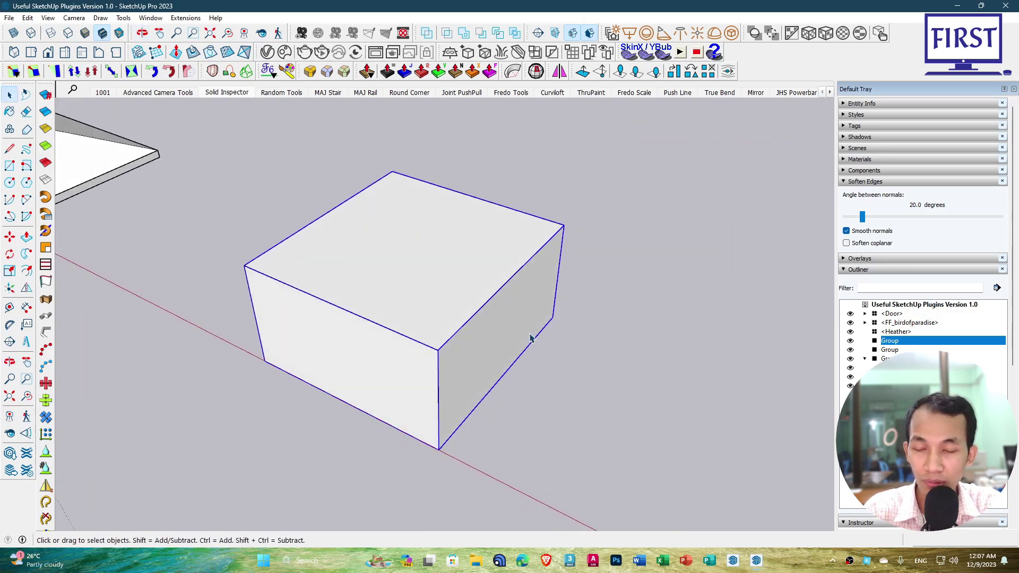
key("x")
mouse_move(483, 336)
left_mouse_down()
mouse_move(450, 292)
mouse_move(589, 332)
mouse_move(597, 298)
left_mouse_up()
key("space")
key("x")
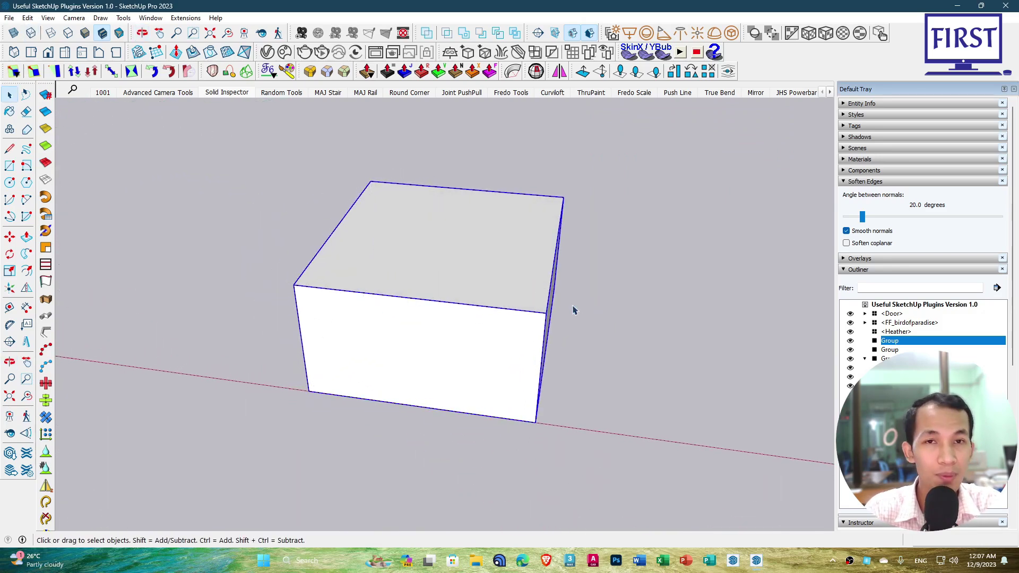
scroll(573, 309, "down", 3)
left_click(610, 321)
middle_click_drag(610, 321, 504, 308)
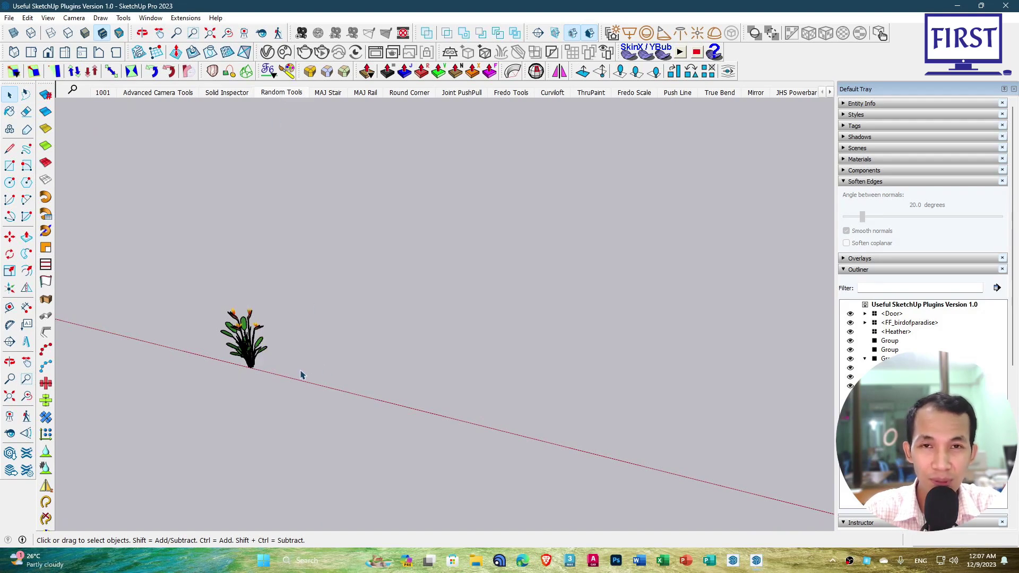
Step: Copy the bird-of-paradise plant with Move+Ctrl and array it into ten copies
middle_click_drag(307, 363, 357, 371, "shift")
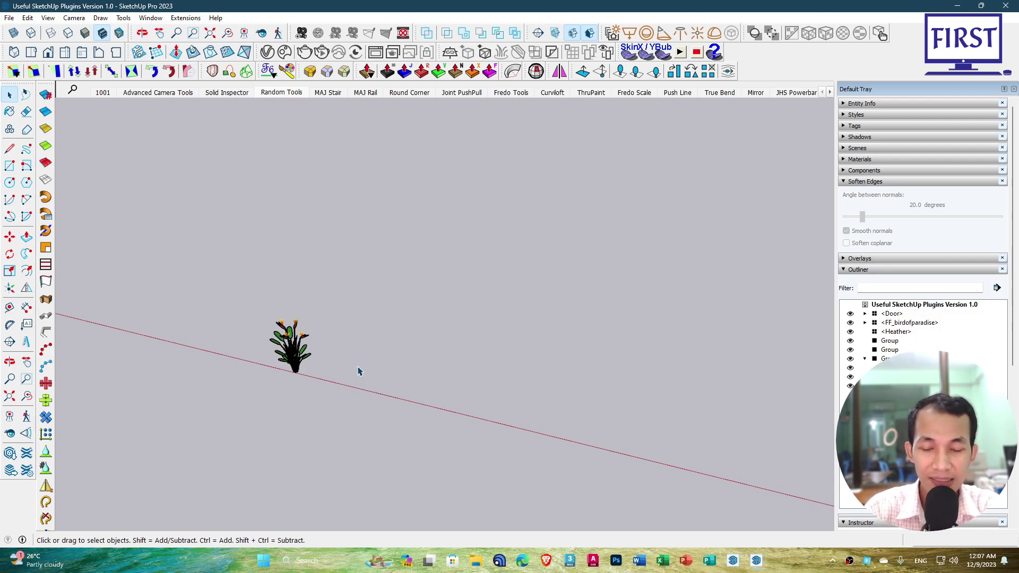
left_click_drag(353, 307, 270, 389)
key("m")
key("ctrl")
left_click(329, 391)
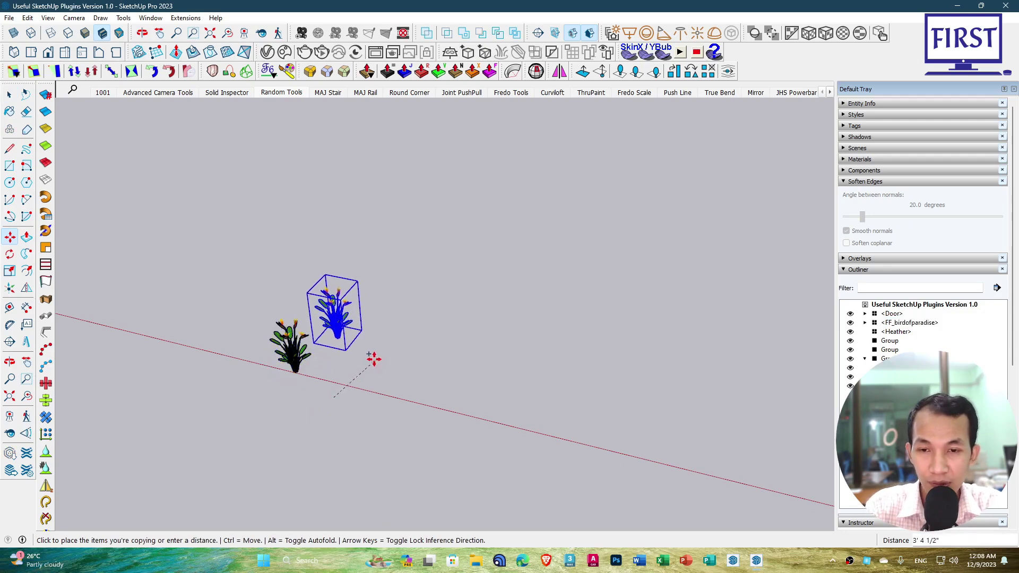
left_click(365, 353)
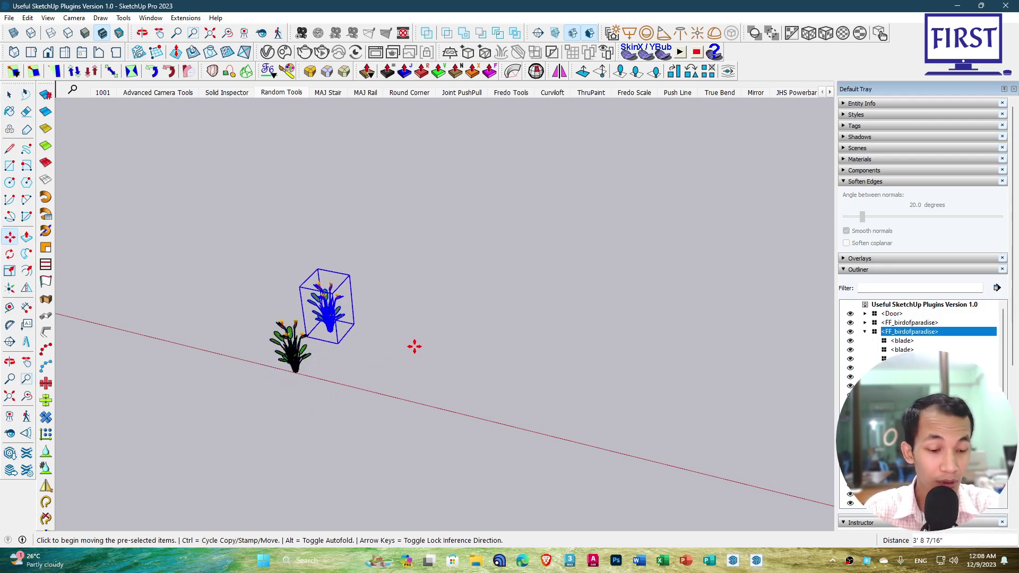
key("Return")
key("space")
Step: Orbit to view the whole plant row, select it, then clear the selection
scroll(416, 350, "down", 2)
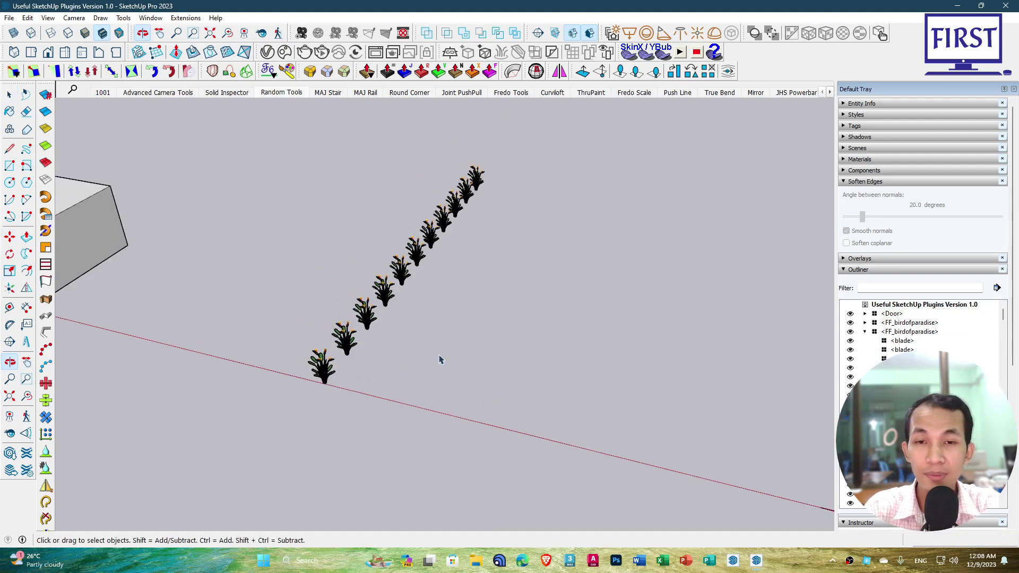
scroll(441, 359, "up", 2)
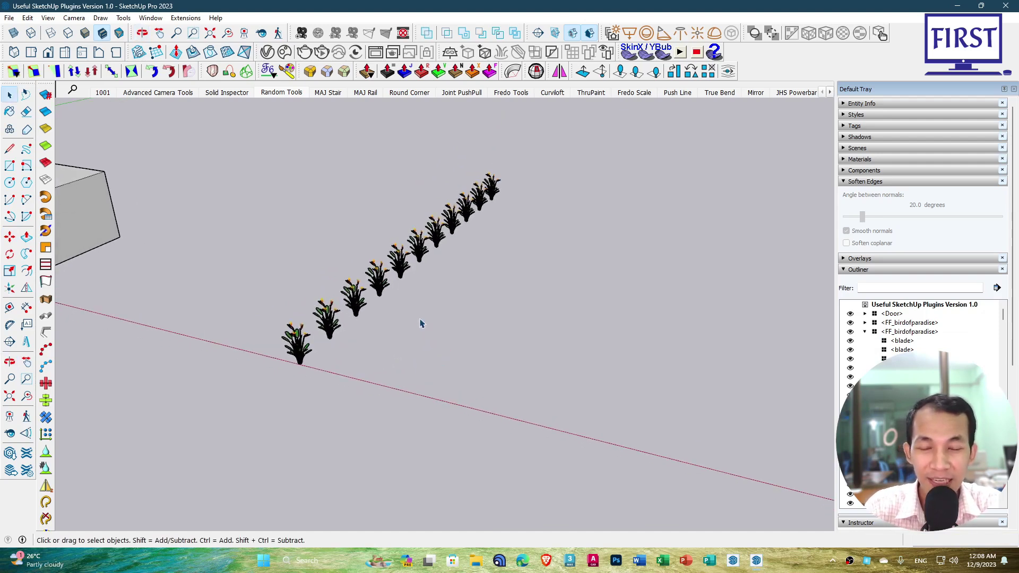
middle_click_drag(402, 324, 427, 348)
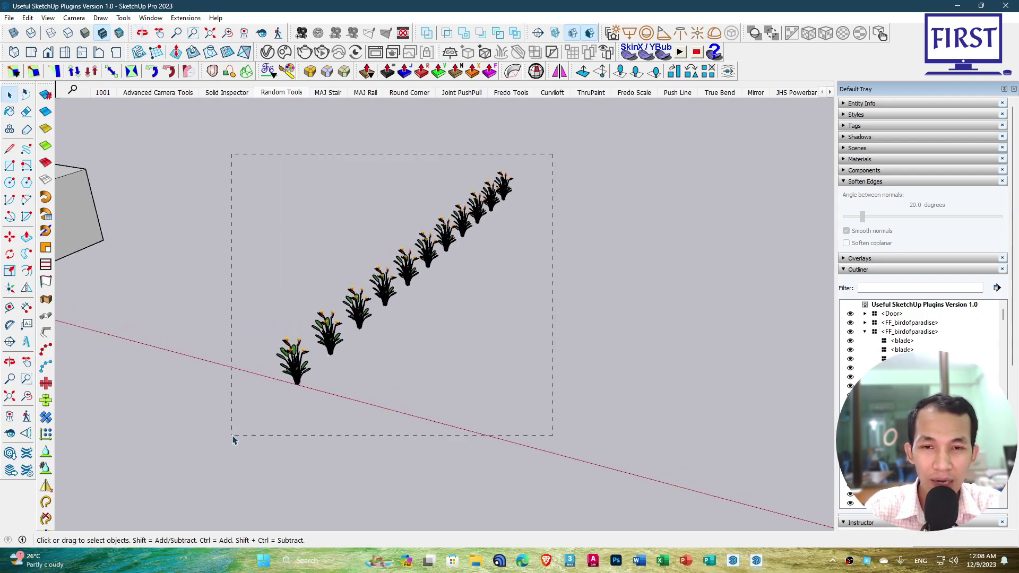
left_click_drag(233, 439, 234, 438)
middle_click_drag(380, 380, 373, 375)
scroll(407, 360, "up", 1)
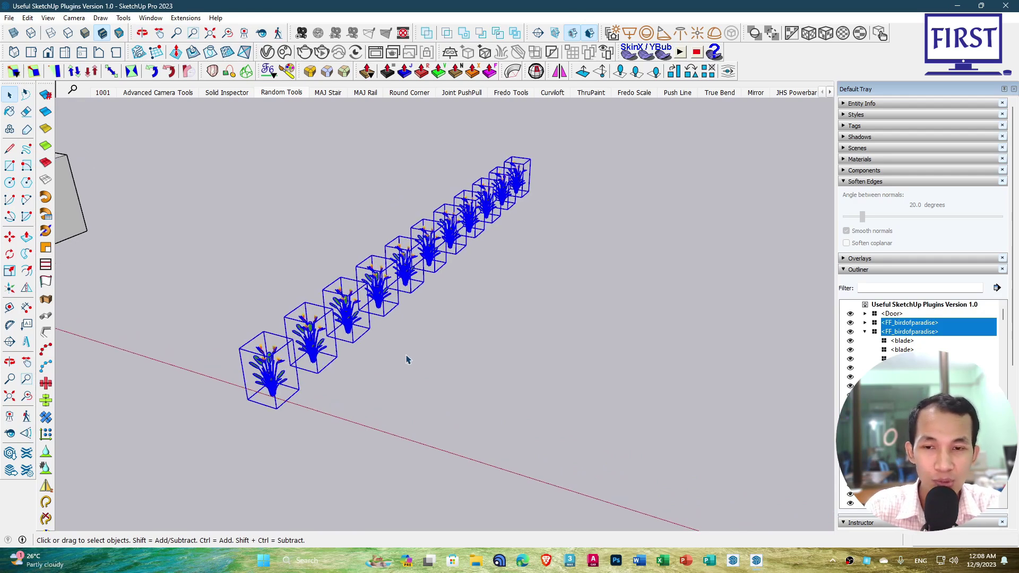
left_click(419, 359)
Step: Undo the array and recopy the plant with Move, arraying it 10x
mouse_move(419, 357)
middle_mouse_down()
mouse_move(361, 409)
mouse_move(310, 399)
middle_mouse_up()
key("ctrl+z")
left_click_drag(337, 348, 302, 386)
middle_click_drag(341, 428, 333, 427)
key("m")
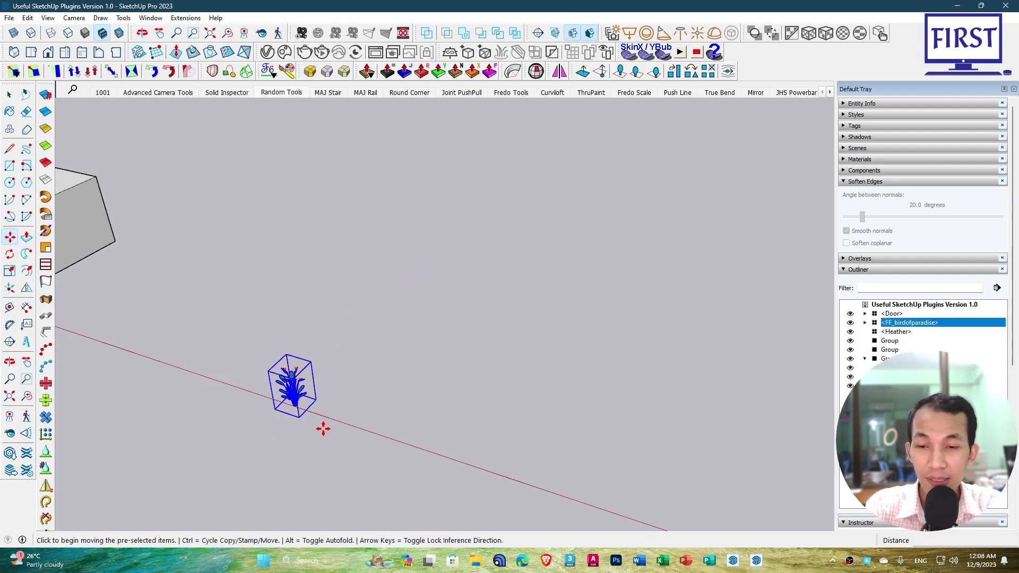
left_click(324, 424, "ctrl")
left_click(357, 394)
type("x")
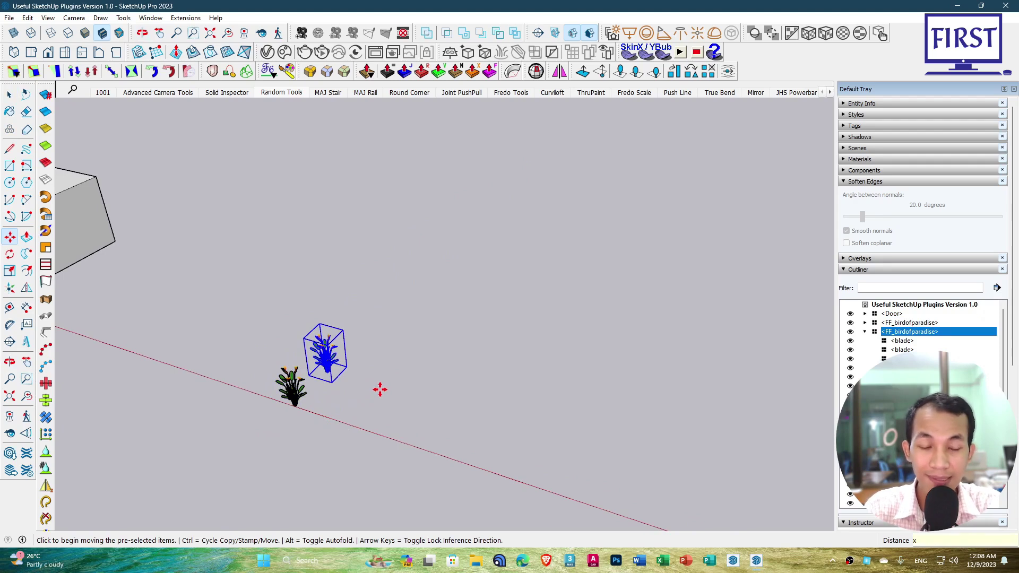
type("10x")
key("Return")
key("space")
Step: Select the whole plant row and float the Random Tools toolbar over the view
middle_click_drag(389, 393, 398, 364)
middle_click_drag(462, 298, 437, 342)
mouse_move(521, 219)
middle_mouse_down()
mouse_move(528, 196)
mouse_move(520, 209)
middle_mouse_up()
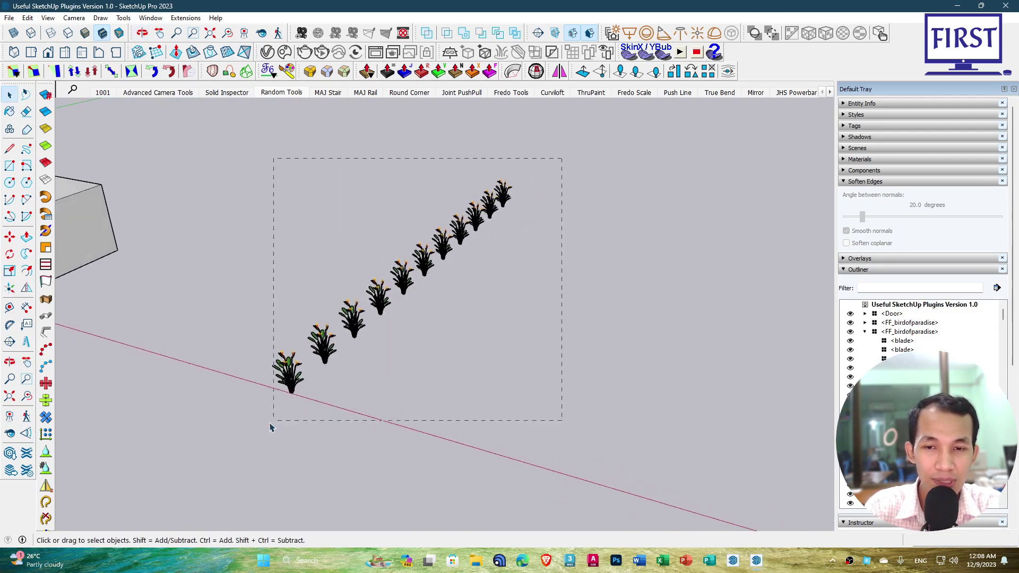
left_click_drag(271, 427, 272, 426)
middle_click_drag(428, 345, 419, 343)
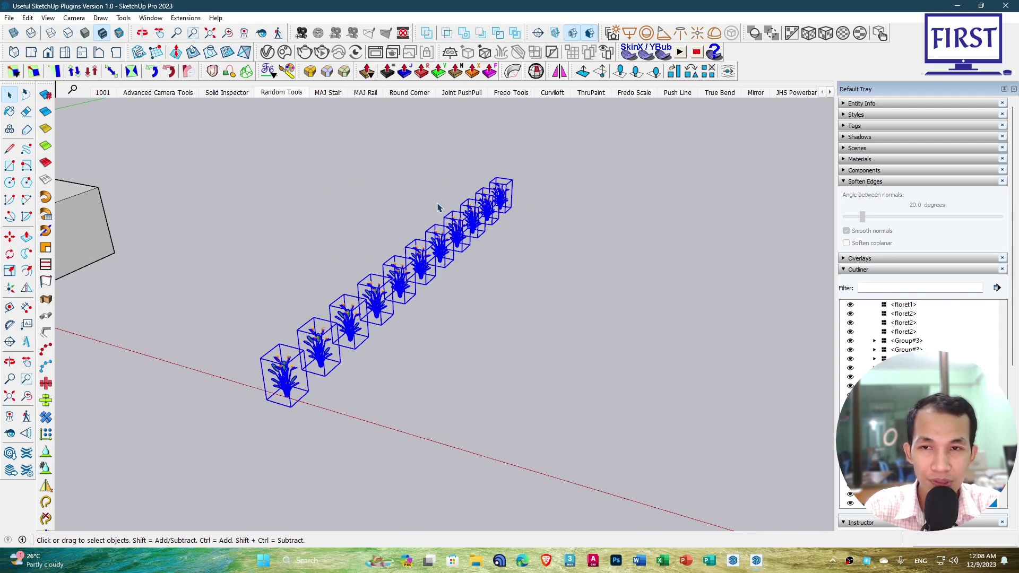
mouse_move(575, 72)
left_mouse_down()
mouse_move(620, 143)
mouse_move(571, 130)
left_mouse_up()
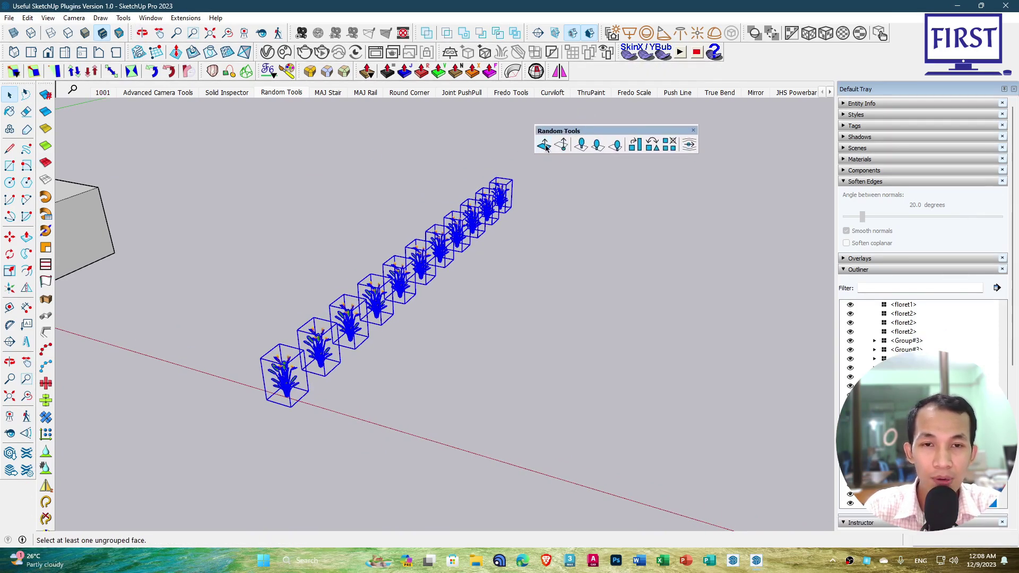
Step: Run Randomize Objects on the plant row with 360 rotation, 0.1 position and 0.5 scale
left_click(635, 145)
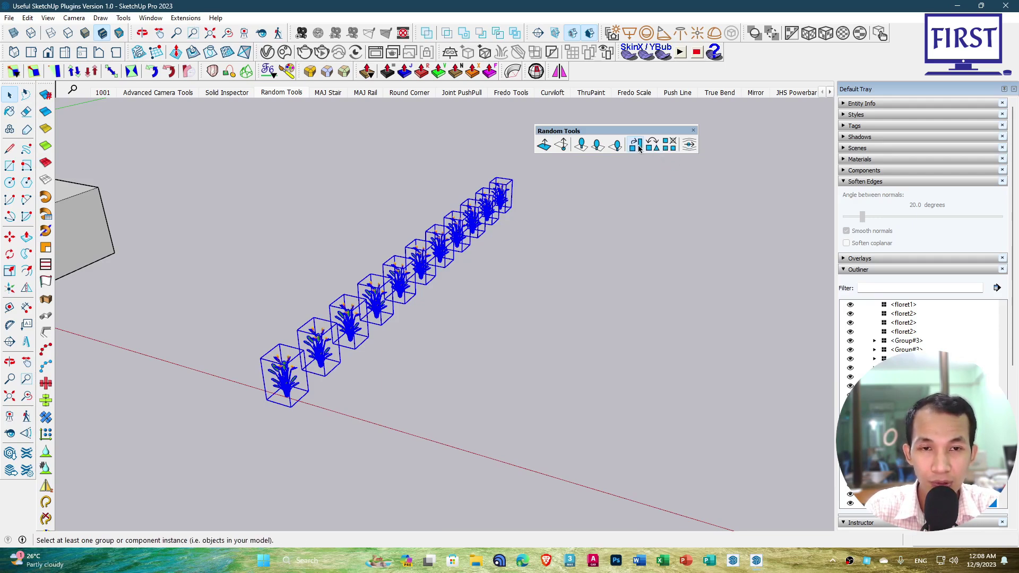
left_click_drag(537, 242, 649, 242)
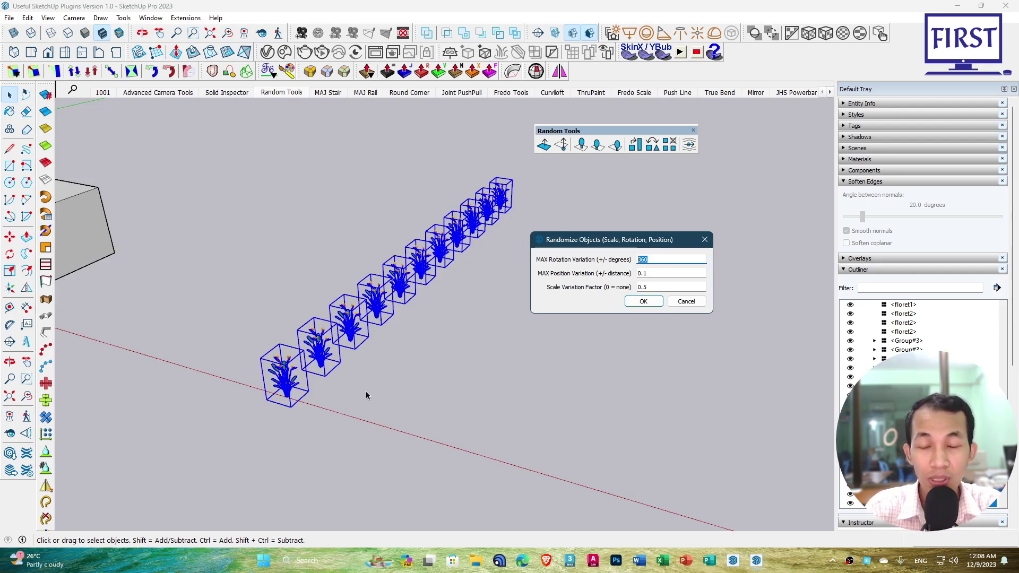
key("Tab")
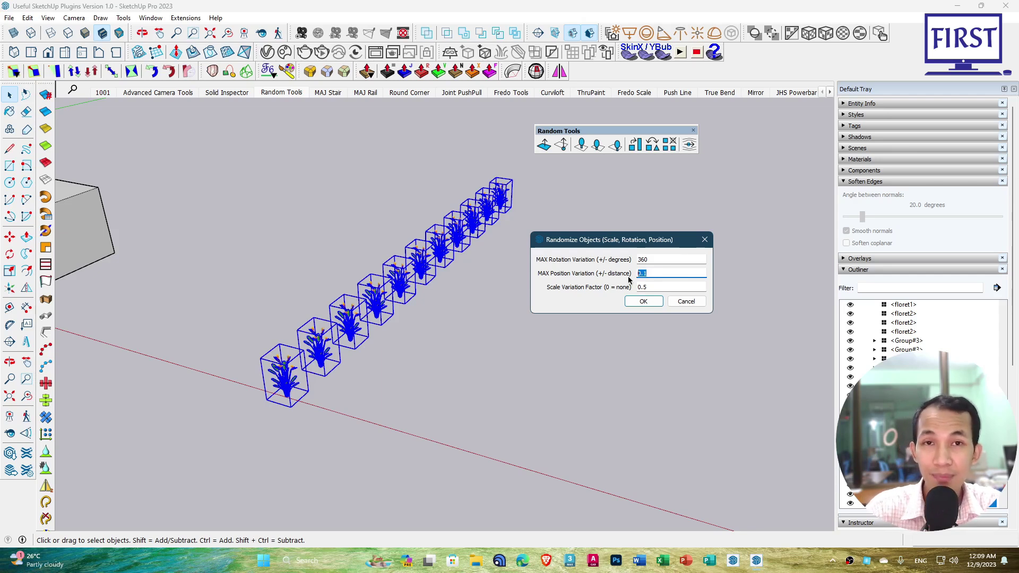
left_click(653, 274)
double_click(654, 271)
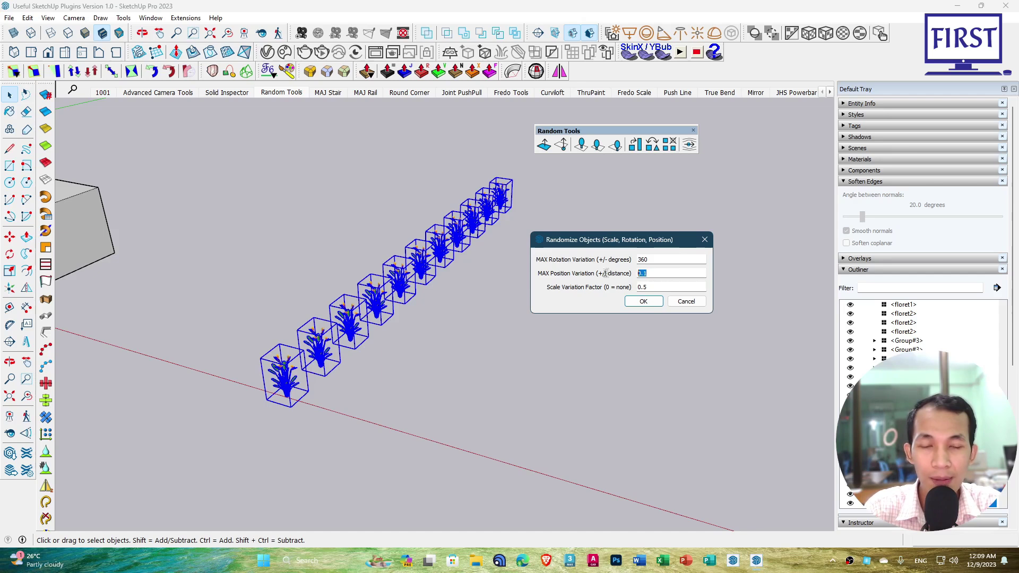
left_click_drag(657, 271, 640, 272)
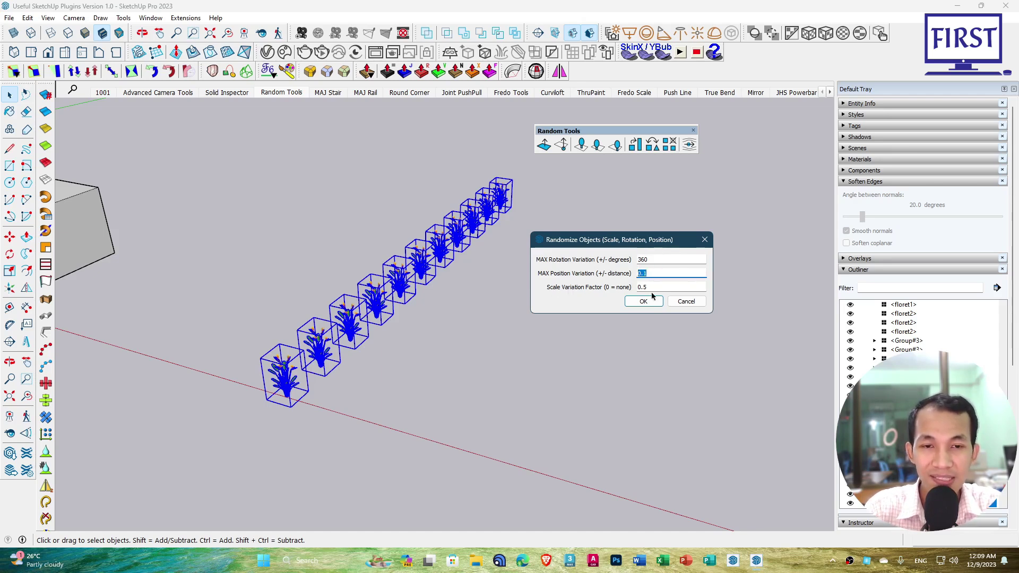
left_click_drag(655, 287, 609, 288)
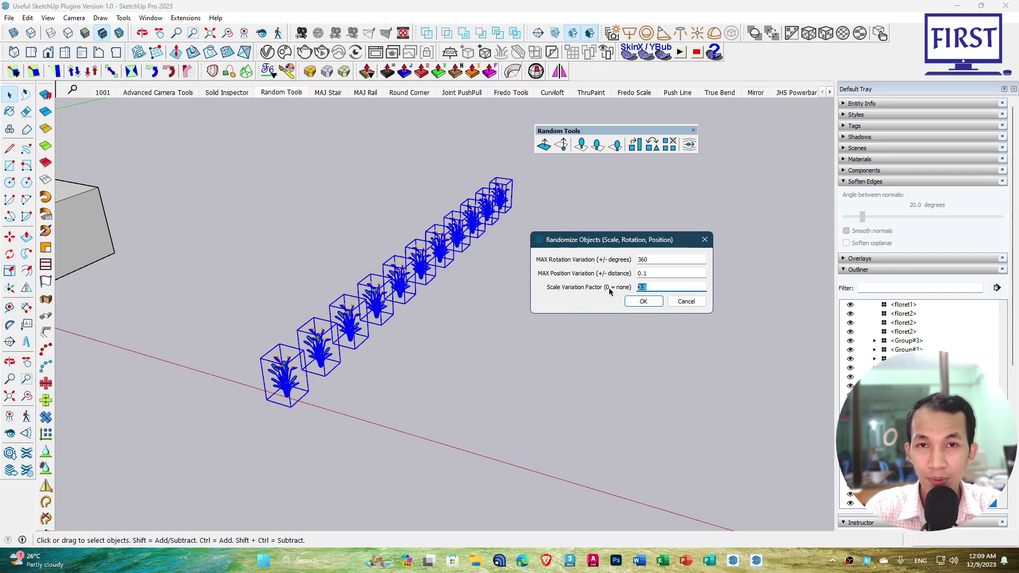
left_click(655, 287)
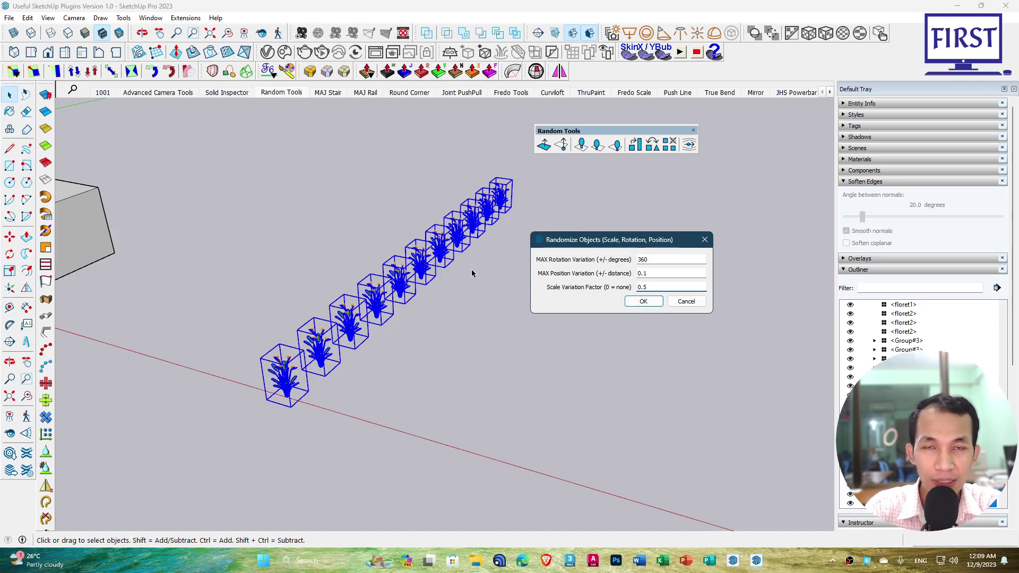
left_click(643, 301)
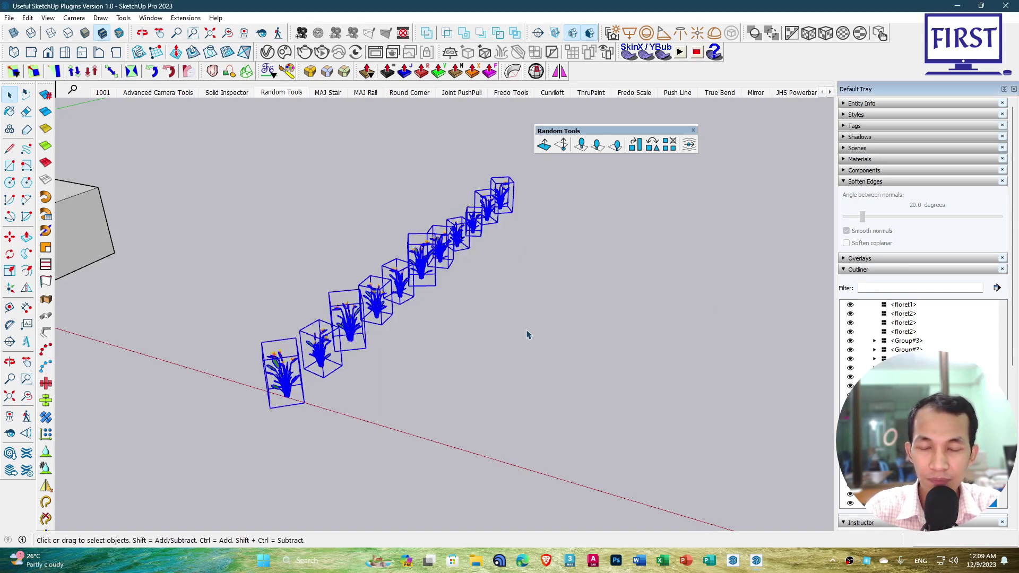
left_click(436, 337)
middle_click_drag(391, 336, 347, 308)
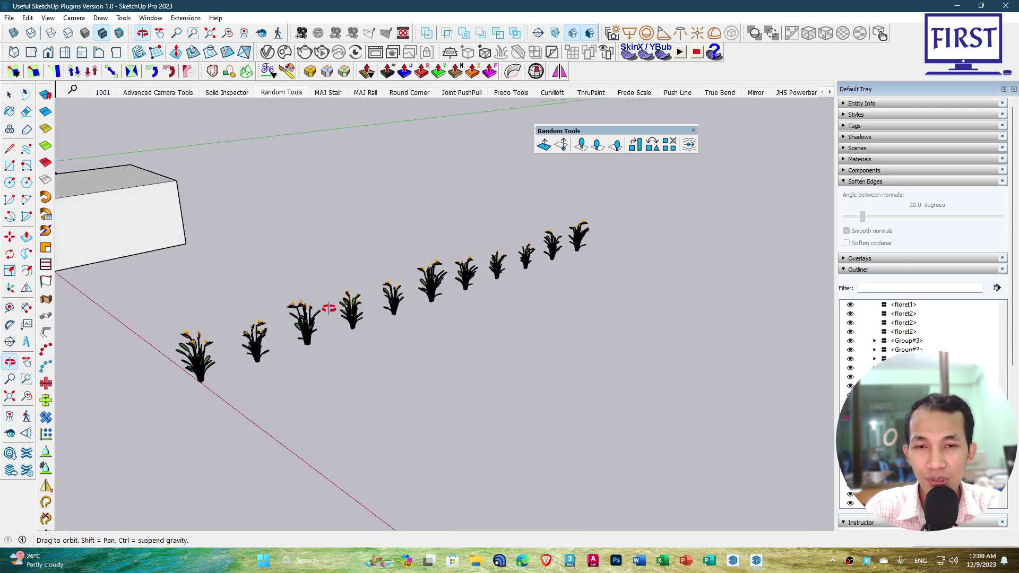
Step: Reselect the plant row and re-randomize it with 0.3 position and 0.8 scale variation
middle_click_drag(347, 308, 455, 334)
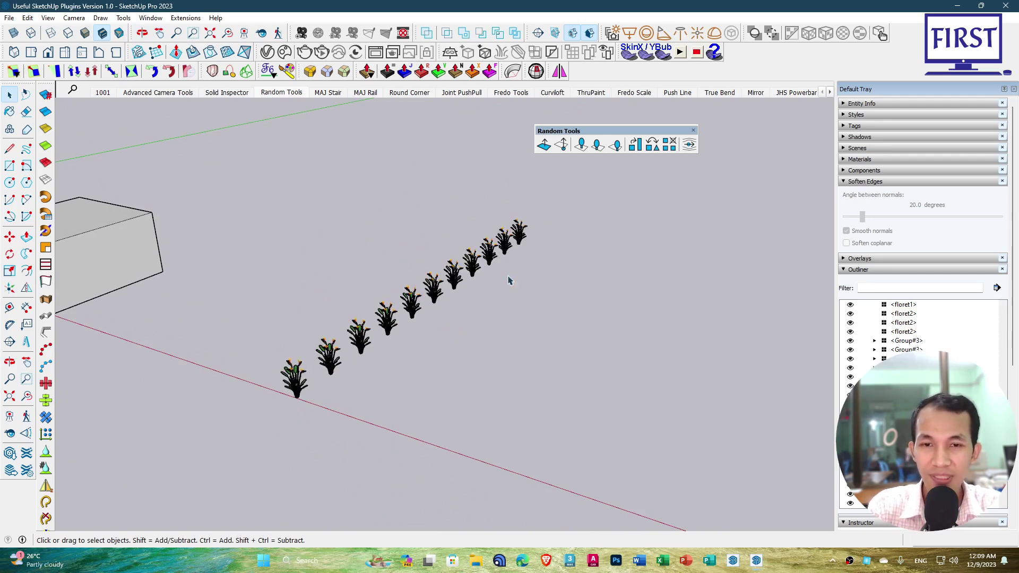
left_click_drag(577, 202, 268, 425)
left_click(634, 144)
double_click(551, 287)
type("0.8")
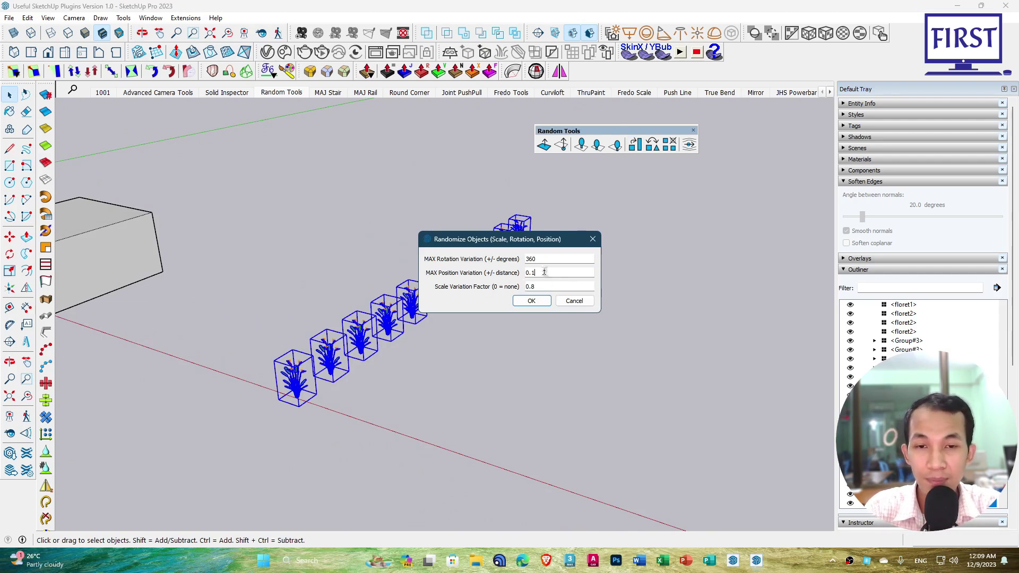
double_click(544, 272)
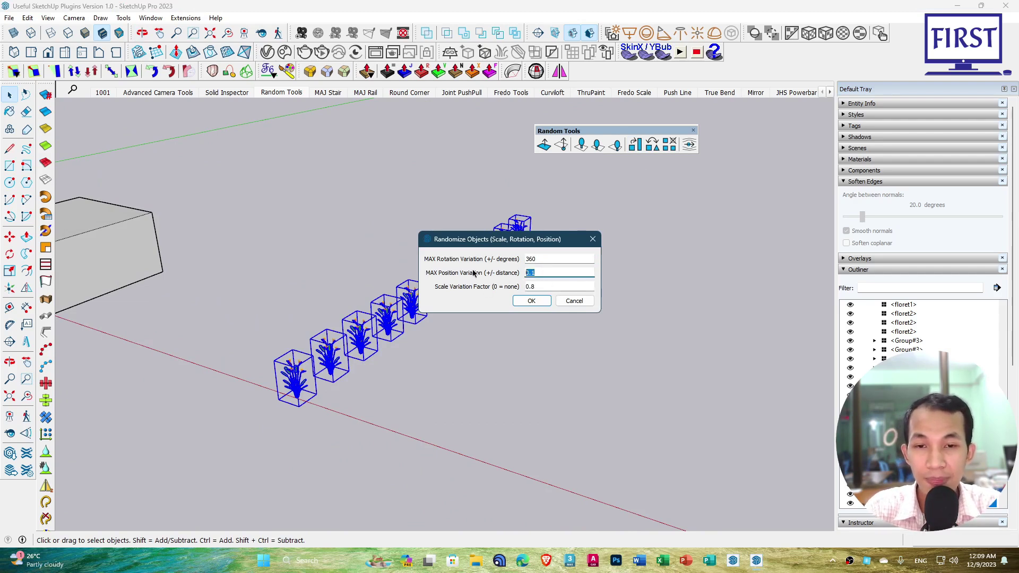
type("0.")
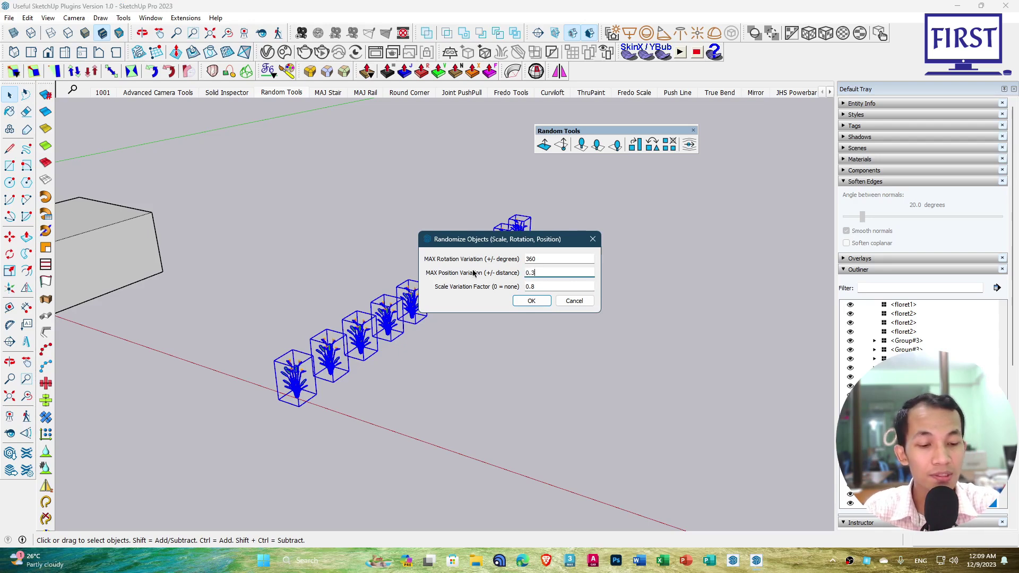
left_click(544, 307)
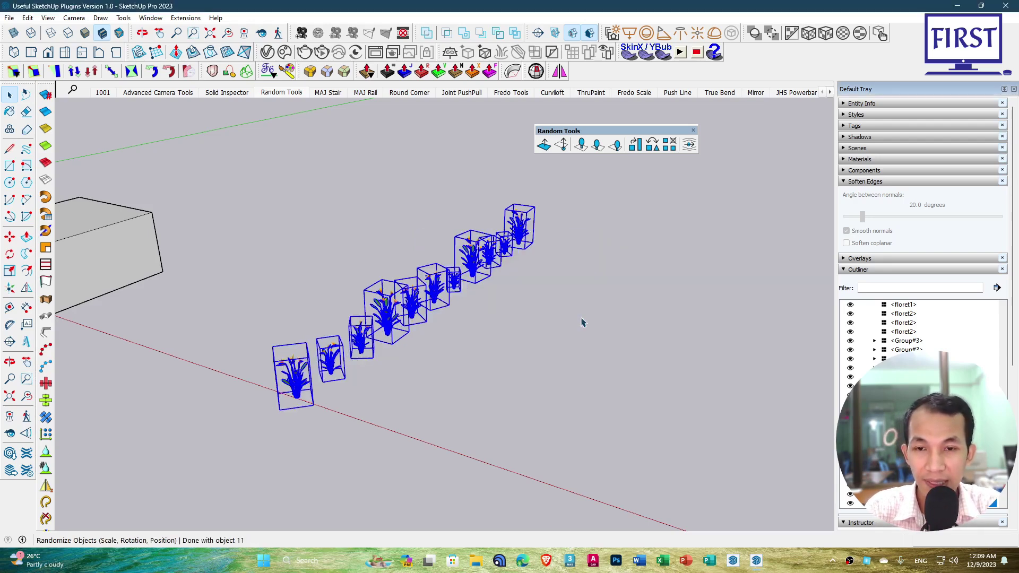
Step: Deselect the plants and orbit to review the more varied plant row
middle_click_drag(575, 322, 491, 291)
mouse_move(343, 315)
middle_mouse_down()
mouse_move(444, 359)
mouse_move(397, 350)
mouse_move(428, 304)
middle_mouse_up()
key("space")
left_click(437, 337)
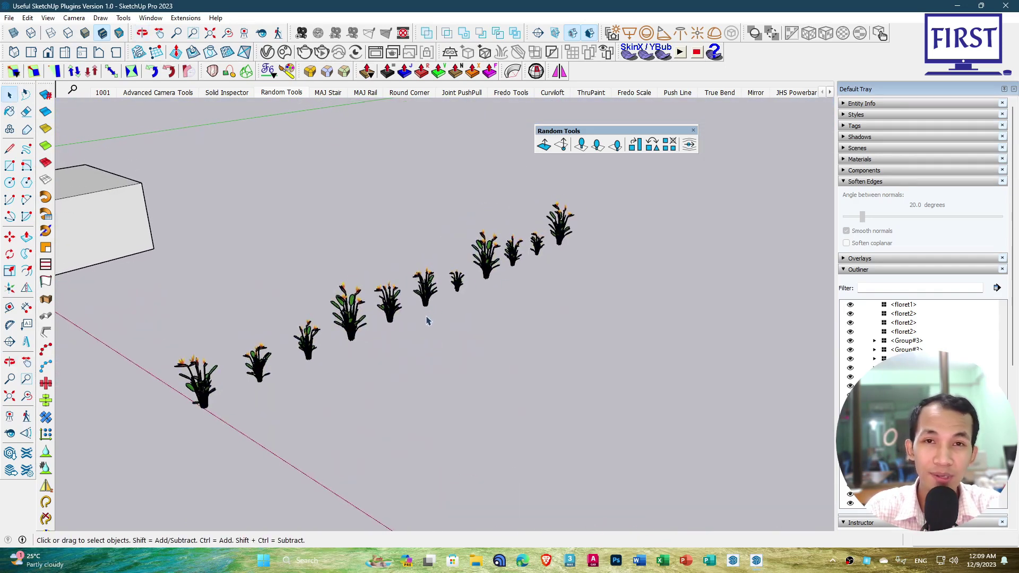
mouse_move(462, 318)
middle_mouse_down()
mouse_move(455, 295)
mouse_move(462, 318)
mouse_move(375, 337)
mouse_move(415, 348)
middle_mouse_up()
key("l")
left_click(408, 393)
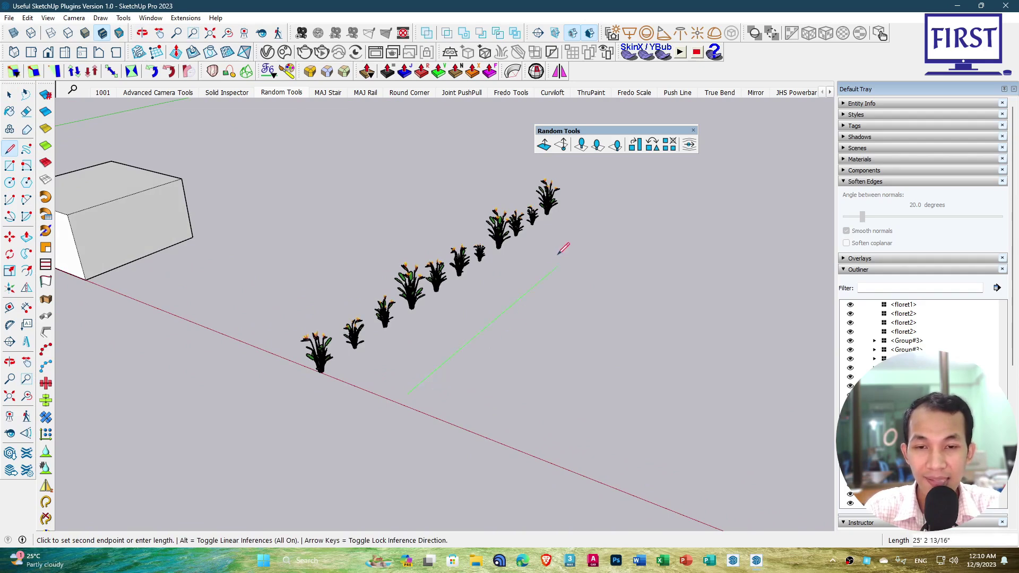
Step: Draw a rectangle beside the plants and delete its face, keeping only the outline
key("Escape")
key("r")
left_click(429, 380)
left_click(630, 311)
key("space")
key("Delete")
Step: Select the rectangle's edges plus one plant and open Place Components Randomly on Edges
middle_click_drag(529, 345, 596, 357)
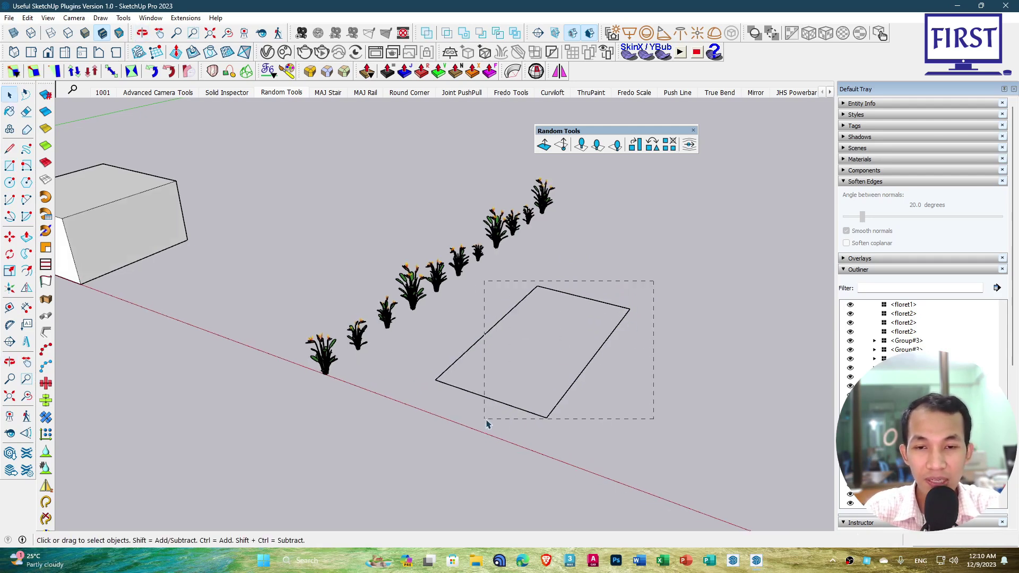
left_click_drag(485, 422, 484, 421)
left_click_drag(349, 356, 297, 390, "shift")
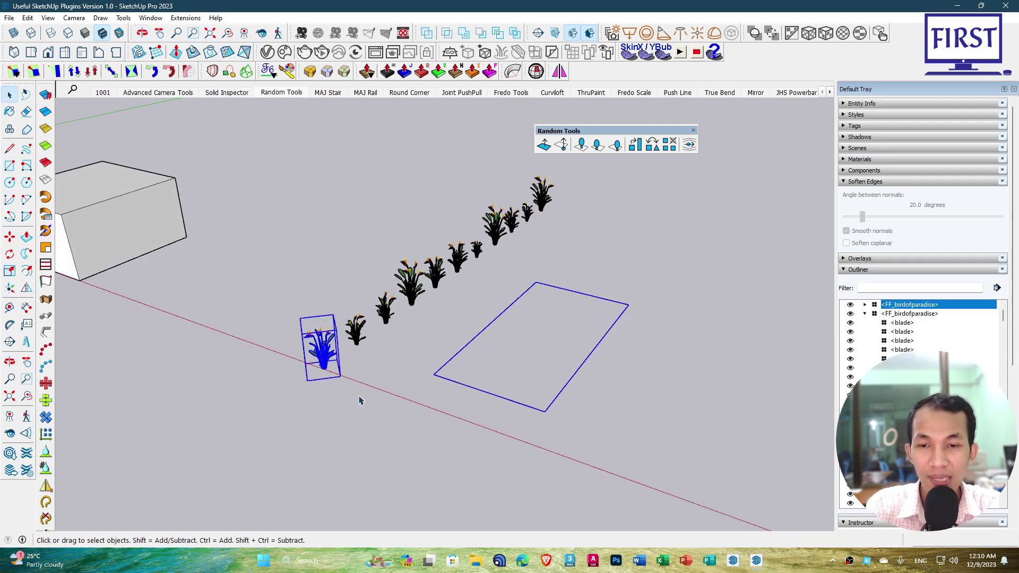
middle_click_drag(363, 398, 372, 379)
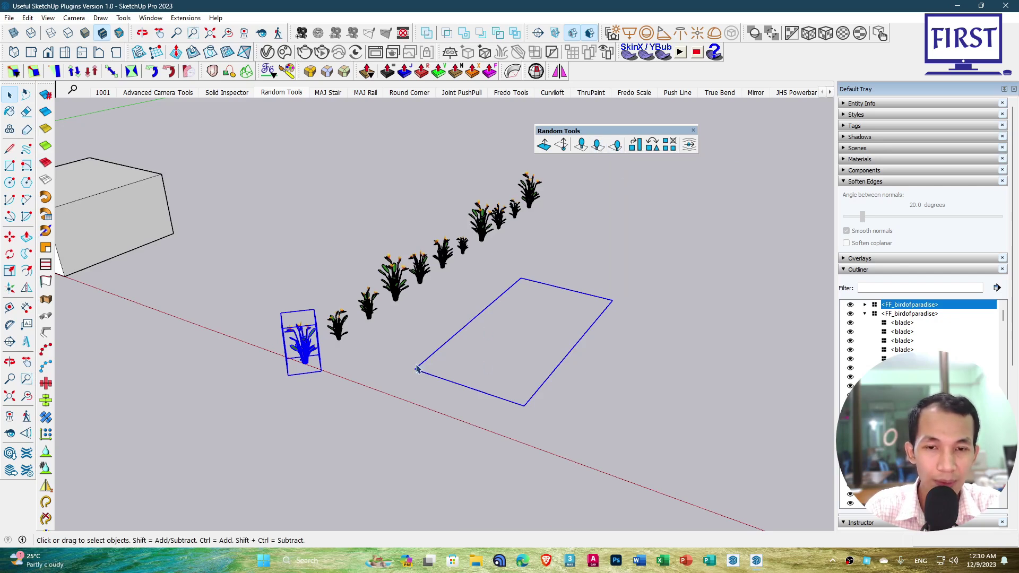
left_click(615, 145)
mouse_move(553, 225)
left_mouse_down()
mouse_move(603, 217)
mouse_move(722, 168)
left_mouse_up()
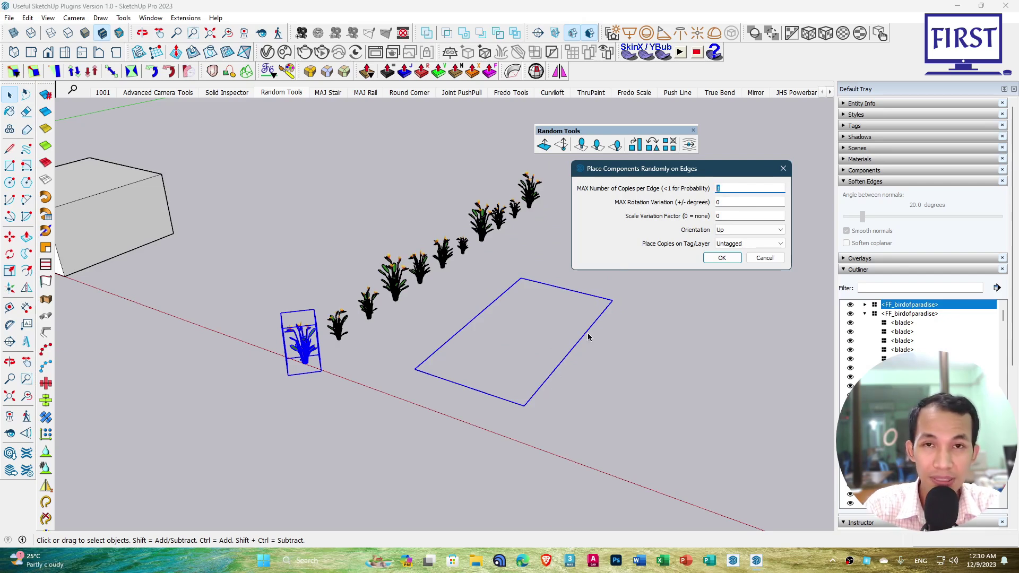
Step: Scatter plants along the rectangle edges: 10 per edge, 360 rotation, 0.3 scale variation
type("10")
double_click(721, 204)
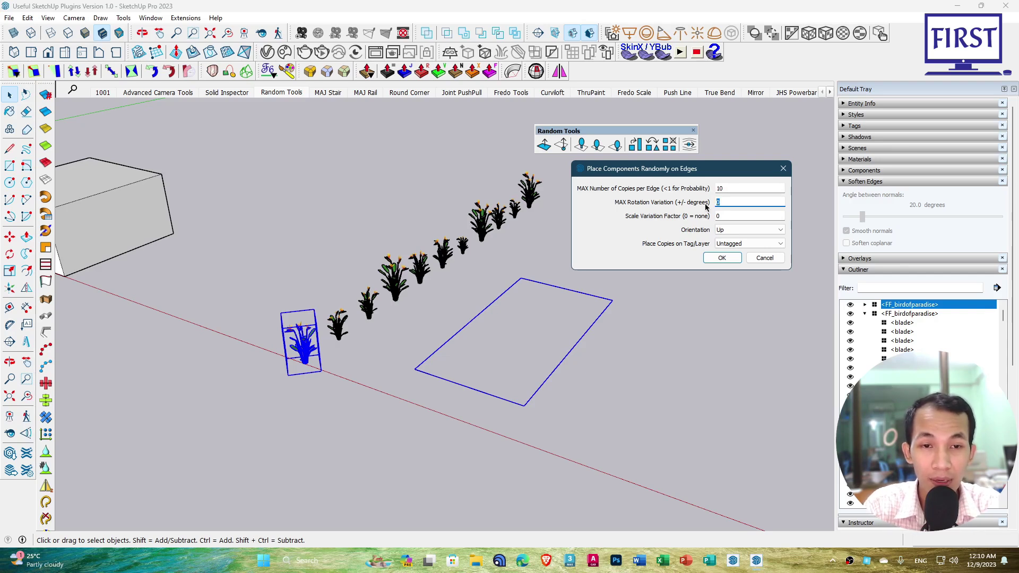
type("36")
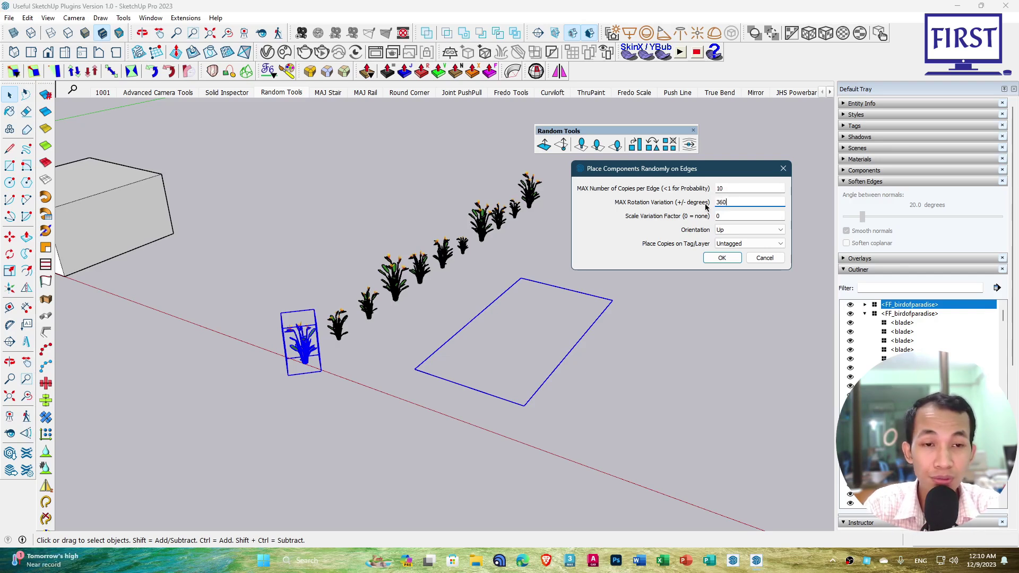
key("Tab")
type(".3")
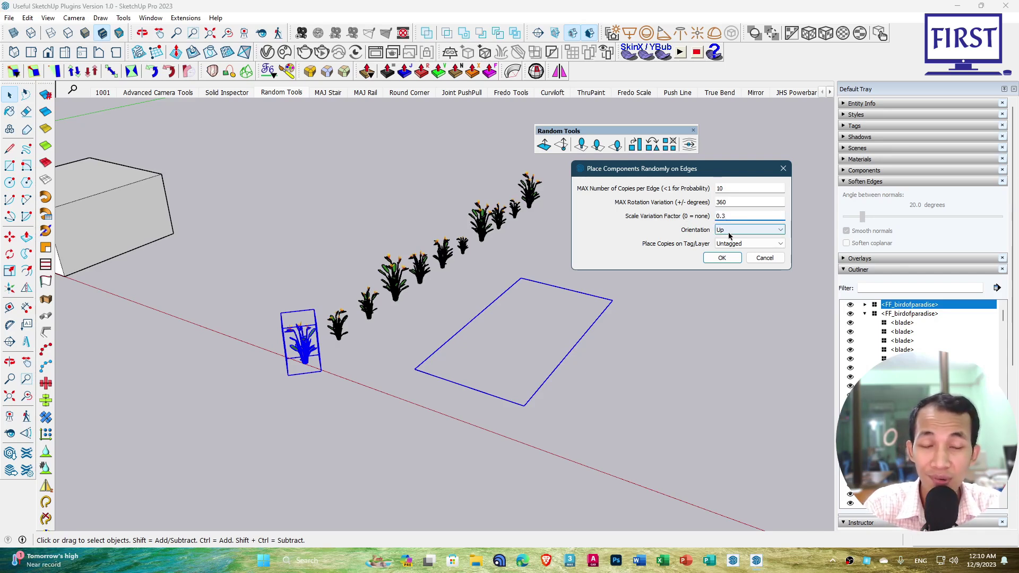
left_click(722, 257)
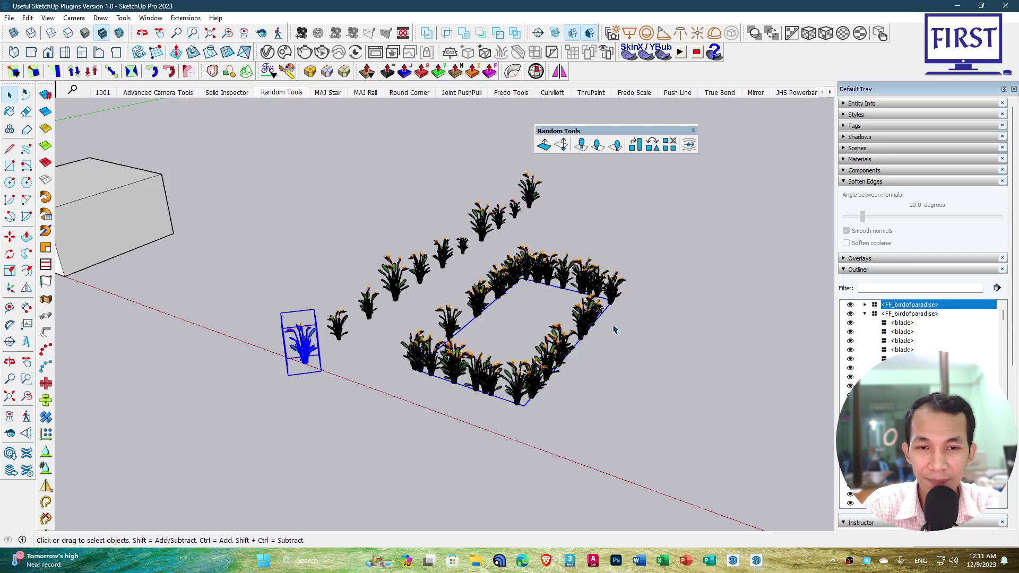
Step: Orbit around the model to inspect the new planting and clear the selection
mouse_move(597, 346)
middle_mouse_down()
mouse_move(572, 307)
mouse_move(618, 342)
middle_mouse_up()
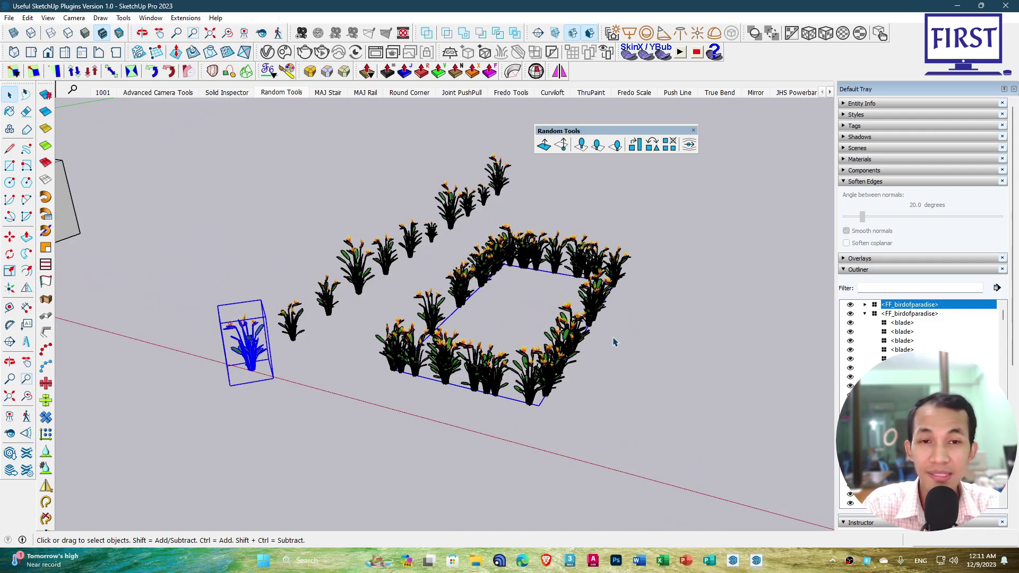
middle_click_drag(614, 341, 611, 342)
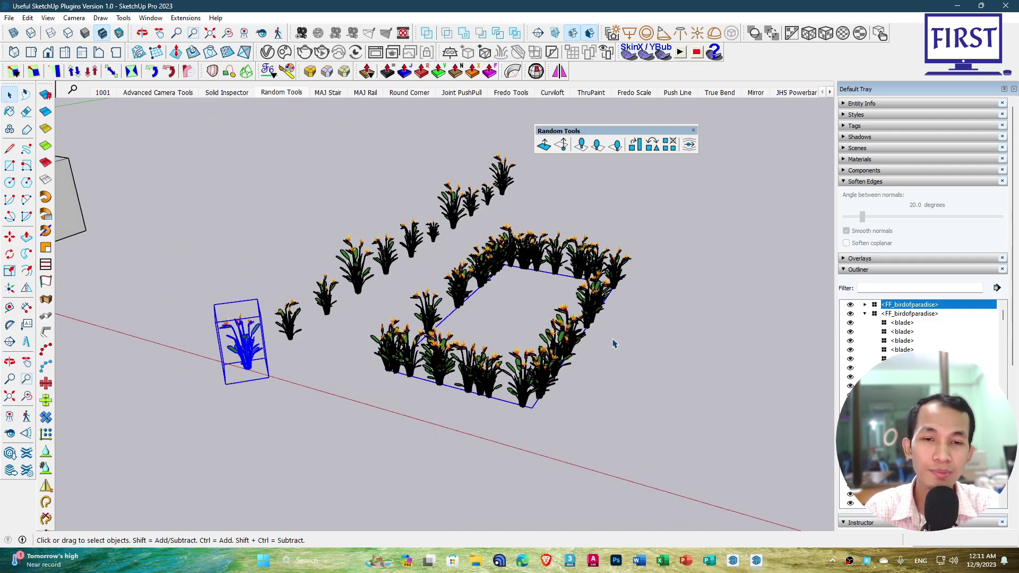
mouse_move(613, 343)
middle_mouse_down()
mouse_move(465, 335)
mouse_move(469, 345)
middle_mouse_up()
left_click(548, 341)
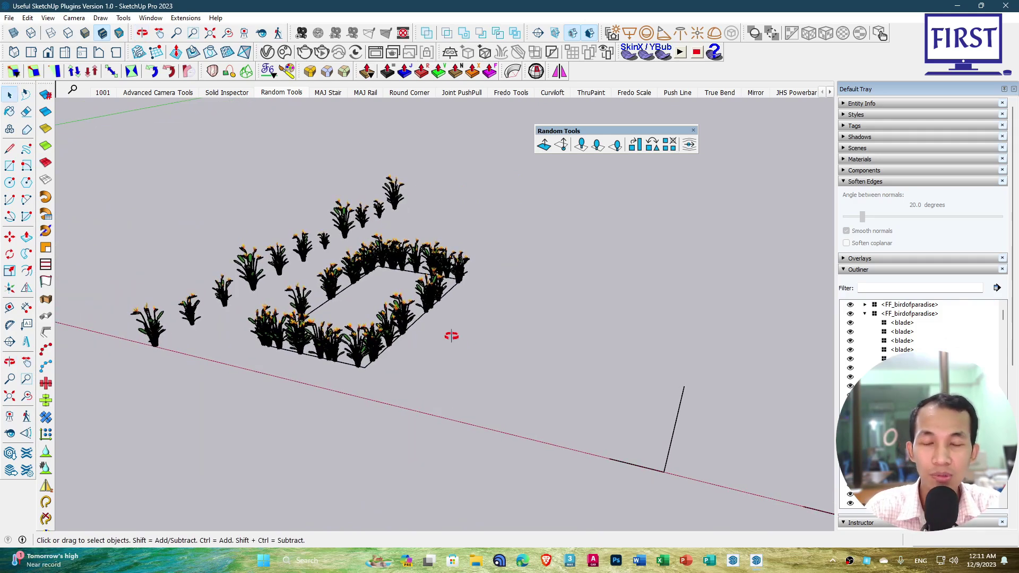
middle_click_drag(457, 336, 561, 191)
Step: Close the Random Tools palette and switch to the MAJ Stair scene
left_click(693, 131)
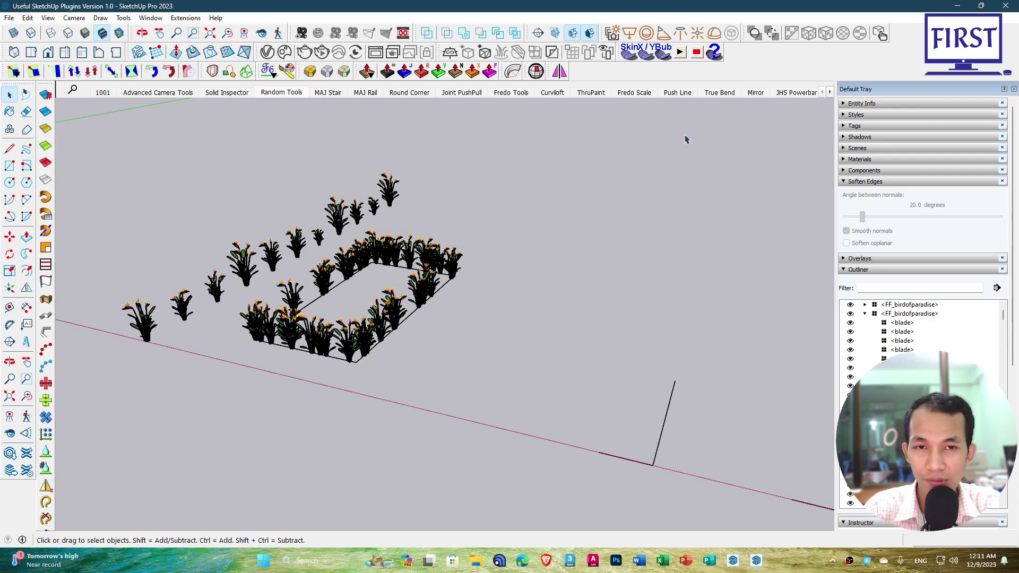
middle_click_drag(477, 298, 356, 294)
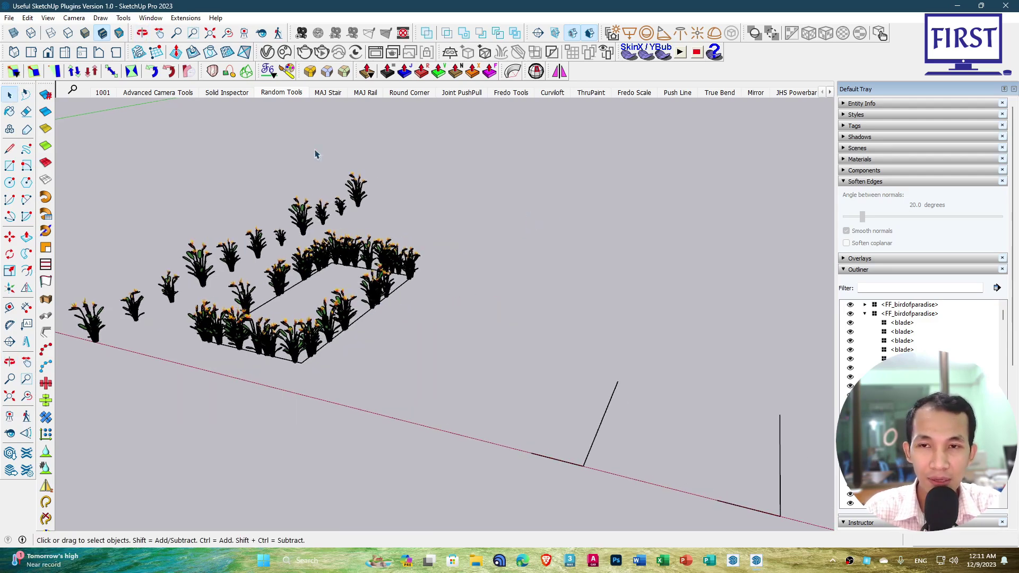
left_click(335, 93)
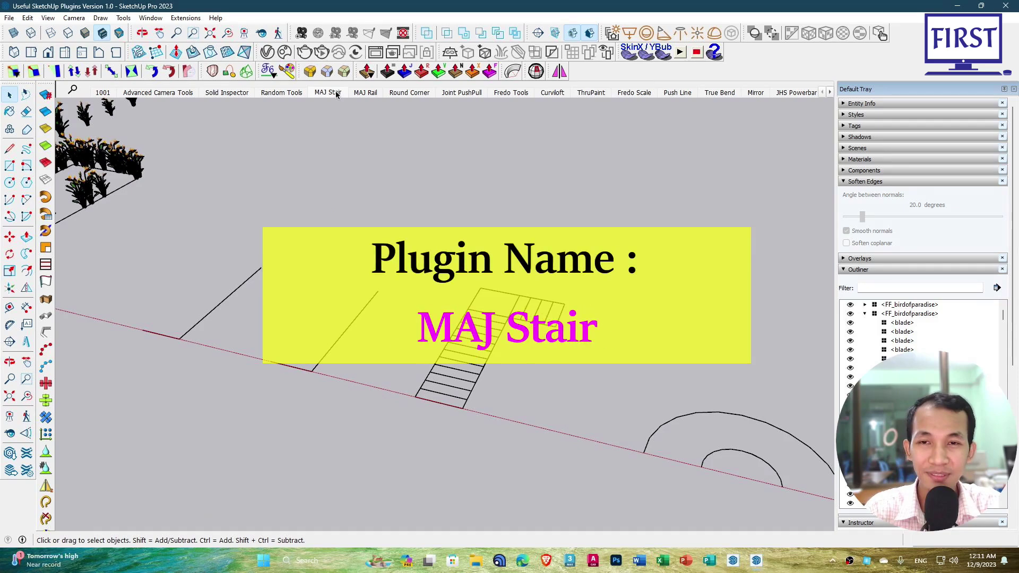
Step: Zoom and pan to bring the two ground layout lines into view
scroll(302, 308, "up", 3)
scroll(291, 326, "up", 2)
mouse_move(291, 326)
middle_mouse_down("shift")
mouse_move(348, 339)
mouse_move(311, 327)
middle_mouse_up("shift")
key("space")
mouse_move(305, 332)
middle_mouse_down("shift")
mouse_move(352, 348)
mouse_move(346, 300)
middle_mouse_up("shift")
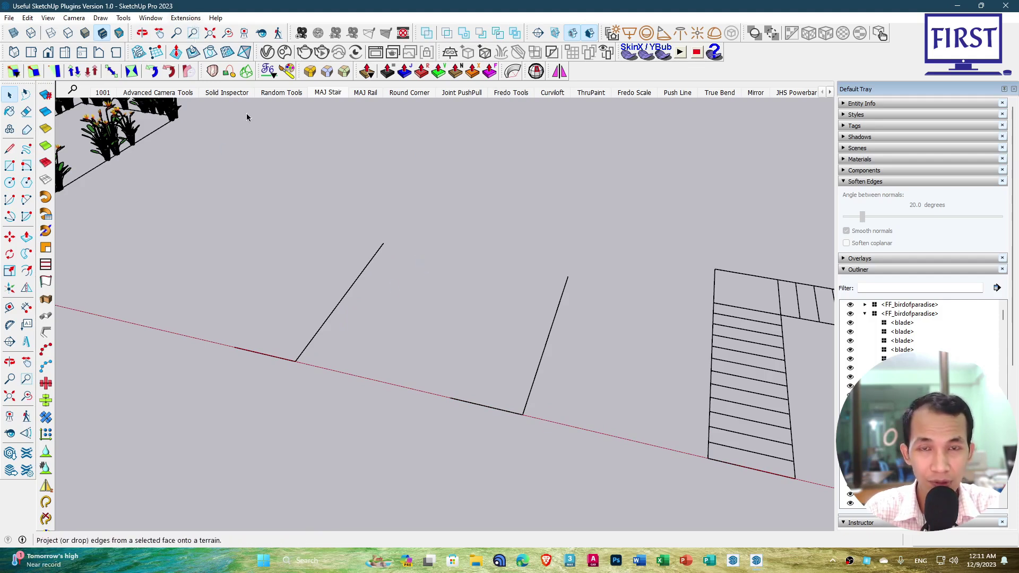
middle_click_drag(380, 302, 398, 296, "shift")
Step: Launch MajStair from Extensions and move its Stair Information window right
left_click(186, 19)
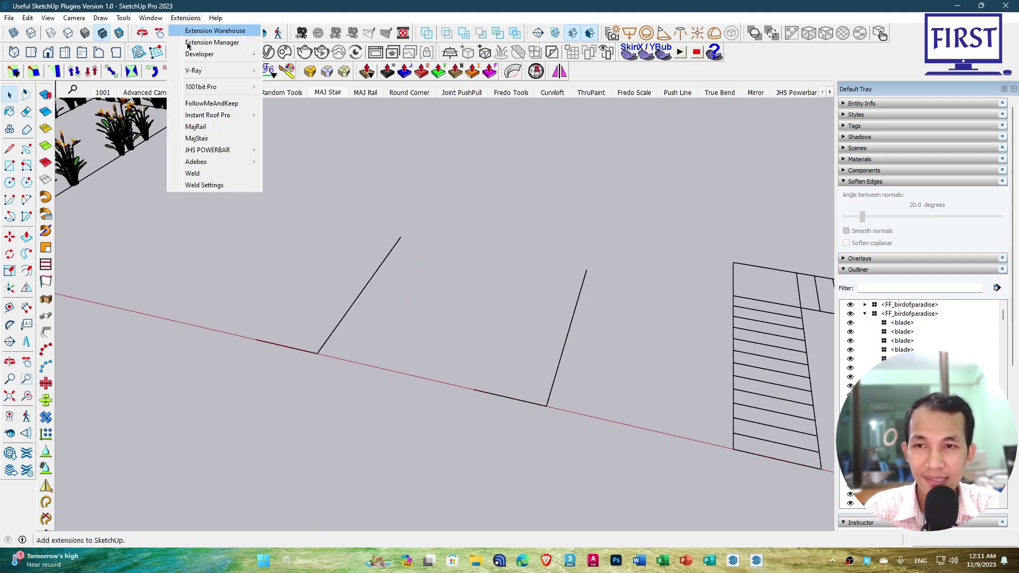
left_click(216, 140)
left_click_drag(204, 131, 534, 117)
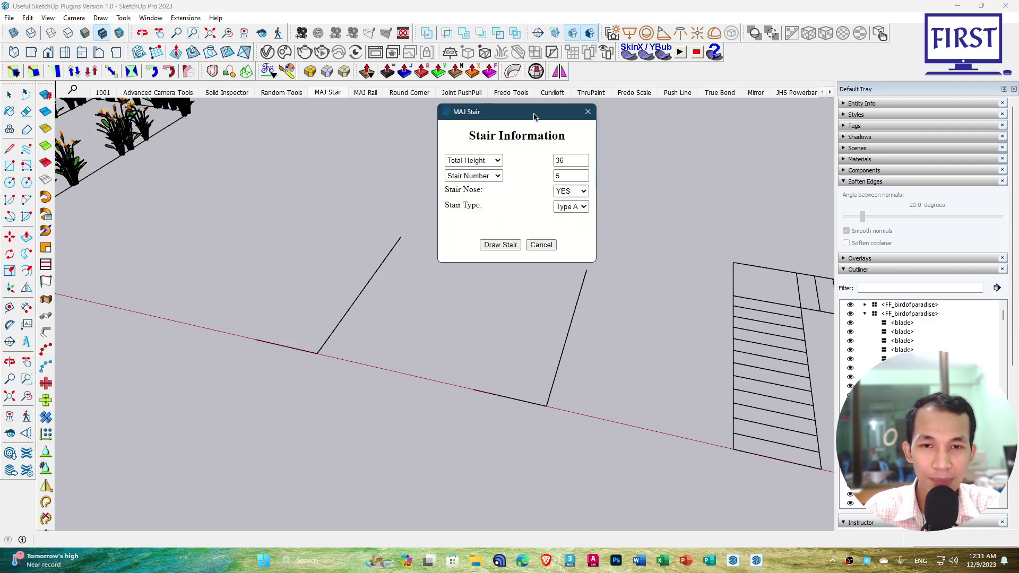
Step: Switch the first stair measurement to Stair Riser, keeping Stair Number second
left_click(497, 161)
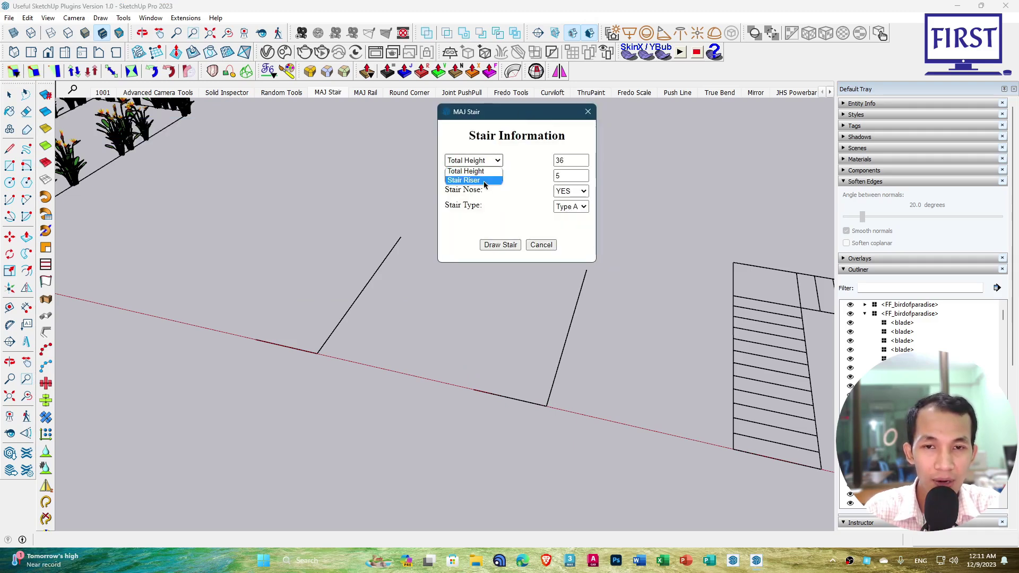
left_click(484, 182)
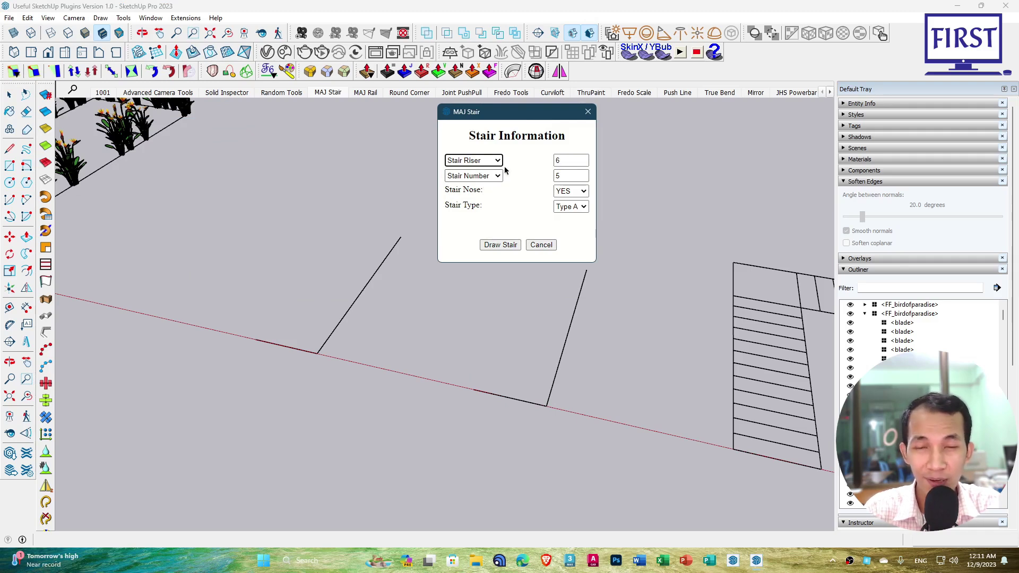
left_click(496, 177)
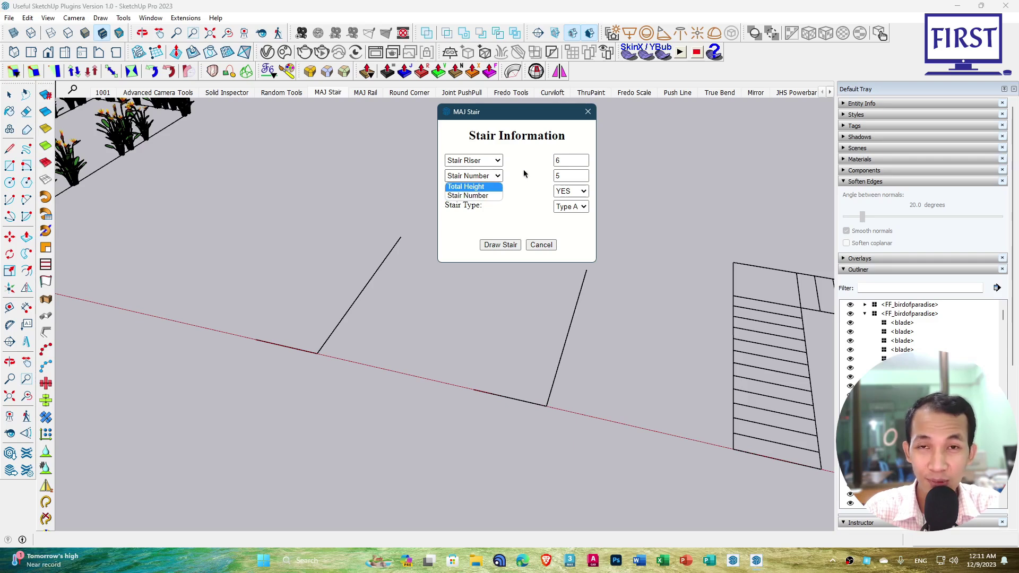
left_click(523, 172)
left_click(492, 160)
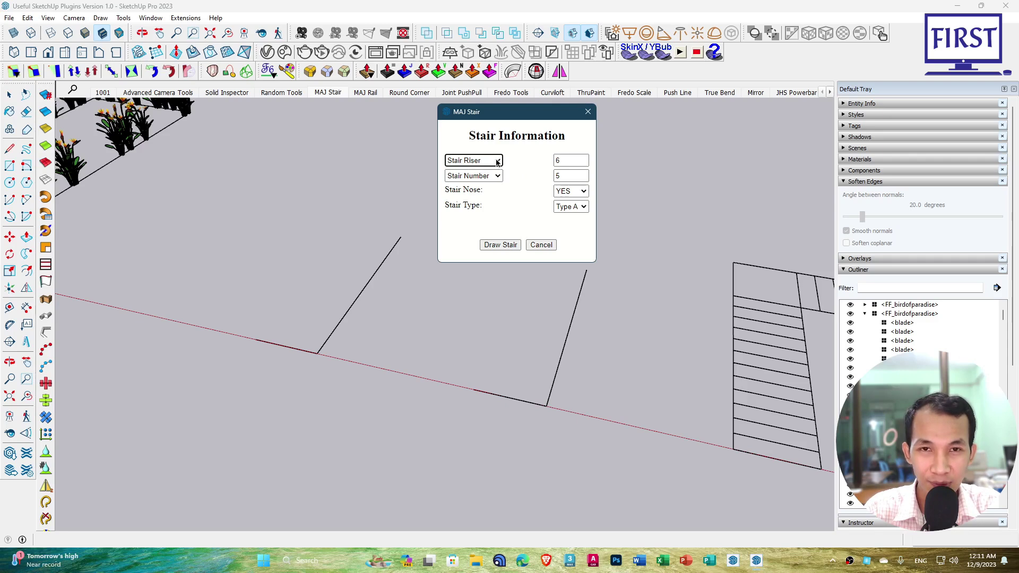
left_click(497, 161)
left_click(477, 181)
key("Tab")
Step: Set riser 6 and 10 steps, keeping nosing YES and Type A
left_click(571, 161)
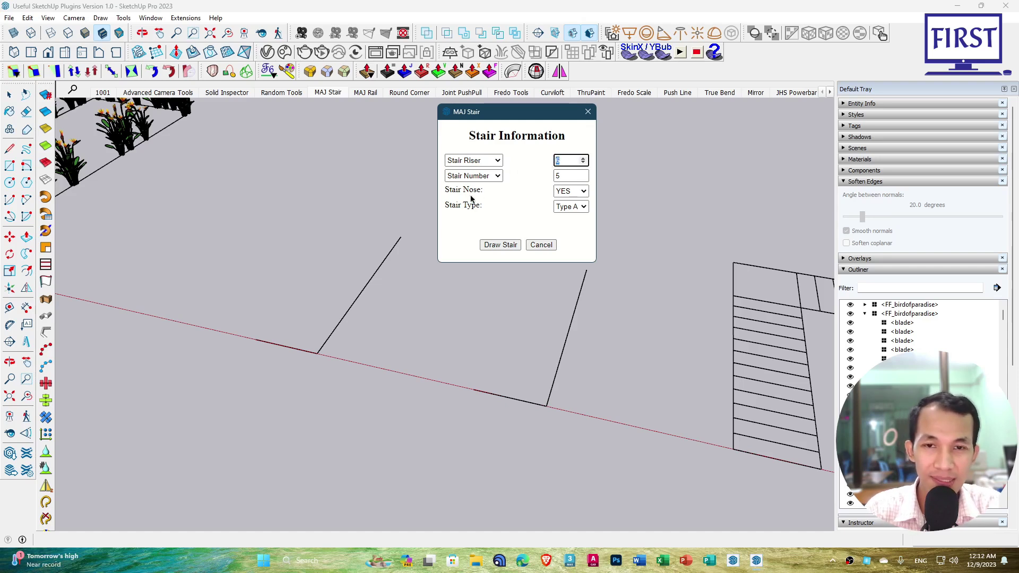
left_click(553, 177)
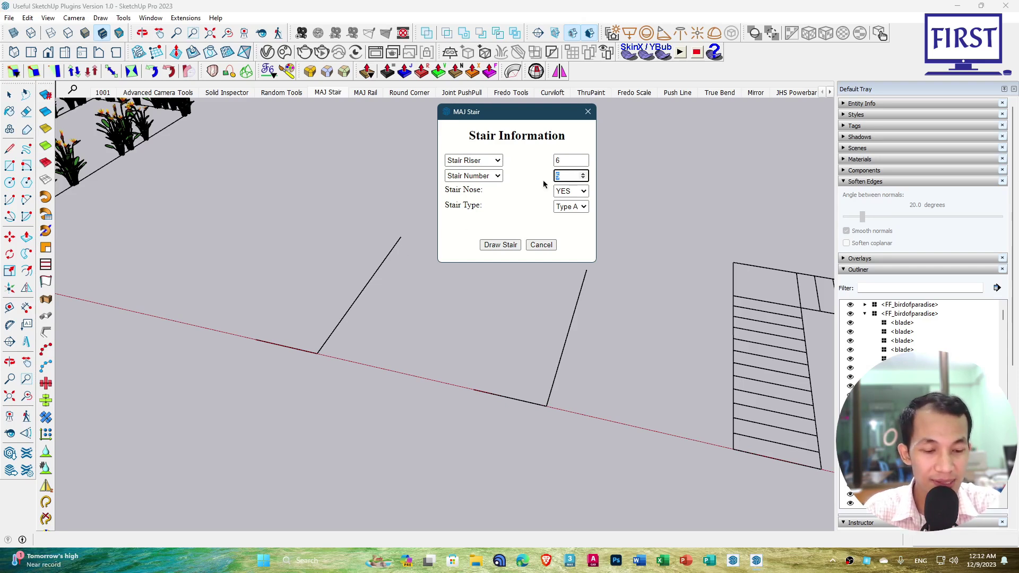
type("10")
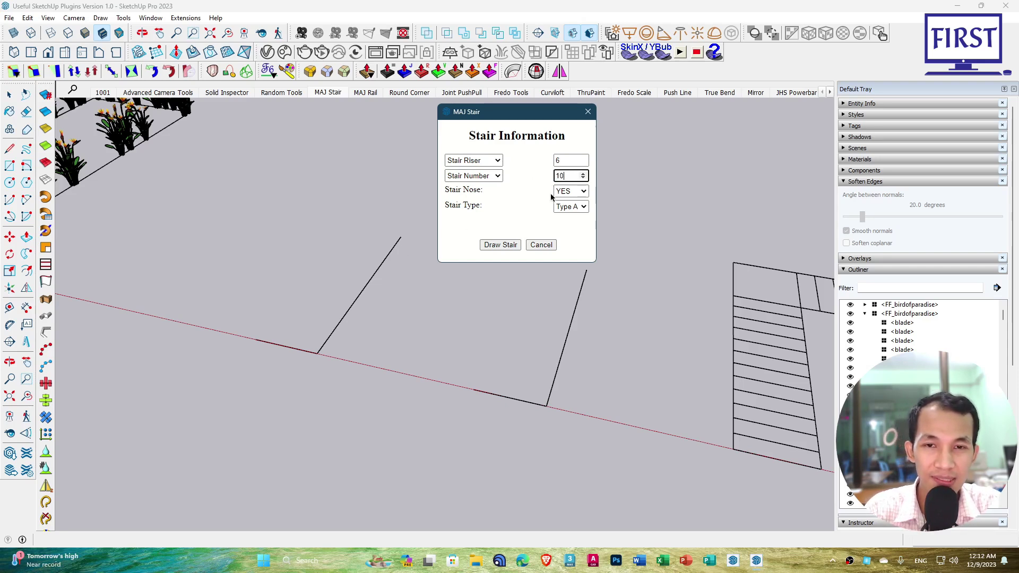
left_click(581, 192)
left_click(581, 195)
left_click_drag(554, 112, 555, 113)
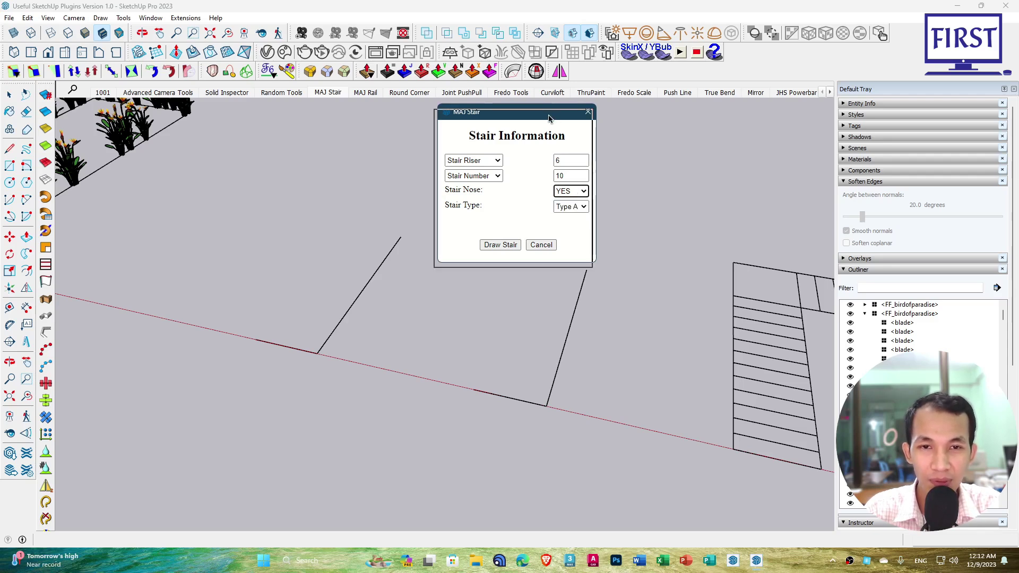
left_click(584, 208)
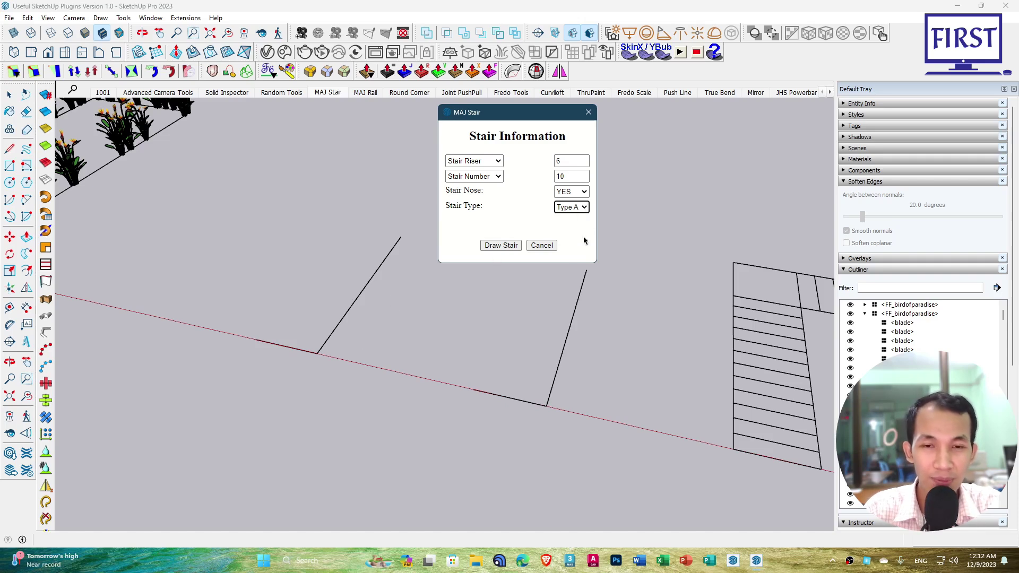
Step: Start Draw Stair and pick its first two corners at the left line
left_click(502, 244)
left_click(256, 341)
left_click(318, 353)
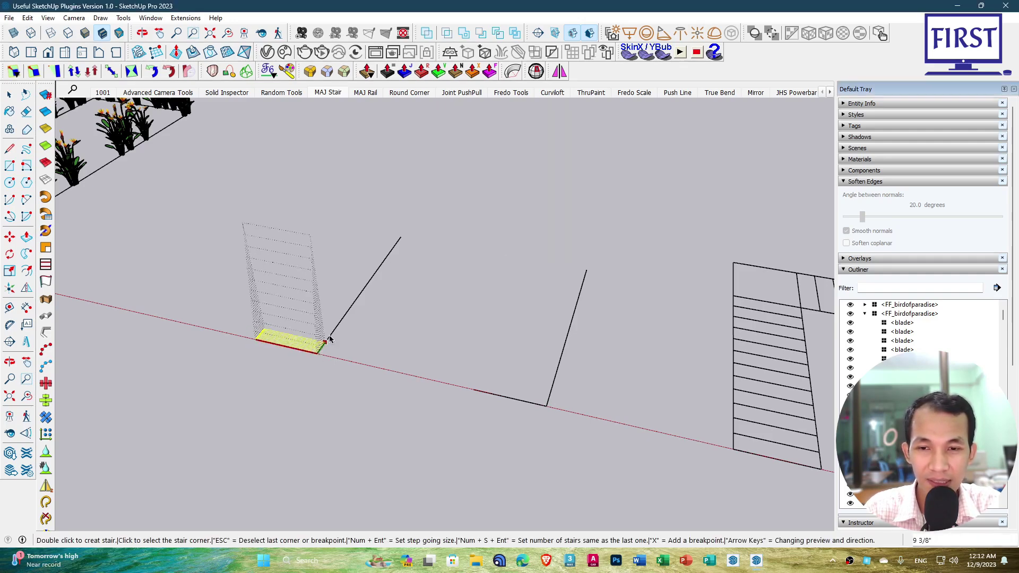
Step: Create the 10-step textured stair and orbit around it
double_click(401, 237)
mouse_move(427, 265)
middle_mouse_down()
mouse_move(382, 254)
mouse_move(450, 239)
middle_mouse_up()
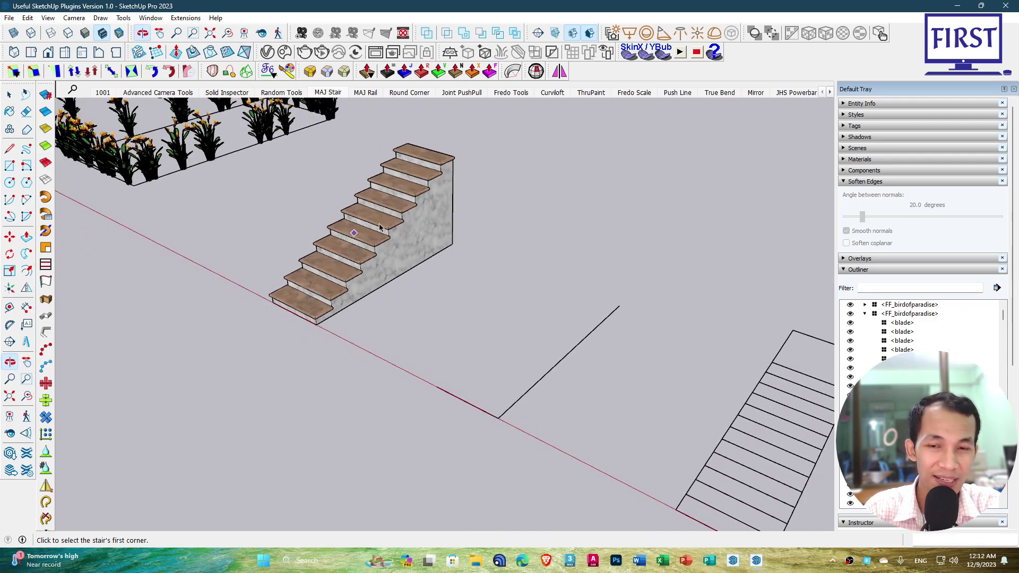
key("space")
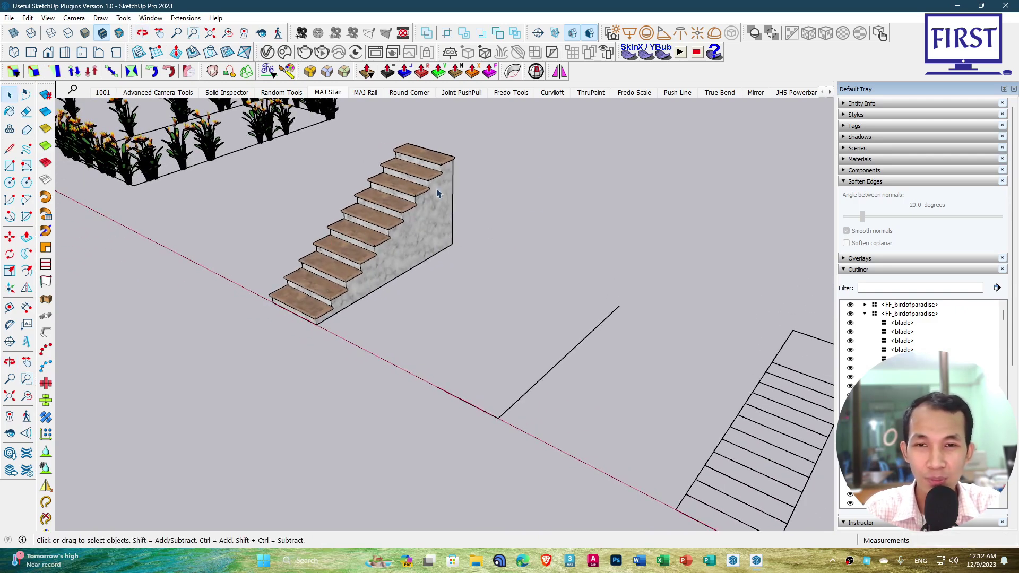
Step: Select and delete the staircase, then bring up the Extensions menu
left_click(442, 194)
key("Delete")
middle_click_drag(441, 273, 439, 284)
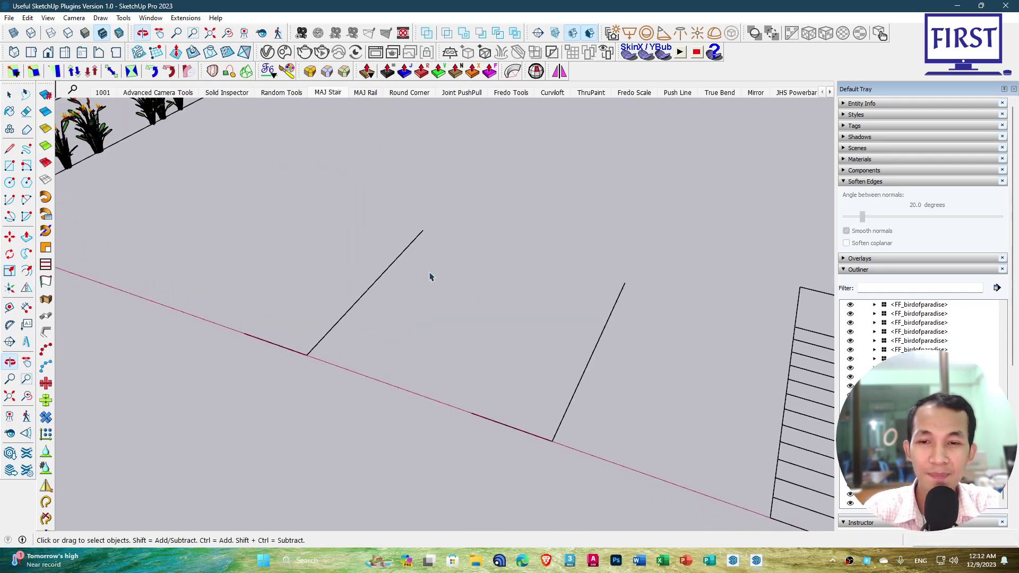
left_click(185, 18)
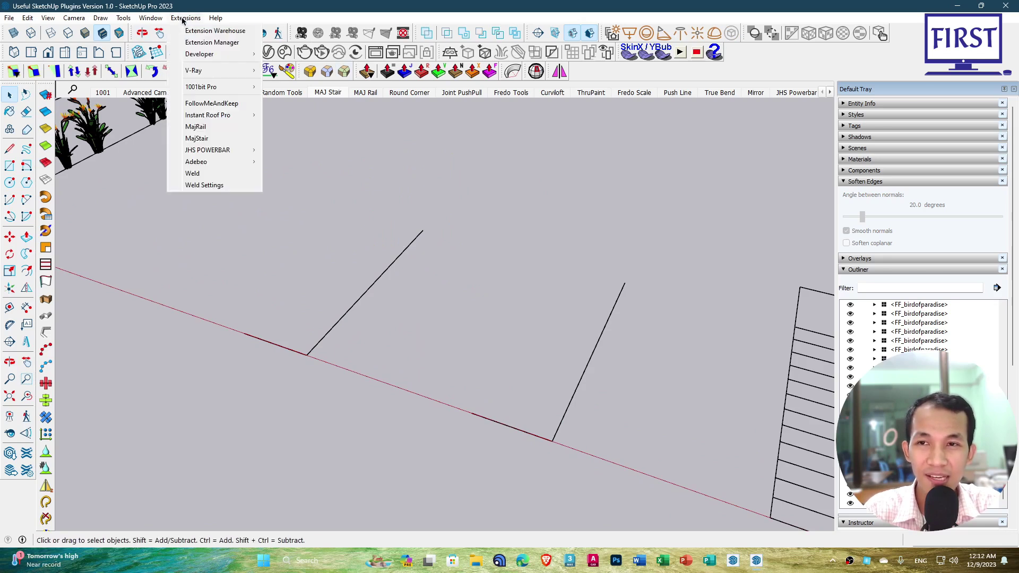
Step: Open MajStair and set Total Height to 120, keeping Stair Number as the count
left_click(216, 139)
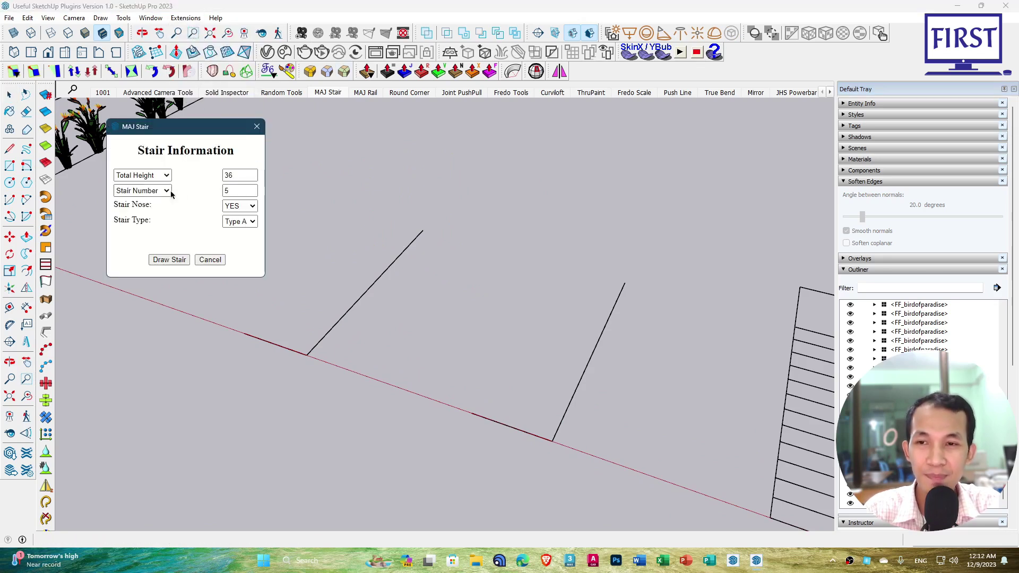
double_click(229, 175)
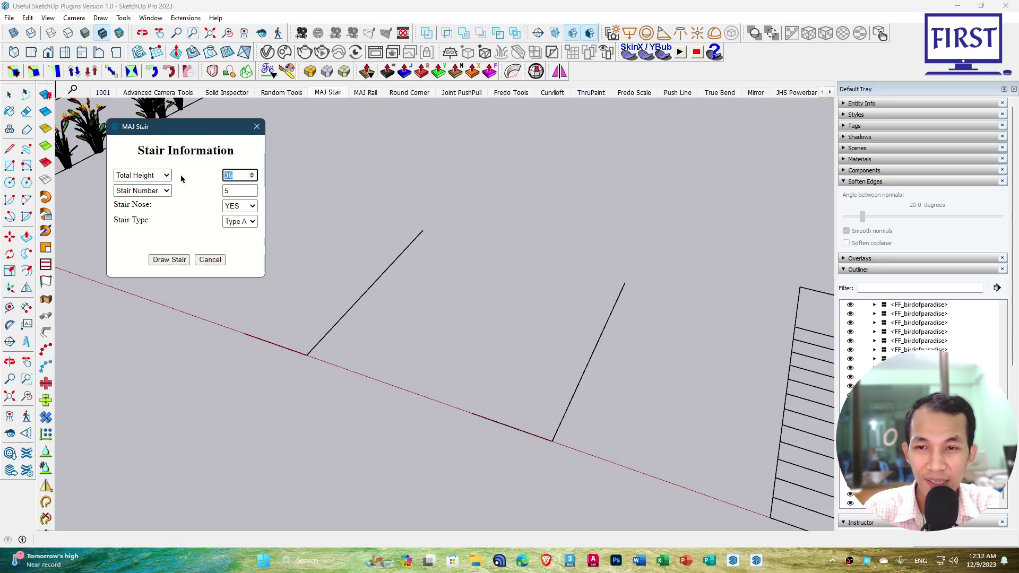
type("120")
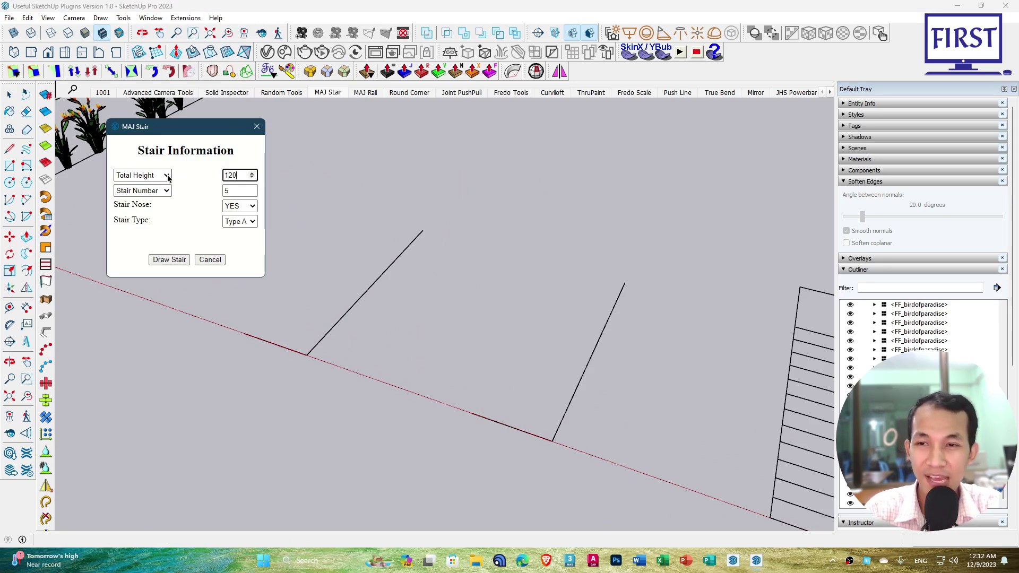
left_click(165, 191)
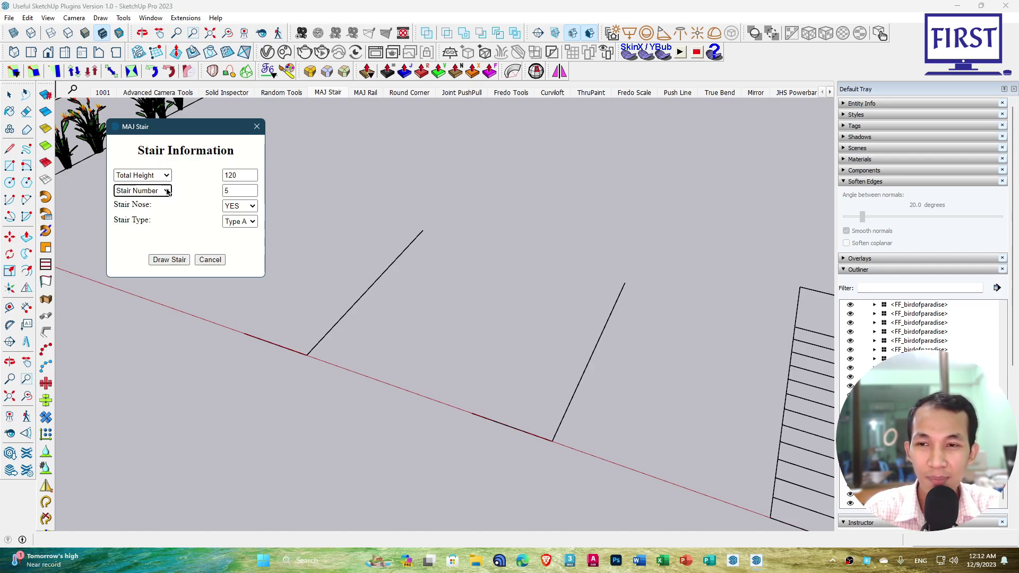
left_click(167, 192)
key("Tab")
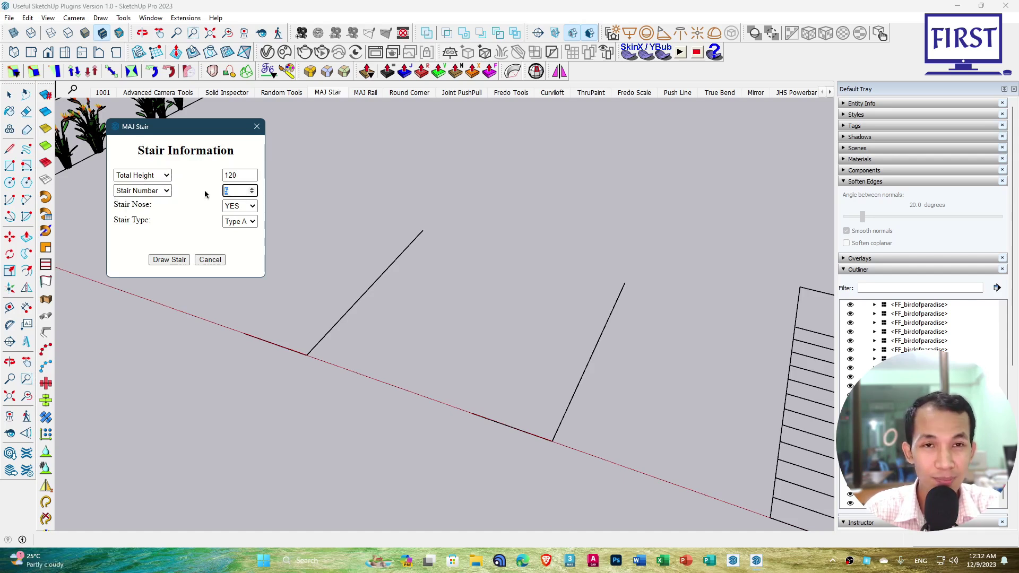
left_click(168, 193)
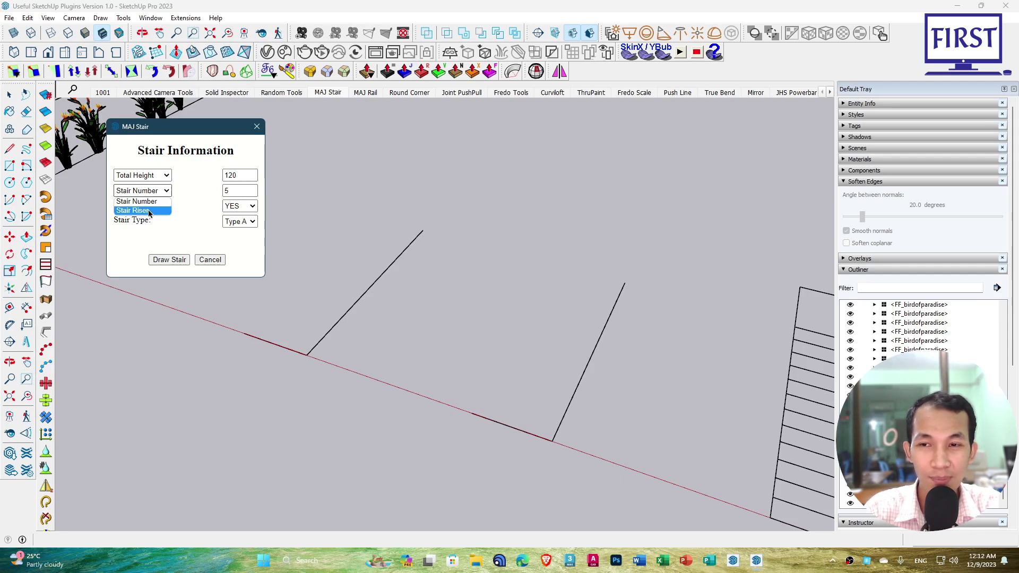
left_click(168, 193)
left_click_drag(204, 139, 217, 150)
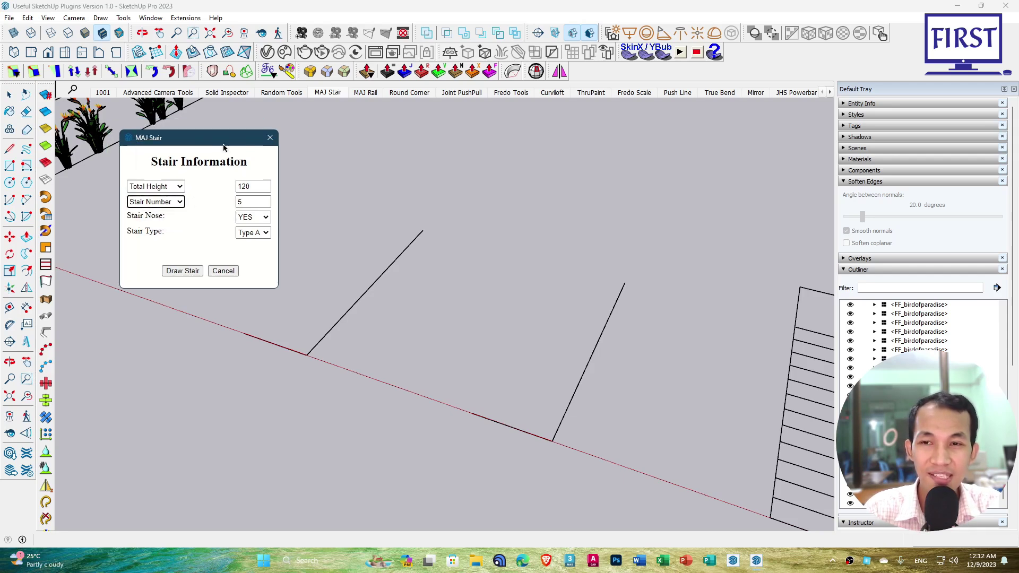
Step: Set Stair Number to 12 and Stair Type C, then start Draw Stair
double_click(249, 206)
type("10")
left_click(259, 187)
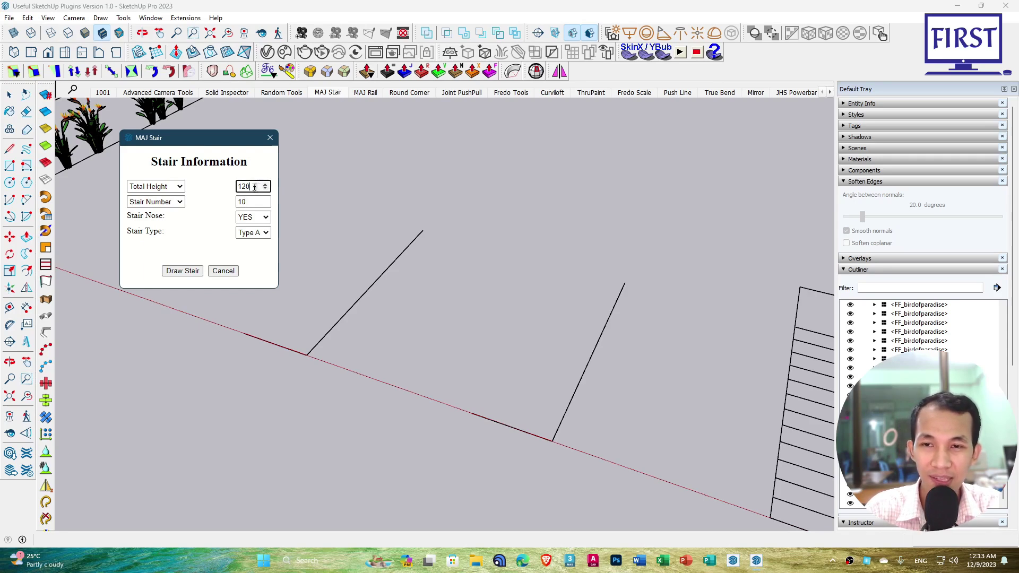
left_click_drag(227, 142, 249, 137)
left_click(275, 198)
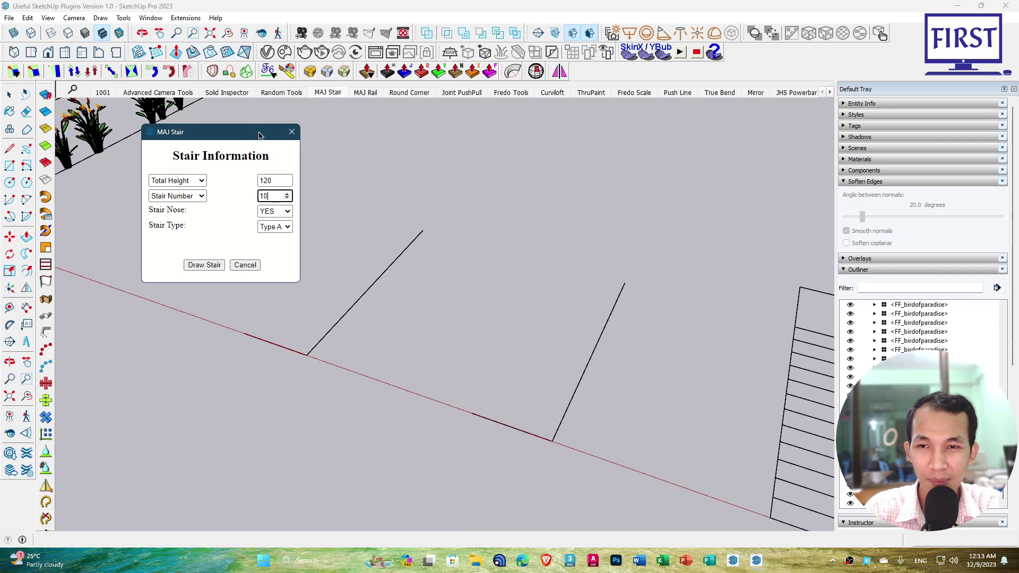
left_click_drag(259, 135, 266, 132)
type("12")
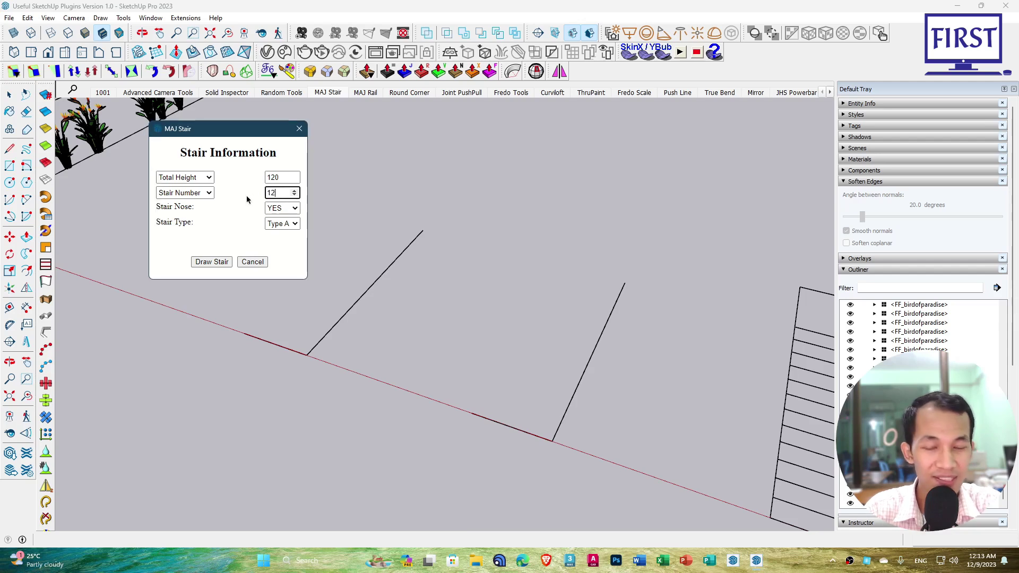
left_click(295, 224)
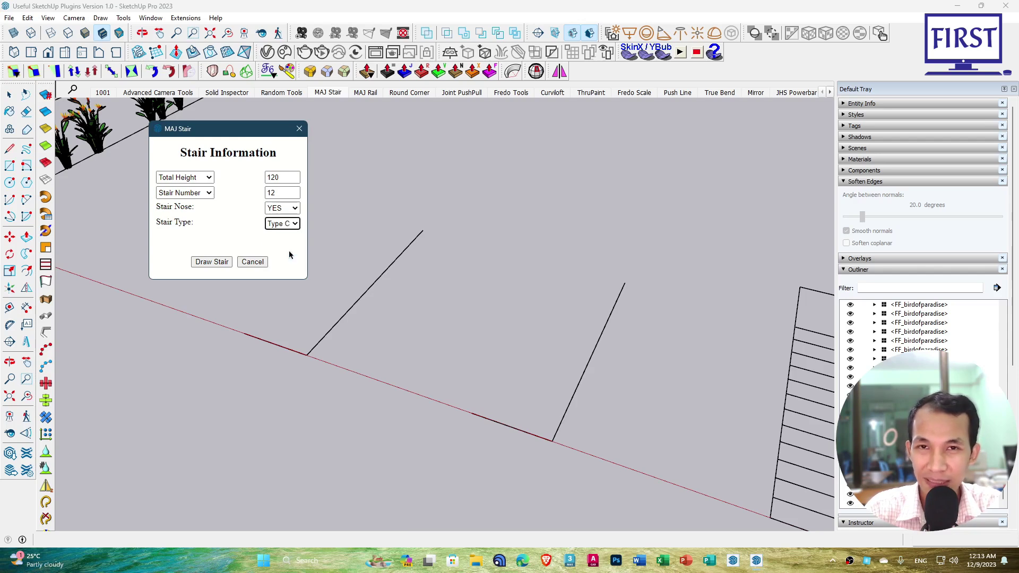
left_click(211, 261)
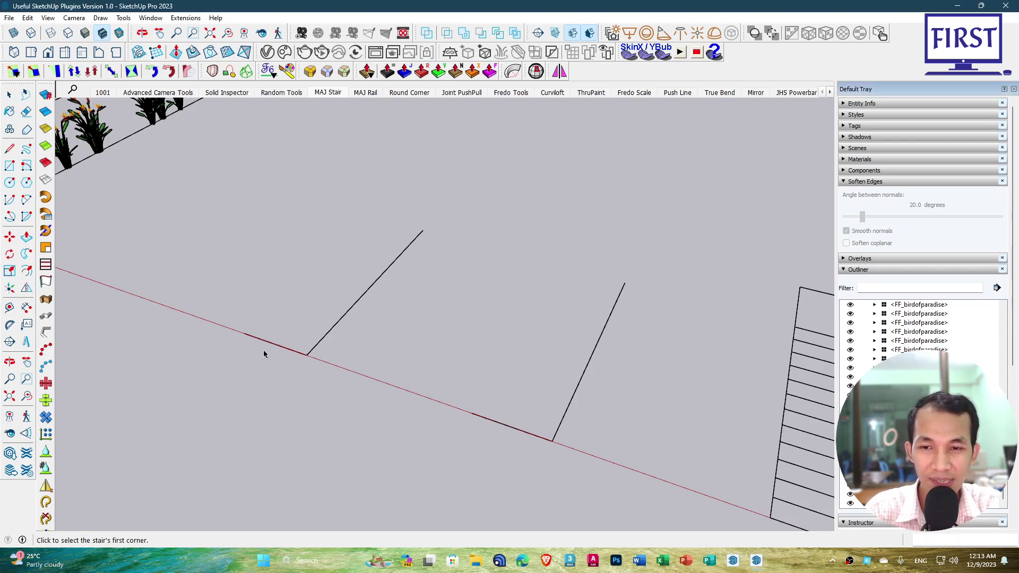
Step: Place the stair's two corners on the red axis and create the 12-step textured stair
left_click(246, 335)
left_click(307, 354)
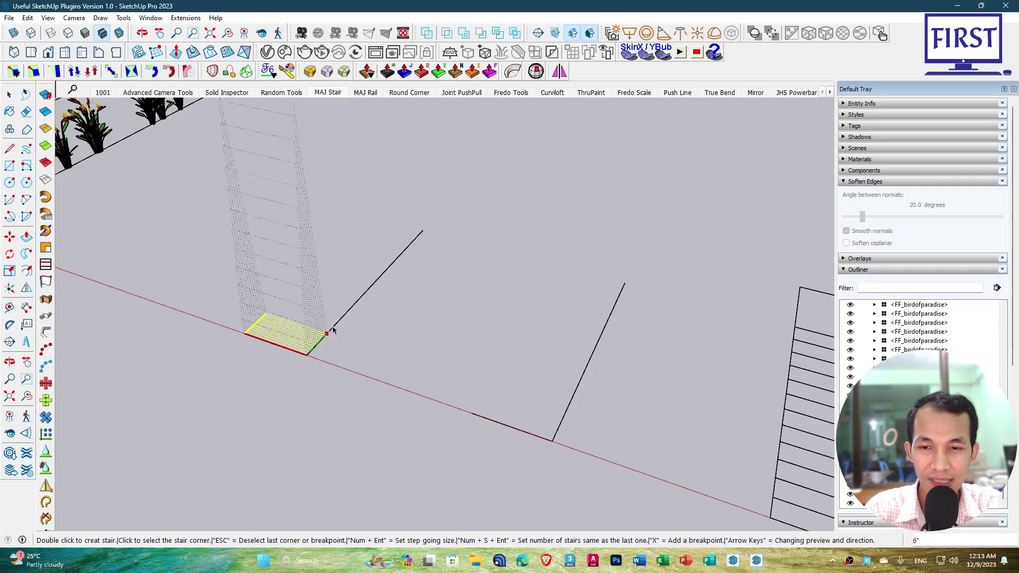
double_click(424, 231)
mouse_move(423, 232)
middle_mouse_down()
mouse_move(411, 237)
mouse_move(423, 297)
mouse_move(395, 252)
middle_mouse_up()
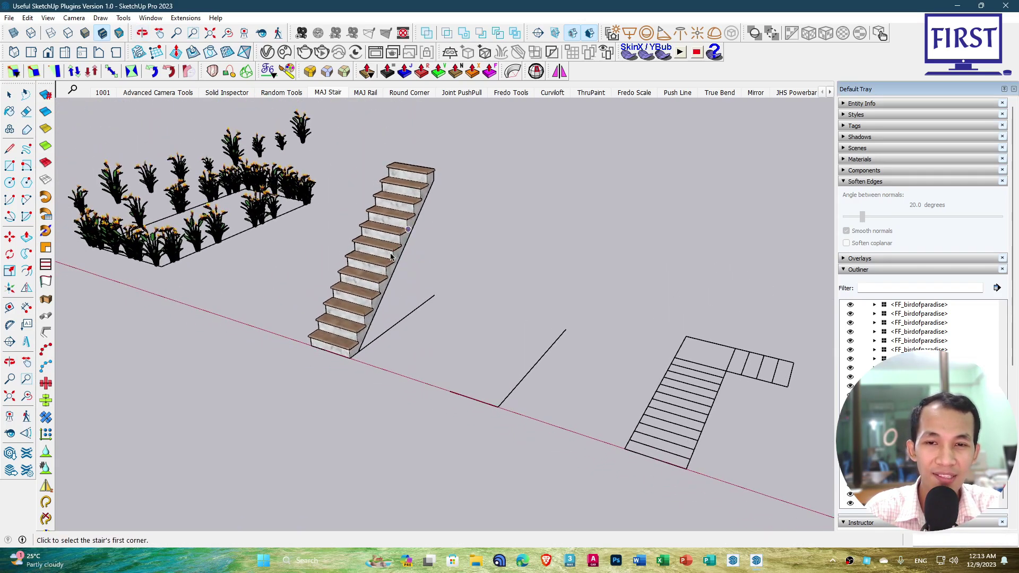
mouse_move(420, 303)
middle_mouse_down()
mouse_move(443, 295)
mouse_move(466, 379)
middle_mouse_up()
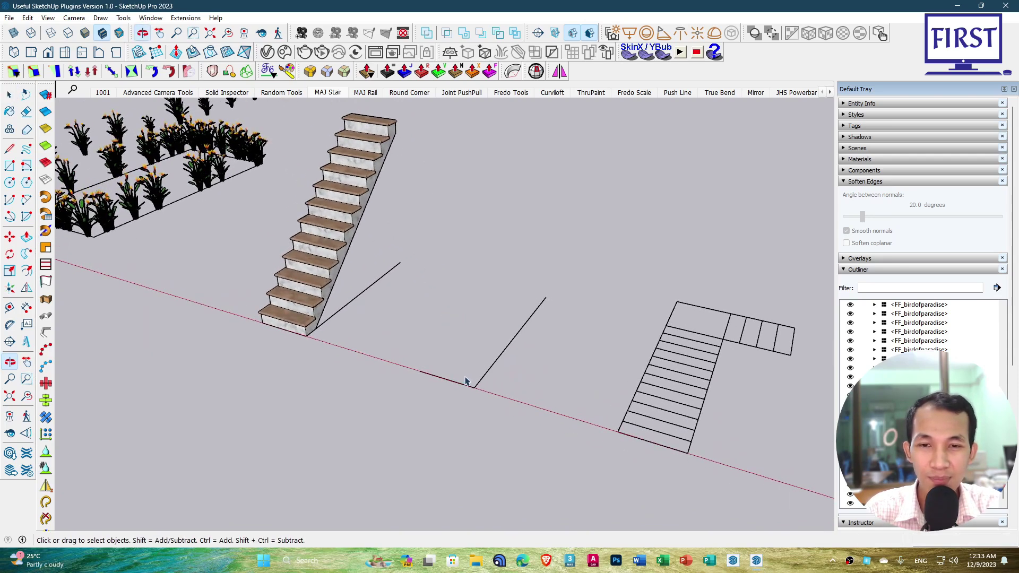
Step: Reopen MajStair and switch the height measure to Stair Riser
left_click(185, 18)
left_click(245, 138)
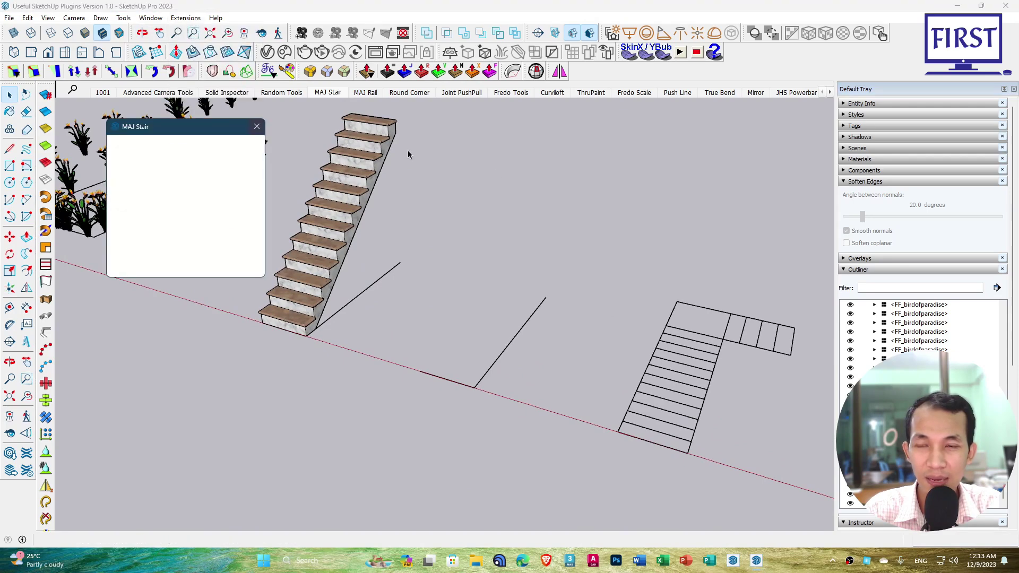
left_click(142, 175)
Step: Set Stair Riser 6, Stair Number 12 and Type C, then start Draw Stair
left_click(142, 175)
double_click(230, 175)
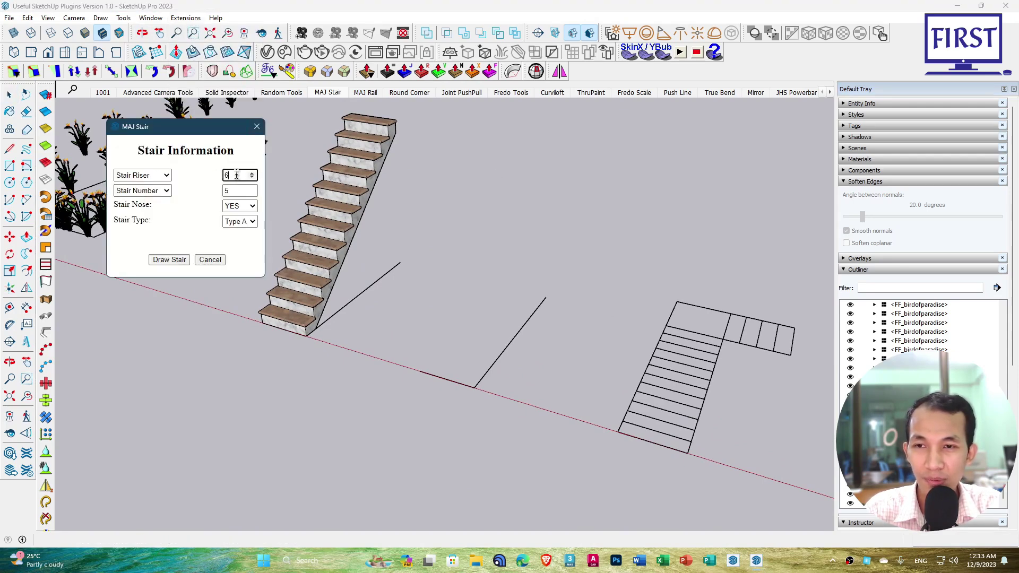
double_click(242, 190)
type("12")
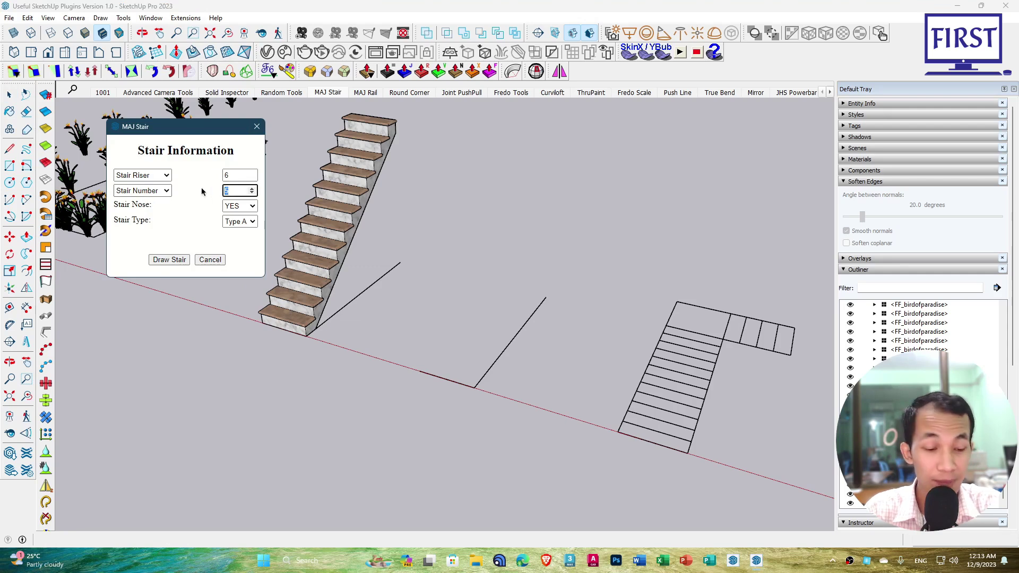
left_click(239, 221)
left_click(243, 252)
left_click(169, 259)
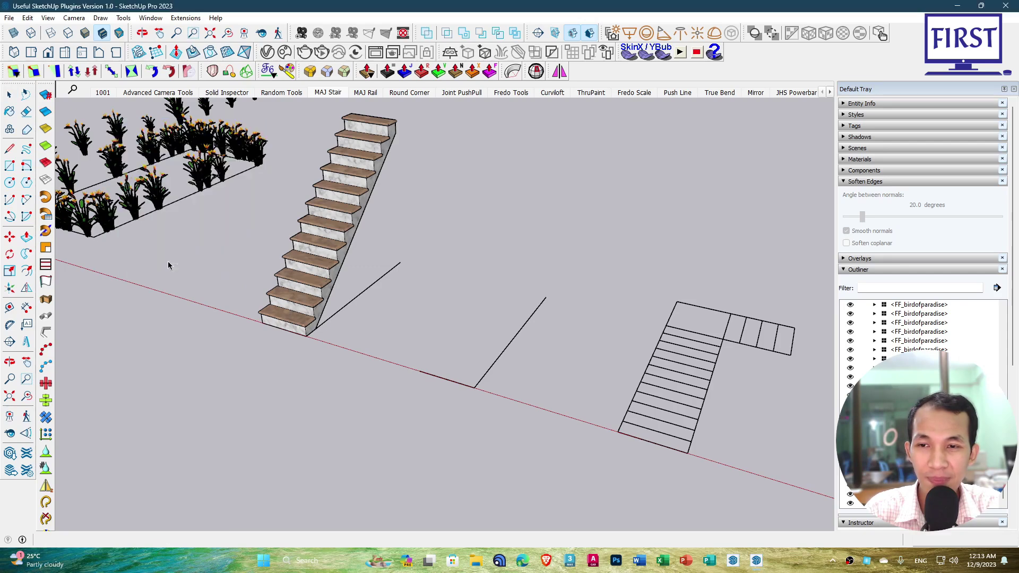
Step: Place the second stair on the right line, then orbit toward the L-shaped outline
left_click(420, 371)
left_click(475, 389)
double_click(546, 297)
mouse_move(489, 325)
middle_mouse_down()
mouse_move(448, 296)
mouse_move(404, 284)
mouse_move(470, 309)
mouse_move(445, 318)
mouse_move(485, 334)
middle_mouse_up()
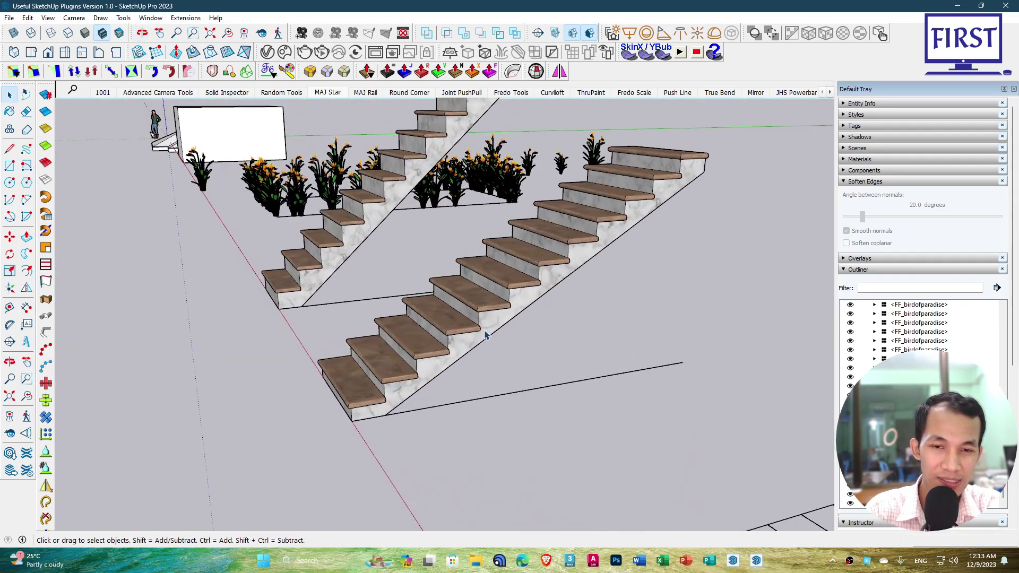
mouse_move(428, 317)
middle_mouse_down()
mouse_move(421, 307)
mouse_move(481, 362)
middle_mouse_up()
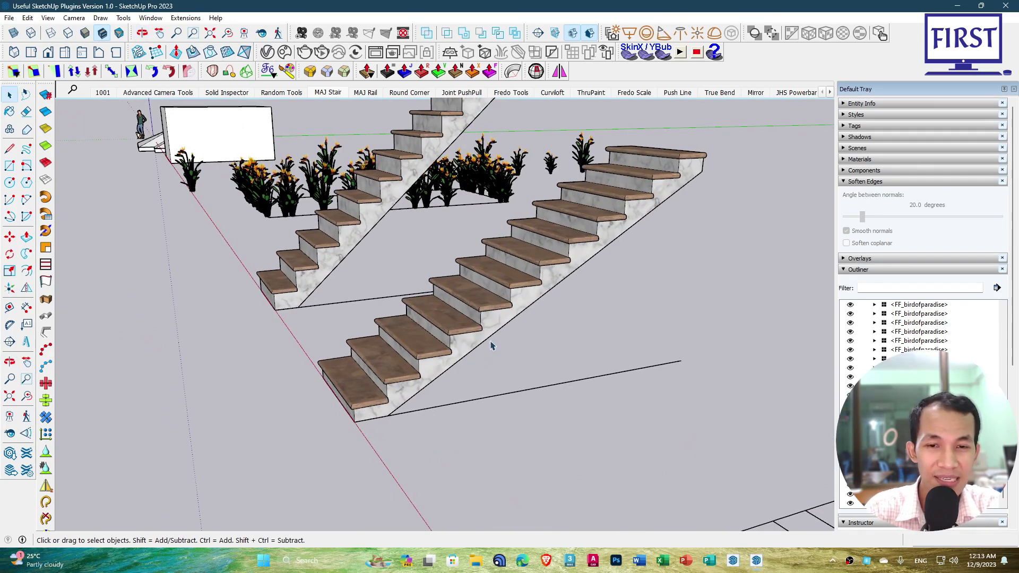
mouse_move(405, 282)
middle_mouse_down()
mouse_move(605, 350)
mouse_move(571, 375)
mouse_move(398, 341)
mouse_move(472, 365)
mouse_move(432, 352)
mouse_move(451, 352)
mouse_move(374, 433)
middle_mouse_up()
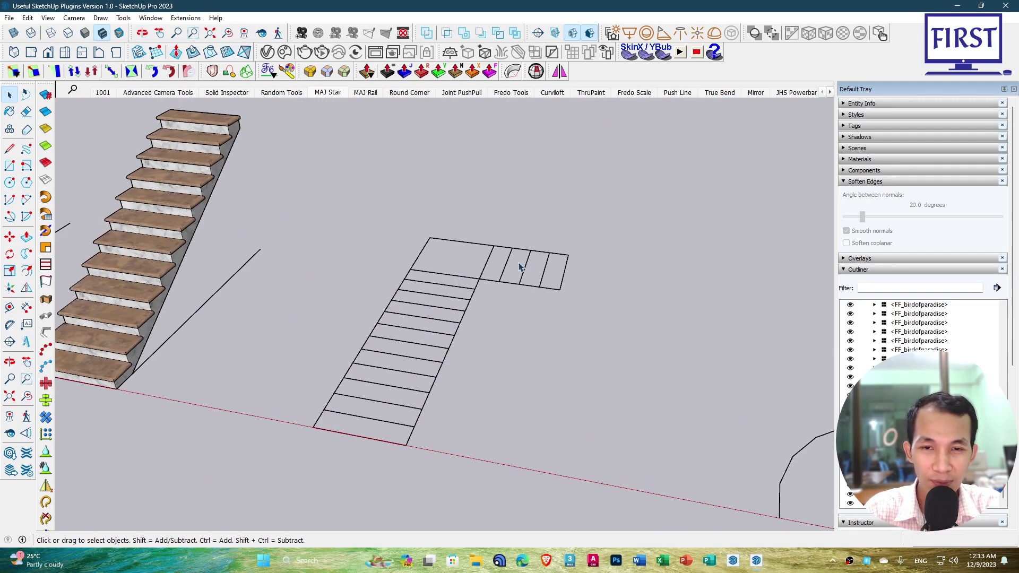
middle_click_drag(506, 289, 432, 302)
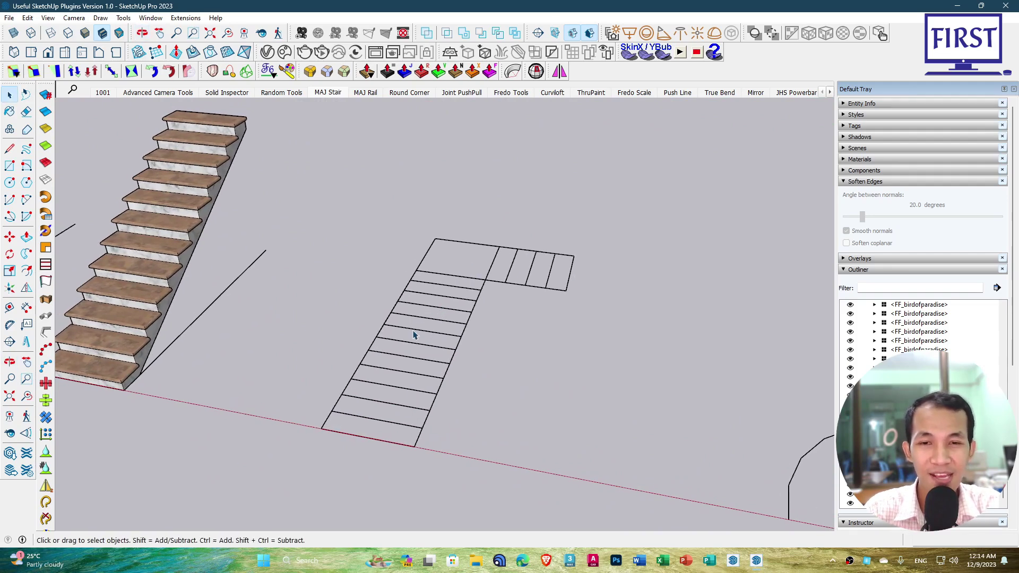
Step: Open MajStair and switch the height measure to Stair Riser
left_click(179, 21)
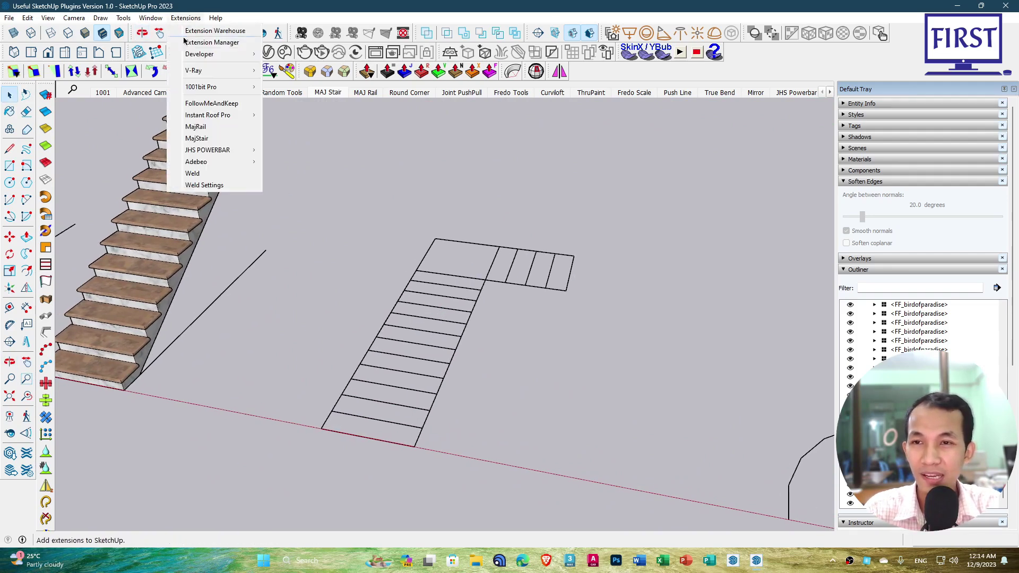
left_click(211, 140)
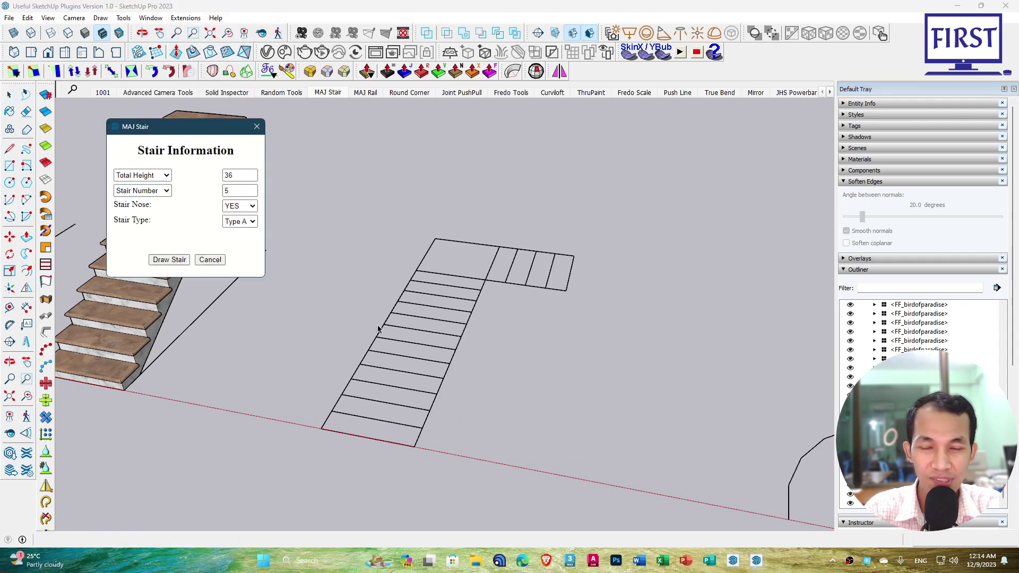
left_click(162, 179)
left_click(151, 195)
left_click(167, 192)
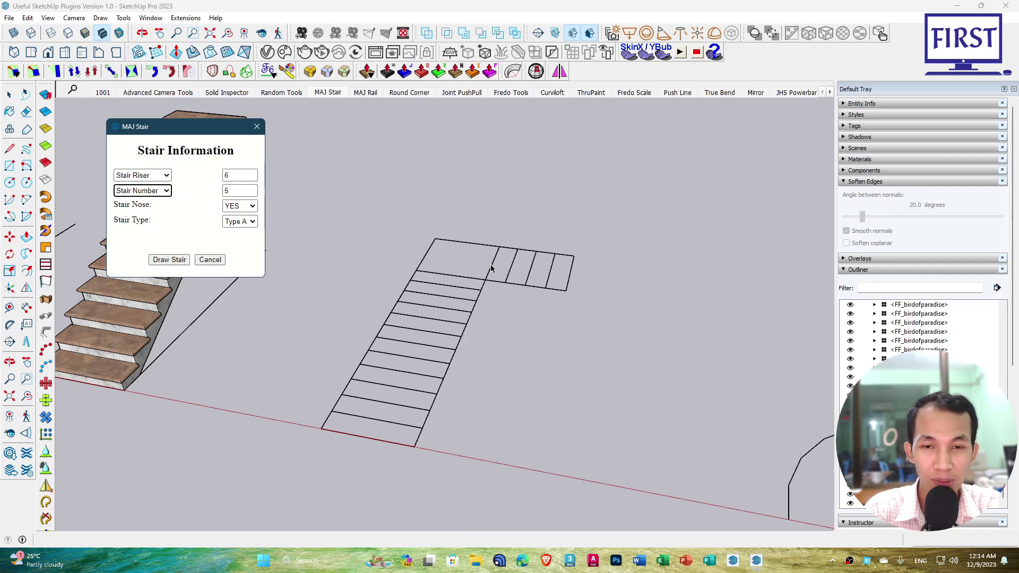
Step: Set riser 6, 17 steps and Type C, then start Draw Stair
double_click(236, 191)
type("17")
double_click(232, 176)
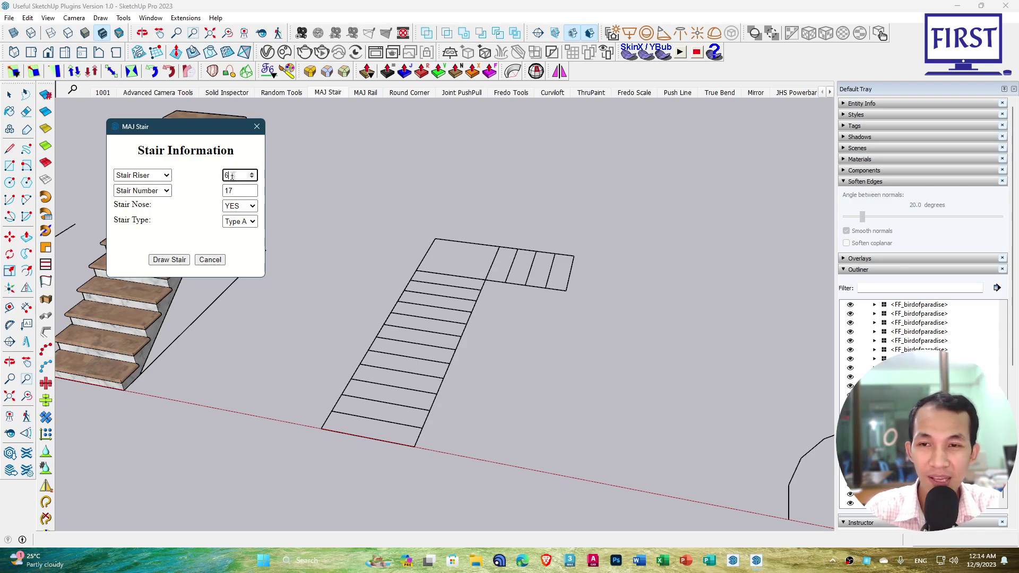
left_click(252, 221)
left_click(247, 253)
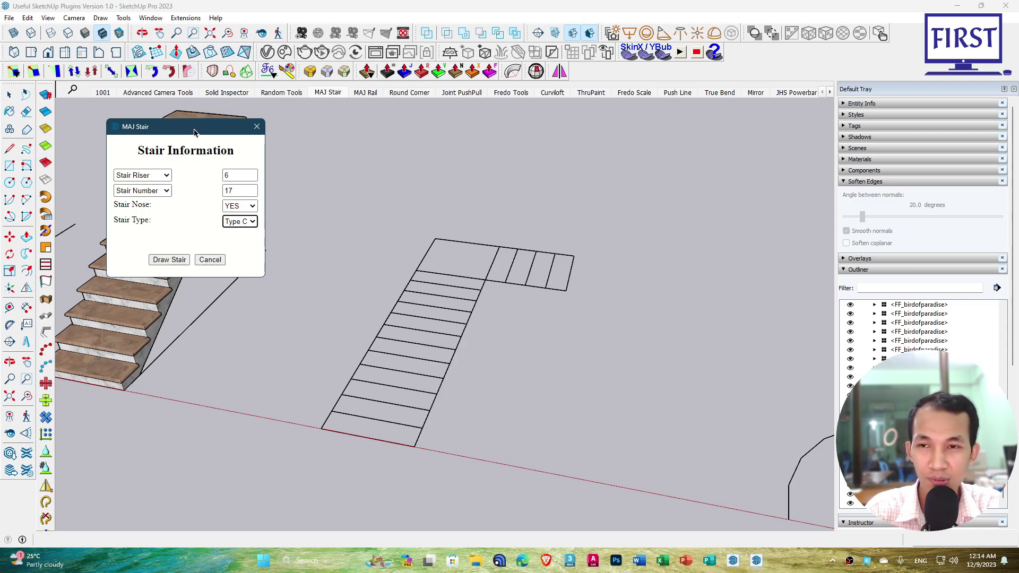
left_click_drag(195, 132, 207, 127)
left_click(181, 254)
mouse_move(306, 372)
middle_mouse_down()
mouse_move(413, 429)
mouse_move(400, 427)
middle_mouse_up()
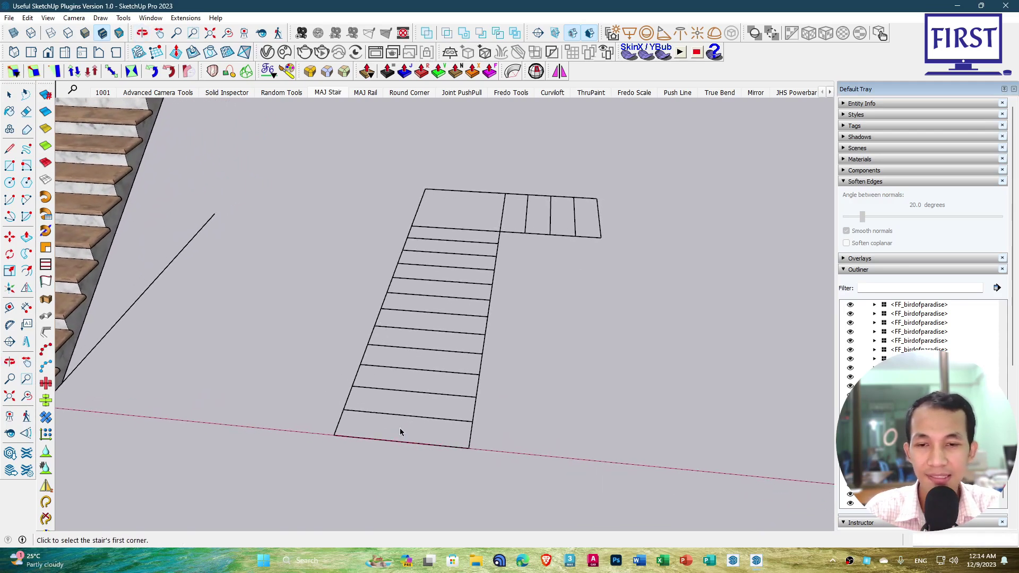
Step: Pick the L-outline's bottom-edge corners and landing corner, dropping one wrong corner with Esc
scroll(385, 442, "up", 1)
left_click(323, 436)
left_click(474, 451)
mouse_move(474, 450)
middle_mouse_down()
mouse_move(450, 427)
mouse_move(435, 440)
middle_mouse_up()
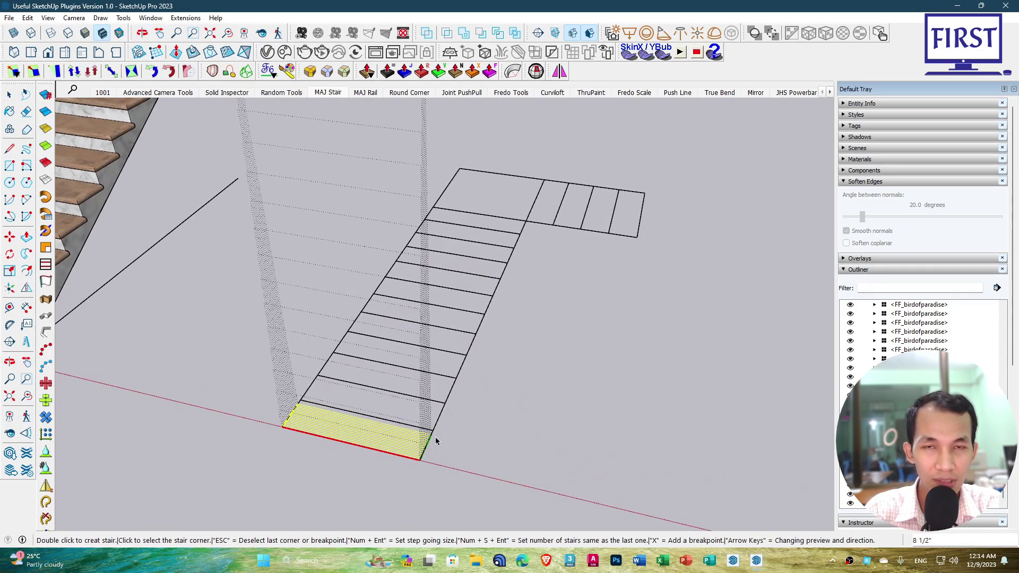
left_click(544, 182)
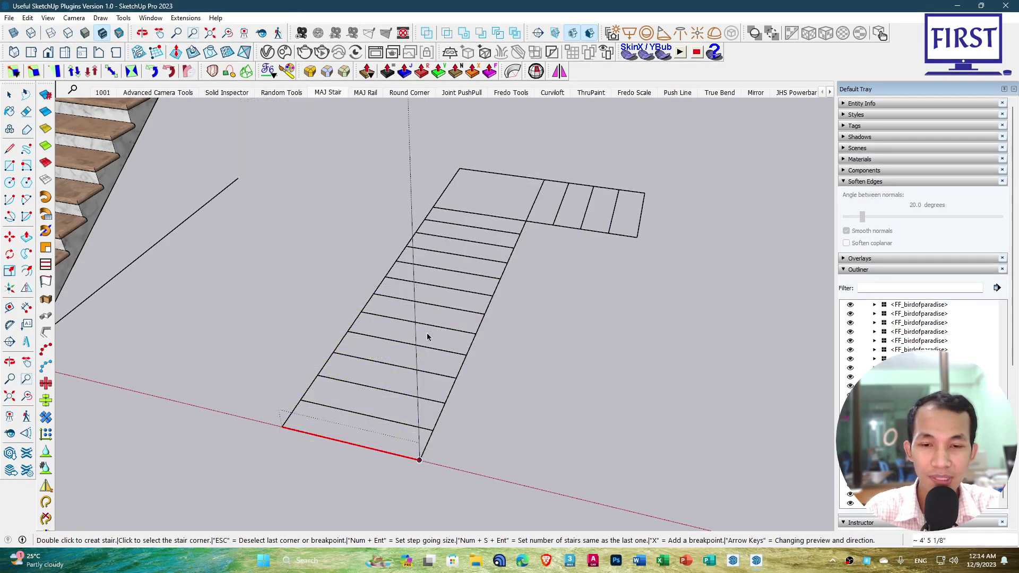
scroll(450, 421, "up", 1)
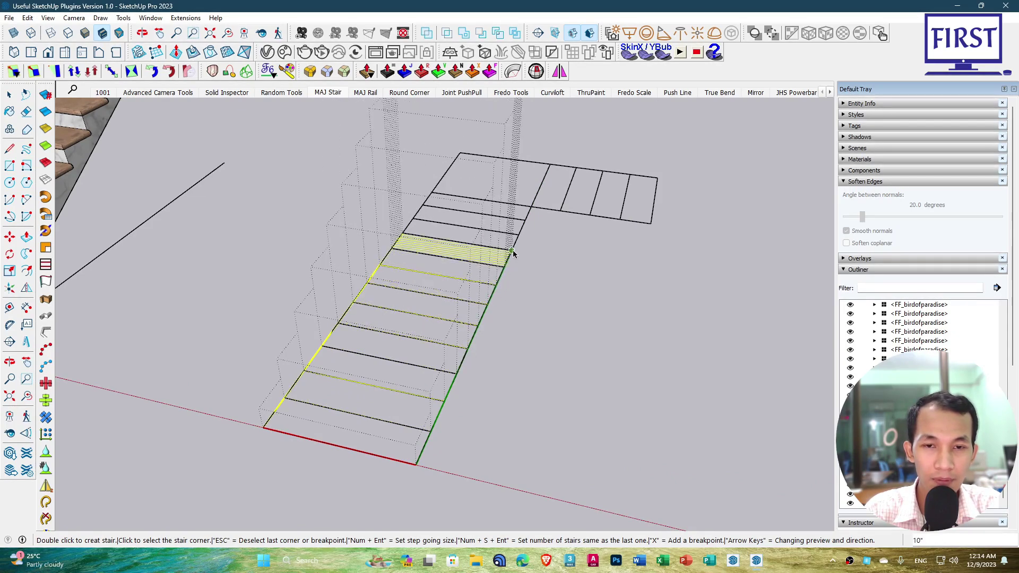
middle_click_drag(519, 243, 532, 257)
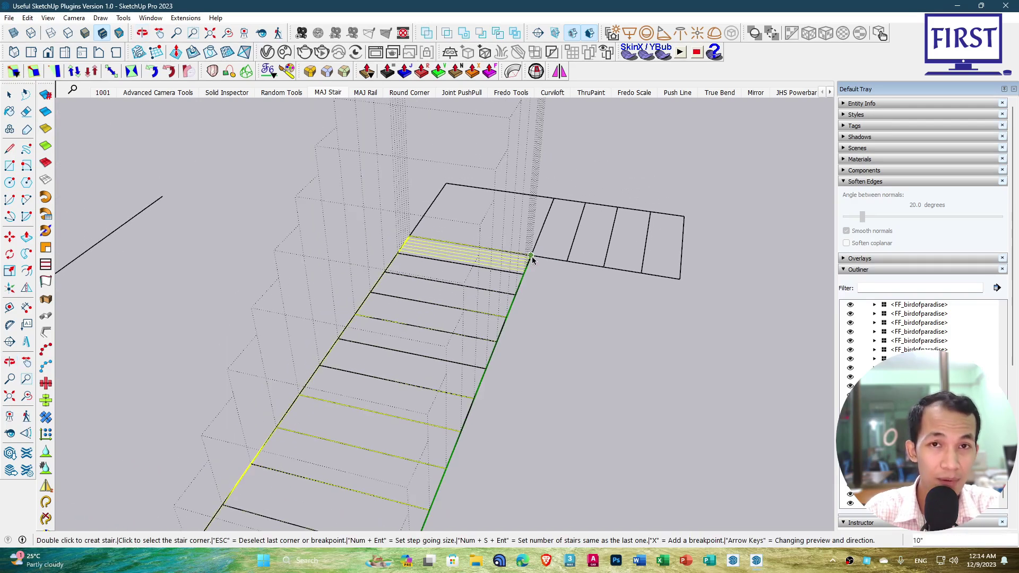
left_click(532, 256)
key("Escape")
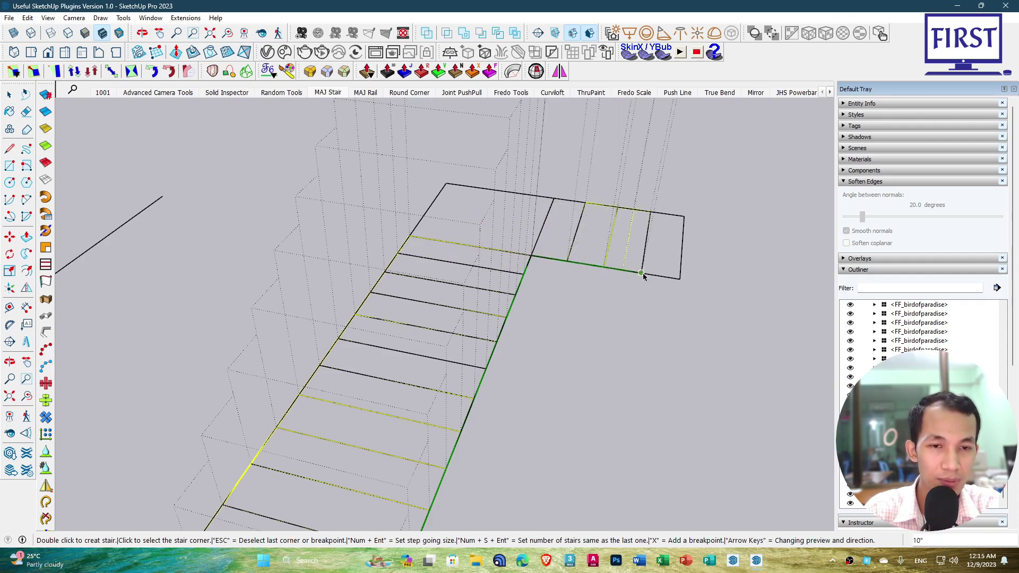
Step: Pick the landing corners, add an X breakpoint, and create the L-shaped textured stair
left_click(679, 279)
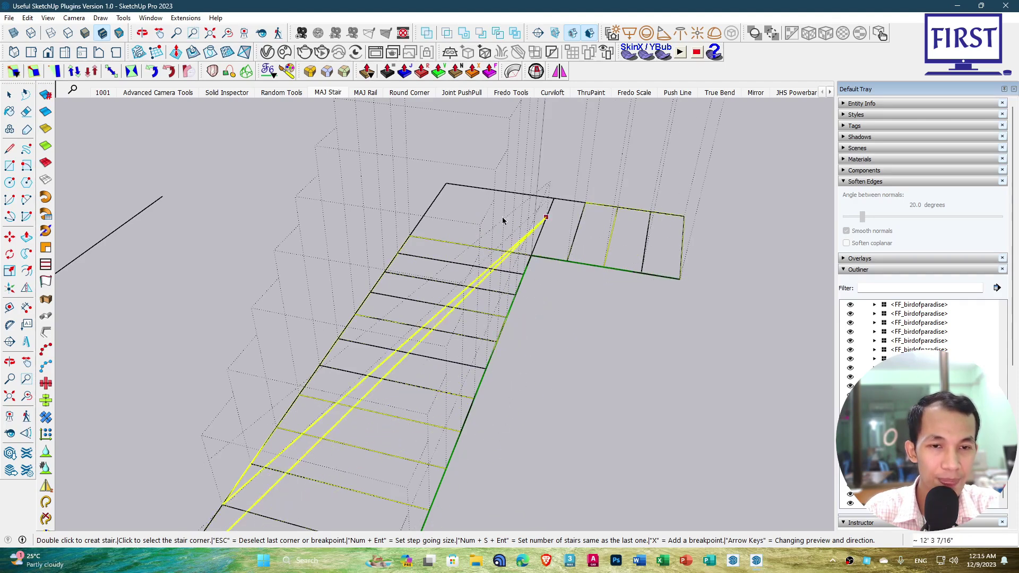
middle_click_drag(400, 391, 501, 224)
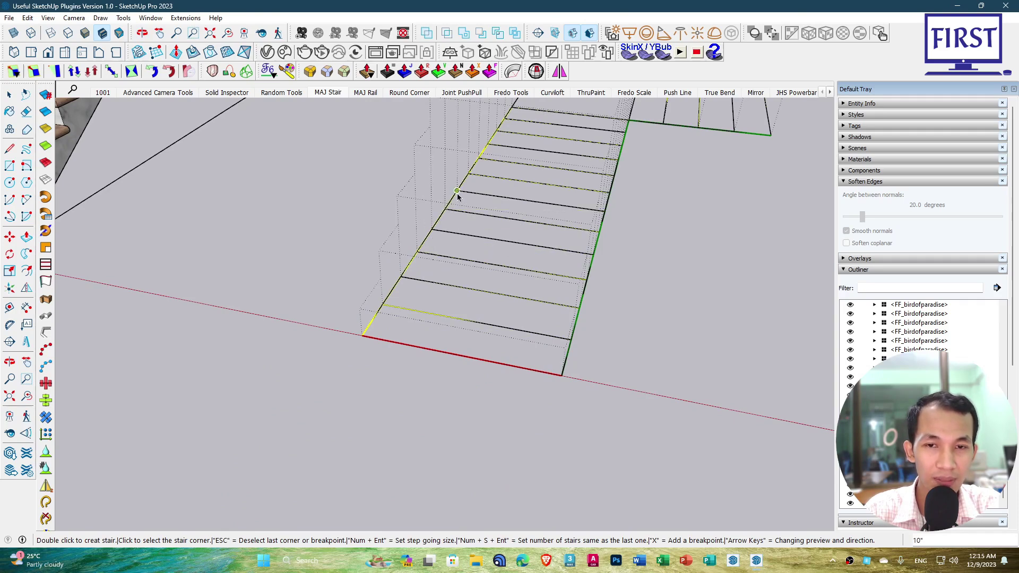
double_click(473, 173)
middle_click_drag(472, 172, 410, 344)
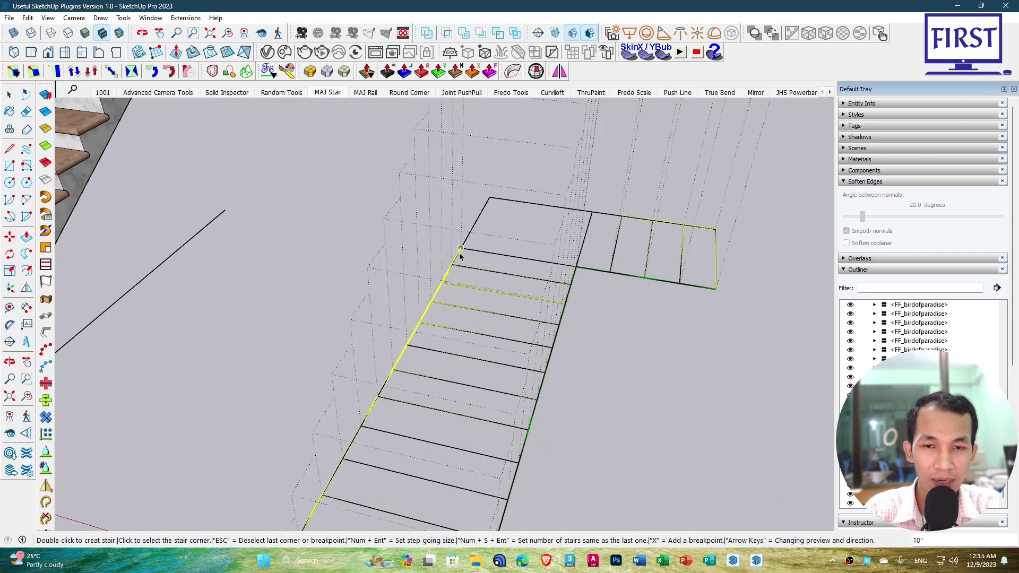
left_click(490, 198)
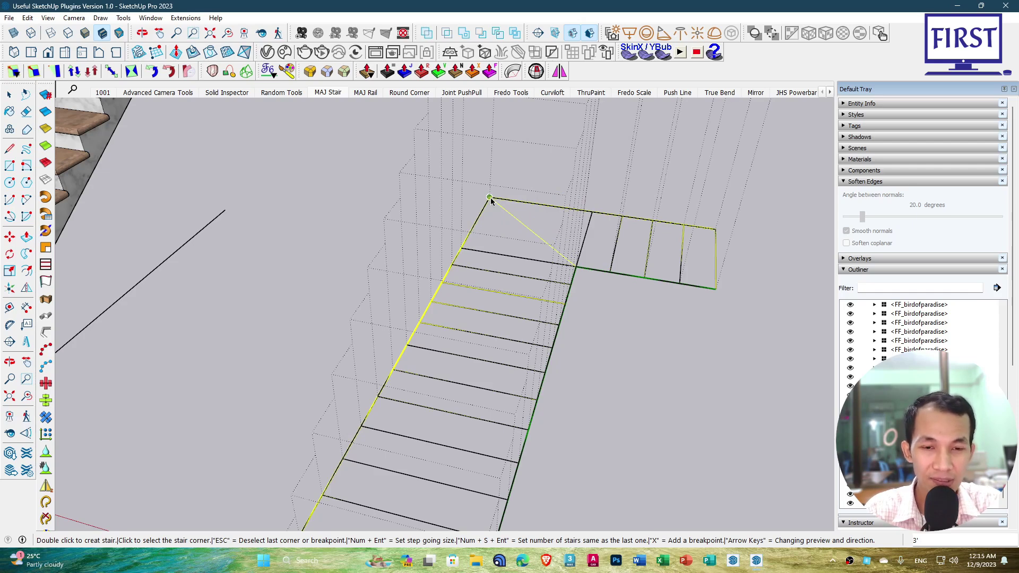
key("x")
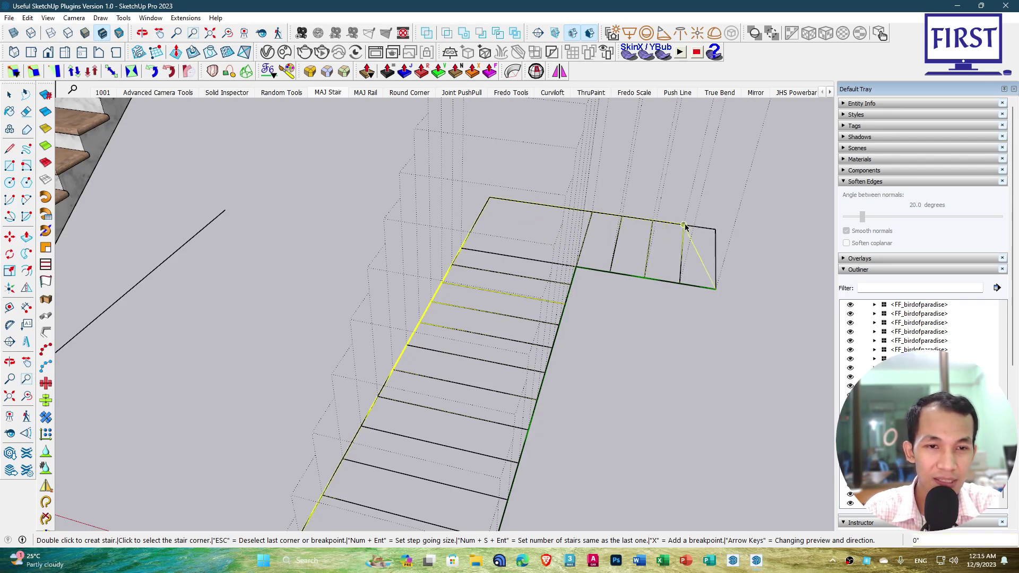
double_click(715, 231)
scroll(695, 307, "down", 3)
mouse_move(682, 335)
middle_mouse_down()
mouse_move(599, 355)
mouse_move(705, 288)
mouse_move(568, 296)
mouse_move(673, 377)
mouse_move(507, 256)
middle_mouse_up()
Step: Zoom and orbit in toward the two half-circle arcs
scroll(535, 238, "down", 3)
scroll(530, 276, "down", 2)
mouse_move(531, 297)
middle_mouse_down()
mouse_move(610, 291)
mouse_move(428, 269)
mouse_move(467, 280)
mouse_move(448, 281)
mouse_move(495, 324)
middle_mouse_up()
key("space")
scroll(472, 335, "up", 3)
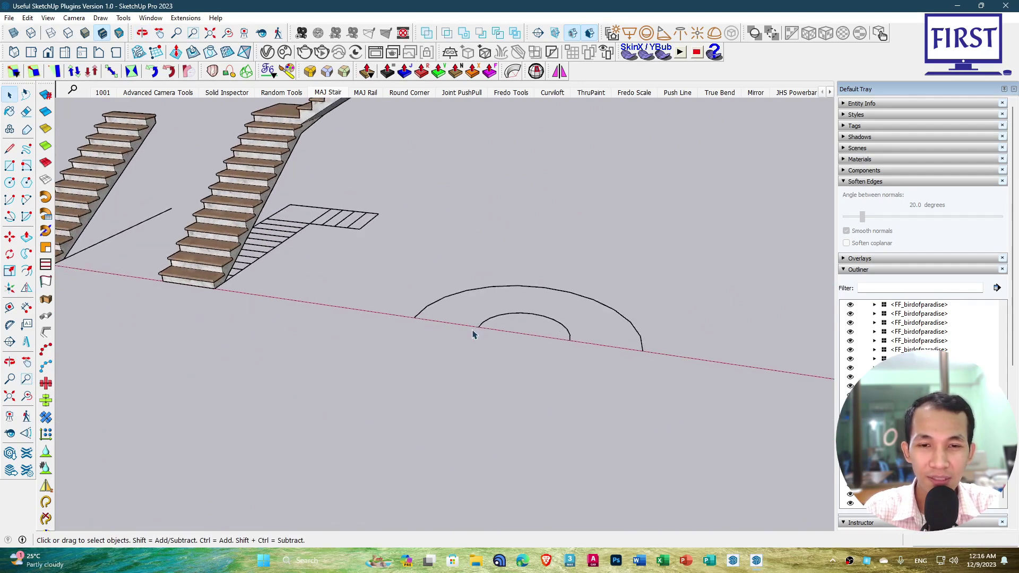
scroll(488, 345, "up", 1)
scroll(496, 359, "up", 2)
scroll(489, 341, "up", 2)
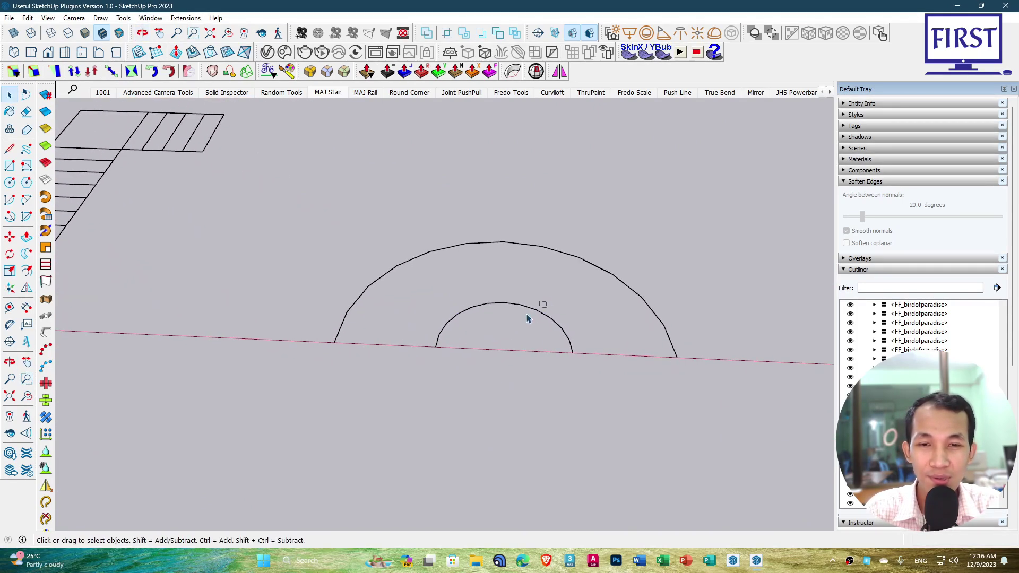
Step: Select the inner arc, then the outer arc, to check them, then clear the selection
left_click(547, 308)
scroll(507, 316, "up", 1)
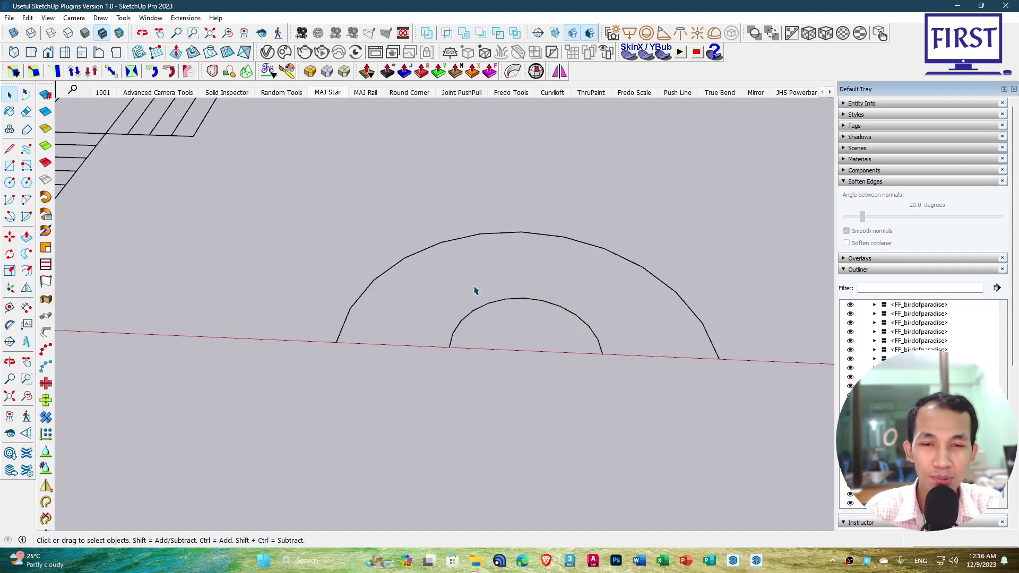
middle_click_drag(474, 290, 480, 297, "shift")
left_click(352, 329)
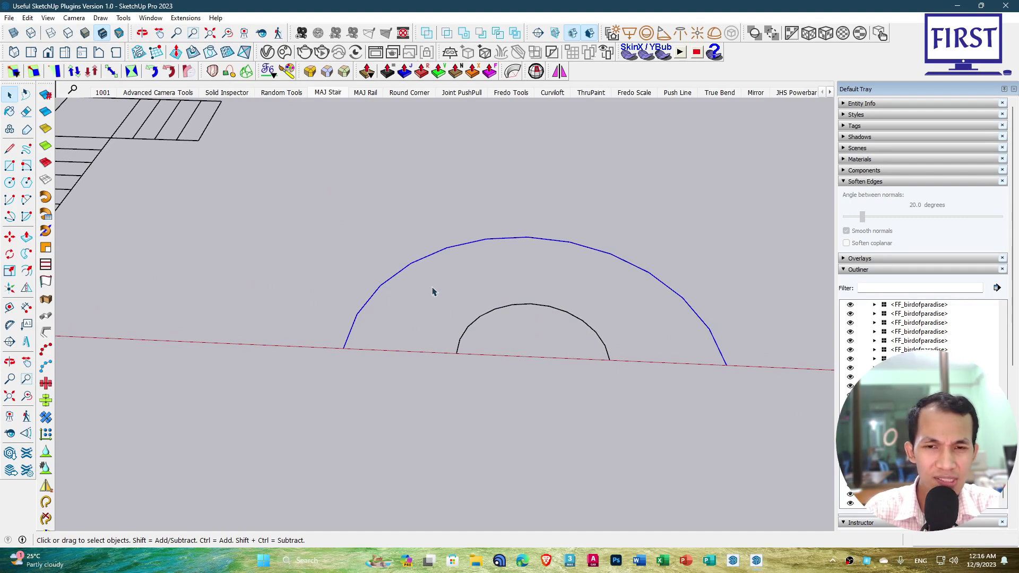
middle_click_drag(467, 350, 461, 341, "shift")
left_click(396, 307)
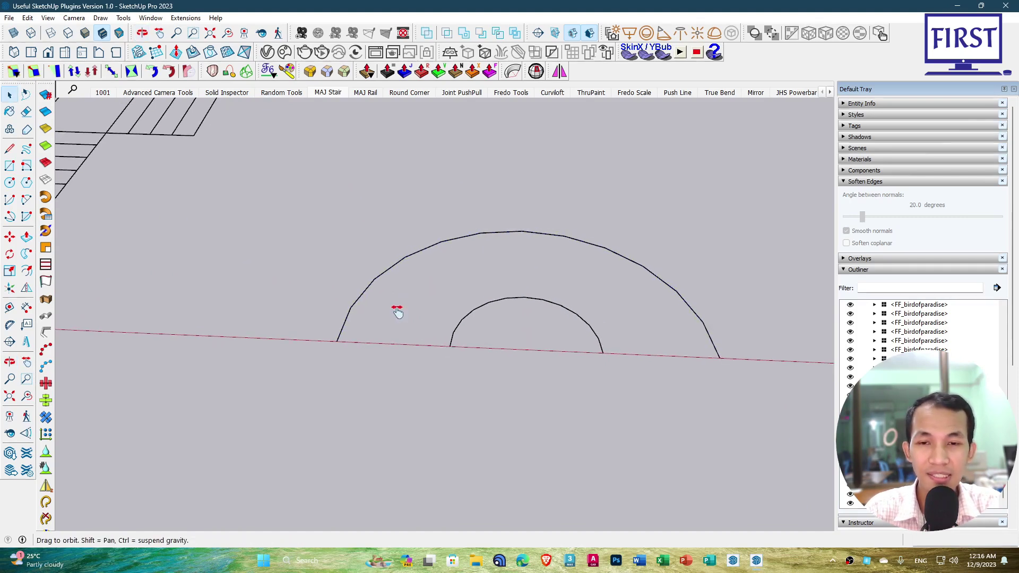
Step: Orbit around the arcs and open the Extensions menu of installed plugins
scroll(399, 308, "up", 3)
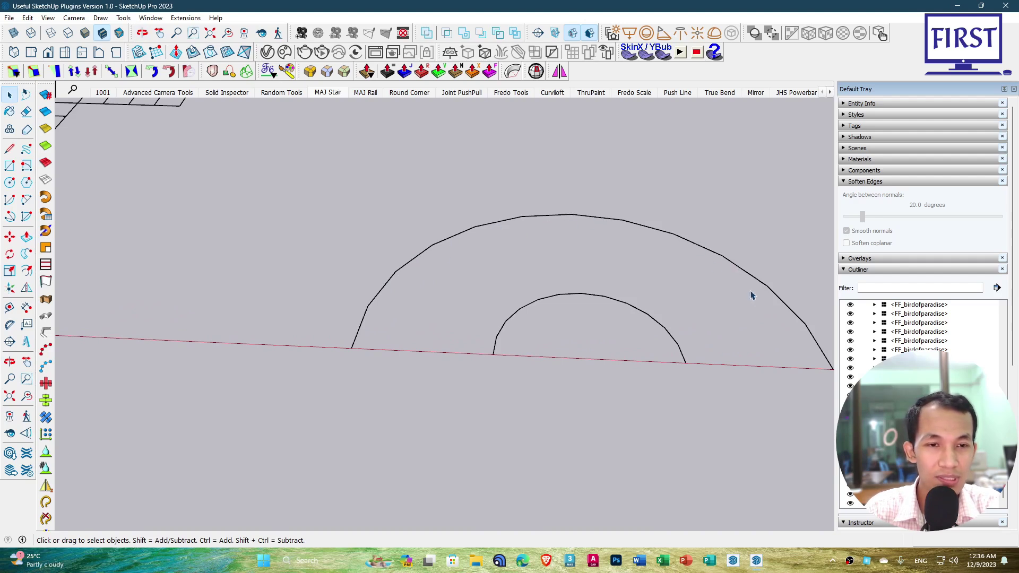
middle_click_drag(829, 368, 690, 355)
left_click_drag(693, 354, 600, 348)
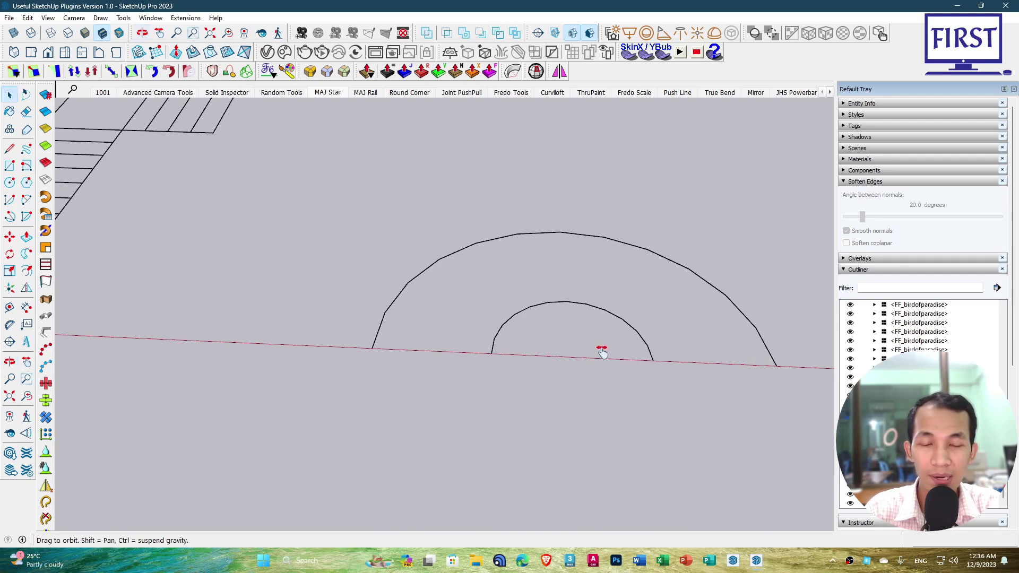
key("space")
middle_click_drag(569, 359, 529, 346)
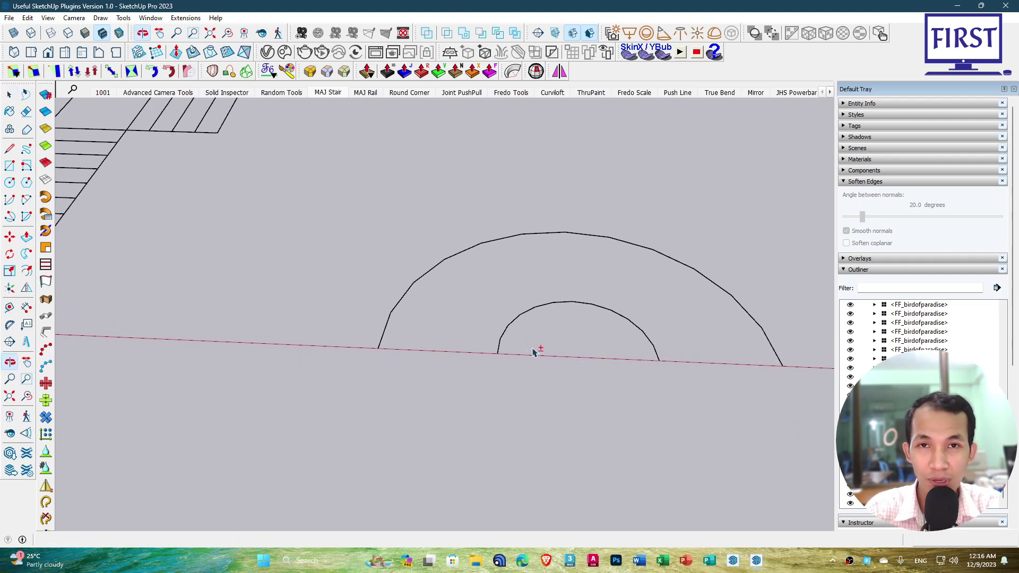
left_click(184, 19)
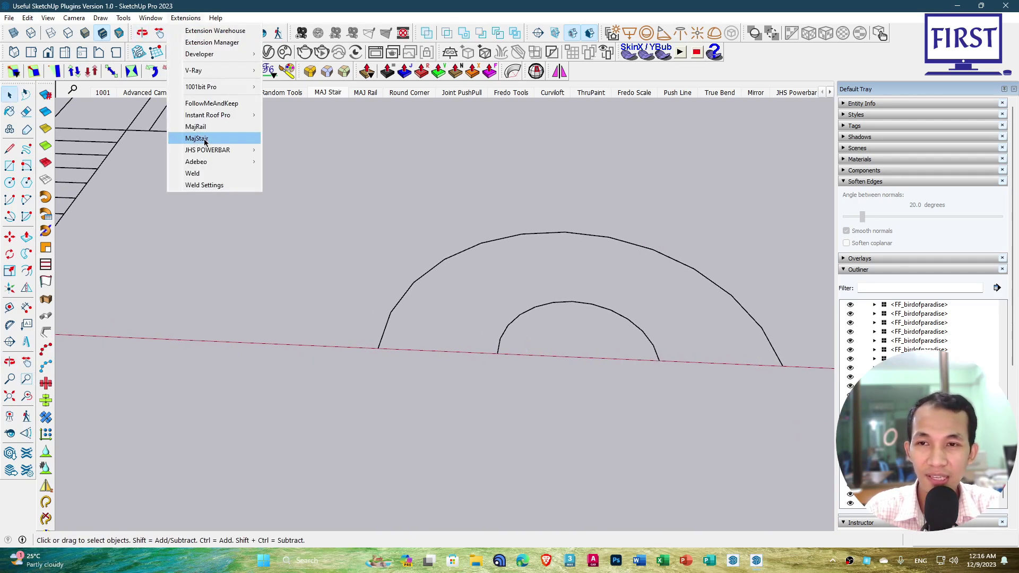
Step: Configure MAJ Stair with Stair Number 12, Stair Riser 6 and stair Type C
left_click(205, 139)
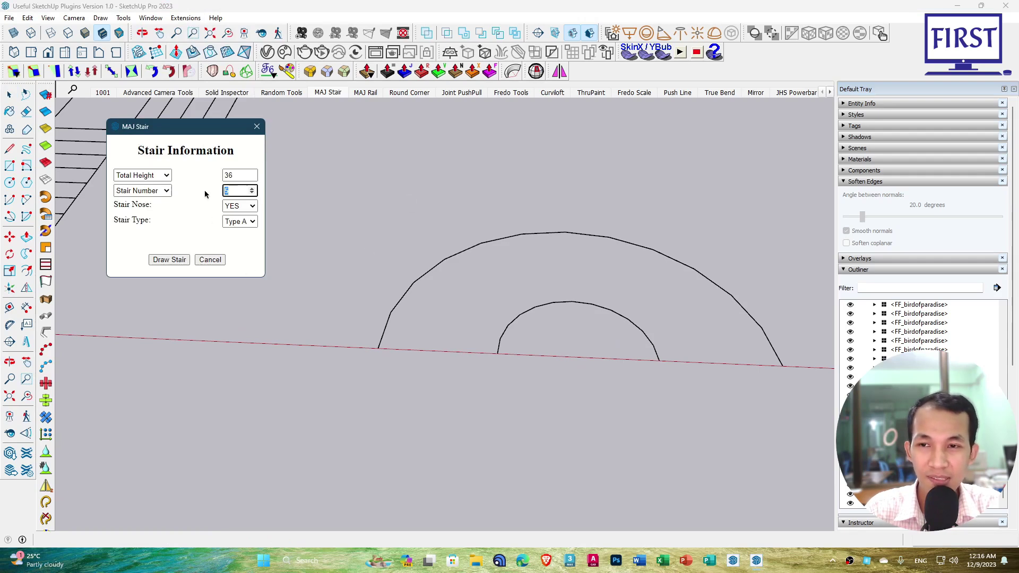
type("12")
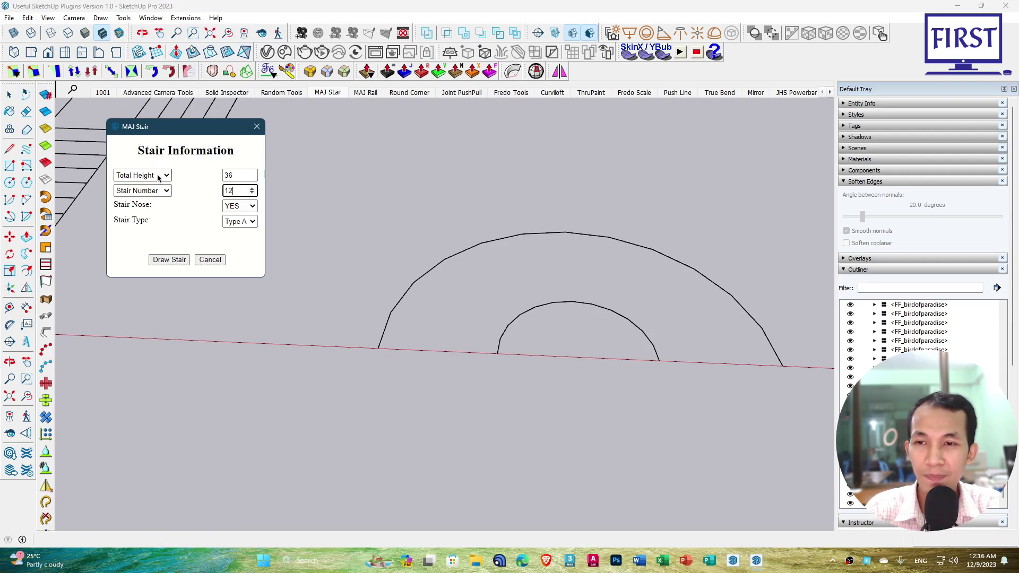
left_click(140, 175)
left_click(142, 198)
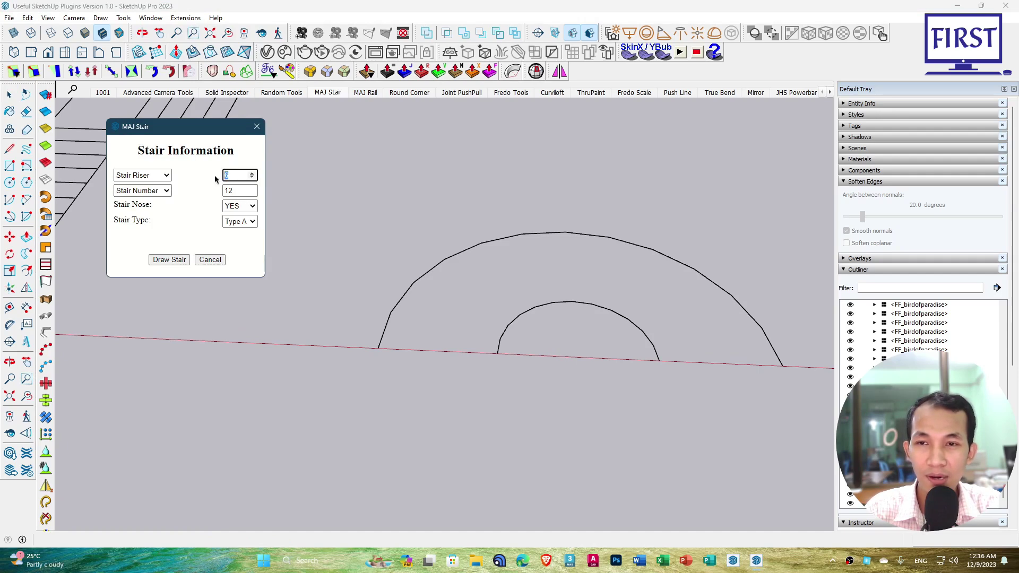
left_click(240, 221)
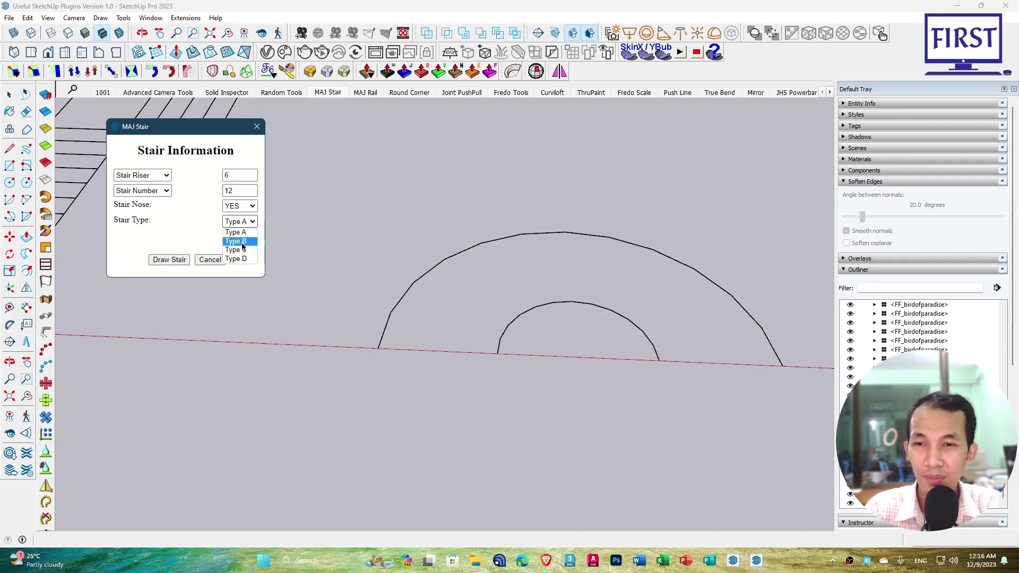
left_click(244, 250)
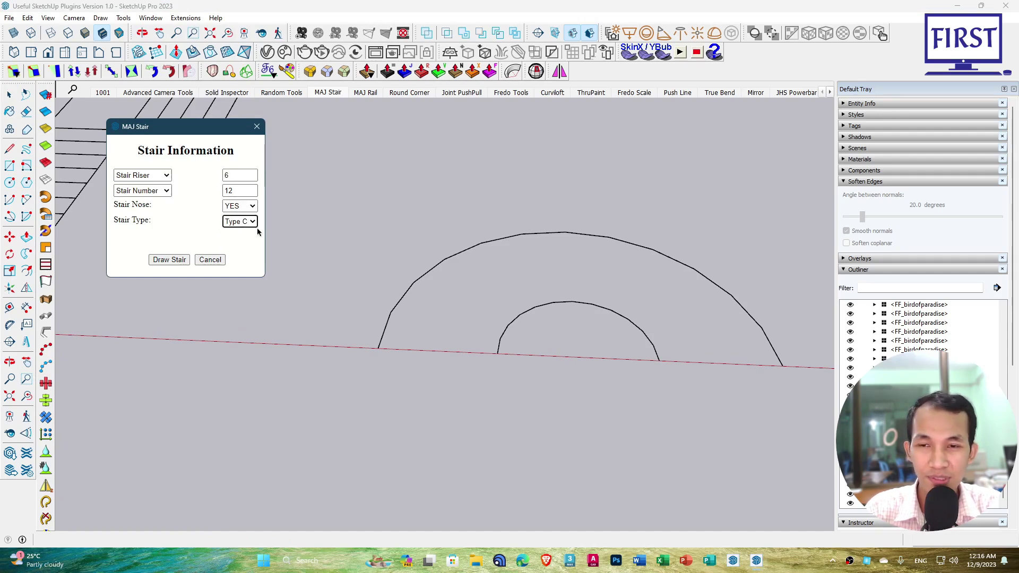
Step: Start drawing the stair and pick its first corner at the outer arc's left end
left_click(169, 260)
scroll(445, 376, "up", 1)
scroll(413, 364, "up", 1)
left_click(368, 354)
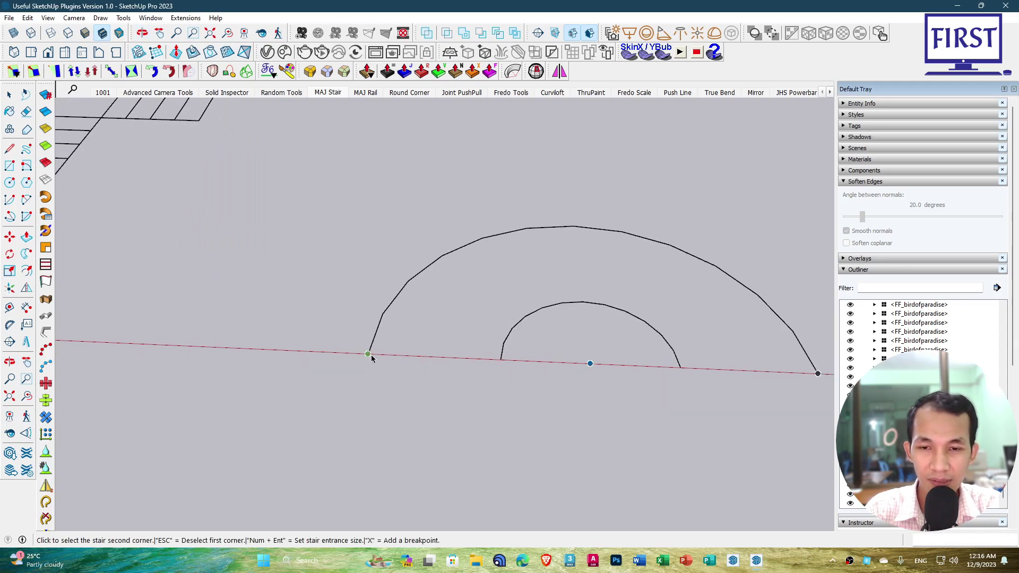
Step: Set the stair's second corner at the inner arc and bend its path along the arcs to the right end
left_click(501, 361)
scroll(501, 352, "up", 2)
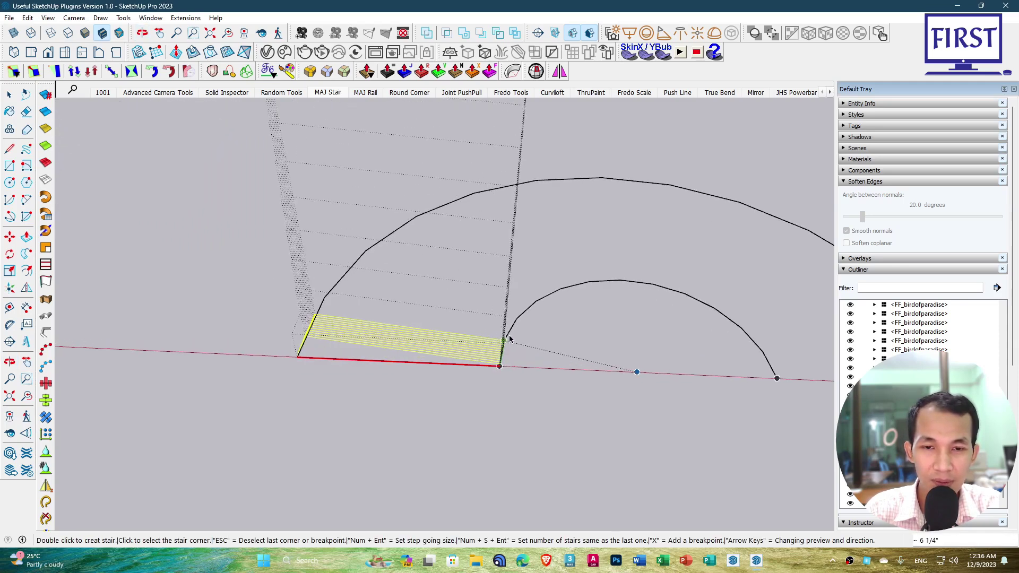
left_click(517, 318)
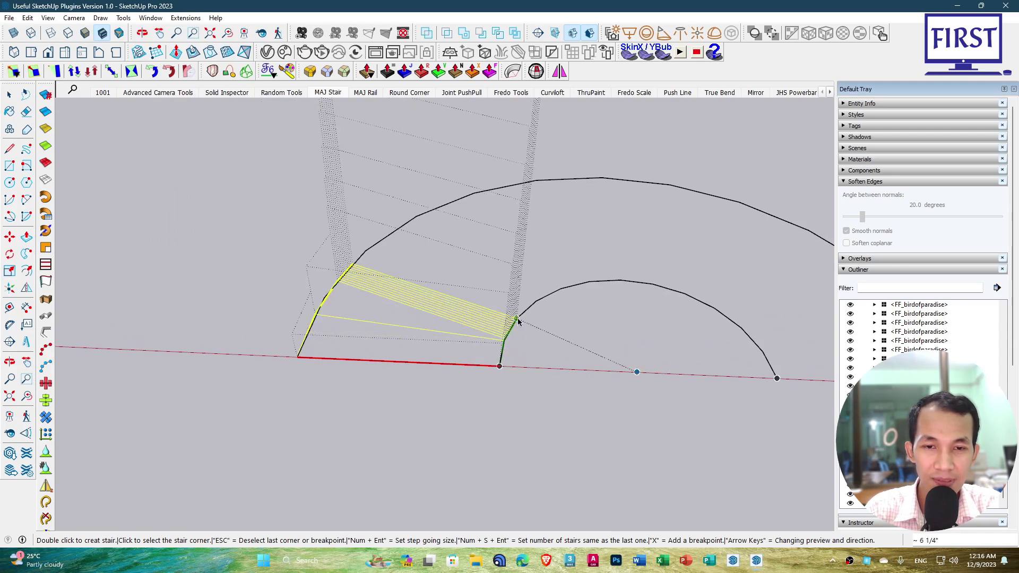
left_click(537, 302)
left_click(561, 289)
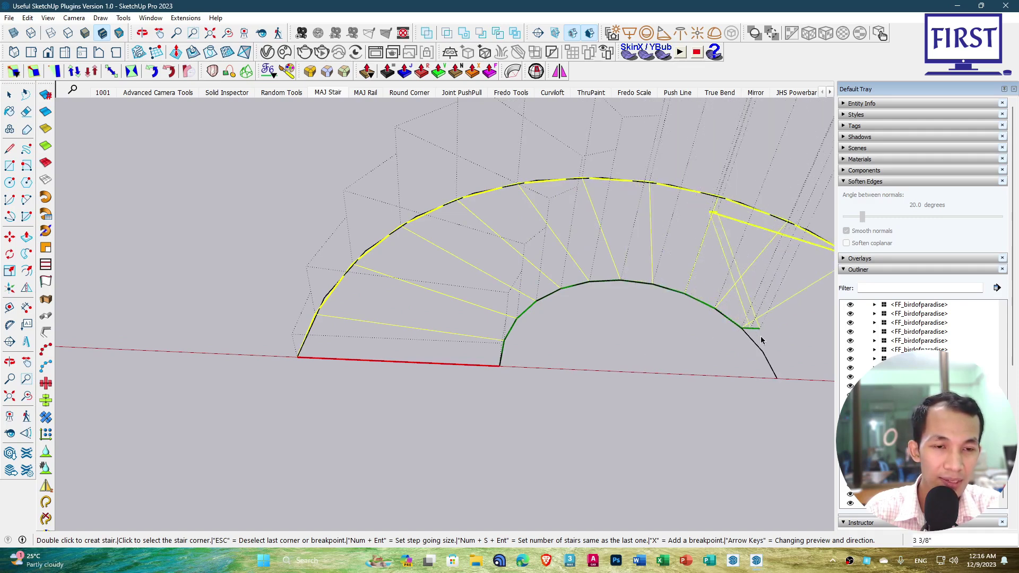
left_click(776, 379)
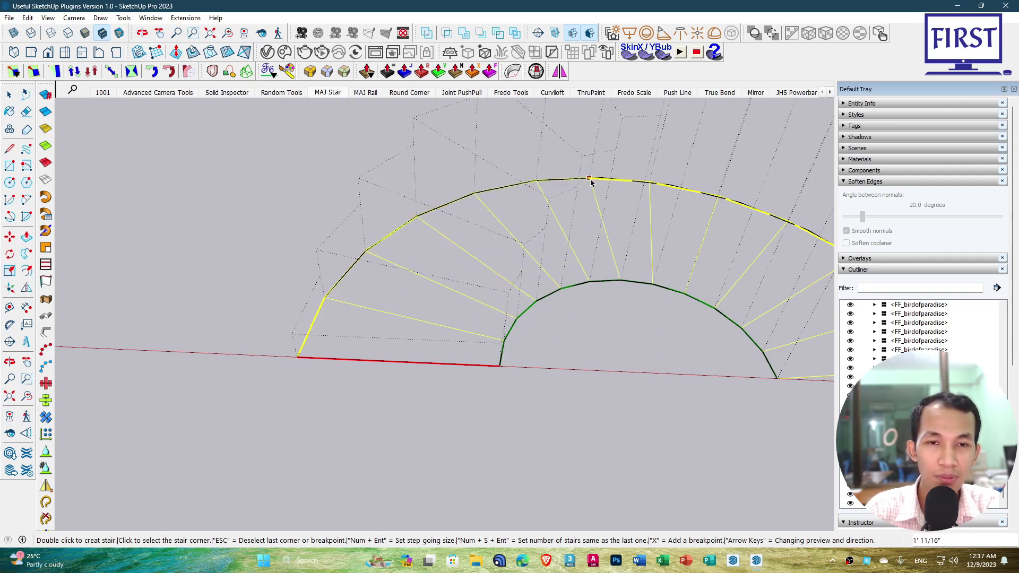
Step: Finish creating the textured curved stair and orbit out to see all the staircases
mouse_move(743, 212)
middle_mouse_down()
mouse_move(585, 215)
mouse_move(566, 204)
middle_mouse_up()
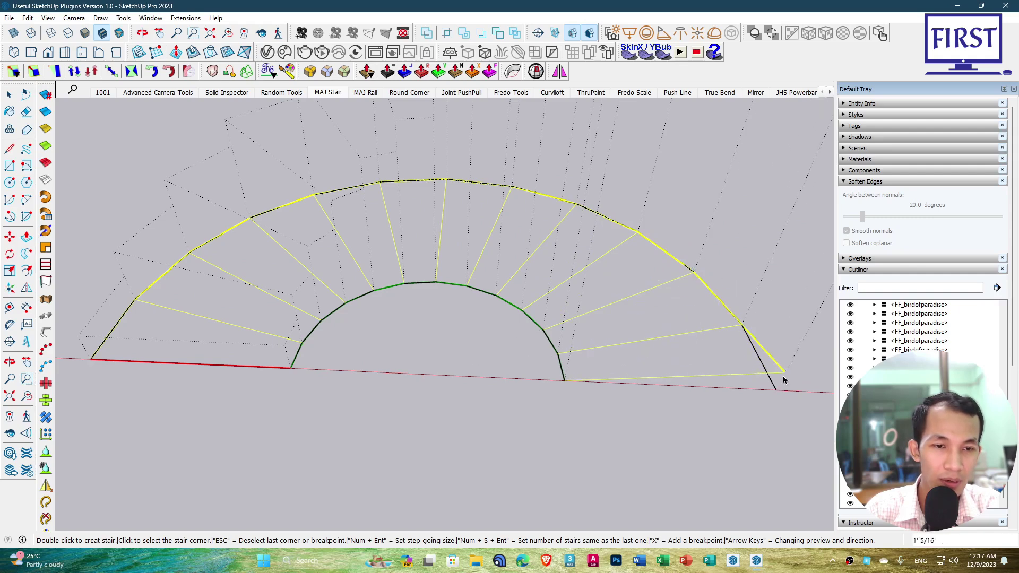
double_click(776, 391)
mouse_move(775, 392)
middle_mouse_down()
mouse_move(555, 352)
mouse_move(612, 262)
mouse_move(755, 236)
mouse_move(526, 310)
mouse_move(643, 254)
mouse_move(694, 284)
mouse_move(470, 291)
mouse_move(370, 266)
mouse_move(421, 304)
mouse_move(296, 274)
mouse_move(372, 292)
mouse_move(411, 321)
middle_mouse_up()
scroll(372, 291, "down", 3)
scroll(377, 293, "down", 3)
mouse_move(391, 288)
middle_mouse_down()
mouse_move(500, 282)
mouse_move(271, 304)
mouse_move(562, 323)
mouse_move(434, 320)
mouse_move(568, 334)
mouse_move(391, 323)
mouse_move(518, 330)
mouse_move(466, 337)
mouse_move(509, 342)
middle_mouse_up()
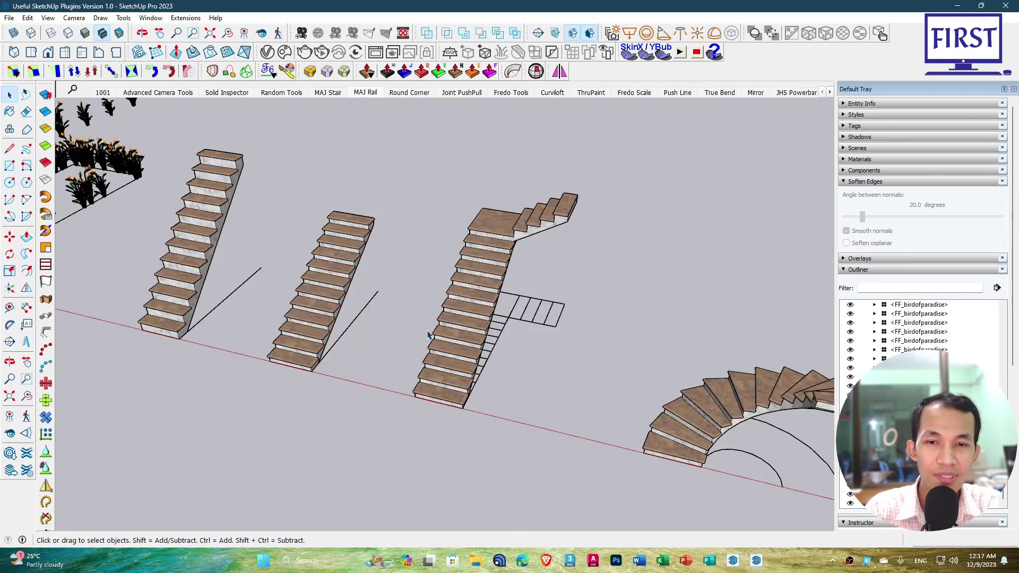
Step: Turn the view toward the straight staircases and launch the MajRail extension
middle_click_drag(427, 334, 349, 328)
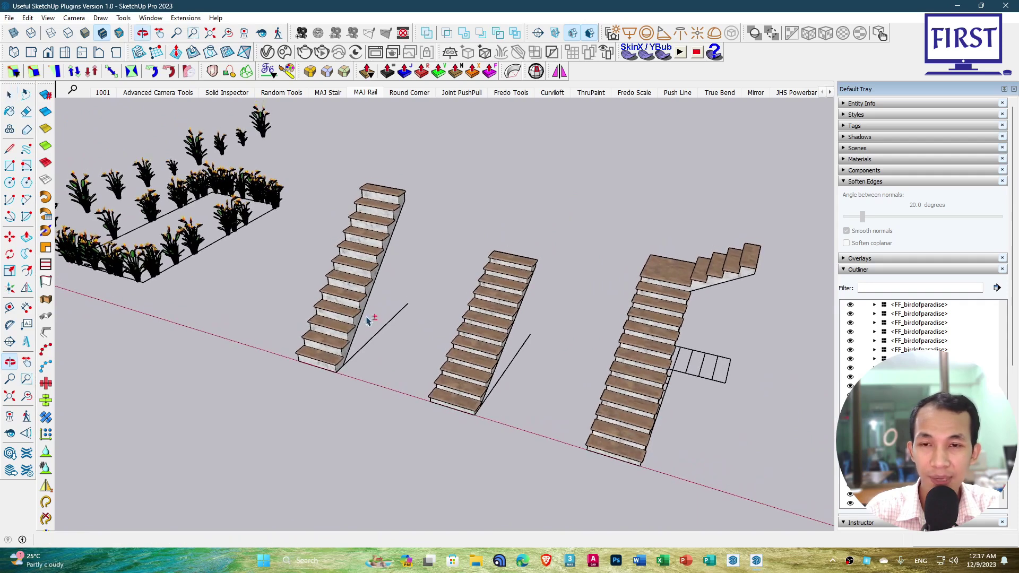
scroll(344, 334, "up", 2)
middle_click_drag(403, 256, 410, 277)
left_click(192, 20)
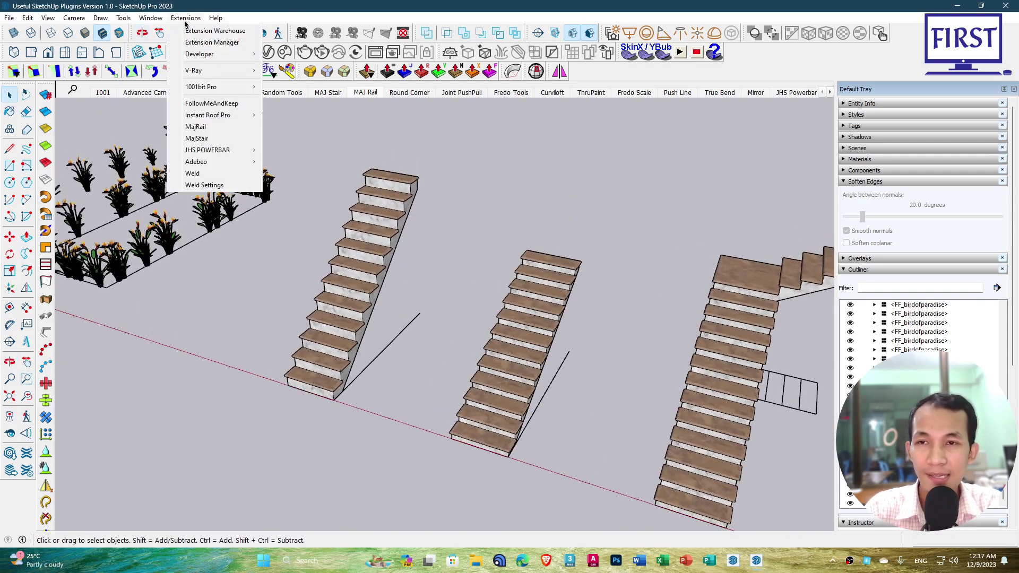
left_click(208, 132)
Step: Keep MAJ Rail at 3' height, Rail Type A and 0" offsets, and accept the settings
left_click_drag(485, 236, 580, 142)
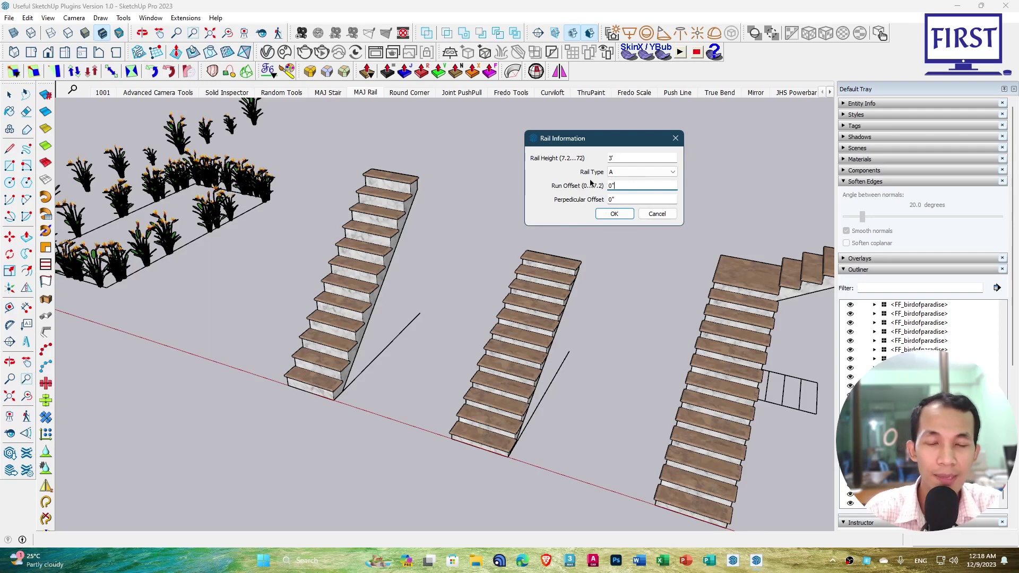
left_click(673, 172)
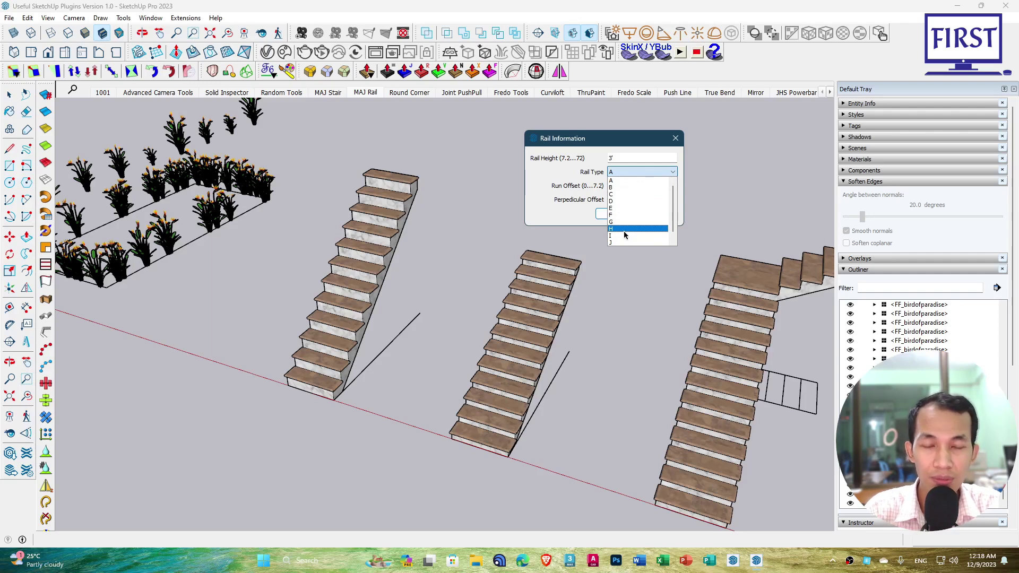
left_click(635, 171)
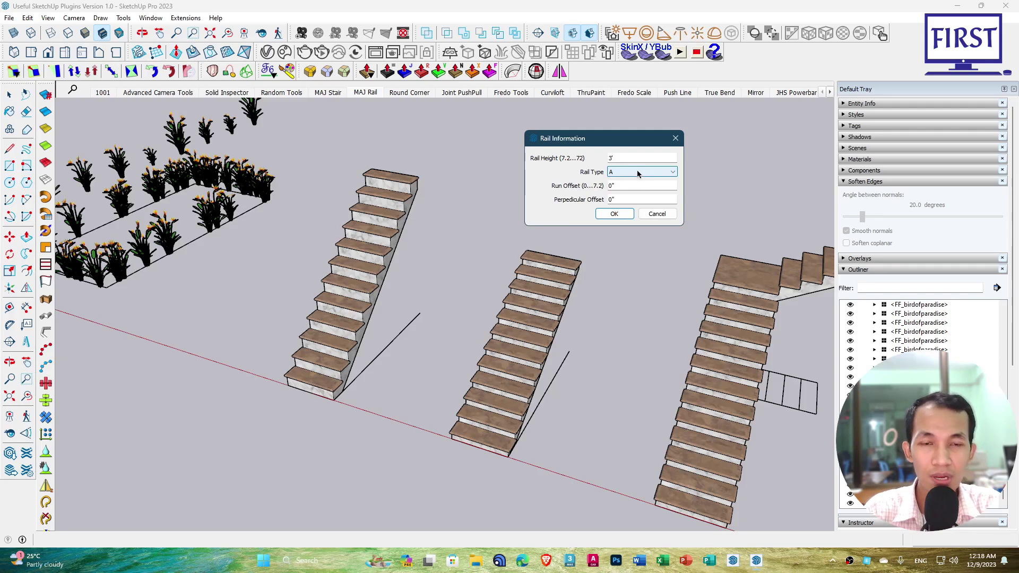
left_click(614, 214)
scroll(331, 371, "up", 3)
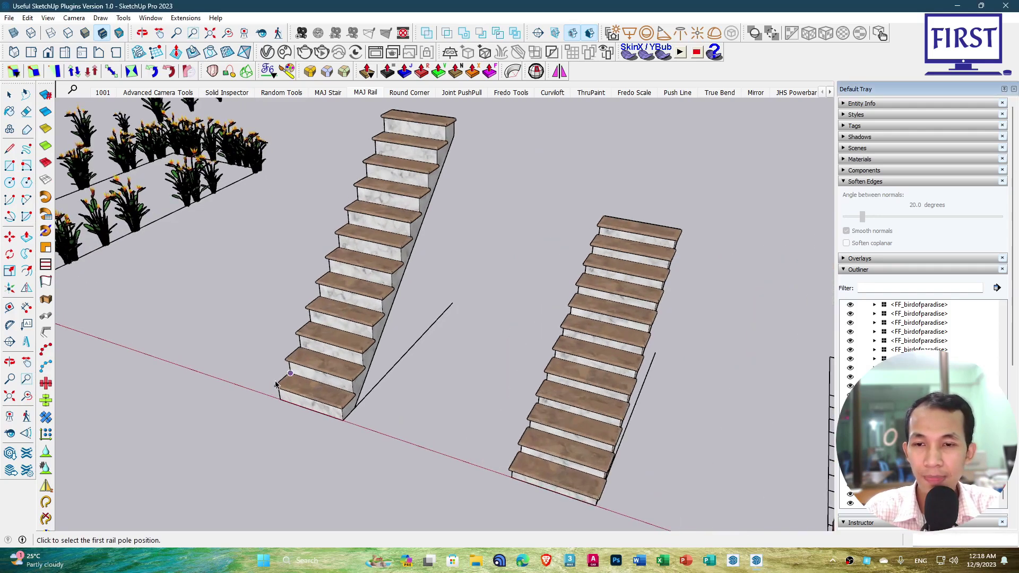
Step: Zoom onto the bottom steps and place three trial rail poles on the tread corners
scroll(331, 371, "up", 3)
scroll(331, 372, "up", 3)
mouse_move(331, 372)
middle_mouse_down()
mouse_move(619, 371)
mouse_move(580, 362)
mouse_move(620, 345)
mouse_move(391, 334)
mouse_move(443, 379)
middle_mouse_up()
scroll(413, 356, "up", 2)
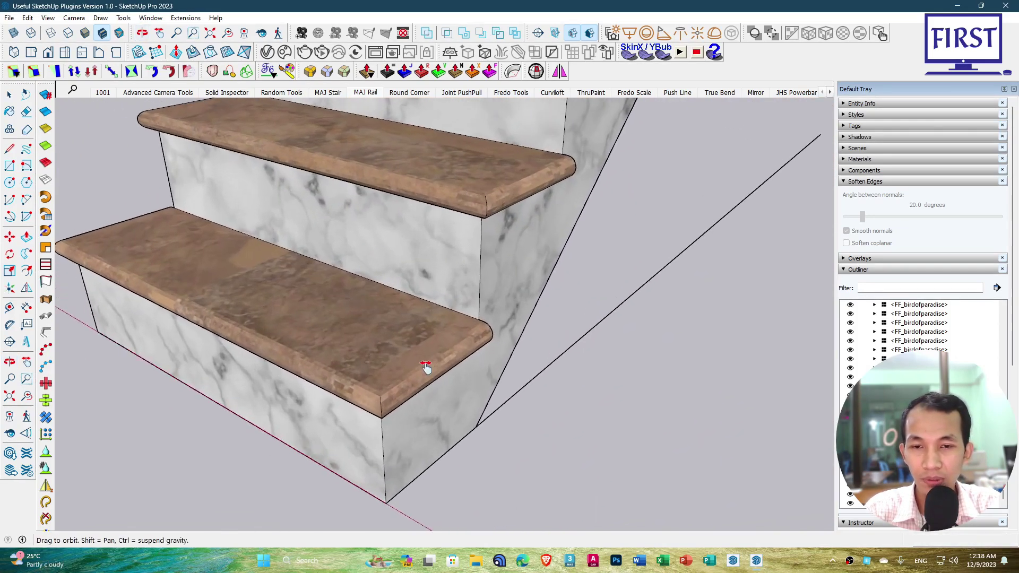
scroll(440, 366, "down", 1)
scroll(442, 367, "up", 1)
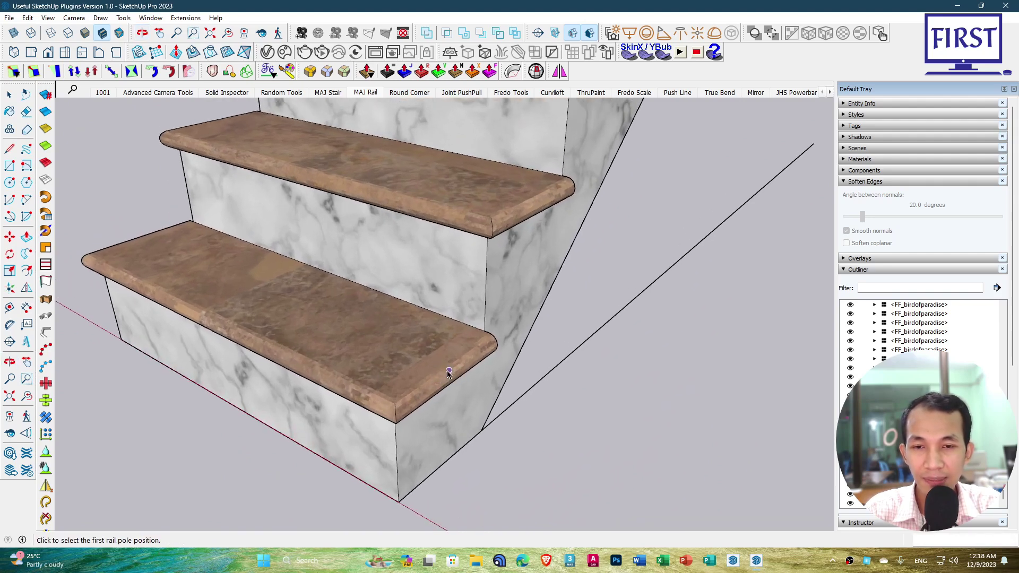
middle_click_drag(440, 379, 427, 368)
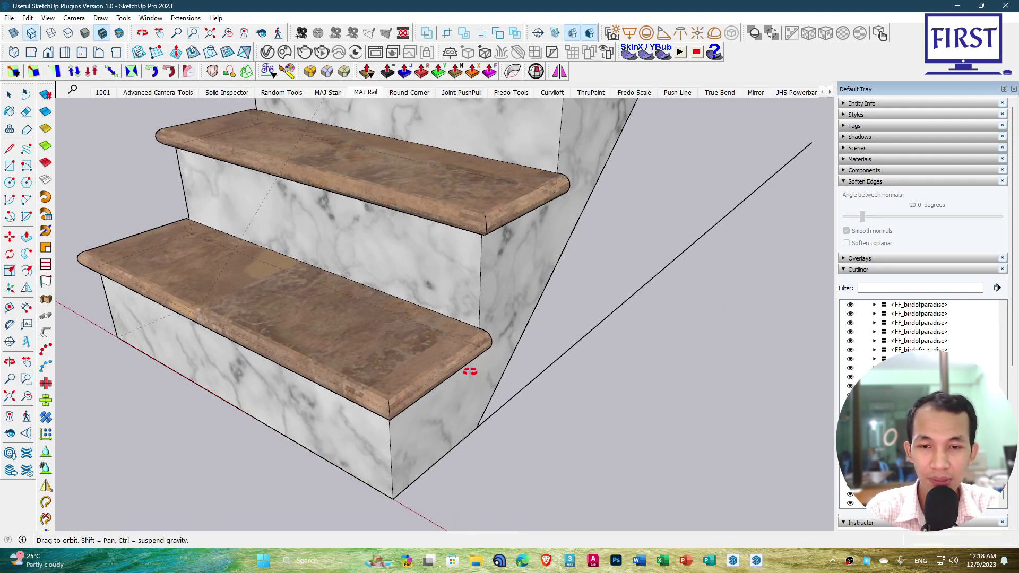
middle_click_drag(503, 341, 437, 377)
left_click(429, 381)
middle_click_drag(509, 282, 472, 375)
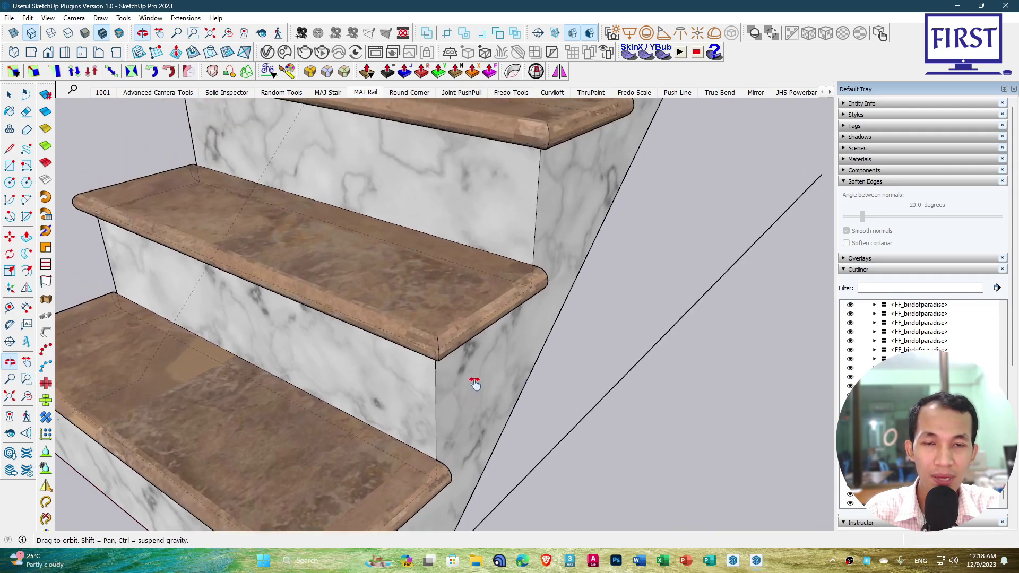
left_click(498, 316)
mouse_move(498, 317)
middle_mouse_down()
mouse_move(519, 330)
mouse_move(539, 266)
mouse_move(564, 239)
mouse_move(542, 317)
mouse_move(552, 297)
middle_mouse_up()
left_click(534, 271)
Step: Orbit up the staircase following the poles, then cancel the unfinished rail
middle_click_drag(619, 193, 561, 285)
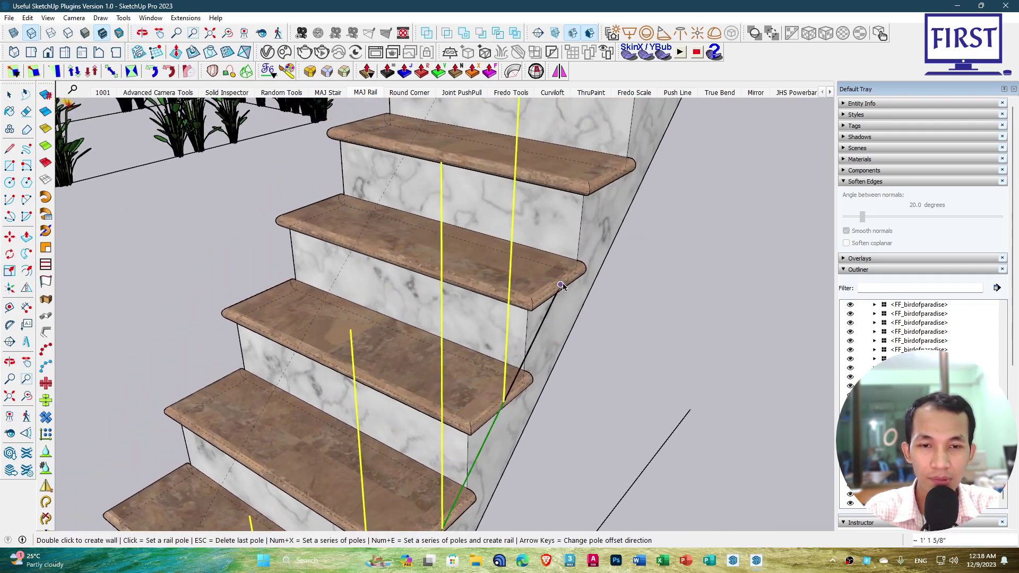
middle_click_drag(614, 196, 577, 300)
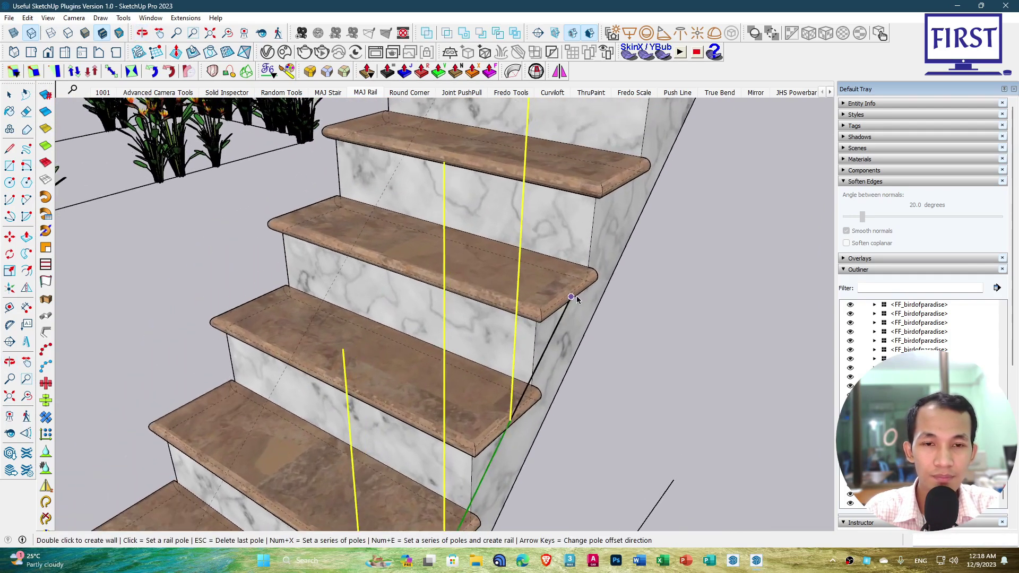
middle_click_drag(647, 204, 545, 346)
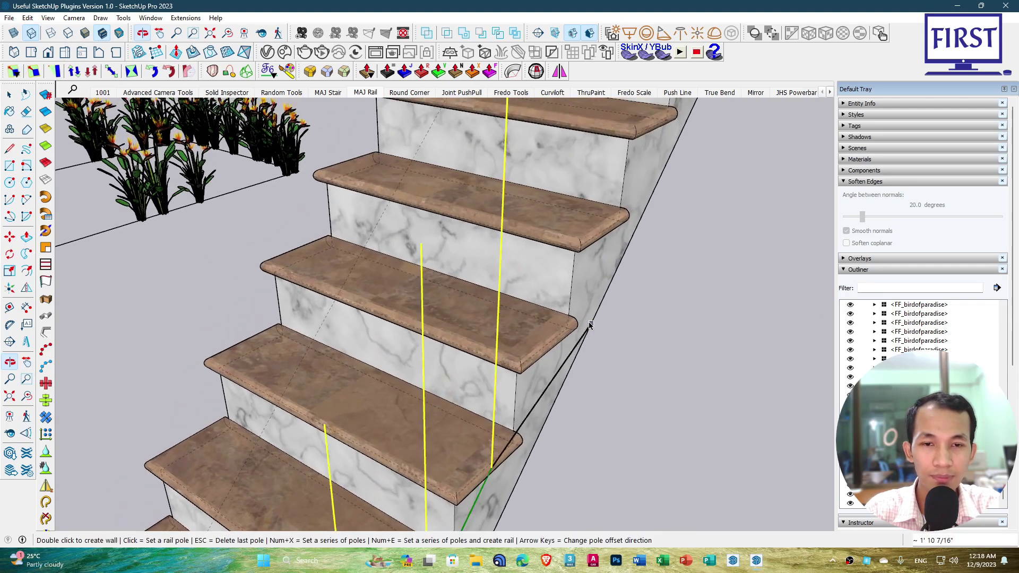
middle_click_drag(545, 346, 586, 282)
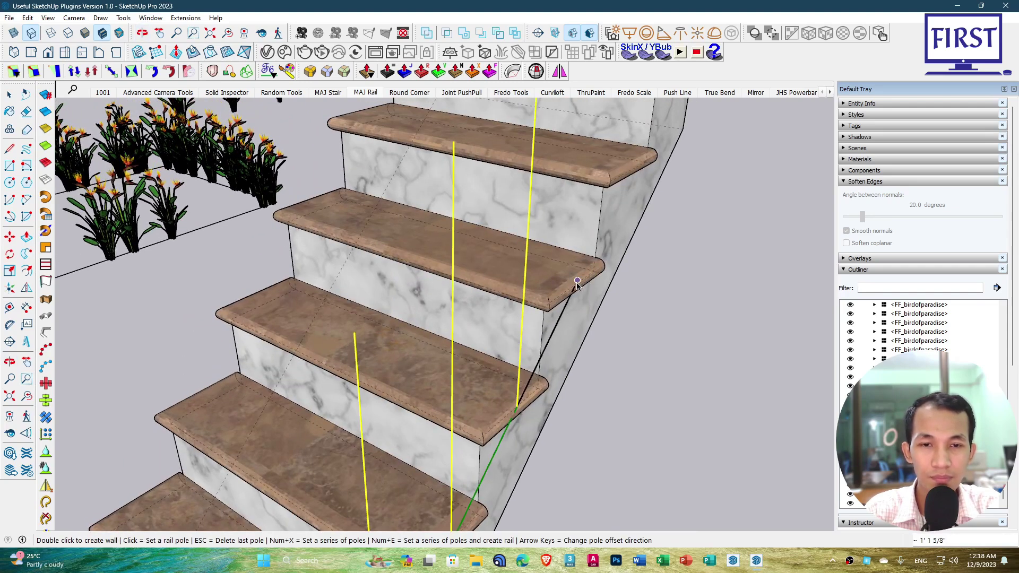
scroll(577, 285, "up", 2)
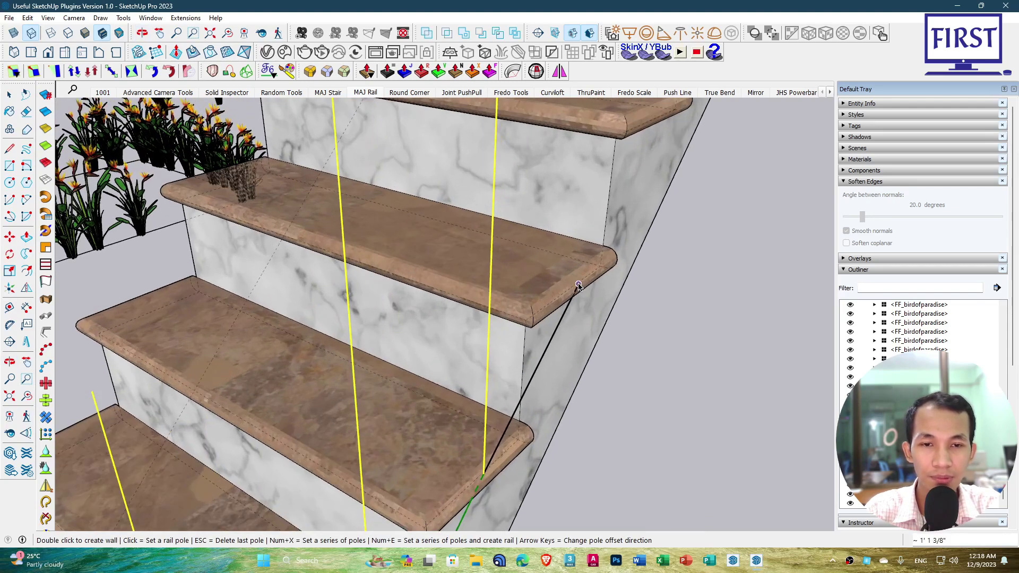
middle_click_drag(578, 285, 610, 235)
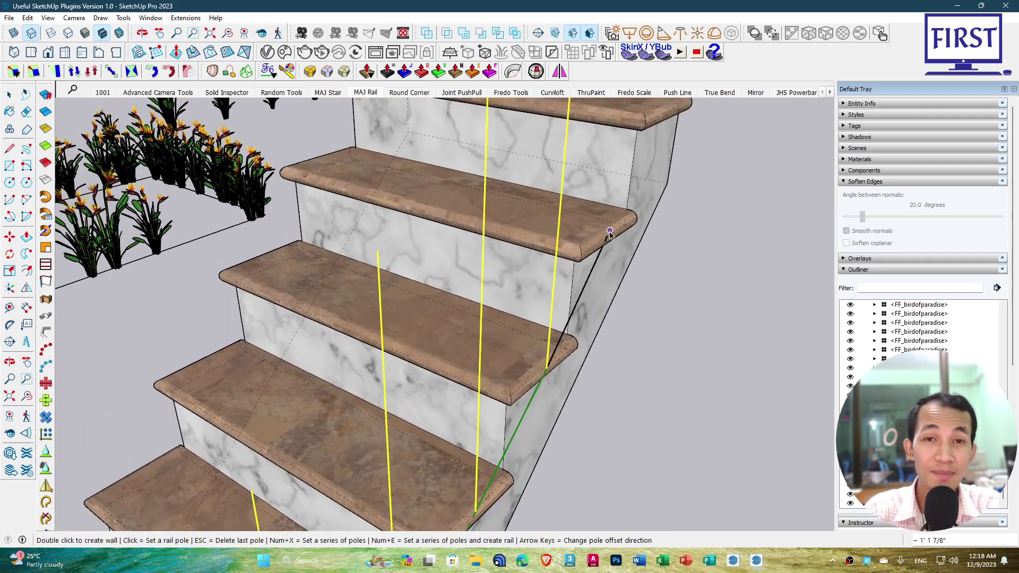
scroll(609, 234, "down", 2)
middle_click_drag(610, 235, 555, 292)
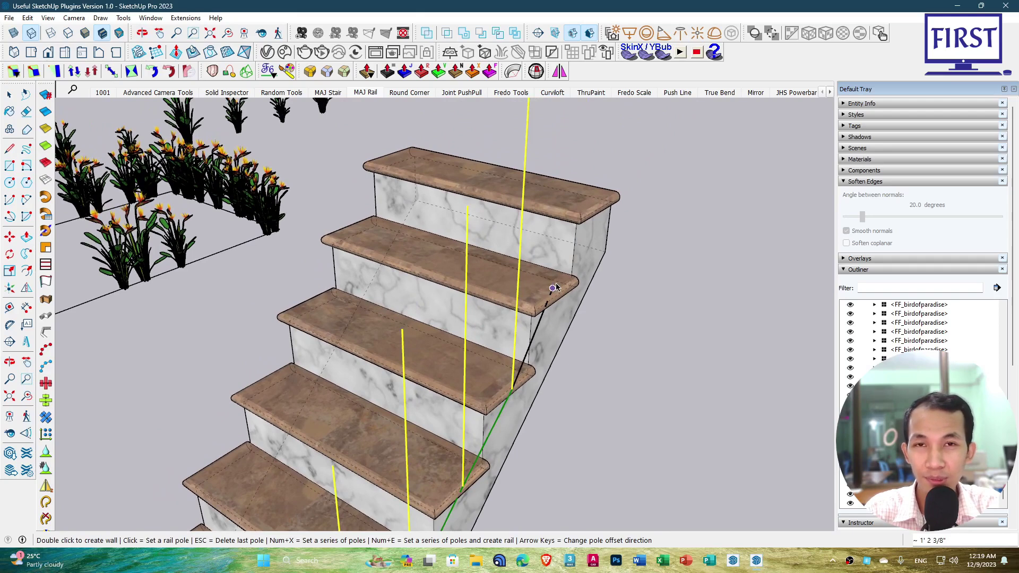
scroll(561, 277, "up", 1)
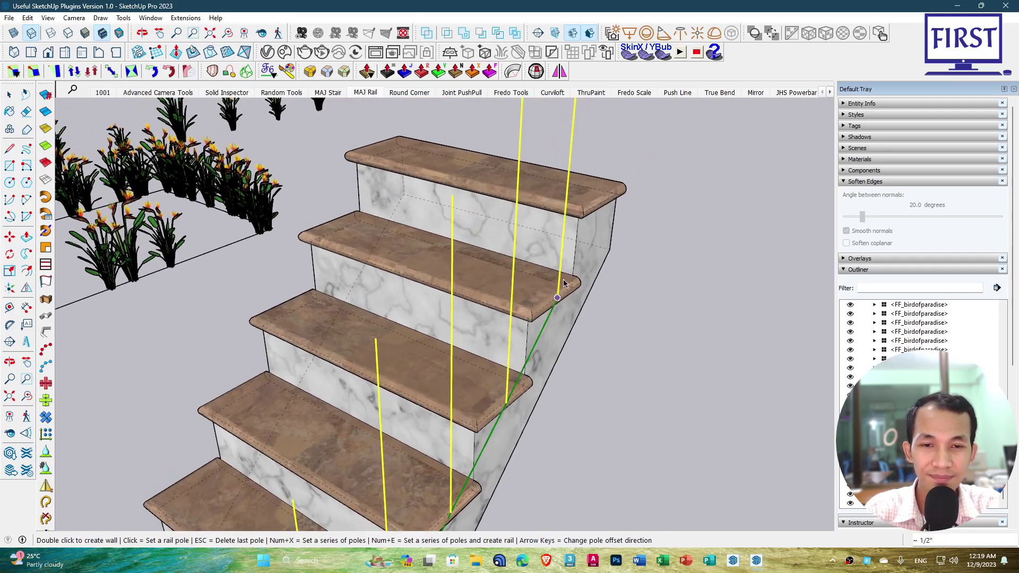
key("space")
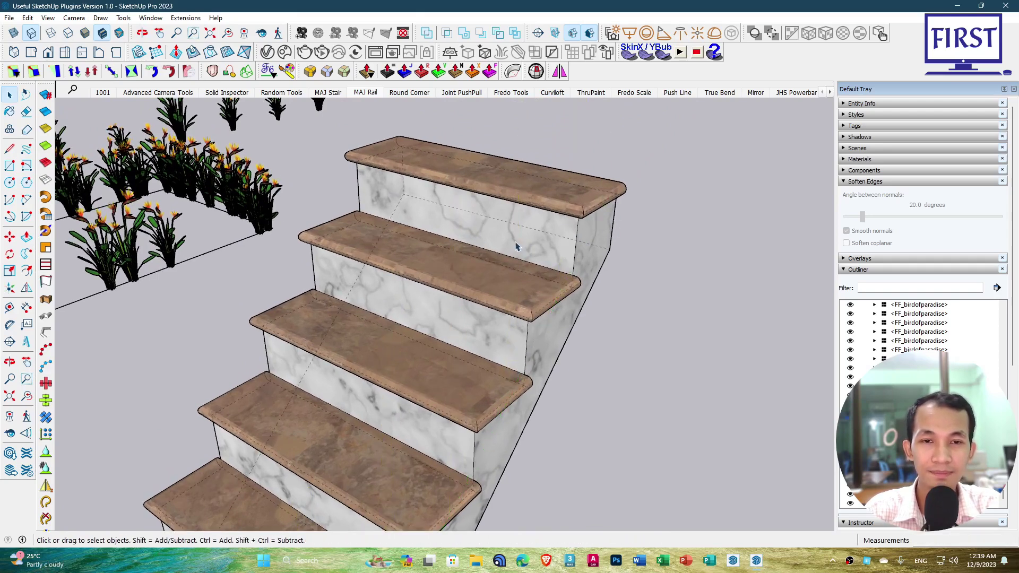
Step: Relaunch MAJ Rail with its previous settings after orbiting out over the first staircase
scroll(518, 247, "down", 3)
middle_click_drag(573, 325, 499, 420)
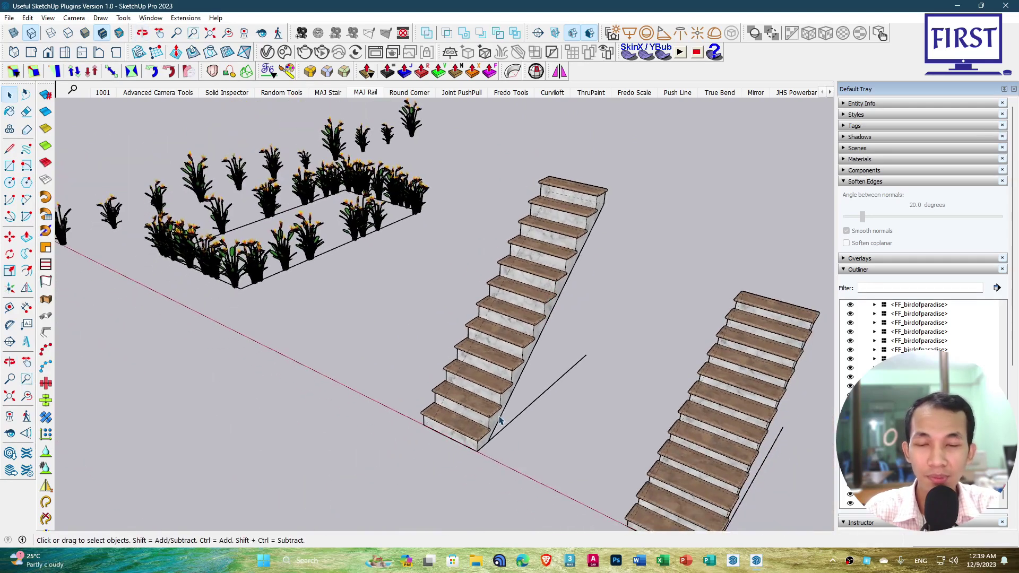
scroll(499, 420, "up", 2)
scroll(499, 420, "up", 2)
scroll(499, 420, "up", 1)
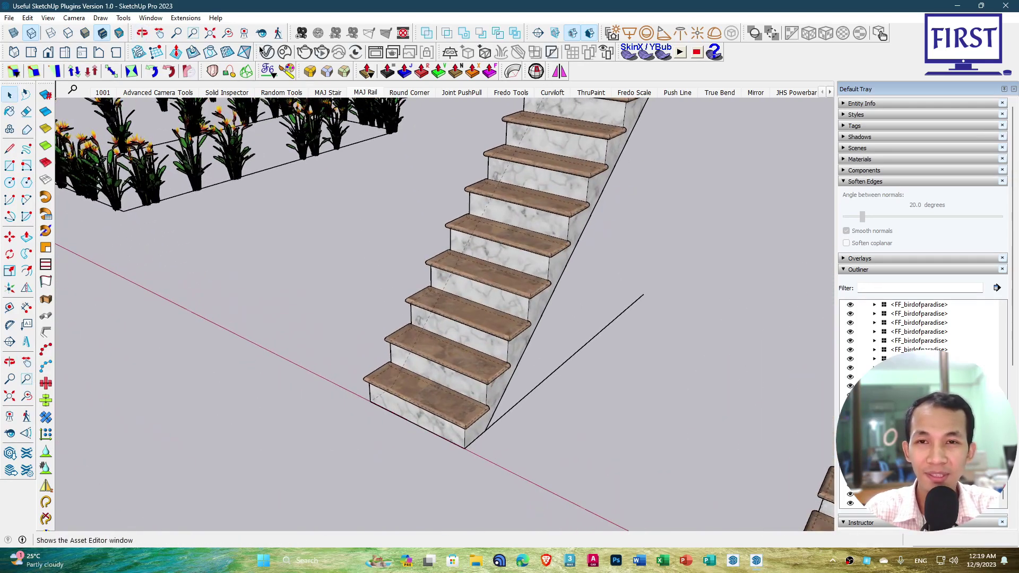
left_click(186, 18)
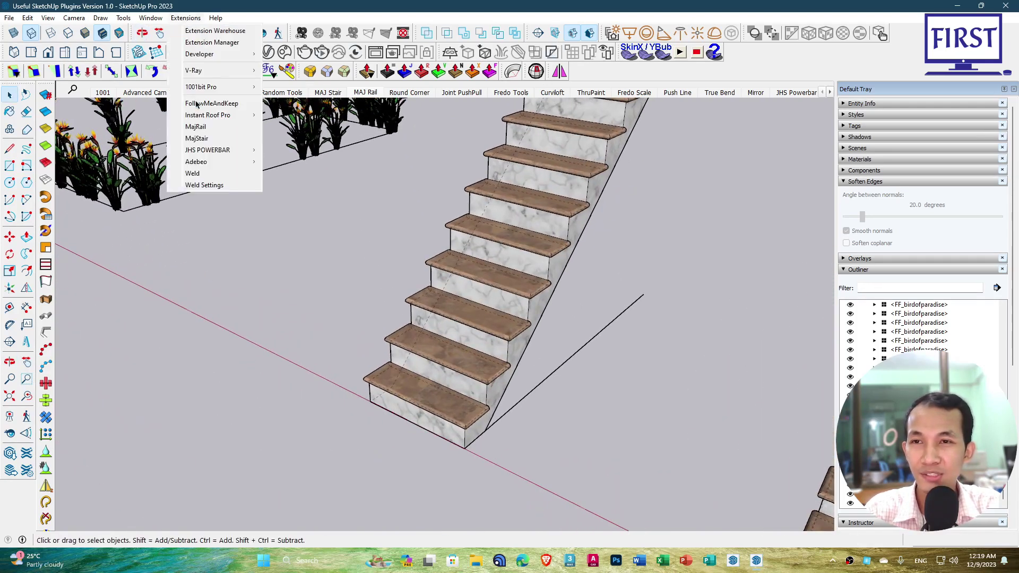
left_click(206, 129)
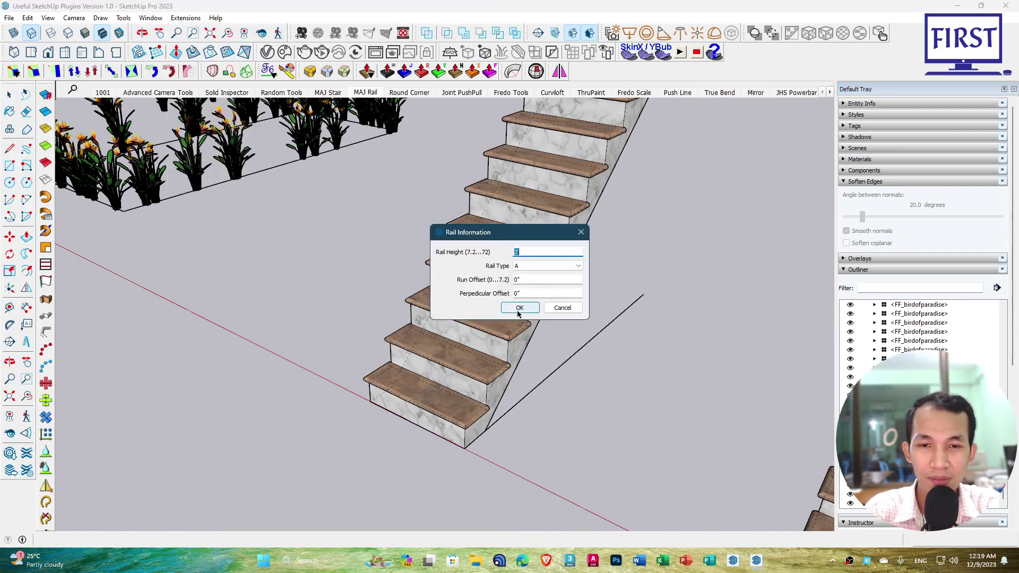
left_click(519, 308)
scroll(477, 416, "up", 2)
scroll(477, 416, "up", 2)
Step: Place rail poles from the bottom step up to the top step nosing and create the white handrail
left_click(473, 413)
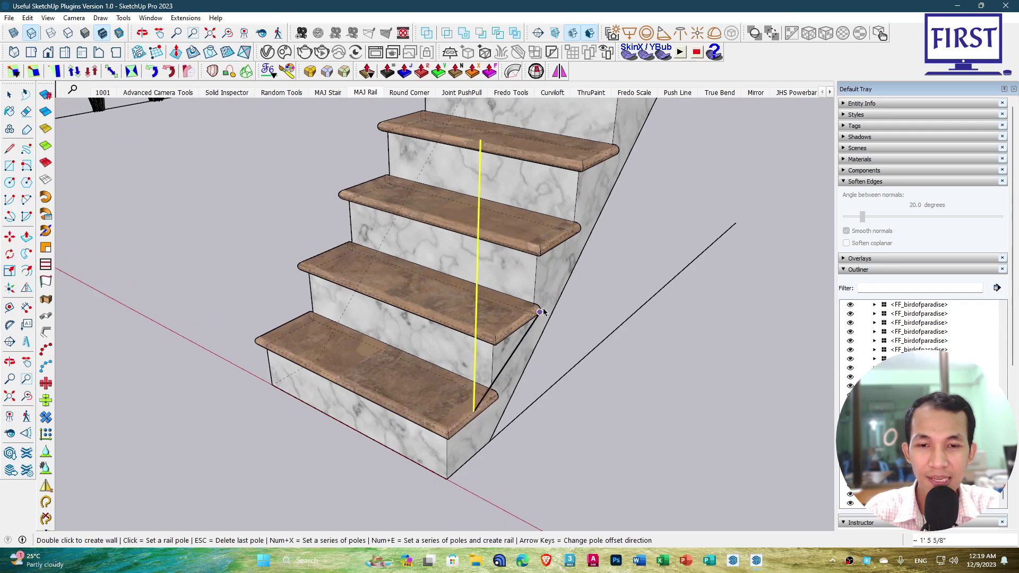
left_click(561, 239)
scroll(530, 297, "up", 2)
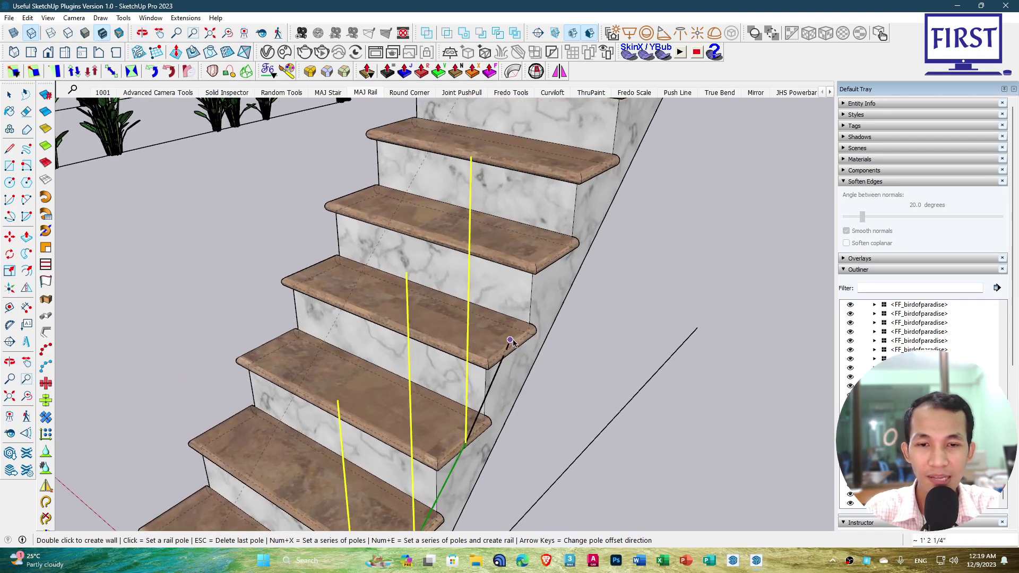
left_click(512, 343)
scroll(555, 254, "up", 1)
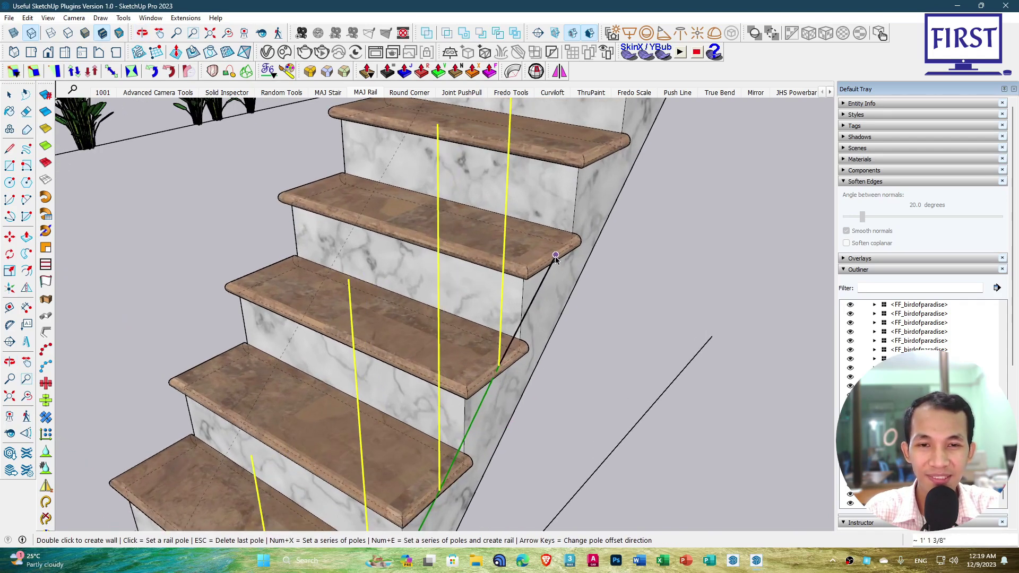
mouse_move(556, 256)
middle_mouse_down("shift")
mouse_move(571, 272)
mouse_move(573, 321)
mouse_move(582, 317)
middle_mouse_up("shift")
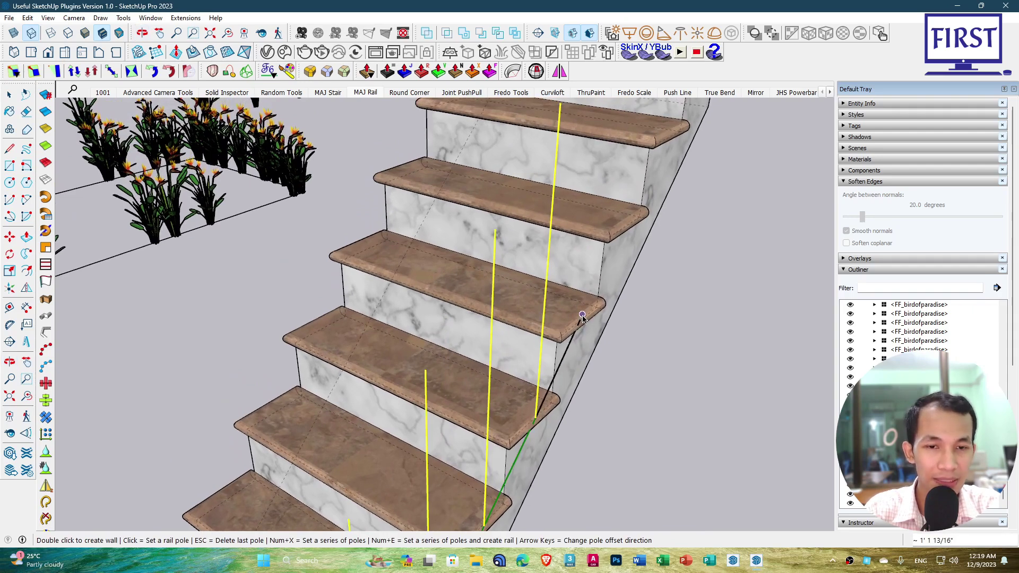
middle_click_drag(583, 319, 543, 391, "shift")
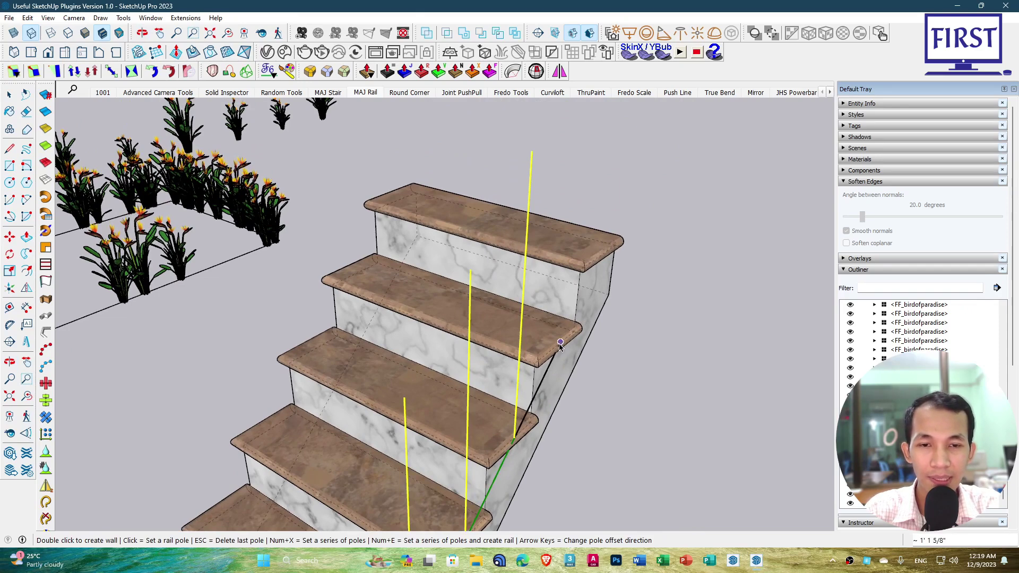
scroll(573, 308, "up", 3)
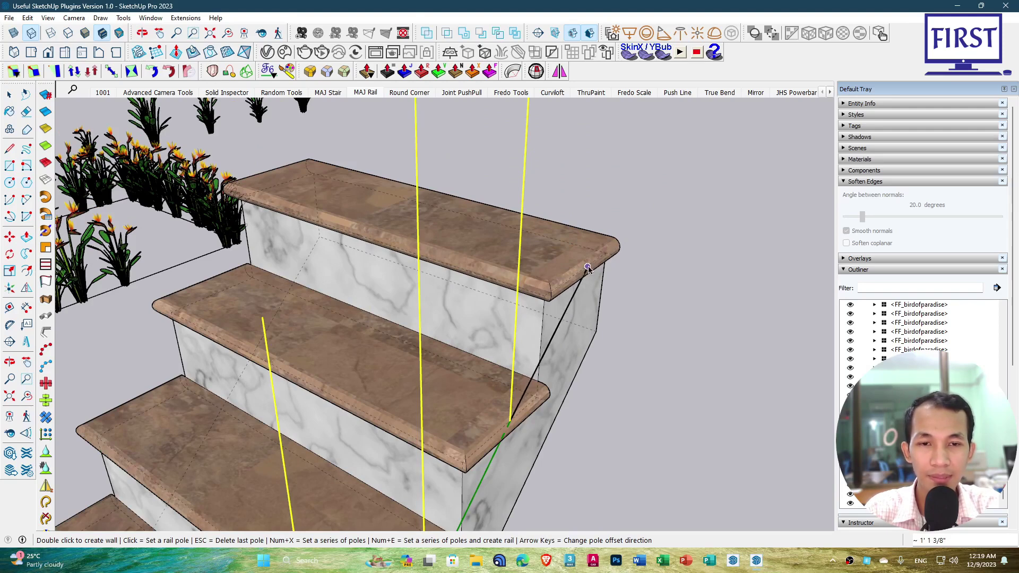
left_click(587, 267)
double_click(588, 267)
scroll(623, 272, "down", 3)
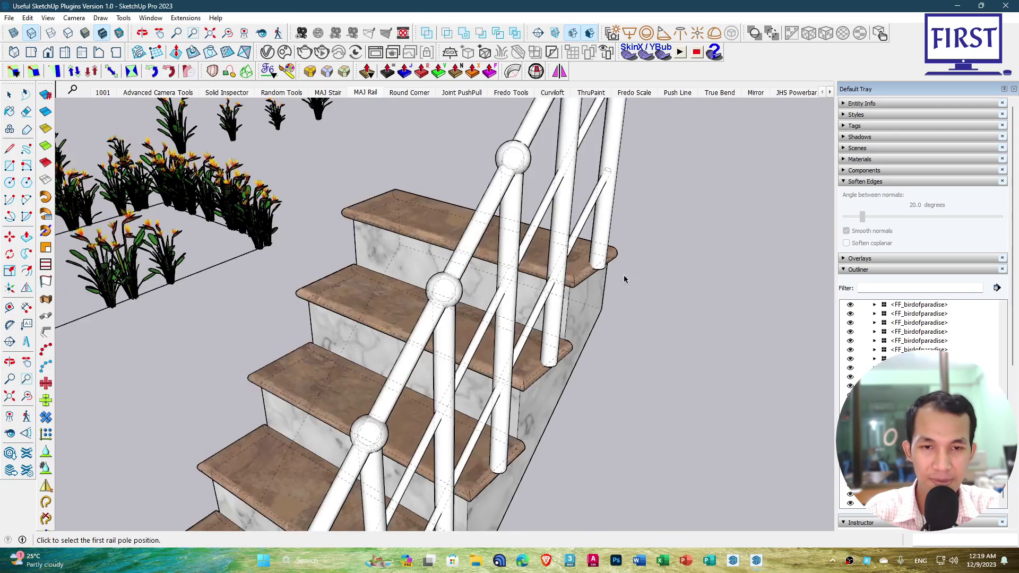
Step: Move the new handrail about 3 3/8" along the red axis onto the stair's side edge
scroll(660, 305, "down", 3)
scroll(662, 346, "down", 2)
key("space")
mouse_move(662, 346)
middle_mouse_down()
mouse_move(628, 287)
mouse_move(605, 337)
mouse_move(603, 316)
mouse_move(577, 386)
mouse_move(557, 328)
mouse_move(565, 375)
middle_mouse_up()
left_click(557, 328)
key("m")
left_click(617, 408)
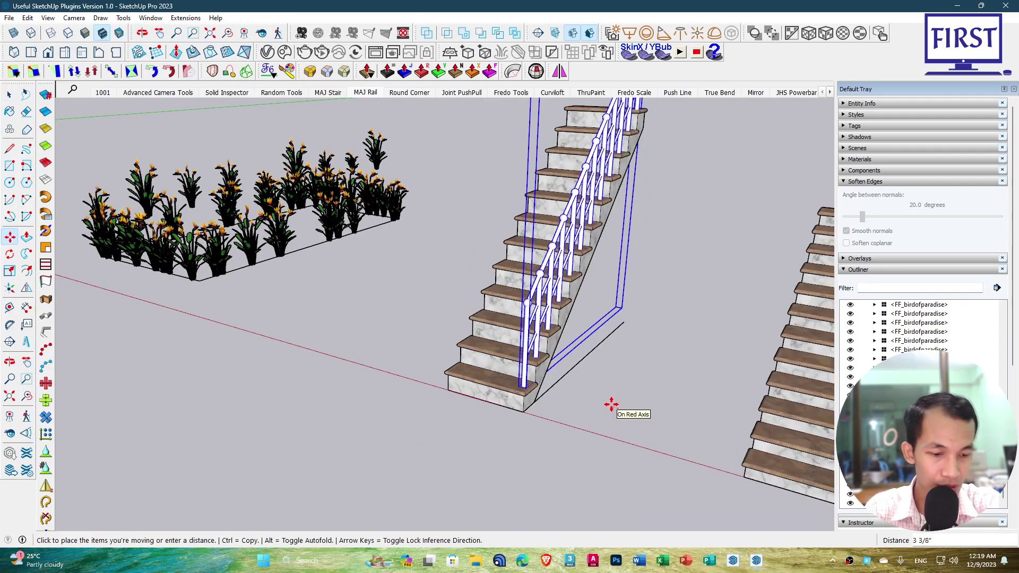
key("space")
left_click(603, 398)
mouse_move(603, 398)
middle_mouse_down()
mouse_move(479, 388)
mouse_move(608, 395)
mouse_move(665, 336)
mouse_move(559, 353)
mouse_move(621, 382)
mouse_move(499, 340)
middle_mouse_up()
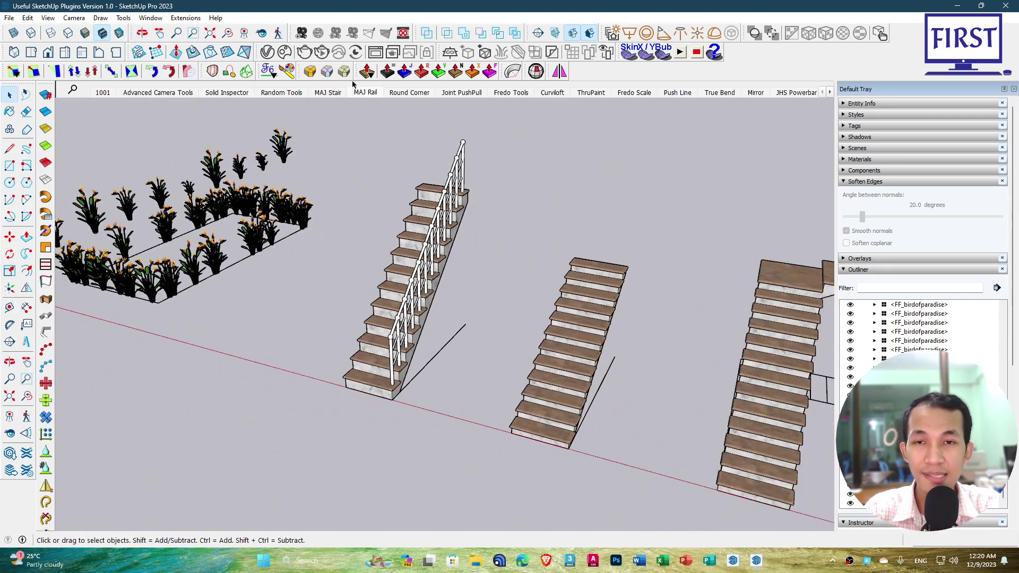
left_click(187, 17)
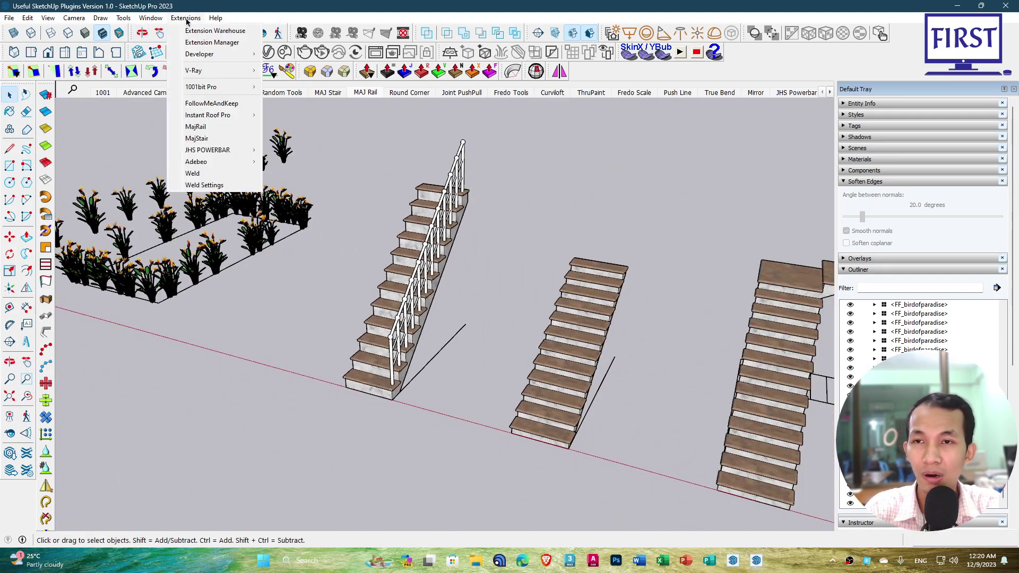
Step: Set MAJ Rail to Rail Type B and accept the settings
left_click(217, 129)
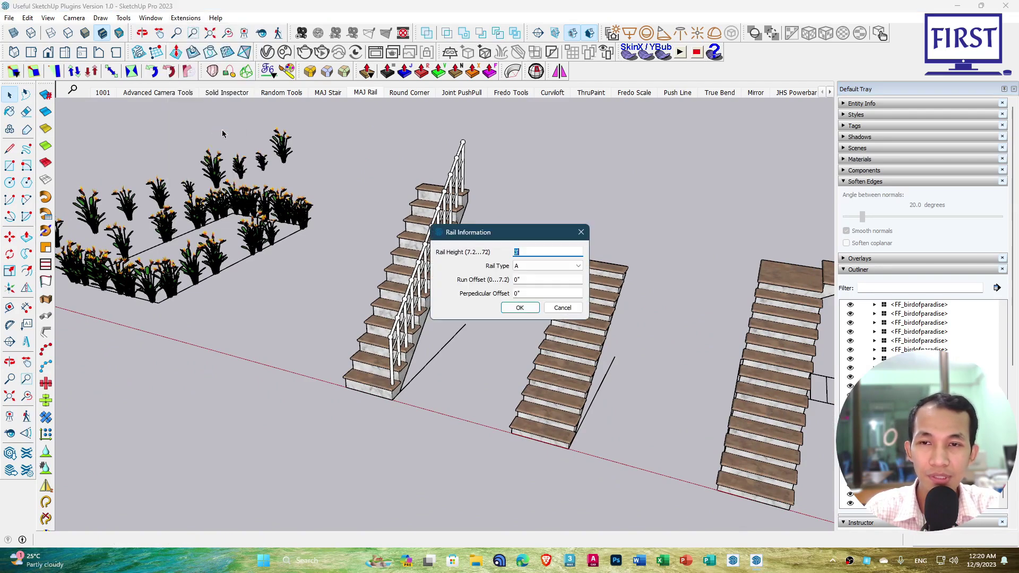
left_click(533, 266)
left_click(527, 283)
left_click(509, 308)
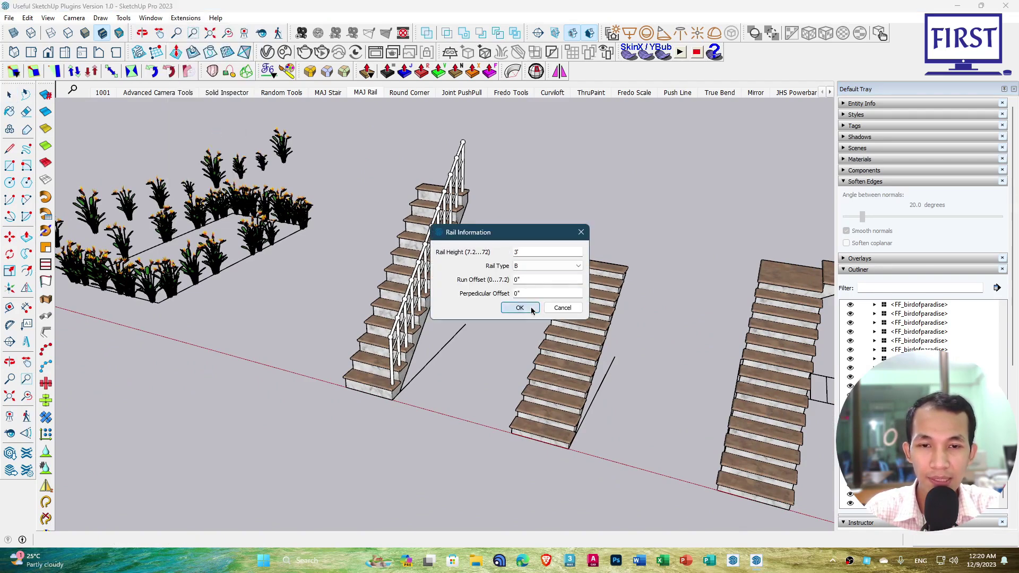
Step: Show hidden edges and place rail poles on the middle stair's bottom step and next two nosings
scroll(554, 443, "up", 3)
scroll(555, 443, "up", 2)
scroll(520, 433, "up", 2)
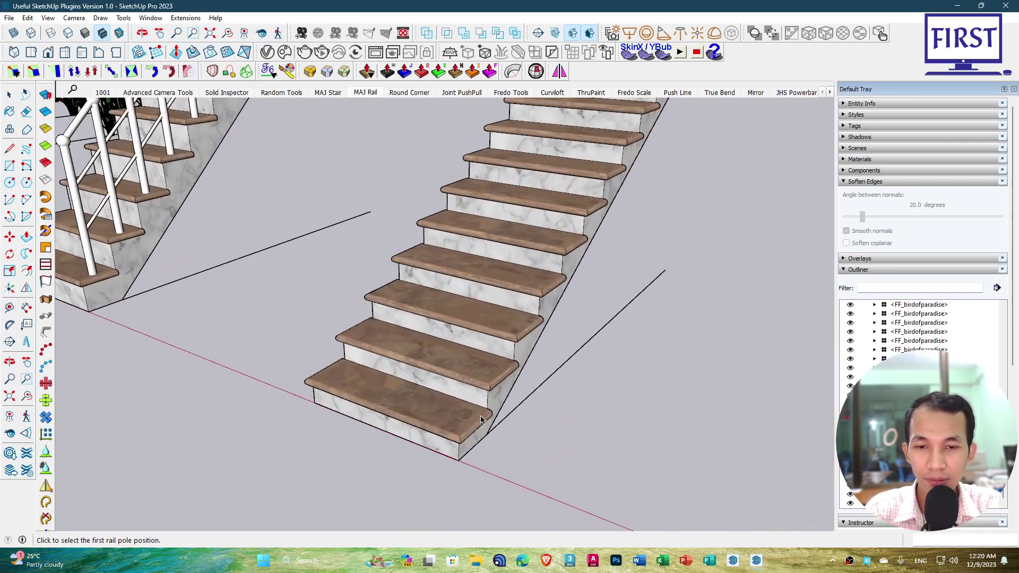
scroll(480, 419, "up", 1)
key("k")
scroll(481, 419, "up", 1)
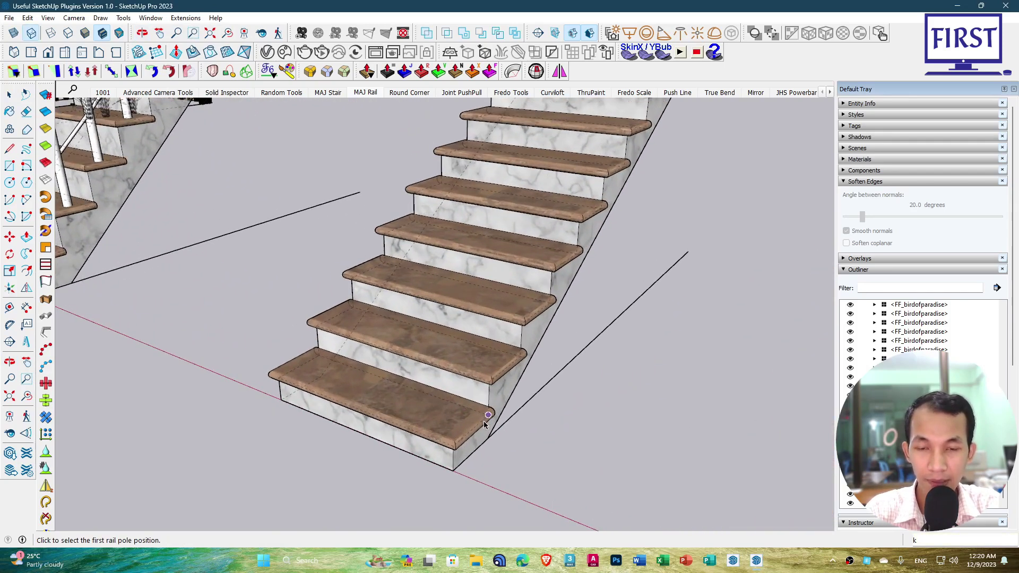
scroll(478, 427, "up", 1)
left_click(472, 428)
scroll(514, 353, "up", 1)
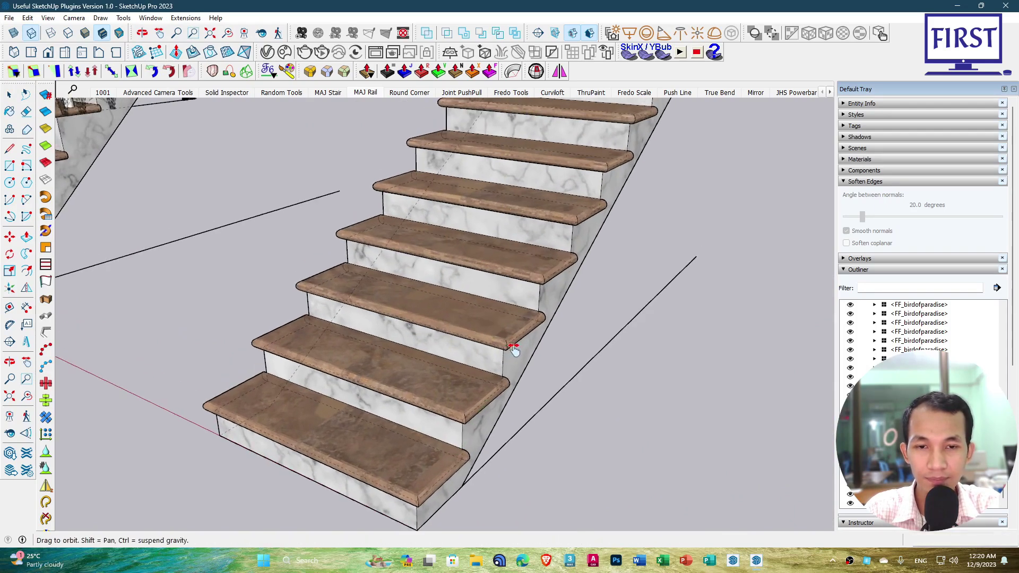
scroll(517, 355, "up", 1)
left_click(518, 352)
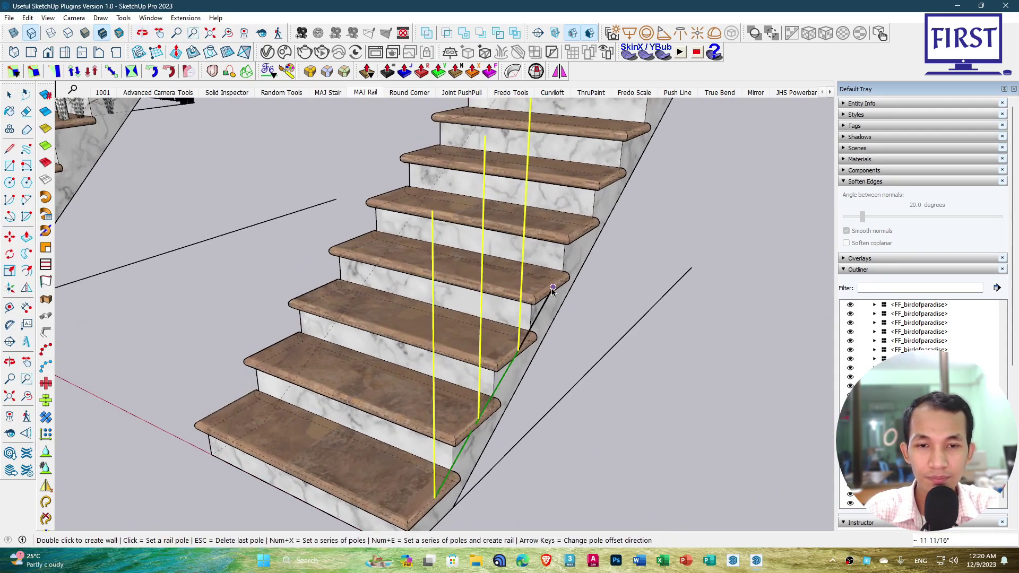
scroll(531, 318, "up", 2)
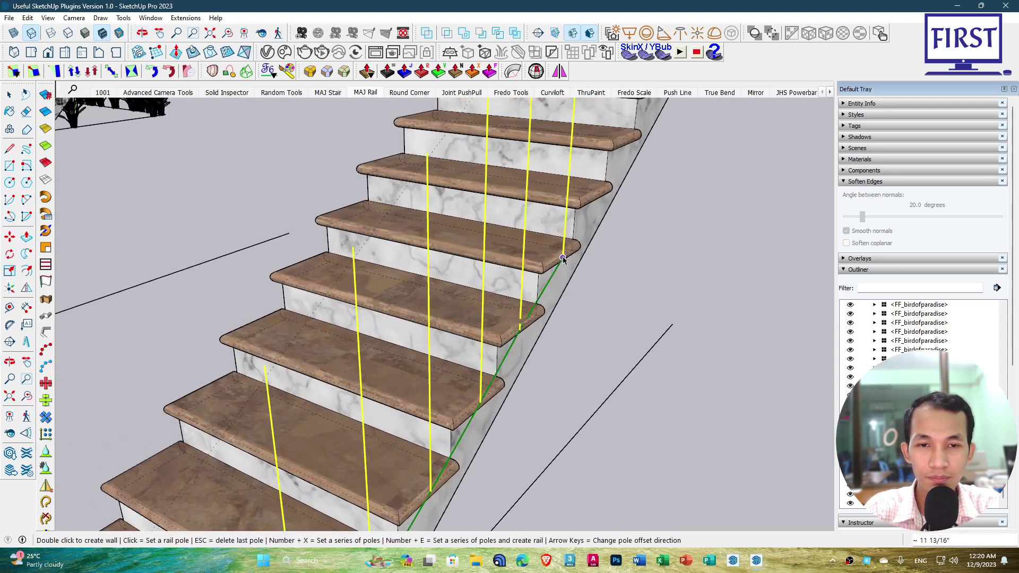
scroll(555, 292, "down", 1)
scroll(552, 300, "down", 1)
left_click(554, 302)
Step: Set the last pole on the top step, create the wooden handrail, and orbit to view it
middle_click_drag(610, 220, 570, 322)
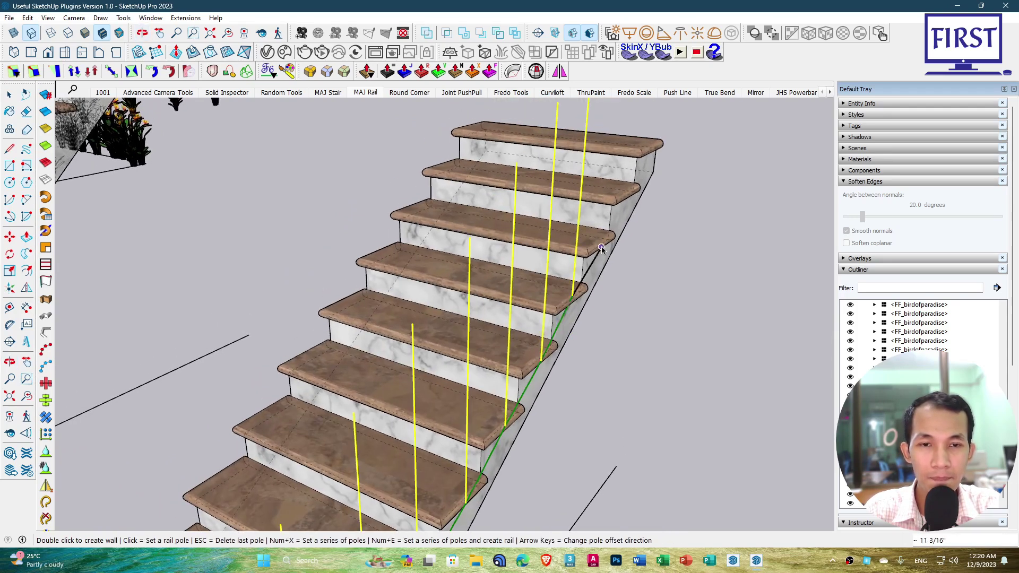
middle_click_drag(622, 220, 578, 277, "shift")
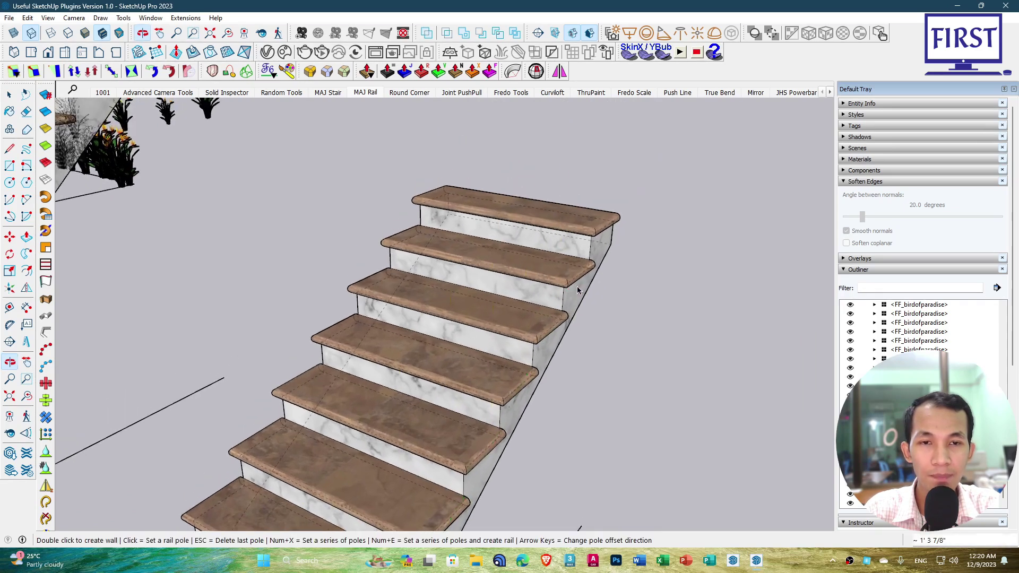
scroll(604, 228, "up", 1)
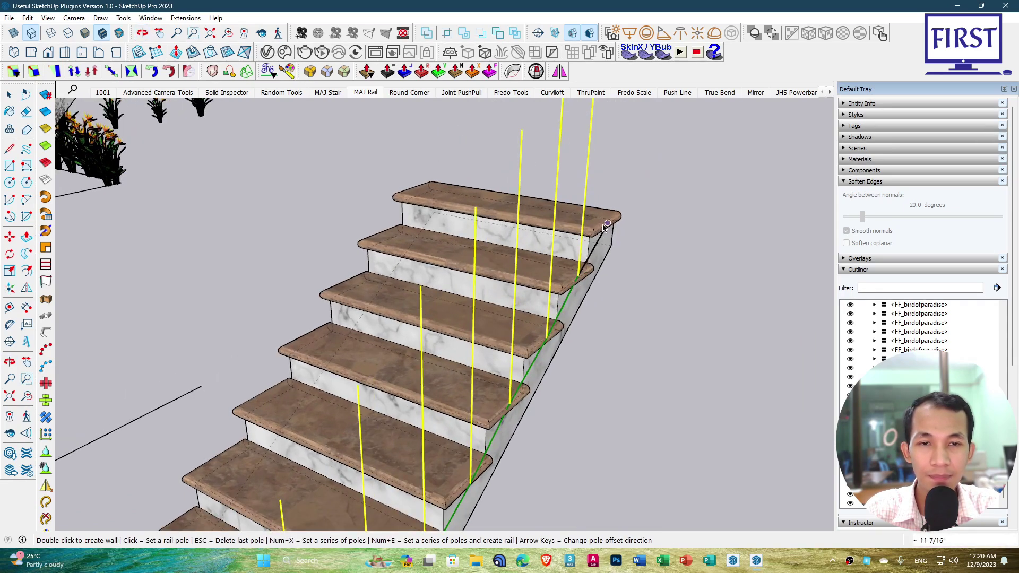
left_click(608, 224)
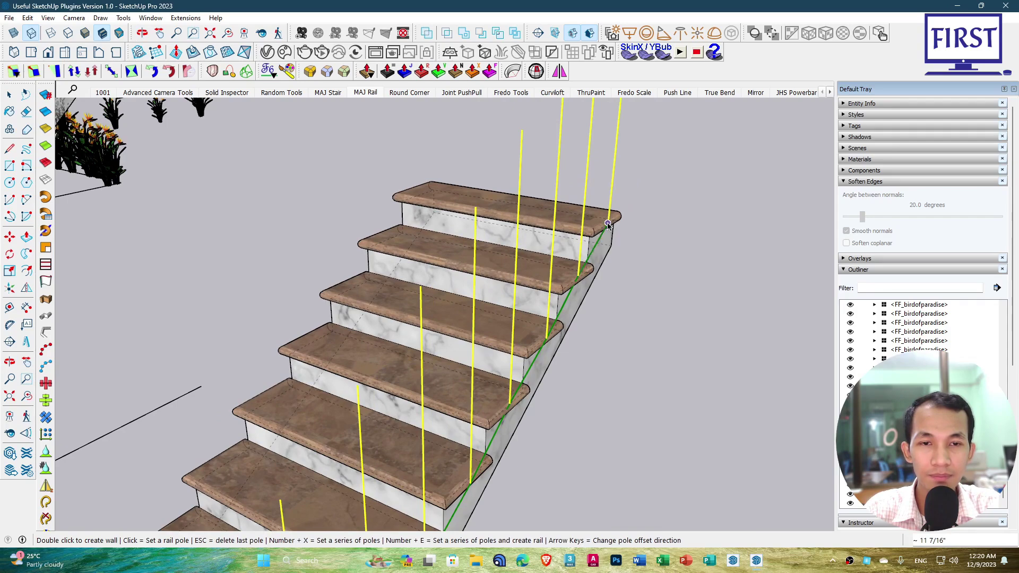
double_click(608, 224)
scroll(608, 265, "down", 3)
mouse_move(608, 324)
middle_mouse_down()
mouse_move(635, 348)
mouse_move(626, 352)
mouse_move(692, 357)
mouse_move(630, 380)
mouse_move(719, 384)
mouse_move(615, 355)
middle_mouse_up()
scroll(613, 353, "up", 3)
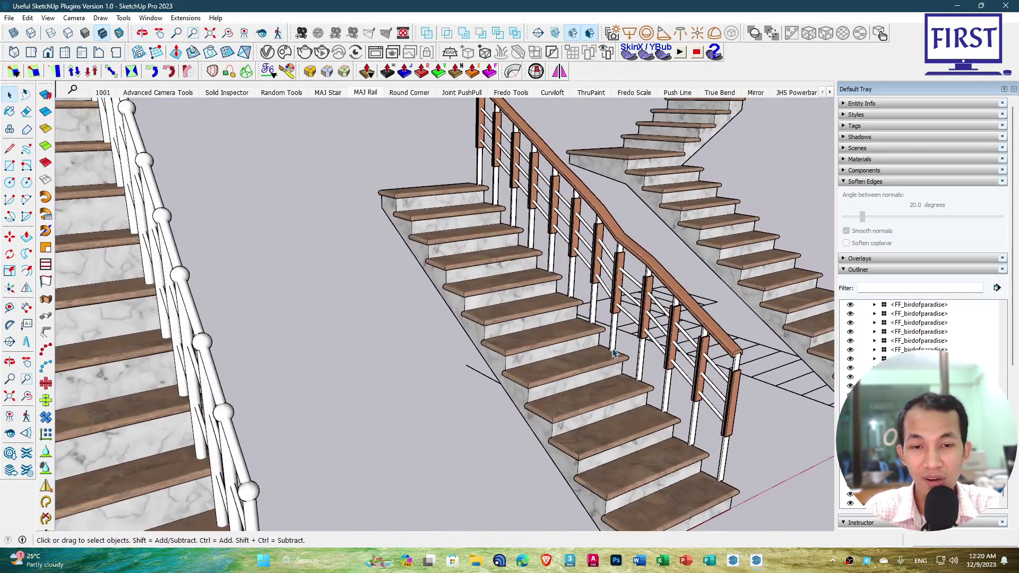
Step: Move the middle staircase's wooden rail group 3 inches along the red axis
scroll(641, 261, "down", 3)
mouse_move(640, 261)
middle_mouse_down()
mouse_move(626, 339)
mouse_move(575, 391)
mouse_move(539, 371)
mouse_move(439, 390)
middle_mouse_up()
left_click(629, 344)
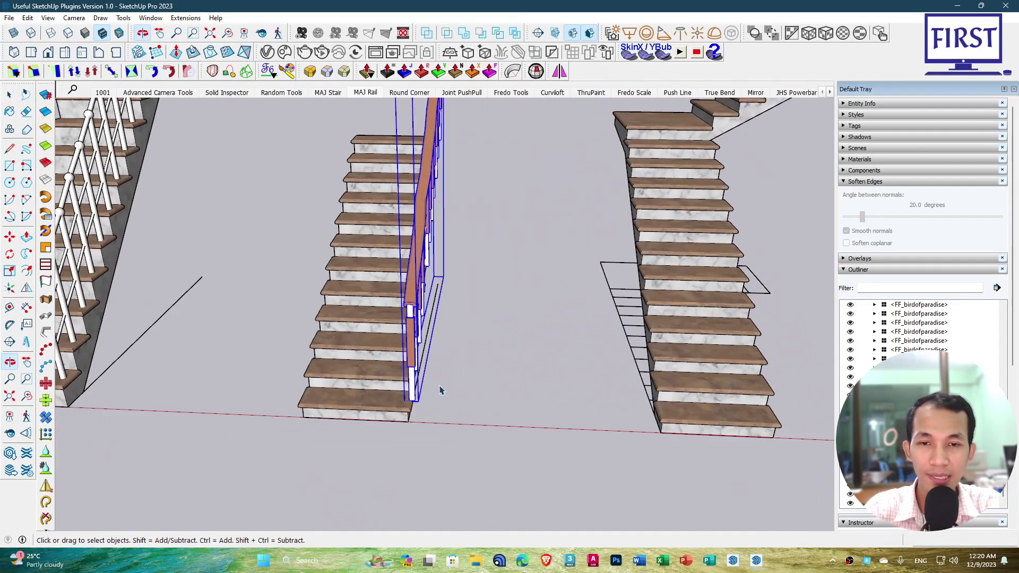
key("m")
left_click(482, 387)
left_click(498, 365)
key("space")
left_click(491, 341)
Step: Orbit the view round to face the spiral staircase
mouse_move(491, 341)
middle_mouse_down()
mouse_move(412, 394)
mouse_move(369, 358)
mouse_move(400, 364)
mouse_move(352, 295)
mouse_move(451, 345)
mouse_move(443, 333)
mouse_move(467, 339)
mouse_move(489, 325)
mouse_move(483, 409)
middle_mouse_up()
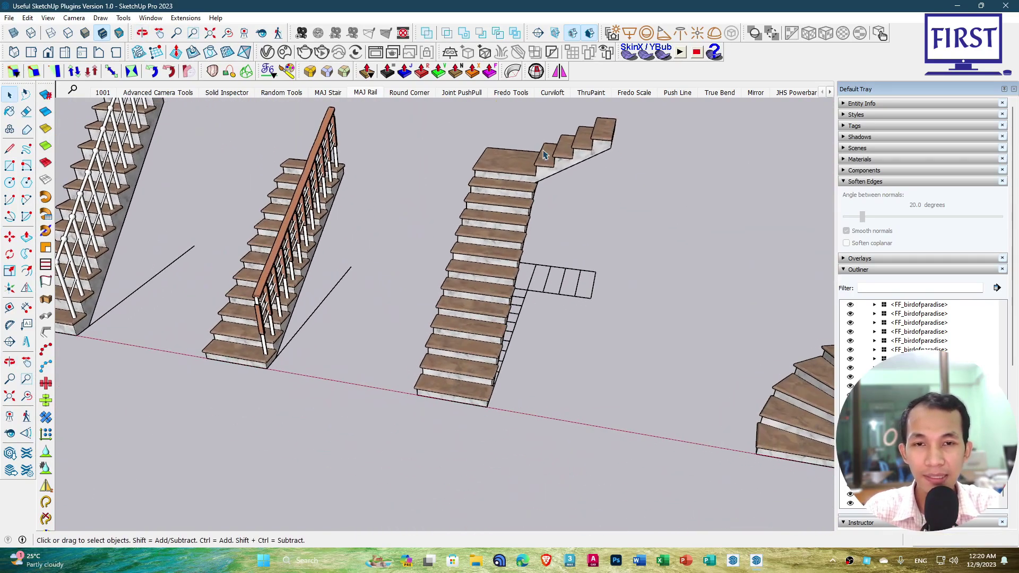
scroll(535, 291, "down", 3)
mouse_move(437, 278)
middle_mouse_down()
mouse_move(644, 359)
mouse_move(654, 314)
middle_mouse_up()
scroll(568, 331, "up", 2)
mouse_move(567, 332)
middle_mouse_down()
mouse_move(571, 345)
mouse_move(529, 325)
middle_mouse_up()
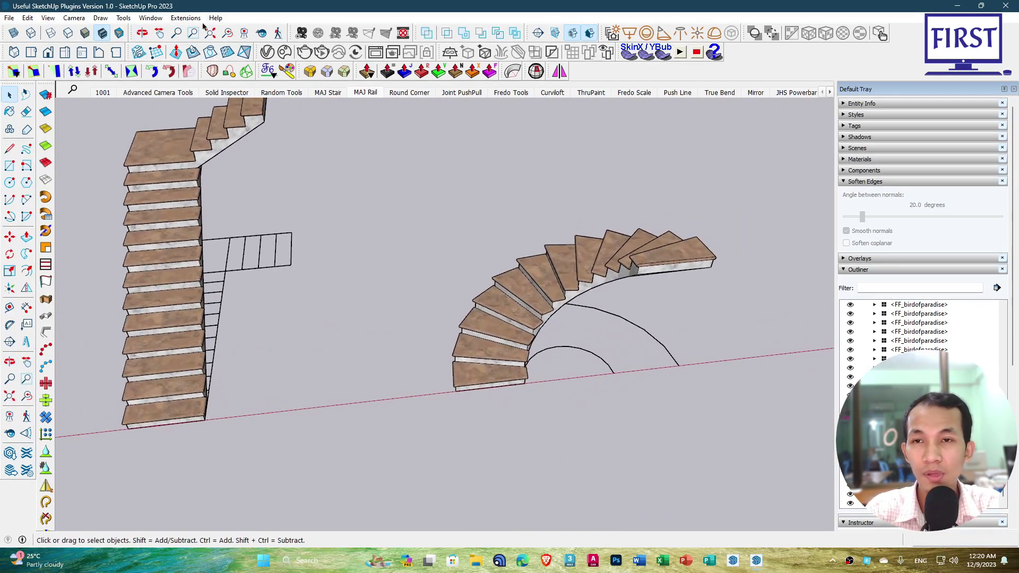
left_click(187, 19)
Step: Start the MAJ Rail plugin from Extensions and choose rail type C
left_click(187, 19)
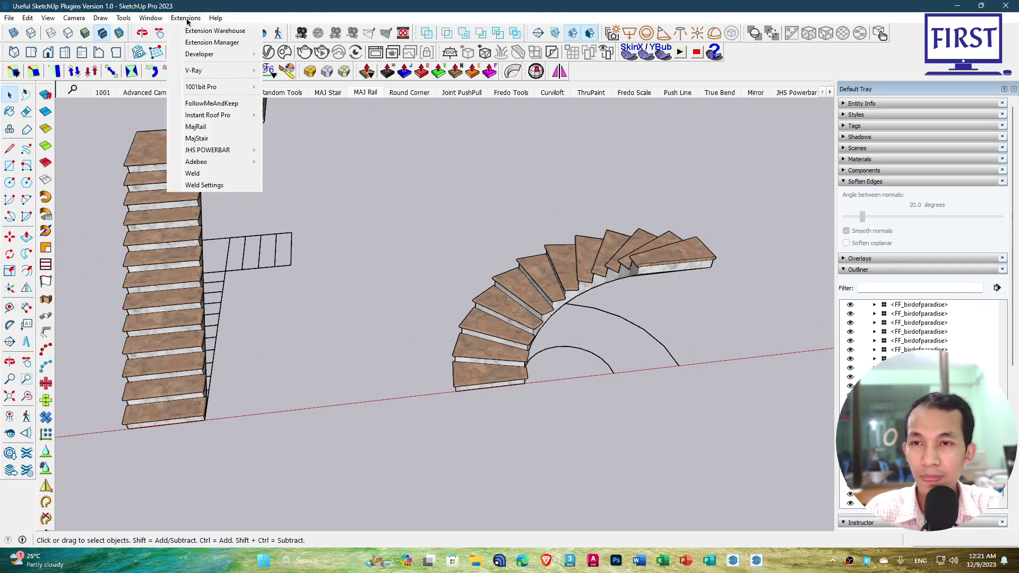
left_click(212, 129)
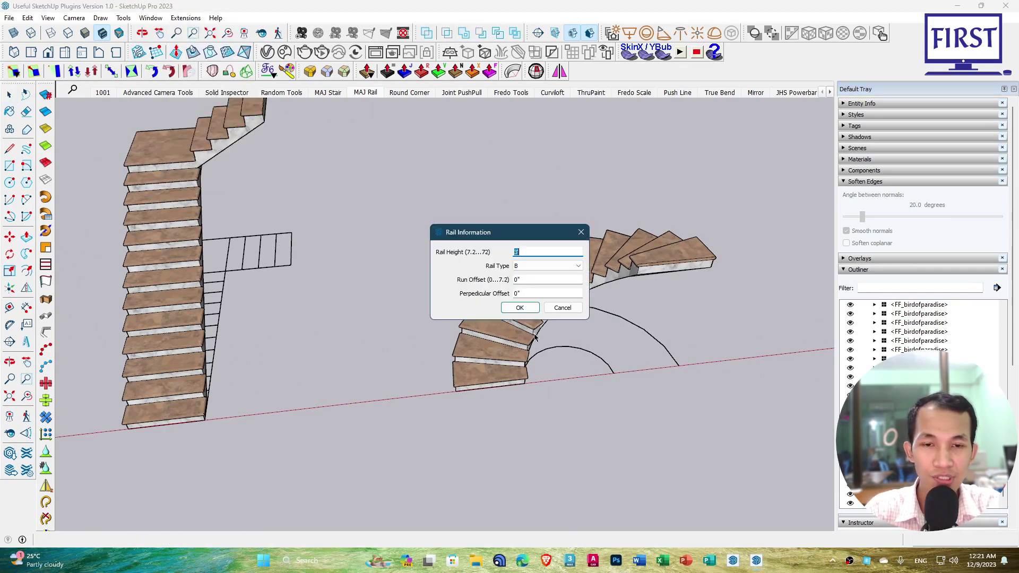
left_click(534, 266)
left_click(527, 288)
left_click(519, 307)
Step: Place the first three rail poles on the curved stair's bottom step edges
middle_click_drag(552, 391, 437, 363)
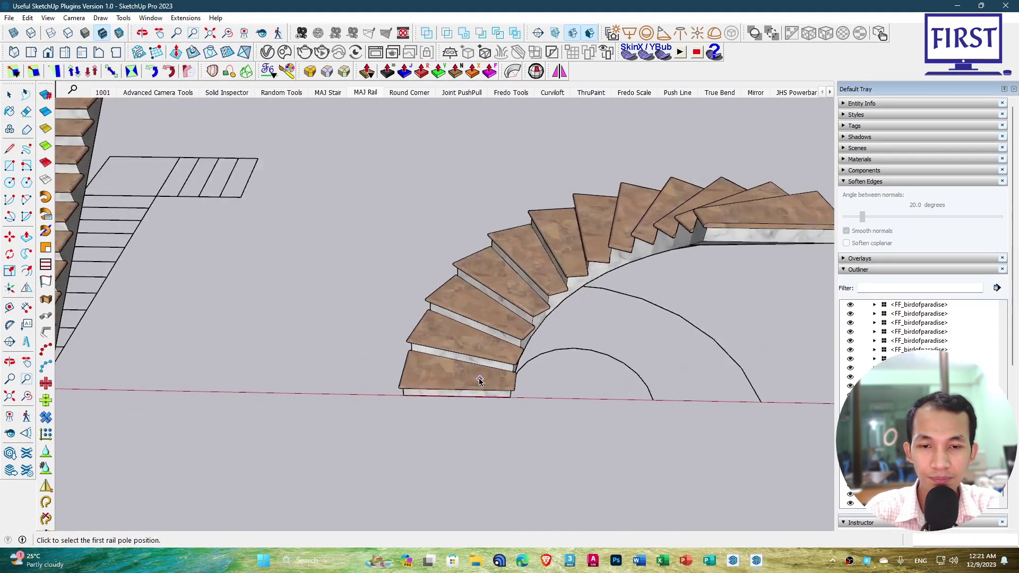
scroll(437, 363, "up", 2)
scroll(437, 364, "up", 1)
scroll(437, 364, "up", 2)
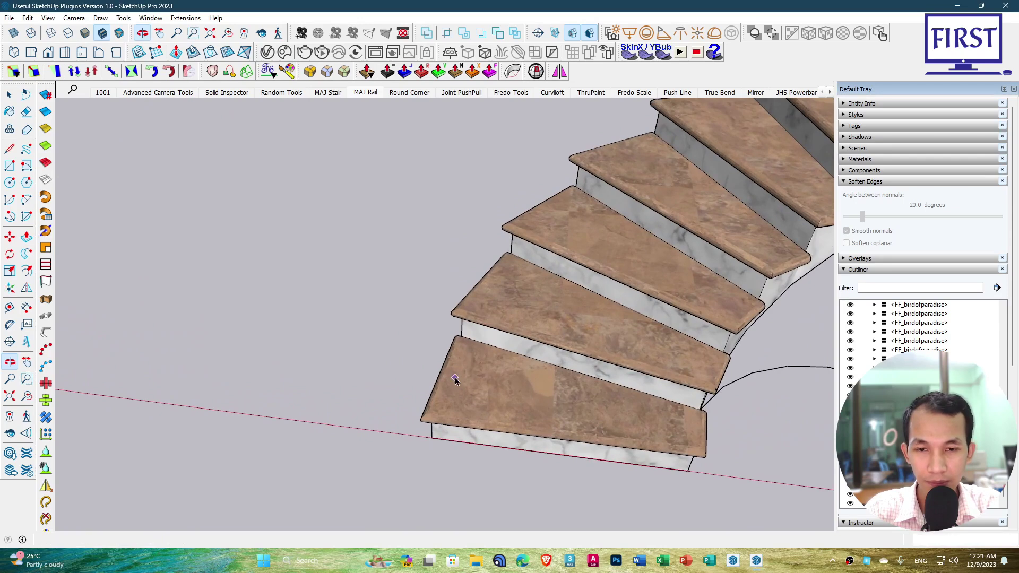
scroll(442, 382, "up", 2)
mouse_move(442, 382)
middle_mouse_down()
mouse_move(596, 357)
mouse_move(610, 348)
mouse_move(598, 333)
middle_mouse_up()
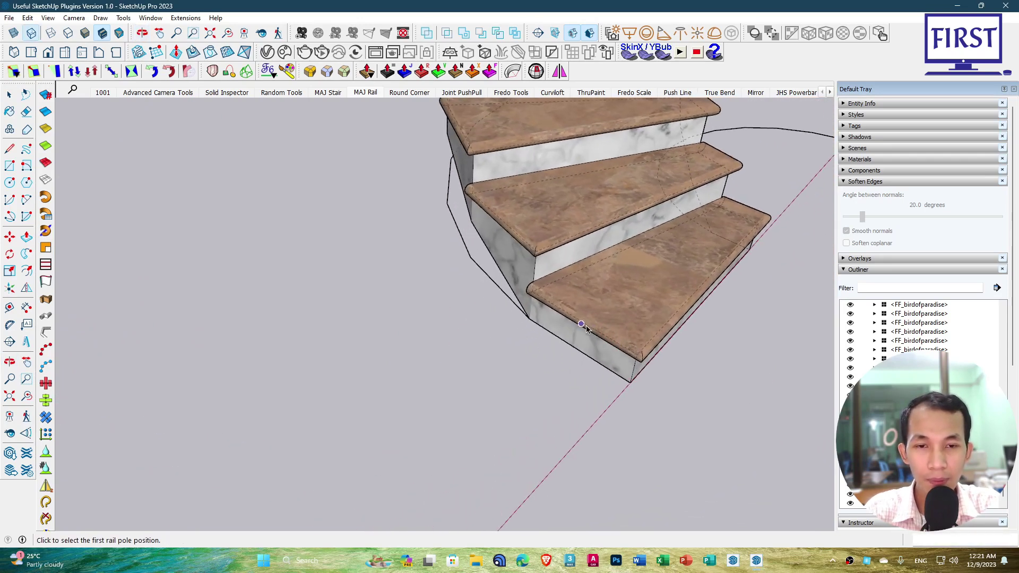
left_click(582, 324)
scroll(562, 321, "up", 2)
scroll(543, 320, "up", 1)
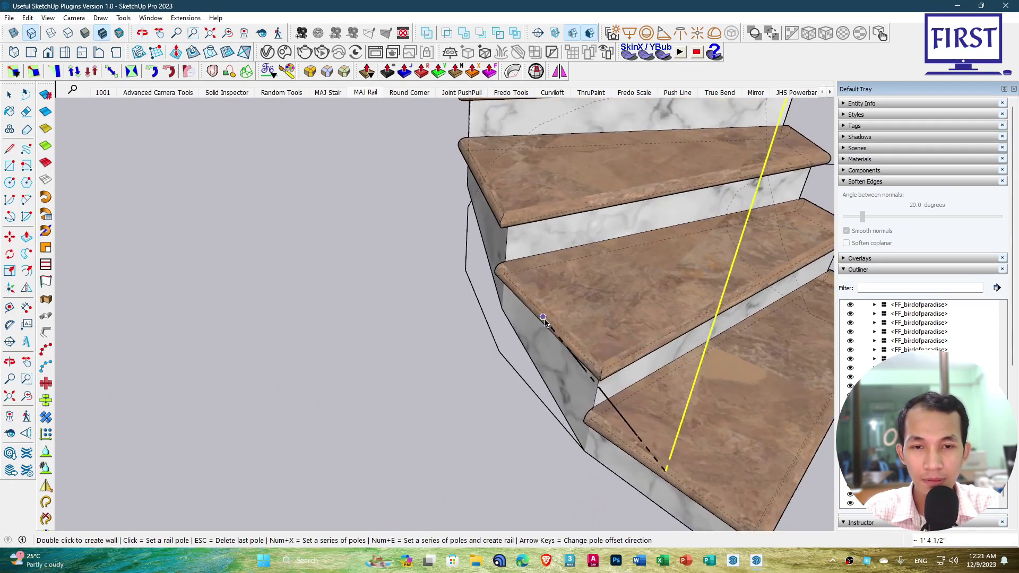
mouse_move(548, 321)
middle_mouse_down()
mouse_move(519, 234)
mouse_move(564, 364)
mouse_move(553, 348)
middle_mouse_up()
left_click(549, 343)
scroll(549, 342, "down", 3)
left_click(562, 319)
Step: Add more poles up the curved edge and double-click the last one to finish the handrail
mouse_move(562, 318)
middle_mouse_down()
mouse_move(765, 386)
mouse_move(693, 421)
middle_mouse_up()
scroll(629, 407, "up", 2)
left_click(615, 396)
mouse_move(615, 397)
middle_mouse_down()
mouse_move(611, 416)
mouse_move(586, 380)
middle_mouse_up()
left_click(585, 378)
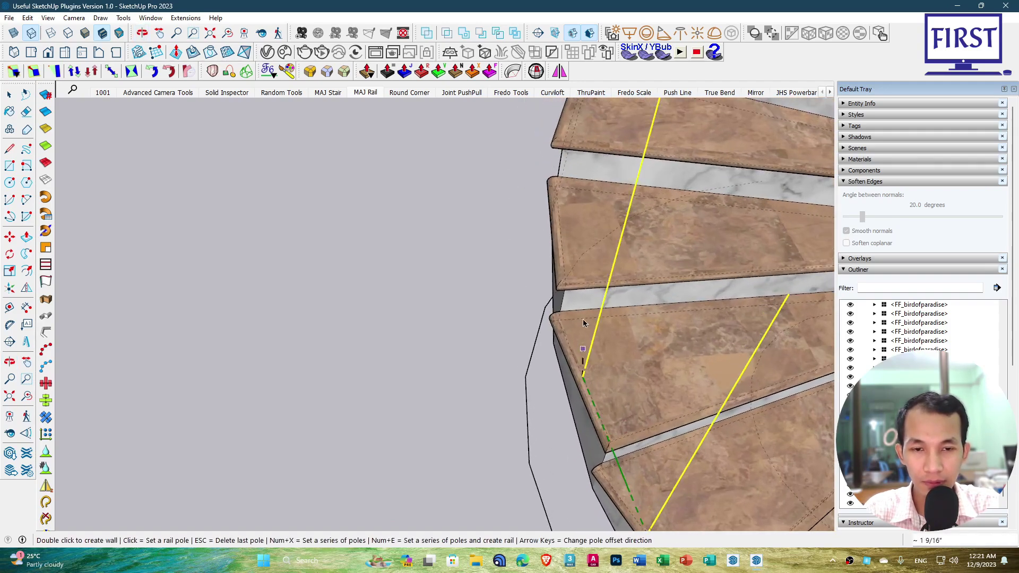
middle_click_drag(583, 322, 596, 390)
mouse_move(581, 357)
middle_mouse_down()
mouse_move(680, 391)
mouse_move(684, 347)
middle_mouse_up()
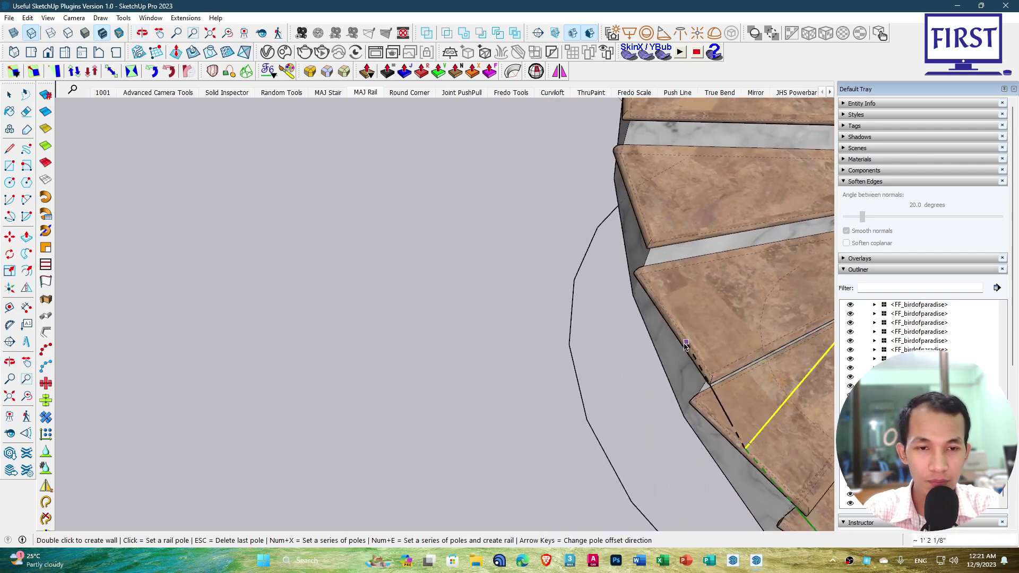
middle_click_drag(666, 285, 682, 328)
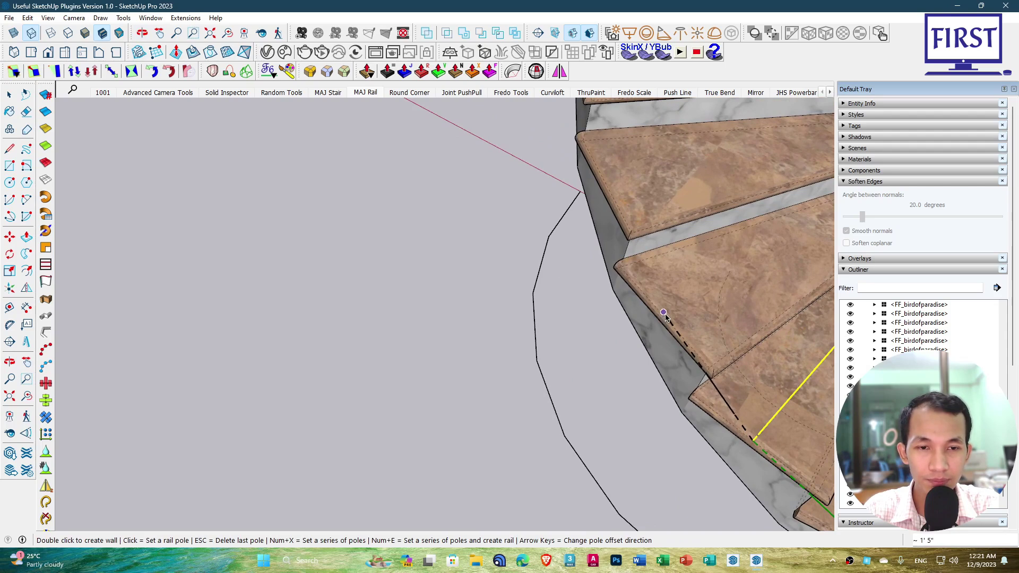
scroll(664, 317, "up", 1)
scroll(666, 320, "up", 1)
mouse_move(658, 315)
middle_mouse_down()
mouse_move(632, 380)
mouse_move(674, 323)
mouse_move(653, 255)
mouse_move(694, 386)
mouse_move(698, 324)
middle_mouse_up()
middle_click_drag(698, 273, 652, 422)
mouse_move(652, 374)
middle_mouse_down()
mouse_move(637, 352)
mouse_move(718, 375)
mouse_move(652, 325)
mouse_move(624, 344)
middle_mouse_up()
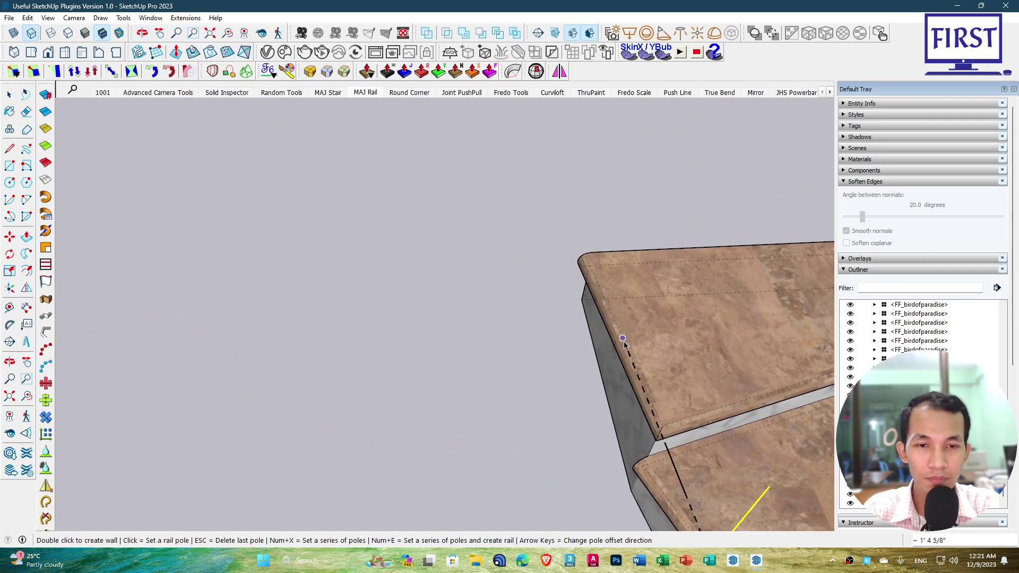
left_click(623, 340)
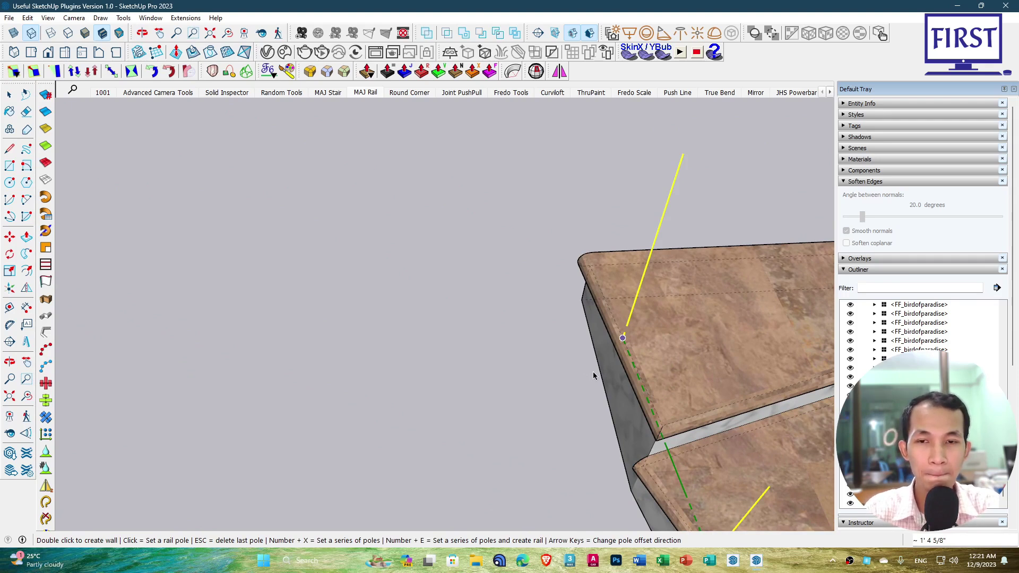
double_click(560, 285)
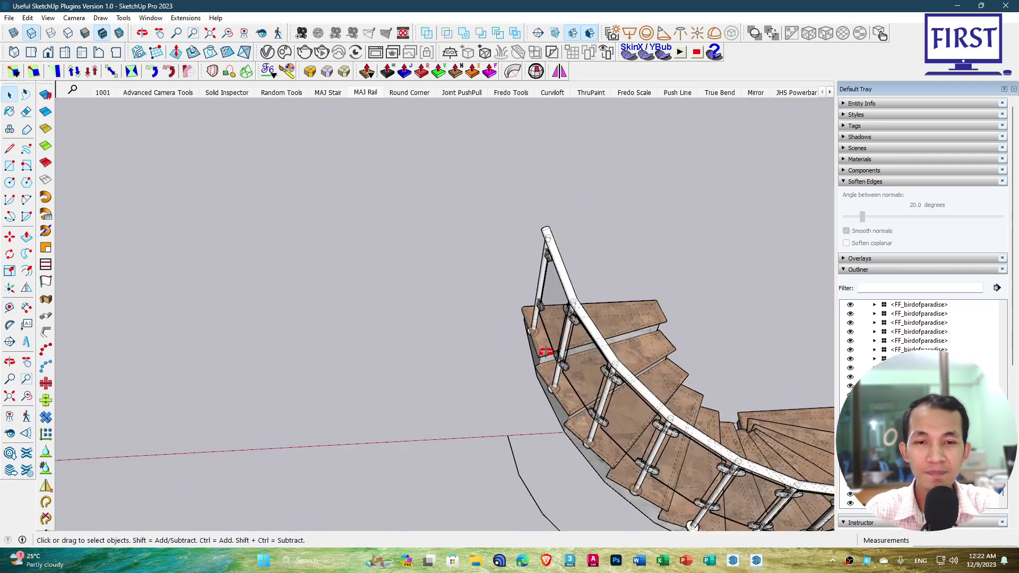
Step: Raise the curved stair's railing along blue so the post bases sit on the treads
scroll(549, 356, "down", 3)
mouse_move(549, 356)
middle_mouse_down()
mouse_move(646, 349)
mouse_move(503, 349)
mouse_move(573, 354)
mouse_move(609, 320)
mouse_move(548, 364)
mouse_move(546, 352)
mouse_move(566, 358)
mouse_move(549, 361)
middle_mouse_up()
scroll(567, 347, "up", 3)
scroll(560, 354, "up", 5)
left_click(549, 360)
scroll(549, 360, "up", 2)
scroll(557, 374, "up", 2)
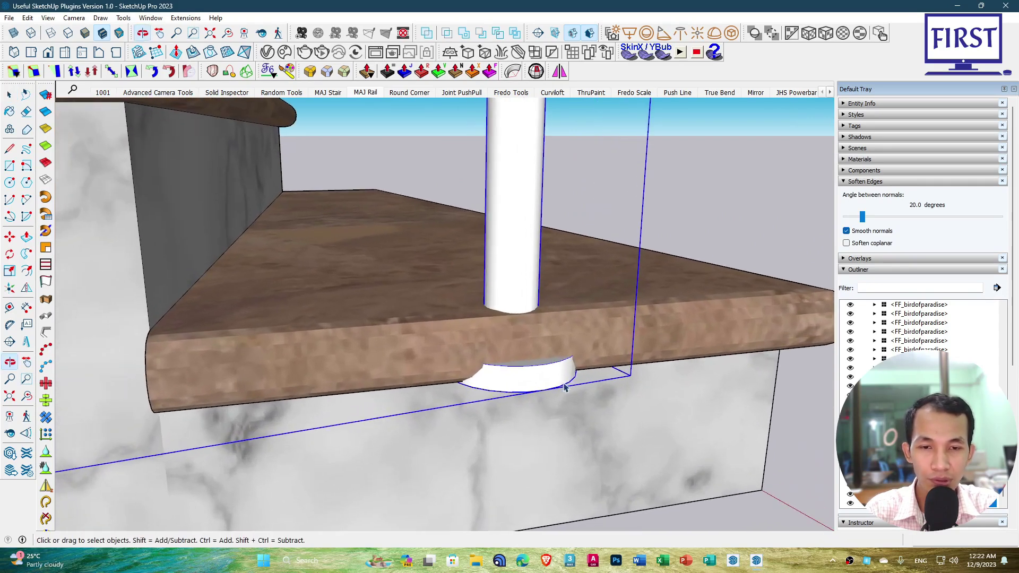
scroll(554, 388, "up", 1)
key("m")
left_click(541, 392)
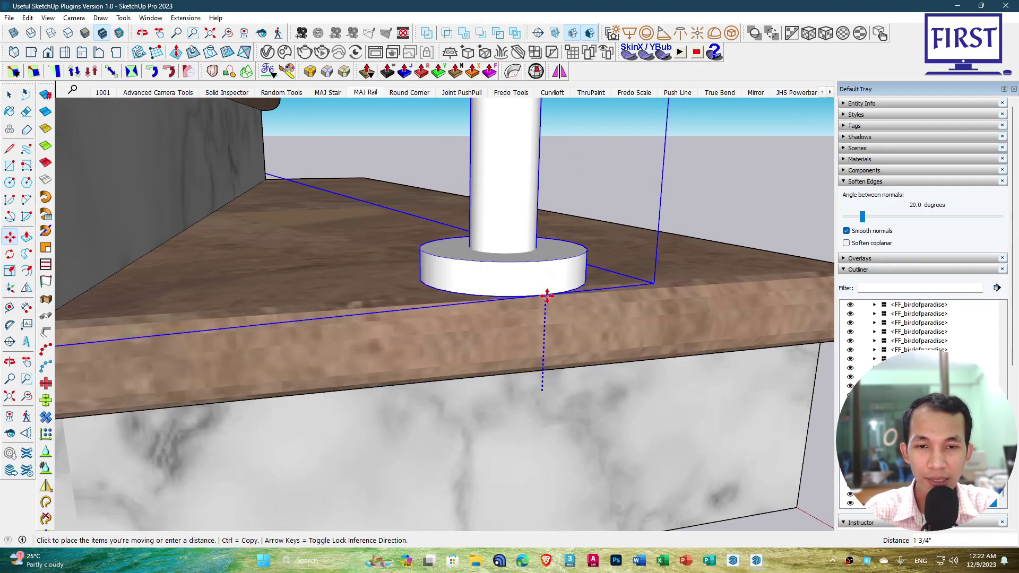
left_click(608, 278)
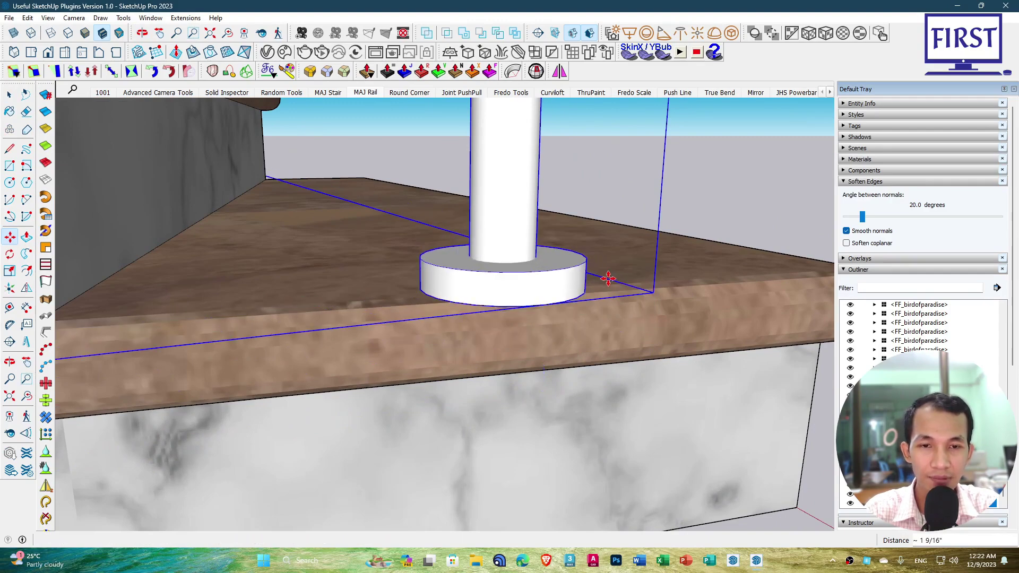
Step: Move the curved stair's railing a further 3 inches sideways
mouse_move(607, 278)
middle_mouse_down()
mouse_move(483, 404)
mouse_move(425, 435)
middle_mouse_up()
scroll(484, 405, "down", 3)
key("m")
left_click(425, 427)
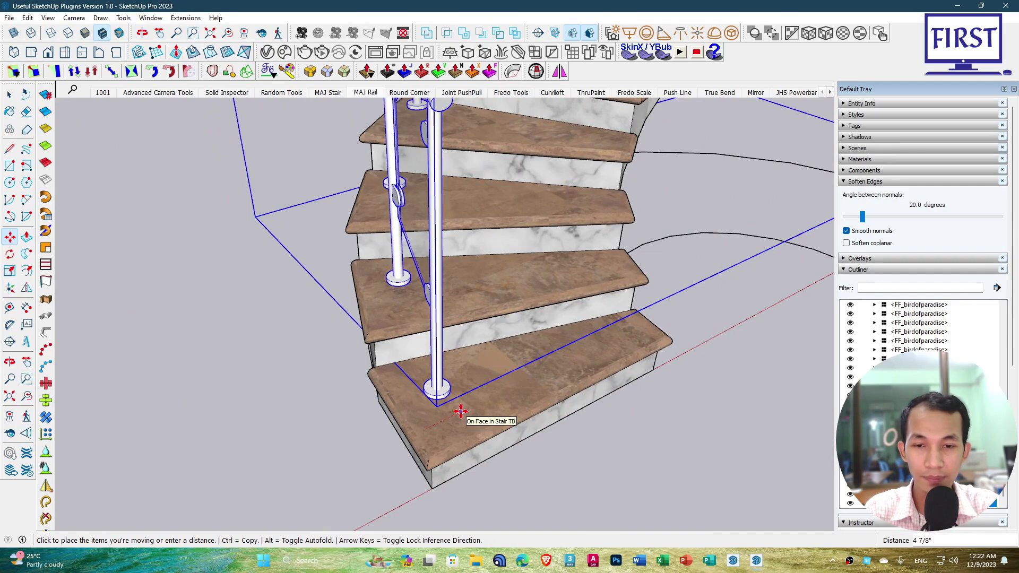
key("Return")
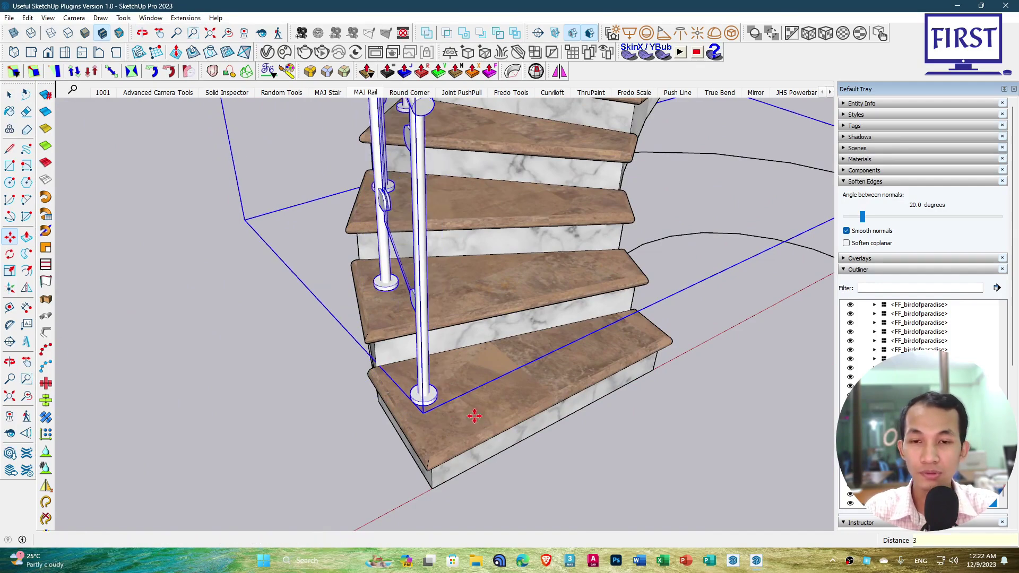
mouse_move(455, 409)
middle_mouse_down()
mouse_move(628, 372)
mouse_move(646, 306)
mouse_move(560, 375)
middle_mouse_up()
key("s")
Step: Scale the curved staircase group down slightly along the red and green directions
left_click_drag(563, 356, 552, 352)
left_click(551, 351)
middle_click_drag(552, 351, 477, 309)
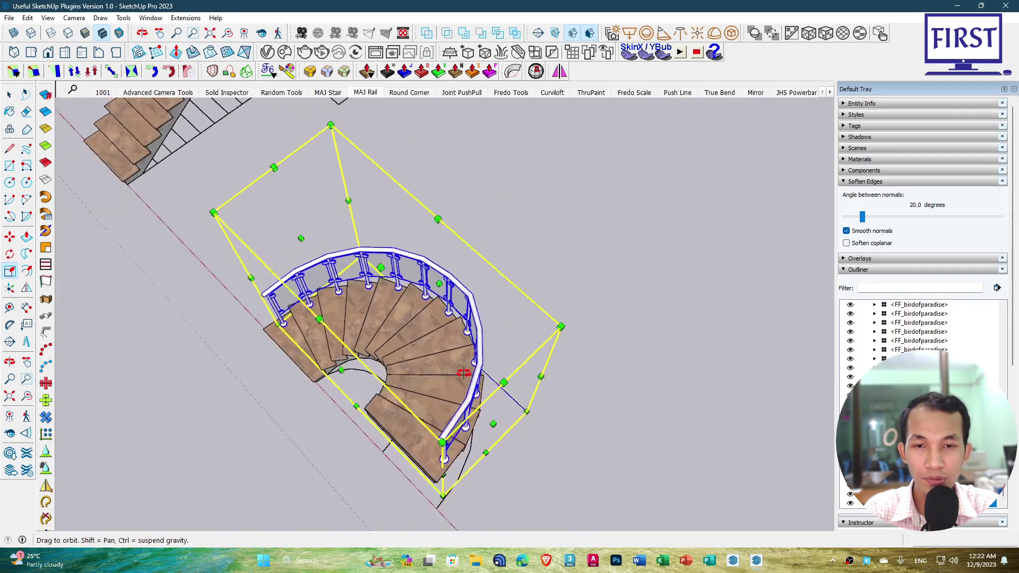
left_click_drag(432, 293, 426, 297)
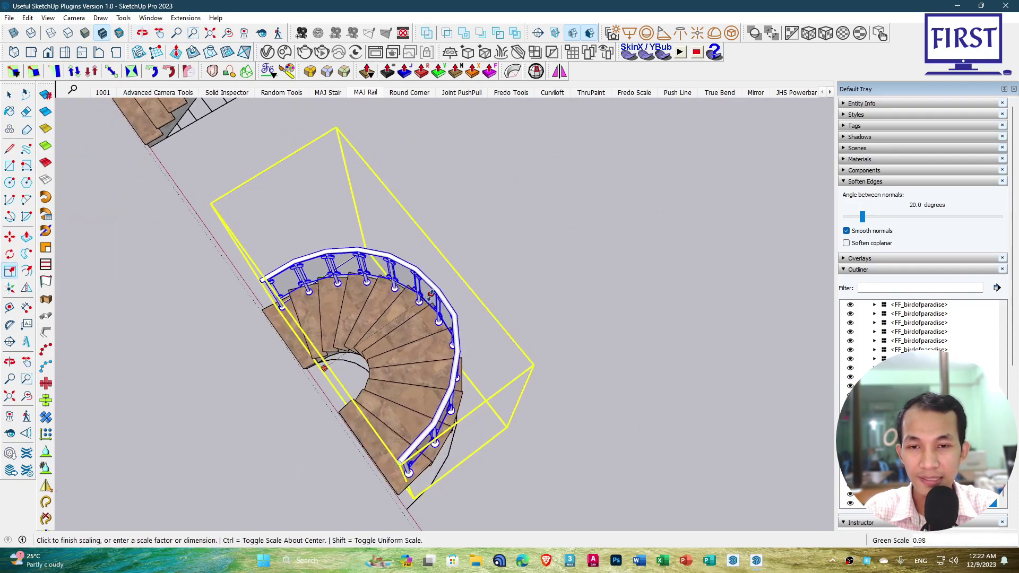
left_click(426, 296)
mouse_move(561, 312)
middle_mouse_down()
mouse_move(501, 267)
mouse_move(566, 380)
mouse_move(753, 286)
mouse_move(559, 301)
mouse_move(594, 339)
middle_mouse_up()
Step: Pan toward the box and switch to the Round Corner scene
scroll(565, 380, "up", 3)
scroll(598, 344, "down", 3)
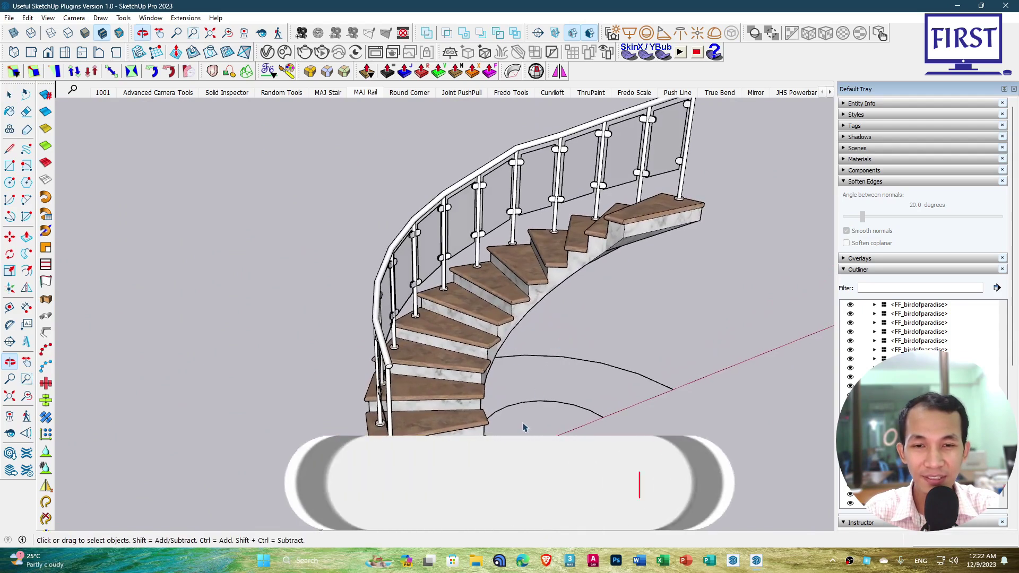
scroll(633, 283, "down", 3)
scroll(633, 283, "down", 3)
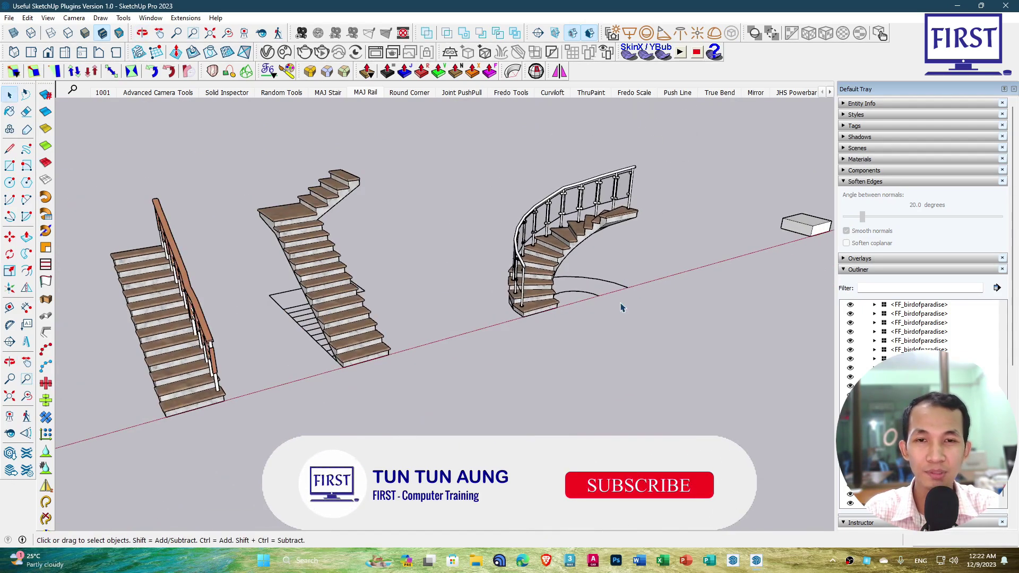
middle_click_drag(621, 302, 541, 303, "shift")
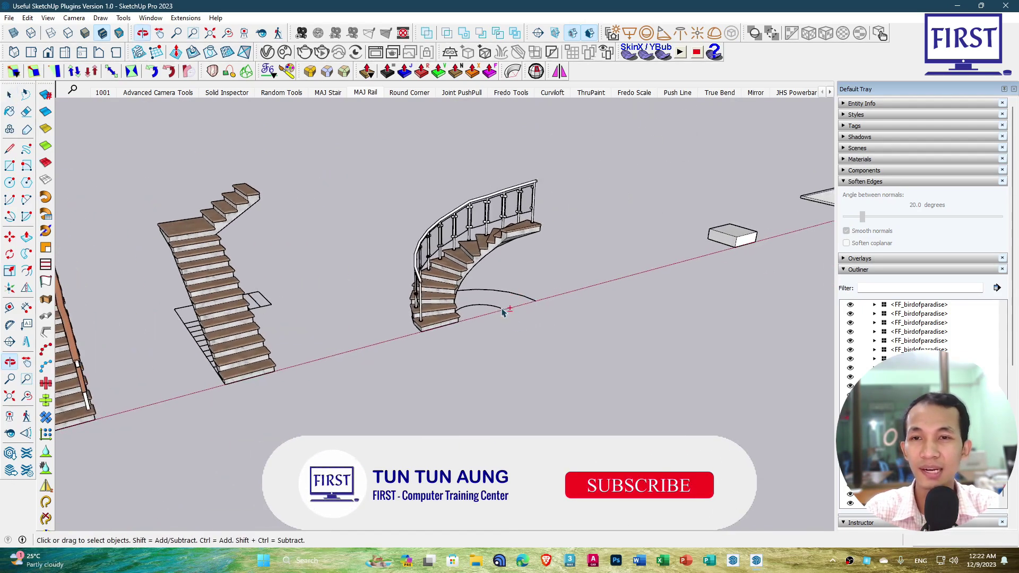
left_click(332, 95)
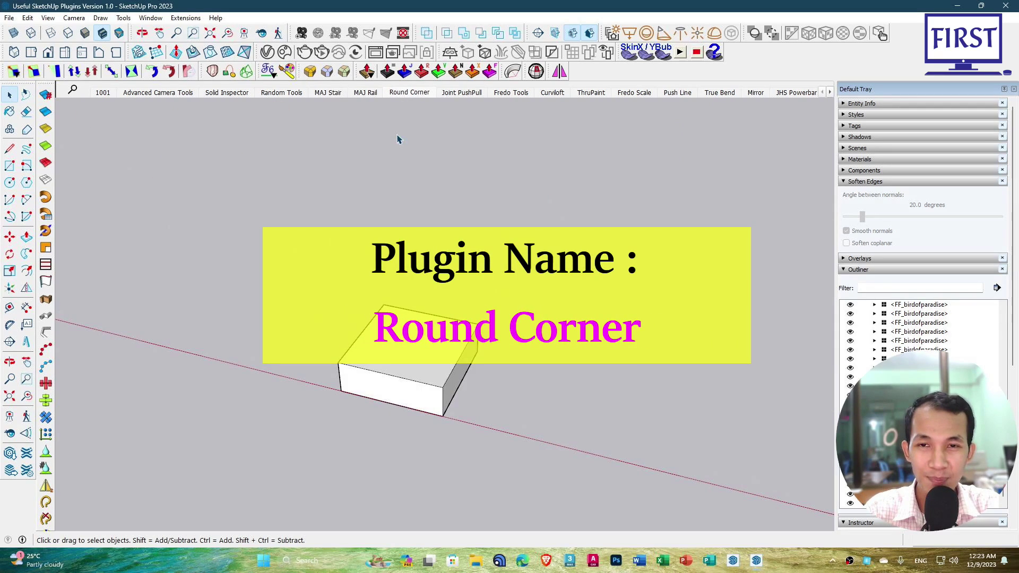
Step: Drag the Round Corner toolbar out of the docked row as a floating palette
scroll(432, 404, "up", 2)
scroll(465, 333, "up", 2)
scroll(472, 343, "up", 1)
mouse_move(472, 343)
middle_mouse_down()
mouse_move(471, 352)
mouse_move(462, 344)
mouse_move(474, 355)
middle_mouse_up()
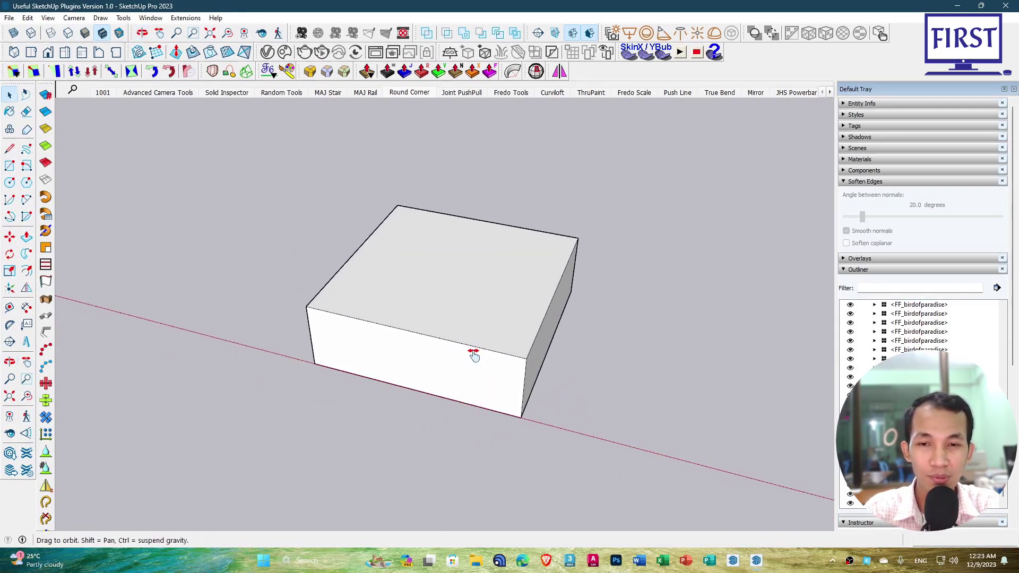
mouse_move(298, 70)
left_mouse_down()
mouse_move(583, 212)
mouse_move(610, 200)
mouse_move(611, 184)
left_mouse_up()
mouse_move(541, 292)
middle_mouse_down()
mouse_move(504, 319)
mouse_move(514, 324)
mouse_move(584, 221)
middle_mouse_up()
left_click_drag(602, 173, 597, 169)
mouse_move(571, 205)
middle_mouse_down()
mouse_move(541, 276)
mouse_move(518, 291)
mouse_move(573, 300)
middle_mouse_up()
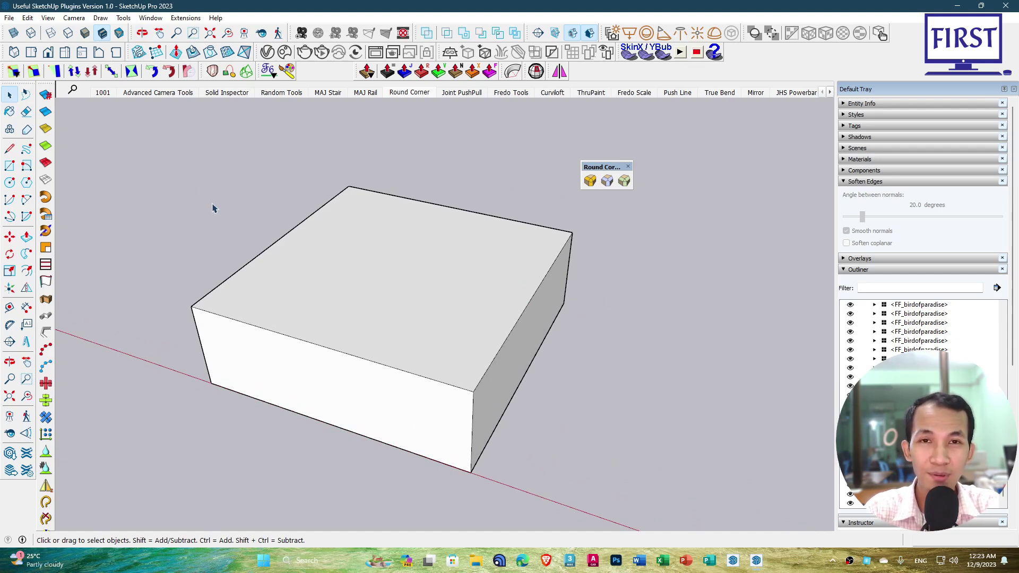
Step: Fine-tune the floating Round Corner palette's position above the box
mouse_move(239, 211)
middle_mouse_down()
mouse_move(325, 255)
mouse_move(471, 167)
middle_mouse_up()
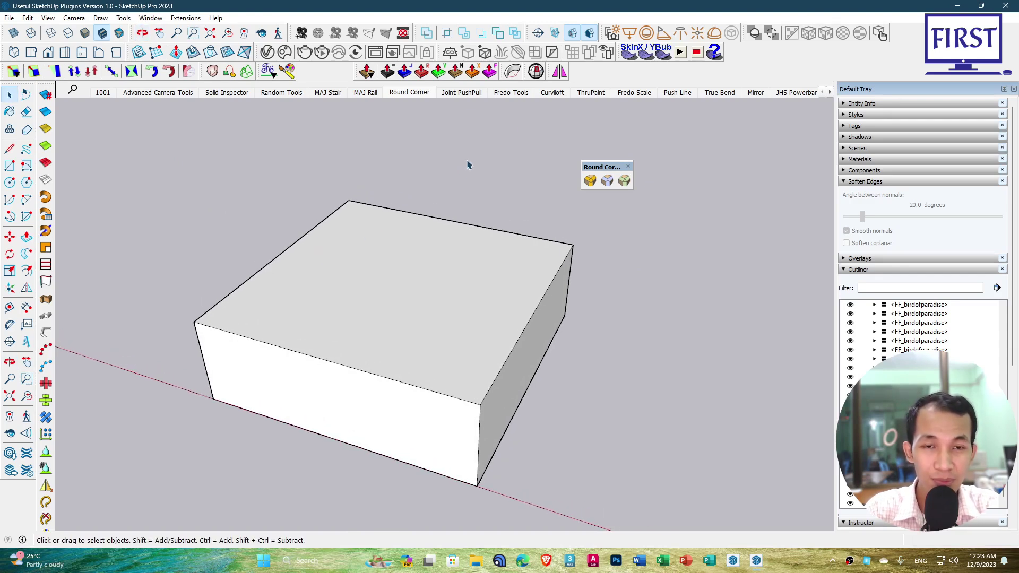
left_click_drag(592, 167, 580, 156)
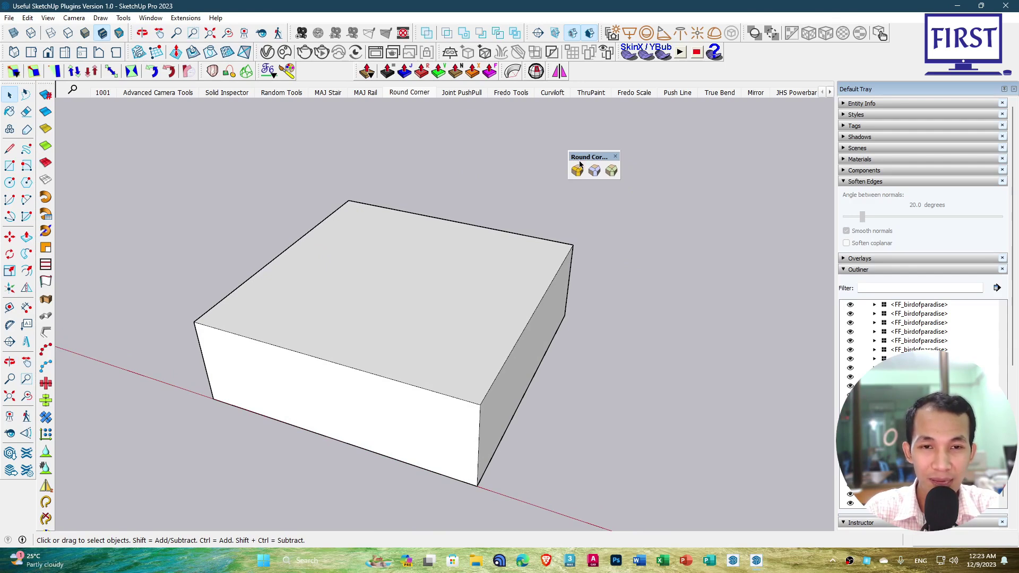
left_click_drag(580, 165, 575, 163)
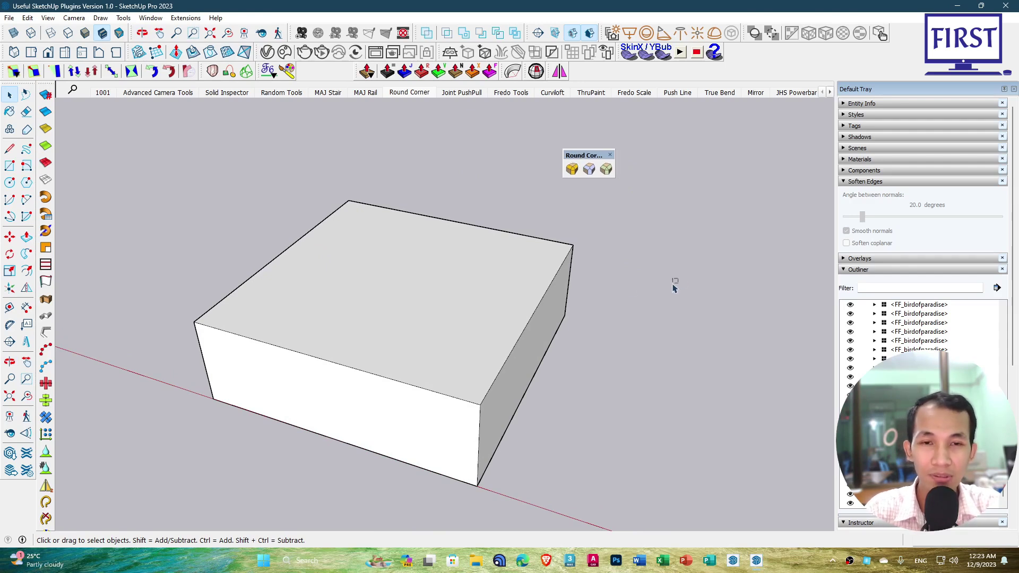
middle_click_drag(674, 288, 703, 266, "shift")
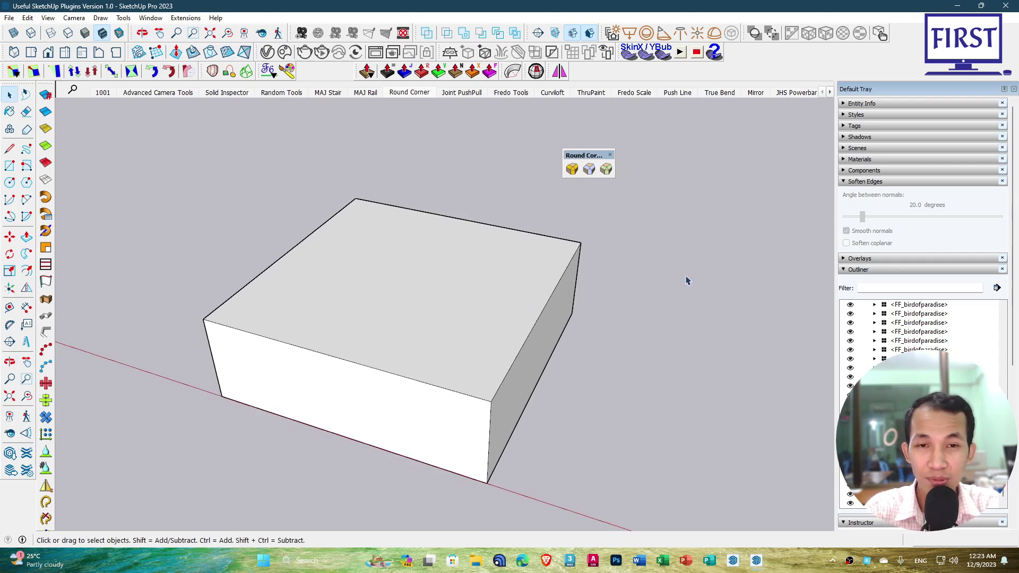
left_click_drag(586, 155, 573, 147)
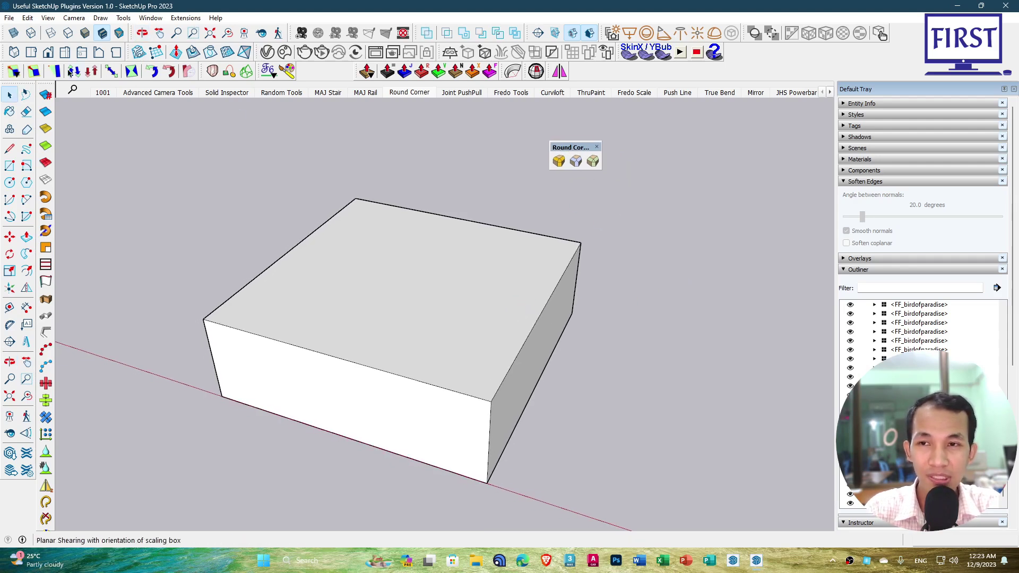
middle_click_drag(627, 283, 567, 211)
mouse_move(543, 285)
middle_mouse_down()
mouse_move(537, 316)
mouse_move(546, 323)
mouse_move(511, 330)
mouse_move(508, 347)
mouse_move(477, 316)
mouse_move(537, 228)
middle_mouse_up()
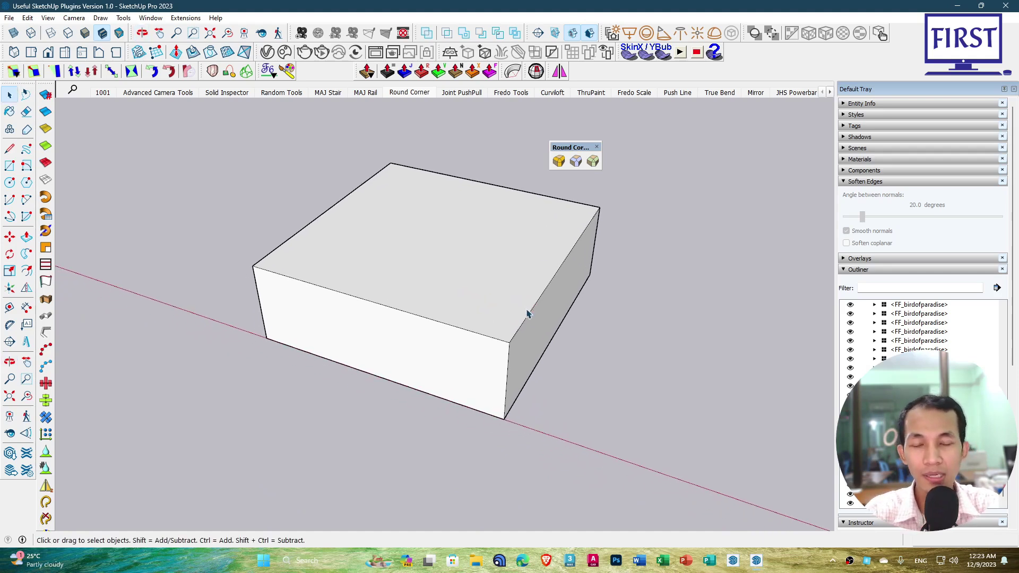
scroll(527, 317, "up", 2)
mouse_move(521, 321)
middle_mouse_down()
mouse_move(523, 337)
mouse_move(529, 325)
middle_mouse_up()
Step: Select a vertical corner edge of the box, then clear the selection
left_click(528, 325)
left_click(611, 358)
scroll(610, 356, "down", 2)
middle_click_drag(610, 356, 520, 347)
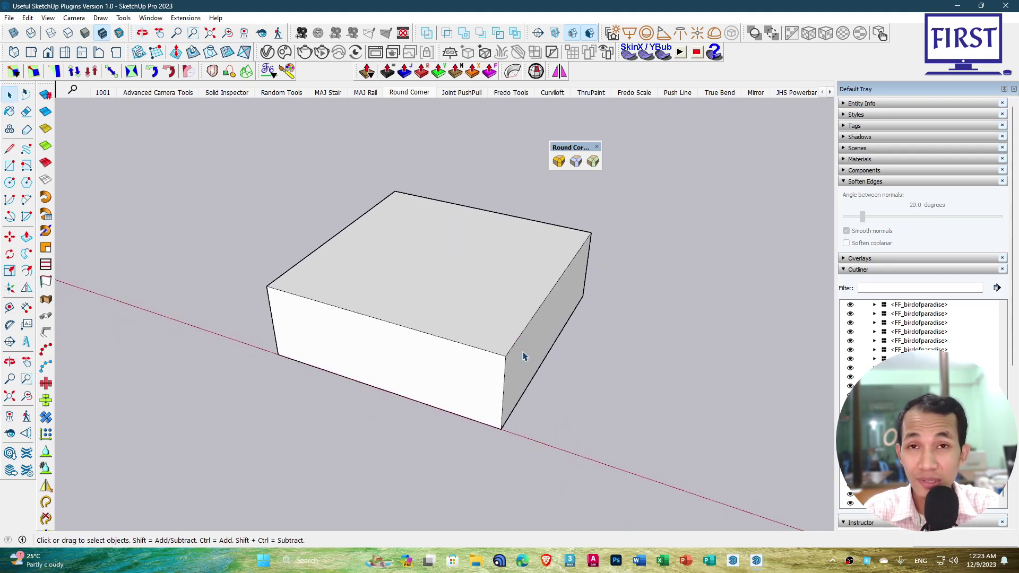
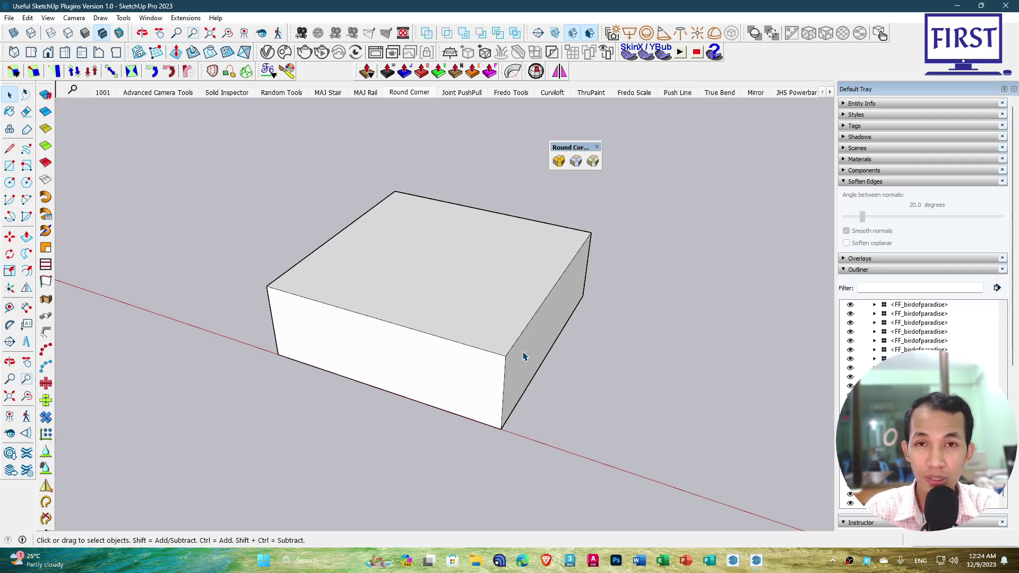
Step: Select the box's top face together with its edges
scroll(518, 340, "up", 2)
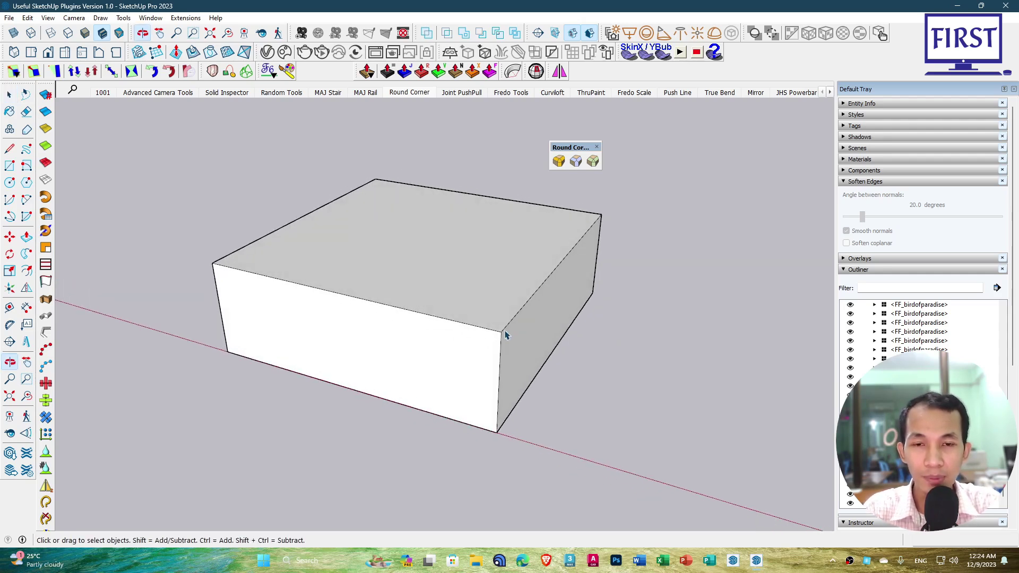
scroll(471, 291, "up", 2)
scroll(472, 291, "down", 1)
left_click(472, 291)
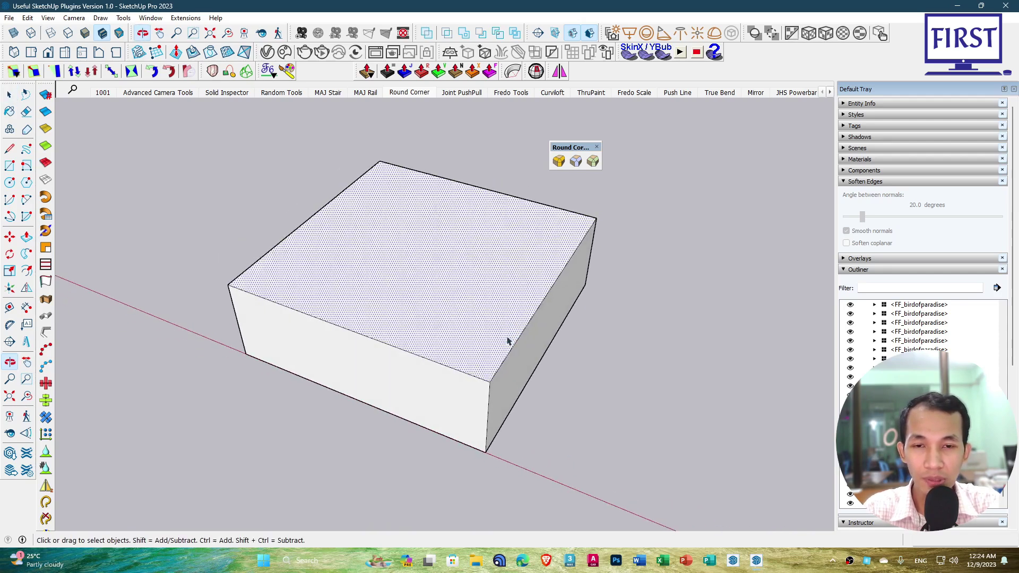
middle_click_drag(599, 242, 484, 325)
left_click(482, 314)
double_click(481, 301)
mouse_move(499, 323)
middle_mouse_down()
mouse_move(488, 312)
mouse_move(500, 316)
mouse_move(516, 284)
middle_mouse_up()
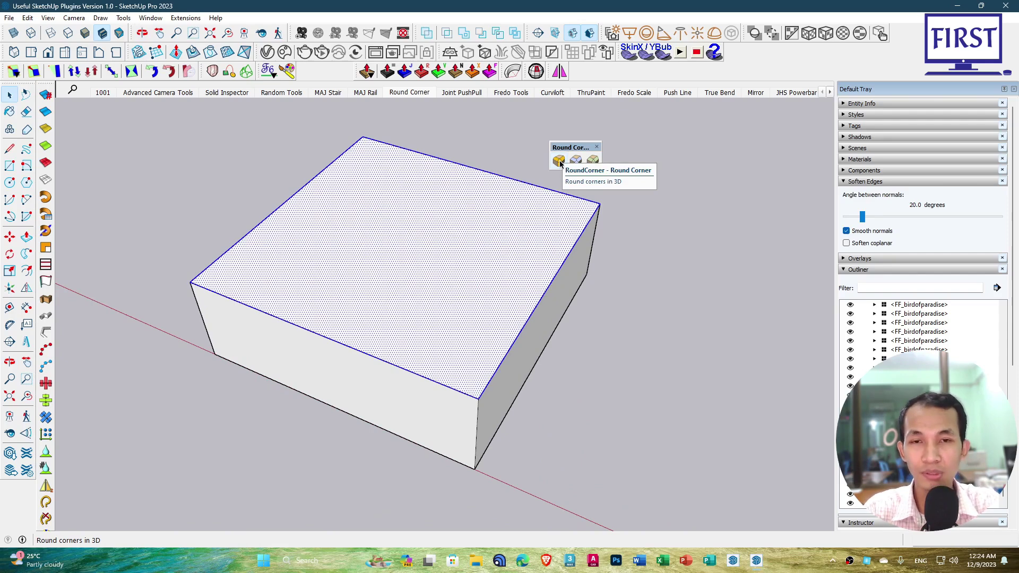
Step: Round the top edges with Round Corner at 1 1/2" offset and 6 segments
left_click(559, 163)
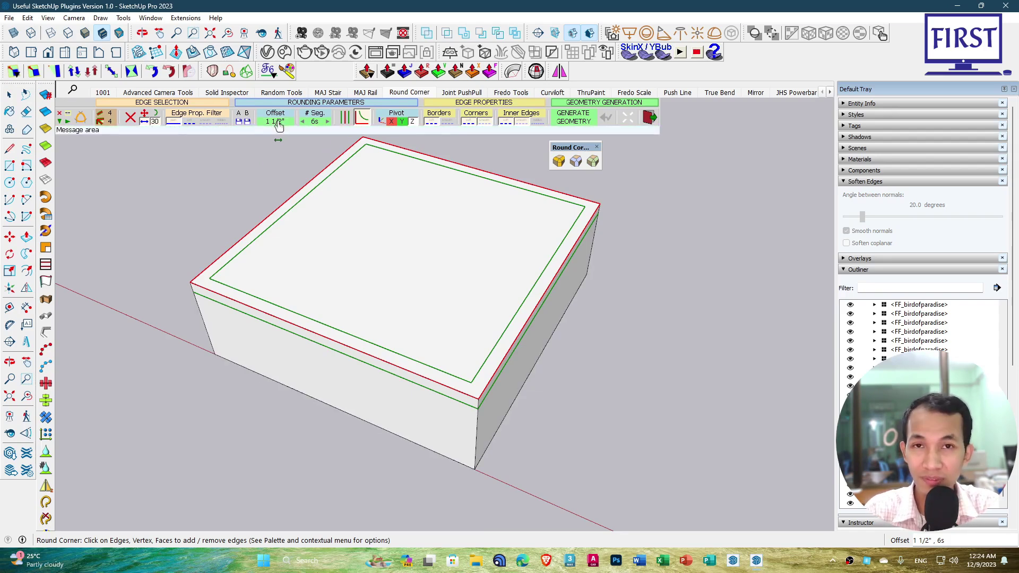
middle_click_drag(277, 136, 465, 362)
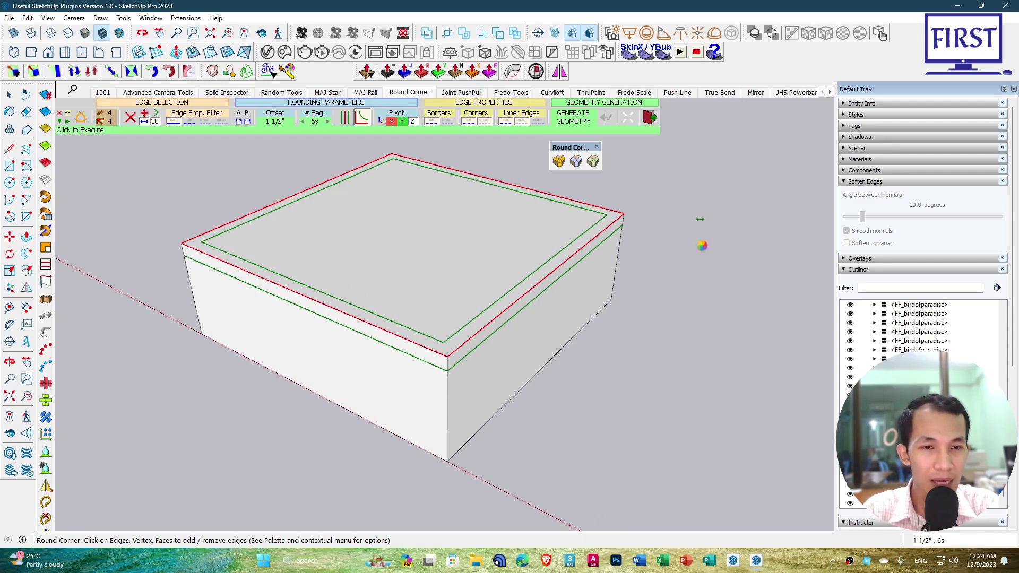
left_click(706, 272)
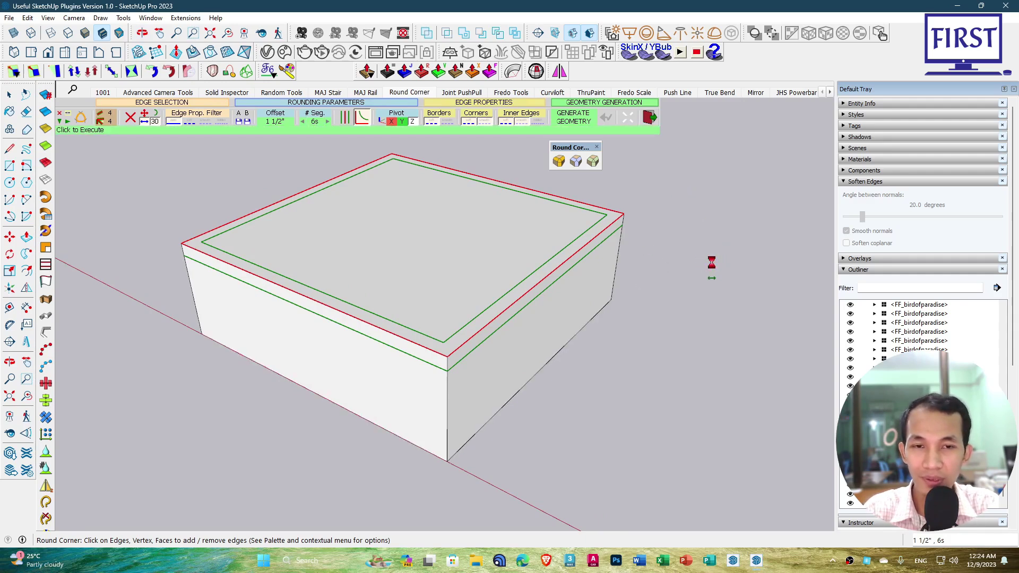
mouse_move(670, 286)
middle_mouse_down()
mouse_move(609, 359)
mouse_move(389, 257)
mouse_move(377, 228)
mouse_move(300, 275)
mouse_move(520, 344)
mouse_move(411, 305)
mouse_move(527, 334)
mouse_move(484, 360)
mouse_move(511, 337)
mouse_move(534, 352)
middle_mouse_up()
key("space")
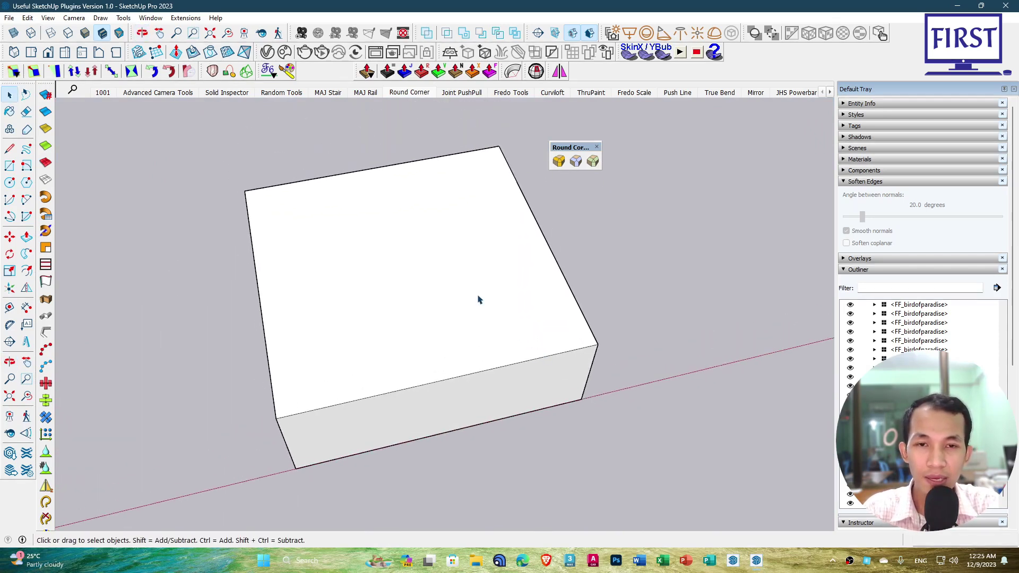
Step: Apply Sharp Corner to the top face's edges with a 2" offset
left_click(511, 318)
middle_click_drag(511, 319, 563, 182)
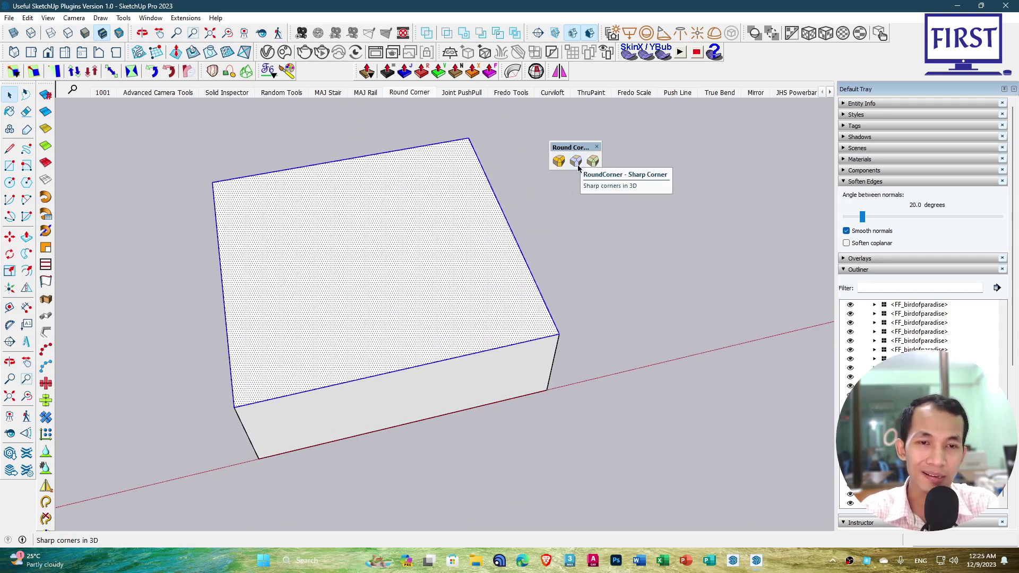
mouse_move(631, 209)
middle_mouse_down()
mouse_move(472, 314)
mouse_move(497, 282)
middle_mouse_up()
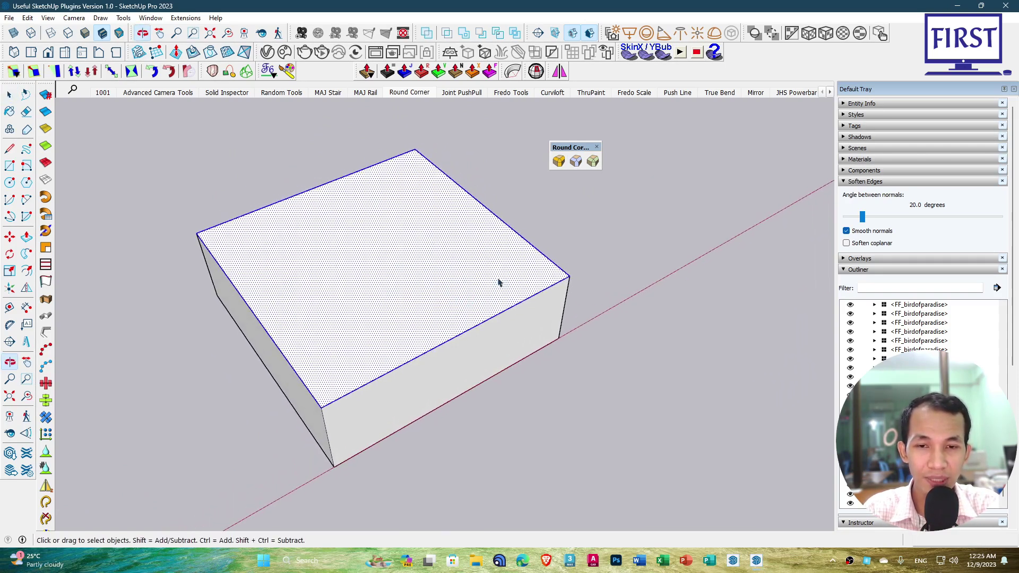
left_click(577, 163)
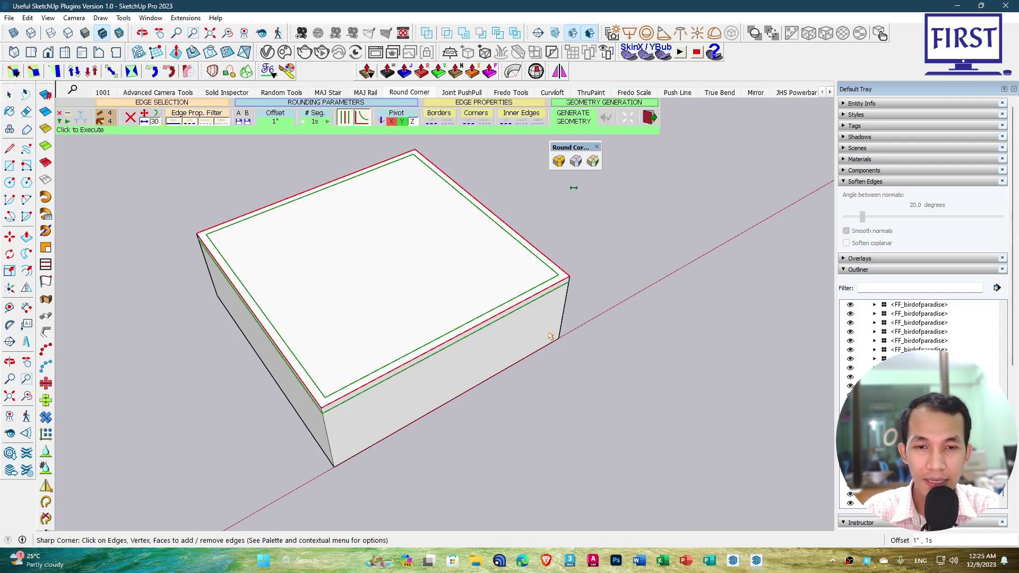
left_click(274, 124)
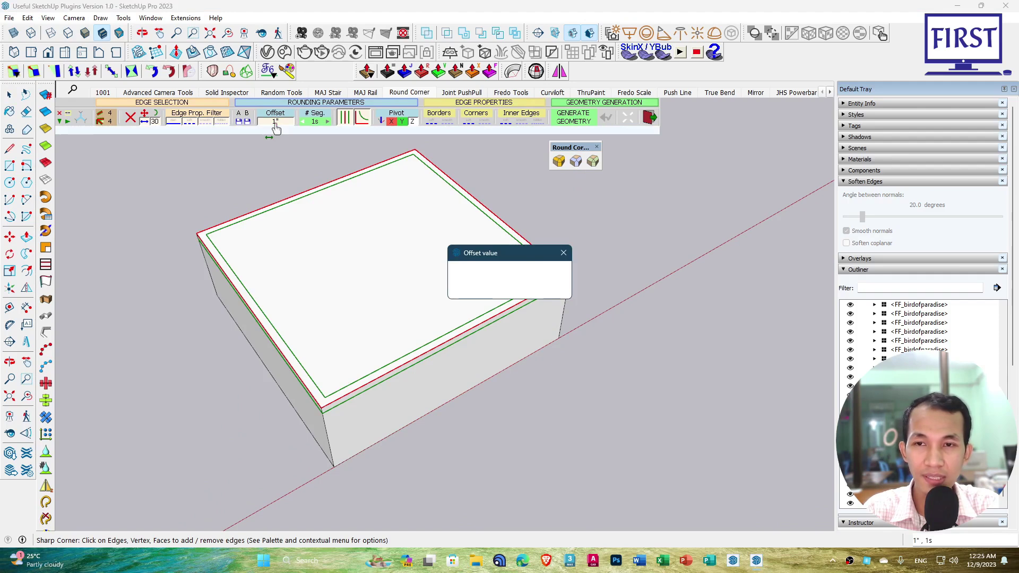
type("2")
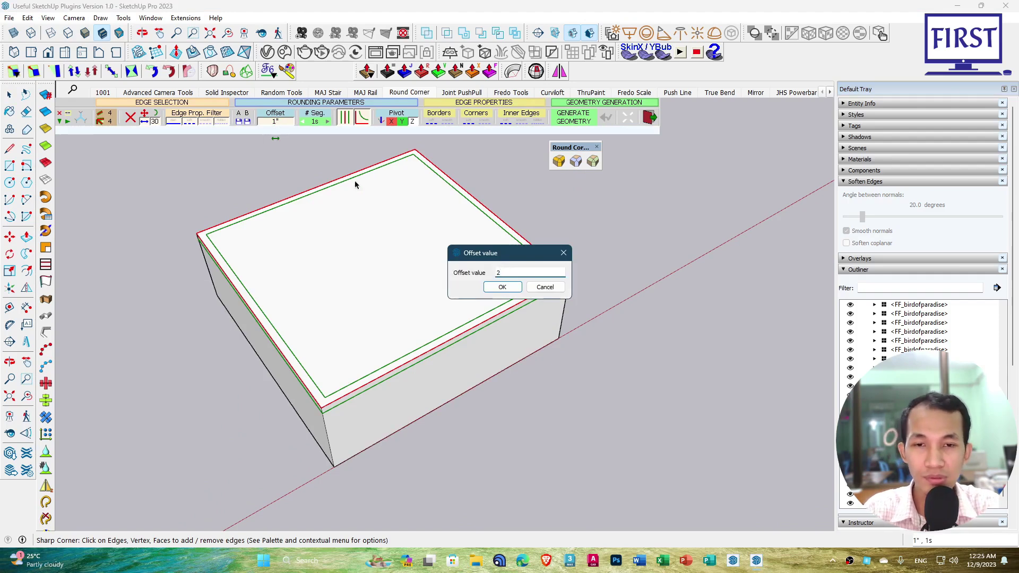
left_click(501, 286)
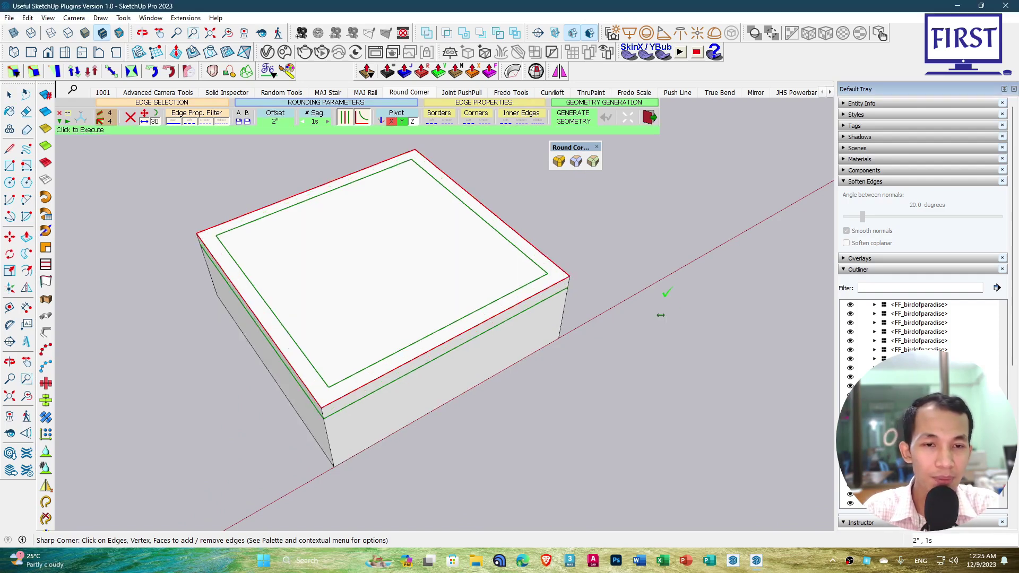
middle_click_drag(662, 289, 528, 323)
mouse_move(655, 298)
middle_mouse_down()
mouse_move(502, 348)
mouse_move(336, 352)
mouse_move(602, 304)
mouse_move(766, 316)
mouse_move(676, 345)
mouse_move(454, 325)
mouse_move(551, 341)
mouse_move(467, 346)
mouse_move(596, 336)
mouse_move(525, 305)
mouse_move(422, 329)
mouse_move(498, 357)
mouse_move(457, 314)
mouse_move(504, 334)
mouse_move(474, 319)
mouse_move(478, 335)
mouse_move(489, 337)
mouse_move(467, 297)
middle_mouse_up()
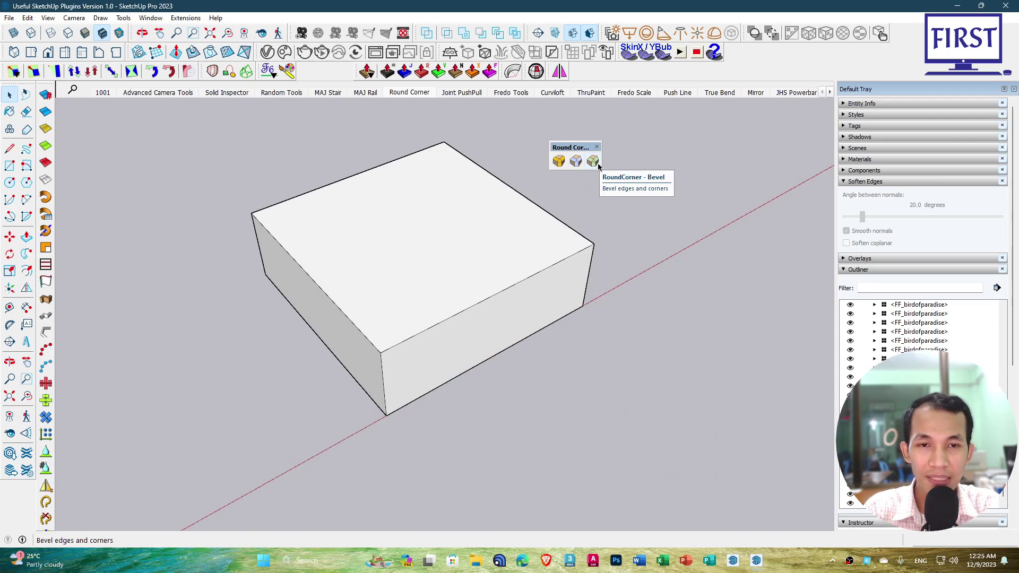
Step: Bevel the box's top edges with a 2" offset
scroll(535, 229, "down", 1)
left_click(498, 245)
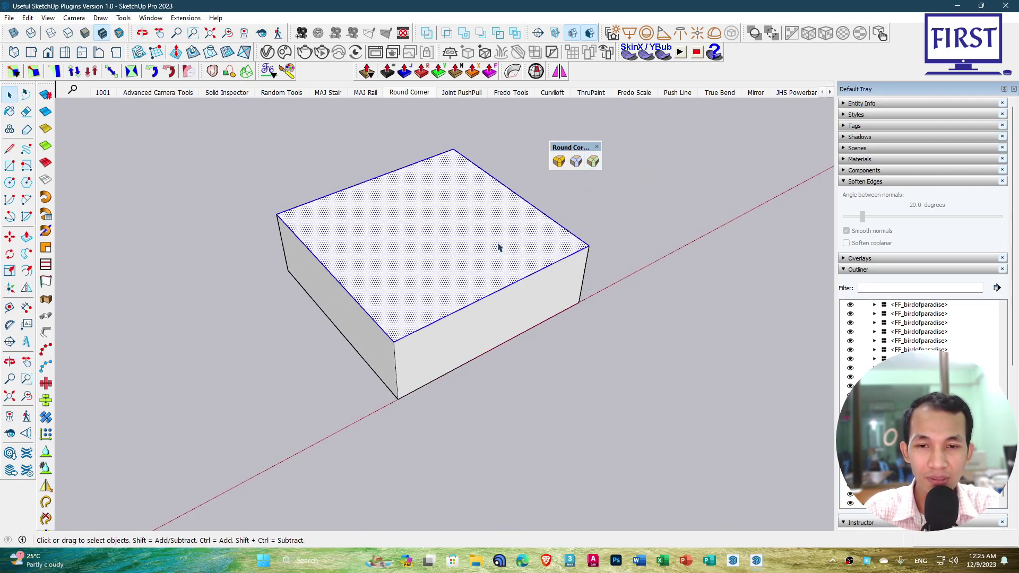
left_click(592, 161)
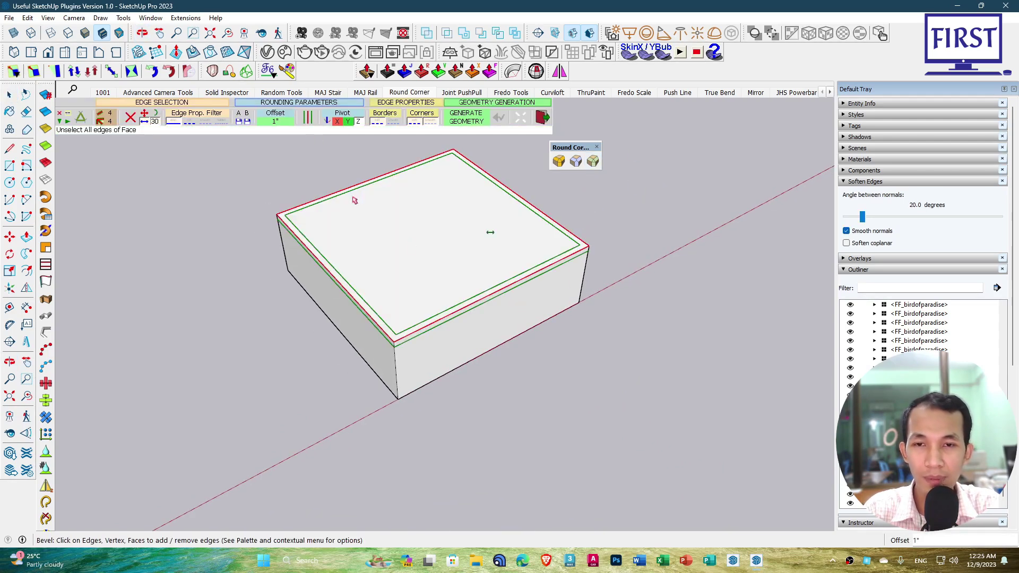
left_click(275, 128)
type("2")
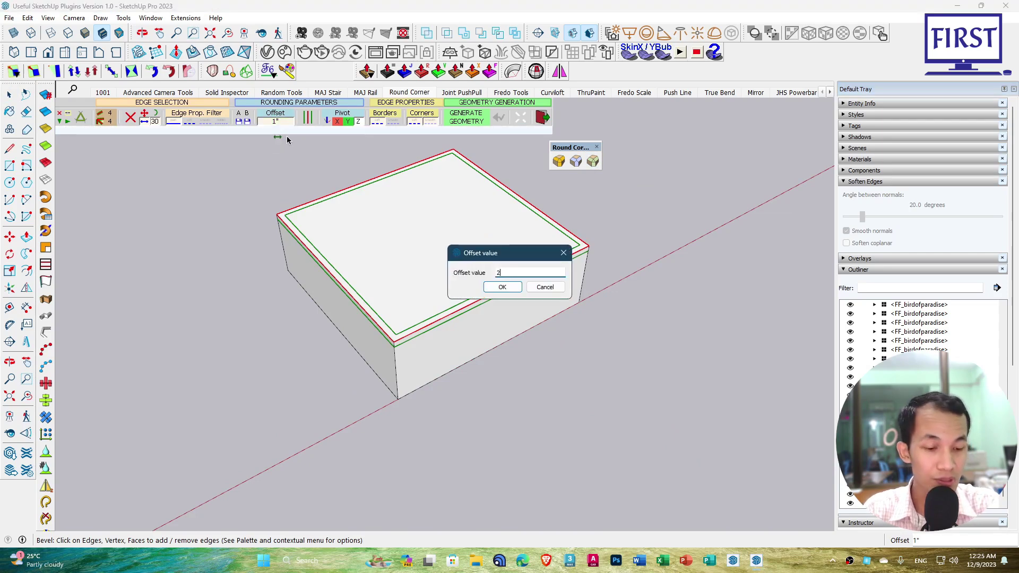
left_click(502, 287)
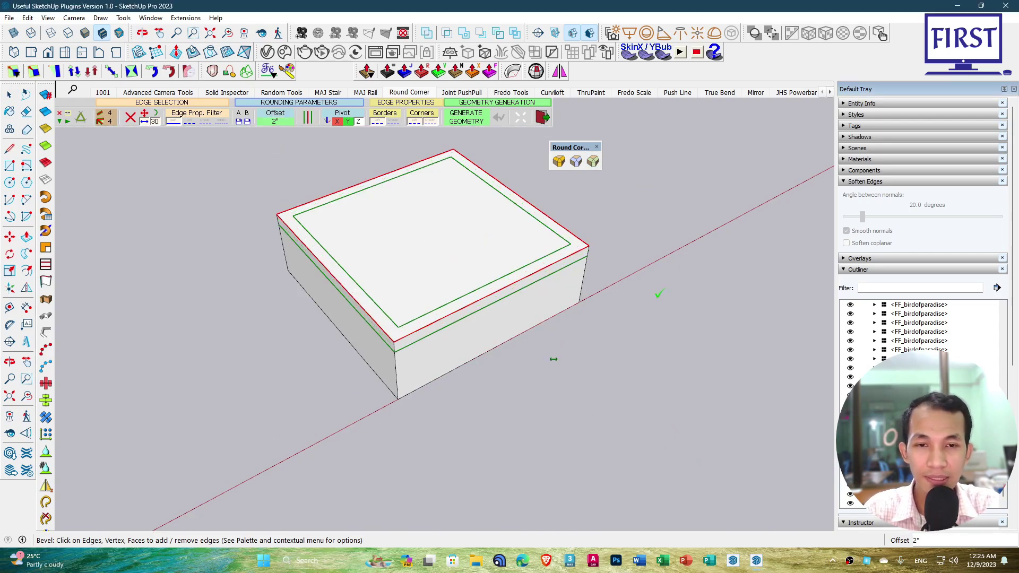
left_click(666, 281)
mouse_move(579, 290)
middle_mouse_down()
mouse_move(288, 239)
mouse_move(634, 307)
mouse_move(518, 298)
mouse_move(482, 325)
mouse_move(517, 310)
mouse_move(486, 296)
mouse_move(530, 233)
middle_mouse_up()
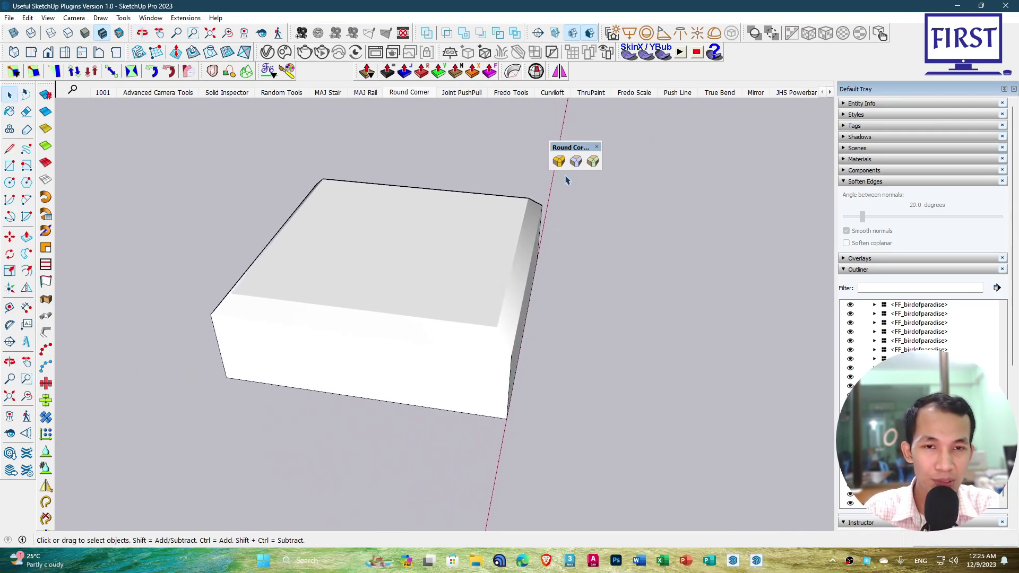
mouse_move(500, 325)
middle_mouse_down()
mouse_move(425, 352)
mouse_move(469, 354)
mouse_move(493, 319)
middle_mouse_up()
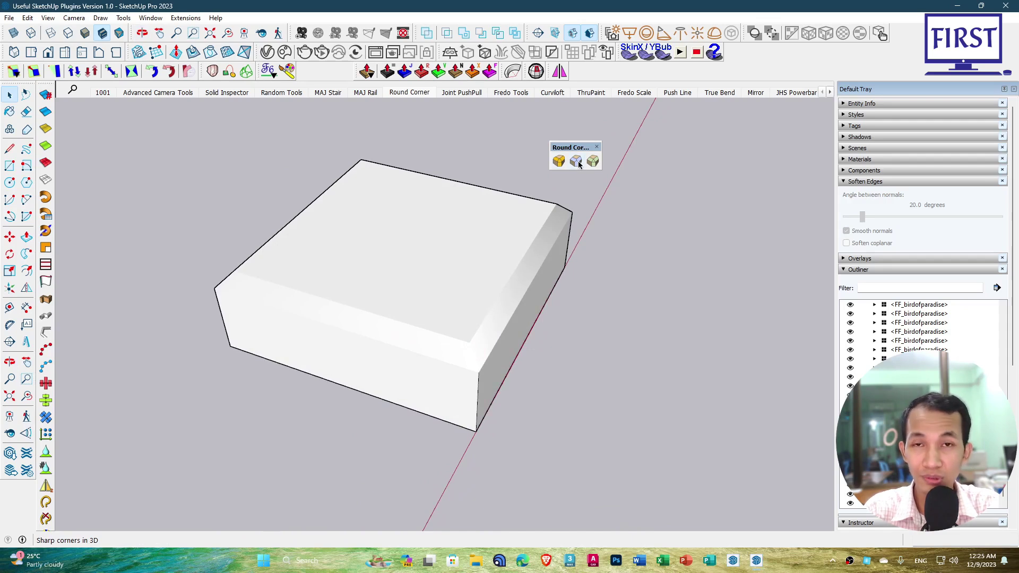
Step: Undo the bevel and close the Round Corner toolbar
key("ctrl+z")
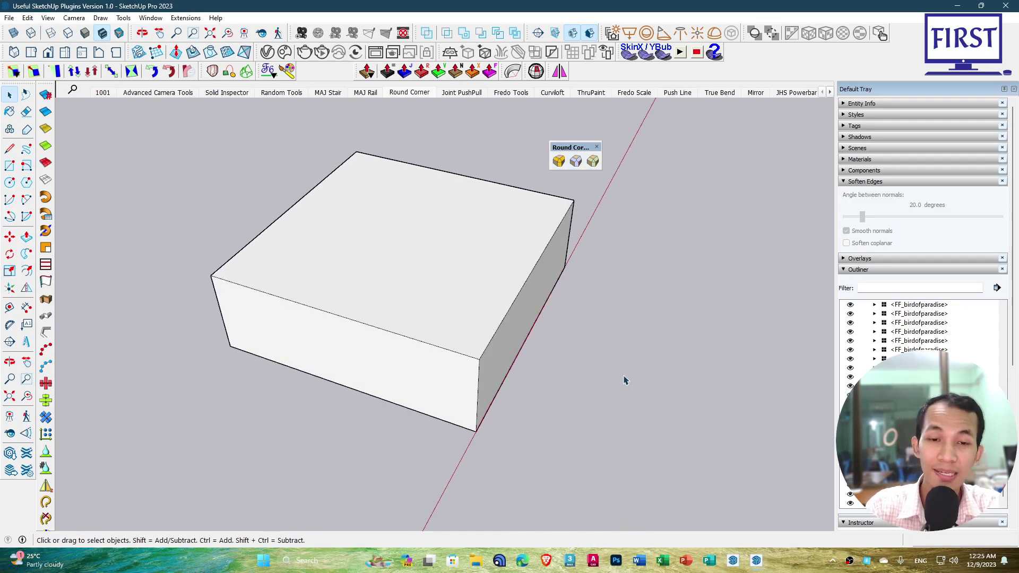
middle_click_drag(625, 382, 563, 360)
left_click(597, 148)
middle_click_drag(564, 316, 476, 334)
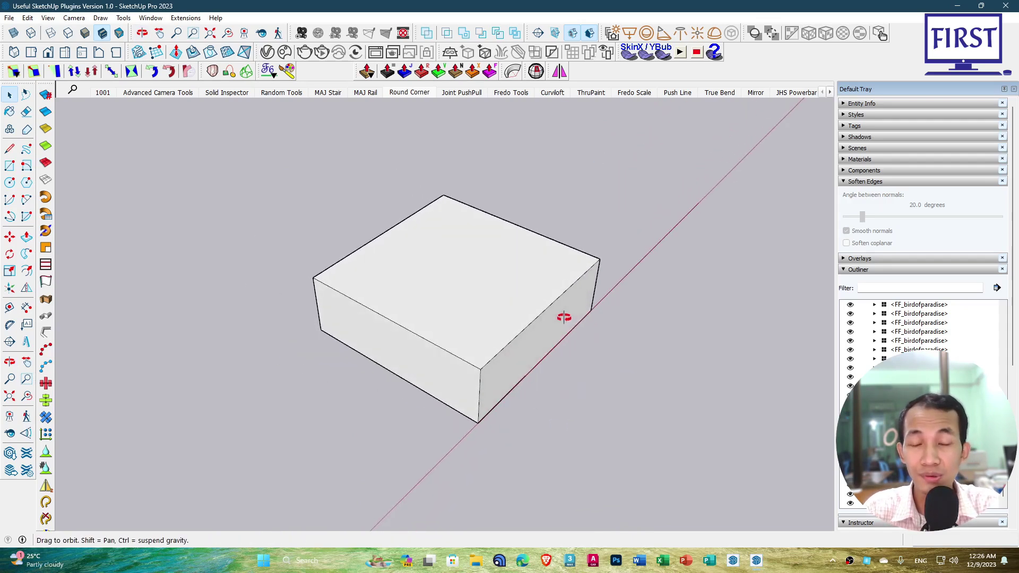
Step: Zoom in on the roof shape and trial a Push/Pull on one strip face, then cancel it
key("space")
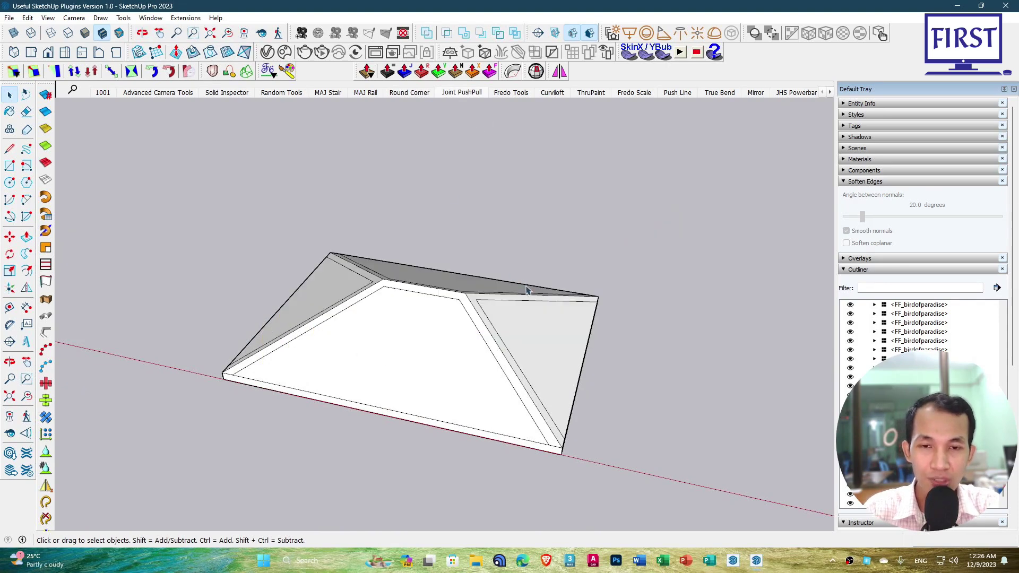
mouse_move(527, 290)
middle_mouse_down()
mouse_move(470, 336)
mouse_move(484, 305)
middle_mouse_up()
scroll(514, 298, "up", 2)
scroll(507, 296, "up", 2)
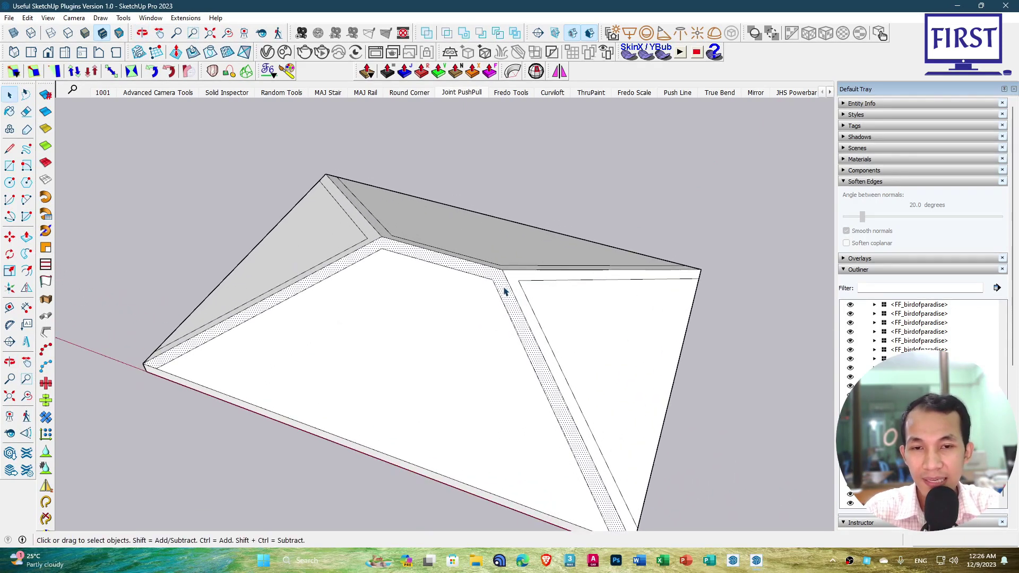
left_click(507, 293)
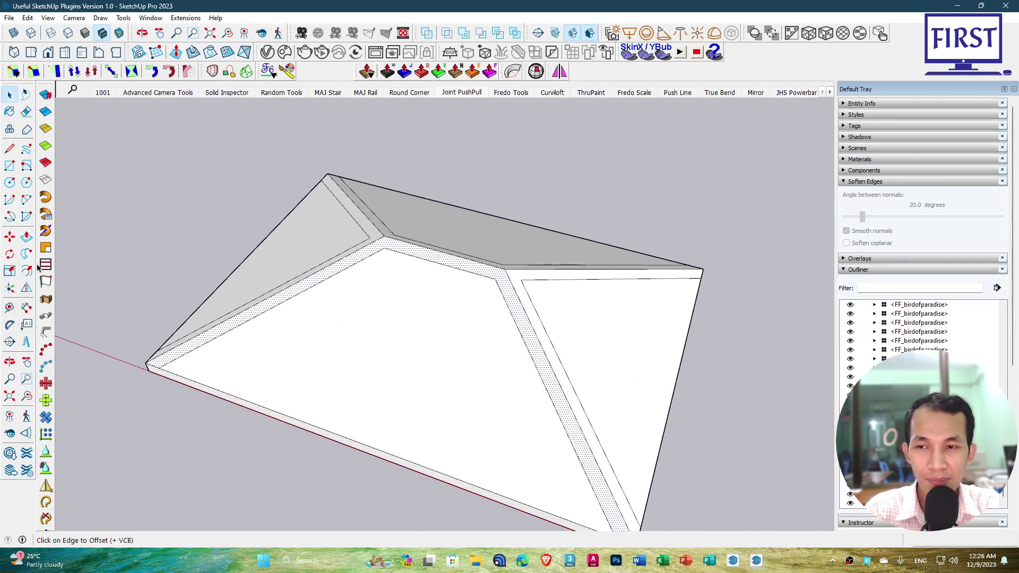
left_click(26, 236)
left_click(499, 292)
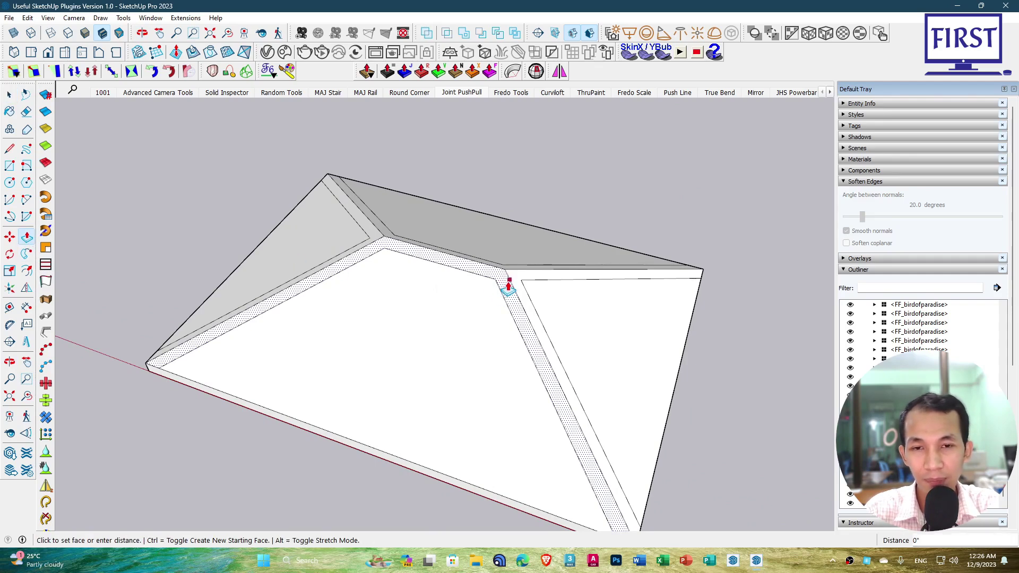
key("space")
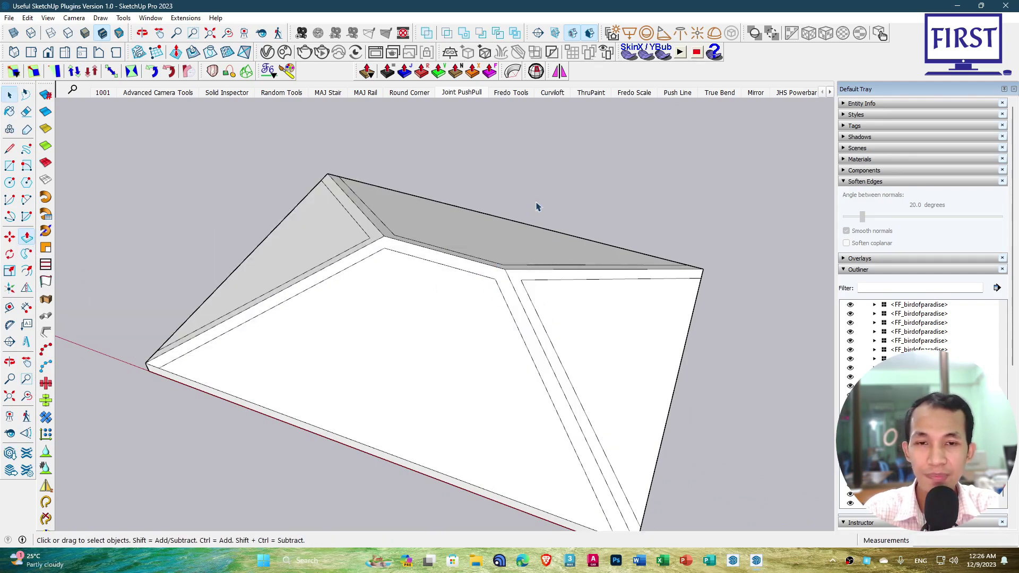
middle_click_drag(518, 191, 420, 124)
middle_click_drag(471, 216, 518, 291)
Step: Select the right, lower diagonal, upper-left, upper-right and adjacent narrow strip faces
left_click(517, 275)
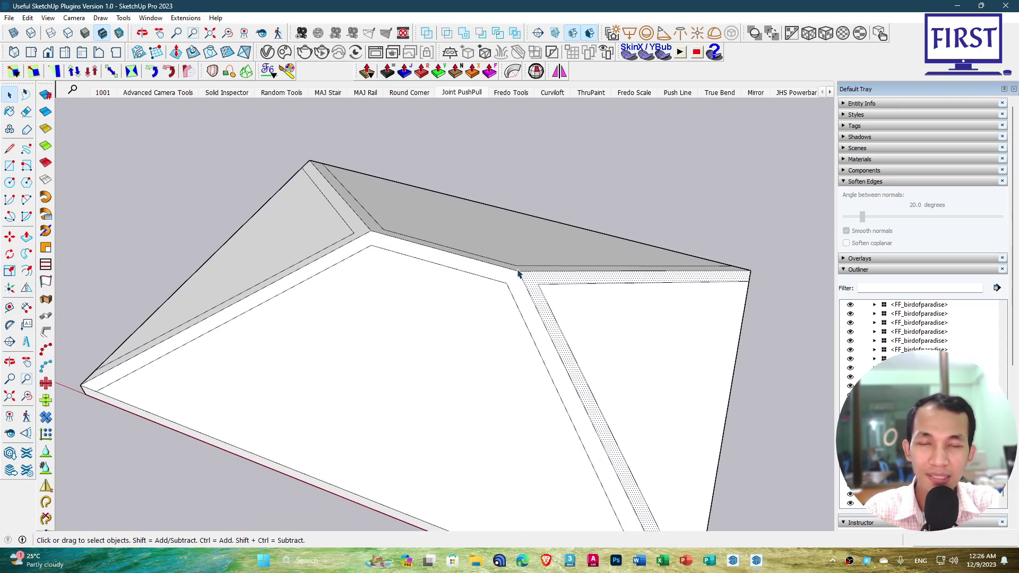
mouse_move(520, 275)
middle_mouse_down()
mouse_move(398, 286)
mouse_move(413, 267)
mouse_move(528, 293)
mouse_move(424, 287)
mouse_move(447, 273)
middle_mouse_up()
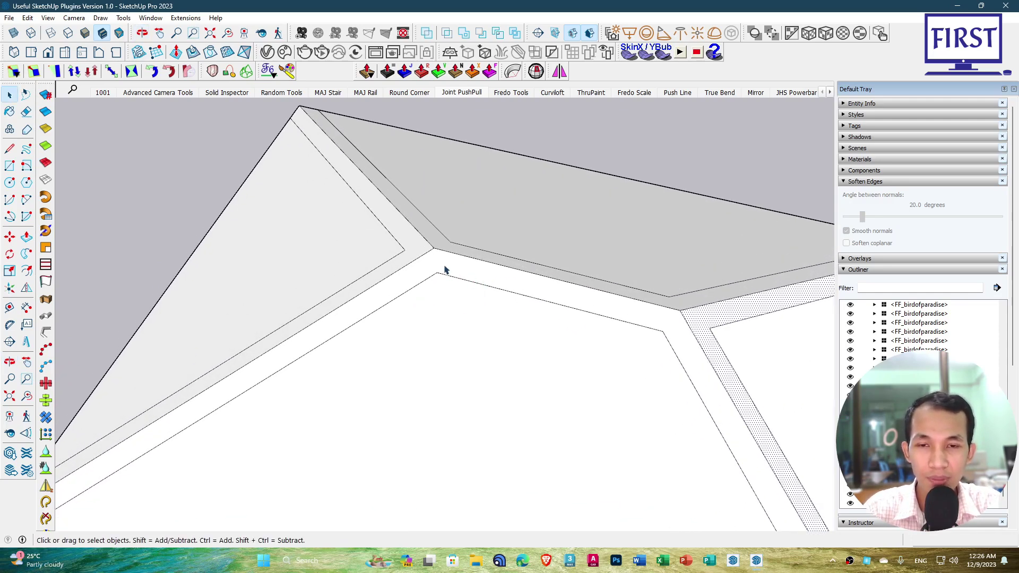
left_click(445, 270)
left_click(413, 237, "ctrl")
left_click(447, 248, "ctrl")
mouse_move(480, 258)
middle_mouse_down()
mouse_move(632, 323)
mouse_move(598, 277)
mouse_move(613, 273)
mouse_move(580, 284)
middle_mouse_up()
left_click(605, 272, "ctrl")
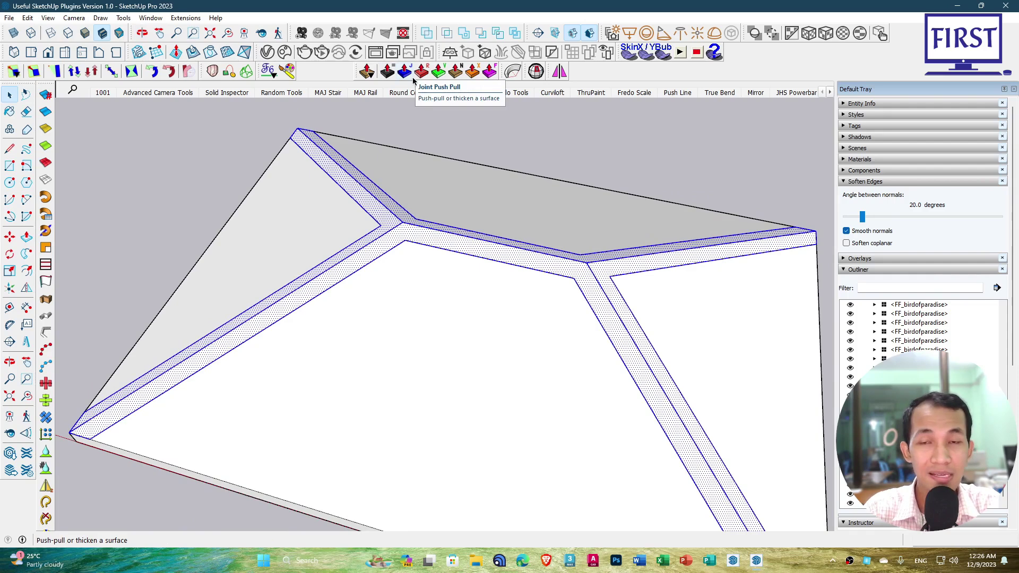
Step: Thicken the selected roof strips into solid bands with Joint PushPull's Thicken mode
left_click(388, 72)
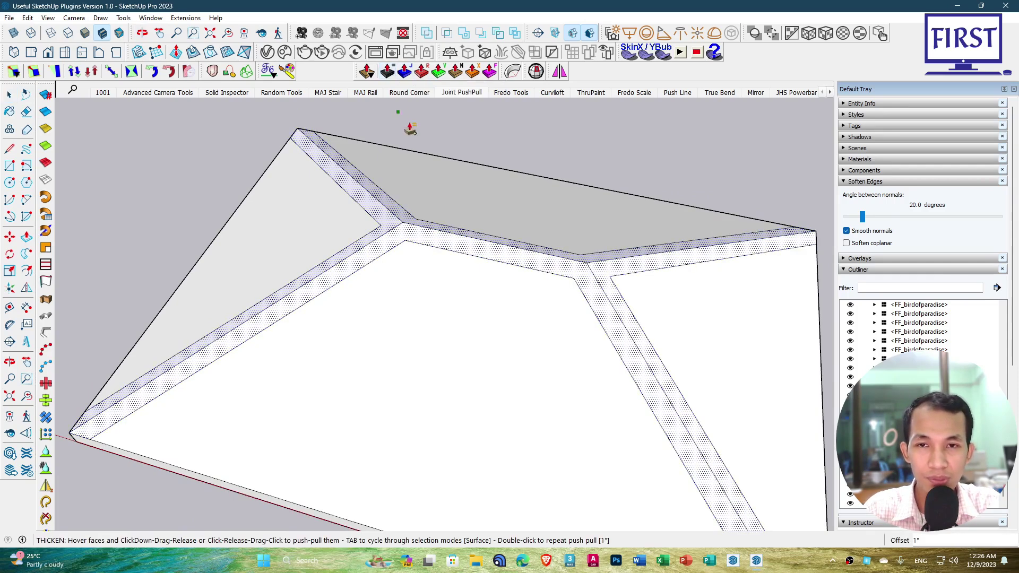
left_click(578, 273)
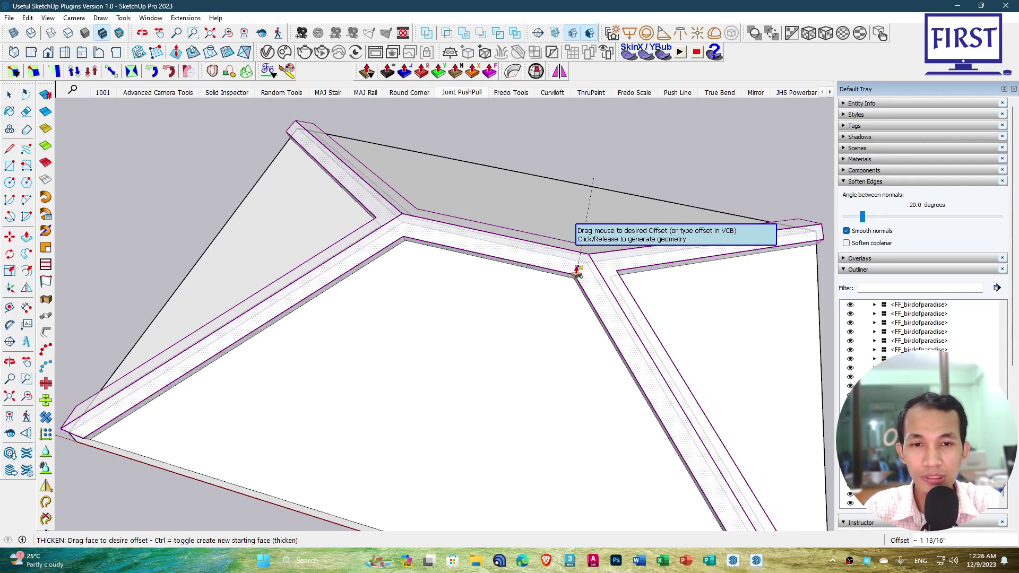
left_click(579, 274)
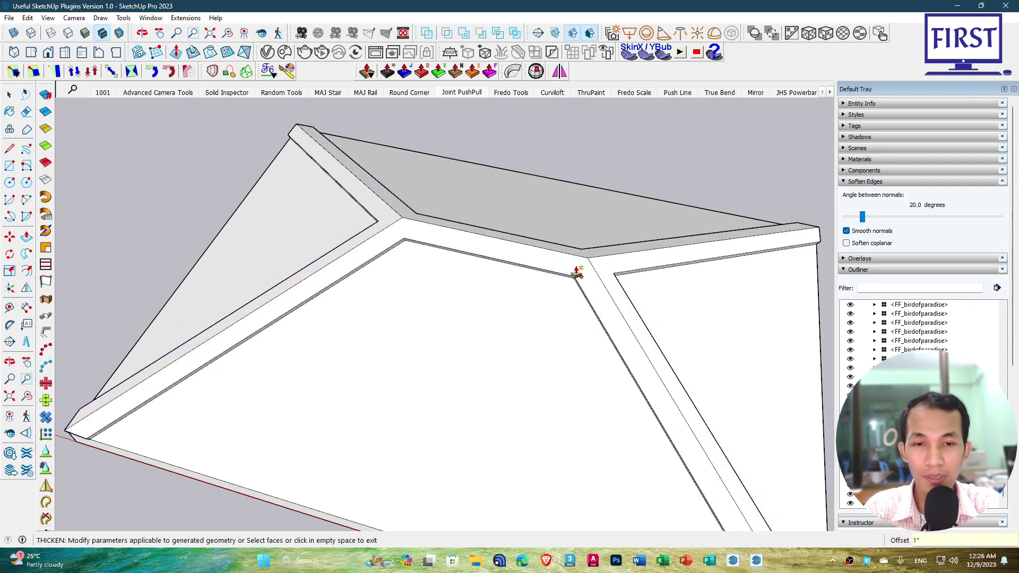
scroll(610, 319, "down", 3)
key("space")
Step: Inspect the thickened strips up close, selecting their connected faces, then clear the selection
mouse_move(711, 331)
middle_mouse_down()
mouse_move(619, 318)
mouse_move(518, 209)
middle_mouse_up()
scroll(552, 249, "up", 5)
mouse_move(552, 250)
middle_mouse_down()
mouse_move(469, 305)
mouse_move(526, 250)
mouse_move(500, 271)
middle_mouse_up()
scroll(539, 264, "down", 2)
scroll(496, 290, "up", 2)
triple_click(525, 259)
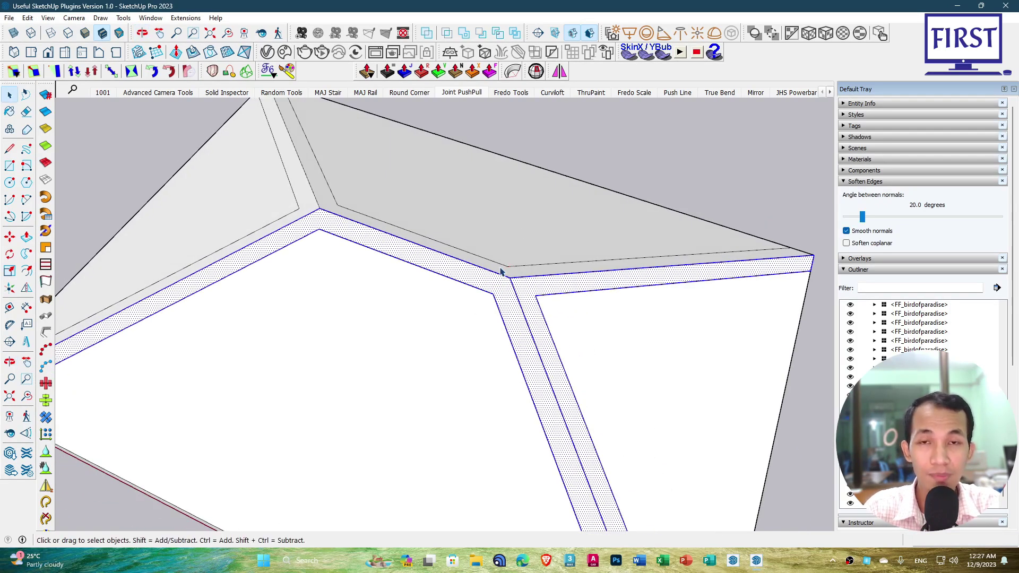
scroll(500, 271, "down", 3)
left_click(709, 177)
mouse_move(710, 177)
middle_mouse_down()
mouse_move(600, 312)
mouse_move(261, 294)
middle_mouse_up()
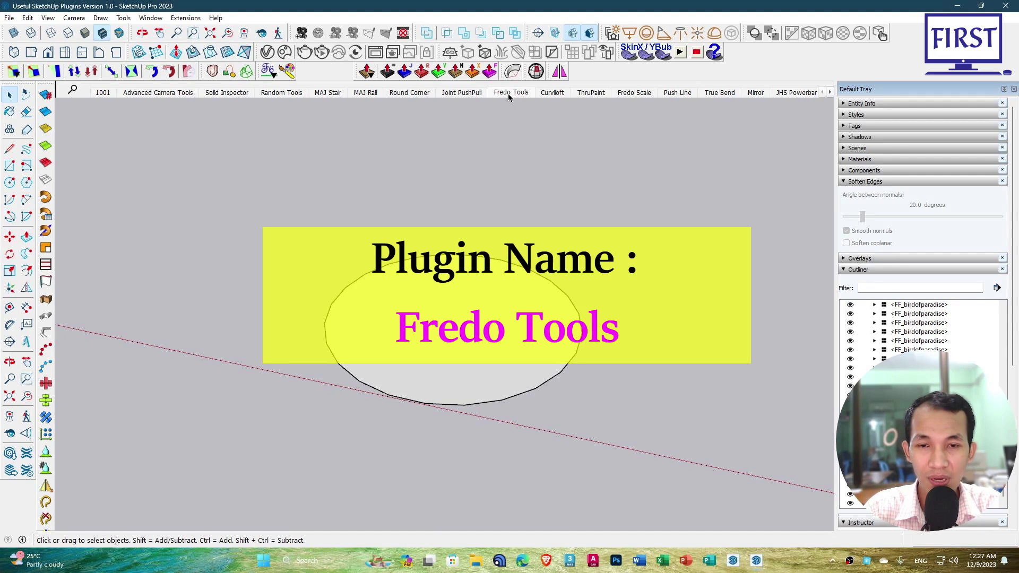
Step: Open the FredoTools Launcher from the Tools menu and move its palette aside
scroll(467, 340, "down", 1)
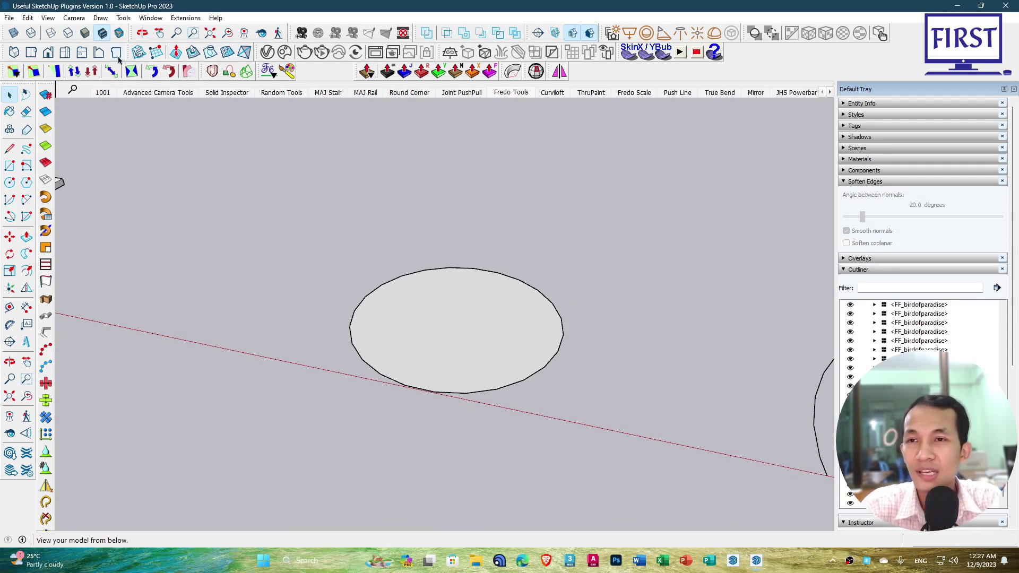
left_click(123, 18)
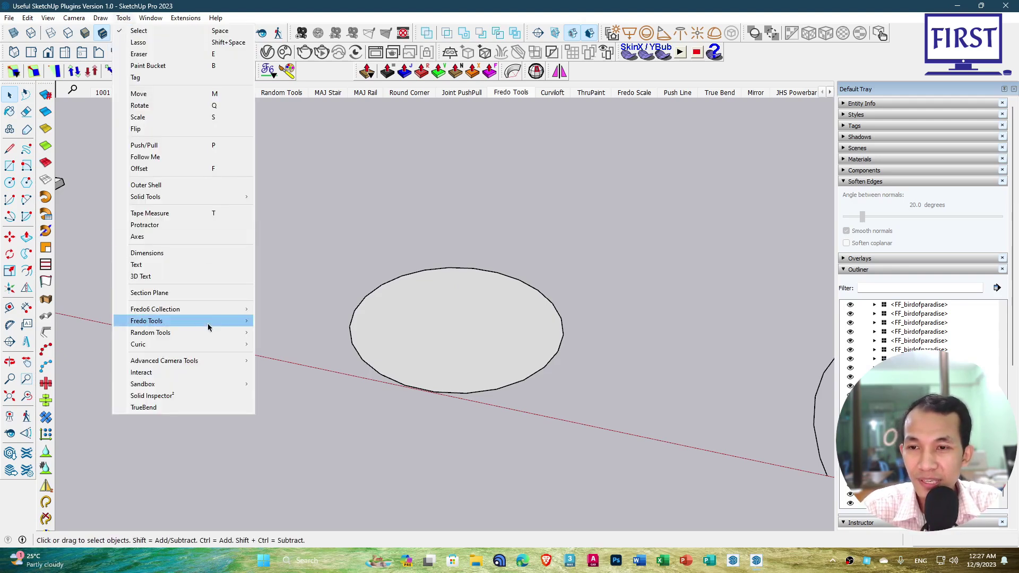
mouse_move(146, 320)
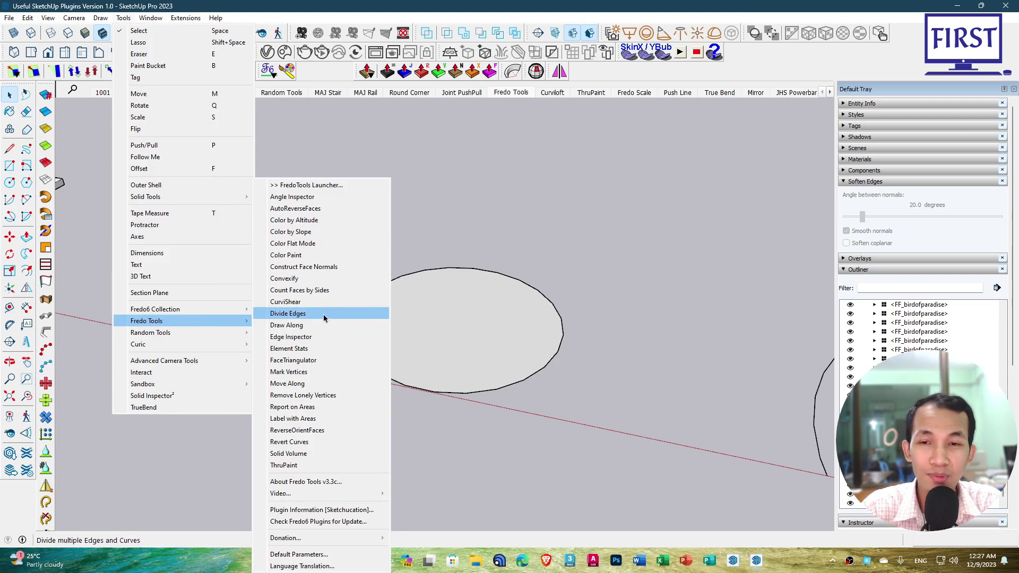
left_click(326, 186)
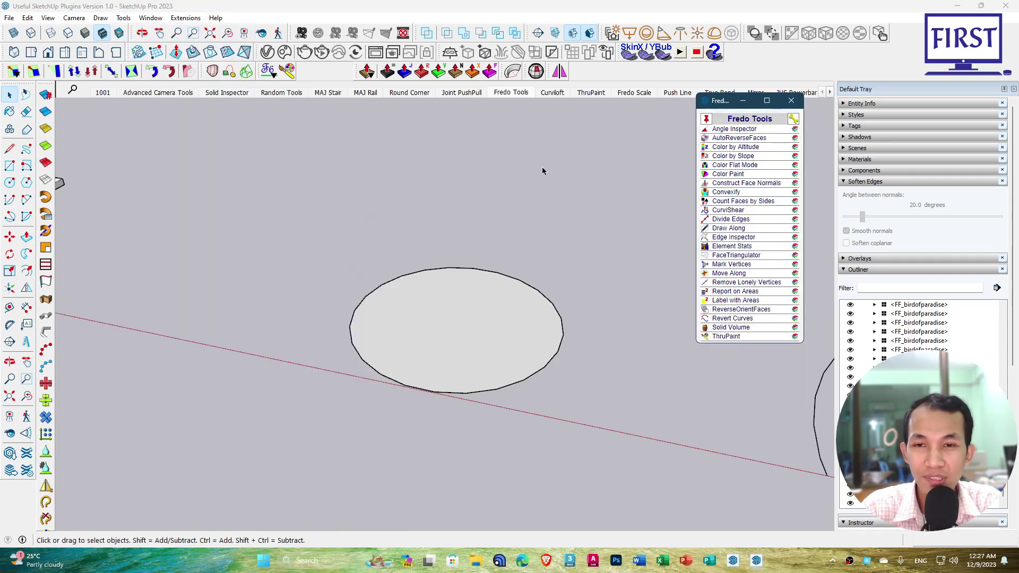
left_click_drag(736, 102, 648, 137)
left_click(646, 166)
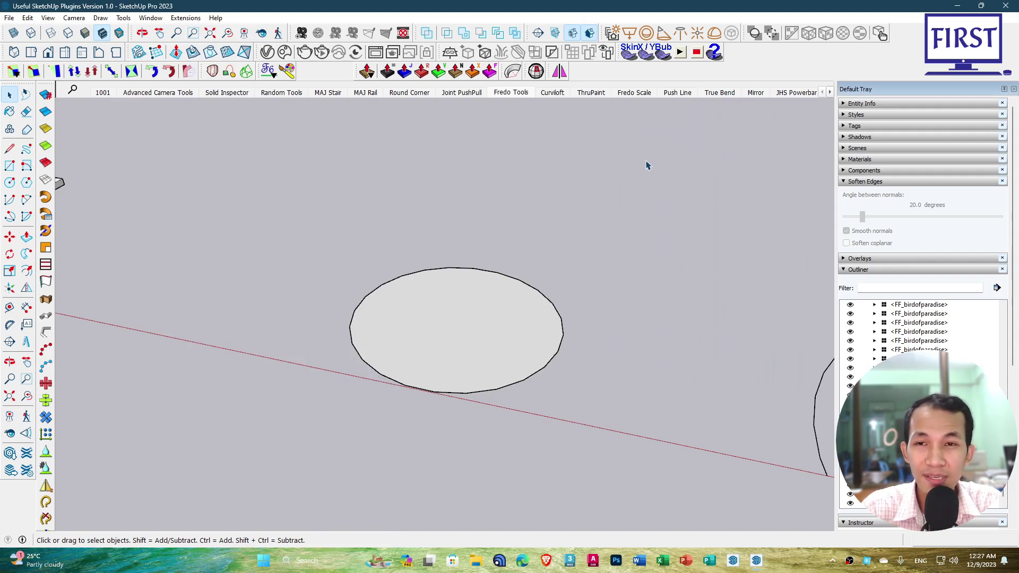
Step: Float the Fredo Tools toolbar and enlarge its full command list beside the model
mouse_move(260, 72)
left_mouse_down()
mouse_move(401, 177)
mouse_move(388, 159)
mouse_move(299, 130)
left_mouse_up()
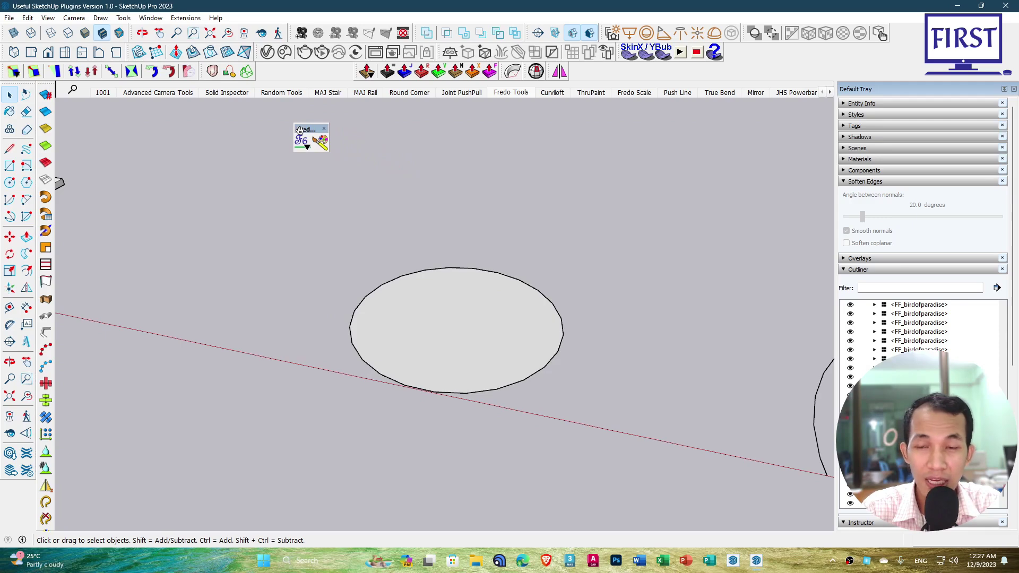
left_click_drag(300, 130, 284, 115)
left_click(286, 127)
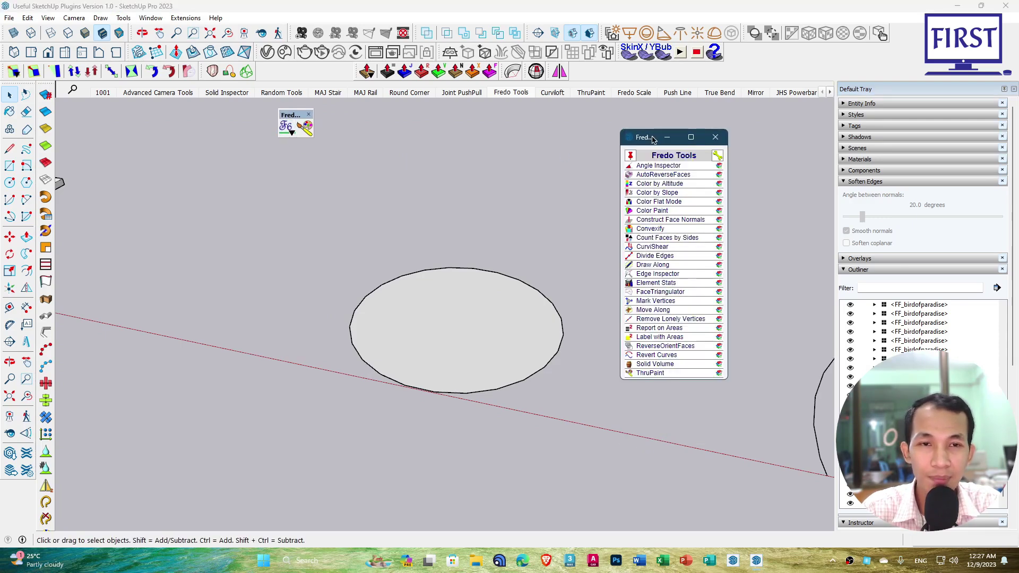
left_click_drag(653, 139, 631, 119)
left_click_drag(703, 361, 734, 414)
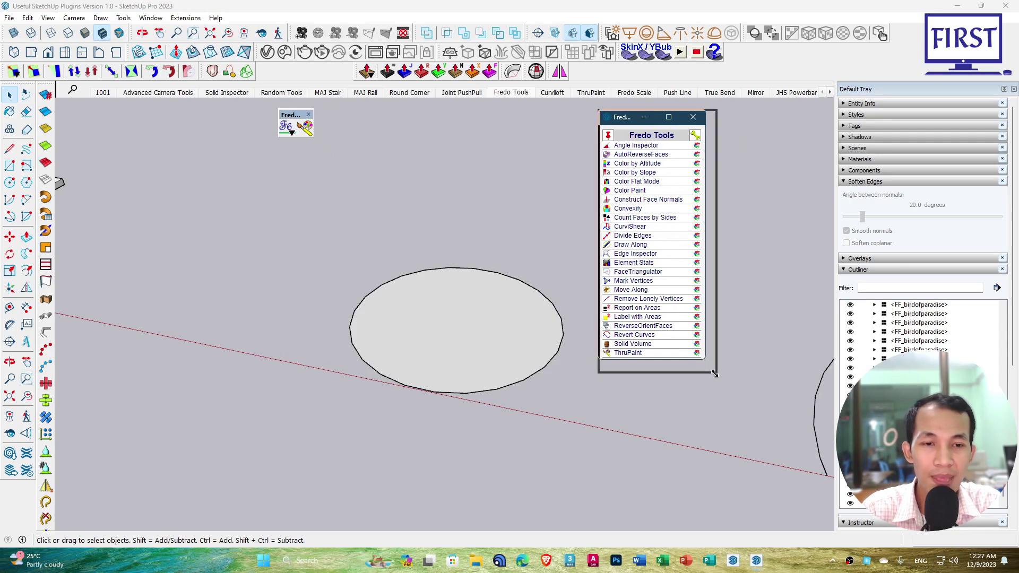
left_click_drag(636, 123, 683, 130)
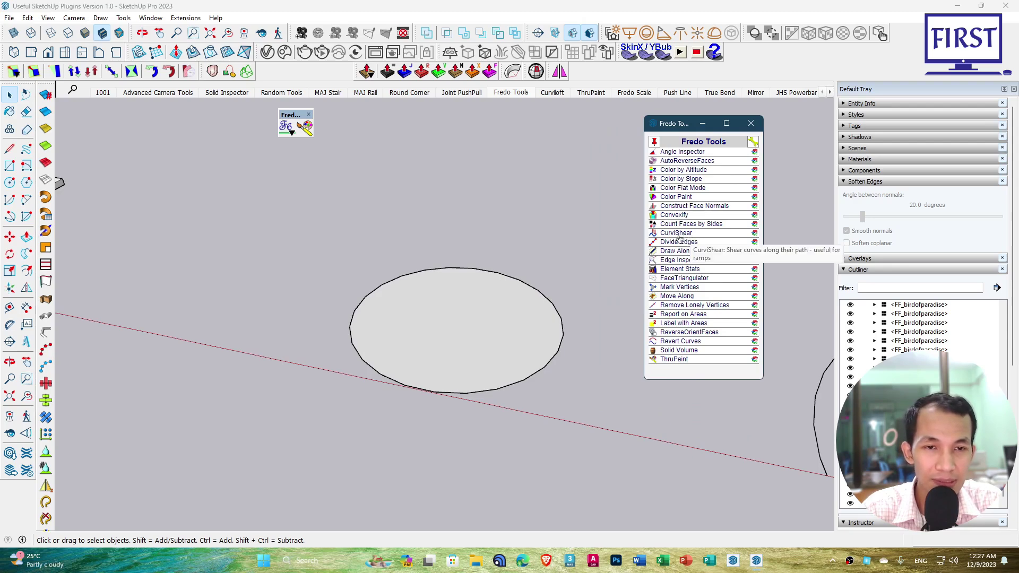
Step: Apply CurviShear to the ellipse face
left_click(684, 237)
mouse_move(484, 312)
middle_mouse_down()
mouse_move(499, 318)
mouse_move(457, 326)
mouse_move(484, 334)
mouse_move(472, 320)
middle_mouse_up()
left_click(483, 333)
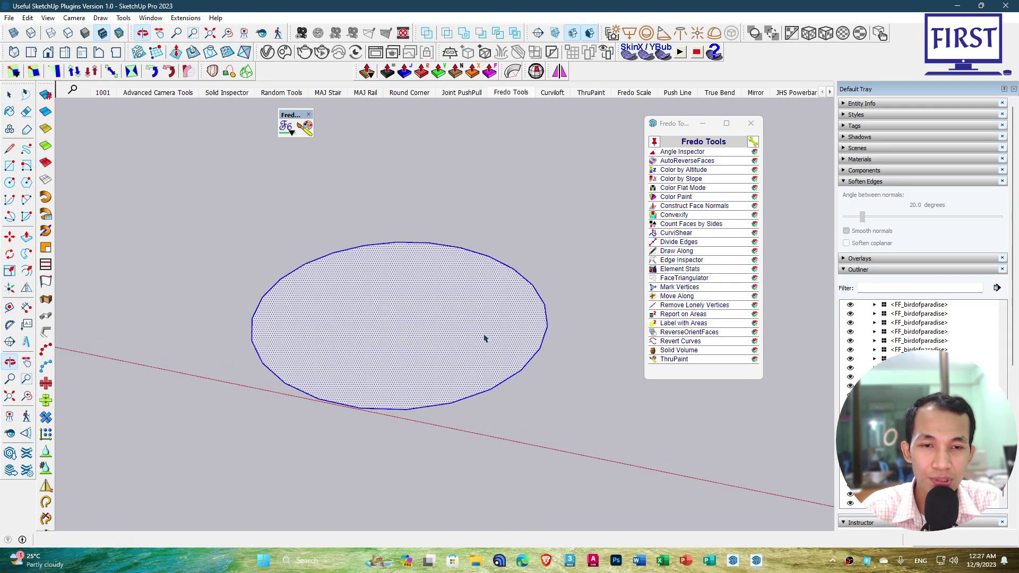
Step: Build the CurviShear wall with Top Height 6 and constant Base Height 1
left_click_drag(514, 237, 527, 131)
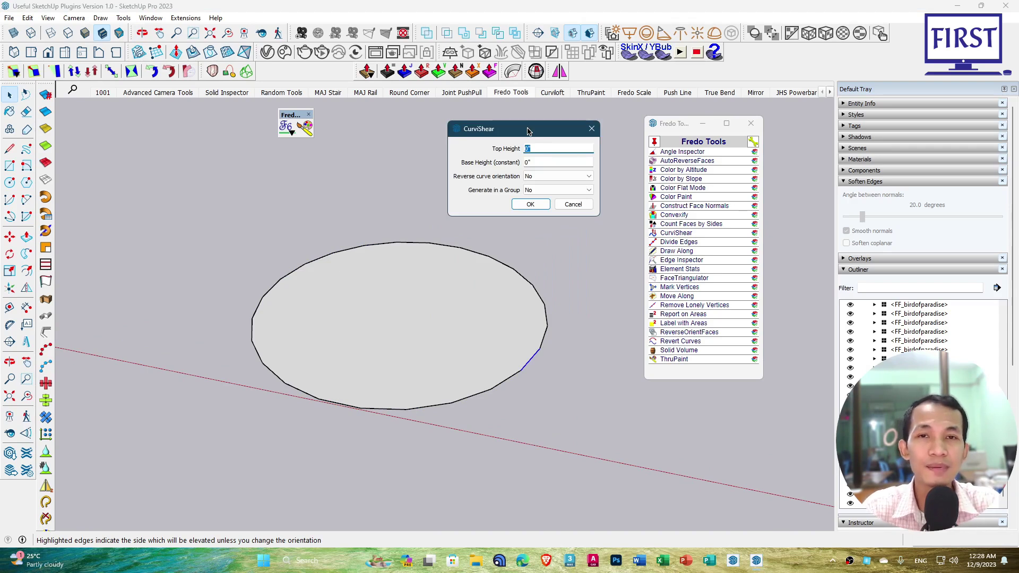
left_click_drag(507, 135, 520, 145)
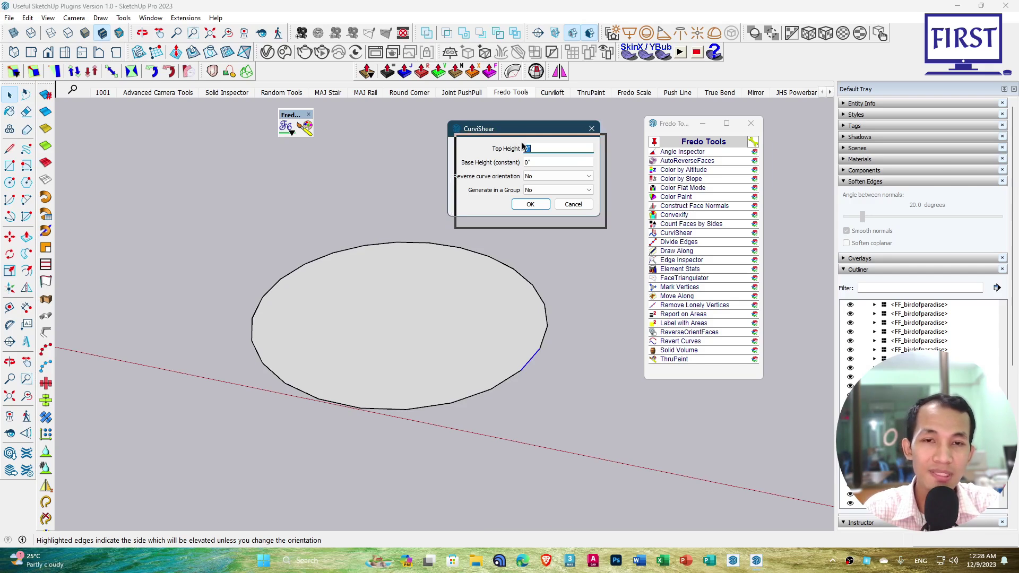
left_click_drag(520, 144, 524, 154)
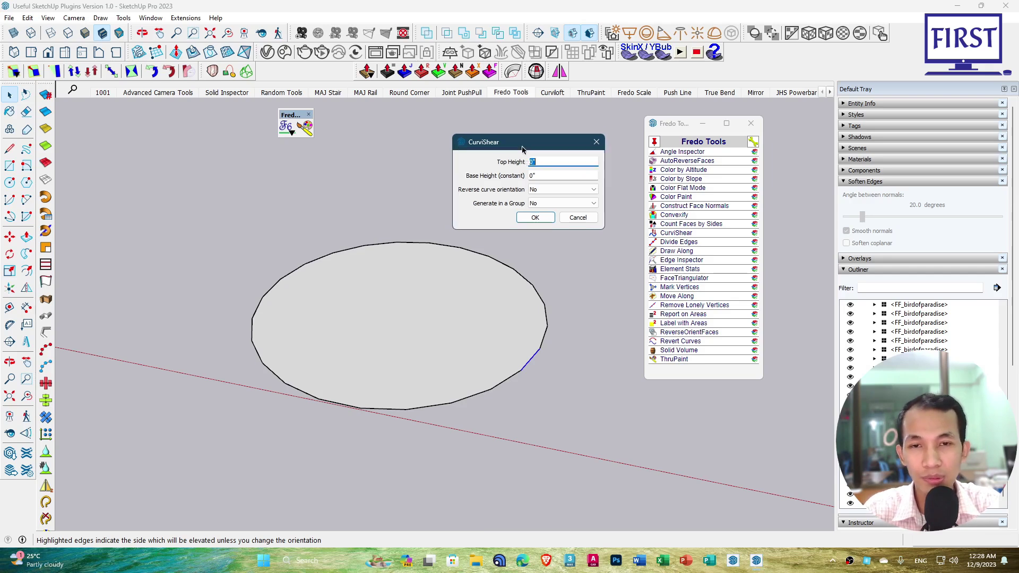
type("6")
left_click(548, 166)
left_click(553, 177)
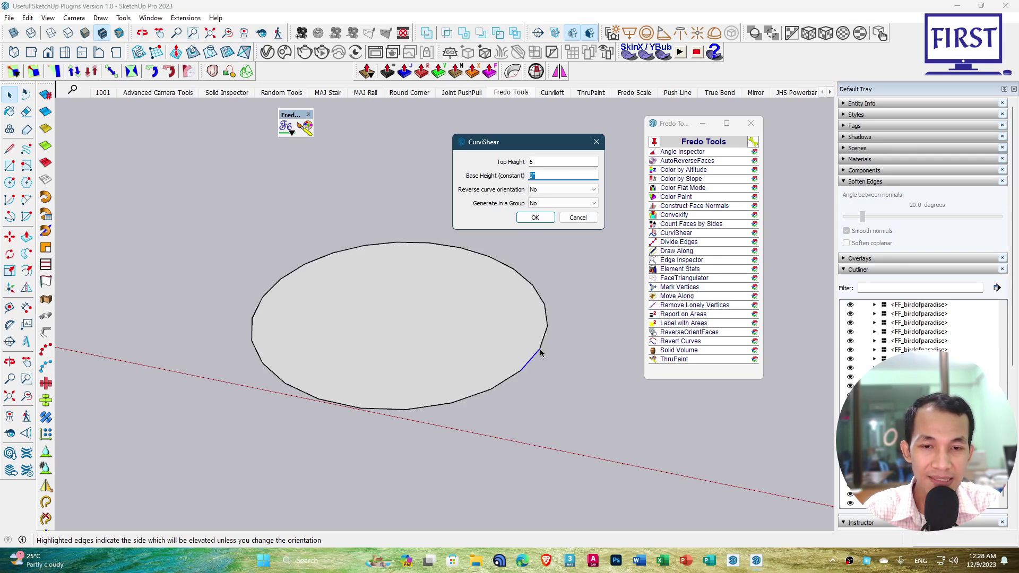
type("1")
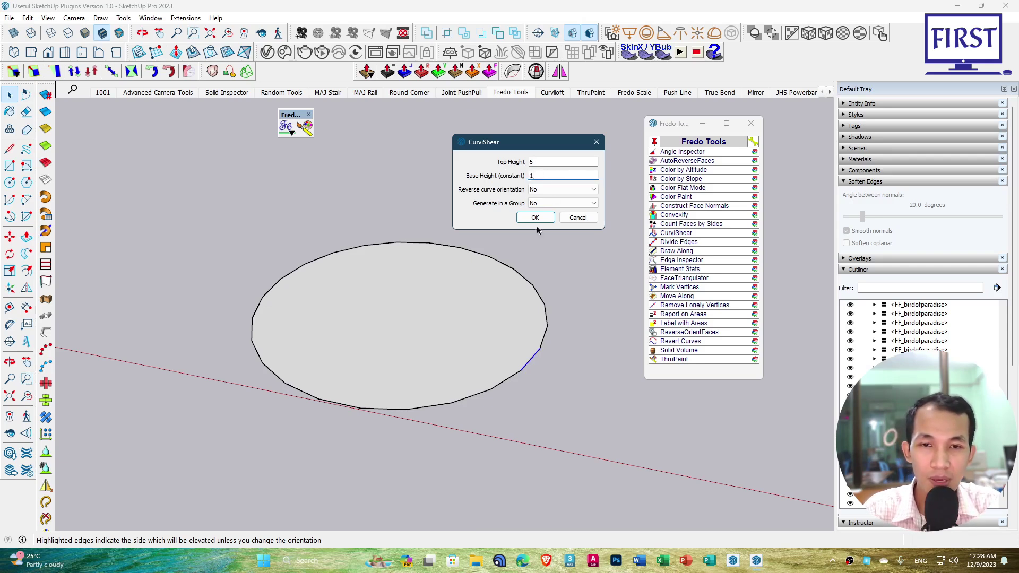
left_click(538, 219)
Step: Measure the new sheared wall's height from its corner with Tape Measure
mouse_move(508, 275)
middle_mouse_down()
mouse_move(459, 312)
mouse_move(519, 342)
mouse_move(477, 325)
middle_mouse_up()
scroll(473, 336, "up", 3)
key("t")
scroll(503, 275, "up", 1)
left_click(475, 264)
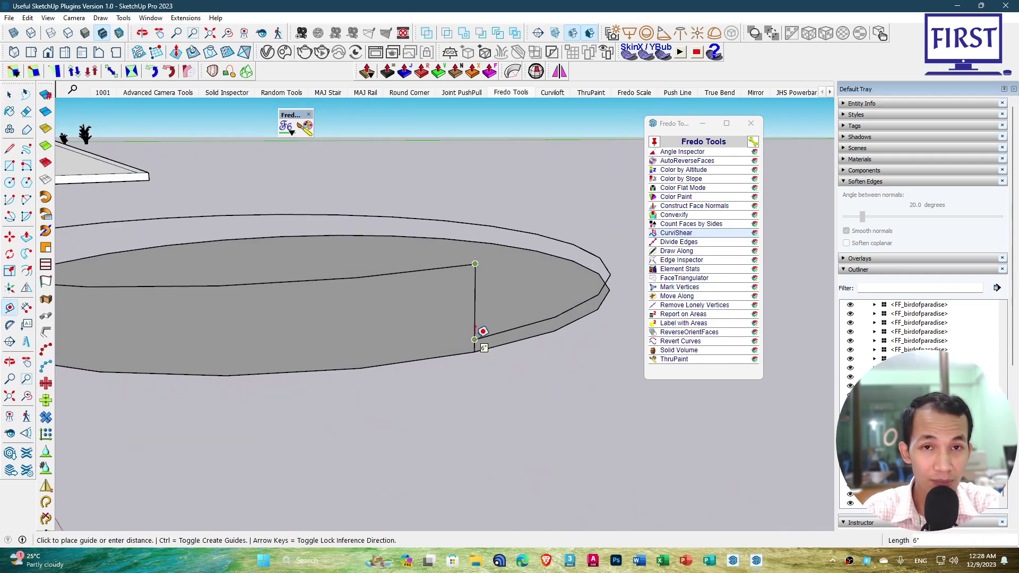
Step: Erase the sheared wall faces, leaving only its rising top curve
scroll(475, 335, "up", 1)
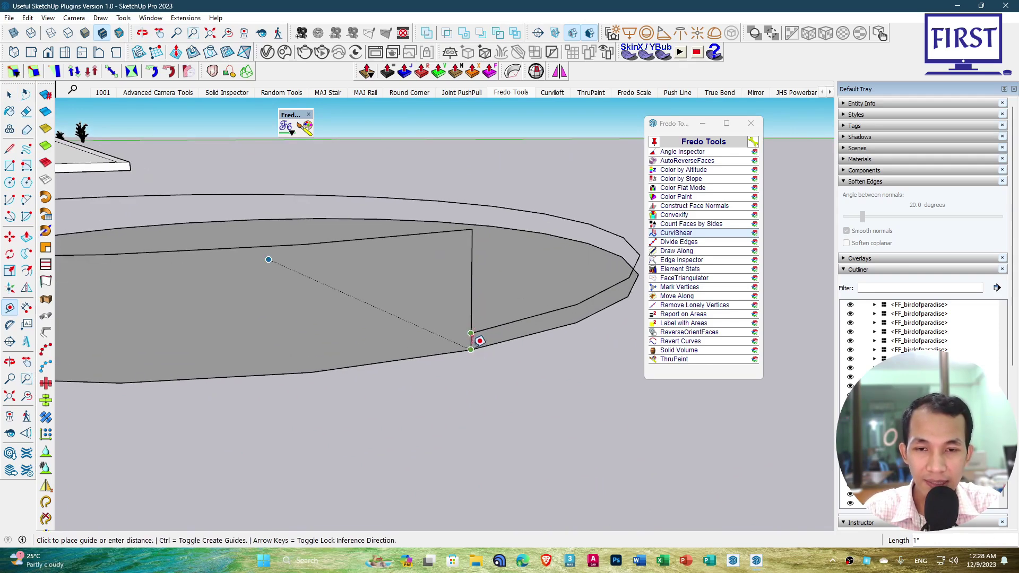
key("space")
mouse_move(509, 382)
middle_mouse_down()
mouse_move(513, 391)
mouse_move(499, 352)
mouse_move(504, 325)
middle_mouse_up()
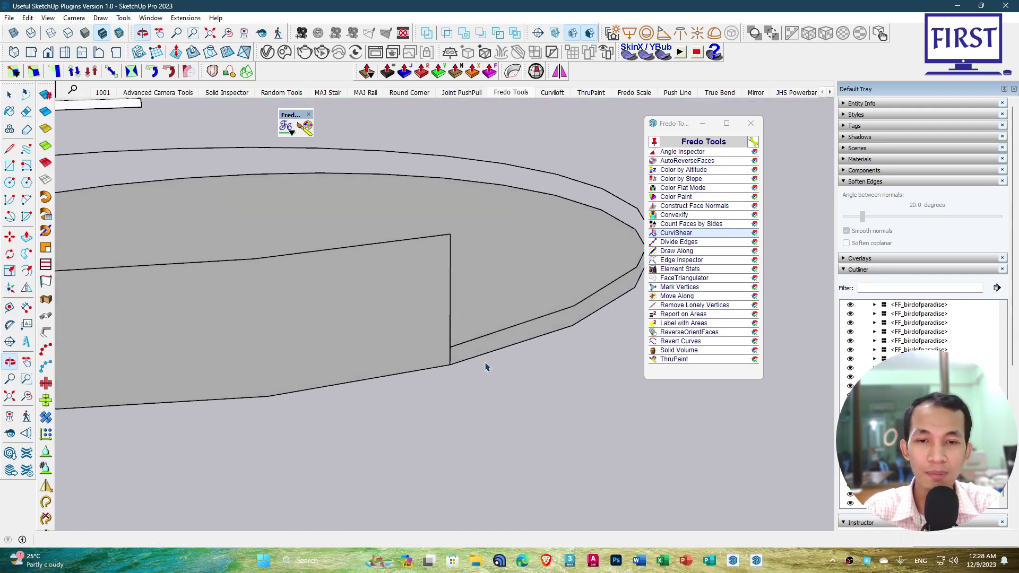
left_click(504, 322)
scroll(506, 318, "down", 1)
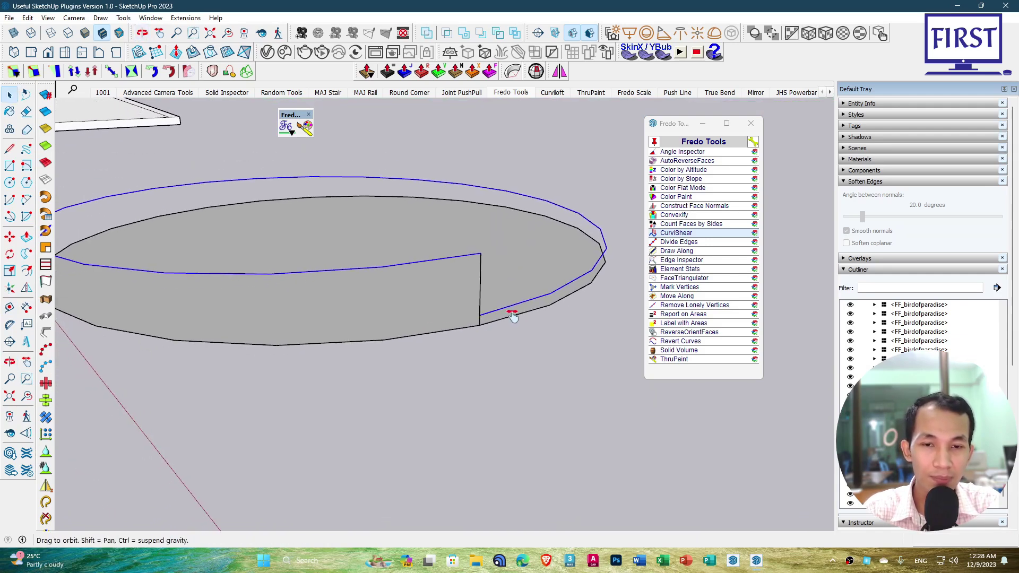
scroll(504, 315, "down", 1)
scroll(531, 315, "down", 1)
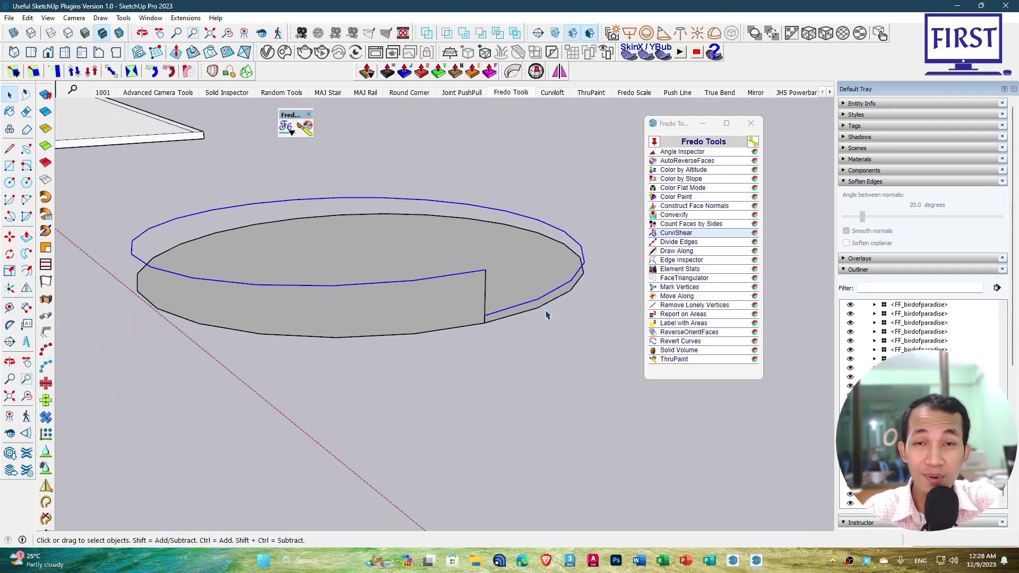
middle_click_drag(546, 315, 497, 322)
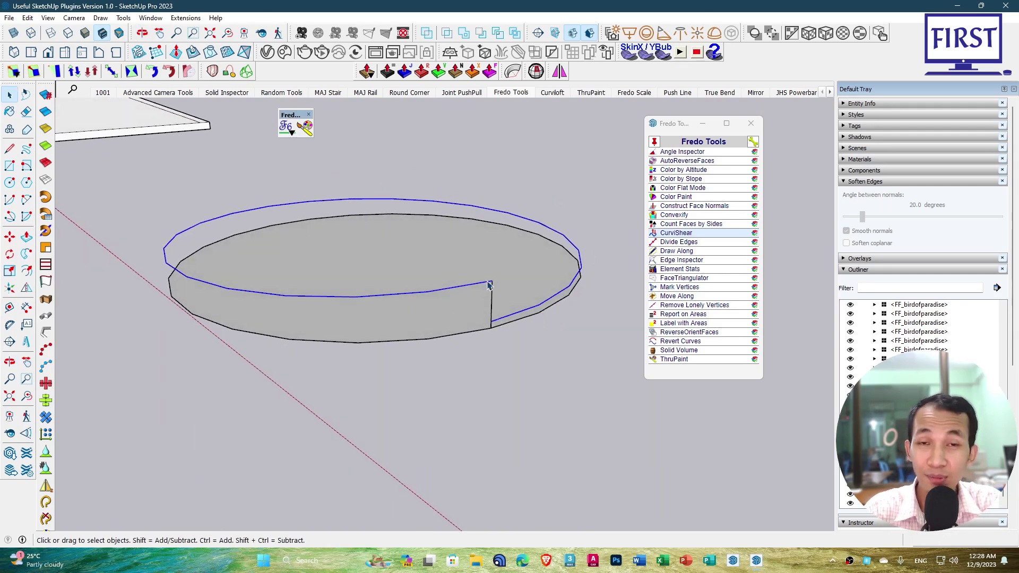
mouse_move(484, 287)
middle_mouse_down()
mouse_move(502, 295)
mouse_move(485, 325)
middle_mouse_up()
key("e")
left_click(485, 317)
Step: Copy the top curve 6" upward into a stack of ten curves
key("space")
left_click(531, 303)
middle_click_drag(519, 302, 530, 336)
key("m")
left_click(527, 388)
key("ctrl")
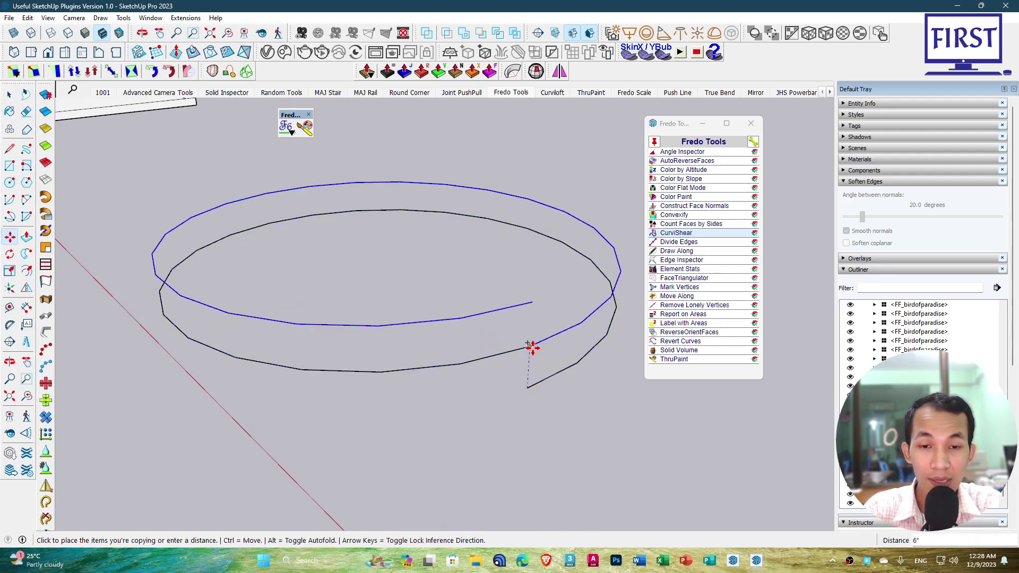
left_click(530, 346)
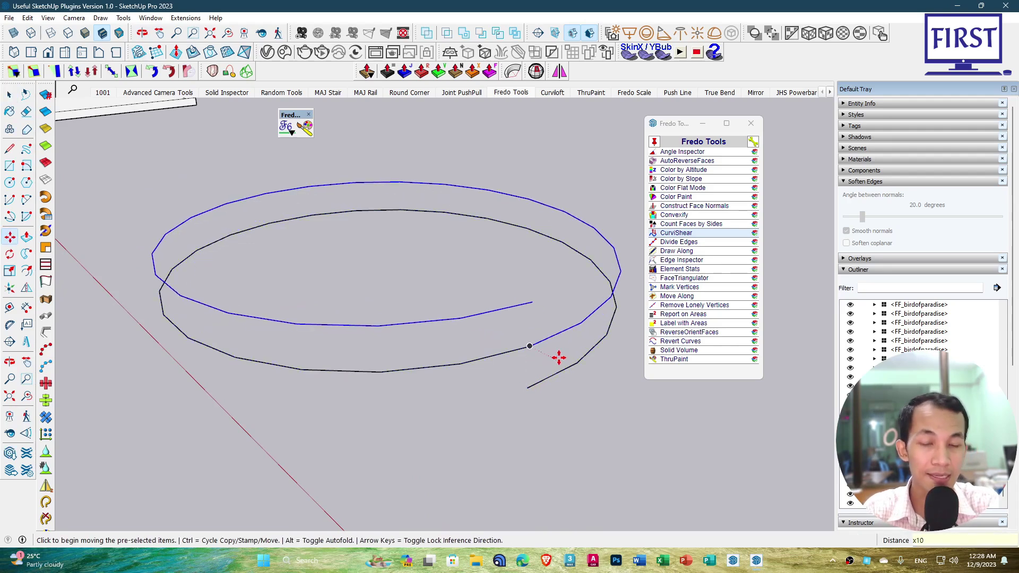
key("Return")
Step: Undo the stacked curve copies and switch to the Circle tool
scroll(560, 360, "down", 3)
scroll(541, 346, "down", 3)
mouse_move(528, 398)
middle_mouse_down()
mouse_move(511, 344)
mouse_move(603, 411)
mouse_move(455, 332)
mouse_move(469, 354)
mouse_move(513, 357)
mouse_move(498, 344)
mouse_move(505, 391)
middle_mouse_up()
key("ctrl+z")
key("c")
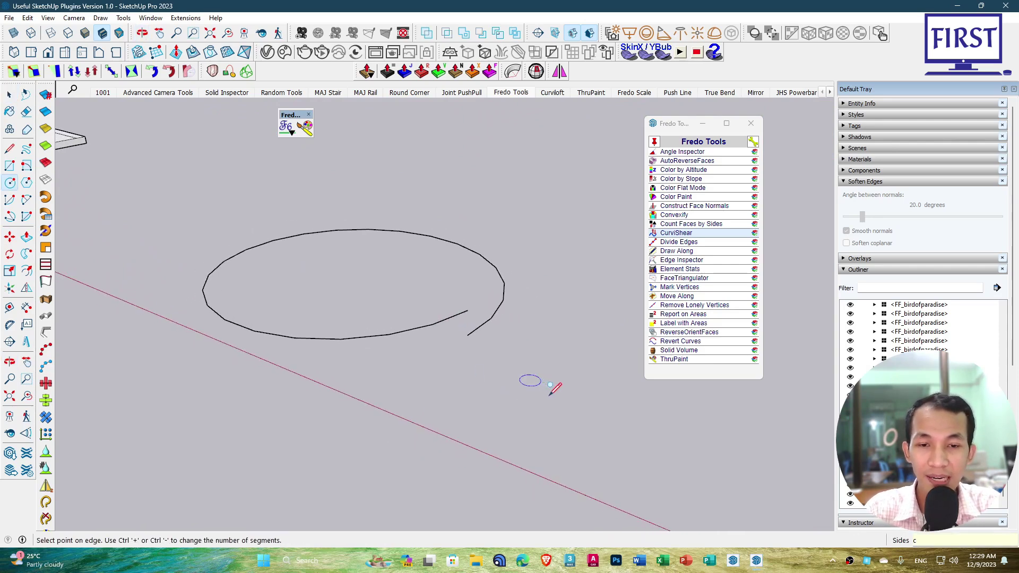
left_click(562, 378)
middle_click_drag(562, 378, 539, 404)
key("space")
left_click(539, 408)
left_click(682, 235)
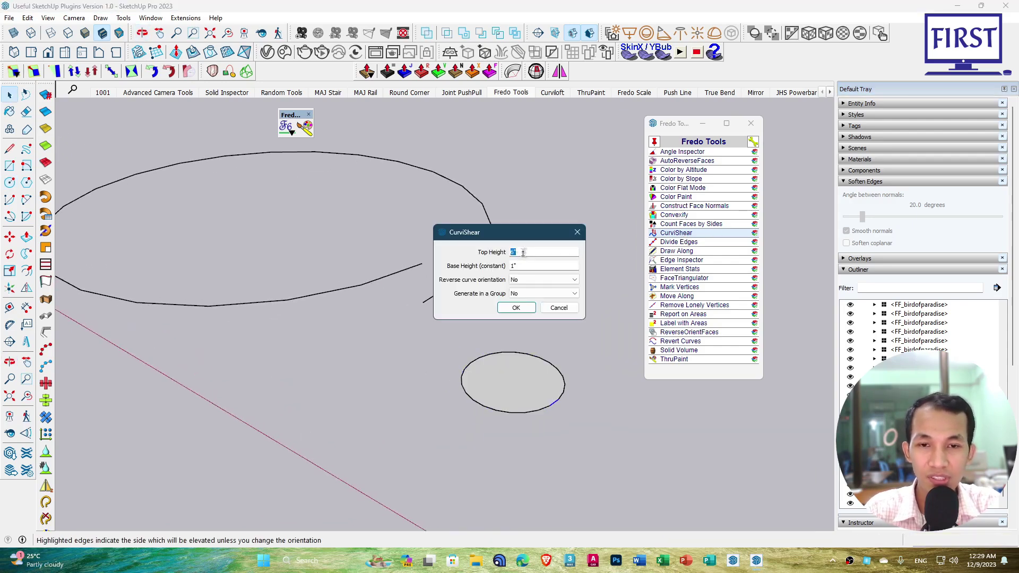
left_click(516, 307)
mouse_move(509, 329)
middle_mouse_down()
mouse_move(440, 363)
mouse_move(416, 321)
mouse_move(456, 357)
mouse_move(588, 397)
mouse_move(582, 425)
middle_mouse_up()
left_click_drag(582, 425, 529, 316)
key("Delete")
mouse_move(352, 273)
middle_mouse_down()
mouse_move(424, 307)
mouse_move(461, 305)
middle_mouse_up()
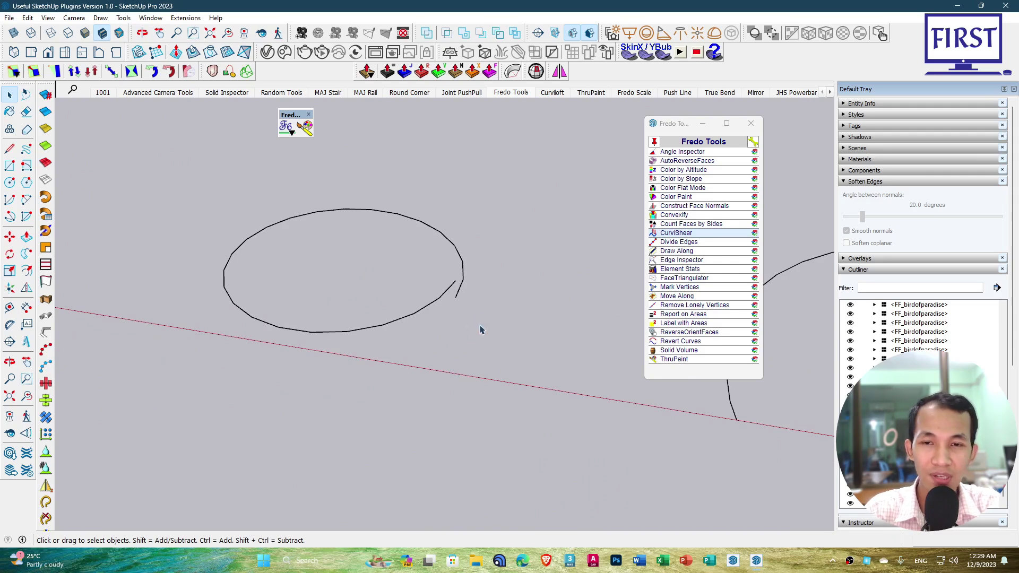
left_click(751, 123)
Step: In the Curviloft scene, join both arcs' ends with lines to form a curved face
mouse_move(449, 206)
middle_mouse_down()
mouse_move(481, 294)
mouse_move(446, 313)
middle_mouse_up()
left_click(553, 93)
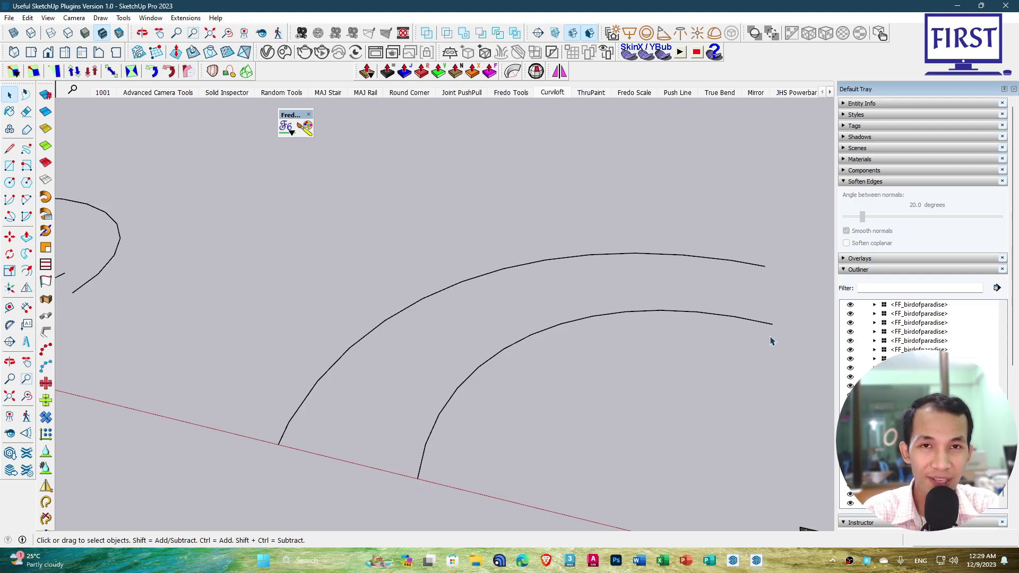
key("l")
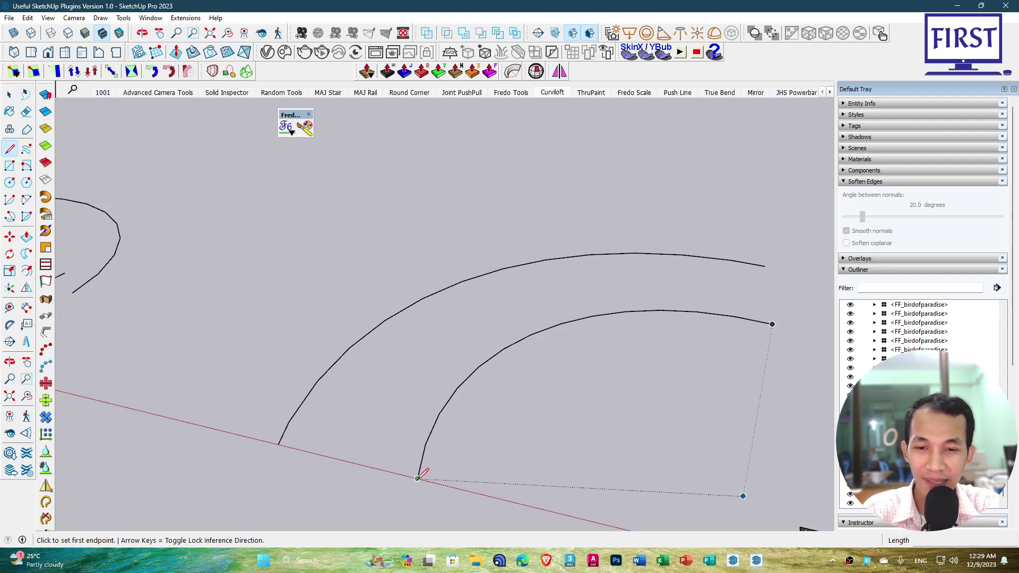
left_click(417, 478)
left_click(277, 444)
key("Escape")
left_click(772, 323)
left_click(764, 265)
key("space")
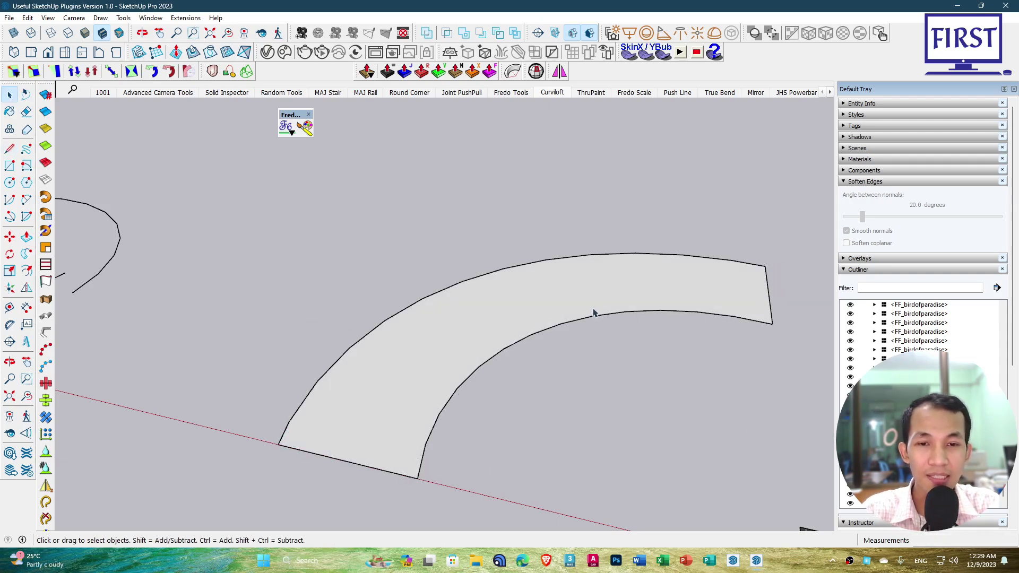
left_click(582, 297)
left_click(609, 362)
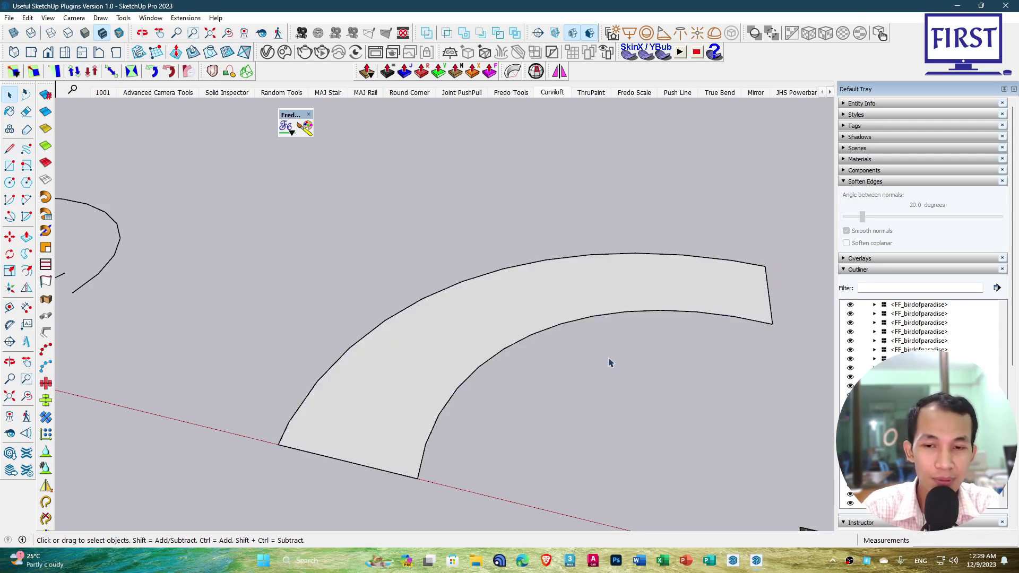
Step: Erase the closing edge to reopen the arcs and float the Curviloft toolbar
key("e")
left_click(768, 295)
key("space")
mouse_move(654, 295)
middle_mouse_down()
mouse_move(628, 320)
mouse_move(715, 419)
mouse_move(550, 359)
mouse_move(461, 368)
middle_mouse_up()
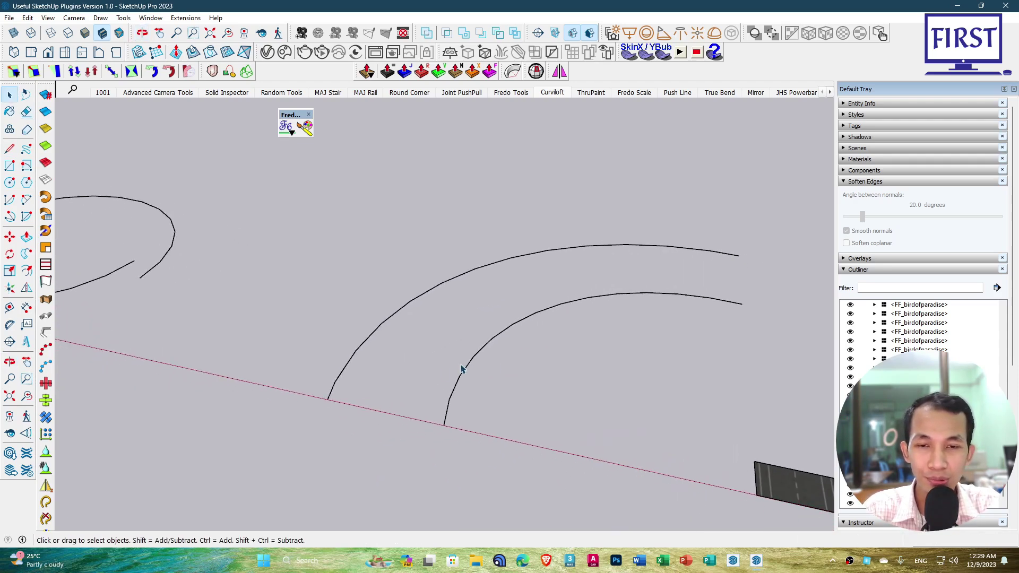
middle_click_drag(491, 331, 516, 368)
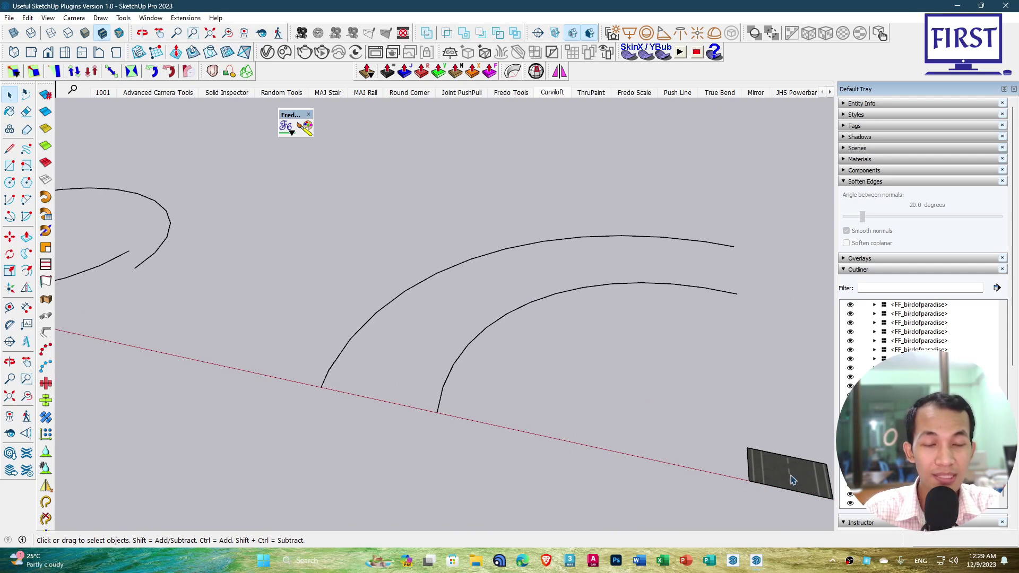
mouse_move(585, 421)
middle_mouse_down()
mouse_move(420, 386)
mouse_move(398, 409)
middle_mouse_up()
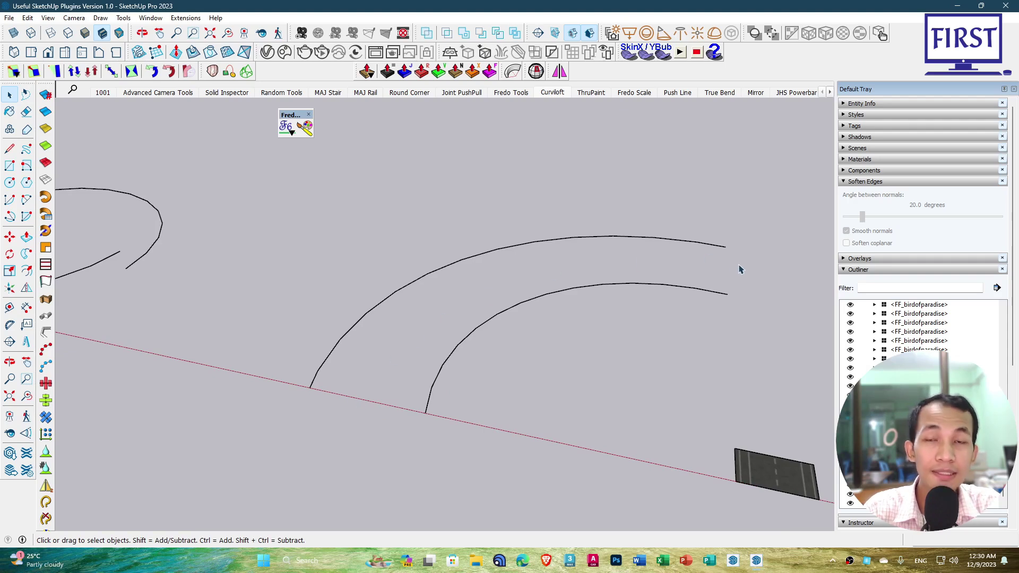
middle_click_drag(508, 378, 480, 342)
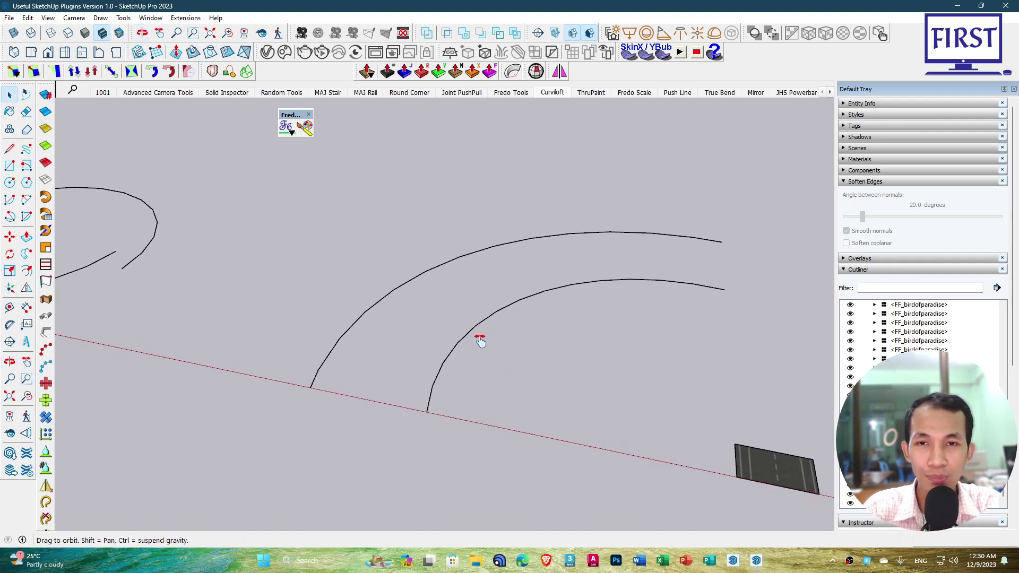
mouse_move(205, 71)
left_mouse_down()
mouse_move(457, 167)
mouse_move(470, 158)
left_mouse_up()
Step: Loft a surface from the outer arc to the inner arc with Curviloft Loft by Spline
mouse_move(469, 227)
middle_mouse_down()
mouse_move(469, 251)
mouse_move(465, 236)
middle_mouse_up()
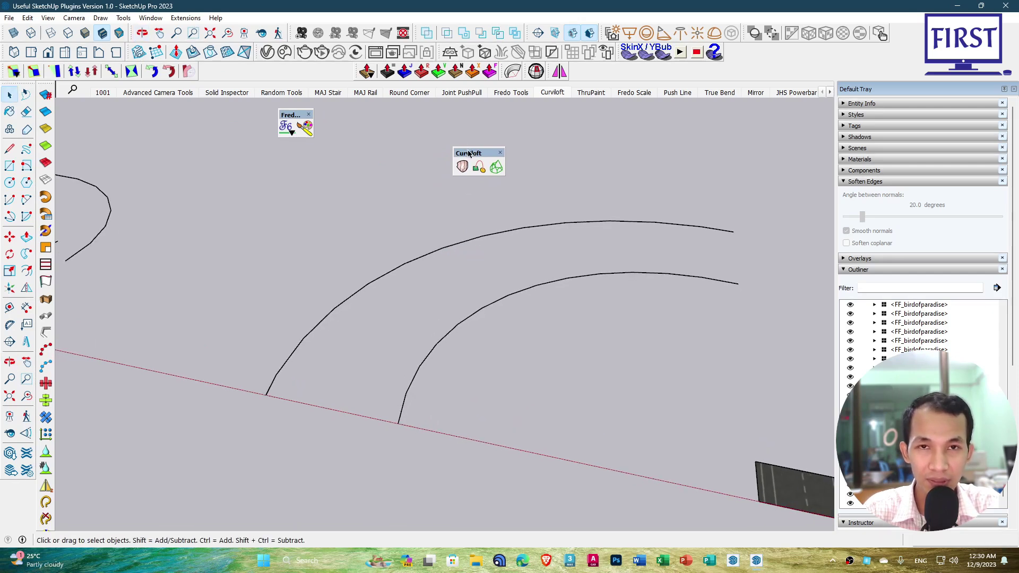
left_click_drag(472, 155, 461, 148)
mouse_move(465, 213)
middle_mouse_down()
mouse_move(468, 254)
mouse_move(458, 269)
middle_mouse_up()
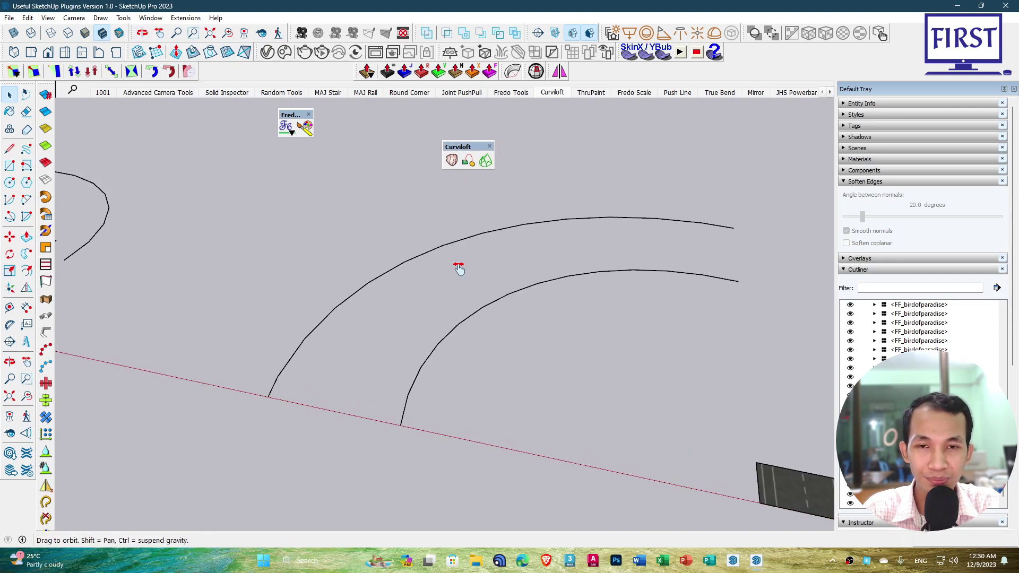
left_click(451, 160)
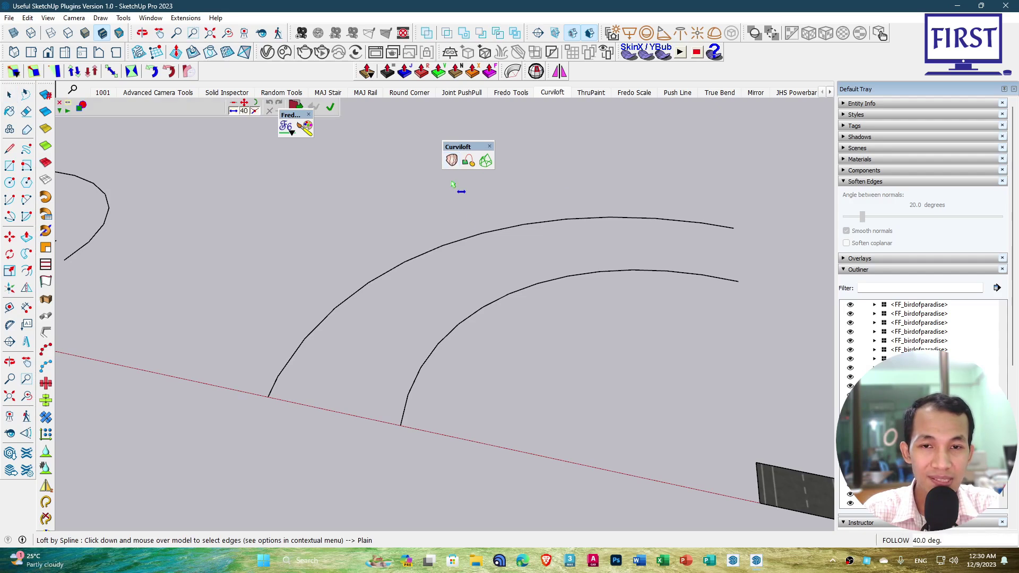
left_click(446, 245)
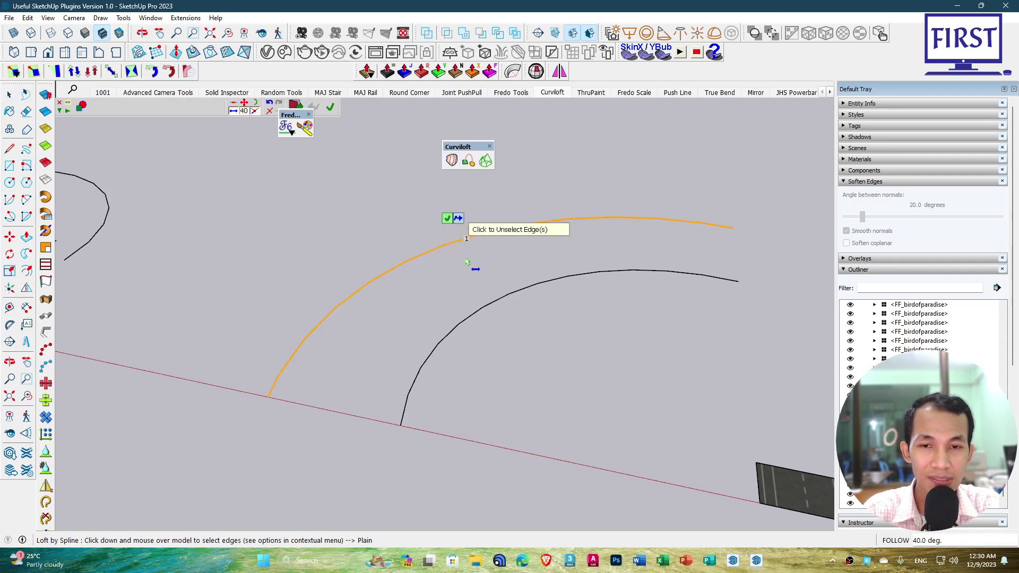
left_click(513, 305)
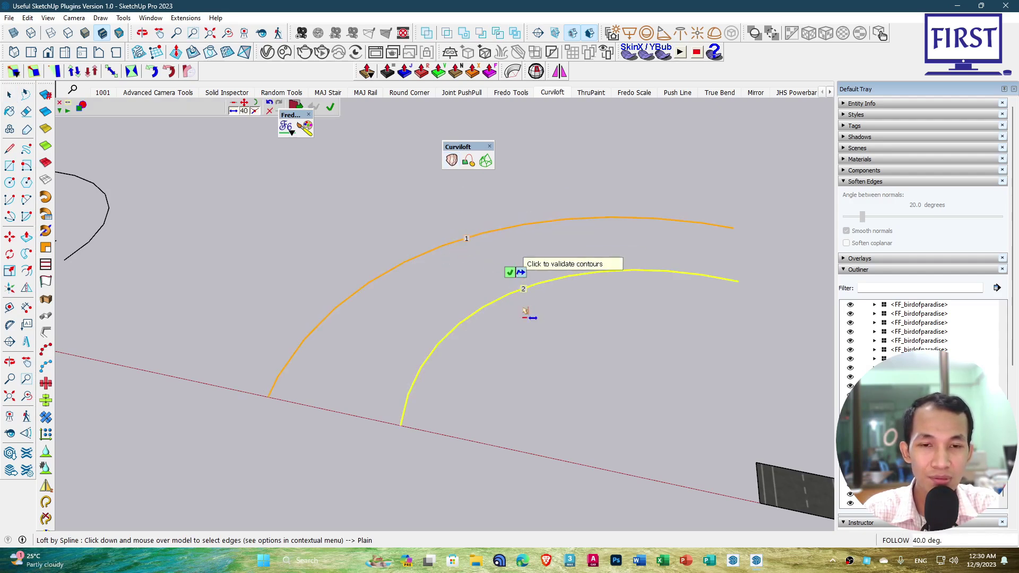
left_click(509, 274)
left_click(537, 383)
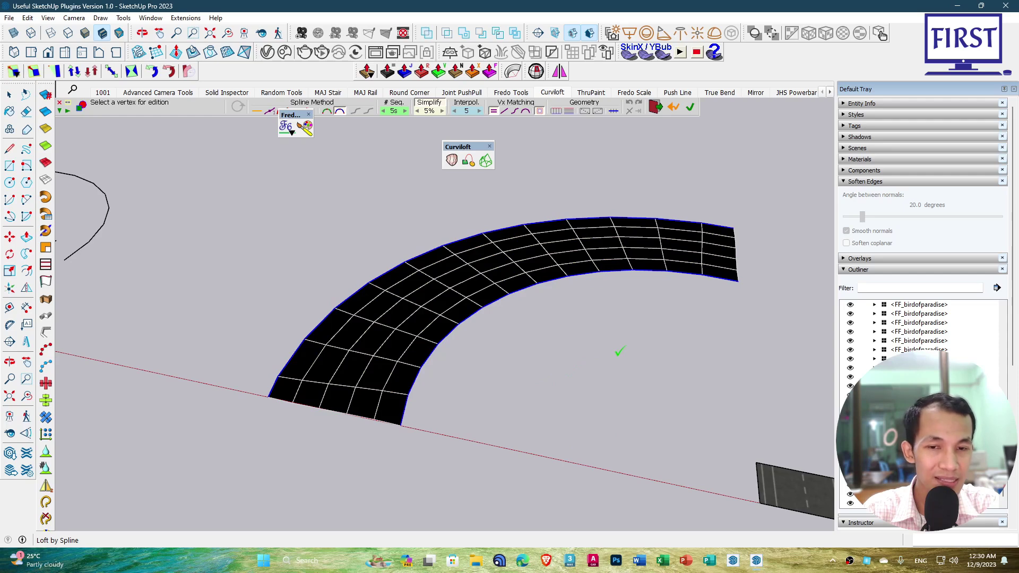
left_click(619, 351)
Step: Exit the loft tool and select the new lofted surface group
middle_click_drag(615, 347, 557, 342)
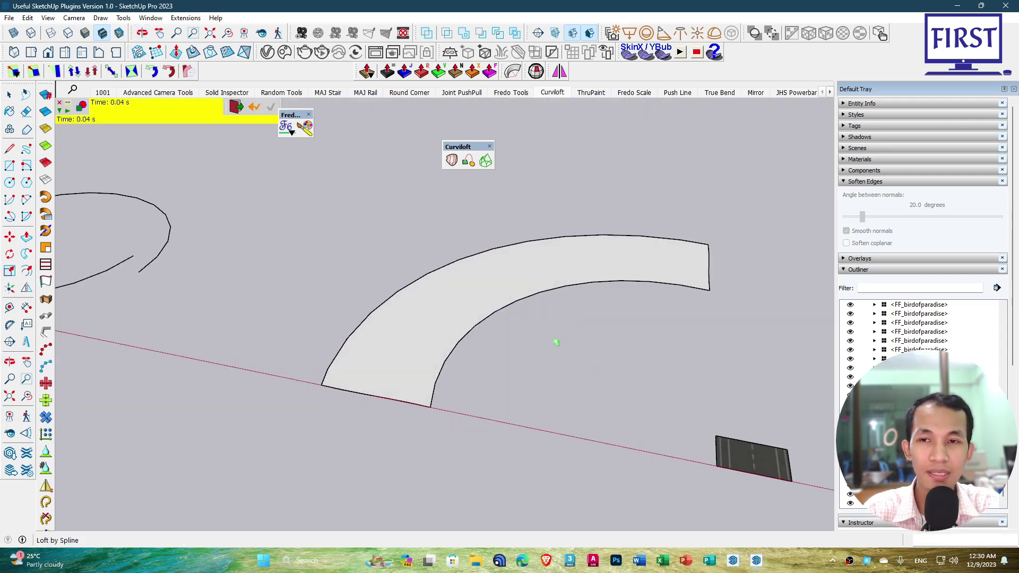
key("space")
scroll(493, 308, "up", 2)
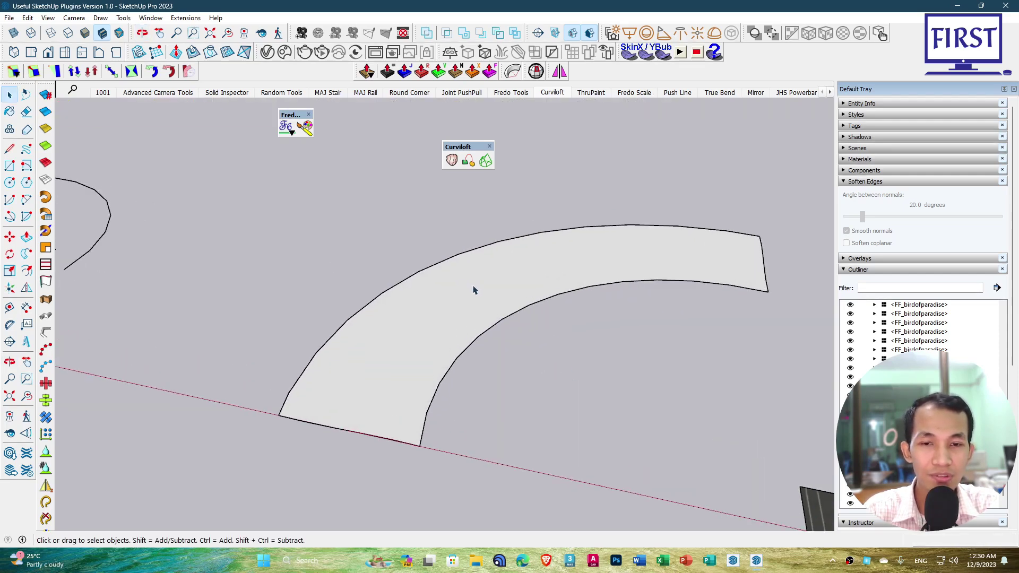
left_click(492, 321)
mouse_move(499, 330)
middle_mouse_down()
mouse_move(718, 310)
mouse_move(519, 298)
mouse_move(487, 330)
middle_mouse_up()
left_click(718, 309)
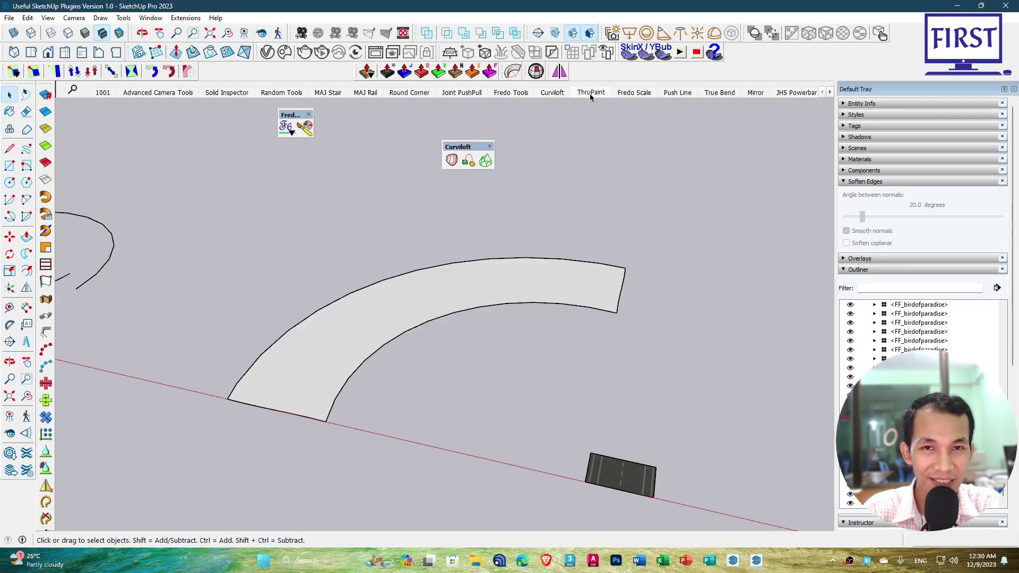
middle_click_drag(452, 302, 429, 291)
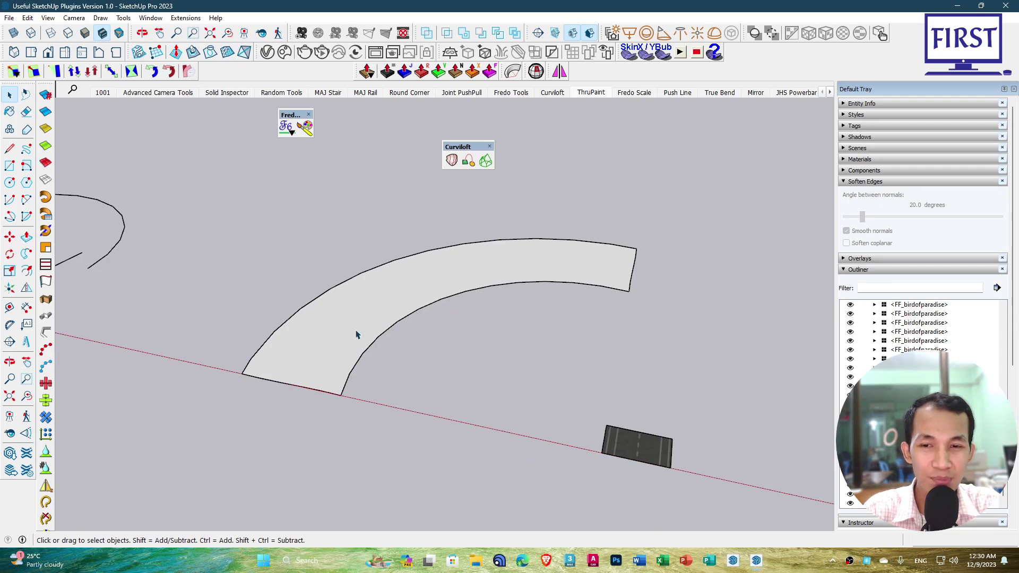
middle_click_drag(534, 300, 555, 273)
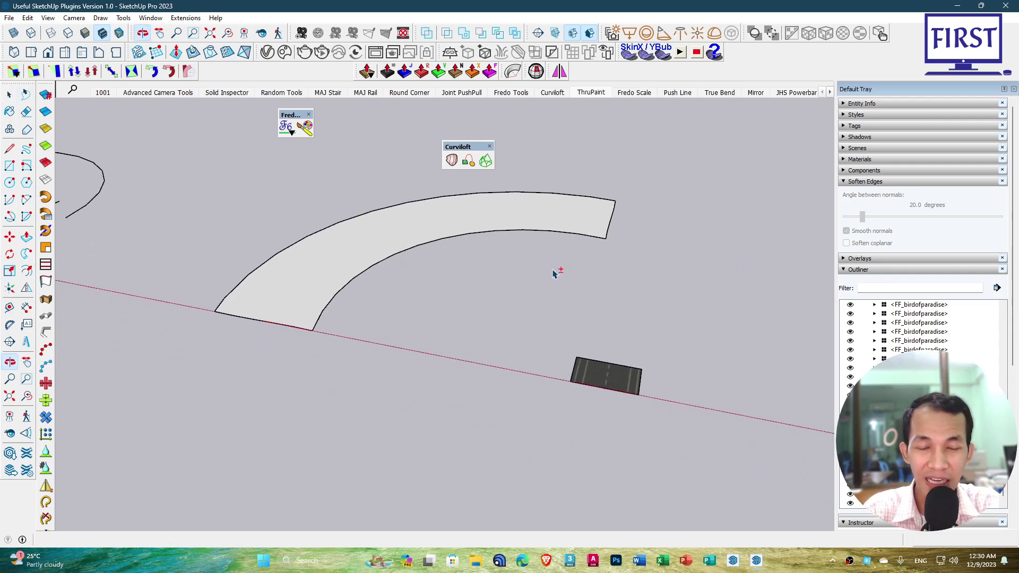
scroll(610, 382, "up", 2)
scroll(618, 400, "up", 1)
scroll(604, 337, "up", 1)
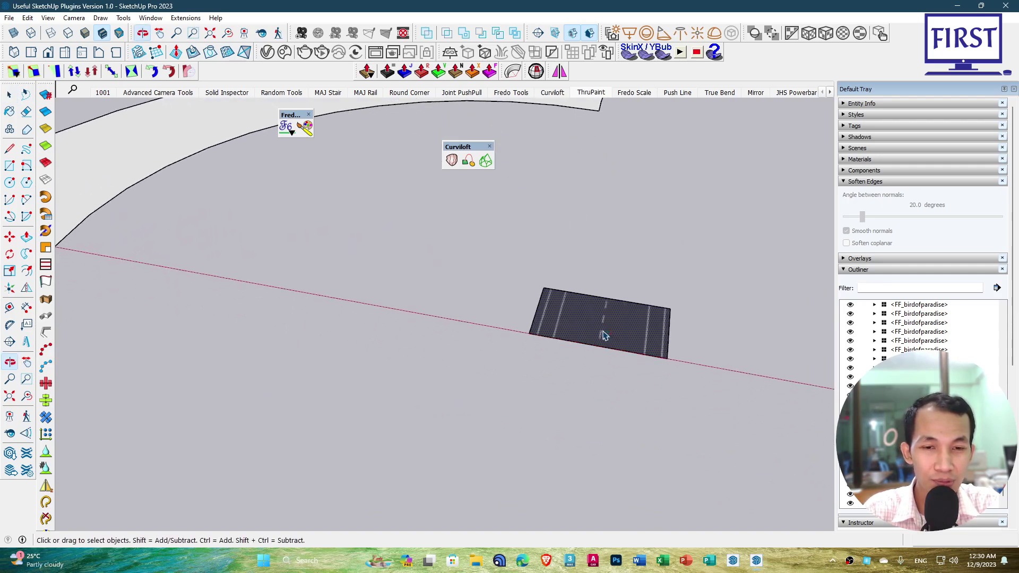
scroll(603, 335, "up", 2)
scroll(603, 335, "up", 2)
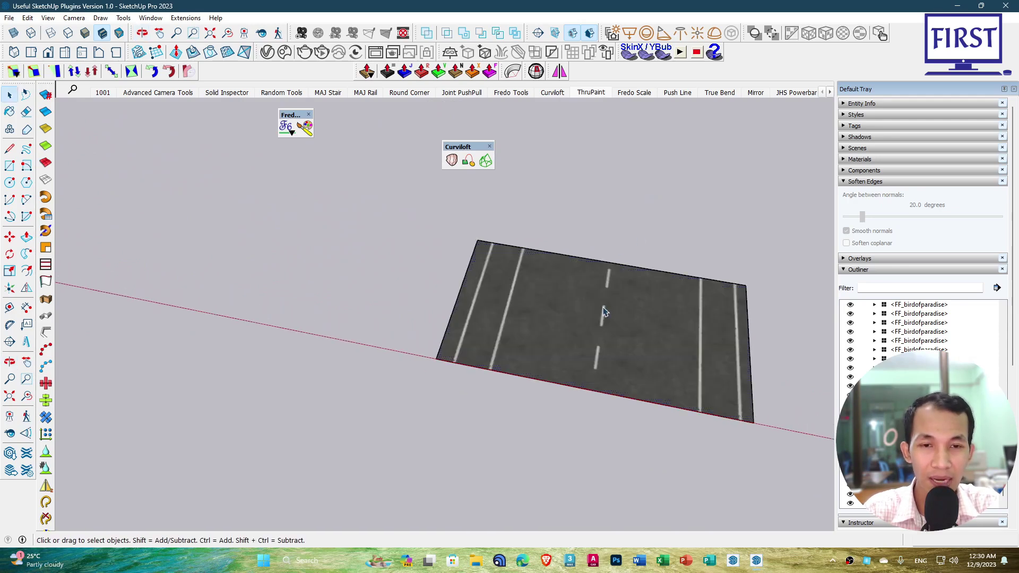
scroll(645, 220, "down", 3)
mouse_move(212, 191)
middle_mouse_down("shift")
mouse_move(315, 245)
mouse_move(483, 292)
middle_mouse_up("shift")
scroll(281, 253, "down", 3)
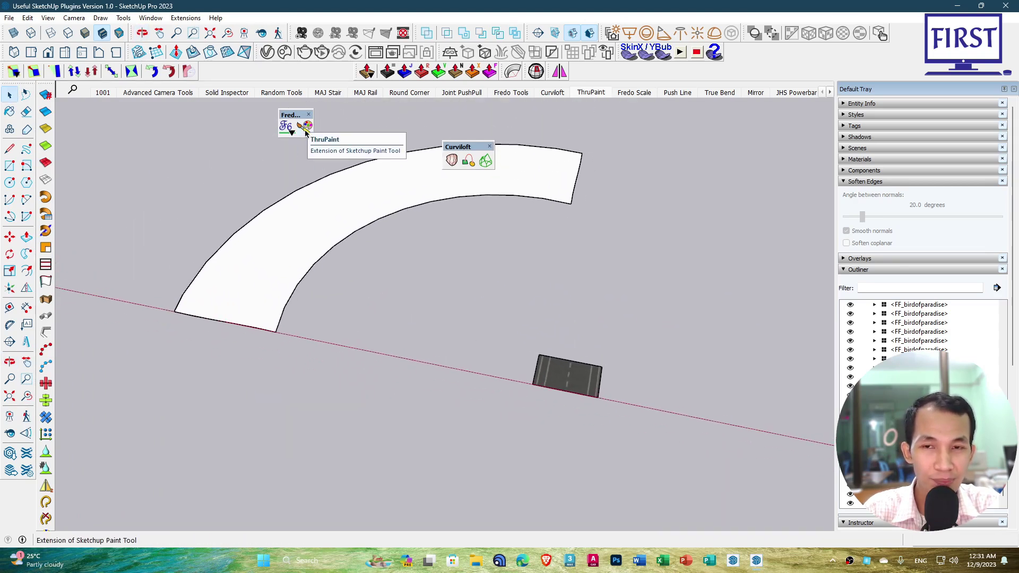
left_click_drag(296, 114, 290, 113)
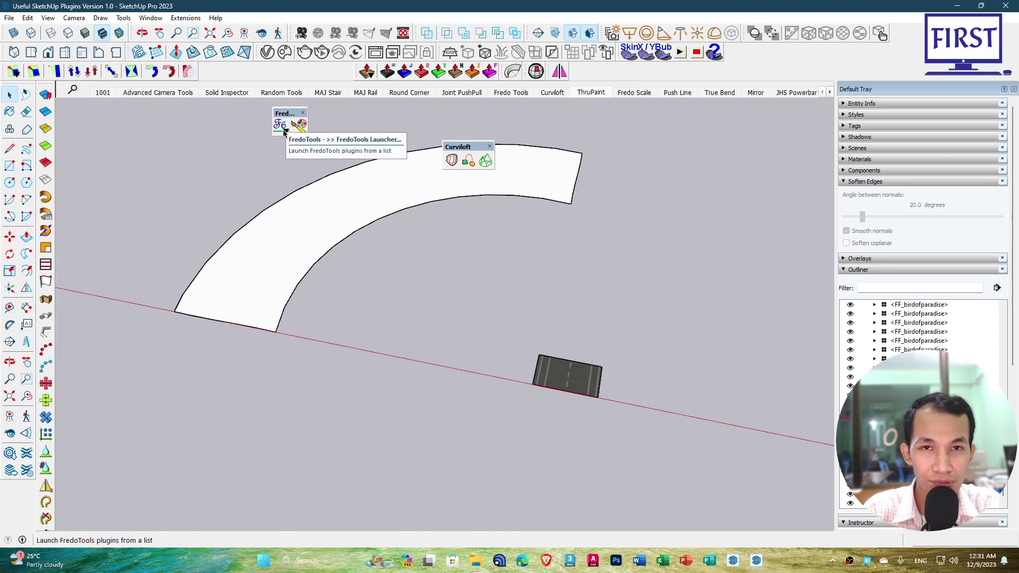
left_click_drag(282, 116, 300, 125)
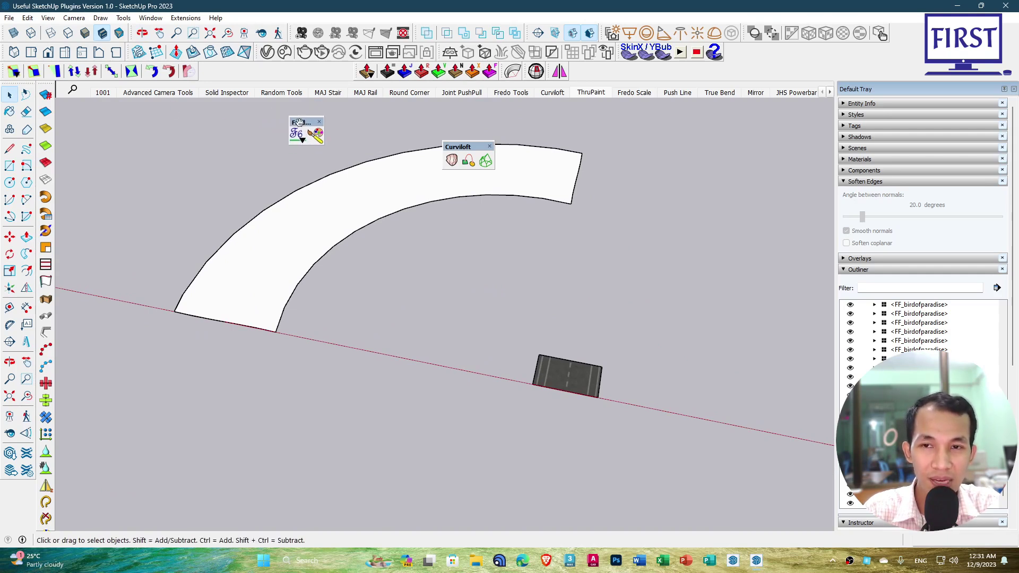
Step: Open the FredoTools Launcher and arrange it beside the Fredo Tools and Curviloft palettes
left_click(123, 18)
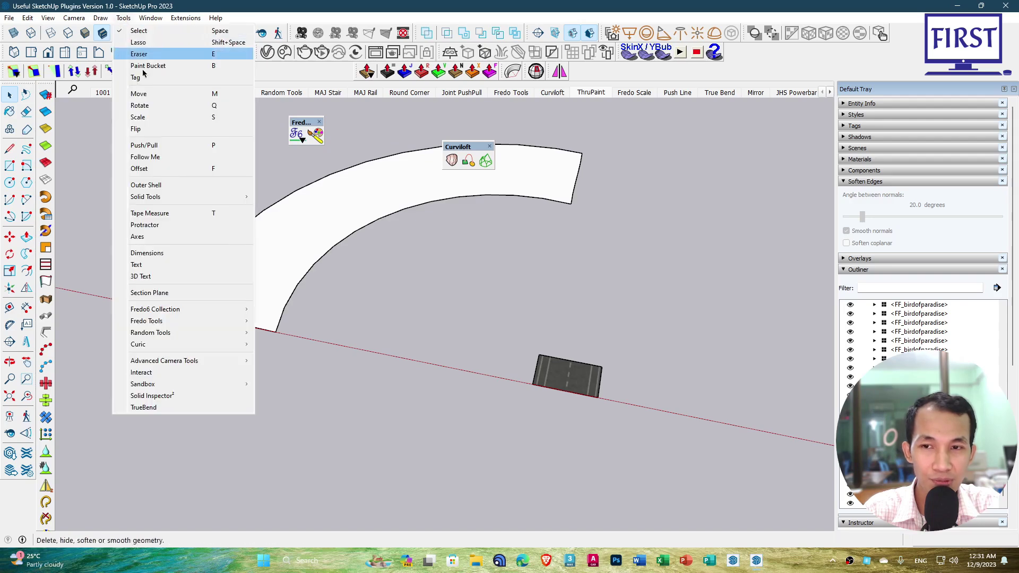
mouse_move(146, 320)
left_click(313, 190)
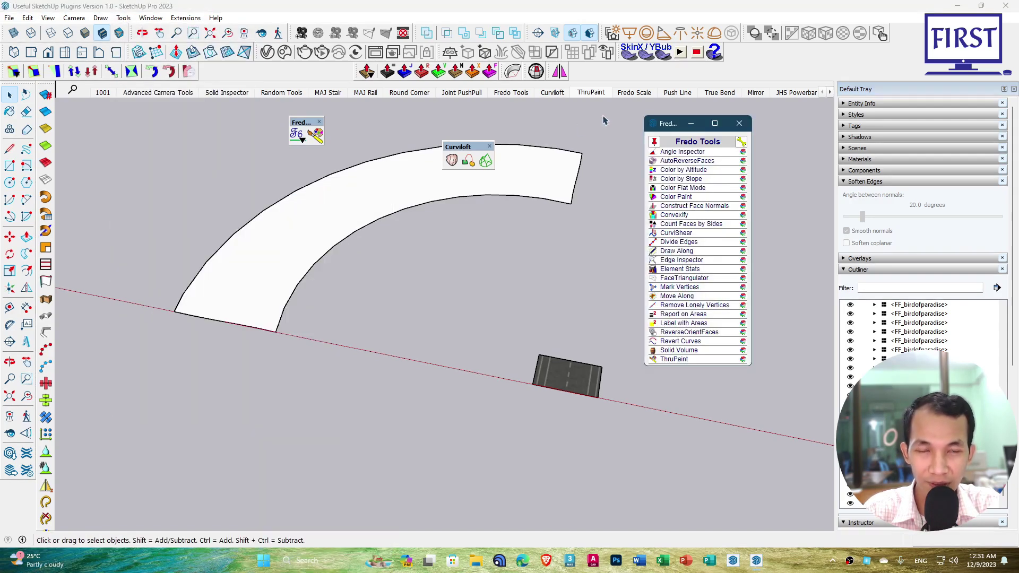
left_click_drag(667, 124, 701, 131)
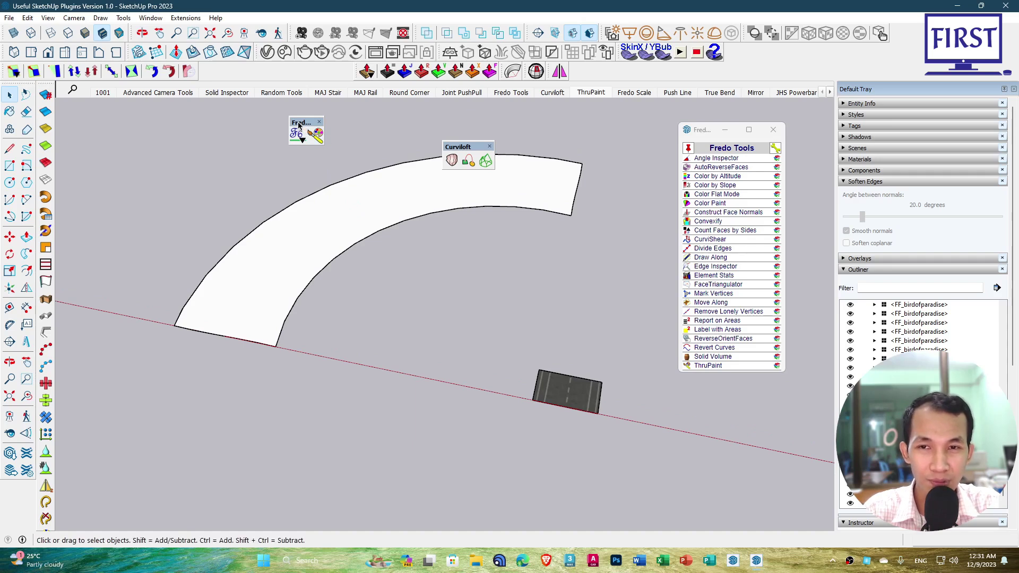
left_click_drag(297, 123, 247, 123)
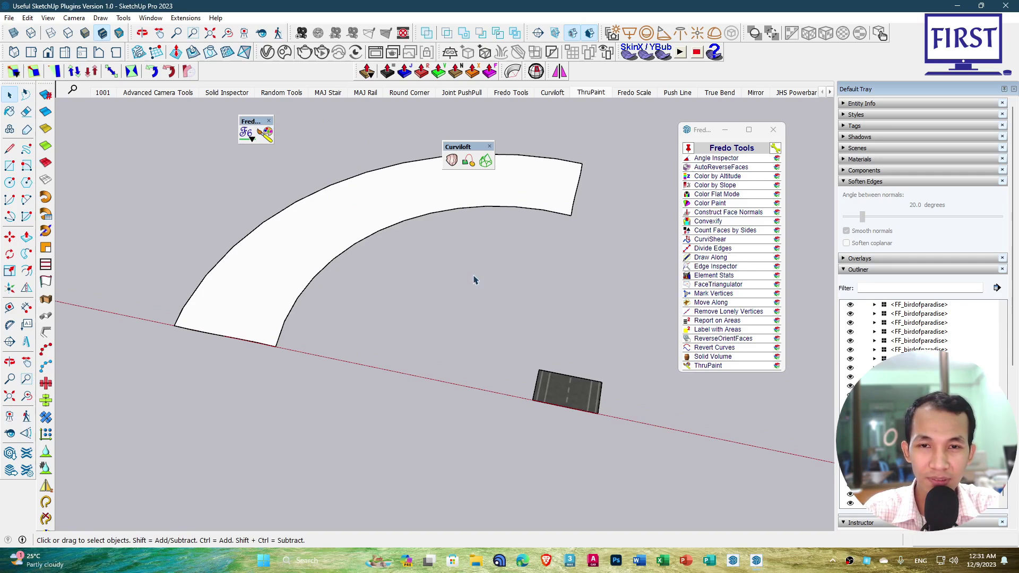
left_click_drag(472, 154, 338, 133)
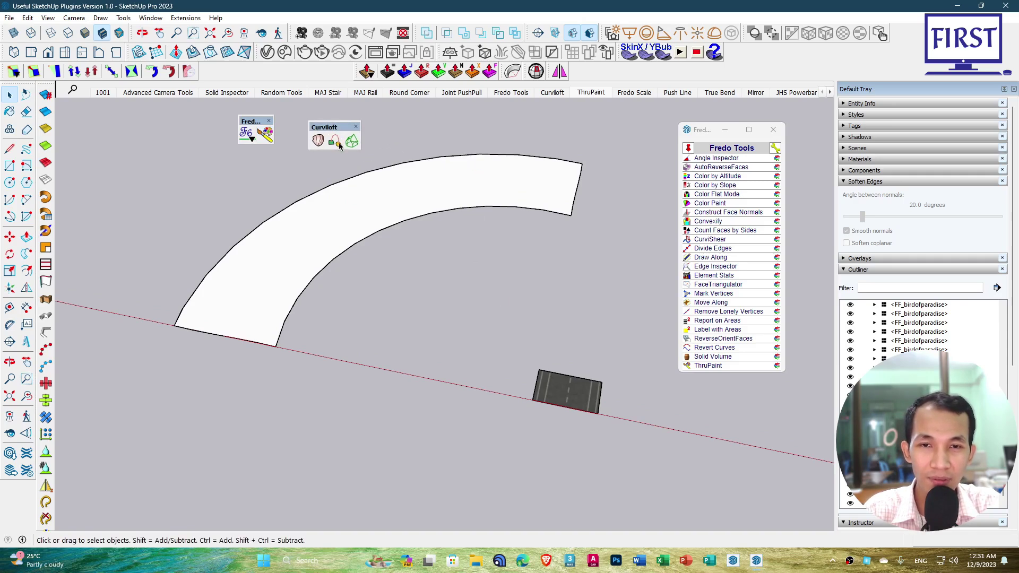
left_click(714, 365)
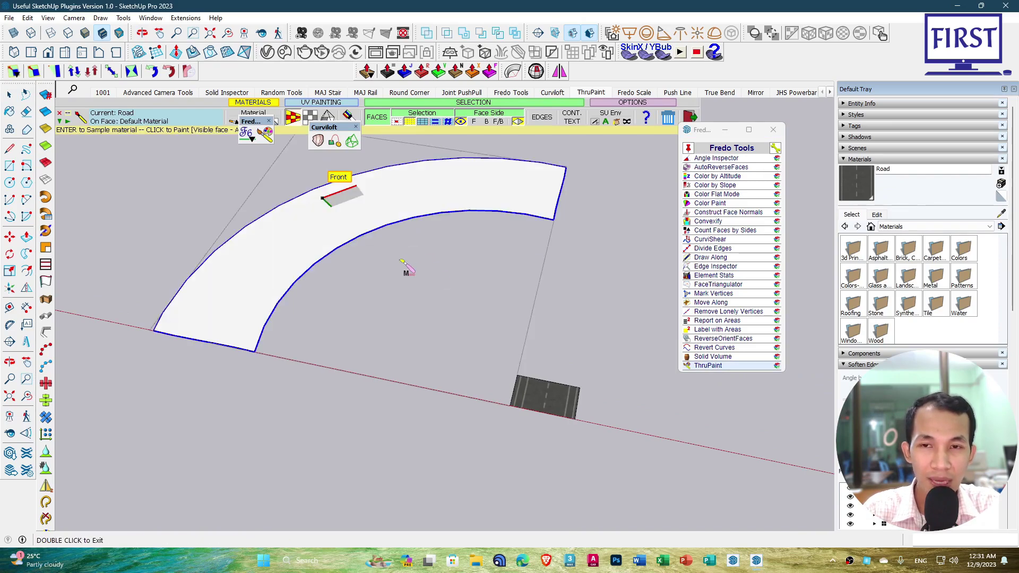
left_click_drag(243, 122, 185, 147)
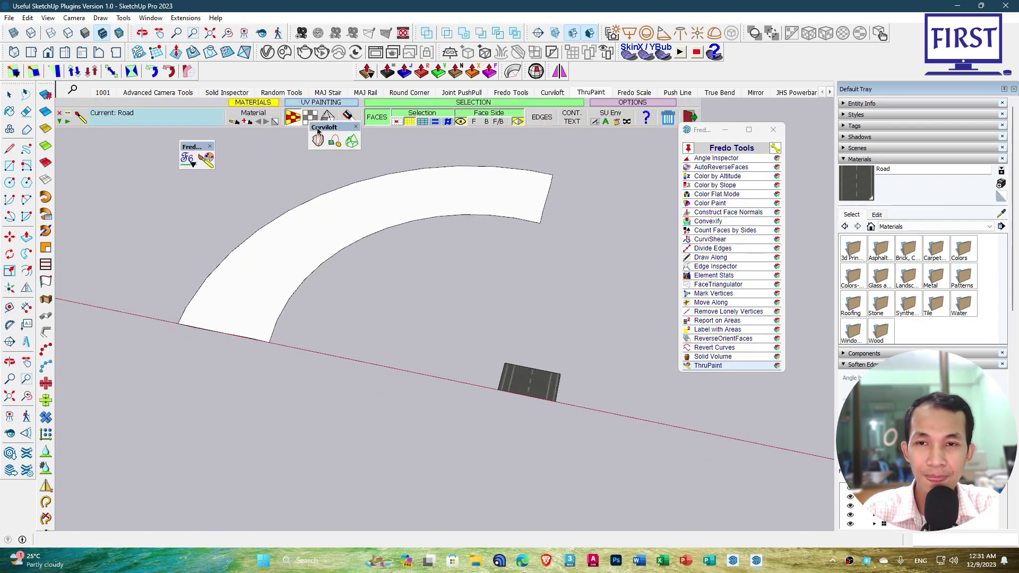
left_click_drag(321, 128, 274, 148)
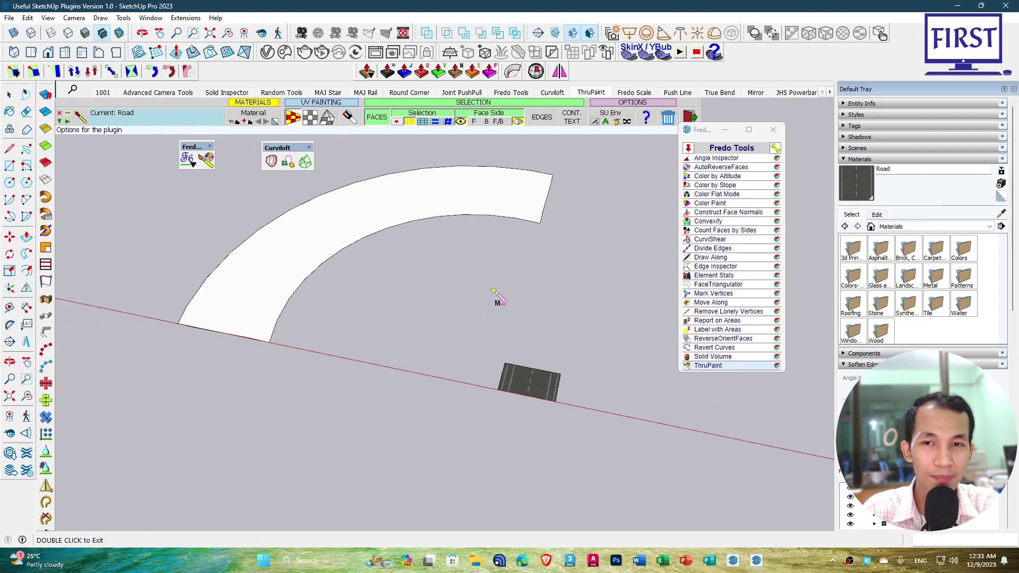
middle_click_drag(479, 281, 443, 181)
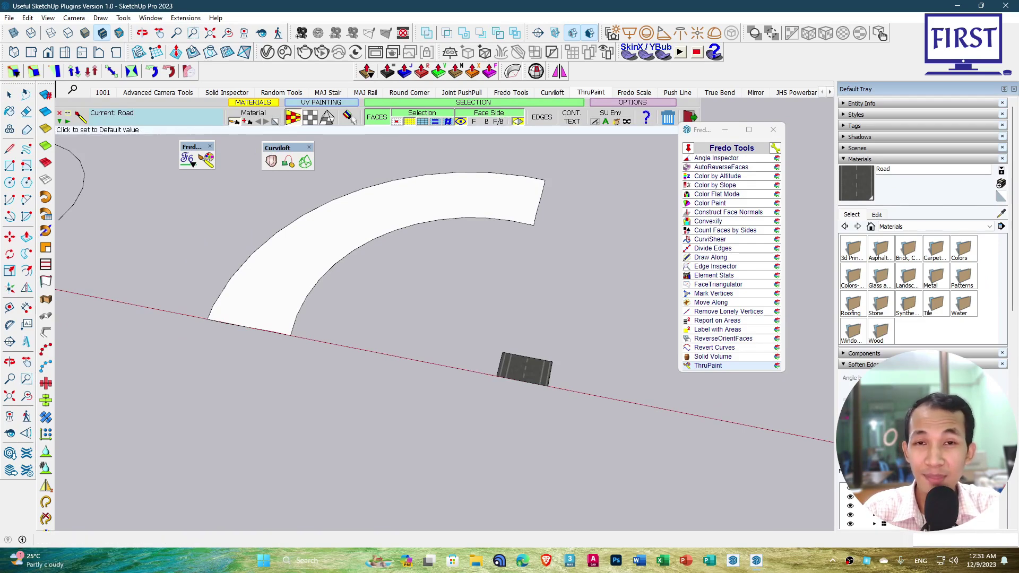
key("alt")
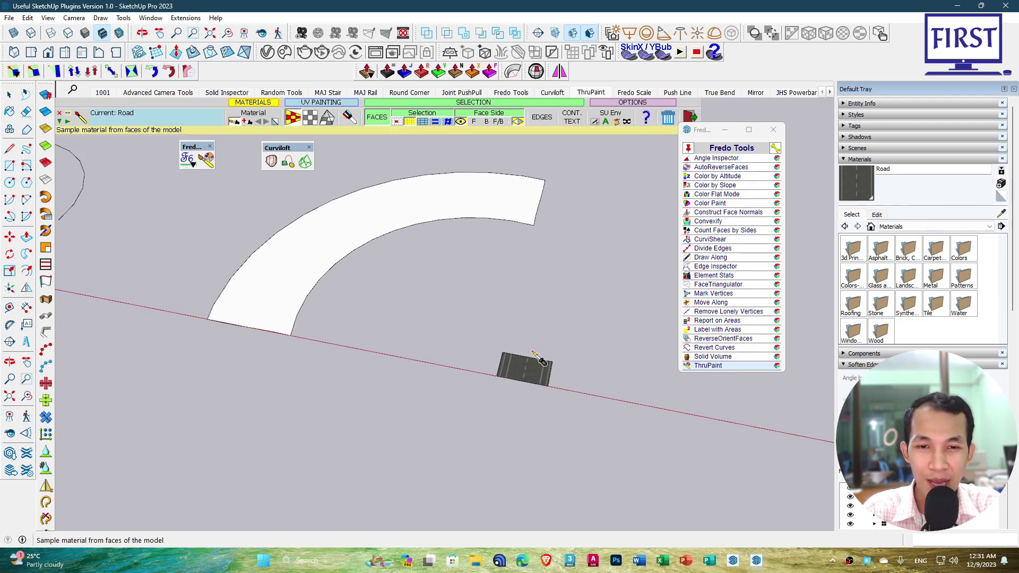
left_click(536, 379, "alt")
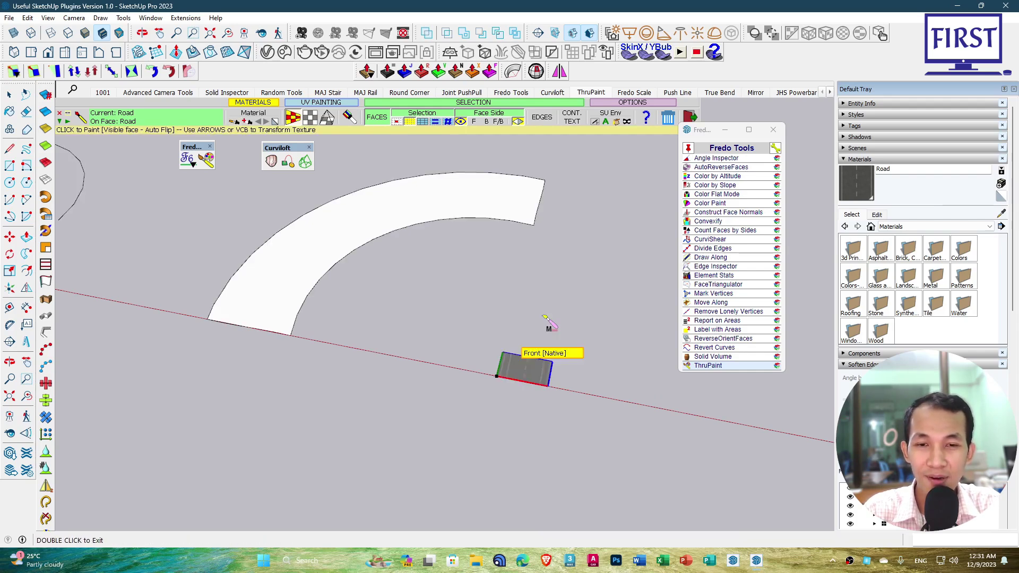
middle_click_drag(476, 317, 473, 311)
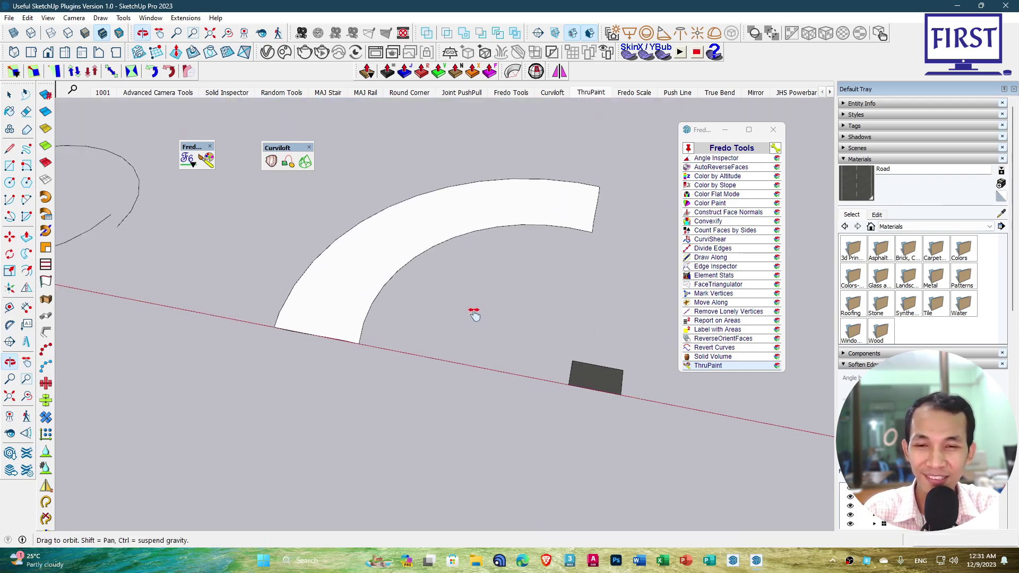
scroll(215, 312, "up", 2)
mouse_move(217, 315)
middle_mouse_down()
mouse_move(319, 319)
mouse_move(334, 329)
middle_mouse_up()
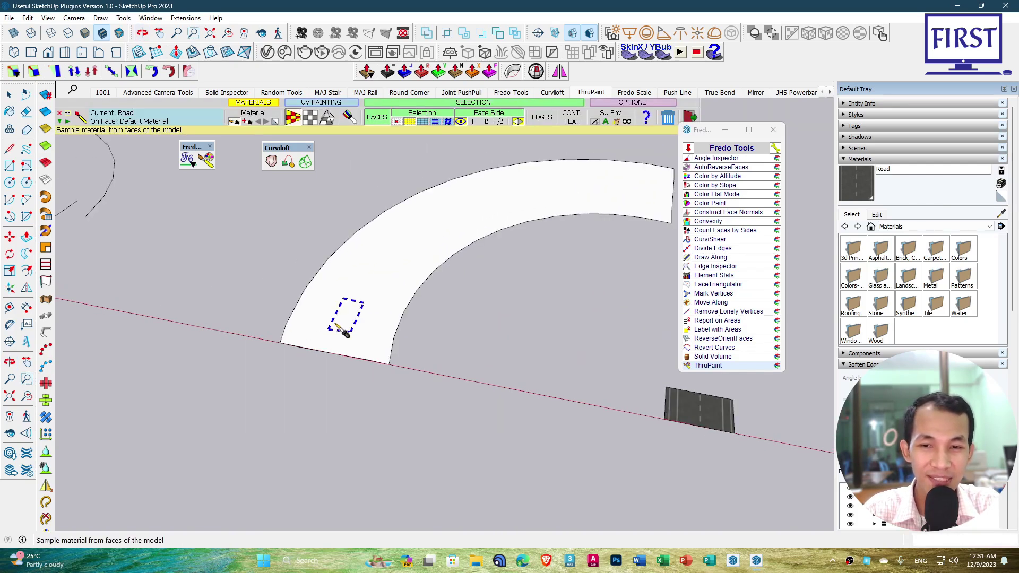
left_click(342, 330)
mouse_move(341, 329)
middle_mouse_down()
mouse_move(348, 307)
mouse_move(332, 316)
middle_mouse_up()
key("space")
left_click(558, 421)
left_click(658, 401)
mouse_move(658, 401)
middle_mouse_down()
mouse_move(564, 364)
mouse_move(450, 350)
mouse_move(466, 359)
mouse_move(357, 296)
middle_mouse_up()
double_click(357, 296)
left_click(356, 307)
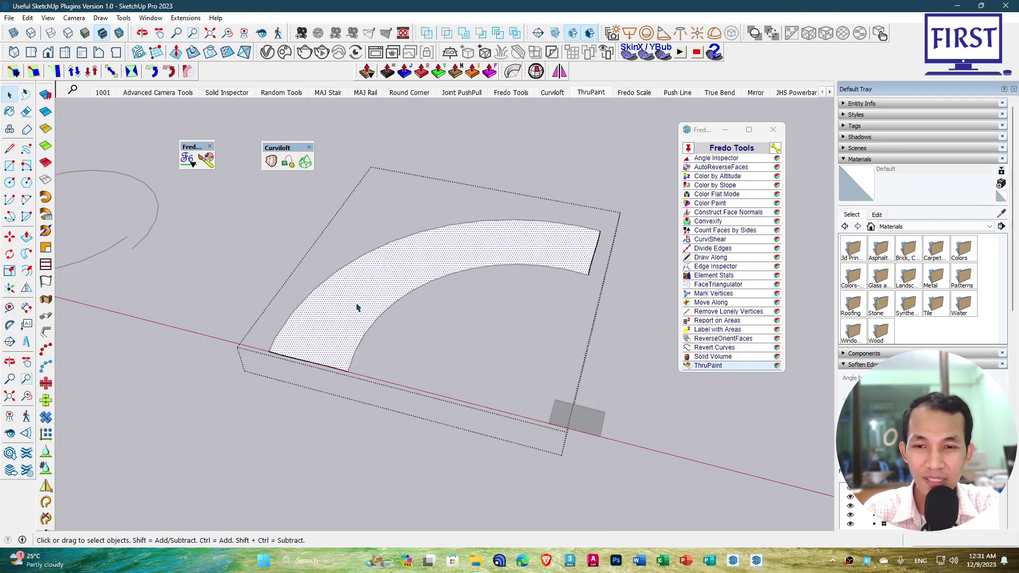
left_click(612, 340)
middle_click_drag(612, 340, 547, 268)
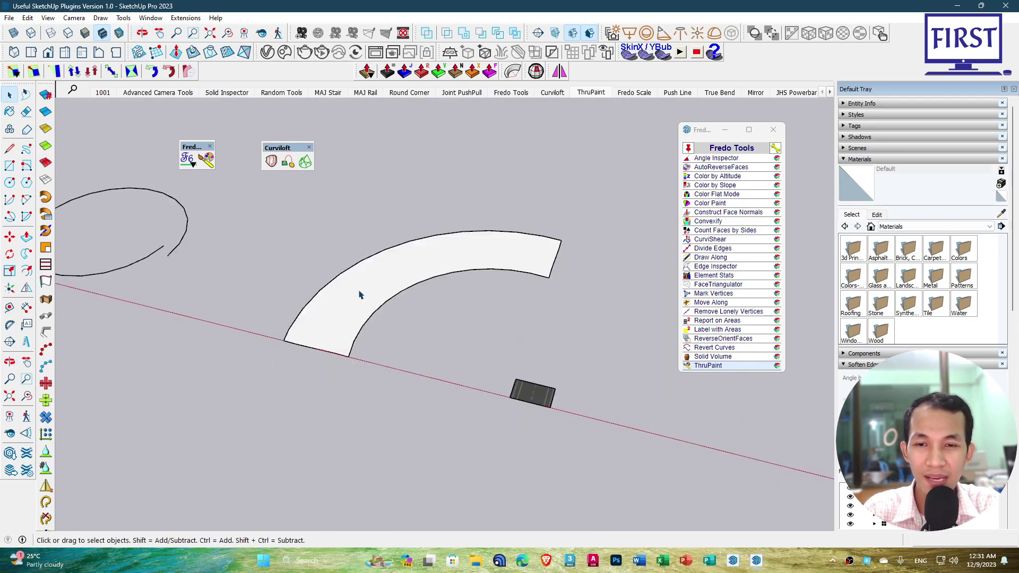
Step: Explode the curved road group into loose geometry
double_click(359, 295)
left_click(598, 333)
right_click(461, 257)
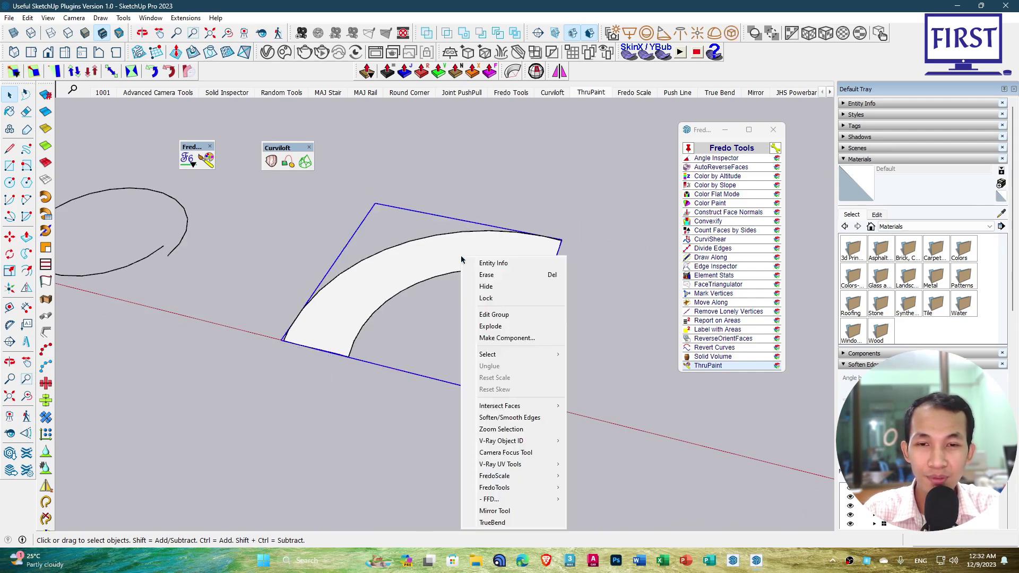
left_click(502, 325)
middle_click_drag(464, 325, 375, 302)
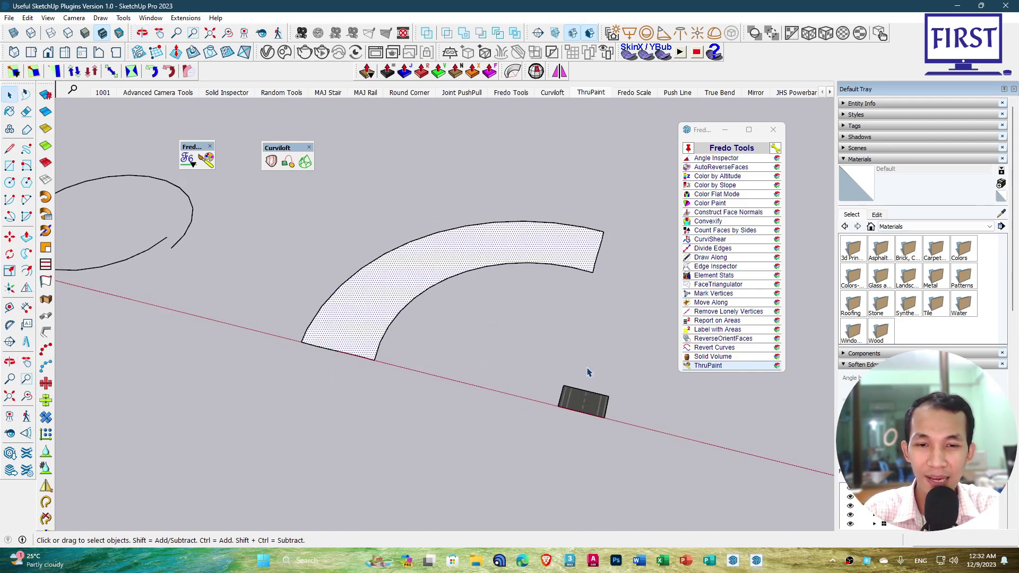
Step: Paint the curved road face with the Road material sampled from the small block
key("b")
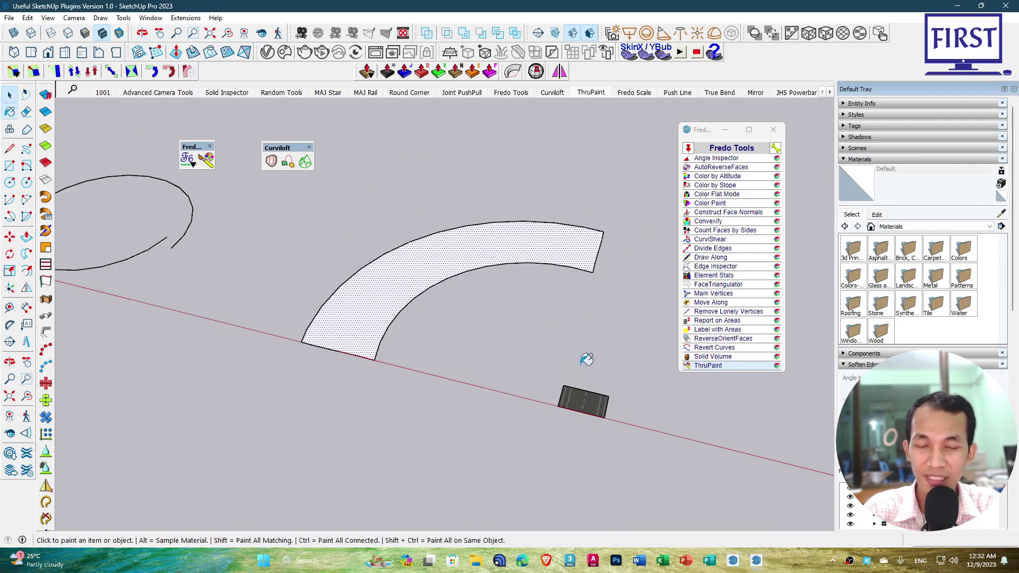
left_click(586, 393, "alt")
left_click(384, 290)
key("space")
scroll(434, 357, "up", 1)
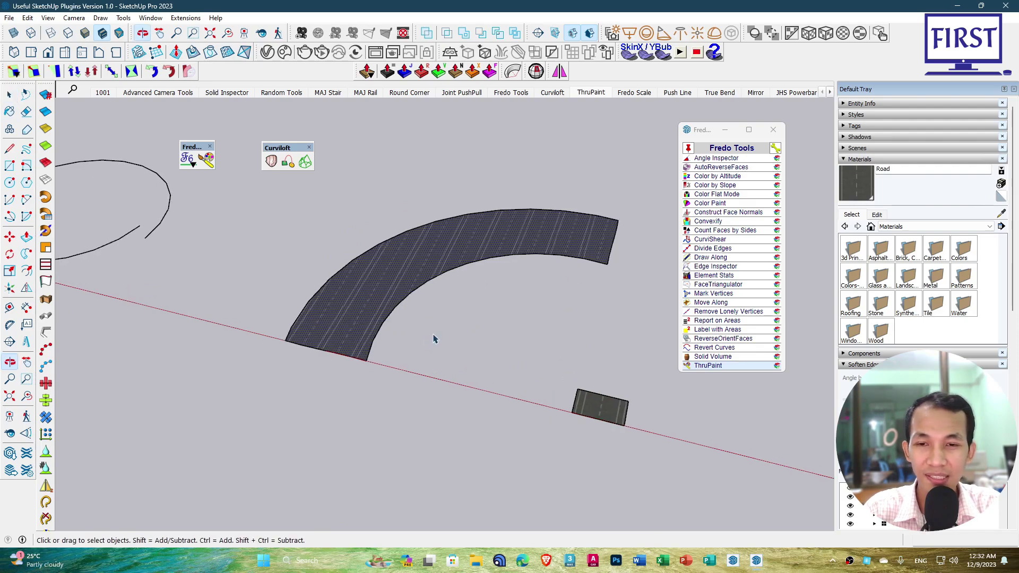
left_click(212, 222)
Step: Repaint the block and curved road with ThruPaint so the Road texture follows the arc
left_click(206, 159)
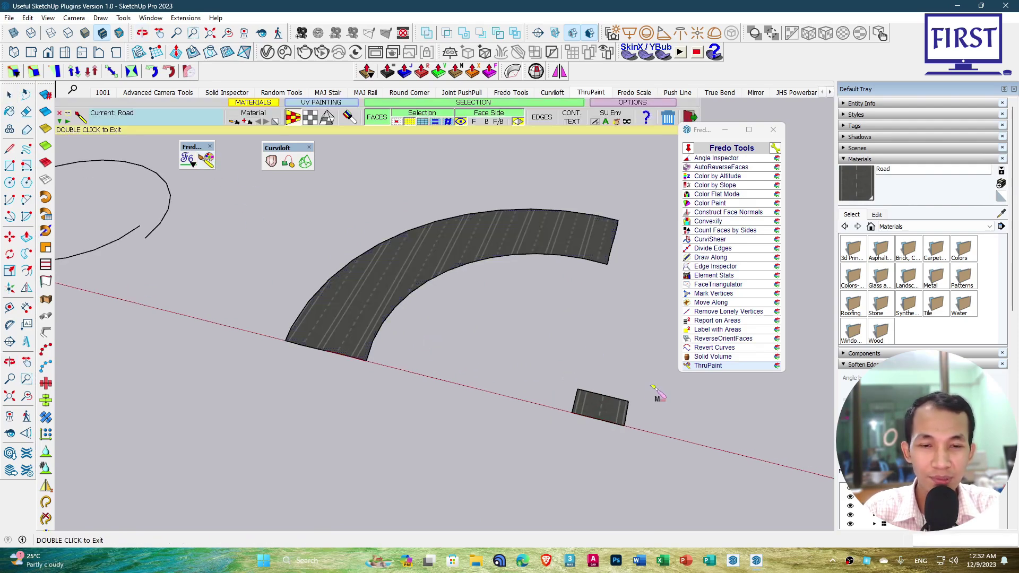
left_click(603, 412)
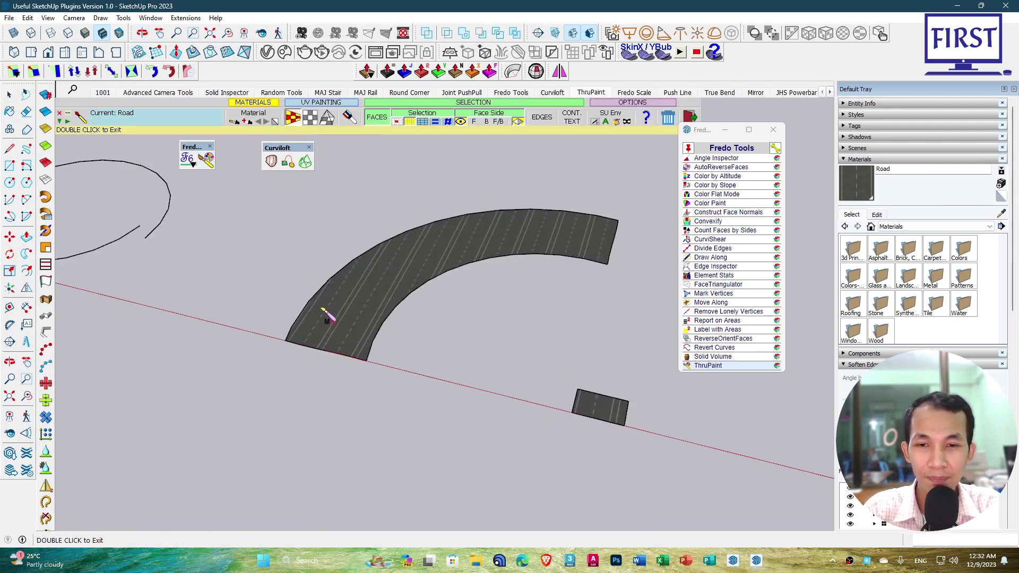
left_click(358, 334)
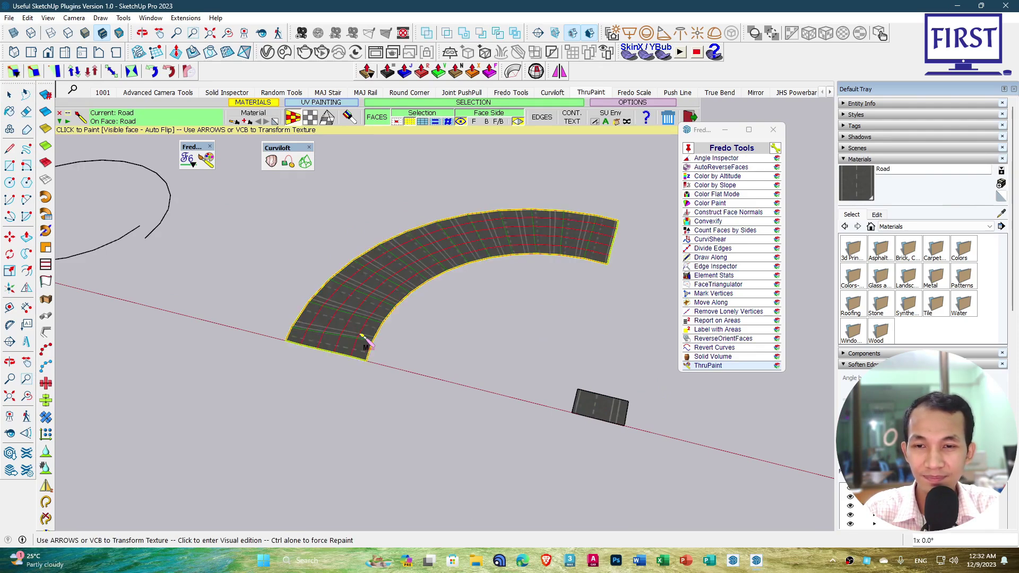
scroll(357, 333, "up", 1)
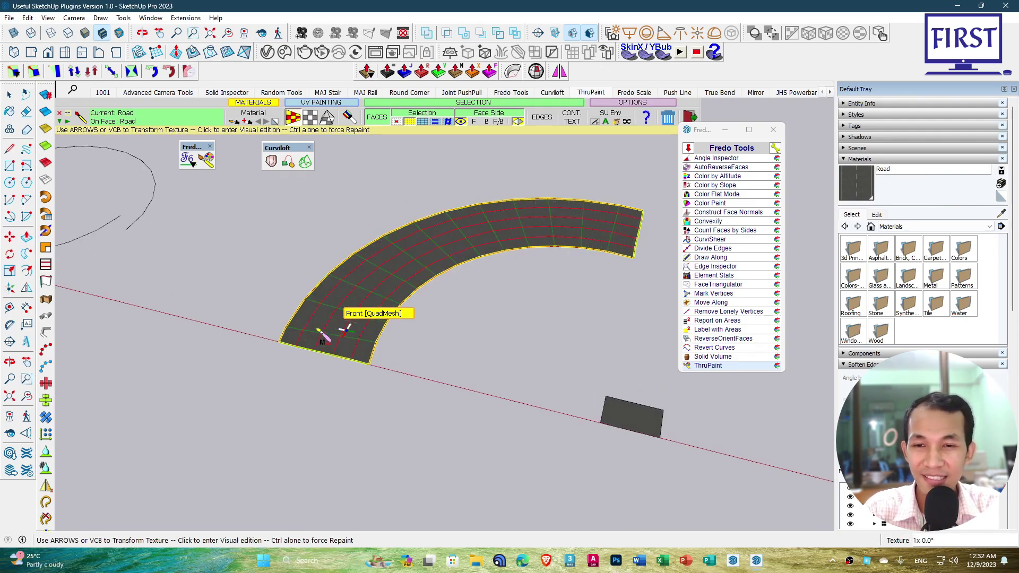
scroll(351, 333, "up", 1)
scroll(345, 332, "up", 1)
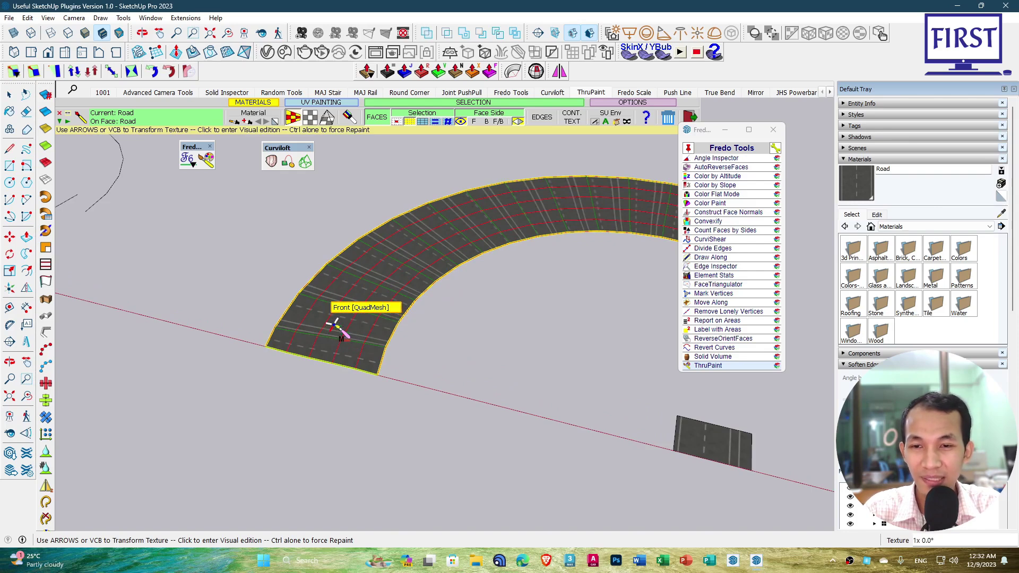
Step: Shift the Road texture across the curved face and rotate it toward 90° in ThruPaint
left_click(336, 329)
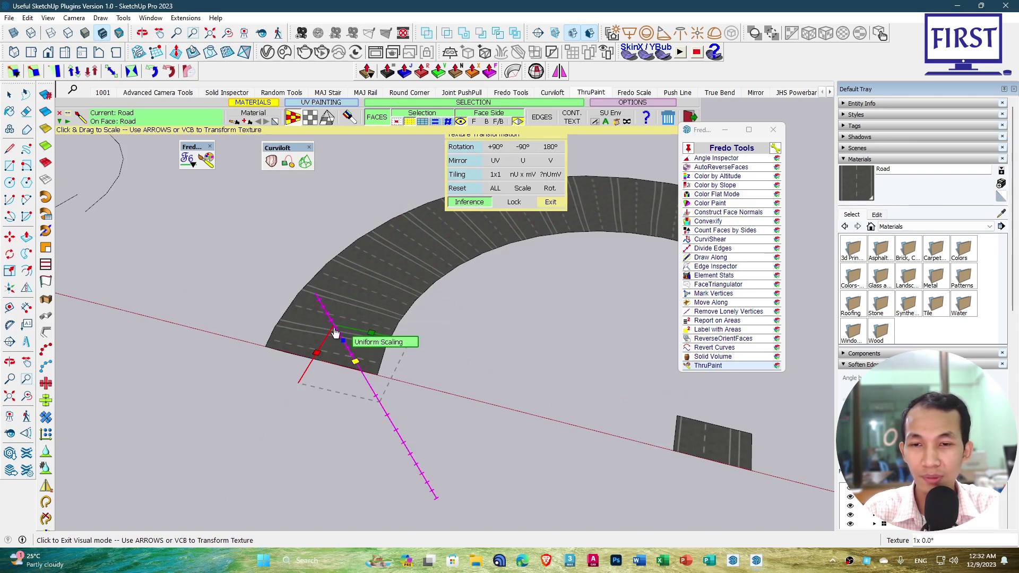
left_click_drag(342, 314, 343, 318)
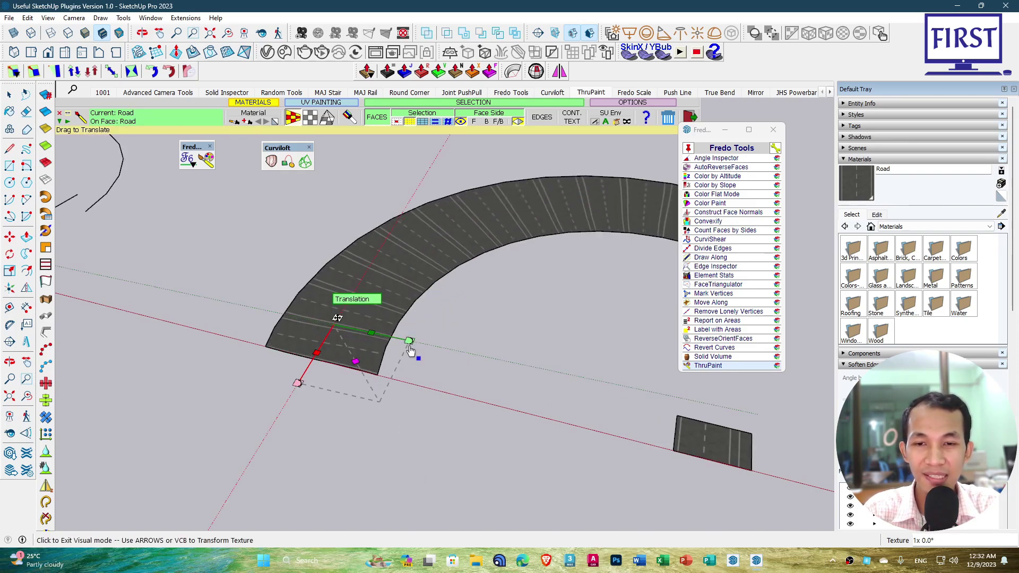
mouse_move(410, 341)
left_mouse_down()
mouse_move(404, 285)
mouse_move(374, 255)
left_mouse_up()
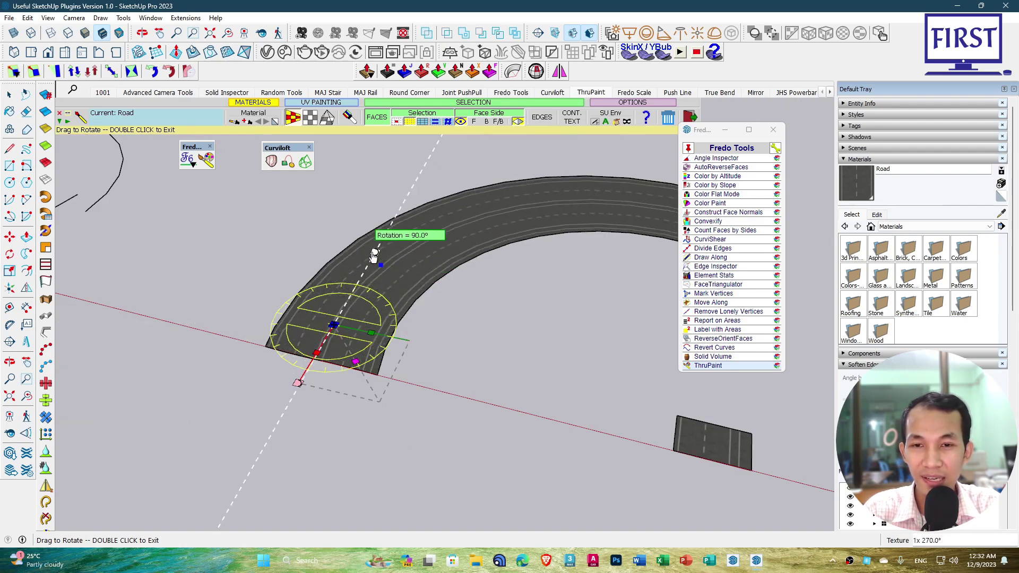
mouse_move(359, 264)
left_mouse_down()
mouse_move(320, 325)
mouse_move(291, 315)
left_mouse_up()
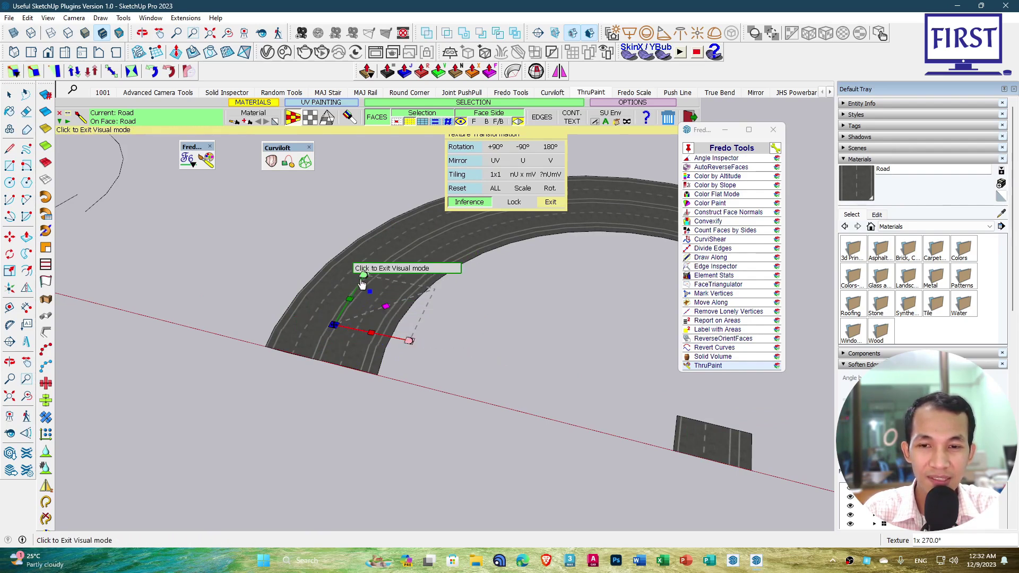
left_click(356, 319)
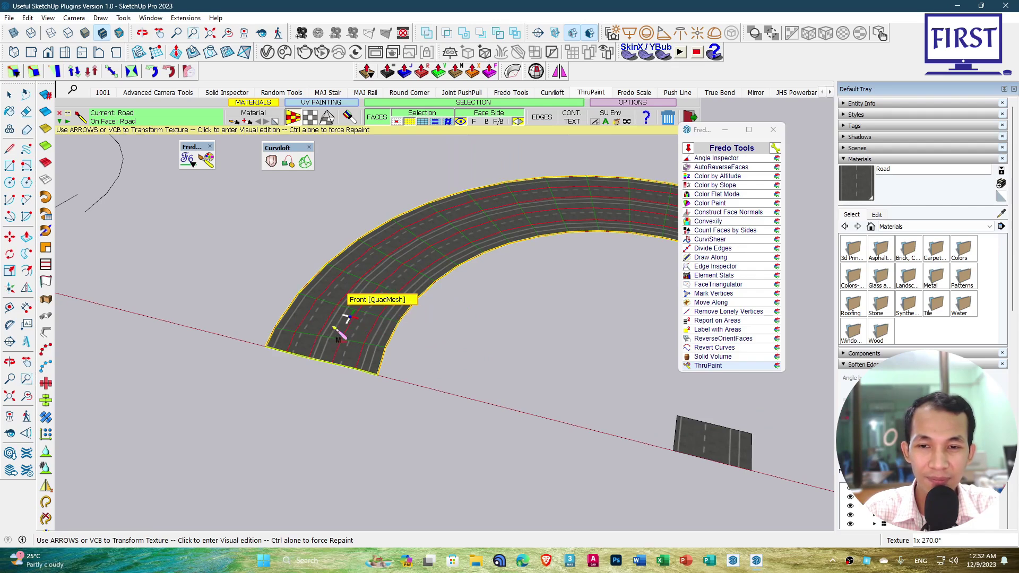
Step: Widen the Road texture and shift it sideways to centre the lanes on the road
left_click(331, 336)
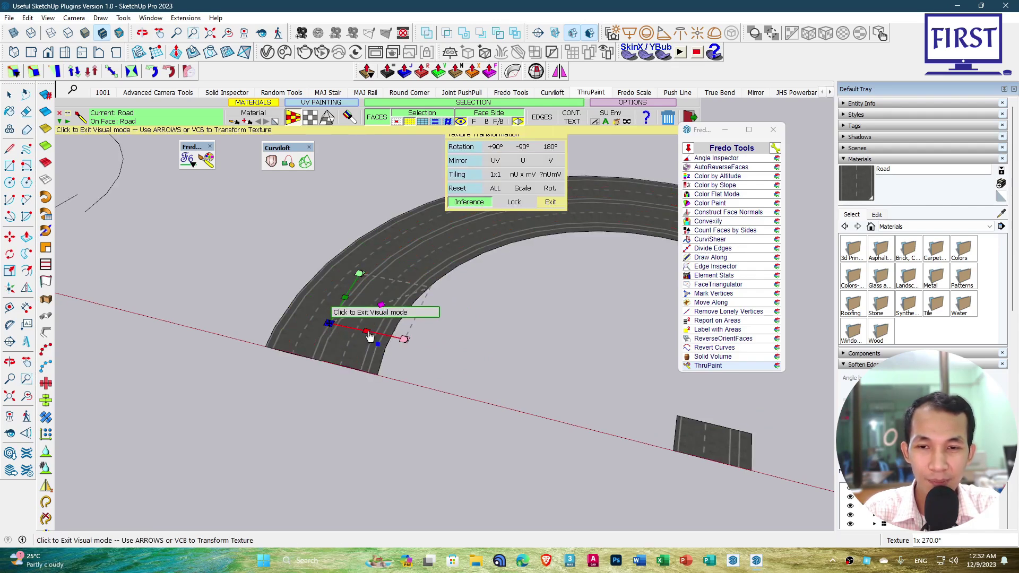
left_click_drag(368, 337, 393, 340)
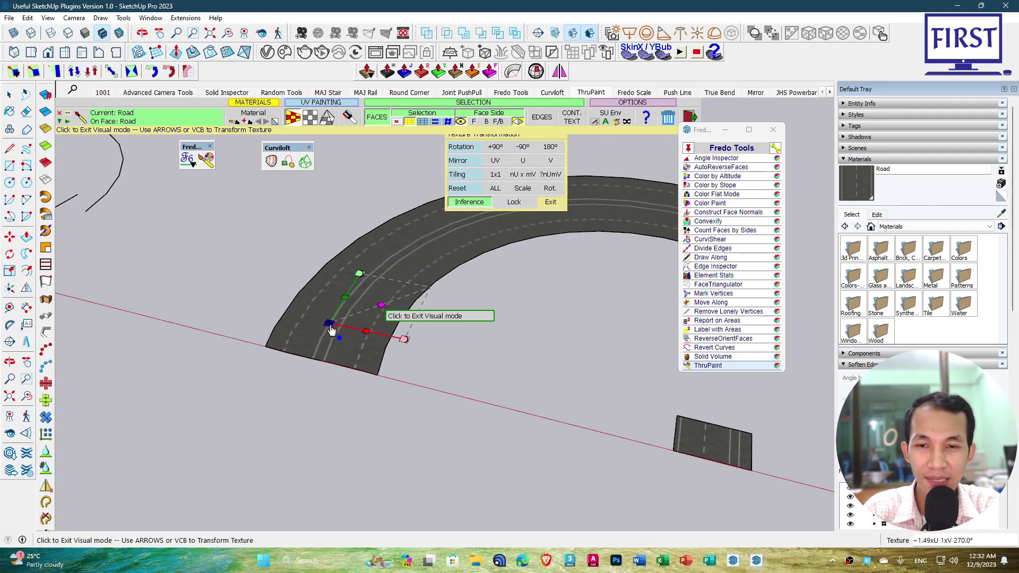
left_click_drag(331, 330, 359, 334)
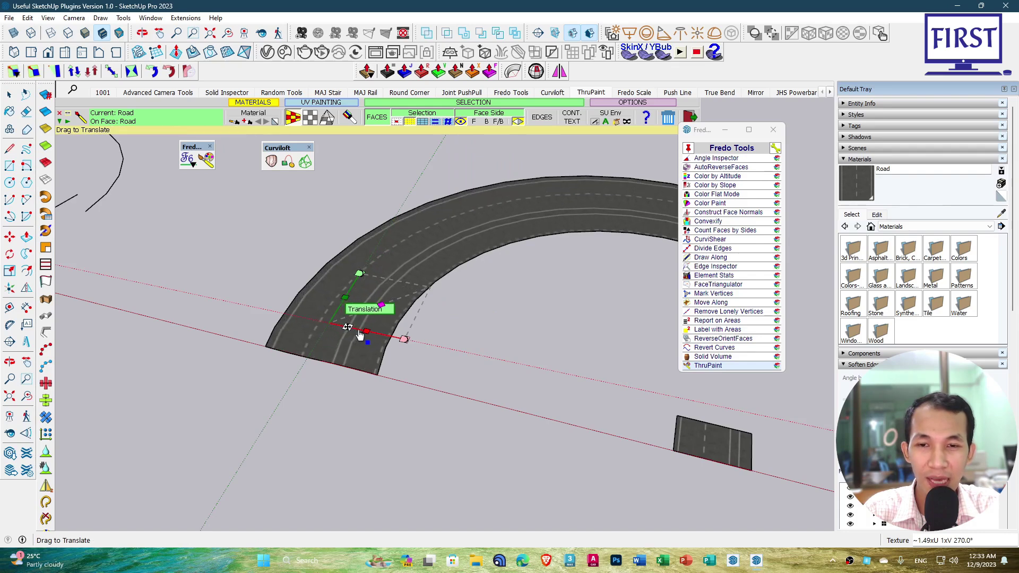
left_click_drag(359, 335, 392, 341)
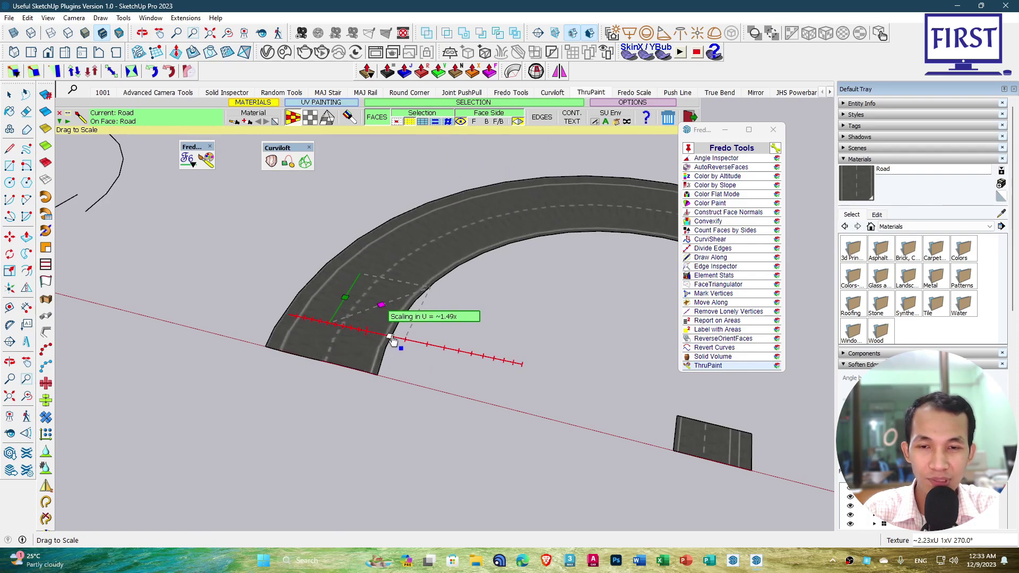
left_click_drag(391, 340, 391, 340)
left_click_drag(329, 325, 324, 324)
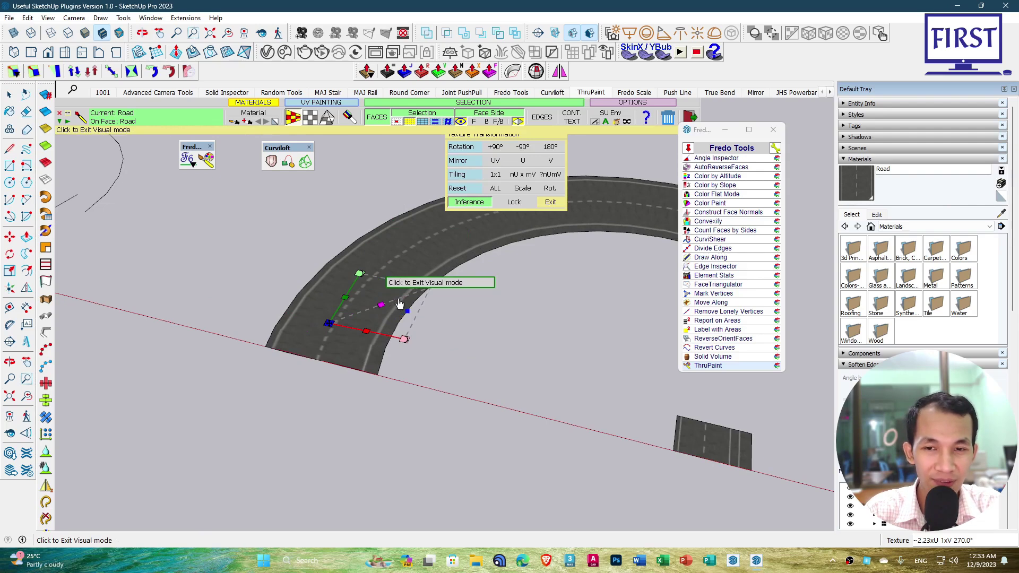
left_click(399, 304)
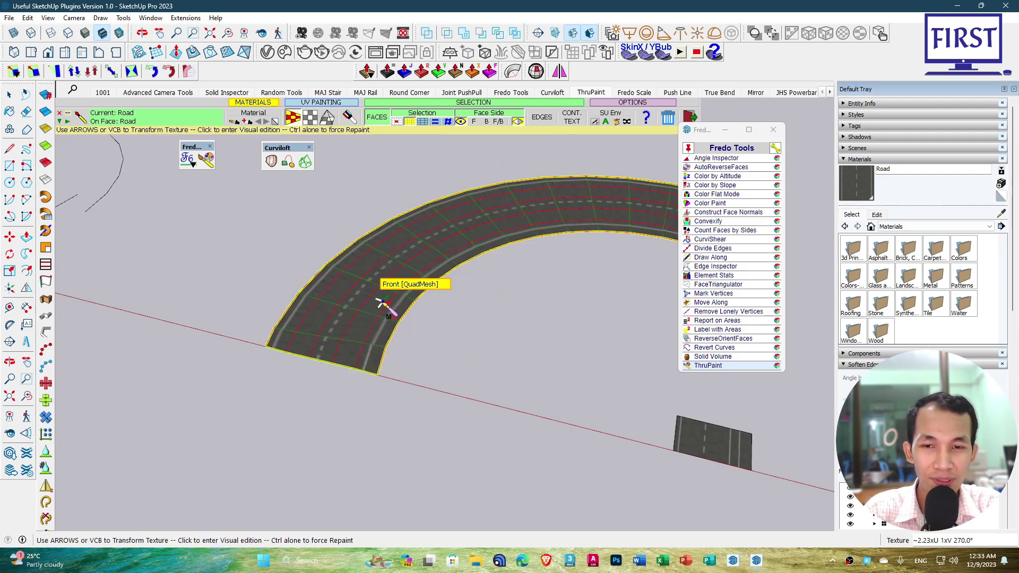
Step: Scale the Road texture up to about 1.17x, nudge it, and finish ThruPaint editing
left_click(345, 304)
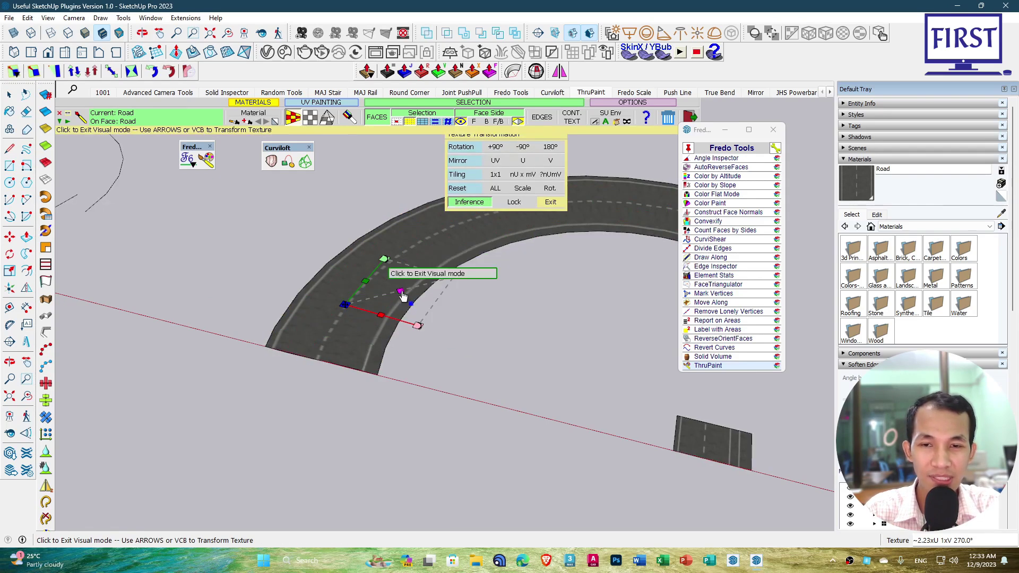
left_click_drag(403, 291, 410, 293)
mouse_move(345, 310)
left_mouse_down()
mouse_move(376, 314)
mouse_move(345, 304)
left_mouse_up()
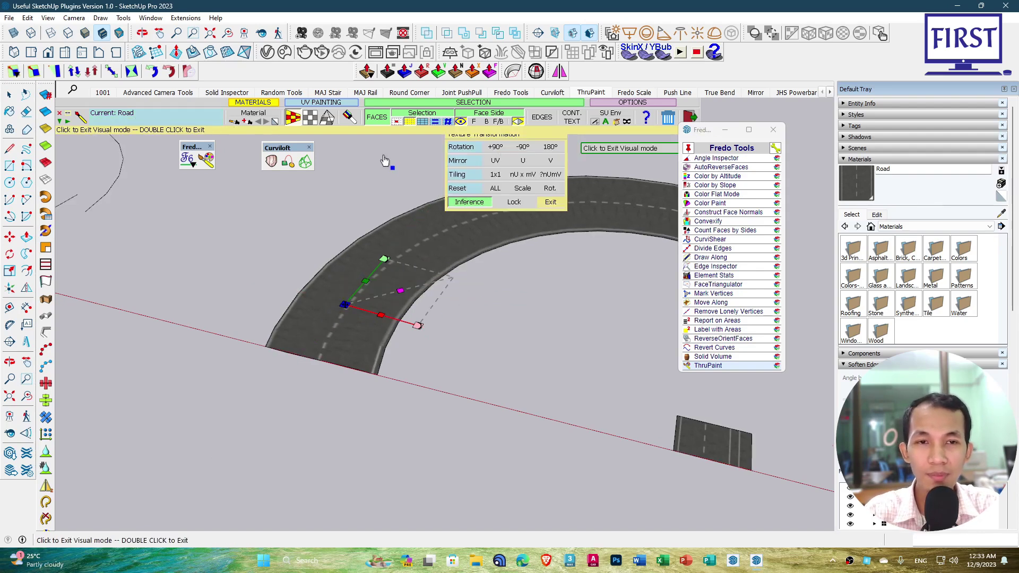
left_click(689, 117)
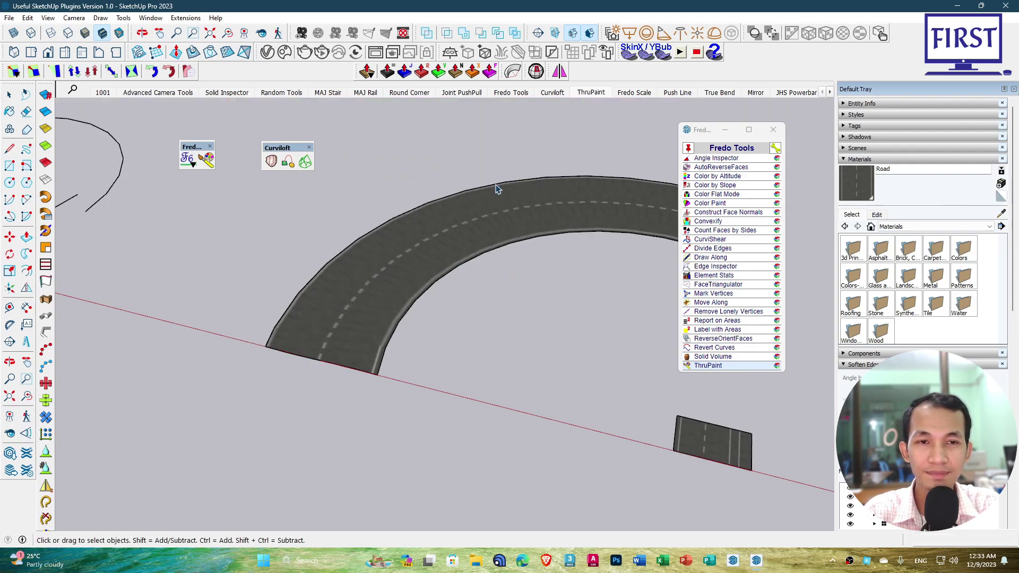
Step: Stretch the road texture to 2.21 in V using ThruPaint's V scale handle
mouse_move(267, 222)
middle_mouse_down()
mouse_move(401, 287)
mouse_move(404, 307)
mouse_move(395, 291)
mouse_move(389, 300)
middle_mouse_up()
left_click(352, 302)
scroll(365, 294, "down", 2)
key("space")
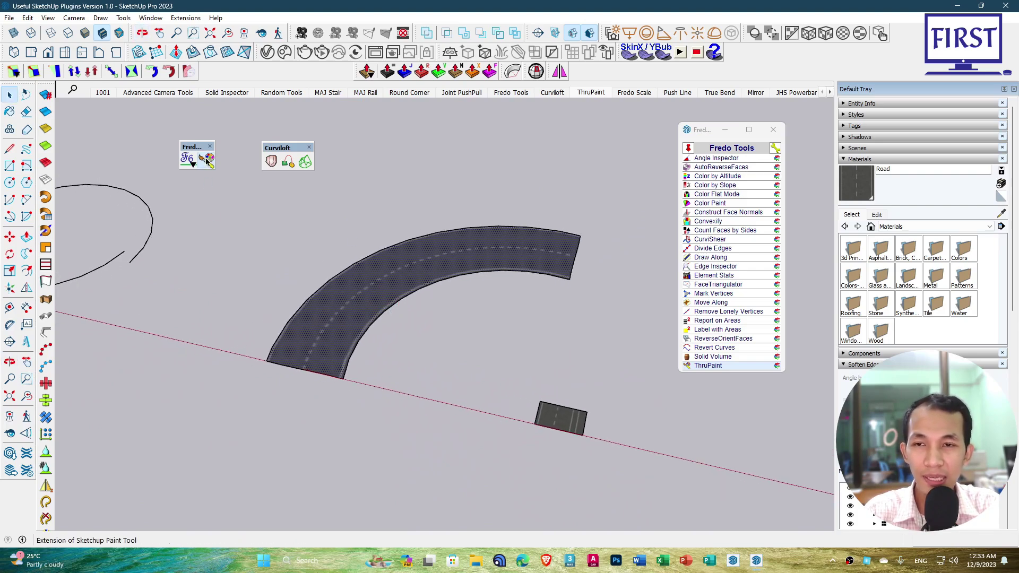
left_click(206, 159)
left_click(329, 307)
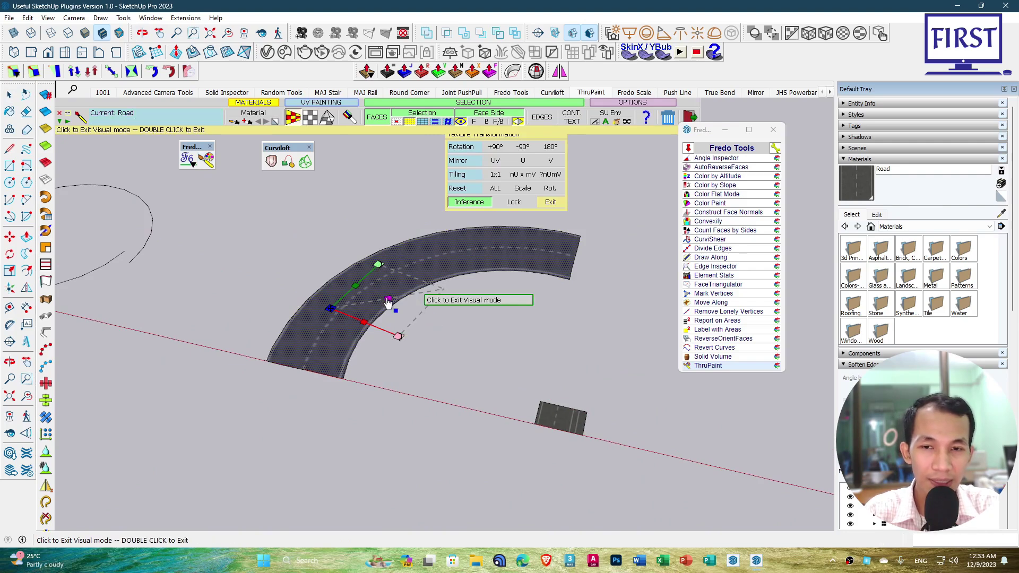
left_click(356, 289)
mouse_move(355, 290)
left_mouse_down()
mouse_move(434, 238)
mouse_move(391, 259)
left_mouse_up()
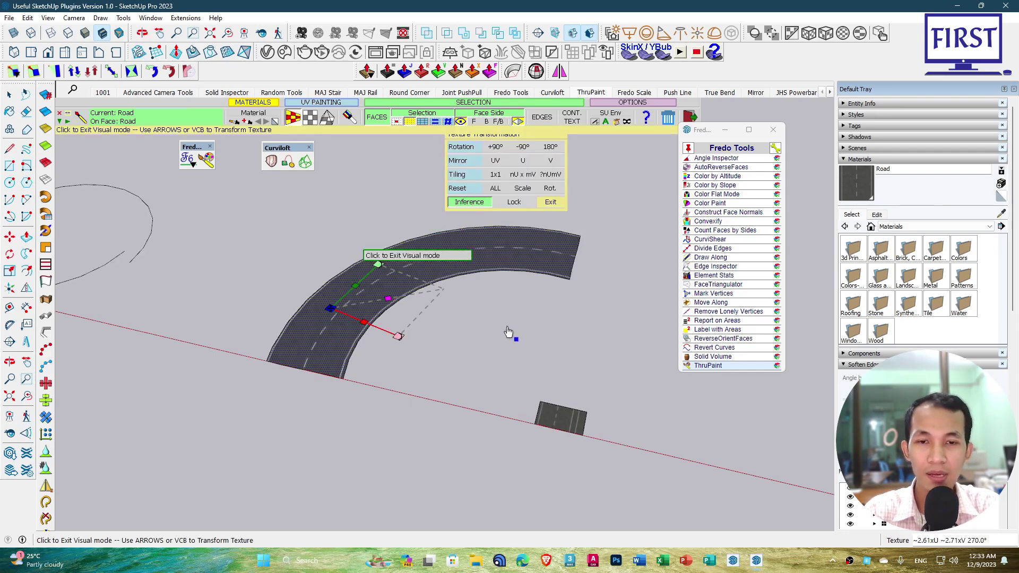
left_click(688, 118)
Step: Close the Fredo Tools, Curviloft and plugin toolbar windows and switch to the Fredo Scale scene
mouse_move(537, 196)
middle_mouse_down()
mouse_move(386, 345)
mouse_move(387, 364)
middle_mouse_up()
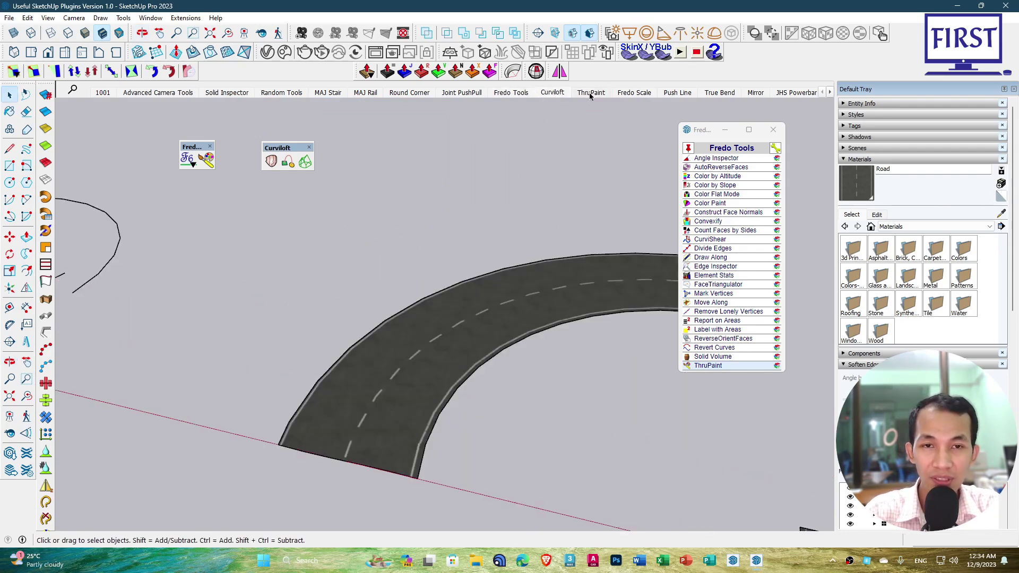
left_click(774, 131)
left_click(309, 148)
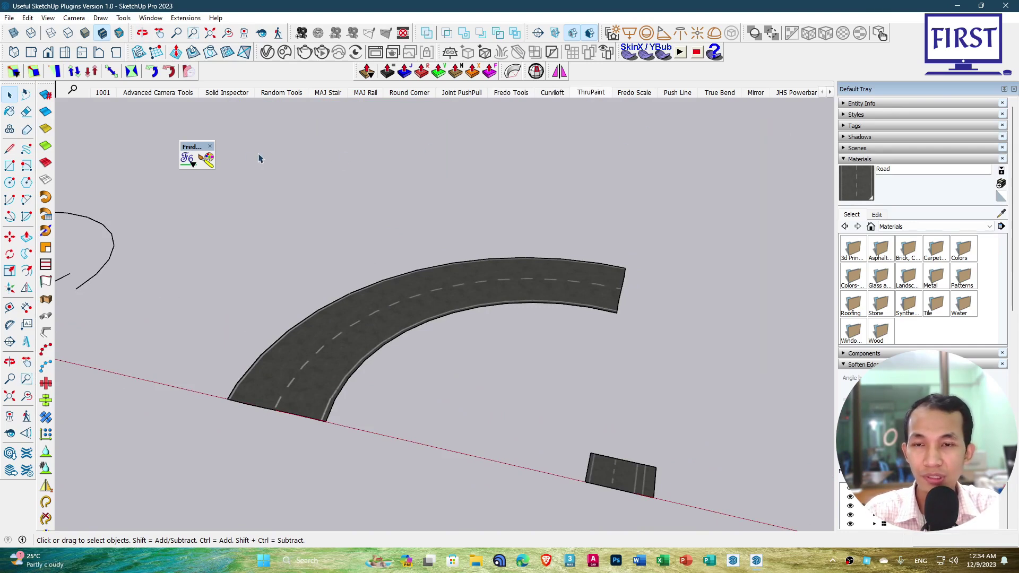
left_click(210, 147)
left_click(638, 95)
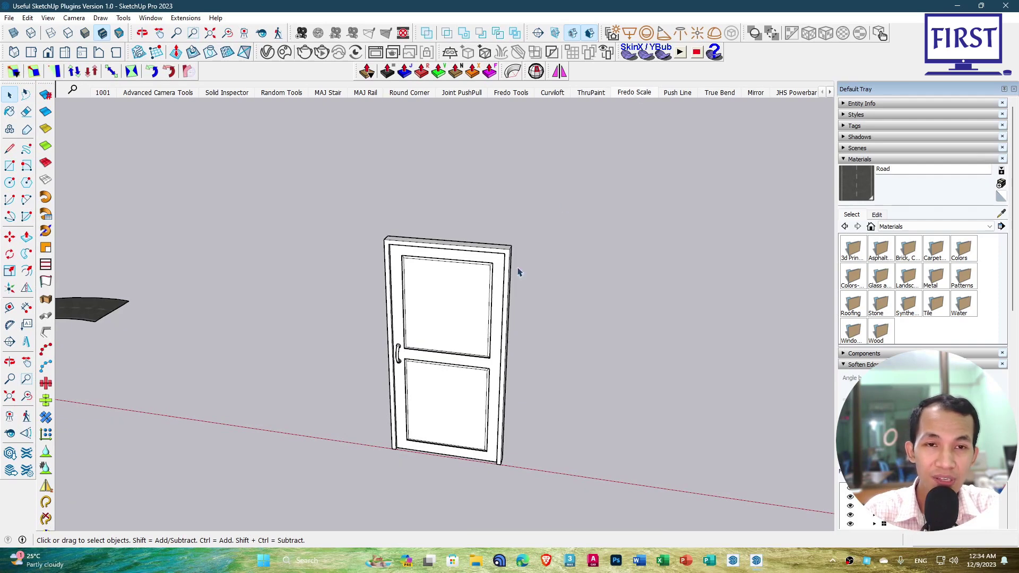
mouse_move(518, 272)
middle_mouse_down()
mouse_move(473, 316)
mouse_move(491, 370)
mouse_move(495, 353)
mouse_move(575, 345)
mouse_move(481, 359)
mouse_move(467, 318)
mouse_move(444, 334)
mouse_move(455, 337)
mouse_move(453, 359)
mouse_move(416, 364)
middle_mouse_up()
left_click(346, 364)
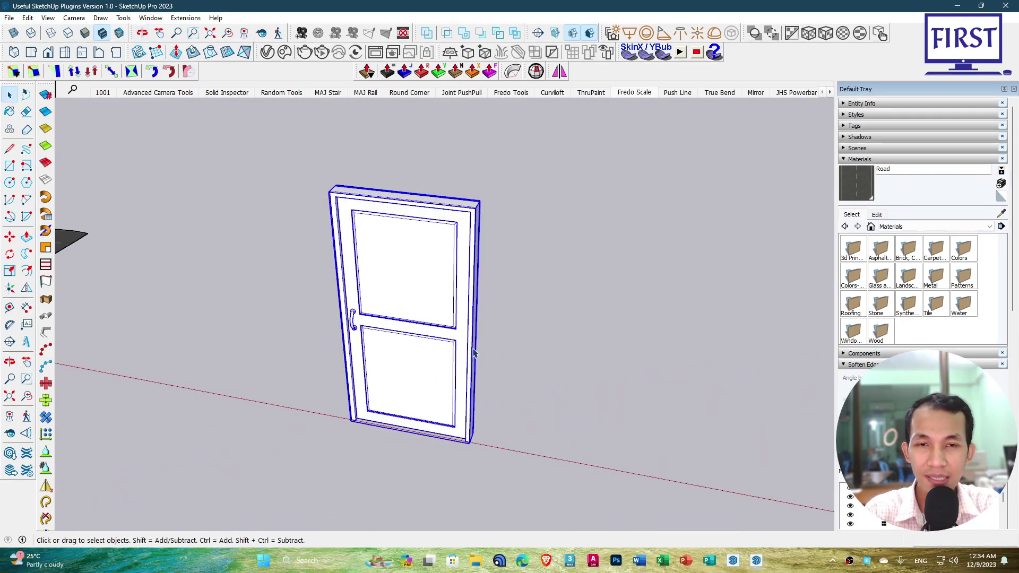
key("s")
middle_click_drag(482, 353, 433, 346)
scroll(436, 348, "up", 2)
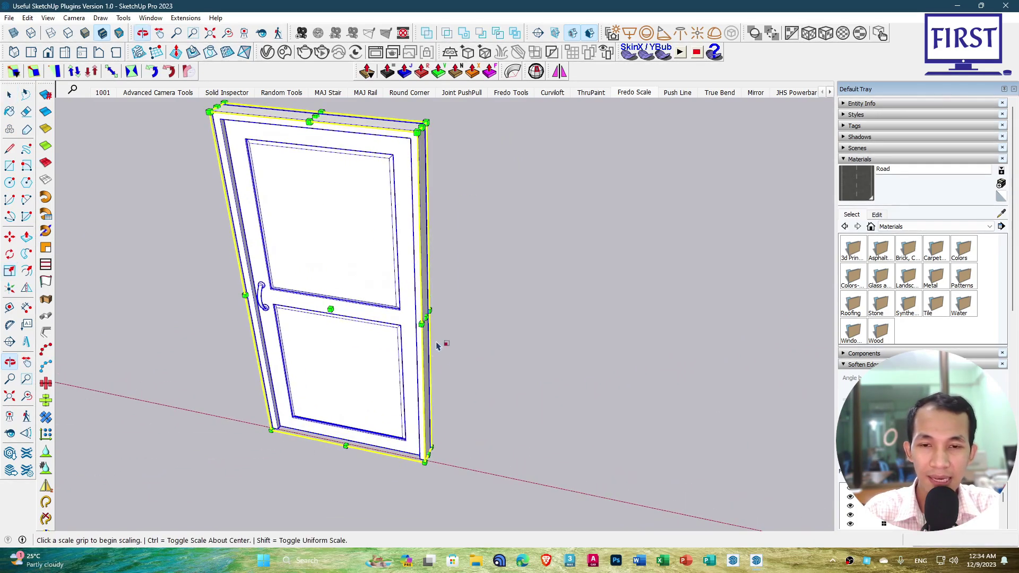
scroll(427, 317, "up", 2)
left_click(426, 317)
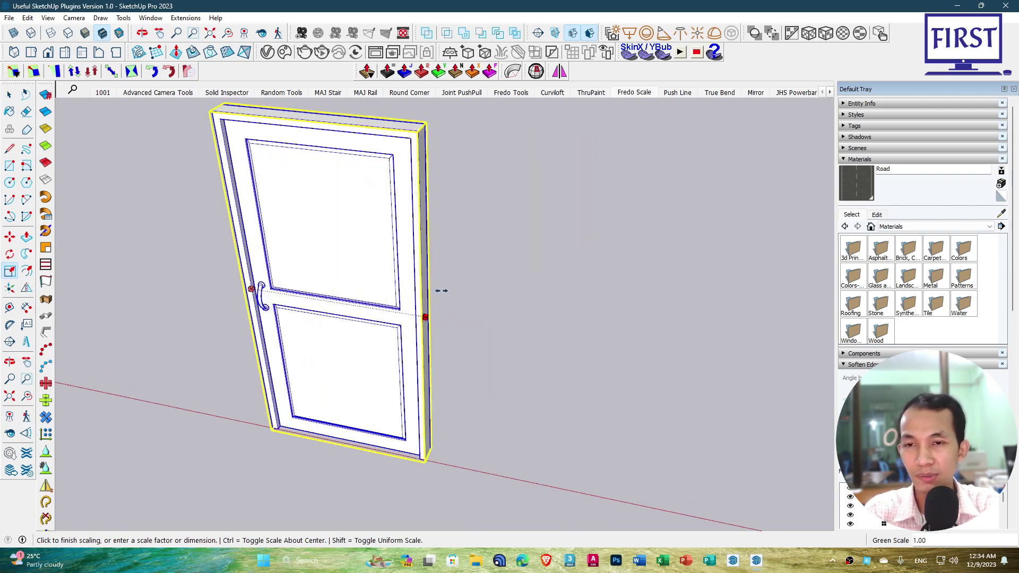
left_click(422, 321)
mouse_move(417, 327)
middle_mouse_down()
mouse_move(391, 325)
mouse_move(448, 314)
mouse_move(483, 325)
mouse_move(421, 342)
mouse_move(427, 325)
middle_mouse_up()
left_click(423, 321)
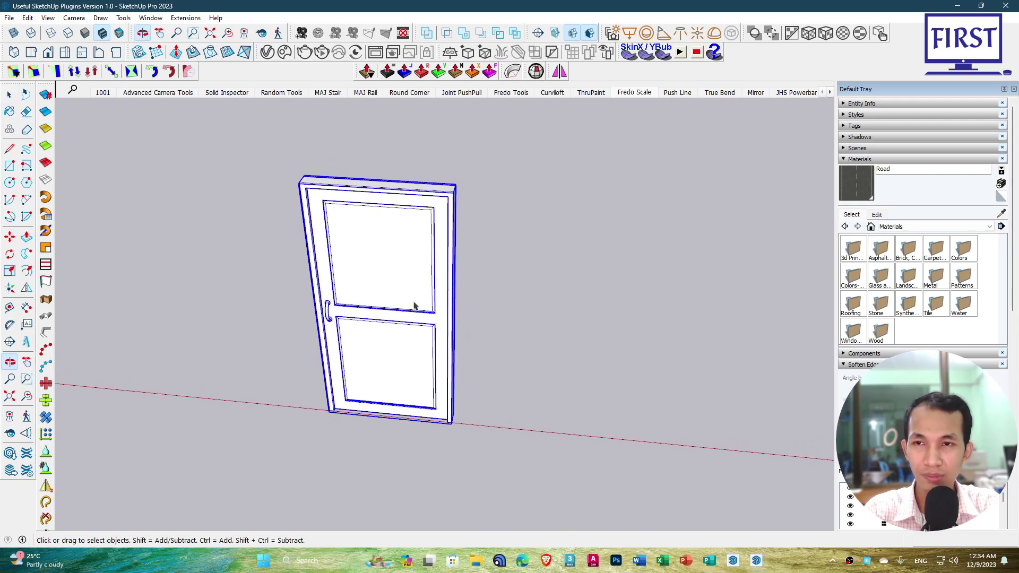
mouse_move(10, 71)
left_mouse_down()
mouse_move(594, 159)
mouse_move(552, 142)
left_mouse_up()
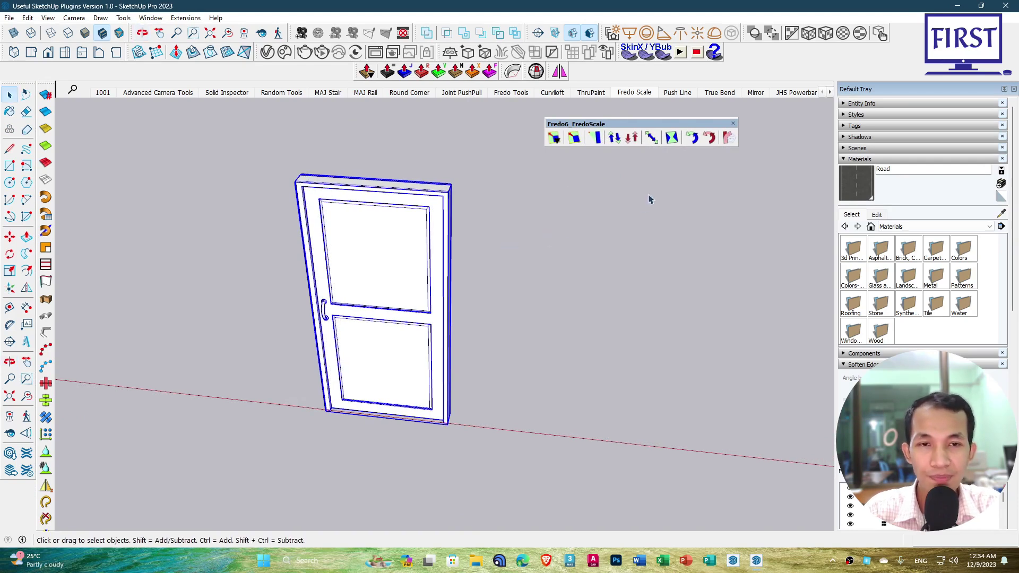
Step: Activate FredoScale's Box Stretching tool on the selected panelled door
left_click(652, 139)
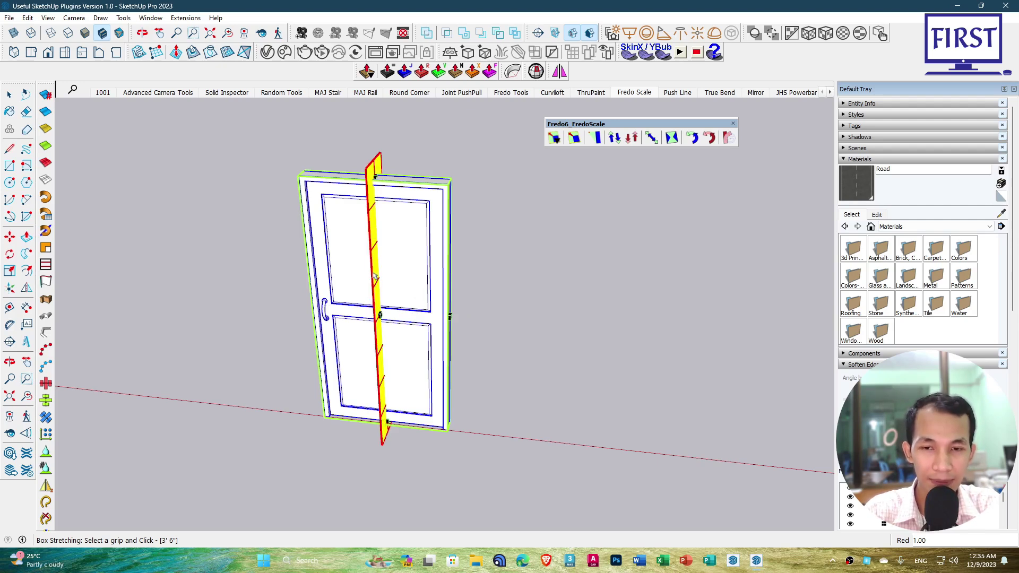
Step: Stretch the door wider along the red axis from a vertical stretch plane
left_click(375, 276)
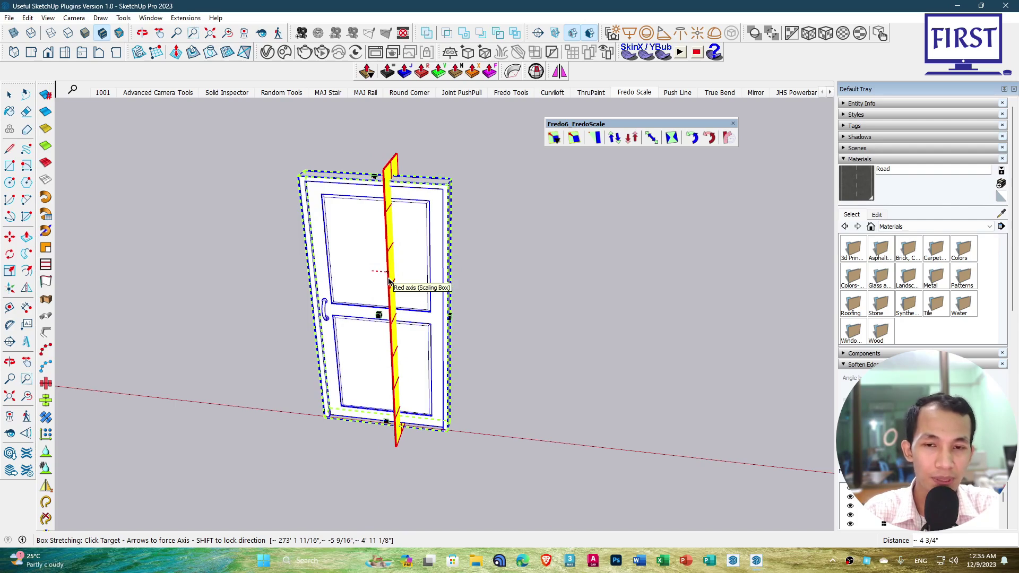
left_click(389, 281)
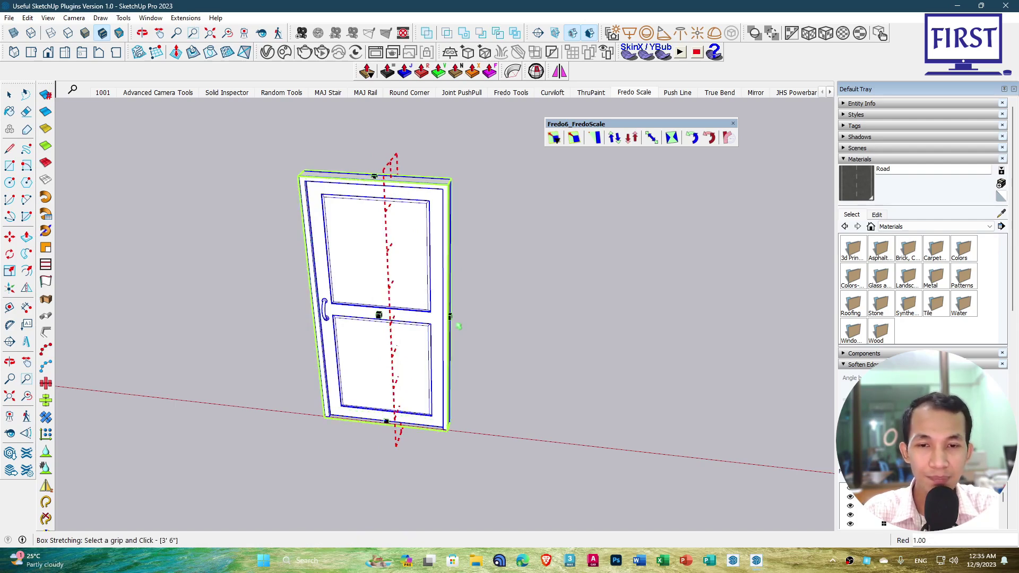
left_click(449, 317)
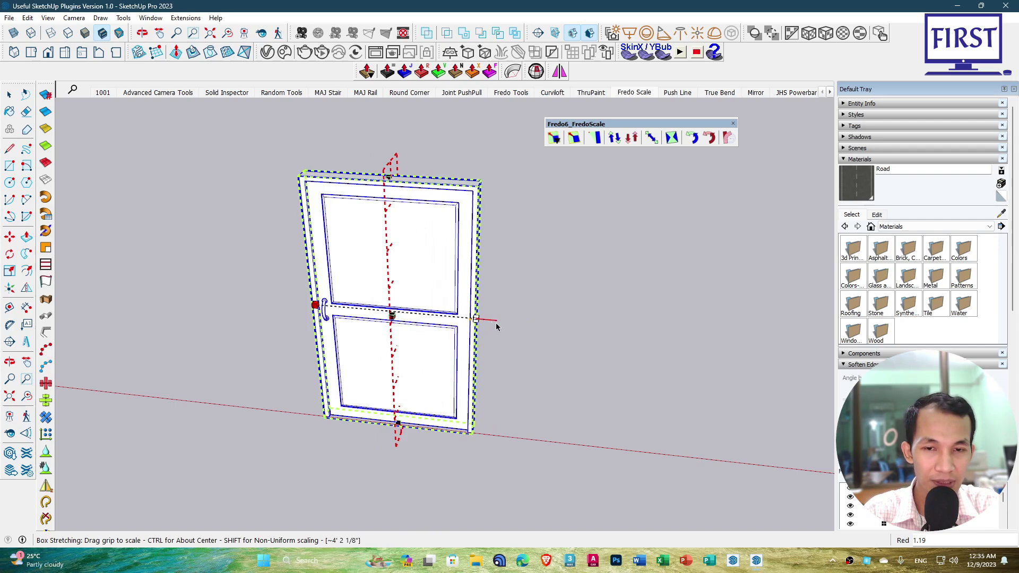
left_click(631, 332)
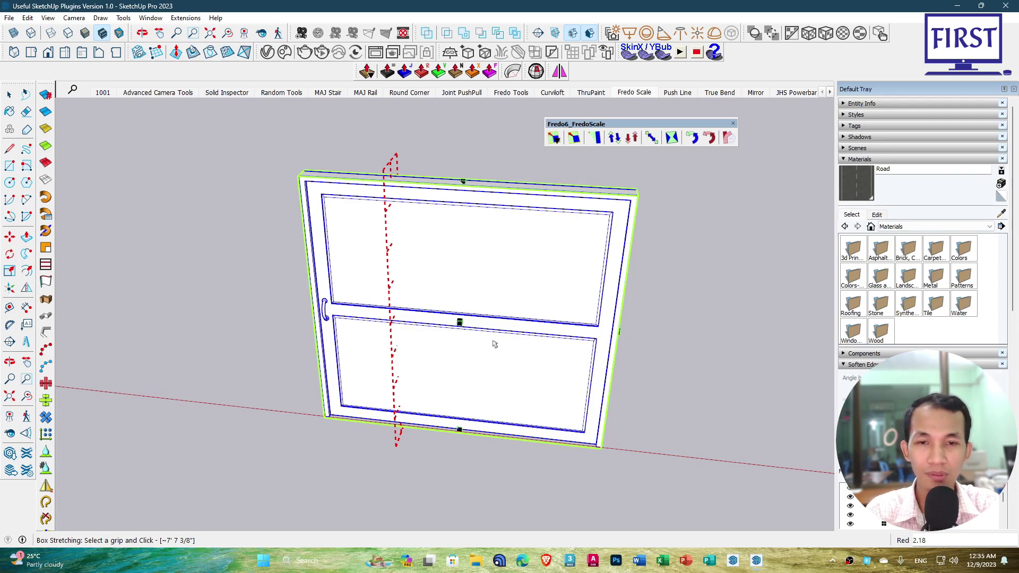
key("space")
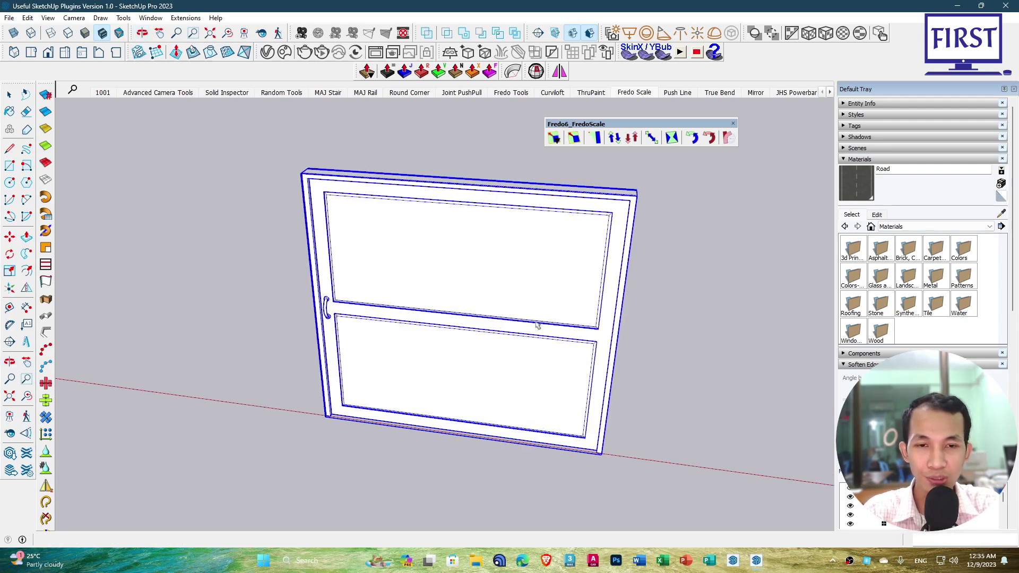
key("ctrl+z")
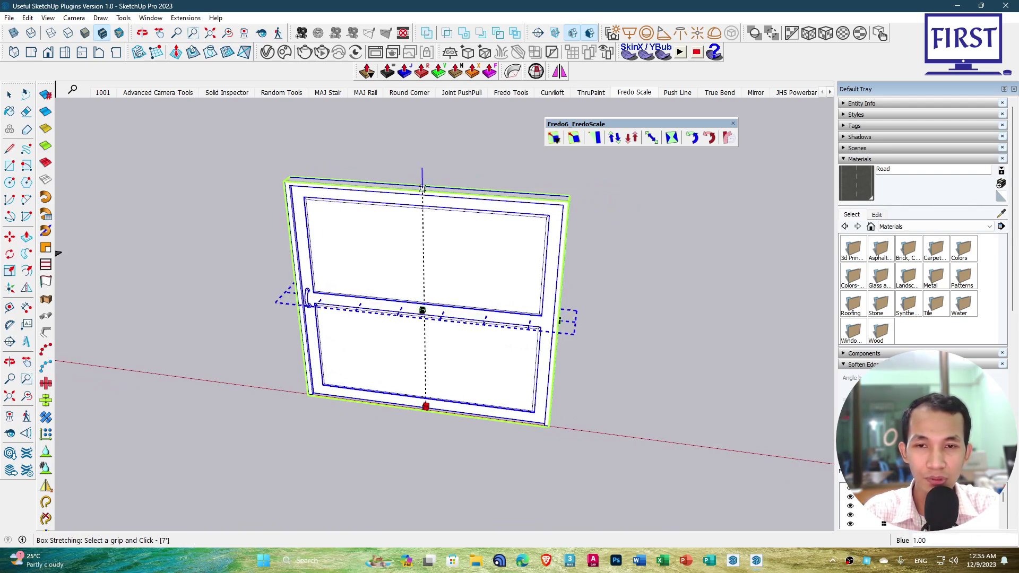
Step: Stretch the door taller from its top using a horizontal stretch plane
left_click(448, 315)
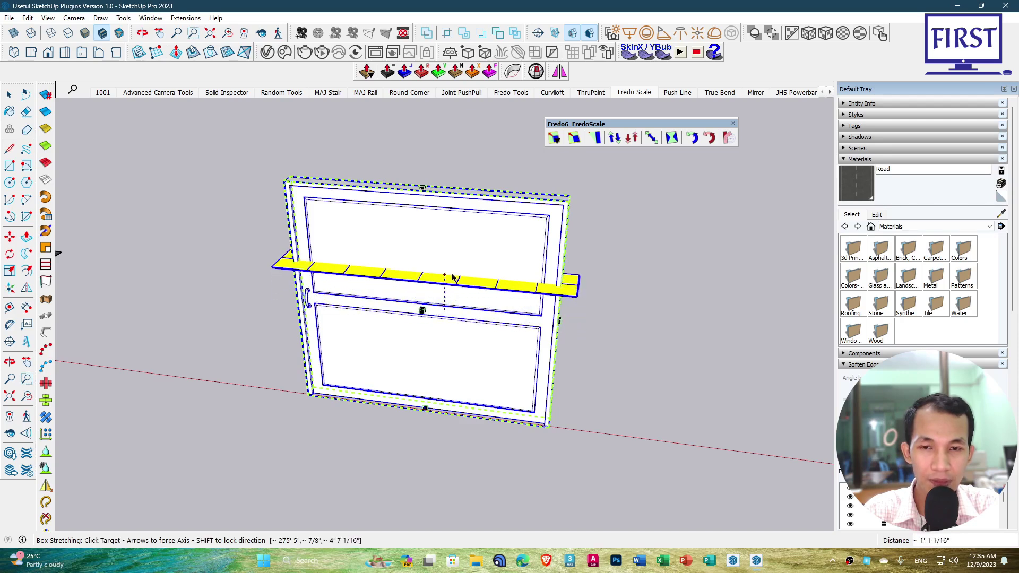
left_click(455, 257)
mouse_move(414, 125)
middle_mouse_down()
mouse_move(450, 271)
mouse_move(487, 254)
middle_mouse_up()
left_click(379, 211)
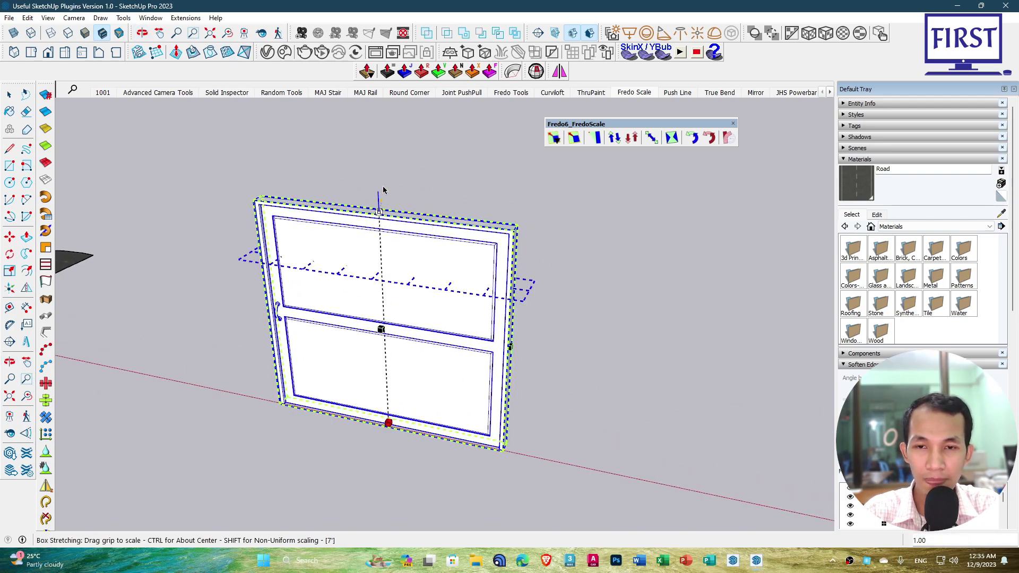
left_click(375, 137)
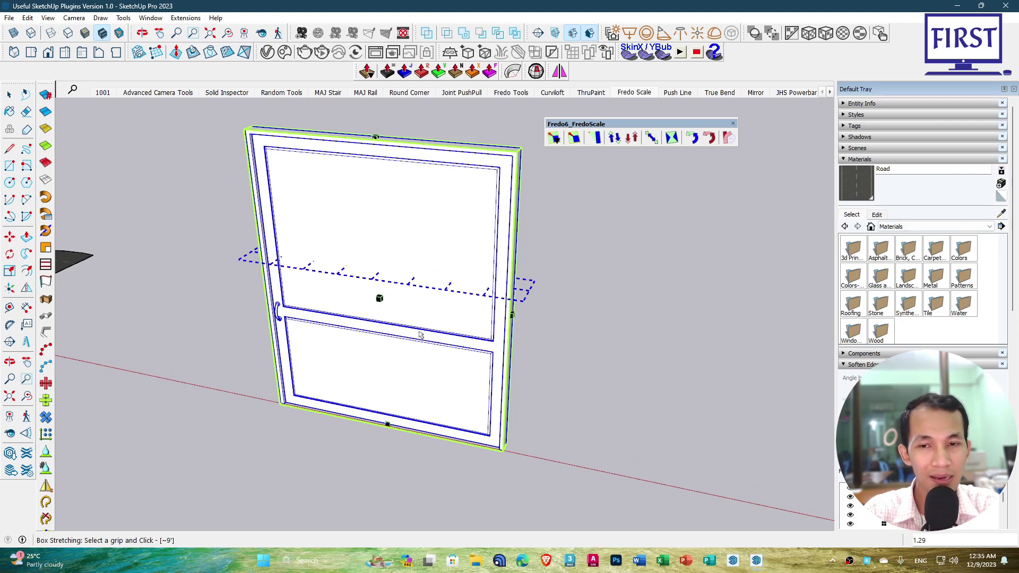
mouse_move(459, 344)
middle_mouse_down()
mouse_move(466, 325)
mouse_move(444, 334)
mouse_move(475, 352)
middle_mouse_up()
Step: Narrow the door to 0.85 of its width from its right side, then exit Box Stretching
left_click(520, 322)
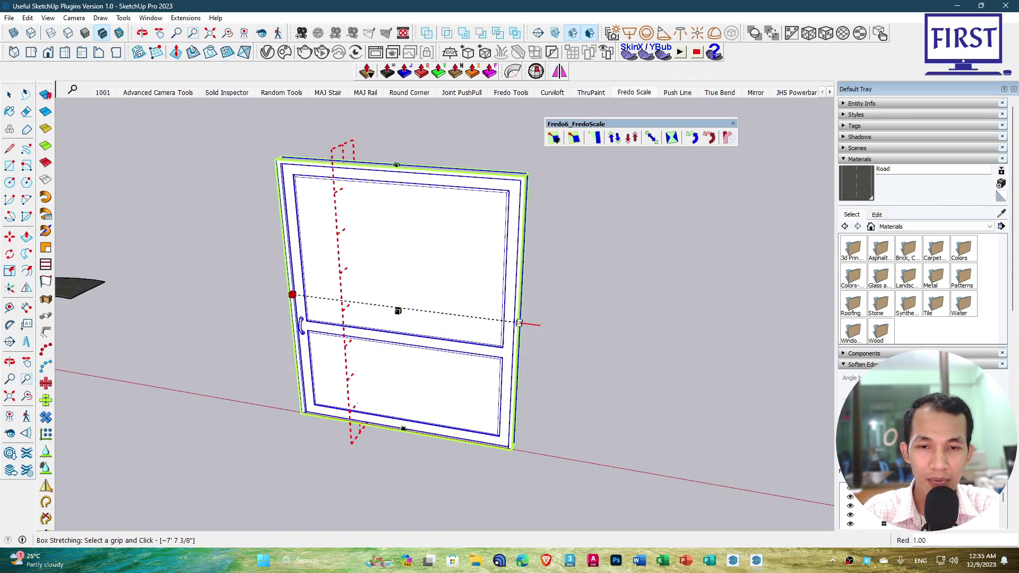
key("Escape")
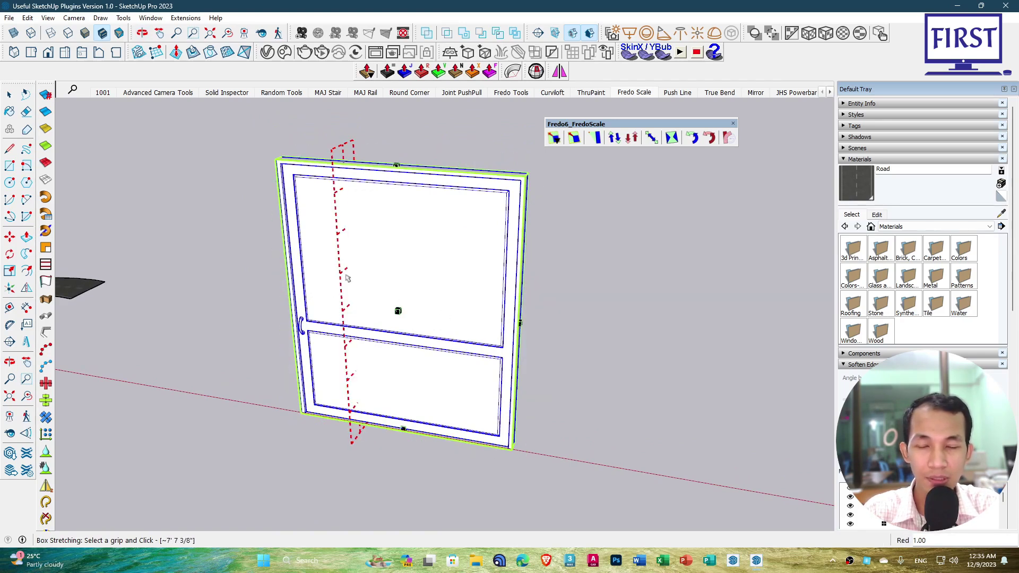
left_click(343, 265)
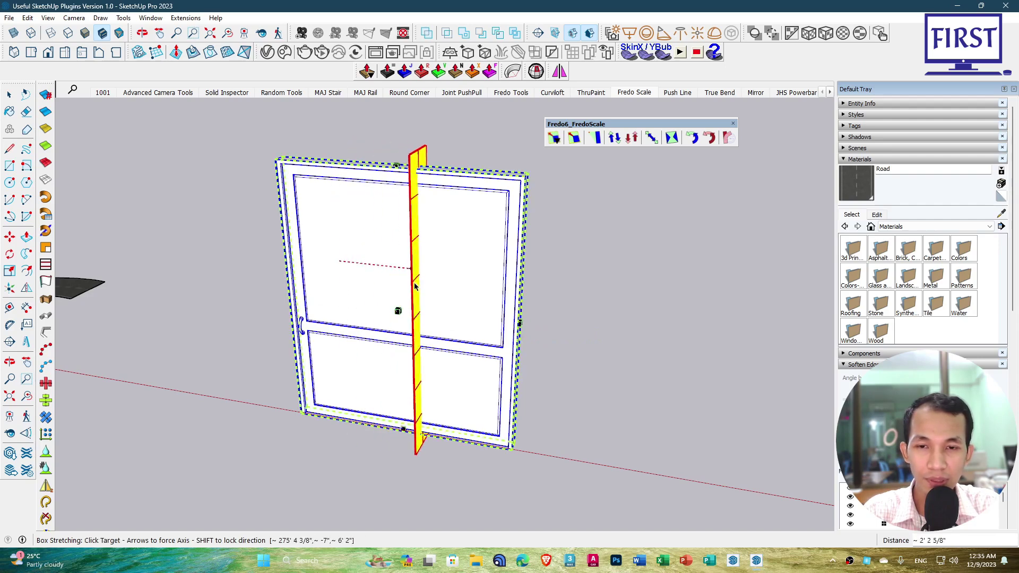
left_click(448, 297)
left_click(519, 322)
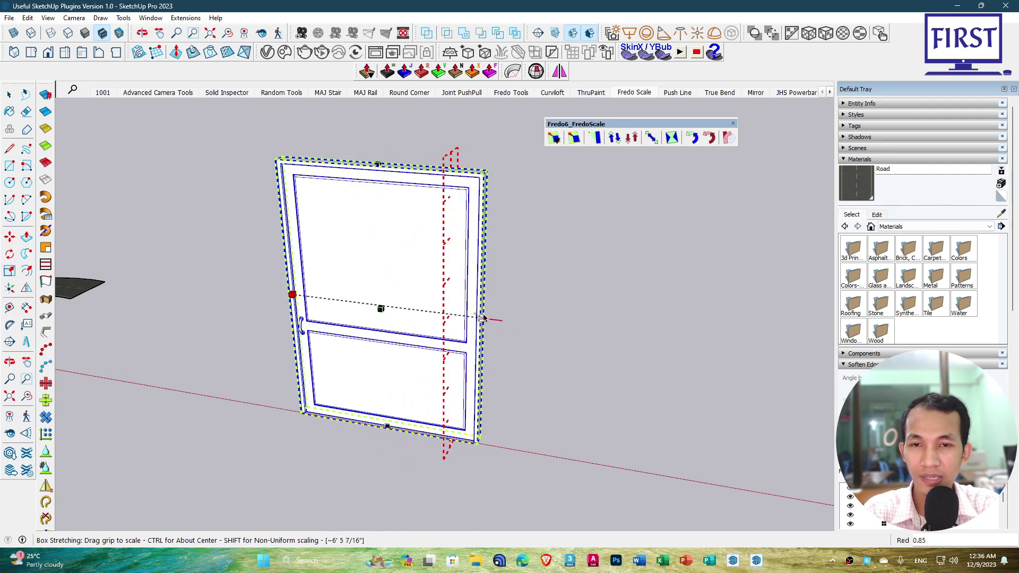
left_click_drag(451, 317, 456, 315)
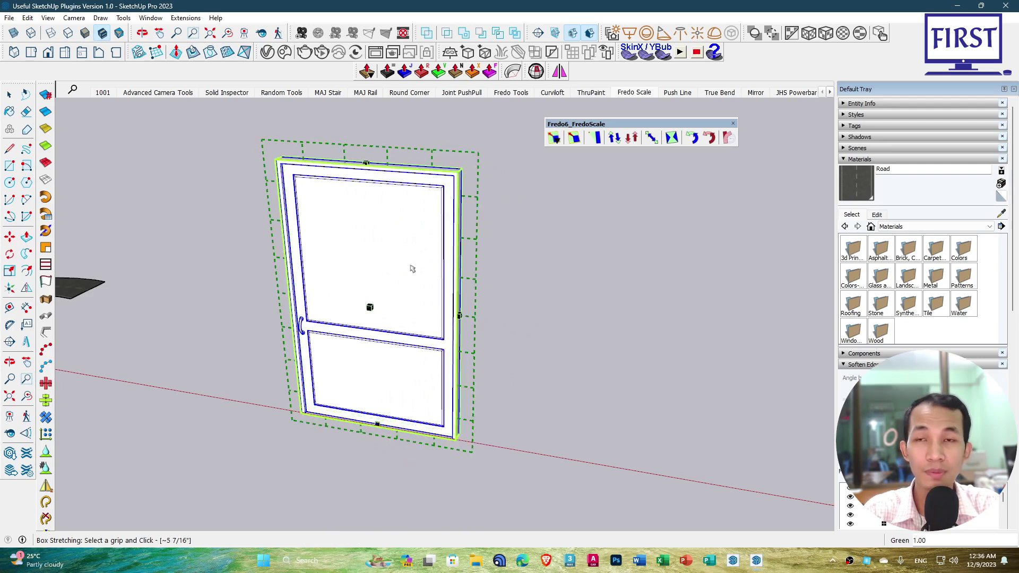
mouse_move(581, 217)
middle_mouse_down()
mouse_move(532, 291)
mouse_move(500, 318)
mouse_move(419, 298)
mouse_move(493, 309)
mouse_move(487, 298)
mouse_move(457, 298)
mouse_move(499, 237)
middle_mouse_up()
key("space")
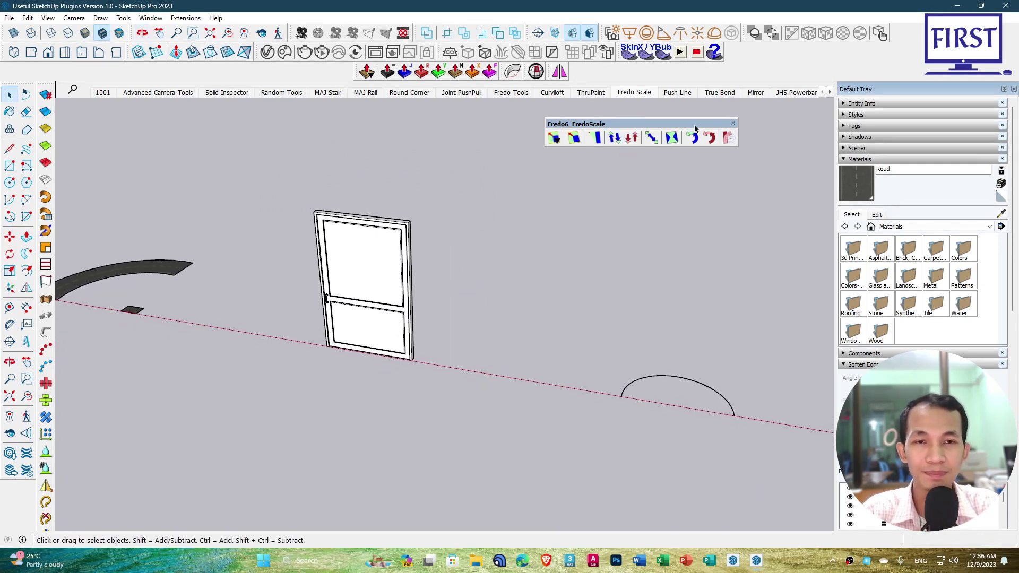
Step: Close the FredoScale toolbar and switch to the Push Line scene
left_click(734, 124)
middle_click_drag(489, 227, 428, 243)
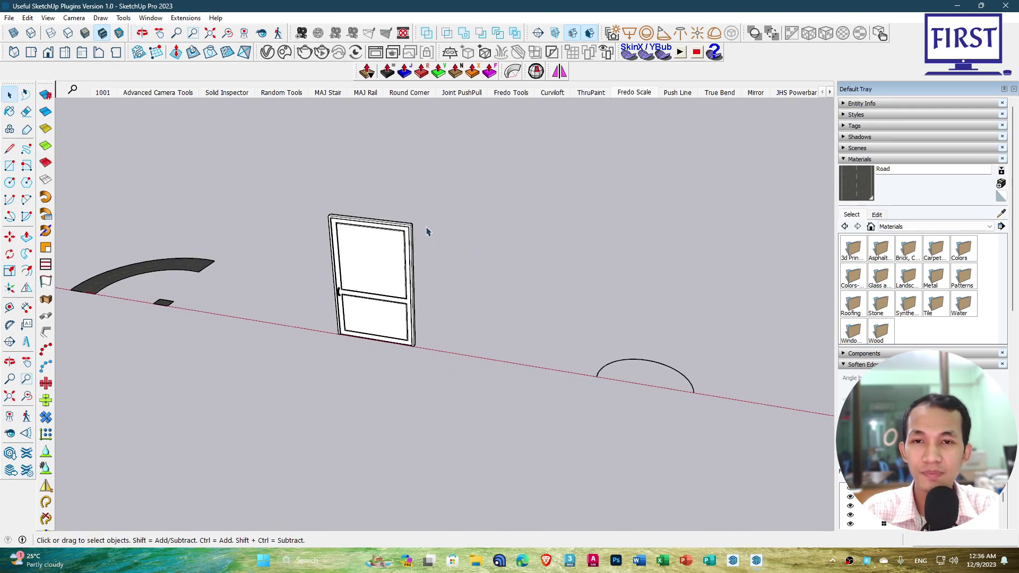
left_click(675, 93)
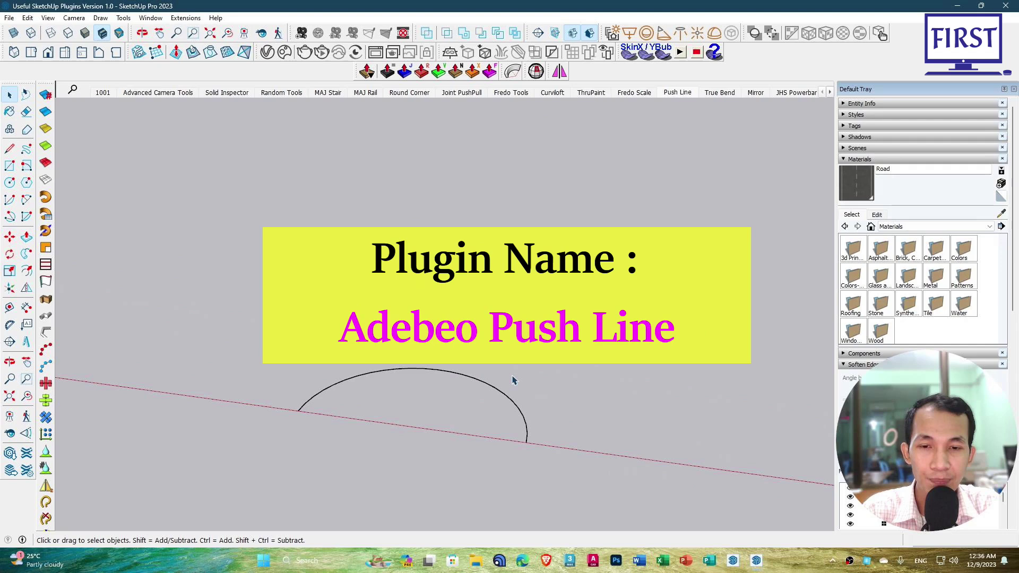
Step: Select and deselect the lone arc several times with crossing boxes
left_click_drag(562, 391, 452, 423)
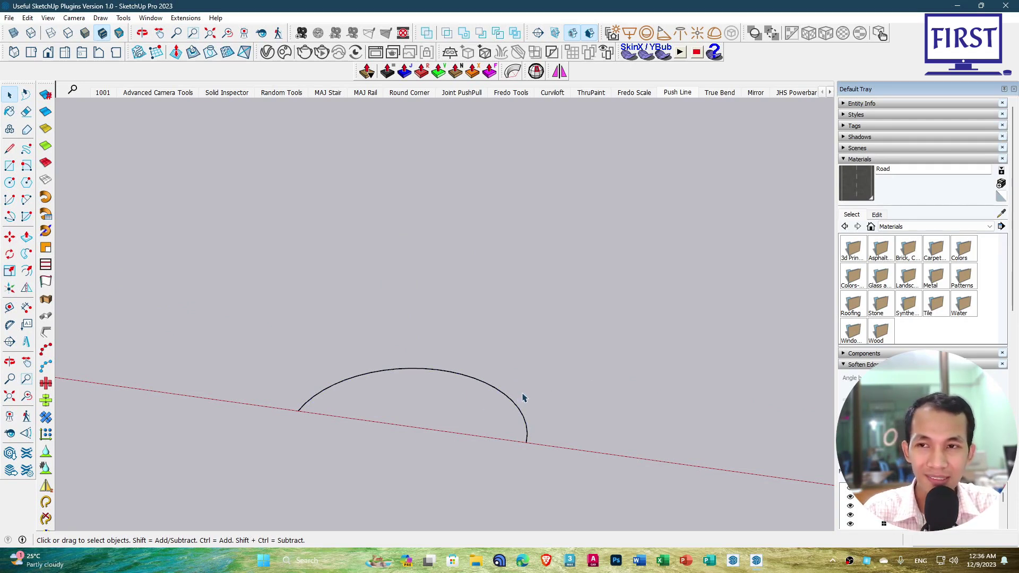
left_click_drag(553, 405, 486, 436)
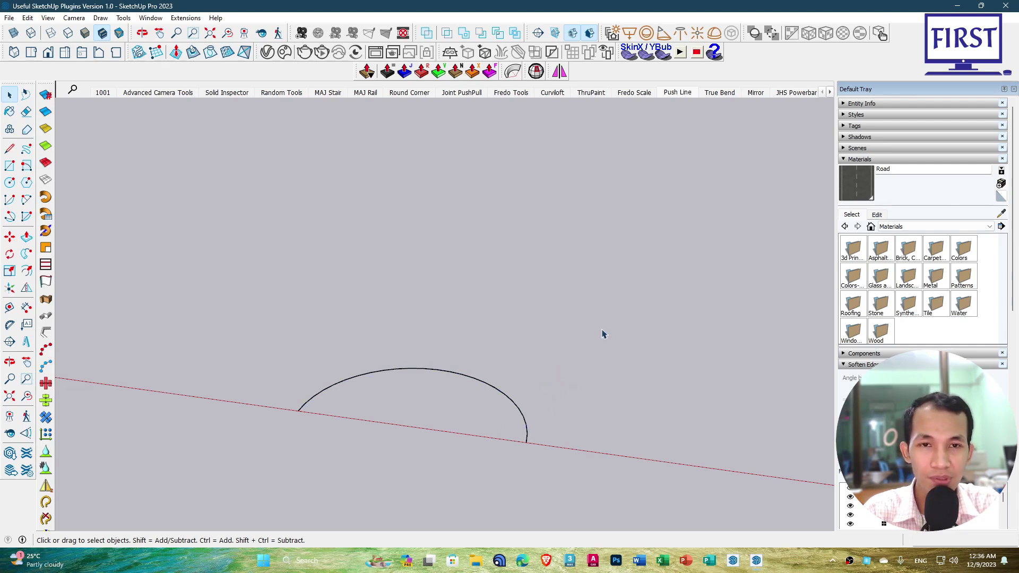
left_click_drag(582, 374, 448, 446)
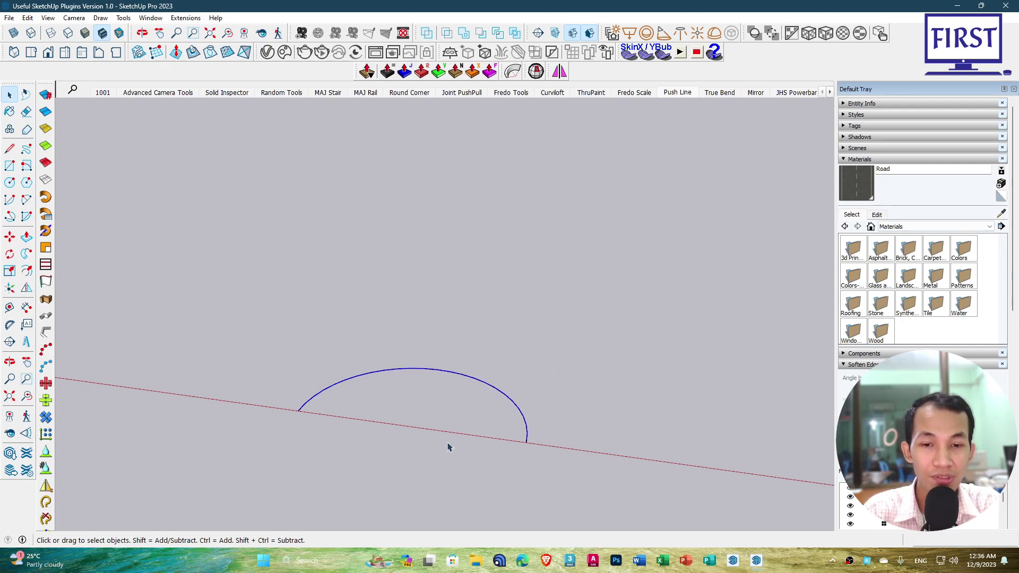
left_click(585, 330)
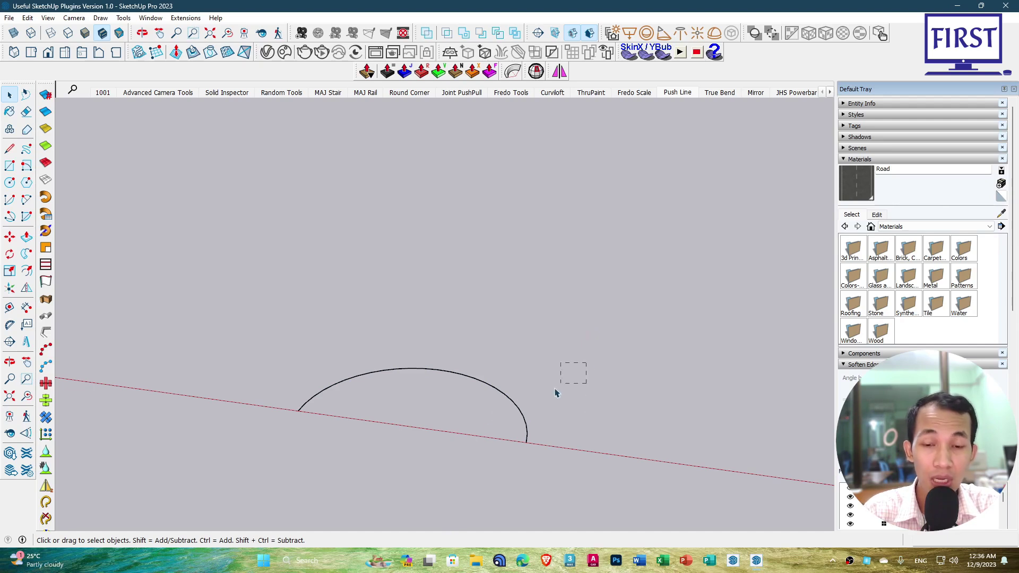
left_click_drag(556, 392, 462, 431)
left_click(525, 343)
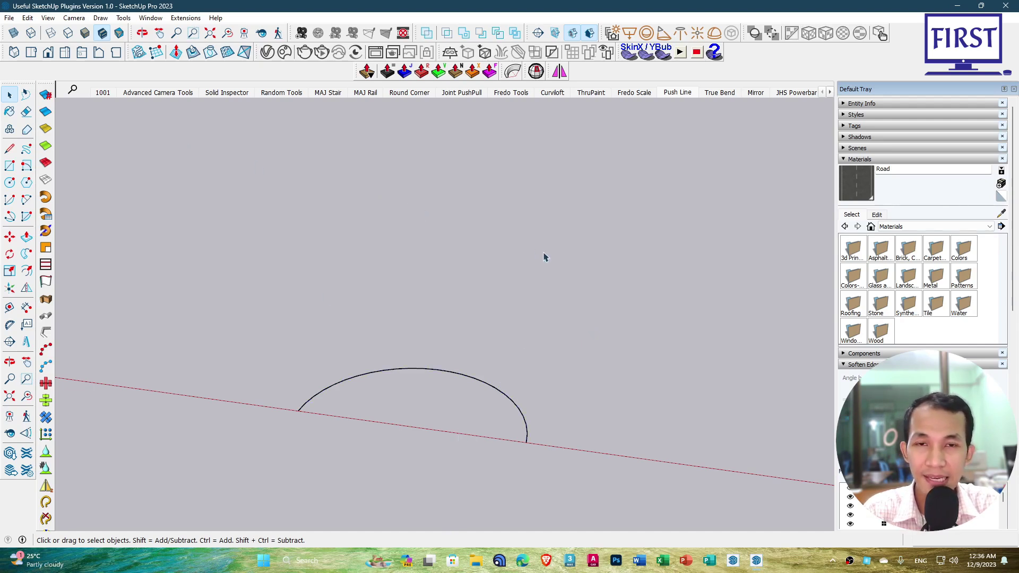
Step: Enable the Adebeo toolbar, dock it in the top toolbar row, and open the Extensions menu
right_click(490, 74)
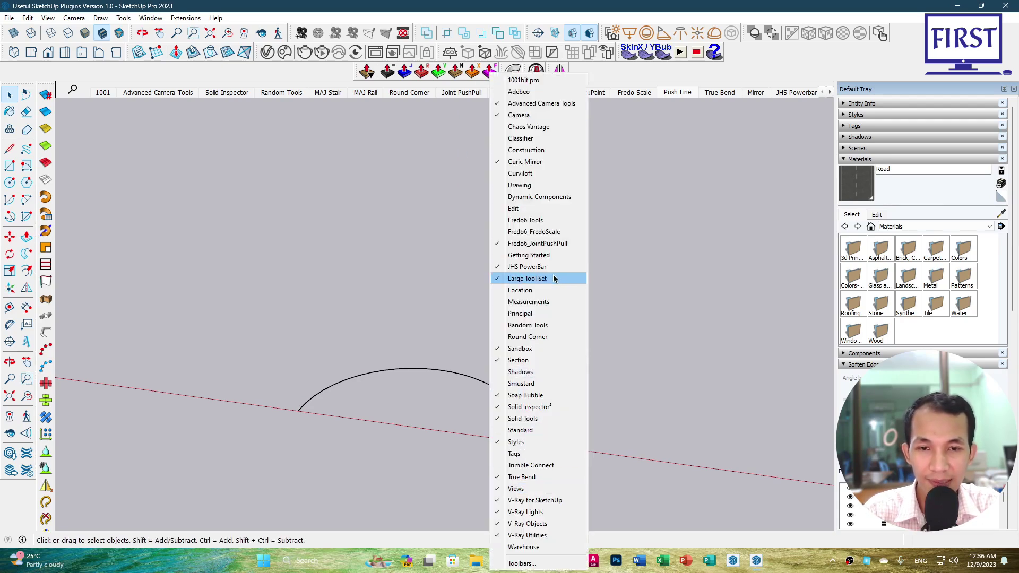
key("Escape")
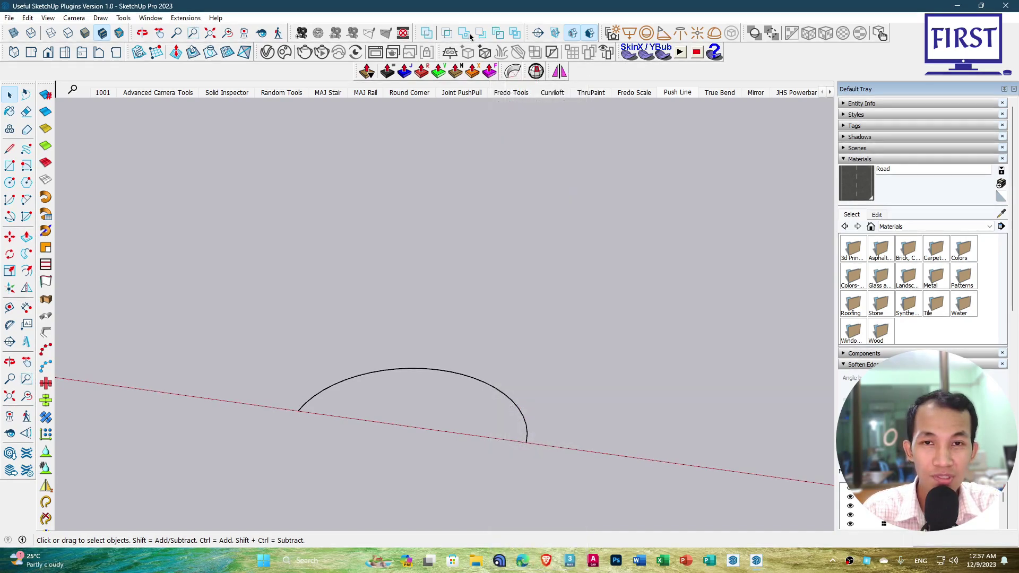
right_click(457, 34)
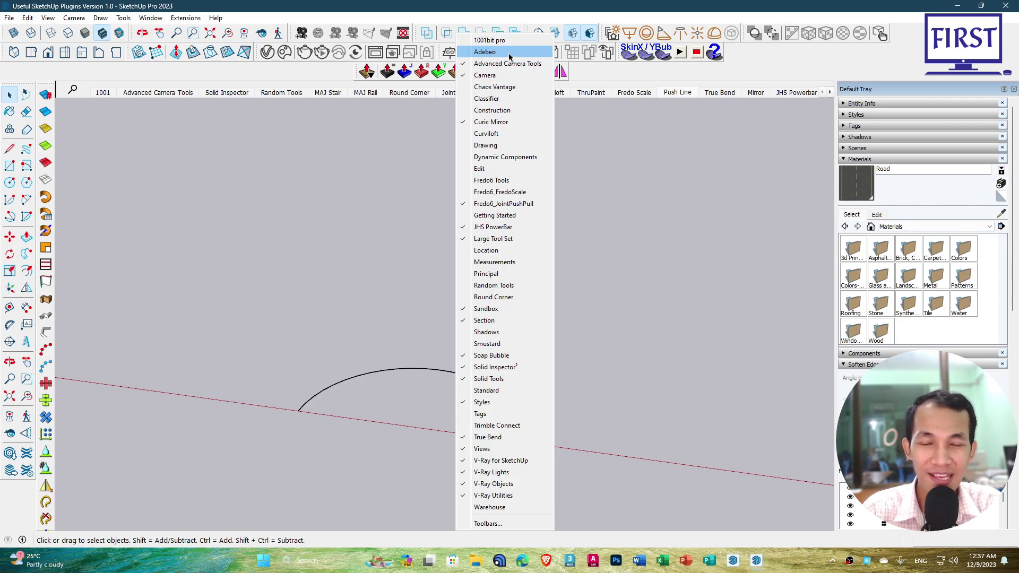
left_click(509, 57)
left_click_drag(196, 186, 575, 65)
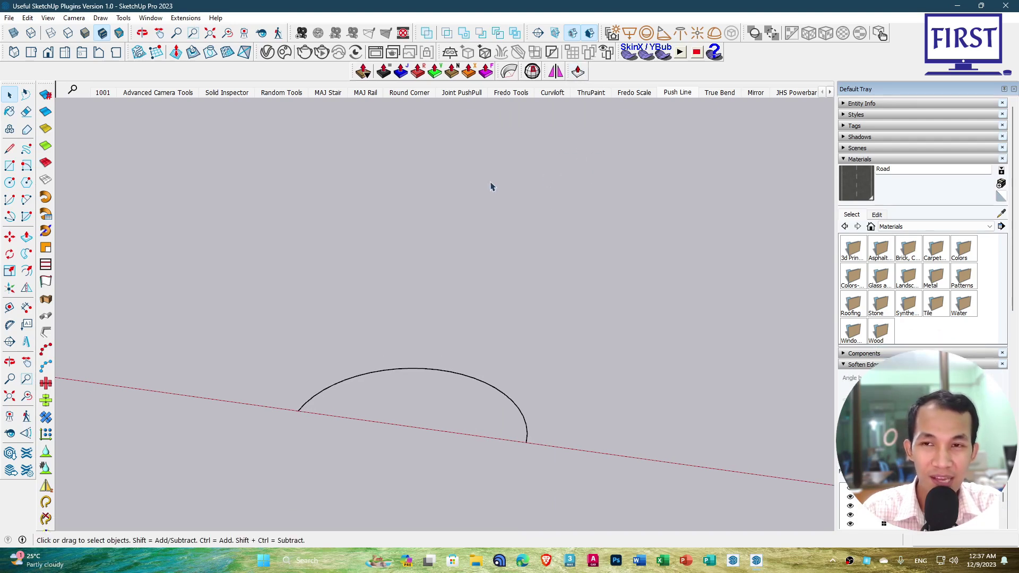
left_click(185, 17)
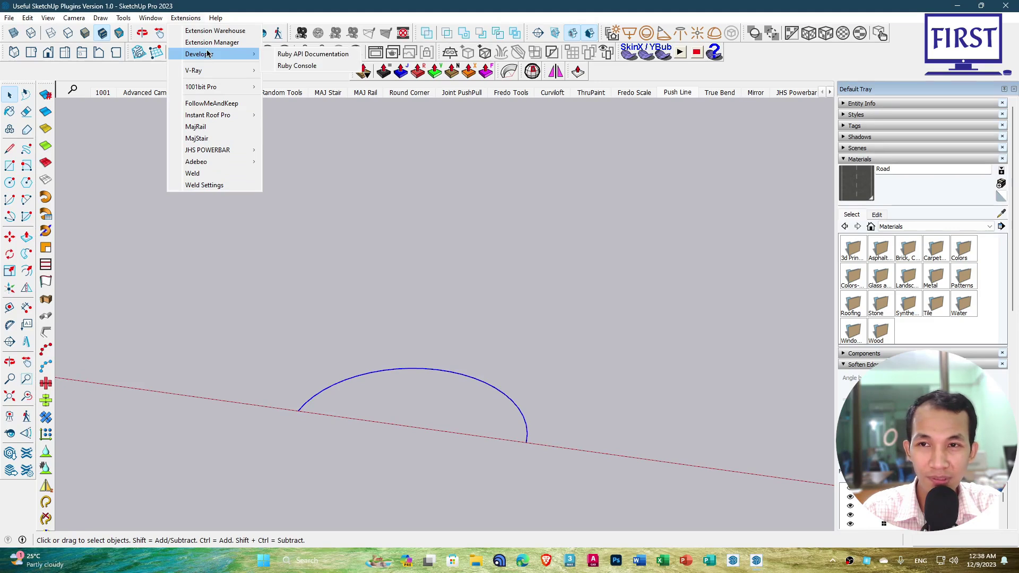
mouse_move(209, 162)
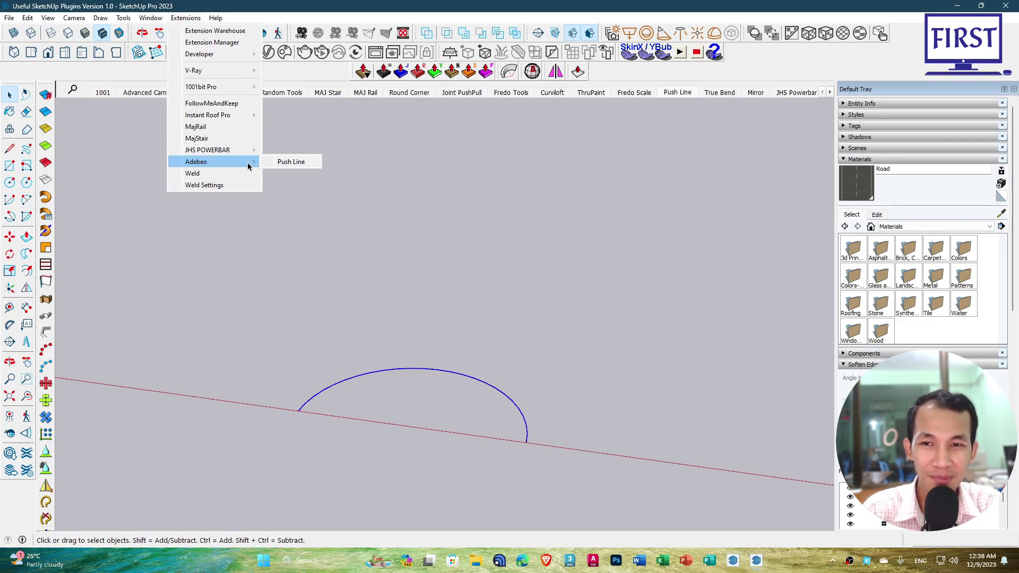
Step: Raise the arc straight up with Adebeo Push Line into a curved wall, then orbit to inspect it
left_click(305, 166)
mouse_move(426, 228)
middle_mouse_down()
mouse_move(516, 321)
mouse_move(414, 386)
mouse_move(487, 324)
middle_mouse_up()
key("space")
middle_click_drag(552, 242, 566, 251)
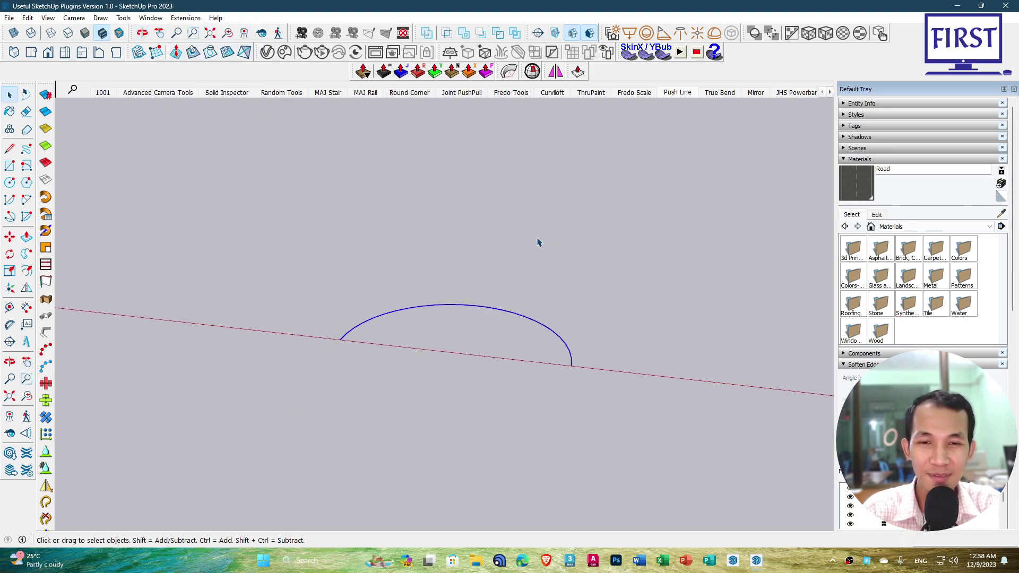
left_click(578, 73)
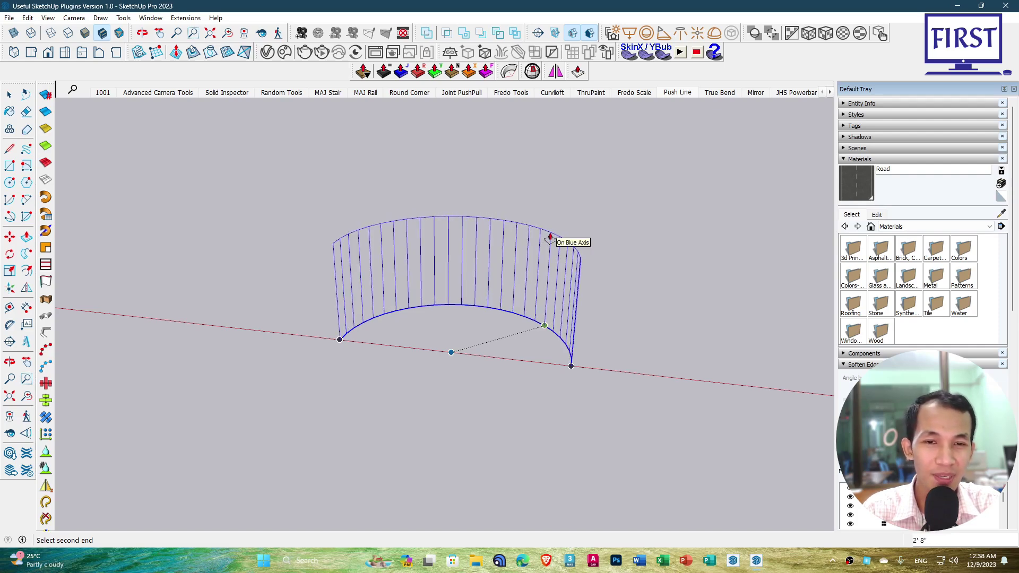
left_click(550, 237)
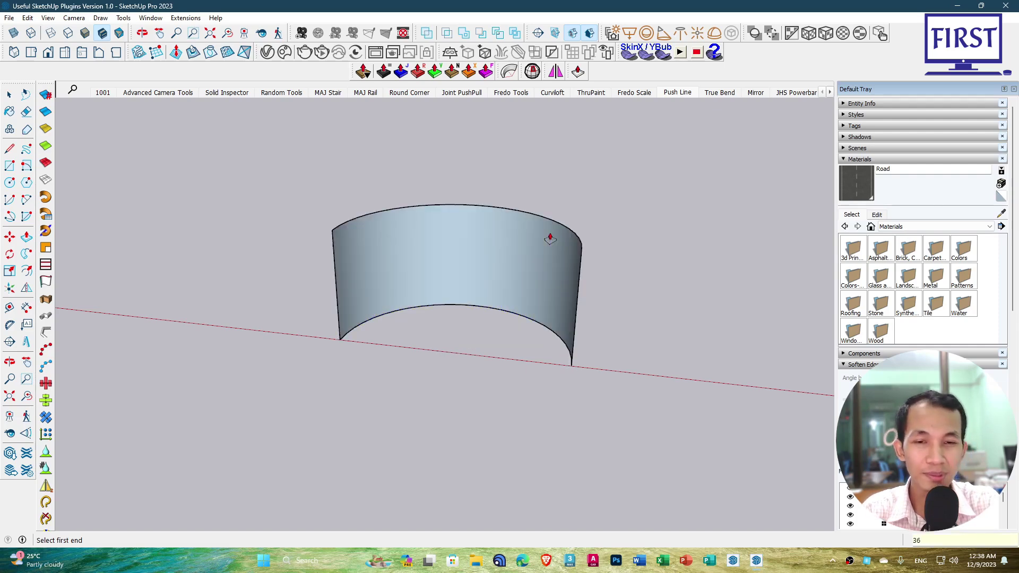
key("space")
mouse_move(601, 279)
middle_mouse_down()
mouse_move(466, 325)
mouse_move(288, 333)
mouse_move(537, 350)
mouse_move(708, 378)
mouse_move(588, 361)
middle_mouse_up()
mouse_move(475, 329)
middle_mouse_down()
mouse_move(557, 352)
mouse_move(500, 277)
mouse_move(593, 339)
mouse_move(530, 325)
mouse_move(521, 285)
mouse_move(600, 362)
mouse_move(546, 218)
middle_mouse_up()
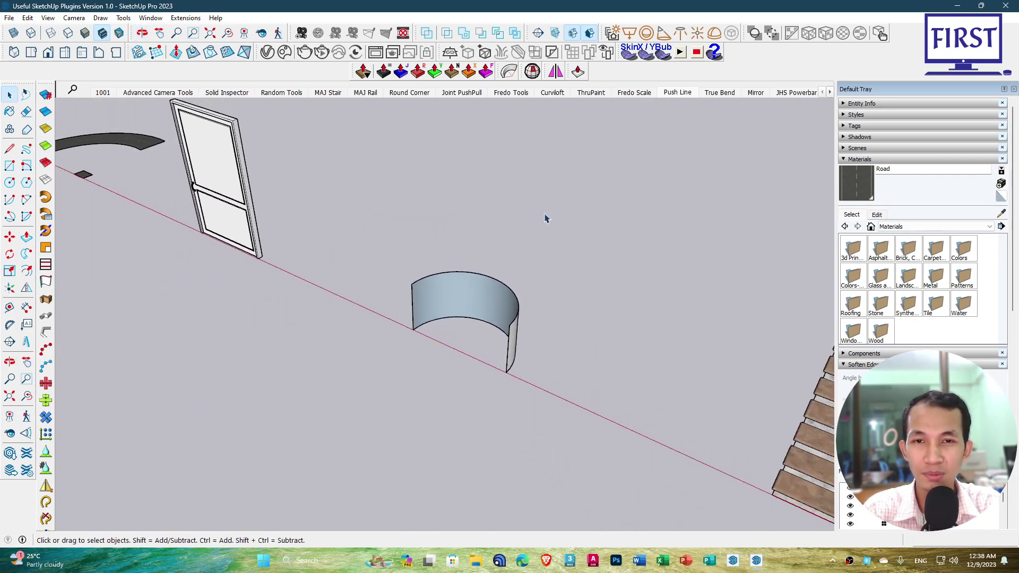
Step: Switch to the True Bend scene and select the straight staircase
left_click(682, 92)
left_click(726, 99)
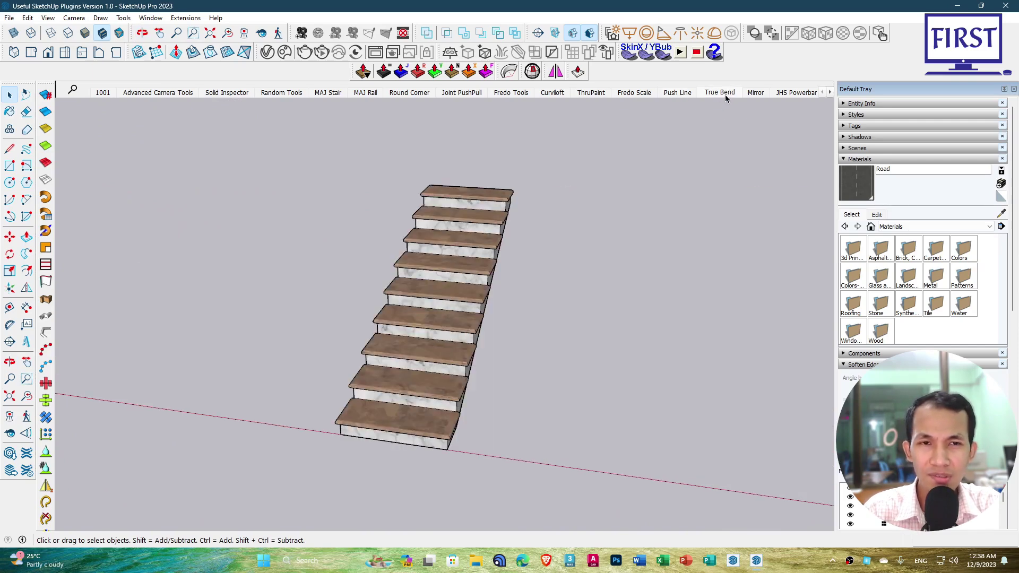
mouse_move(575, 316)
middle_mouse_down()
mouse_move(523, 298)
mouse_move(438, 345)
mouse_move(500, 318)
mouse_move(459, 305)
middle_mouse_up()
left_click(494, 297)
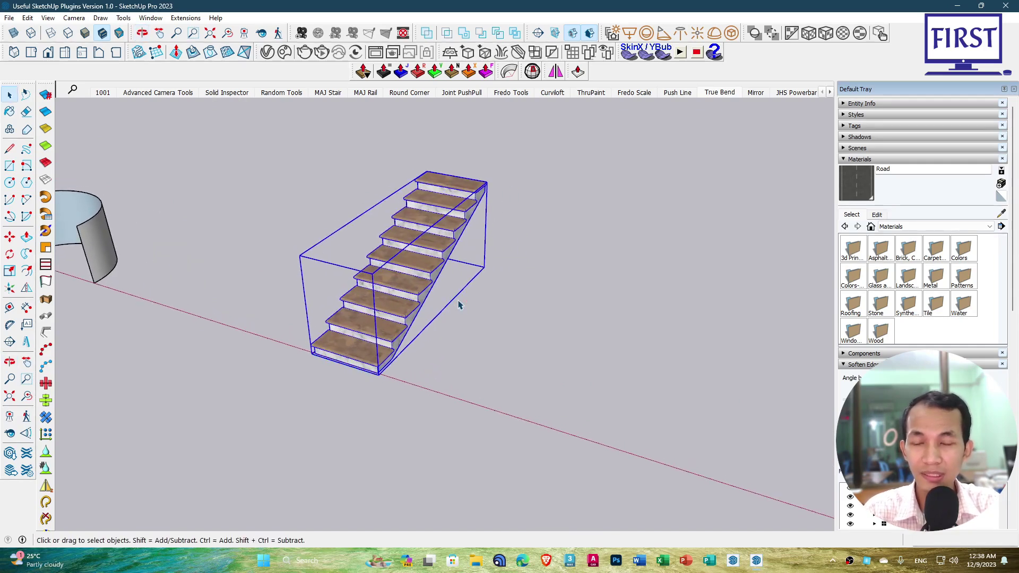
middle_click_drag(439, 296, 471, 286)
mouse_move(546, 215)
left_mouse_down()
mouse_move(395, 274)
mouse_move(423, 307)
left_mouse_up()
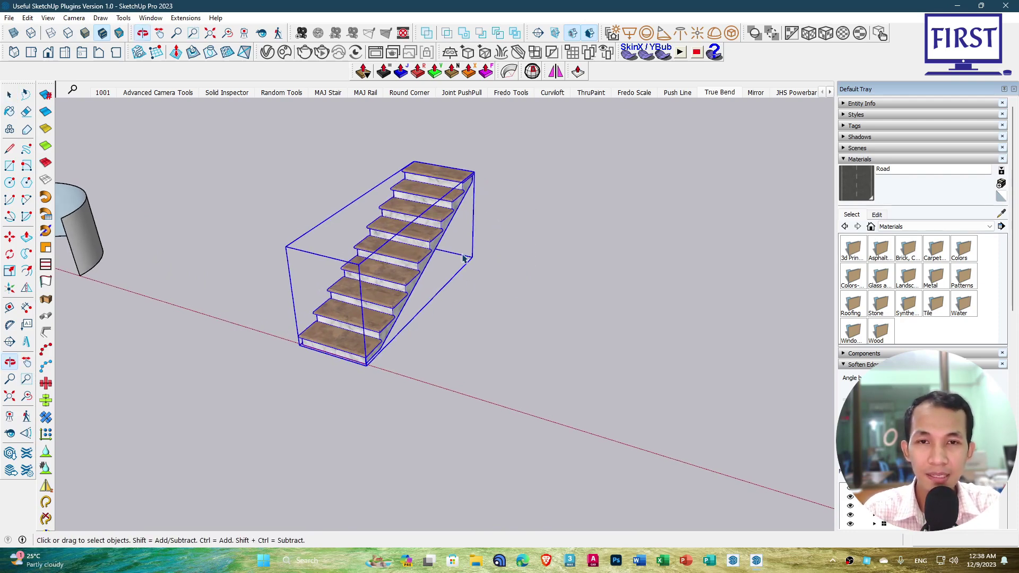
Step: Preview a True Bend of about 131° on the staircase, then cancel it
left_click(508, 71)
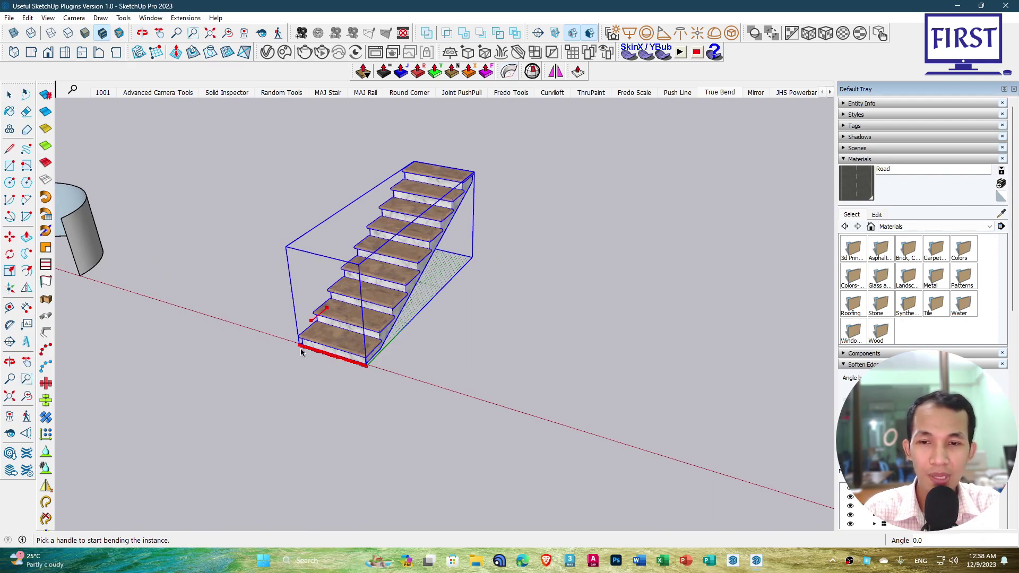
middle_click_drag(297, 354, 324, 340)
left_click_drag(324, 330, 302, 357)
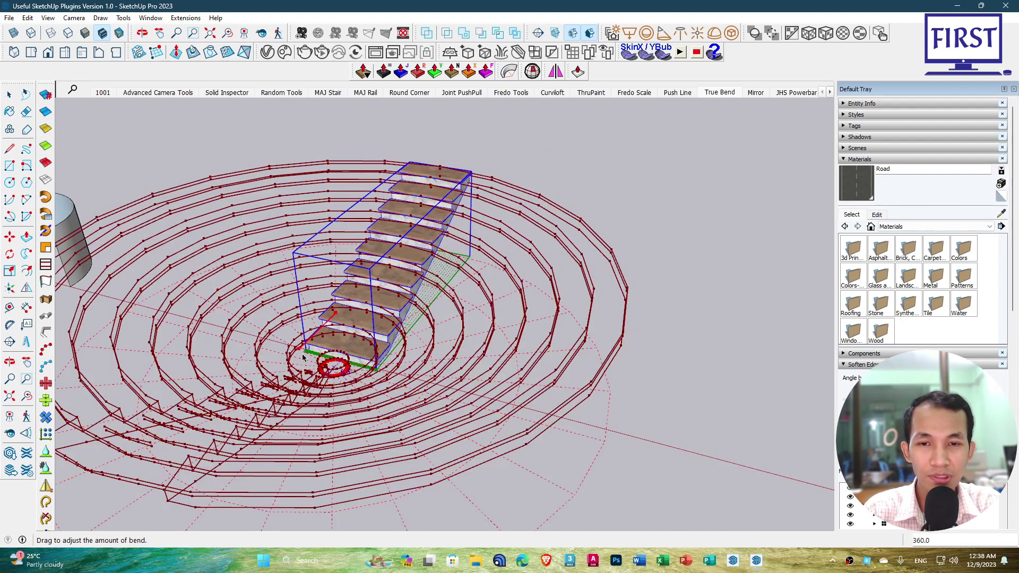
left_click_drag(328, 338, 394, 344)
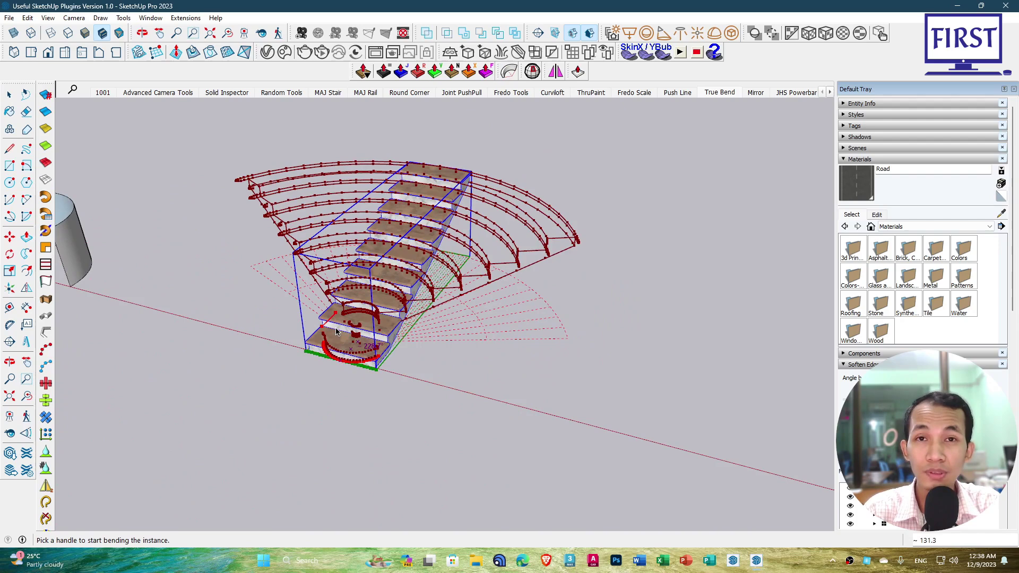
key("Escape")
key("space")
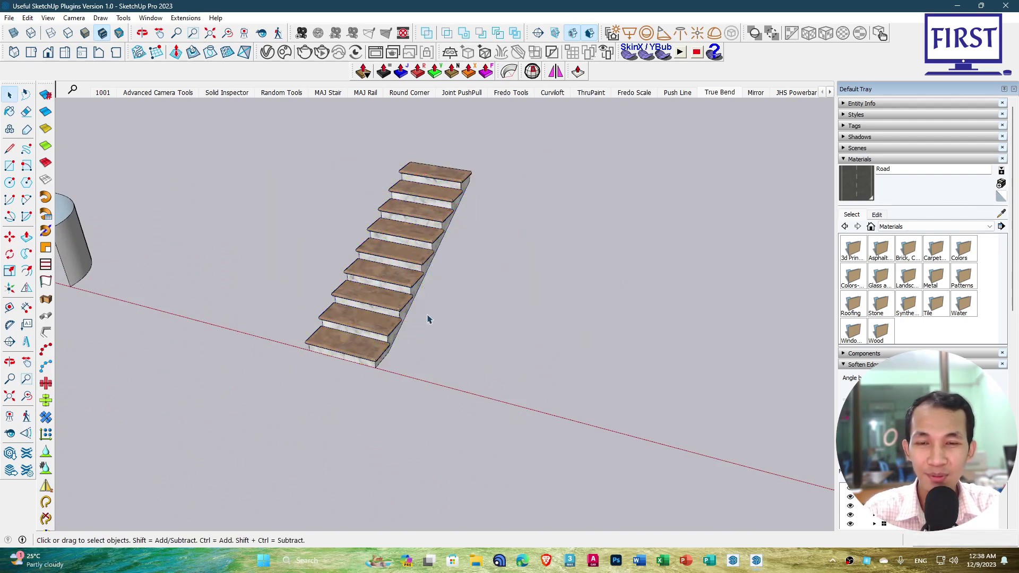
Step: Orbit and zoom in on the staircase's bottom corner
middle_click_drag(423, 309, 444, 324)
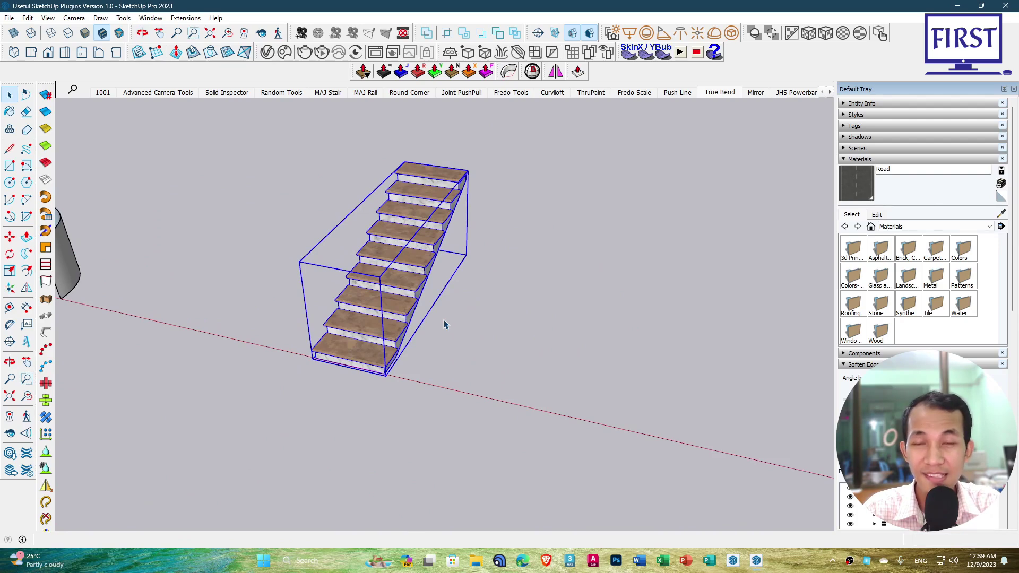
mouse_move(403, 309)
middle_mouse_down()
mouse_move(382, 370)
mouse_move(514, 401)
mouse_move(519, 384)
middle_mouse_up()
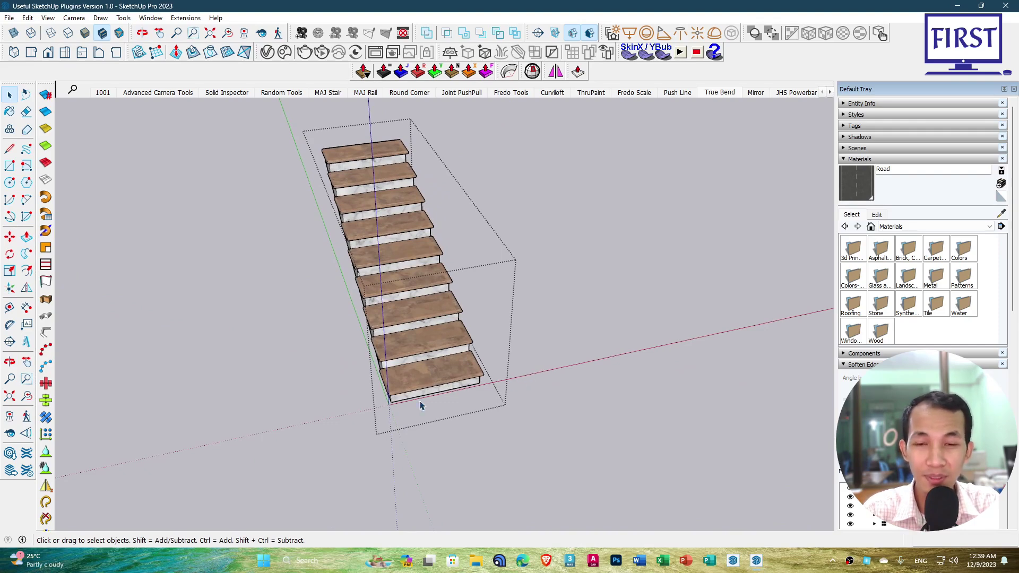
middle_click_drag(420, 405, 425, 404)
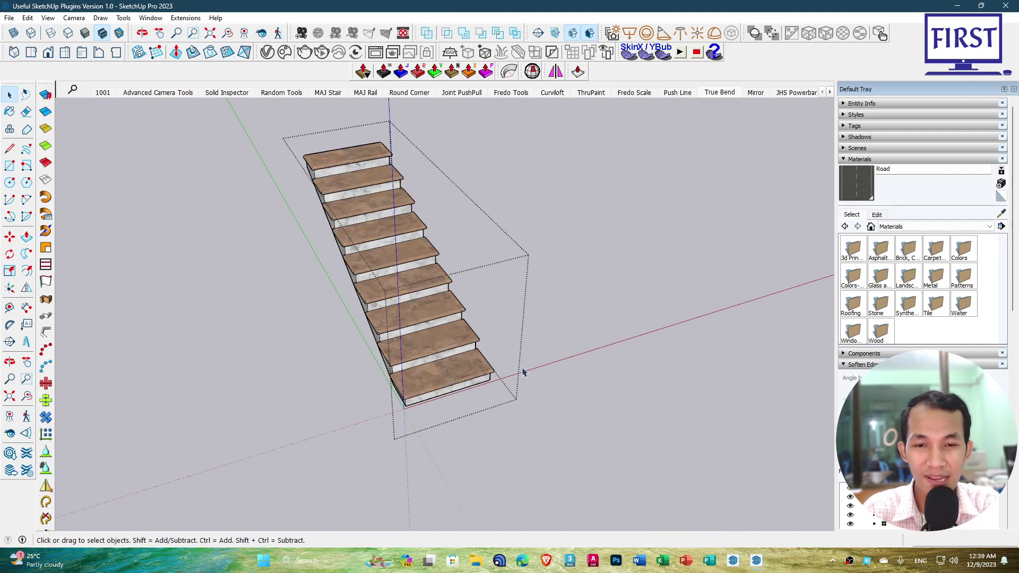
scroll(528, 375, "up", 1)
scroll(382, 427, "up", 2)
scroll(439, 364, "up", 2)
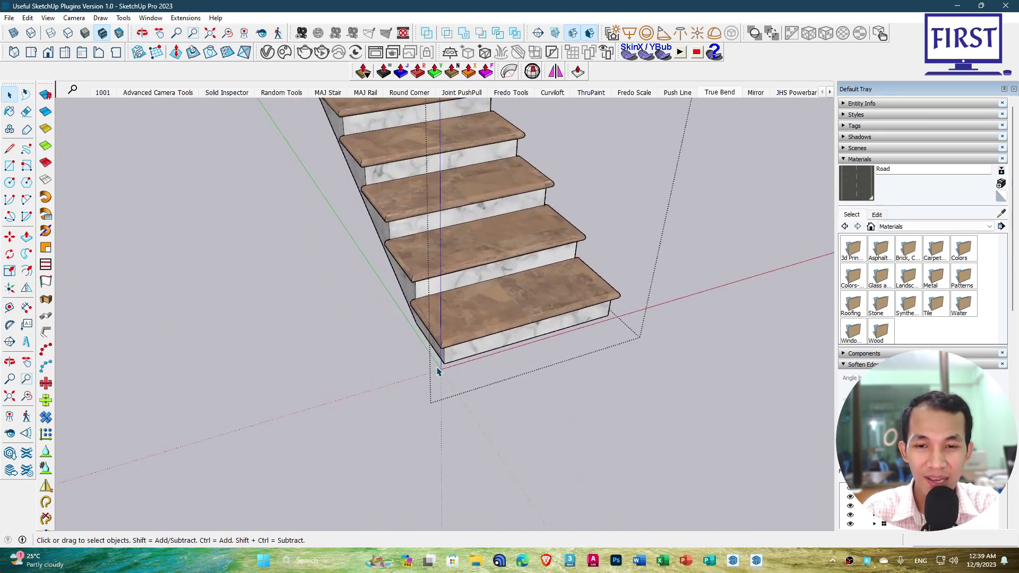
scroll(443, 374, "up", 2)
scroll(444, 373, "up", 1)
right_click(450, 371)
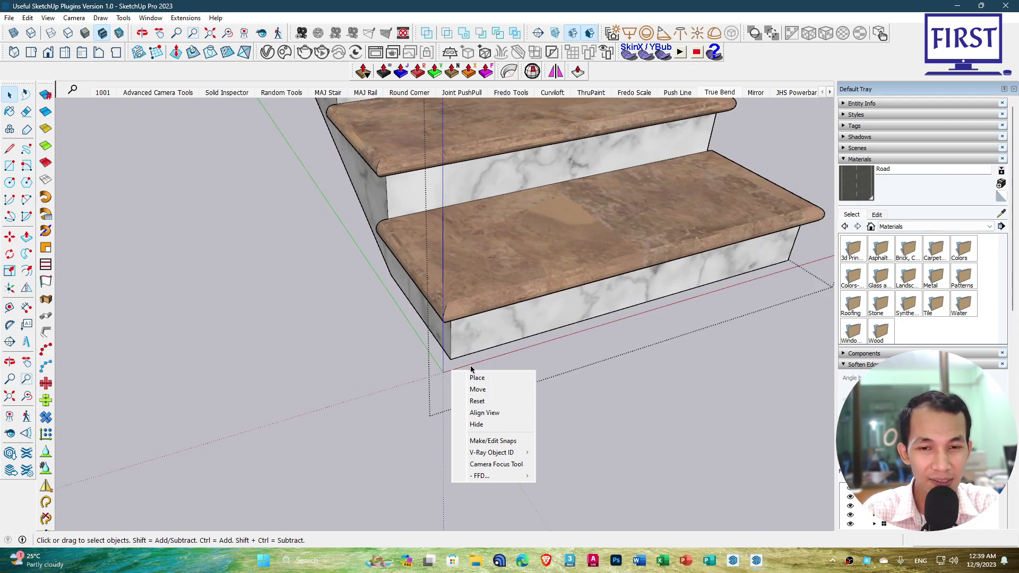
Step: Place the drawing axes at the stair's bottom corner, with red and green along its base edges
left_click(477, 378)
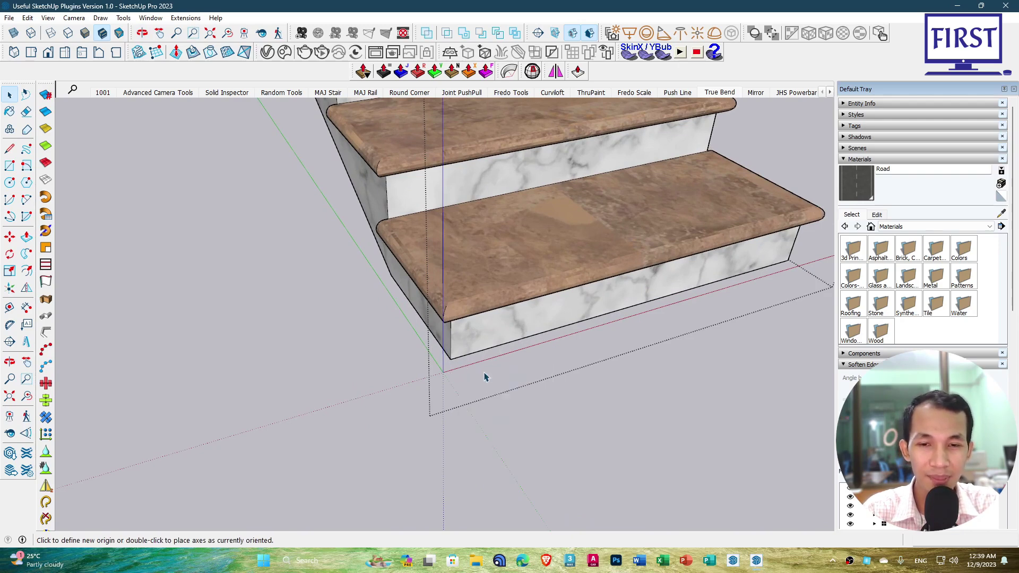
left_click(450, 360)
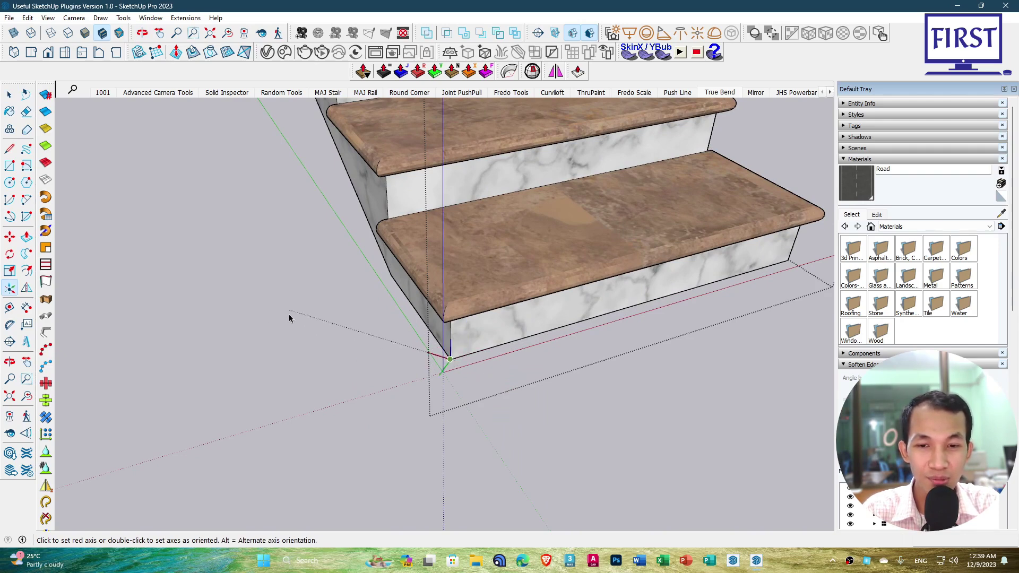
left_click(401, 292)
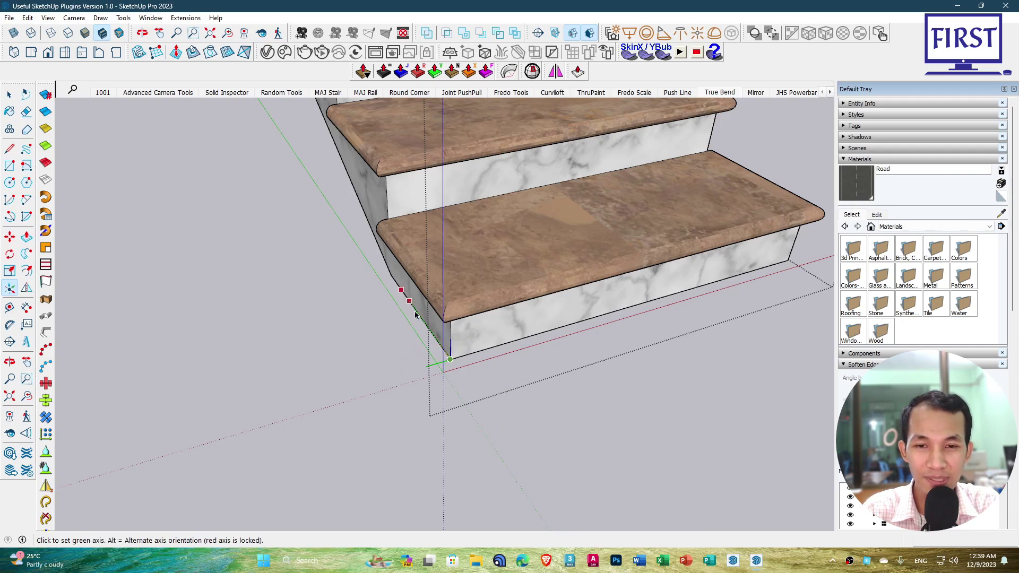
left_click(586, 323)
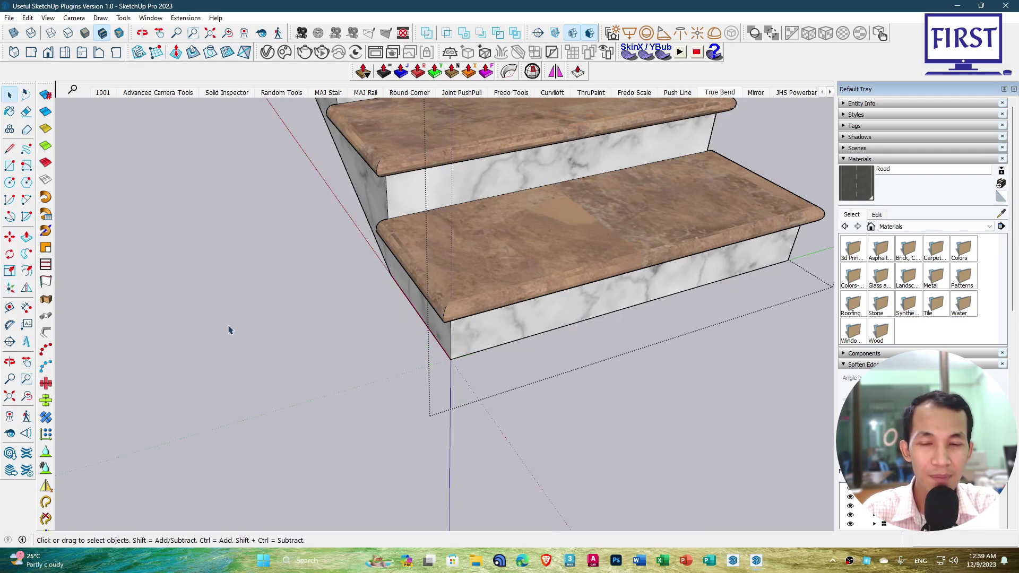
Step: Zoom back out and select the whole staircase
mouse_move(221, 357)
middle_mouse_down()
mouse_move(653, 350)
mouse_move(337, 370)
middle_mouse_up()
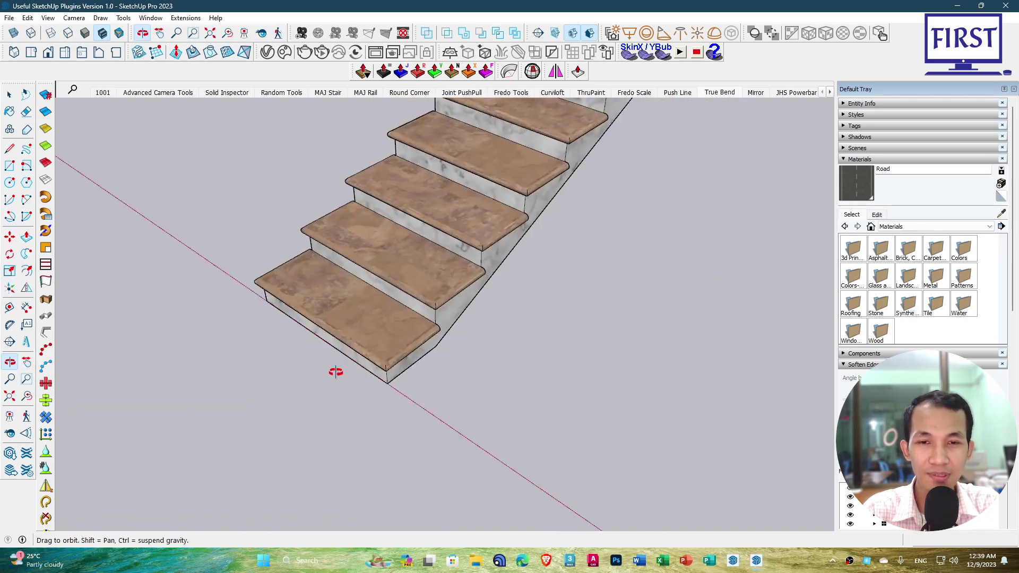
scroll(391, 369, "down", 3)
scroll(386, 371, "down", 3)
scroll(408, 330, "up", 2)
left_click(407, 329)
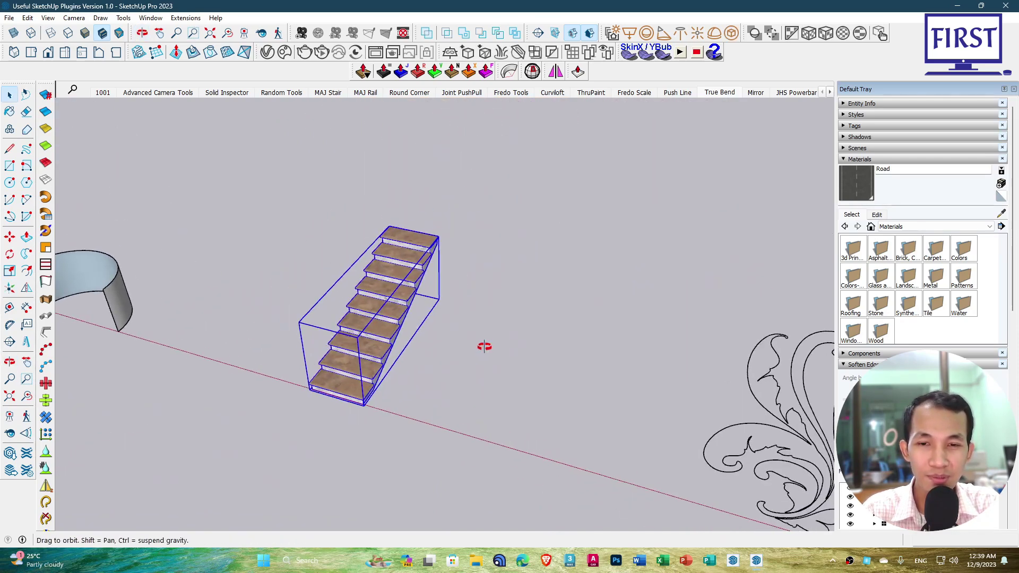
middle_click_drag(407, 330, 432, 341)
scroll(378, 298, "up", 2)
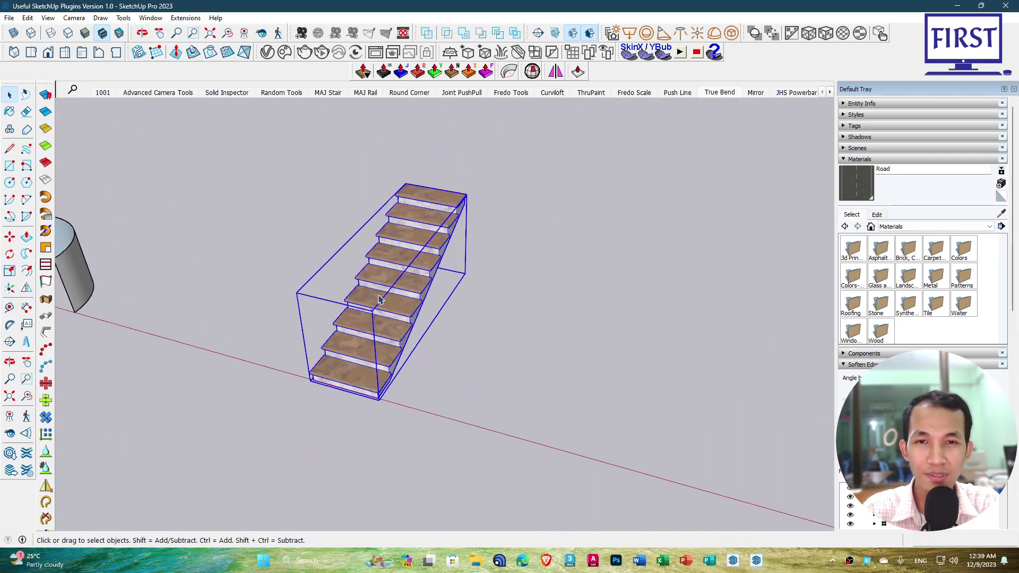
left_click(509, 72)
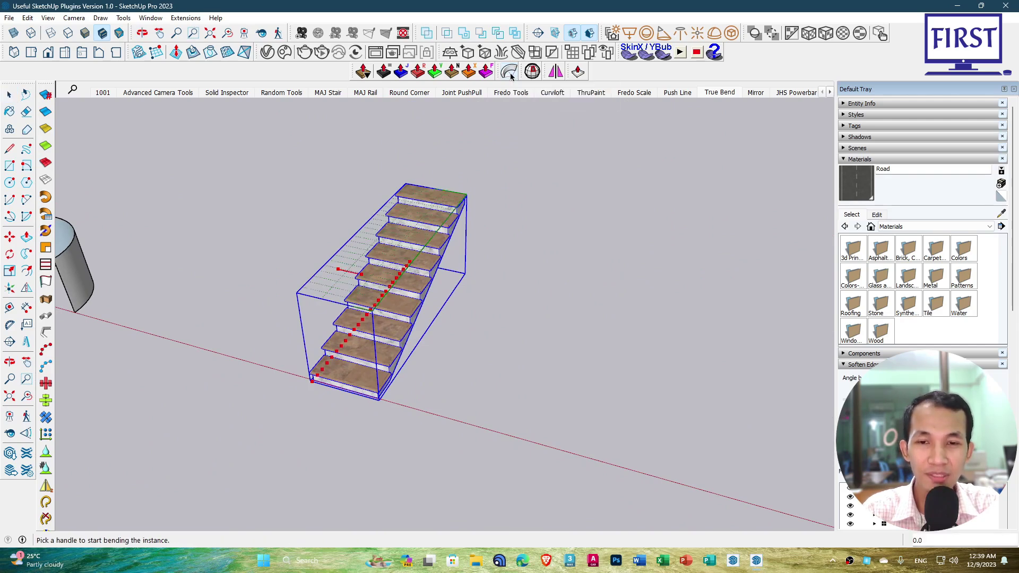
left_click_drag(338, 272, 384, 280)
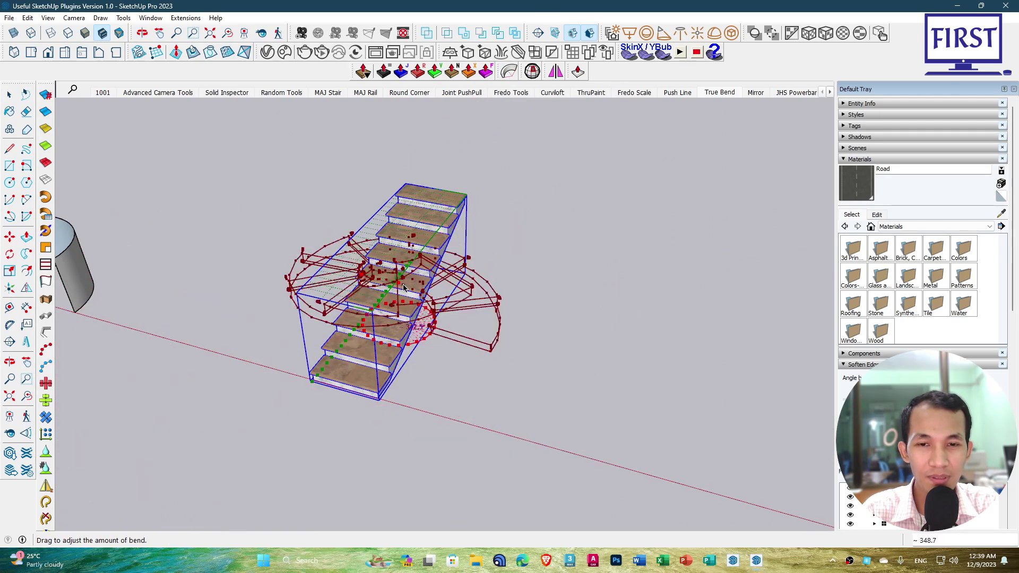
left_click(385, 280)
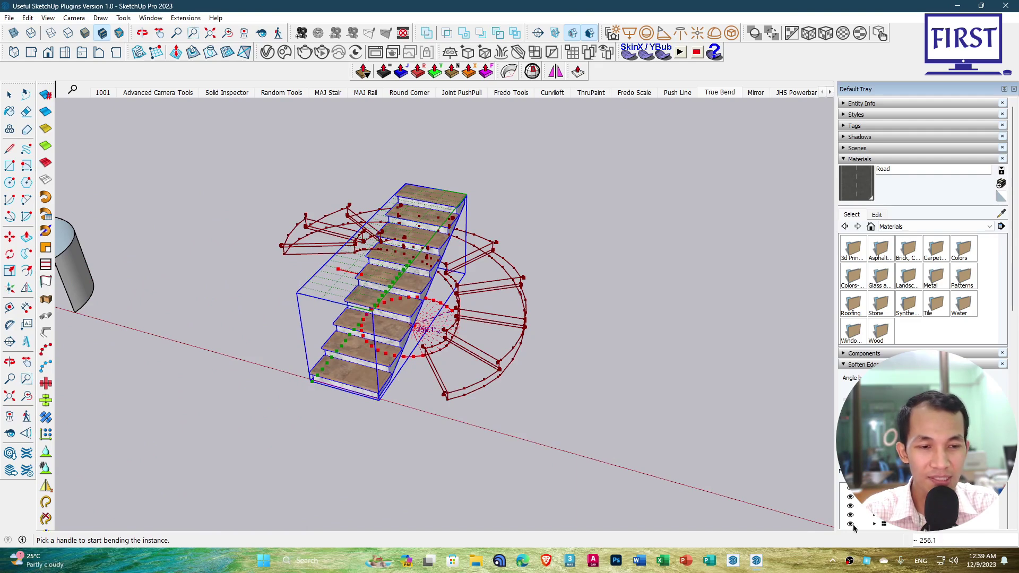
type("1")
type("0")
key("Return")
key("Escape")
middle_click_drag(508, 331, 392, 312)
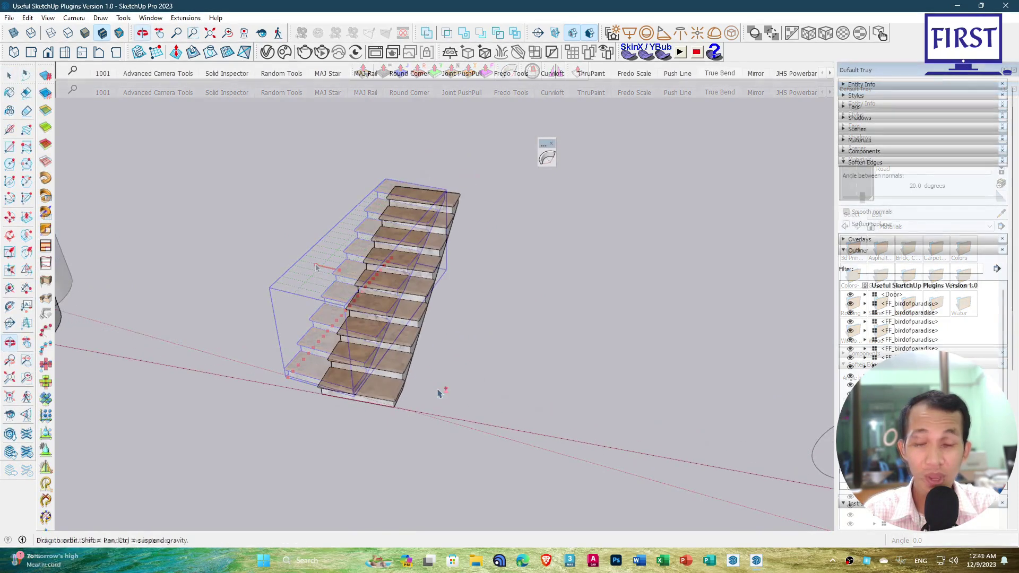
left_click(364, 386)
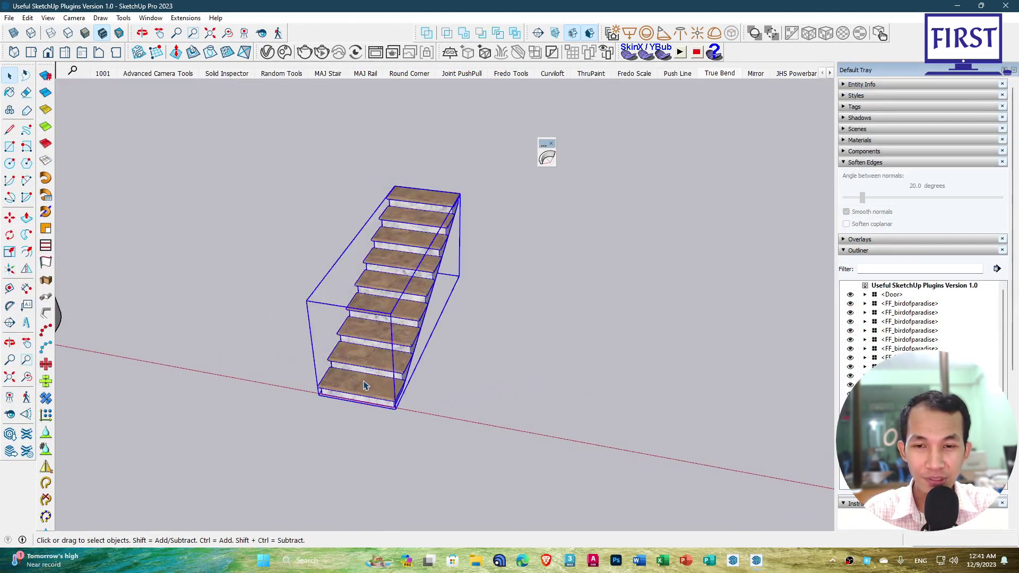
double_click(364, 385)
left_click(499, 389)
mouse_move(499, 389)
middle_mouse_down()
mouse_move(435, 369)
mouse_move(413, 319)
middle_mouse_up()
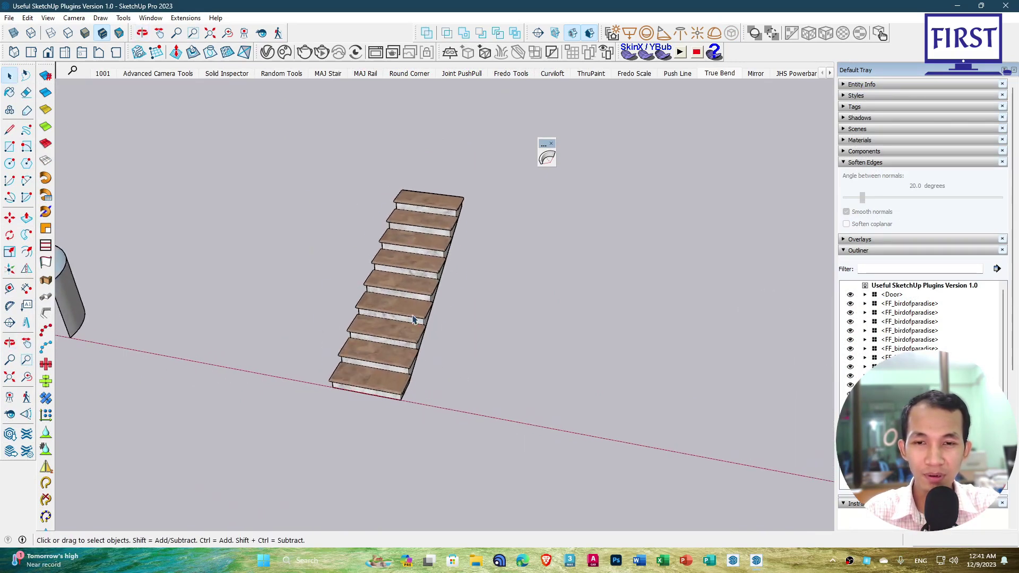
Step: Bend the stair group 180° with True Bend
left_click(413, 319)
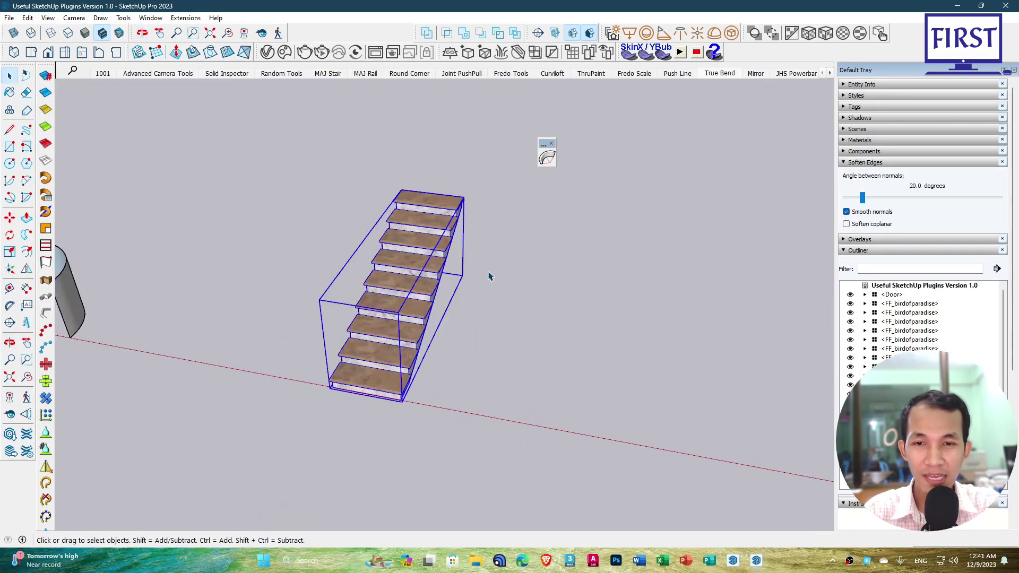
left_click(546, 158)
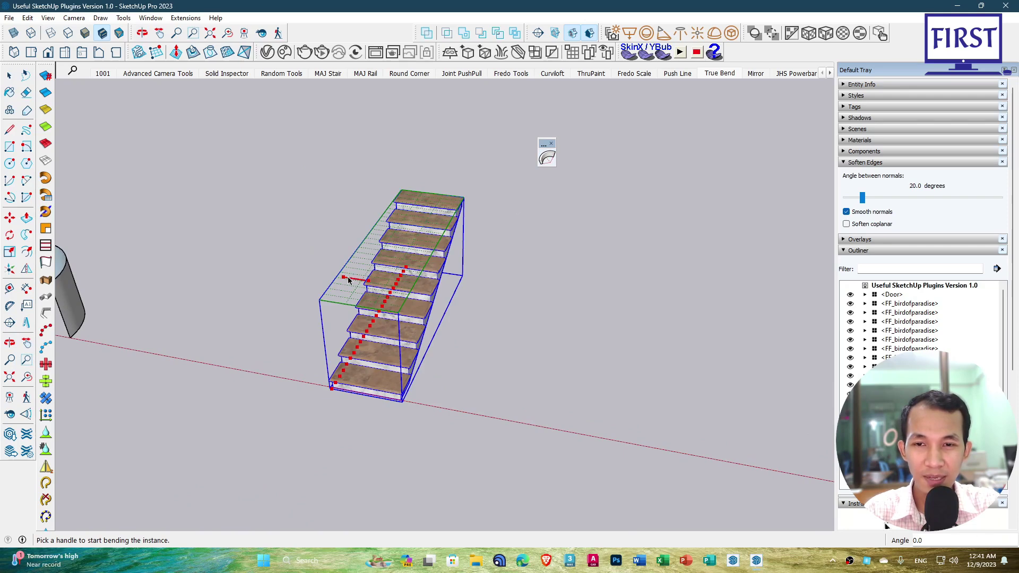
left_click_drag(345, 281, 357, 283)
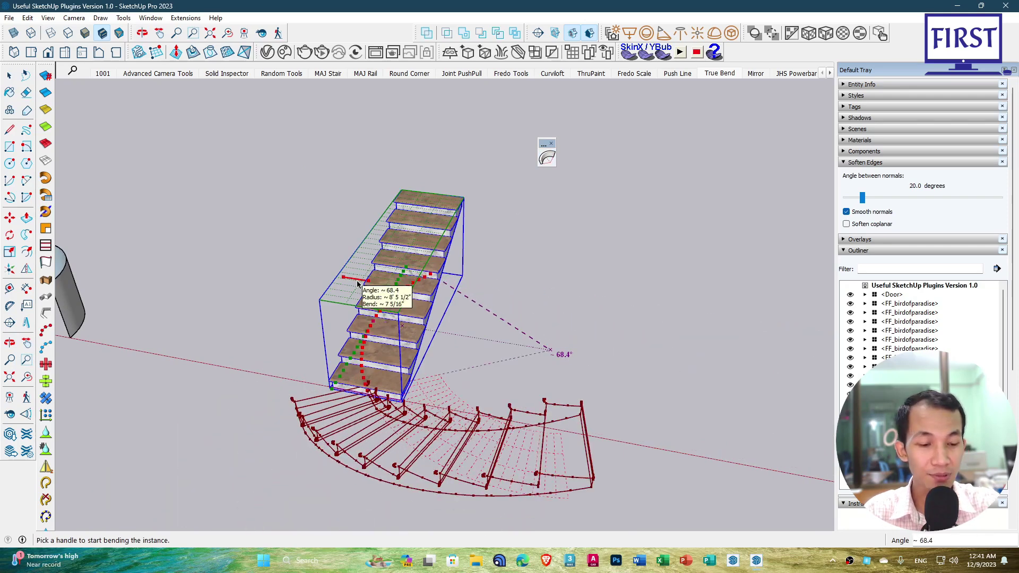
type("180")
key("Return")
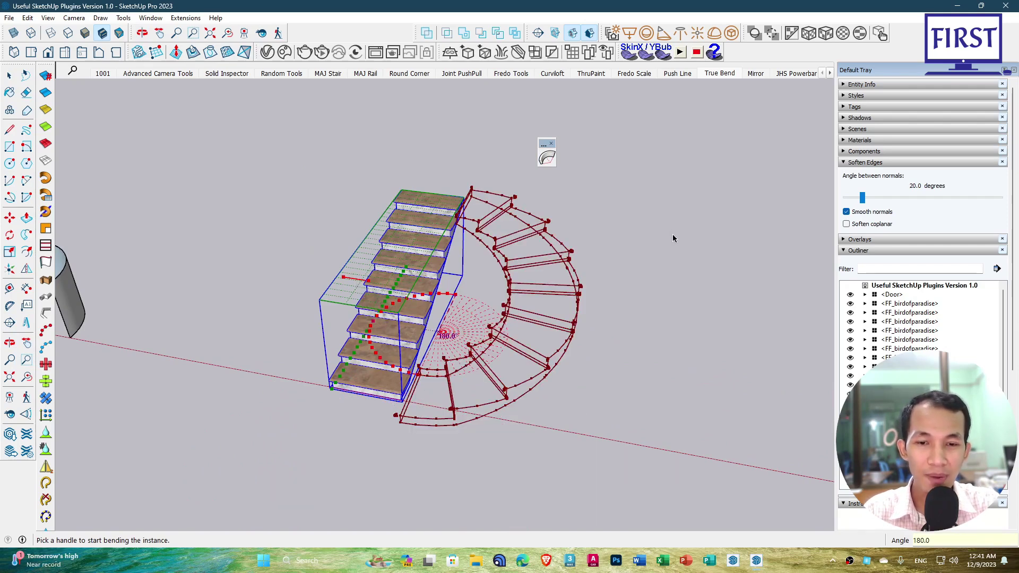
key("space")
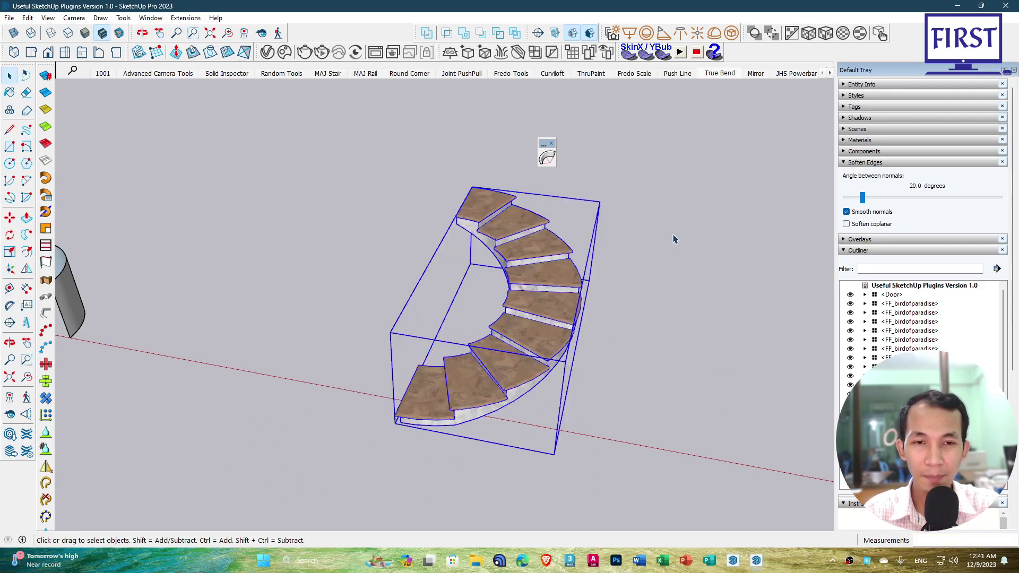
Step: Orbit and zoom around the curved staircase to inspect it from above
middle_click_drag(528, 310, 678, 342)
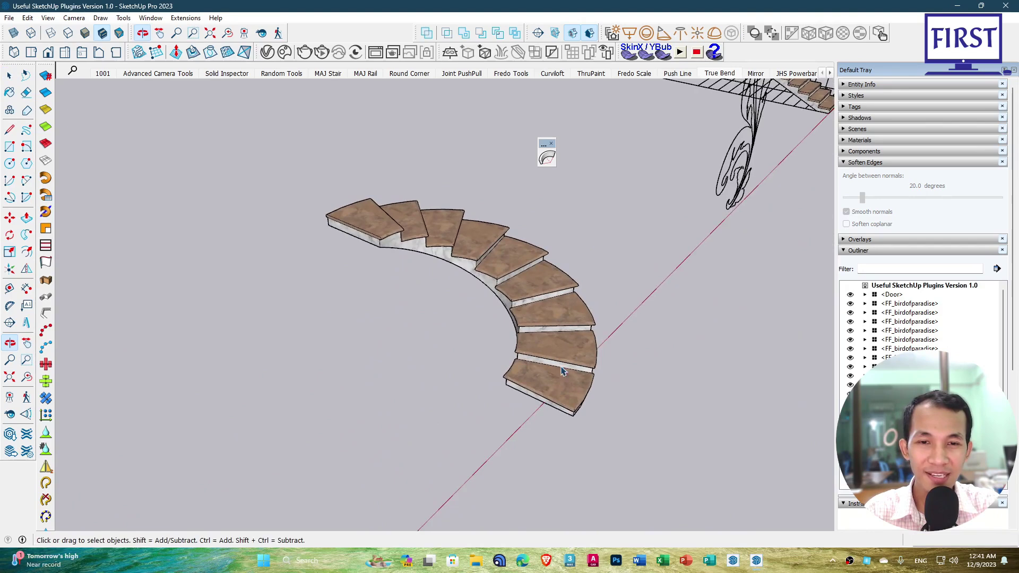
middle_click_drag(682, 341, 615, 375)
mouse_move(509, 244)
middle_mouse_down()
mouse_move(575, 336)
mouse_move(503, 324)
mouse_move(459, 331)
mouse_move(450, 305)
middle_mouse_up()
scroll(476, 305, "down", 3)
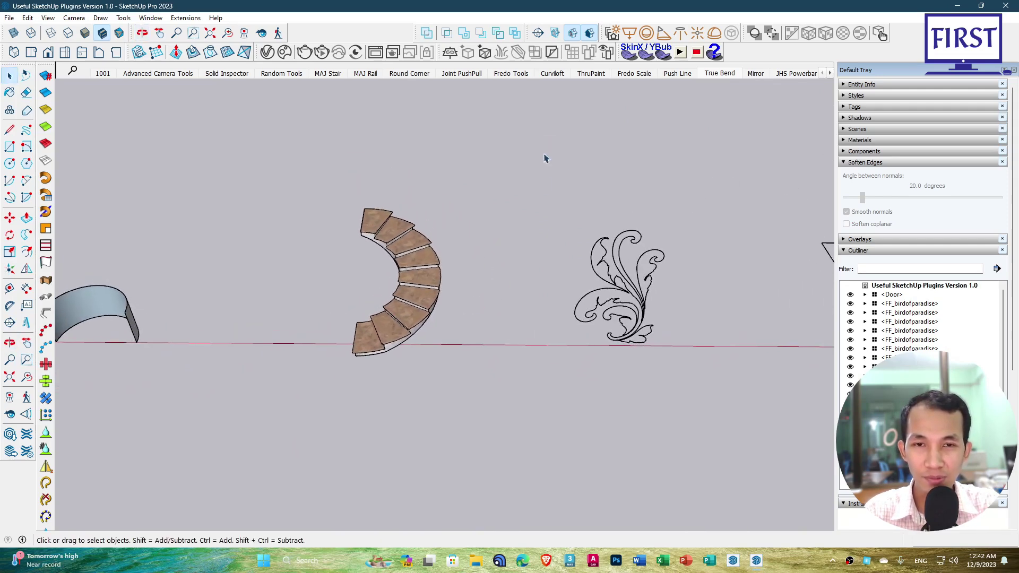
middle_click_drag(551, 150, 661, 118)
Step: Re-pose the view of the staircase and curved wall
scroll(569, 302, "down", 3)
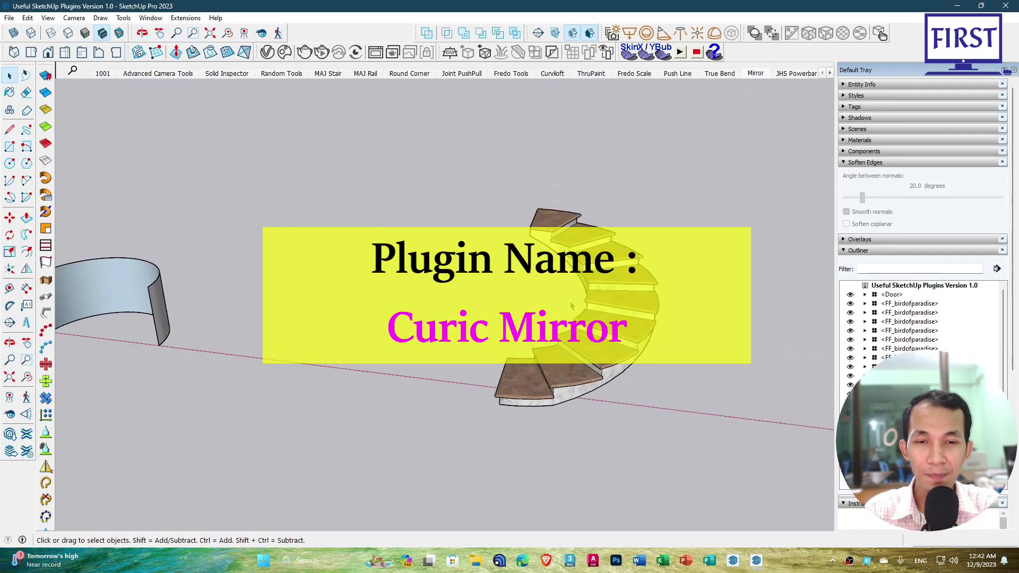
middle_click_drag(571, 306, 675, 177)
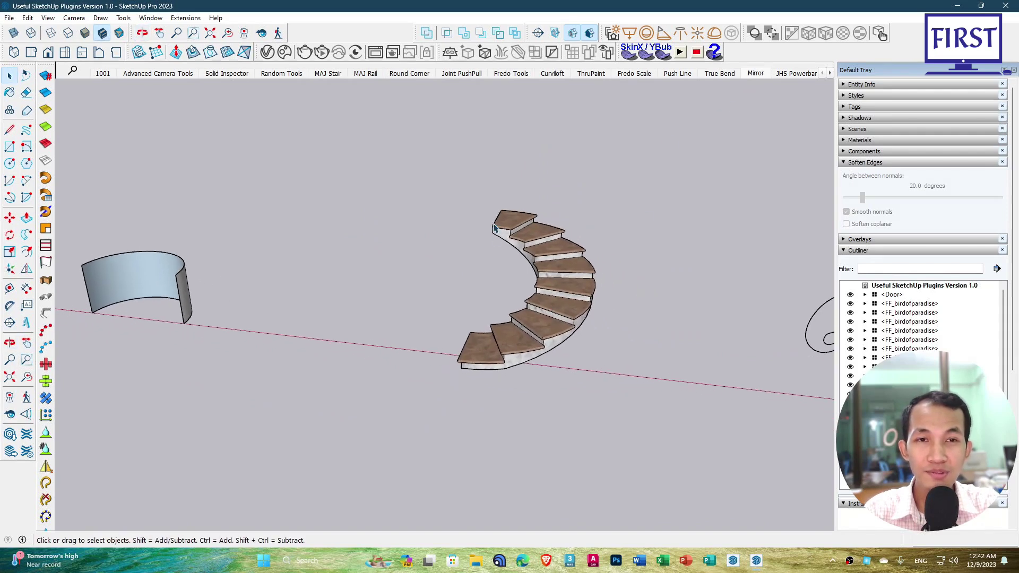
right_click(510, 53)
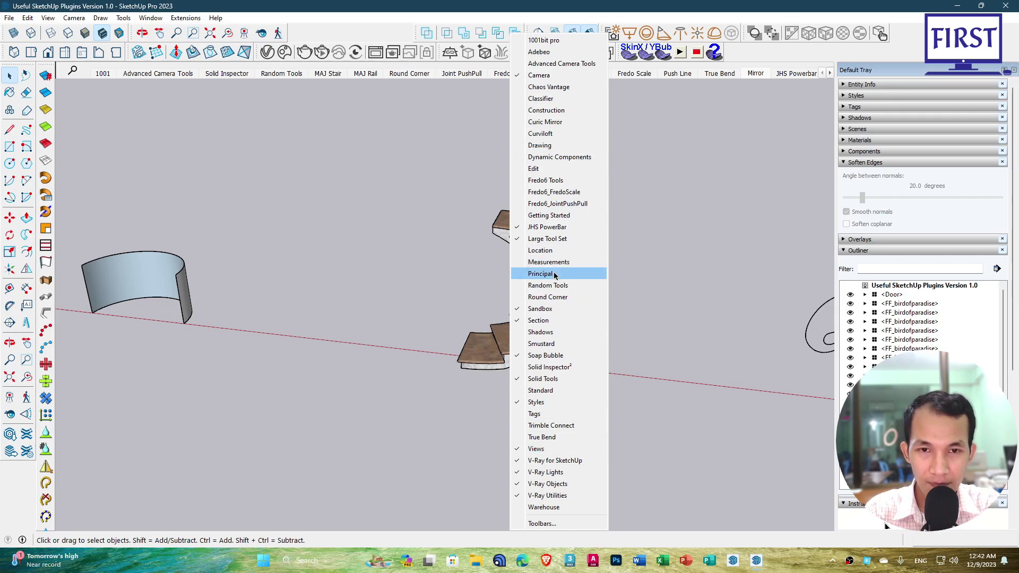
left_click(413, 179)
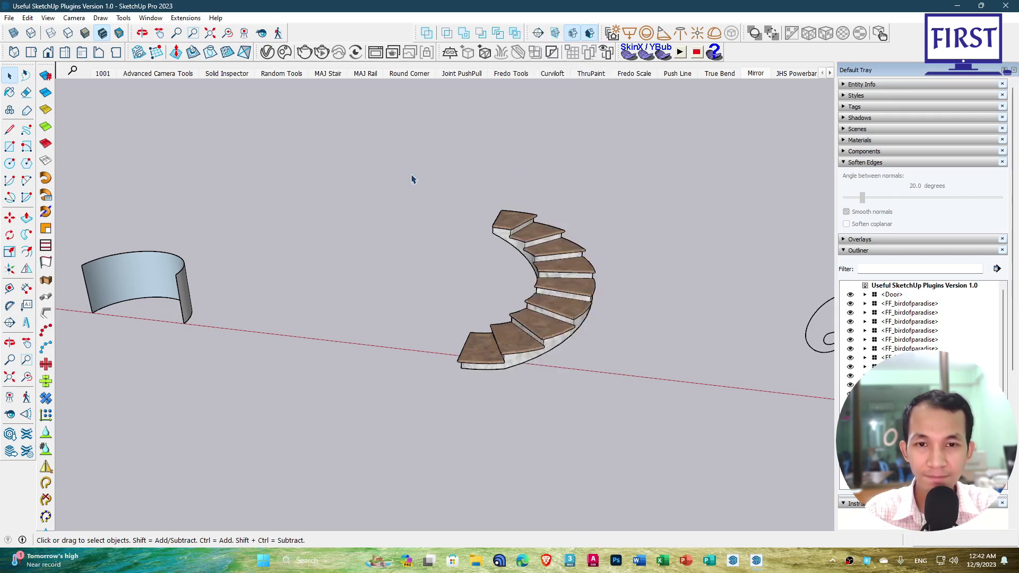
Step: Enable the Curic Mirror toolbar in the Toolbars settings window
right_click(240, 35)
left_click(50, 20)
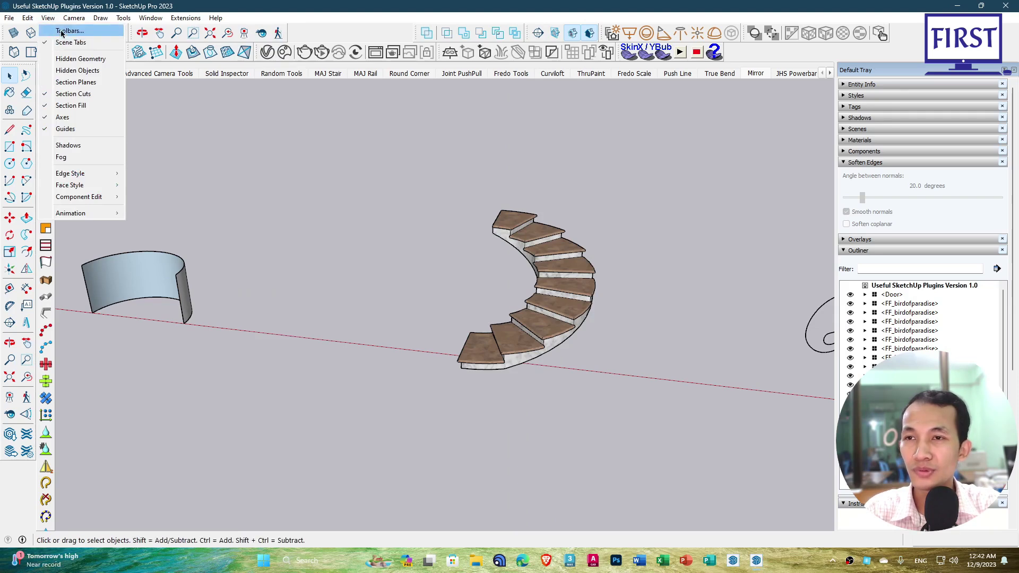
left_click_drag(531, 193, 605, 158)
scroll(559, 241, "down", 1)
scroll(512, 273, "down", 3)
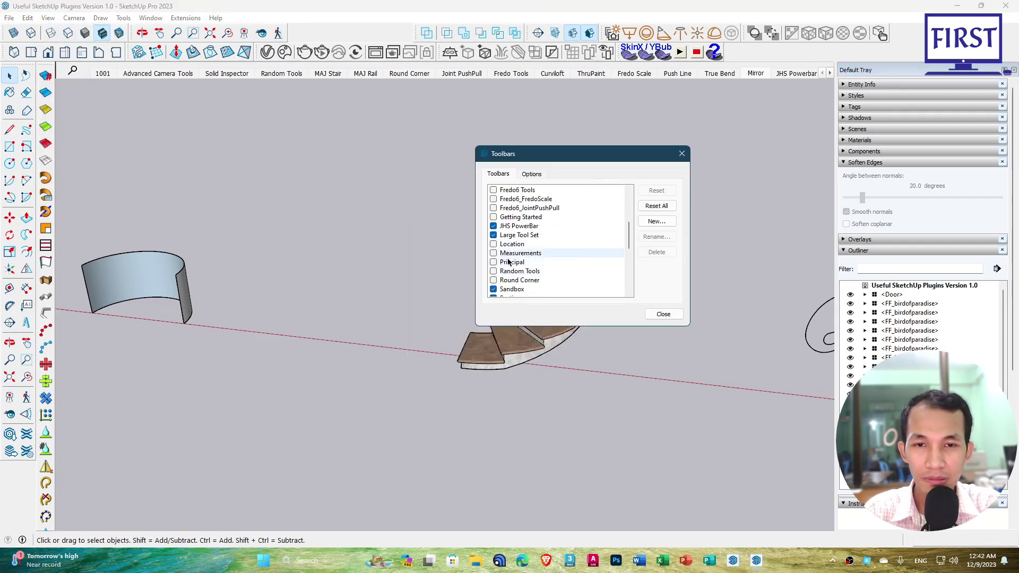
scroll(510, 284, "down", 3)
scroll(507, 287, "down", 3)
scroll(512, 265, "up", 5)
scroll(511, 260, "up", 5)
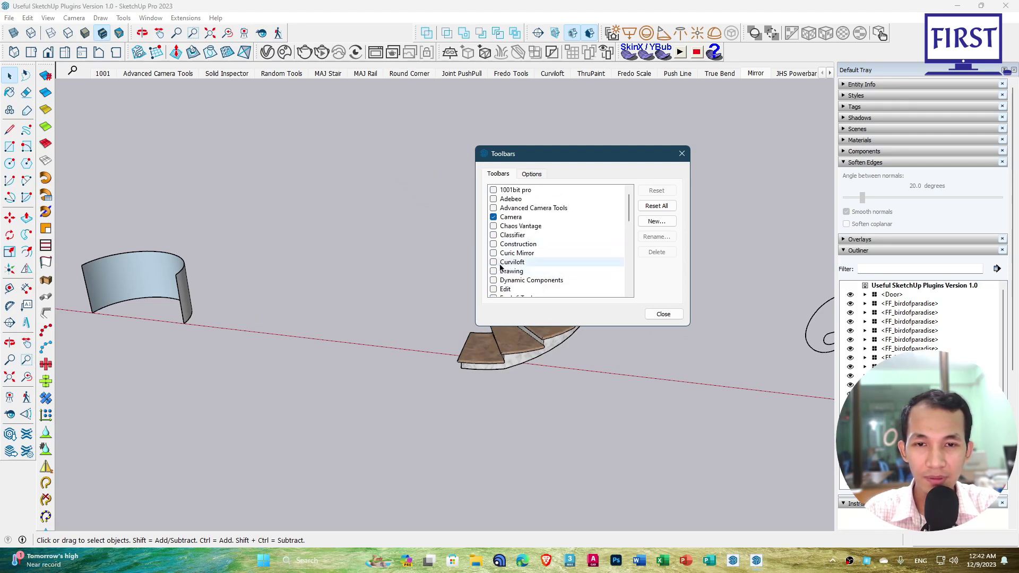
left_click(493, 253)
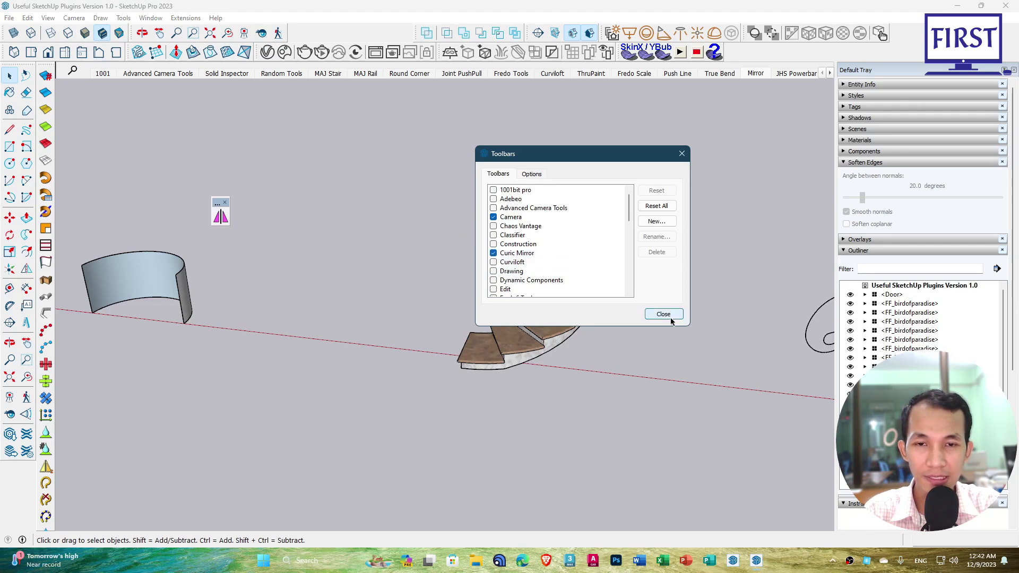
left_click(663, 314)
Step: Position the Curic Mirror toolbar and select the curved staircase
left_click_drag(220, 204, 570, 148)
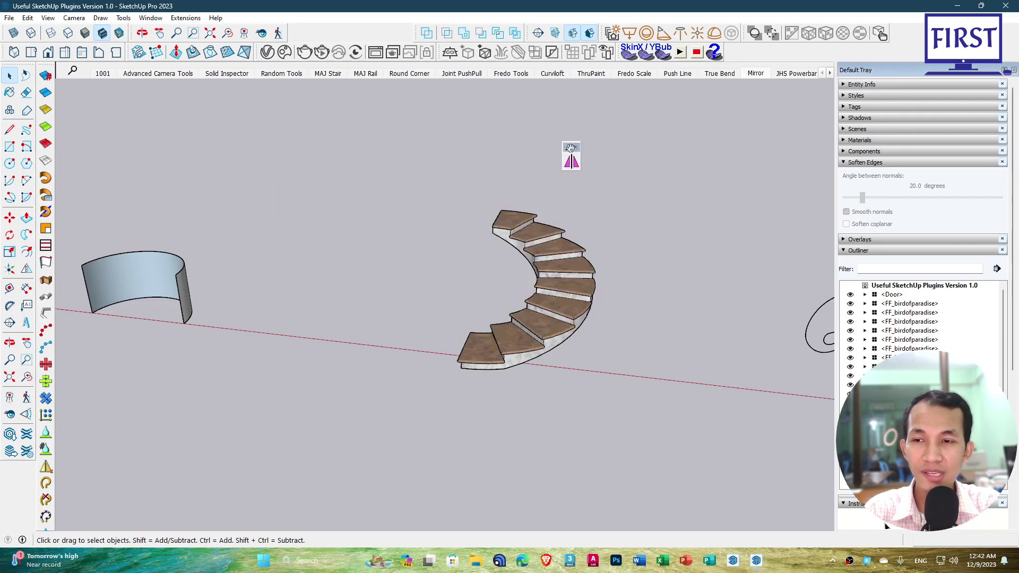
left_click(574, 281)
mouse_move(574, 281)
middle_mouse_down()
mouse_move(535, 337)
mouse_move(567, 175)
middle_mouse_up()
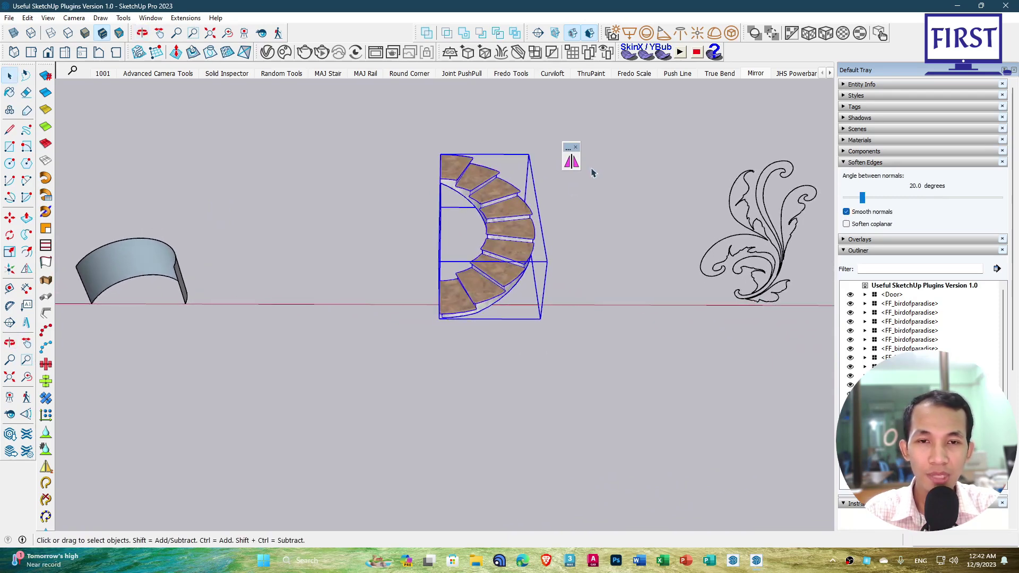
Step: Mirror the curved staircase about its bottom corner to form a full stair ring
left_click(572, 162)
mouse_move(409, 301)
middle_mouse_down()
mouse_move(520, 337)
mouse_move(421, 334)
middle_mouse_up()
scroll(345, 244, "up", 1)
scroll(350, 252, "up", 1)
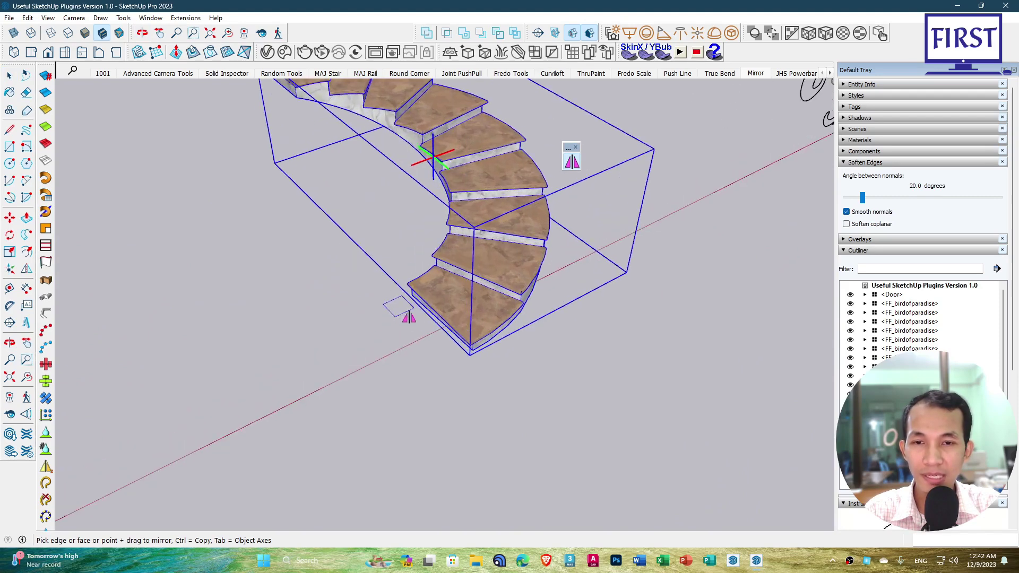
mouse_move(412, 301)
left_mouse_down()
mouse_move(482, 357)
mouse_move(496, 383)
left_mouse_up()
left_click_drag(357, 393, 281, 297)
left_click_drag(349, 359, 292, 355)
mouse_move(240, 383)
middle_mouse_down()
mouse_move(223, 387)
mouse_move(443, 318)
mouse_move(465, 292)
mouse_move(393, 266)
mouse_move(387, 280)
middle_mouse_up()
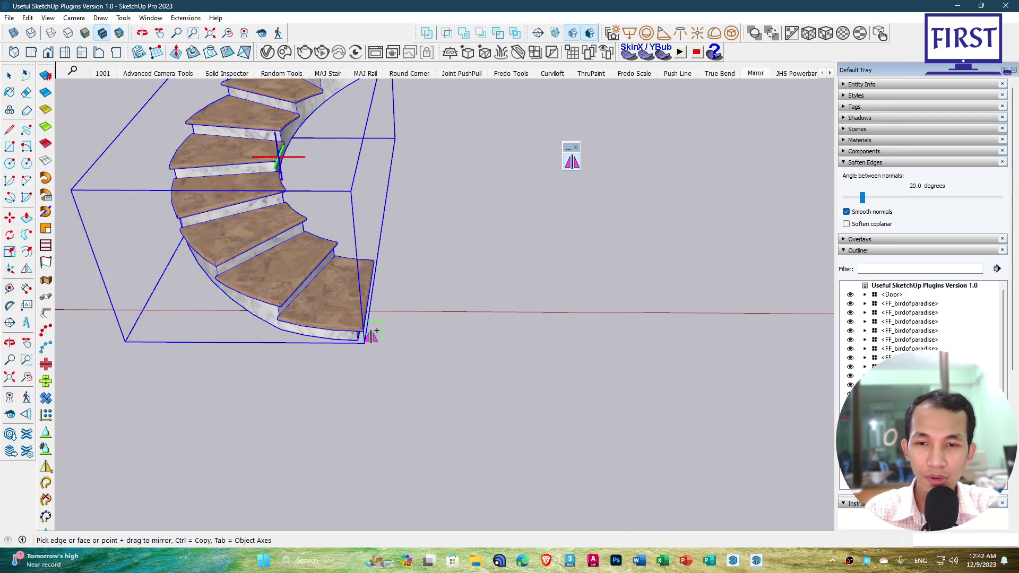
scroll(374, 335, "up", 2)
scroll(357, 360, "up", 1)
left_click(344, 361)
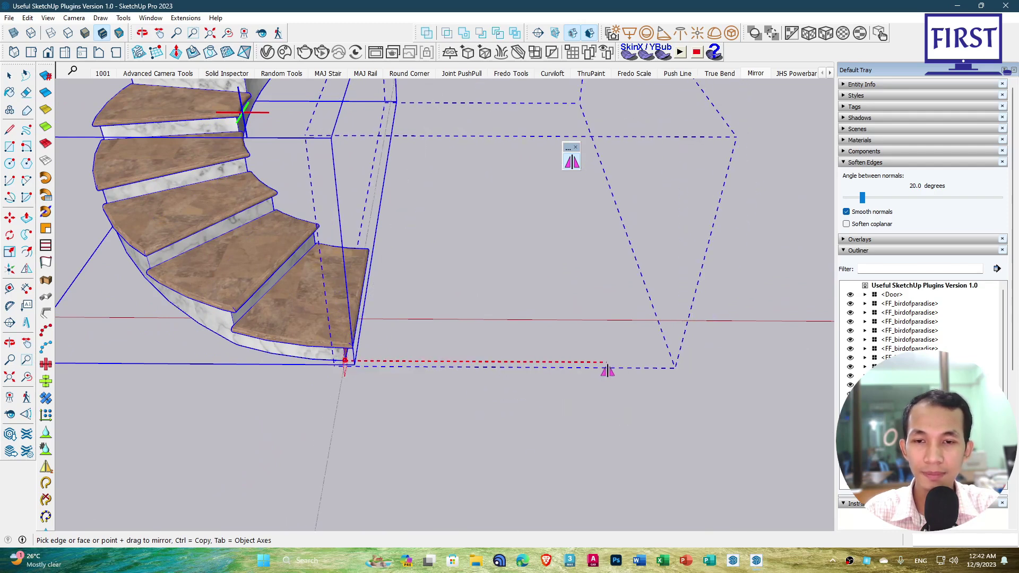
left_click(607, 370)
Step: Delete the right half of the stair ring
scroll(583, 295, "down", 2)
key("space")
mouse_move(551, 382)
middle_mouse_down()
mouse_move(603, 345)
mouse_move(520, 314)
middle_mouse_up()
key("space")
left_click(519, 315)
scroll(525, 277, "down", 2)
key("Delete")
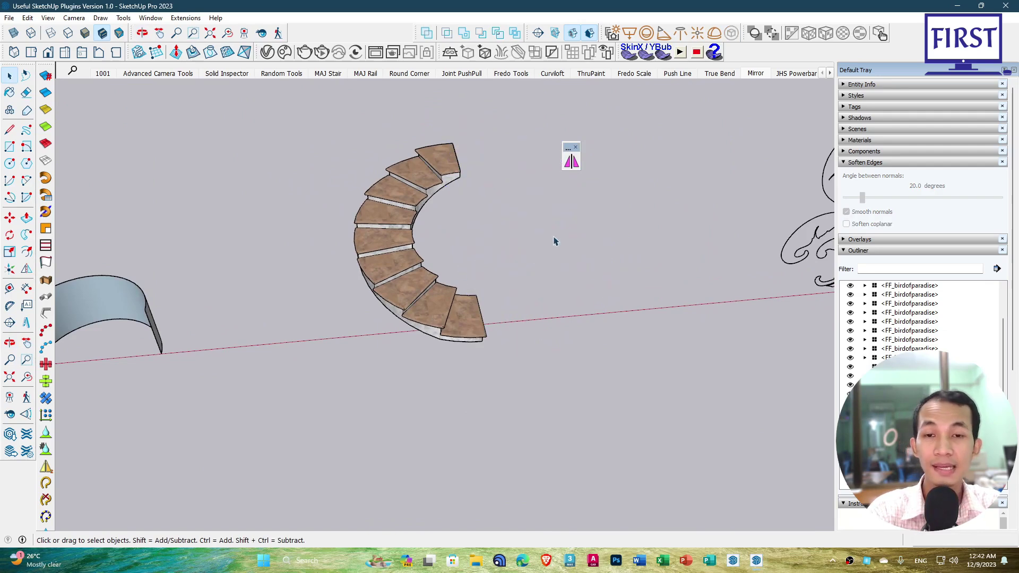
Step: Close the Mirror toolbar and pan over to the leaf ornament drawing
left_click(577, 150)
mouse_move(609, 262)
middle_mouse_down("shift")
mouse_move(526, 282)
mouse_move(491, 278)
middle_mouse_up("shift")
scroll(774, 85, "up", 2)
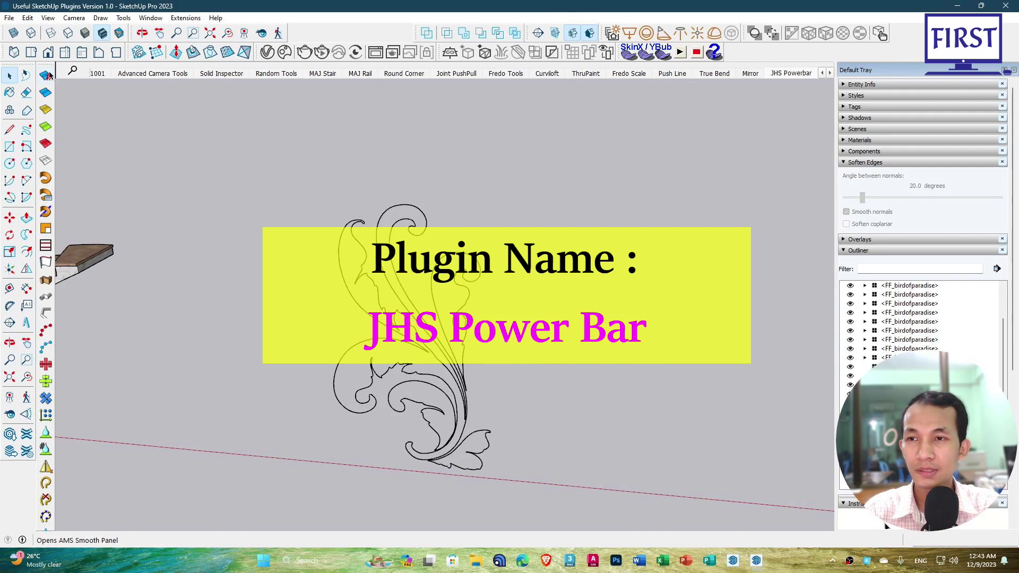
Step: Float the JHS PowerBar toolbar horizontally across the viewport and frame the ornament
left_click_drag(72, 85, 44, 95)
mouse_move(374, 310)
middle_mouse_down()
mouse_move(398, 302)
mouse_move(393, 318)
mouse_move(403, 323)
middle_mouse_up()
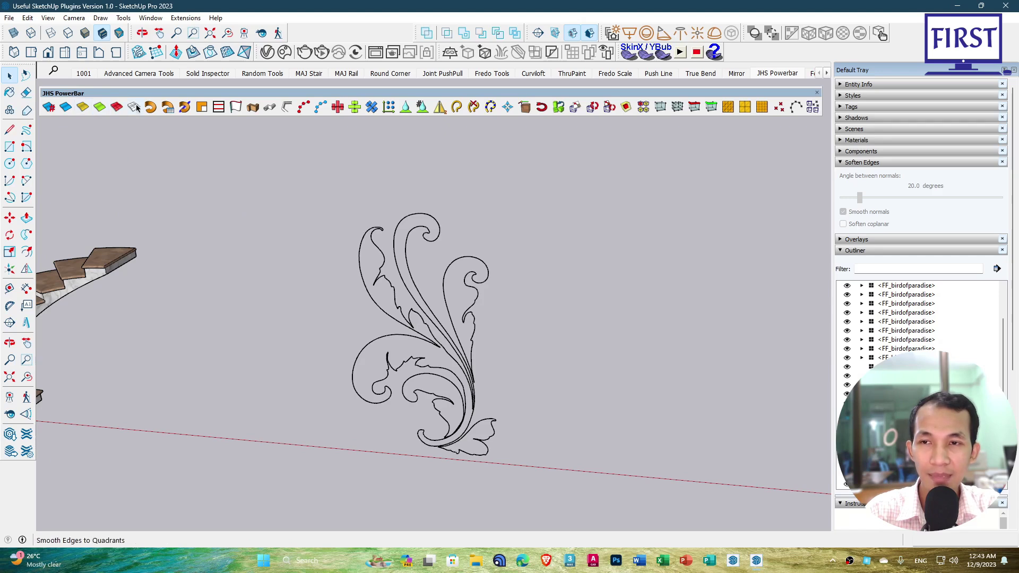
middle_click_drag(188, 205, 192, 196)
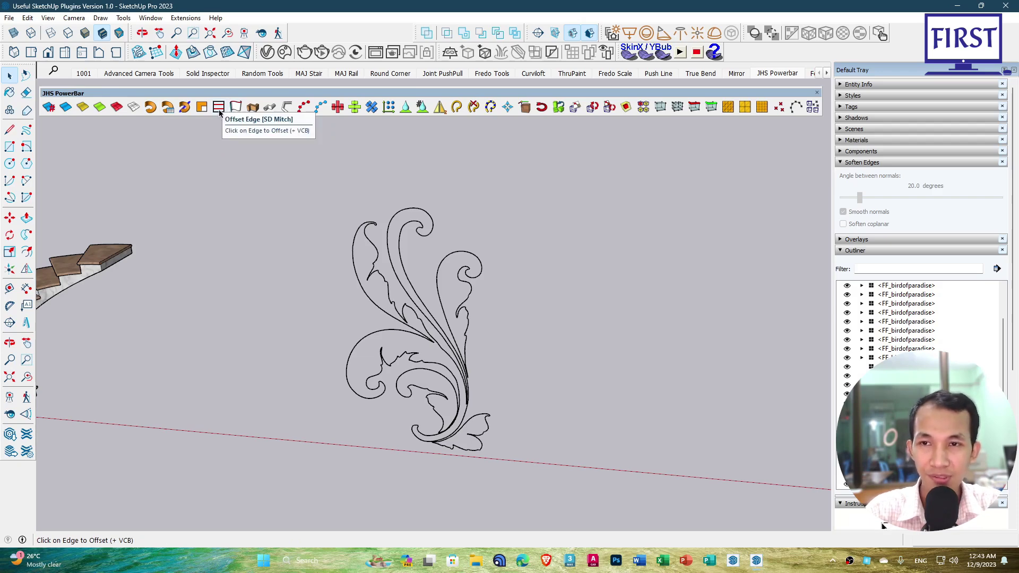
Step: Zoom out to show both staircases, then select the whole ornament drawing
middle_click_drag(478, 306, 478, 363)
scroll(479, 362, "up", 2)
scroll(466, 341, "up", 2)
scroll(462, 359, "up", 4)
scroll(469, 384, "up", 2)
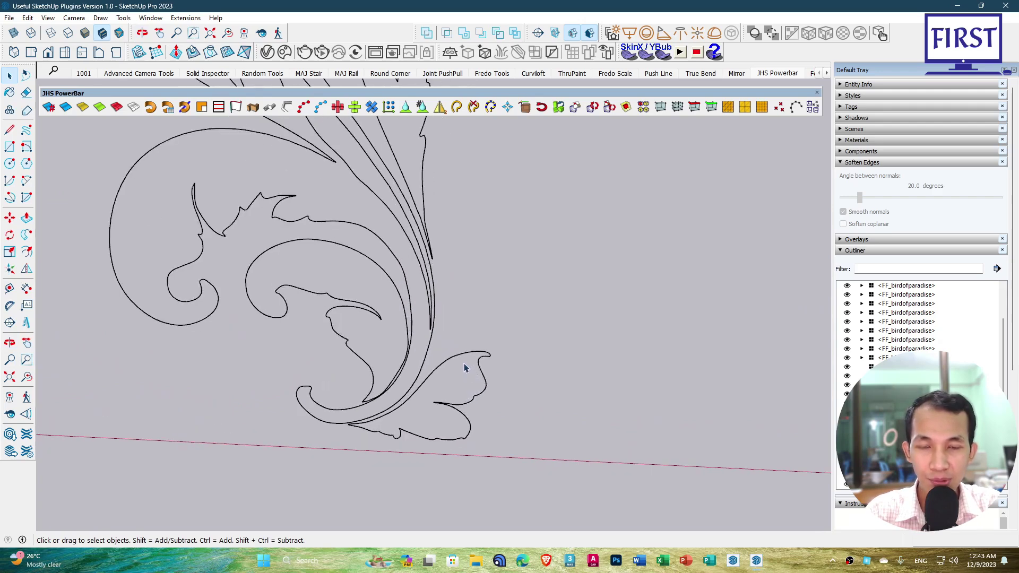
scroll(498, 380, "up", 2)
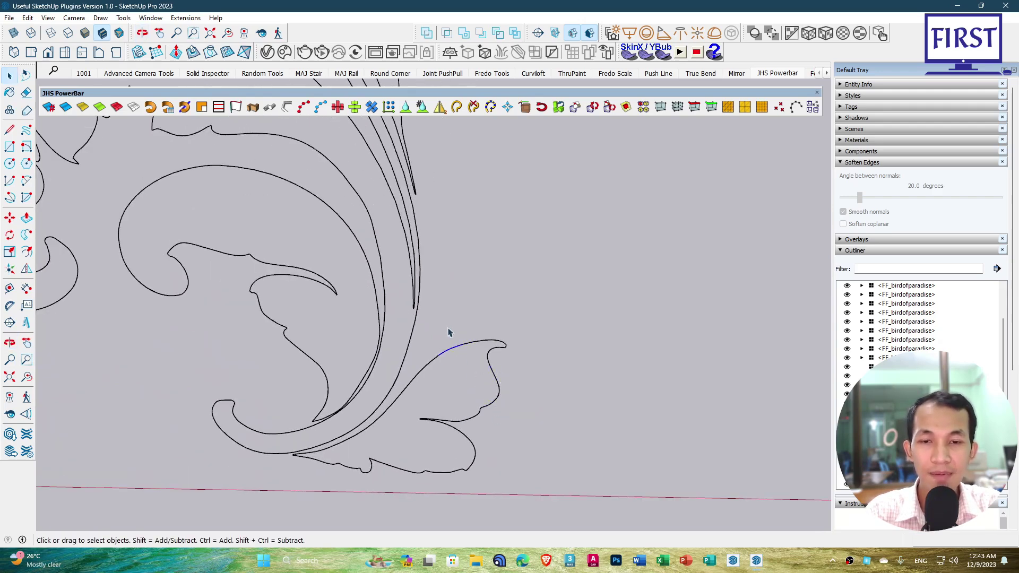
scroll(464, 372, "down", 2)
scroll(470, 384, "down", 2)
scroll(470, 389, "down", 2)
scroll(451, 392, "down", 1)
scroll(430, 393, "down", 2)
scroll(419, 391, "down", 1)
scroll(469, 446, "up", 1)
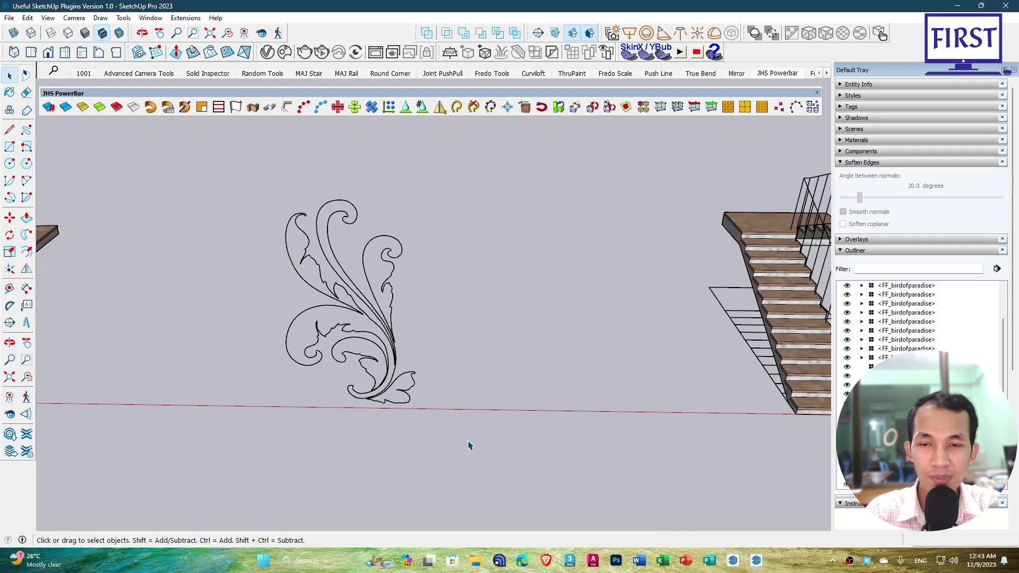
left_click_drag(246, 209, 229, 199)
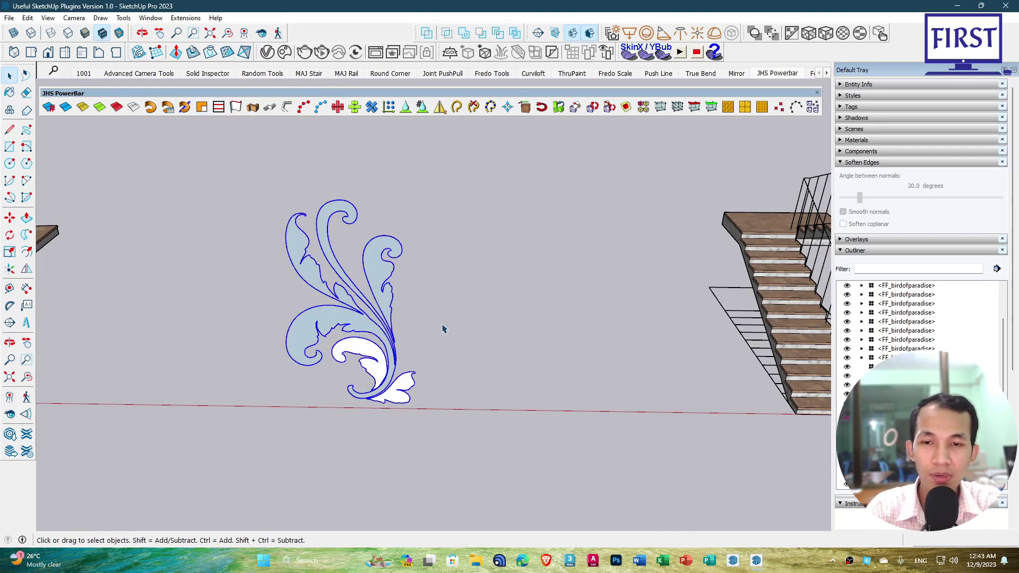
Step: Apply Reverse Faces and then Orient Faces so the ornament shows white front faces
scroll(415, 383, "up", 3)
middle_click_drag(387, 382, 528, 389)
scroll(414, 352, "up", 3)
right_click(360, 319)
left_click(403, 419)
mouse_move(403, 419)
middle_mouse_down()
mouse_move(481, 306)
mouse_move(425, 234)
middle_mouse_up()
right_click(425, 233)
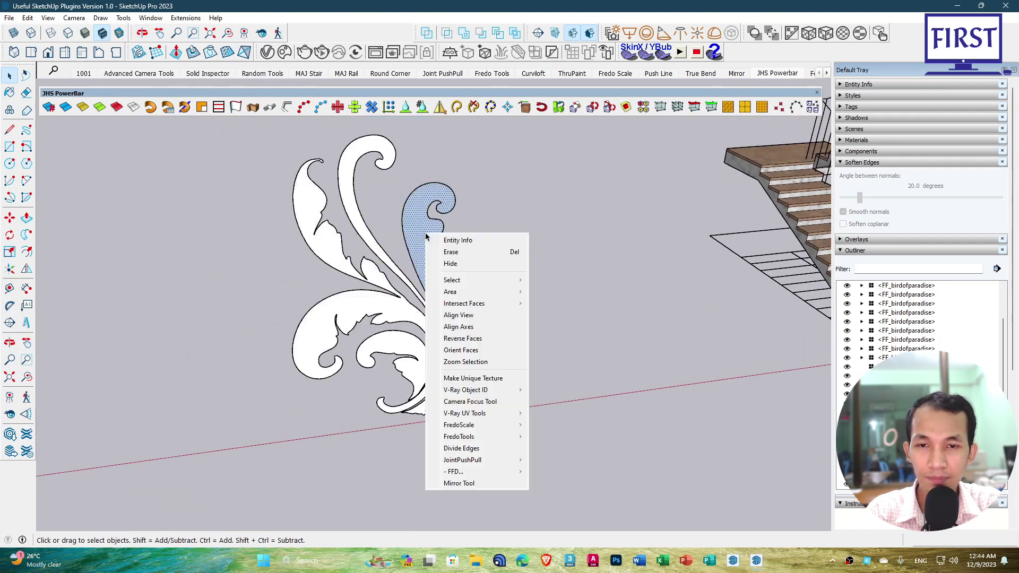
left_click(468, 347)
middle_click_drag(468, 346, 439, 359)
Step: Close the floating JHS PowerBar toolbar
left_click_drag(734, 90, 607, 127)
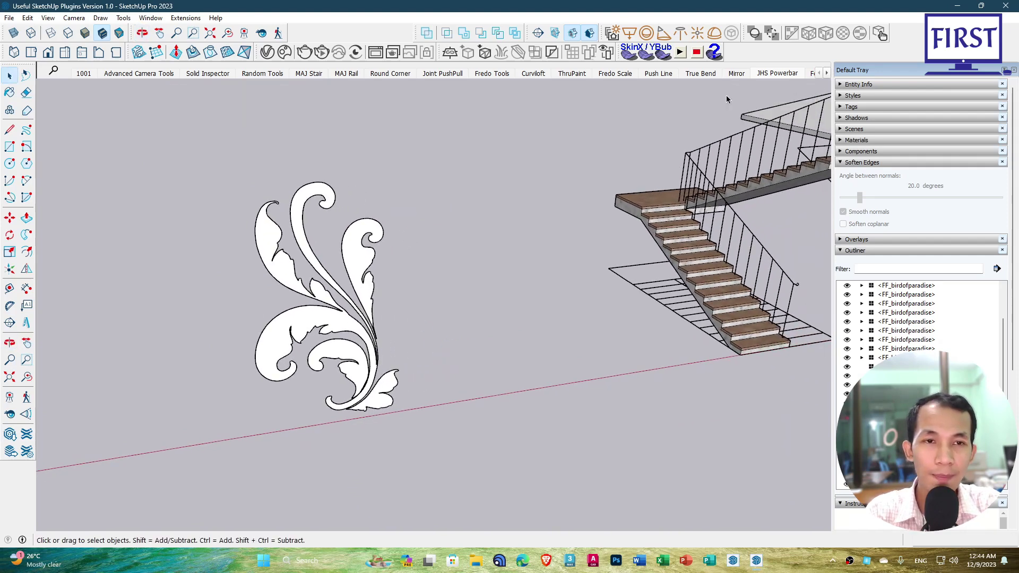
left_click(688, 130)
mouse_move(519, 227)
middle_mouse_down()
mouse_move(391, 320)
mouse_move(536, 305)
mouse_move(753, 66)
middle_mouse_up()
key("space")
left_click(828, 75)
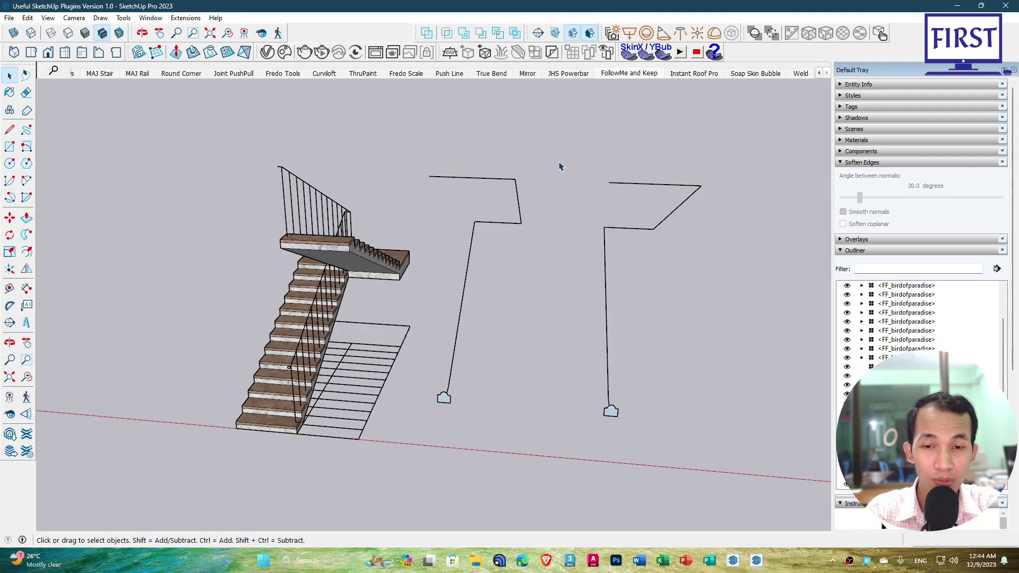
Step: Orbit and zoom toward the stairs and select the left rail path
middle_click_drag(334, 366, 573, 341)
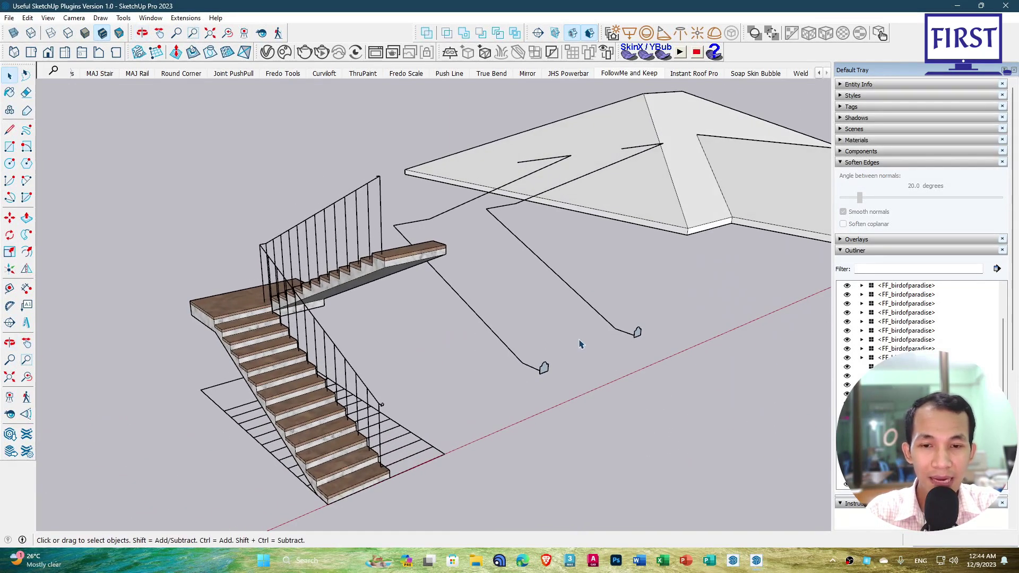
scroll(546, 368, "up", 3)
scroll(547, 369, "up", 3)
scroll(473, 371, "up", 3)
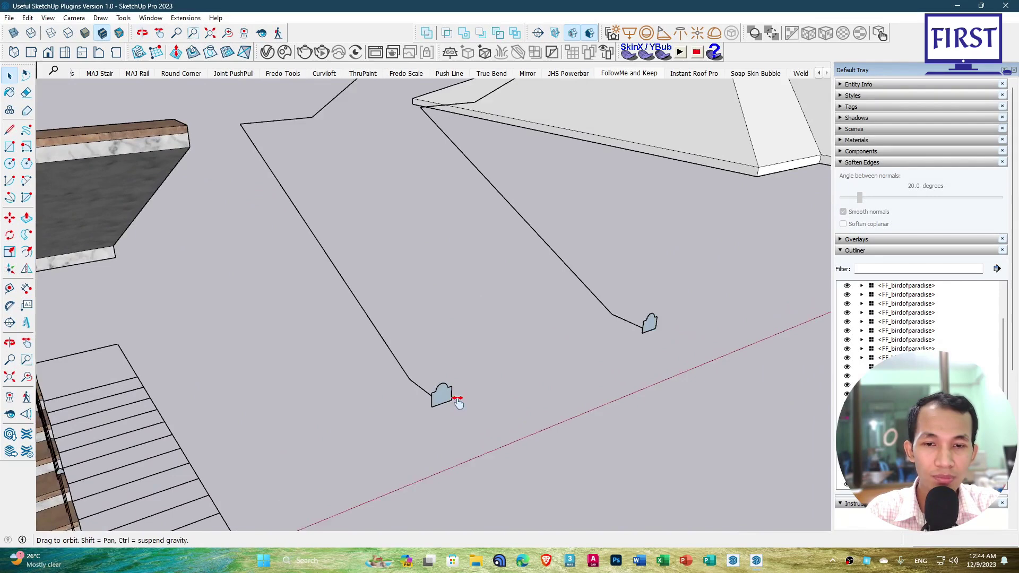
scroll(448, 394, "up", 2)
left_click(415, 382)
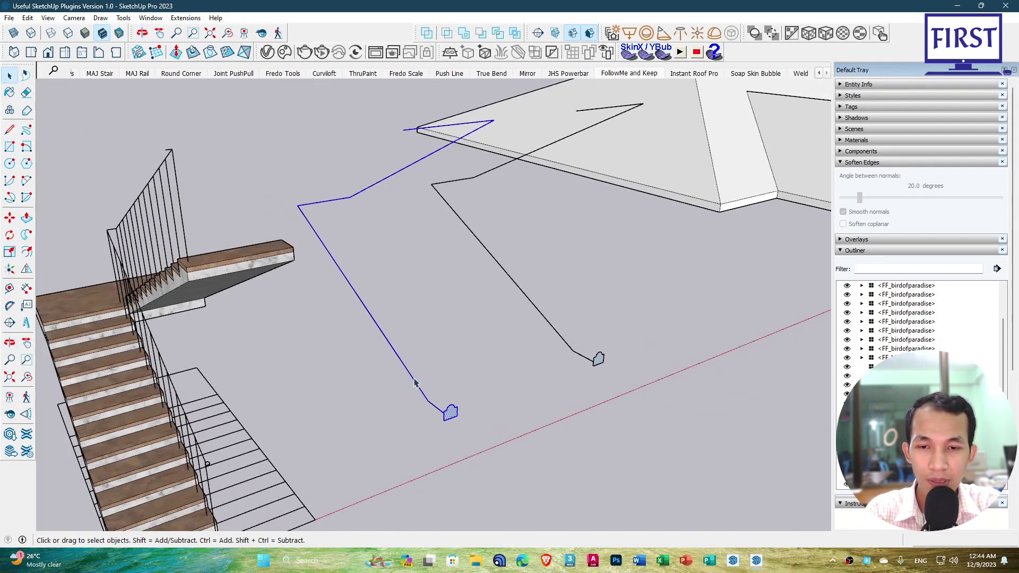
middle_click_drag(425, 382, 560, 415)
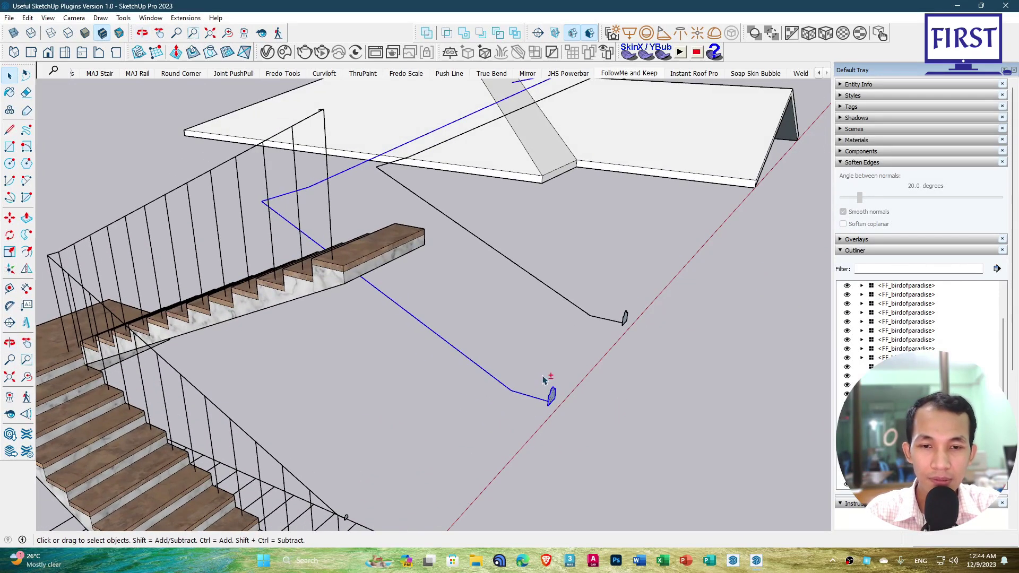
left_click_drag(609, 454, 609, 454, "shift")
middle_click_drag(609, 454, 451, 412)
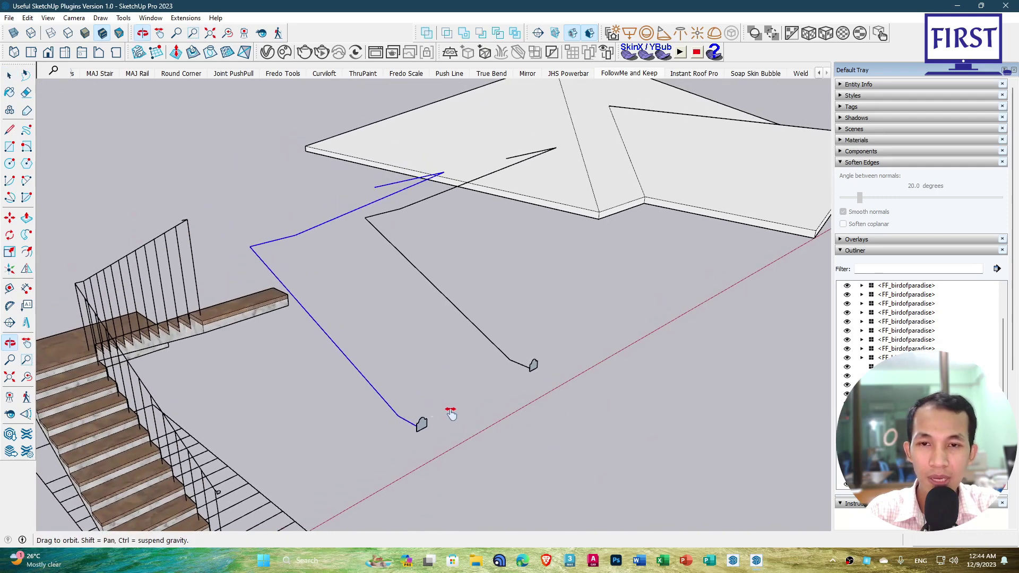
Step: Extrude the end profile along the left path with Follow Me, then undo the handrail
left_click(26, 235)
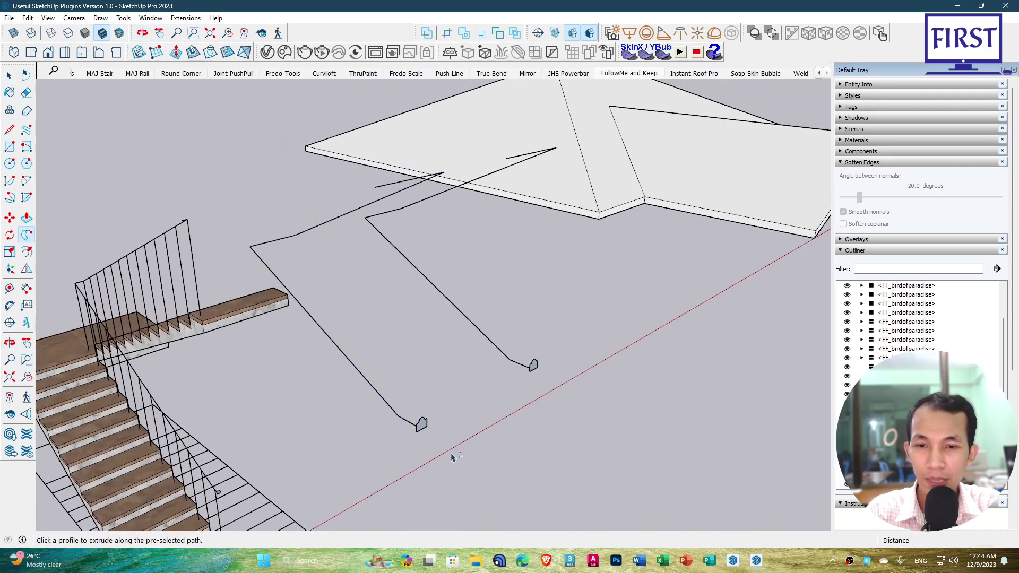
middle_click_drag(453, 457, 440, 450)
left_click(423, 424)
key("space")
mouse_move(357, 264)
middle_mouse_down()
mouse_move(359, 307)
mouse_move(532, 274)
mouse_move(660, 285)
mouse_move(602, 261)
mouse_move(539, 269)
mouse_move(421, 342)
mouse_move(411, 335)
mouse_move(432, 411)
mouse_move(417, 392)
mouse_move(404, 399)
middle_mouse_up()
key("ctrl+z")
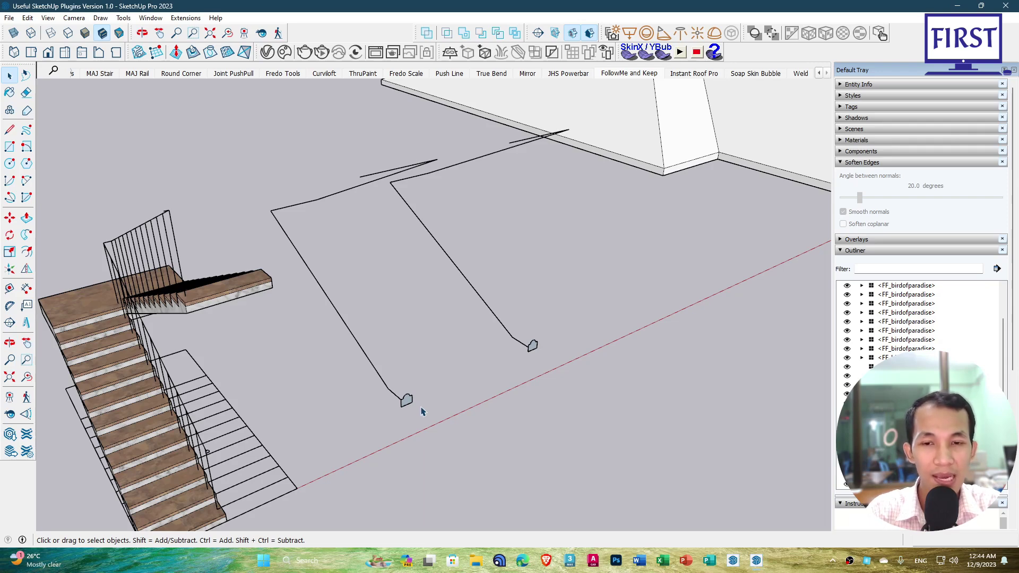
Step: Reselect the left rail path and bring up the Extensions menu
scroll(420, 410, "up", 2)
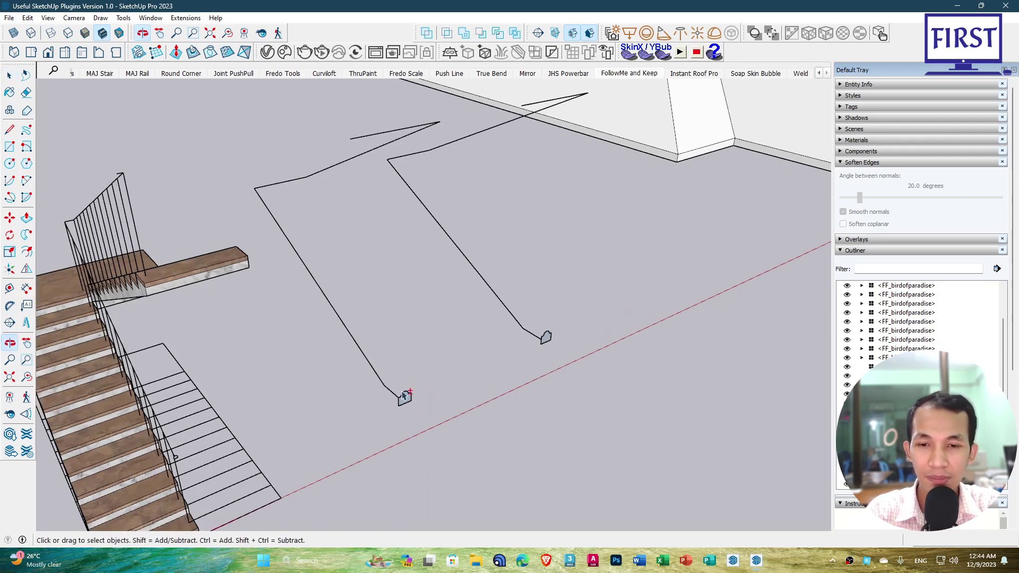
scroll(416, 412, "up", 2)
mouse_move(413, 411)
middle_mouse_down()
mouse_move(389, 409)
mouse_move(391, 364)
mouse_move(370, 272)
middle_mouse_up()
left_click(389, 409)
scroll(389, 409, "down", 2)
scroll(371, 427, "up", 1)
scroll(374, 432, "up", 2)
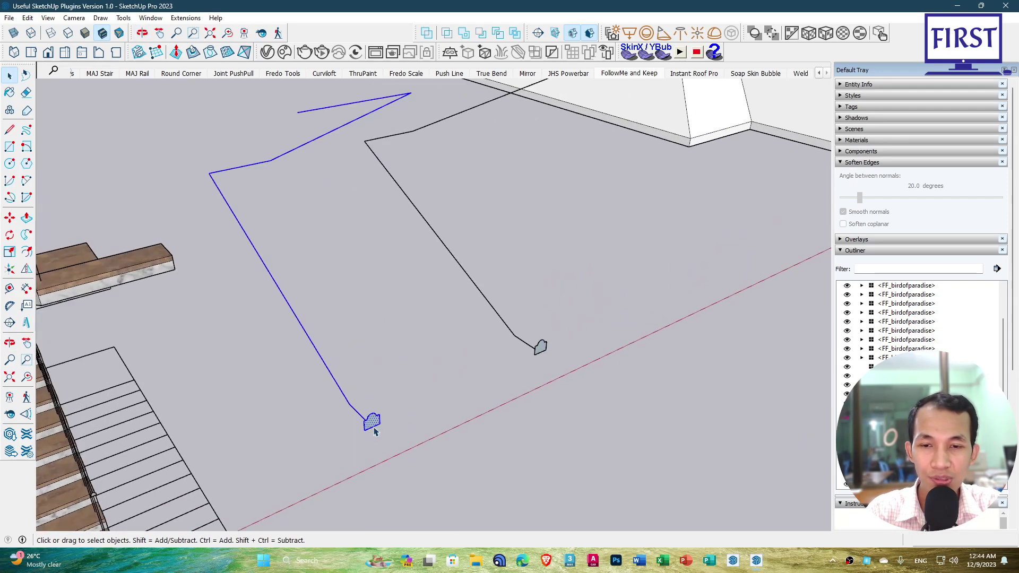
mouse_move(377, 391)
middle_mouse_down()
mouse_move(346, 323)
mouse_move(265, 276)
middle_mouse_up()
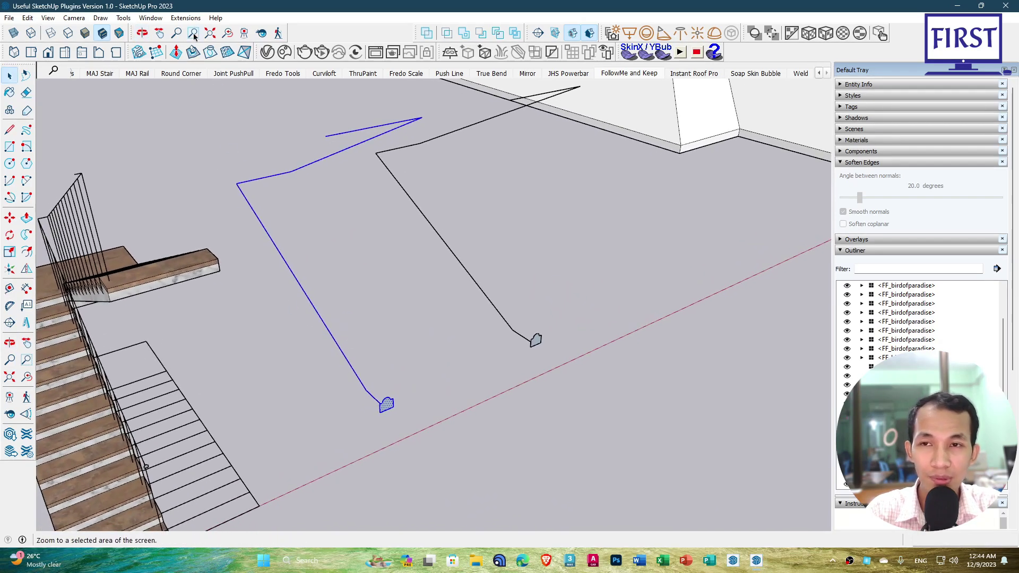
left_click(185, 19)
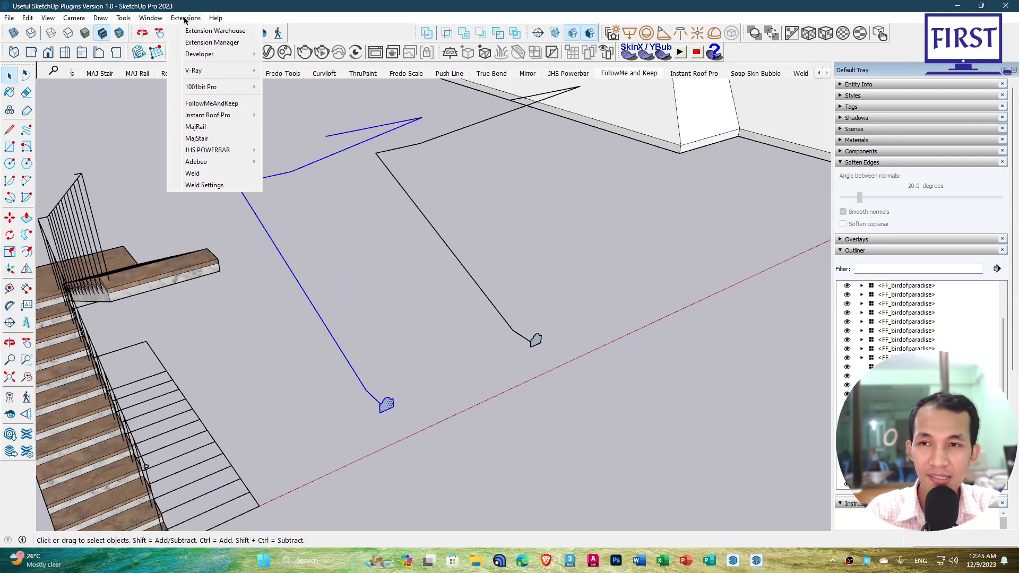
Step: Run FollowMeAndKeep on the rail profile and orbit around the staircase to check it
left_click(226, 104)
mouse_move(263, 184)
middle_mouse_down()
mouse_move(375, 325)
mouse_move(575, 327)
mouse_move(499, 170)
mouse_move(509, 141)
mouse_move(514, 209)
mouse_move(491, 159)
mouse_move(520, 221)
mouse_move(237, 359)
mouse_move(484, 341)
mouse_move(419, 340)
middle_mouse_up()
scroll(419, 340, "up", 3)
scroll(448, 321, "up", 3)
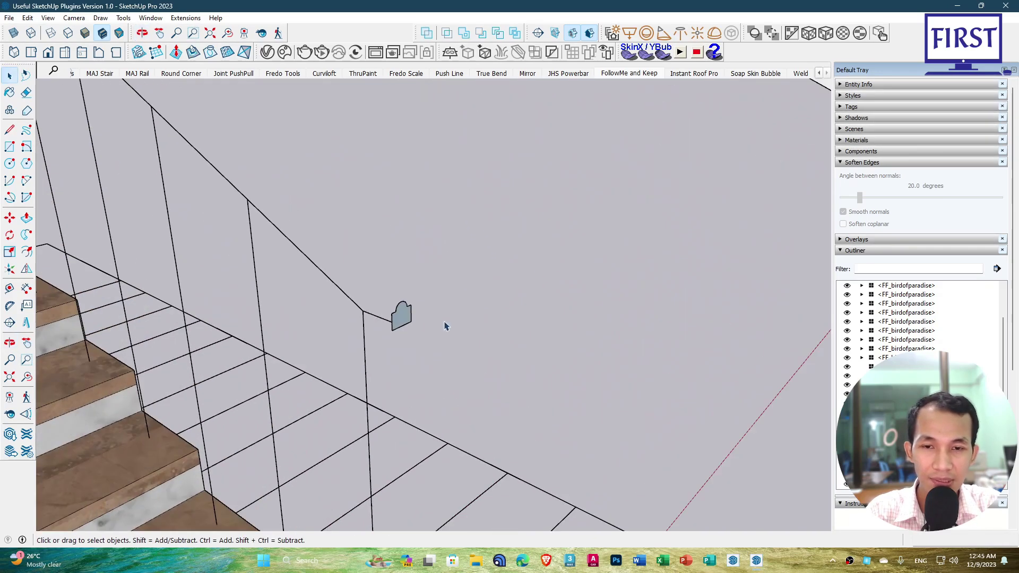
scroll(444, 325, "up", 2)
scroll(360, 312, "down", 2)
scroll(361, 312, "down", 1)
scroll(360, 312, "down", 5)
mouse_move(361, 312)
middle_mouse_down()
mouse_move(292, 284)
mouse_move(278, 312)
middle_mouse_up()
scroll(325, 391, "up", 2)
scroll(330, 391, "up", 2)
scroll(371, 312, "up", 2)
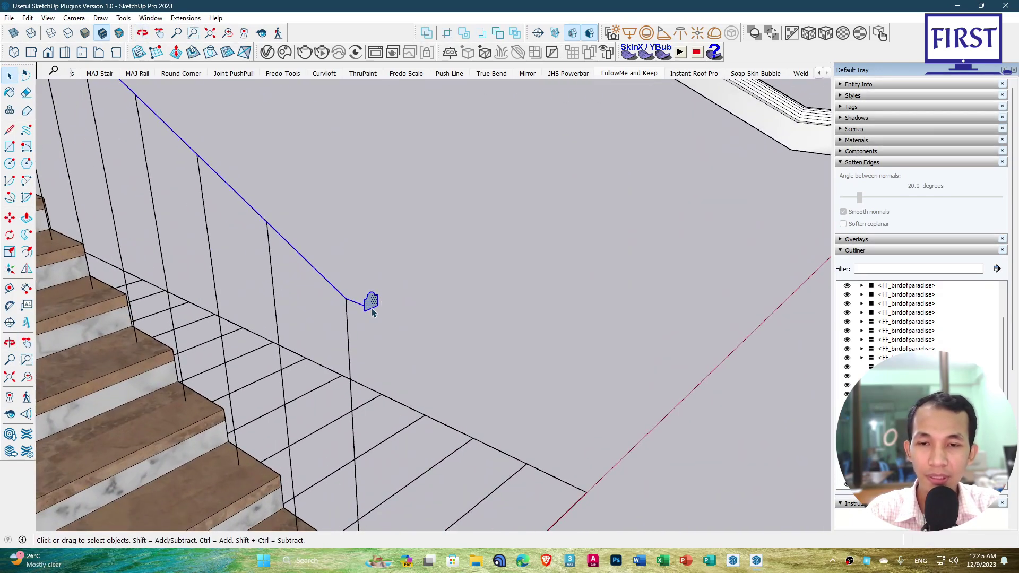
Step: Run Extensions > FollowMeAndKeep again along the rail path and view the staircase from overhead
left_click(185, 17)
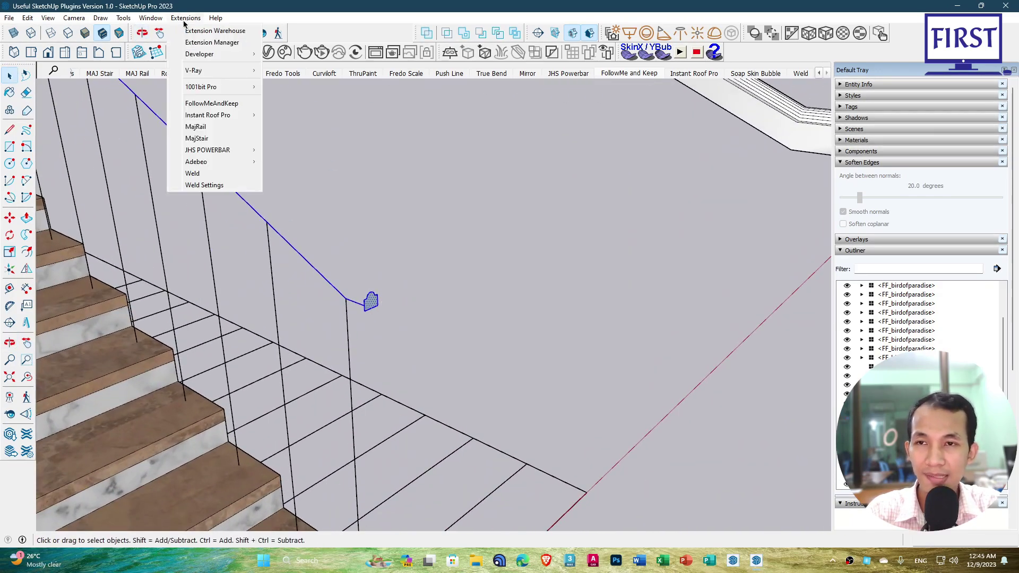
left_click(210, 110)
scroll(368, 319, "up", 3)
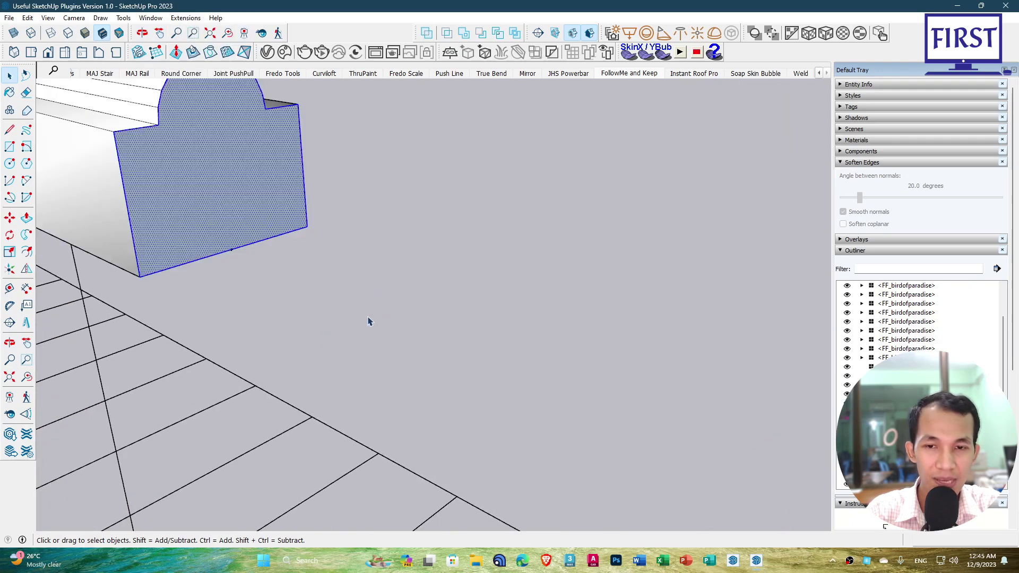
scroll(322, 291, "down", 3)
scroll(322, 291, "down", 2)
key("o")
scroll(365, 310, "down", 3)
mouse_move(311, 173)
left_mouse_down()
mouse_move(338, 396)
mouse_move(382, 231)
left_mouse_up()
key("space")
Step: Orbit and zoom around the rail end to frame the whole staircase
scroll(583, 249, "up", 3)
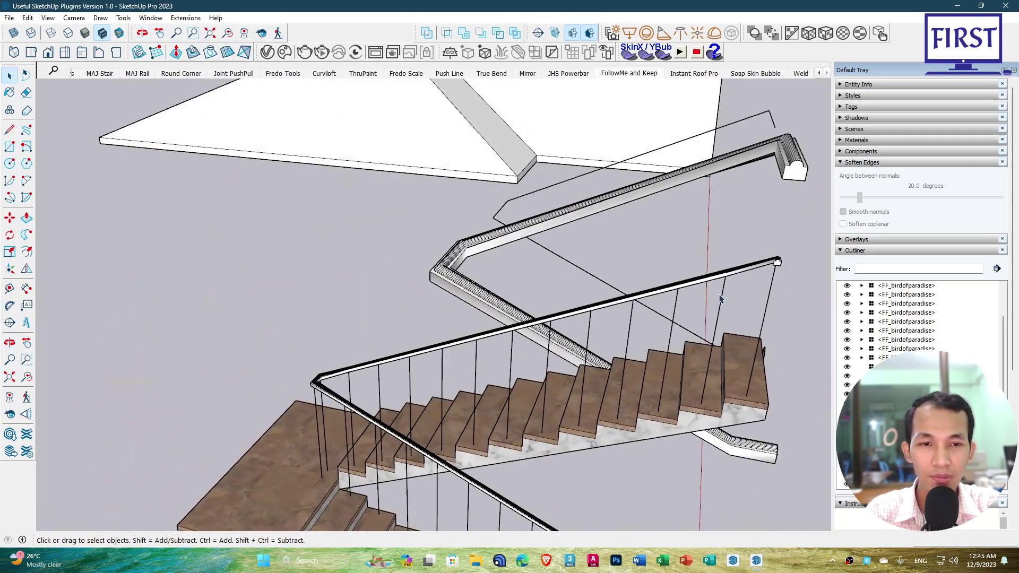
scroll(754, 257, "up", 3)
scroll(546, 348, "down", 2)
scroll(566, 295, "down", 2)
scroll(514, 269, "up", 4)
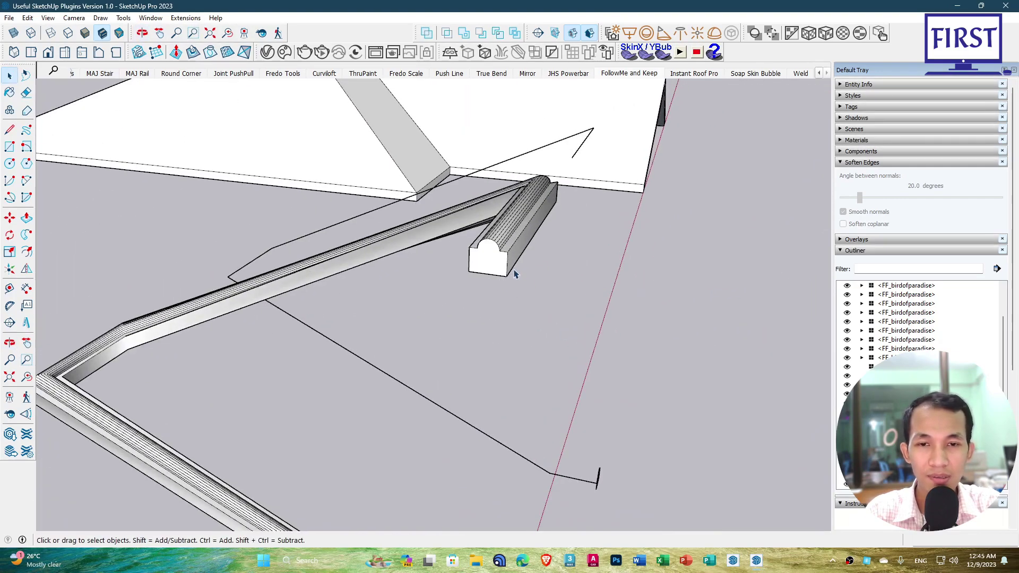
key("o")
left_click_drag(541, 260, 548, 249)
key("space")
scroll(548, 249, "down", 3)
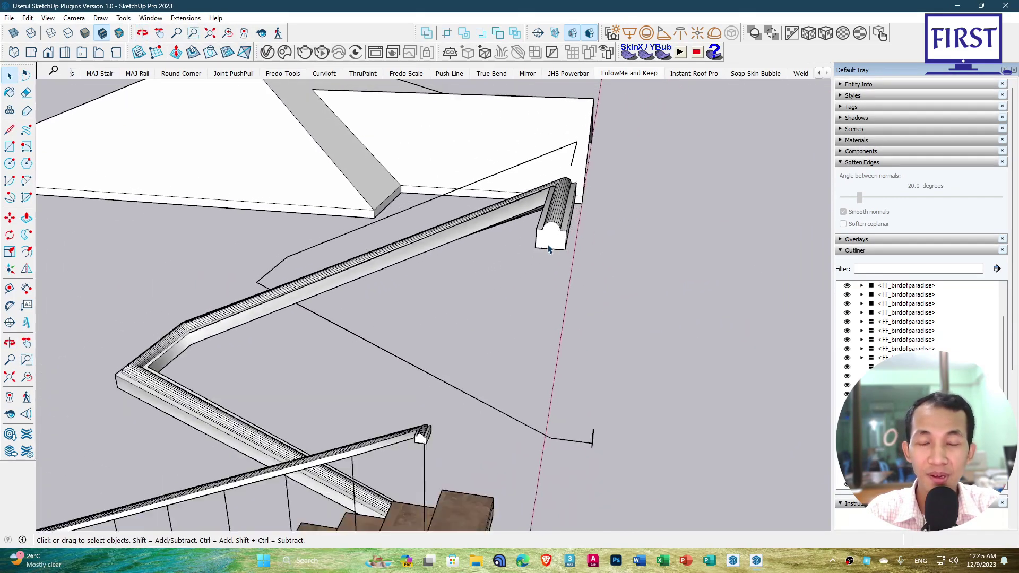
scroll(530, 297, "down", 3)
mouse_move(523, 330)
middle_mouse_down()
mouse_move(444, 303)
mouse_move(336, 322)
mouse_move(405, 321)
mouse_move(461, 304)
mouse_move(393, 320)
mouse_move(445, 330)
mouse_move(439, 335)
middle_mouse_up()
scroll(445, 329, "up", 2)
Step: Sweep the second rail path and its profile with FollowMeAndKeep, then inspect both rails
triple_click(447, 316)
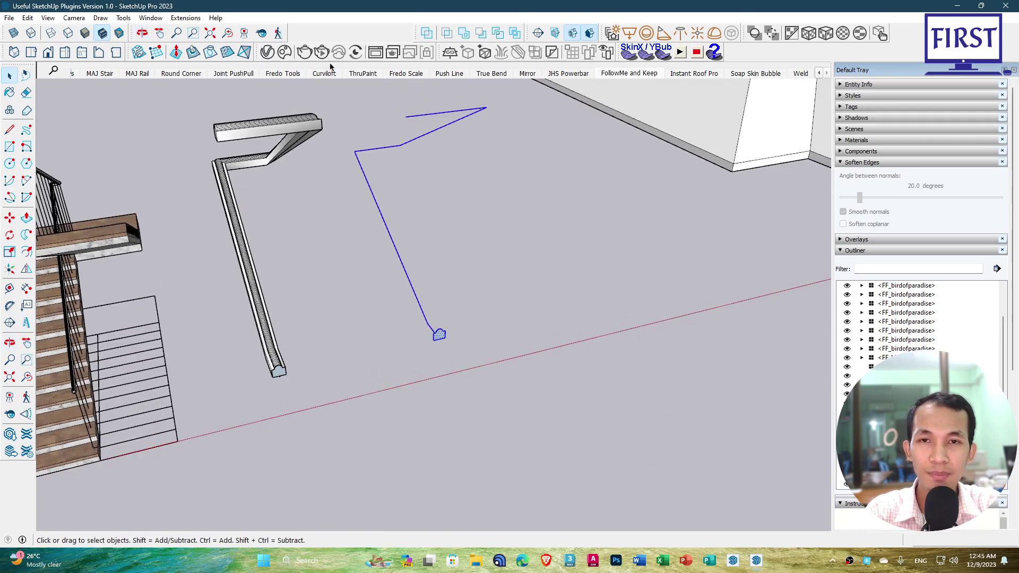
left_click(185, 20)
left_click(222, 104)
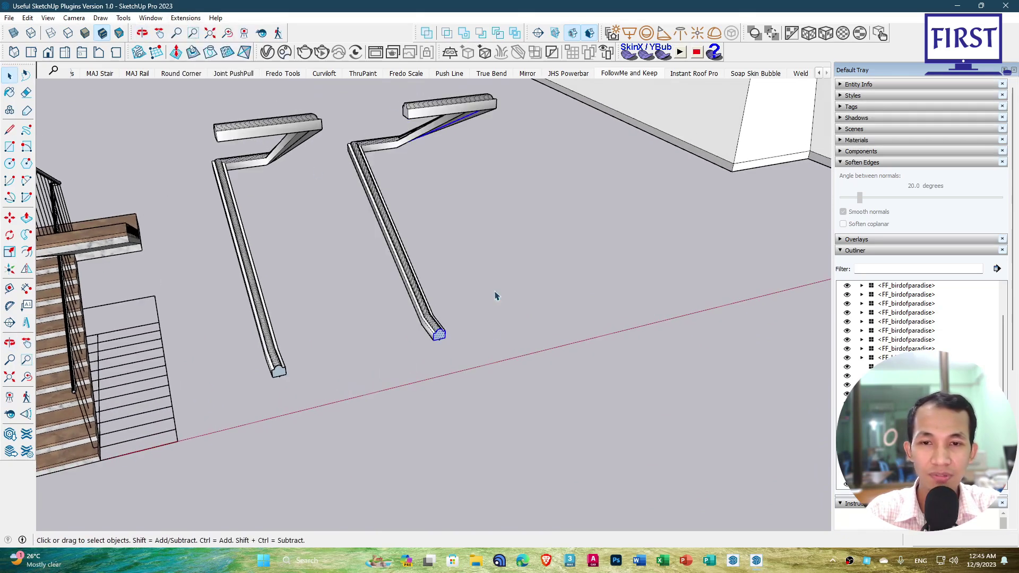
middle_click_drag(460, 334, 495, 333)
mouse_move(441, 262)
middle_mouse_down()
mouse_move(430, 296)
mouse_move(393, 268)
mouse_move(346, 266)
mouse_move(341, 277)
mouse_move(326, 244)
middle_mouse_up()
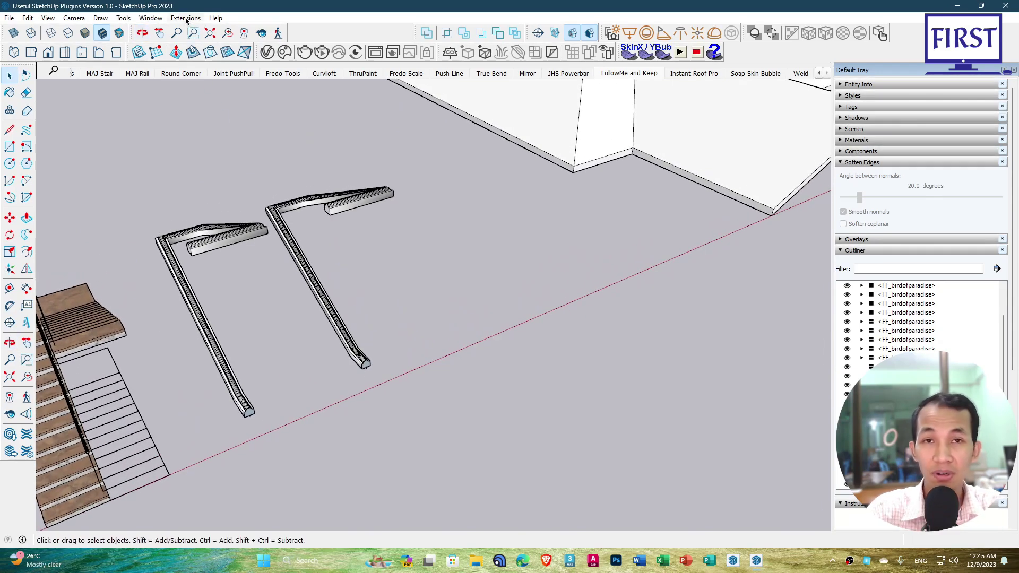
scroll(525, 329, "down", 3)
scroll(487, 339, "down", 1)
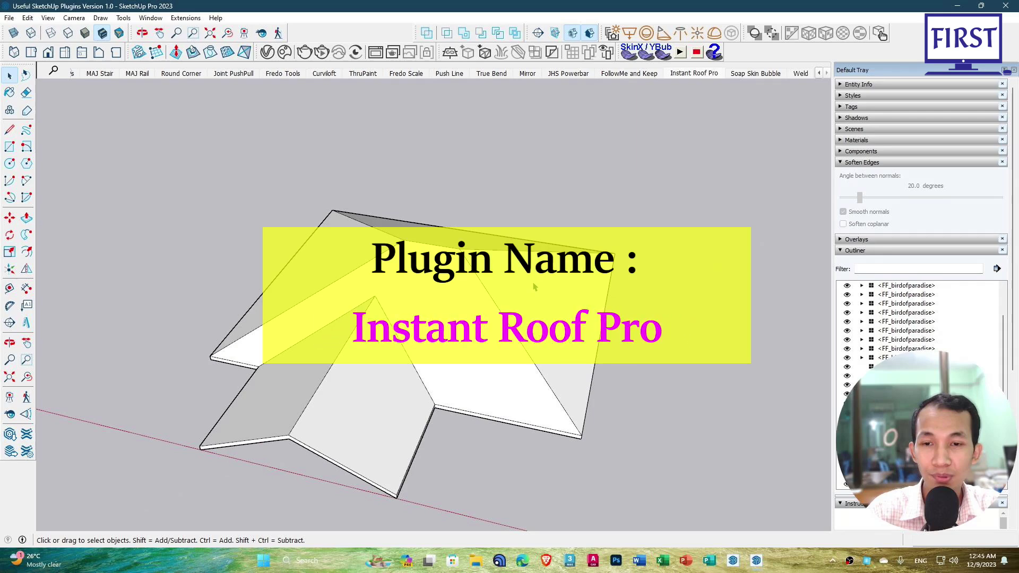
Step: Orbit around the plain L-shaped hip roof to frame it from a good angle
mouse_move(534, 286)
middle_mouse_down()
mouse_move(448, 319)
mouse_move(464, 302)
middle_mouse_up()
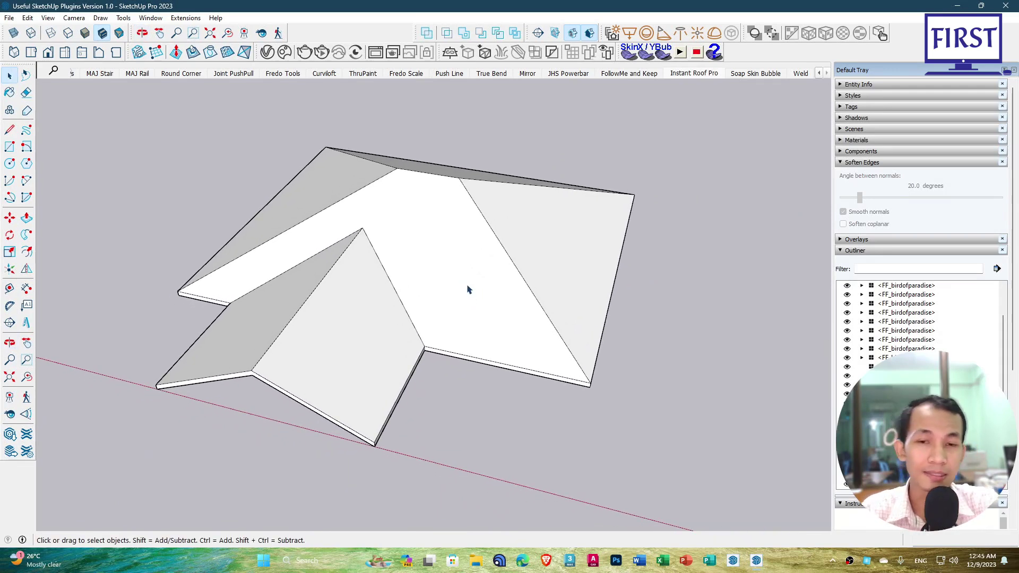
middle_click_drag(451, 295, 481, 314)
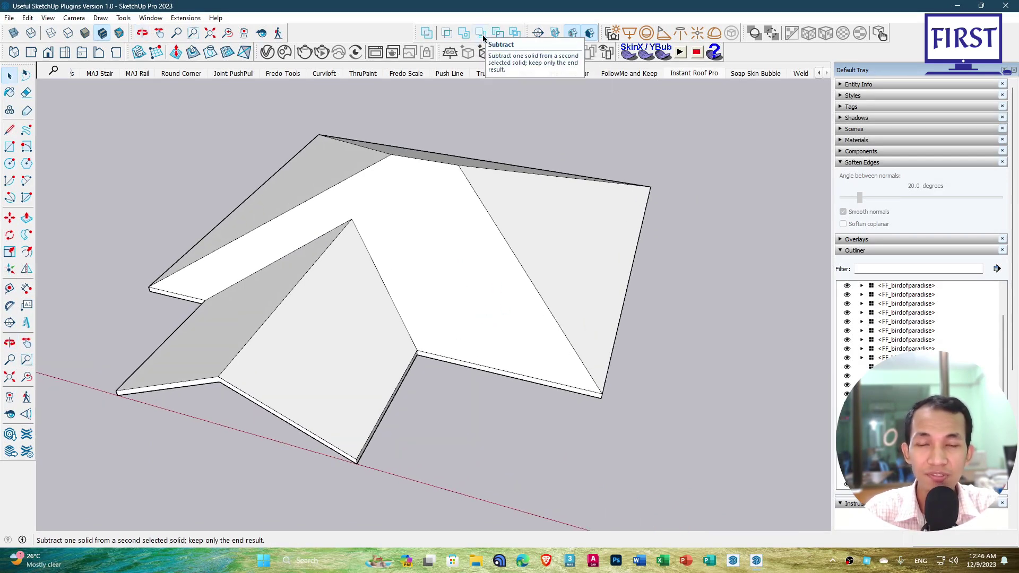
middle_click_drag(544, 311, 439, 312)
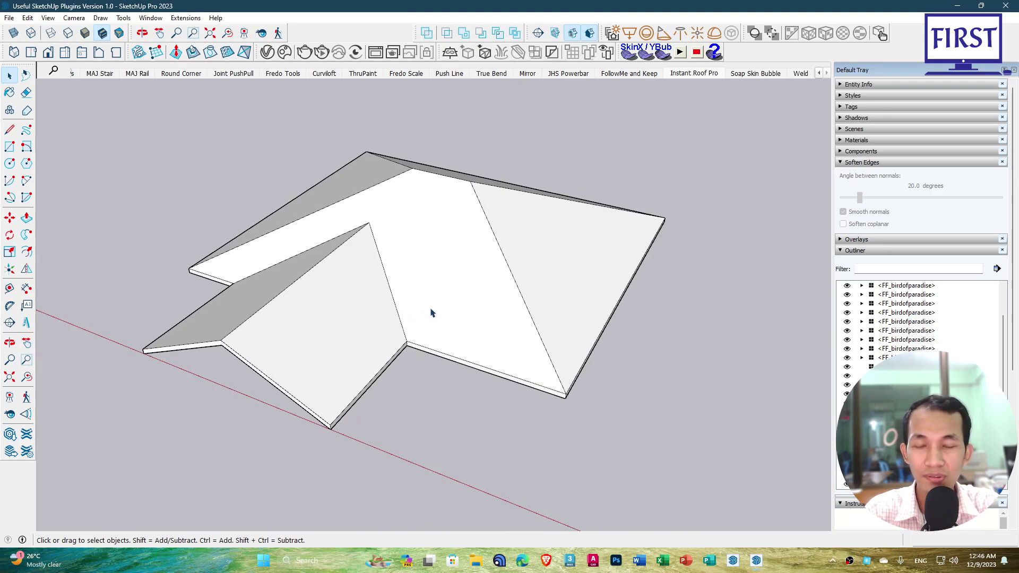
mouse_move(445, 309)
middle_mouse_down()
mouse_move(404, 322)
mouse_move(413, 330)
middle_mouse_up()
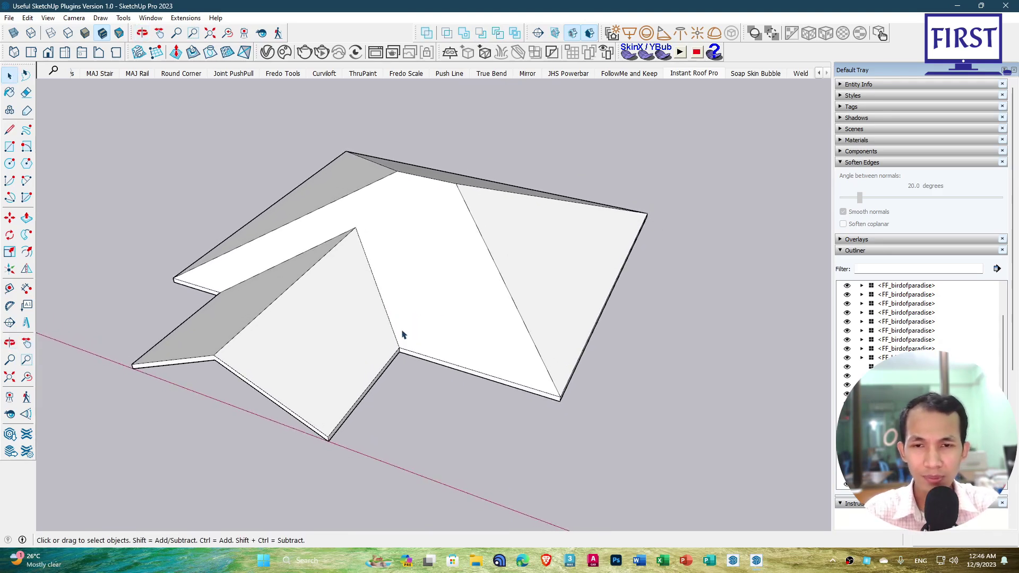
mouse_move(418, 327)
middle_mouse_down()
mouse_move(402, 334)
mouse_move(421, 320)
mouse_move(414, 327)
mouse_move(423, 330)
mouse_move(409, 326)
mouse_move(409, 311)
mouse_move(418, 325)
middle_mouse_up()
Step: Select every sloping face of the hip roof
left_click(434, 273)
middle_click_drag(434, 273, 444, 319)
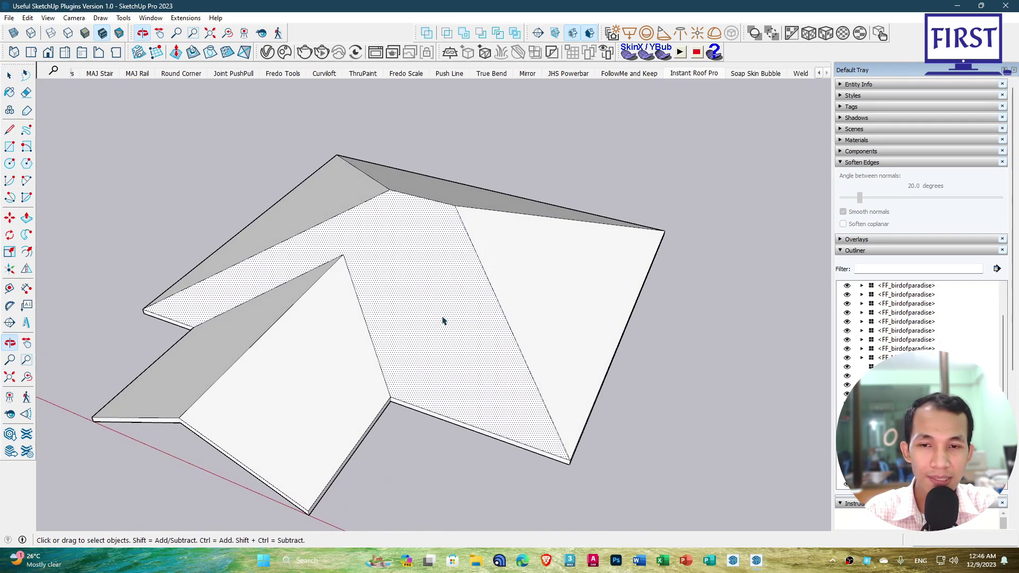
left_click(521, 276, "shift")
left_click(352, 198, "shift")
middle_click_drag(353, 197, 368, 295)
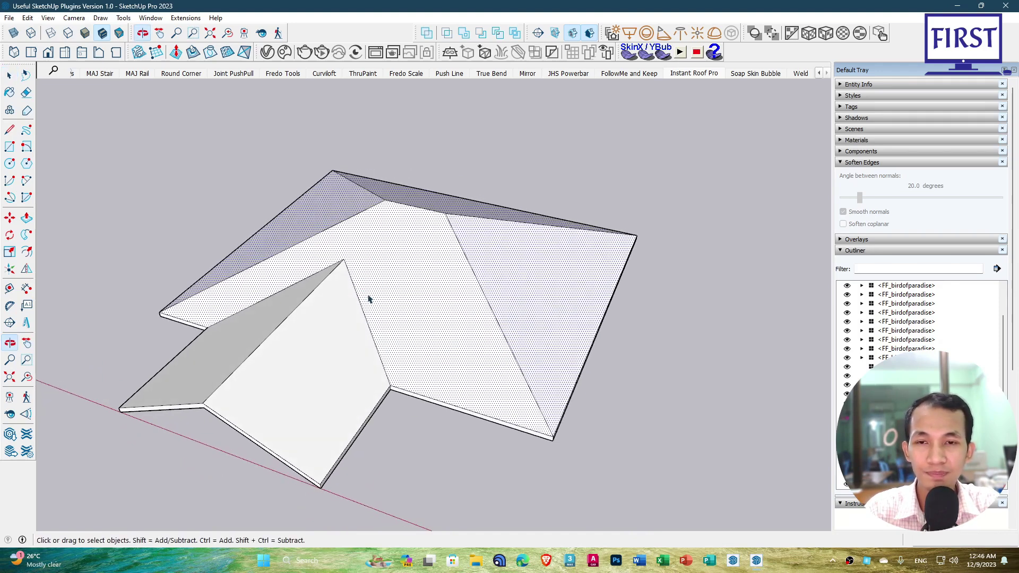
left_click(287, 352, "shift")
mouse_move(287, 352)
middle_mouse_down()
mouse_move(352, 382)
mouse_move(396, 343)
middle_mouse_up()
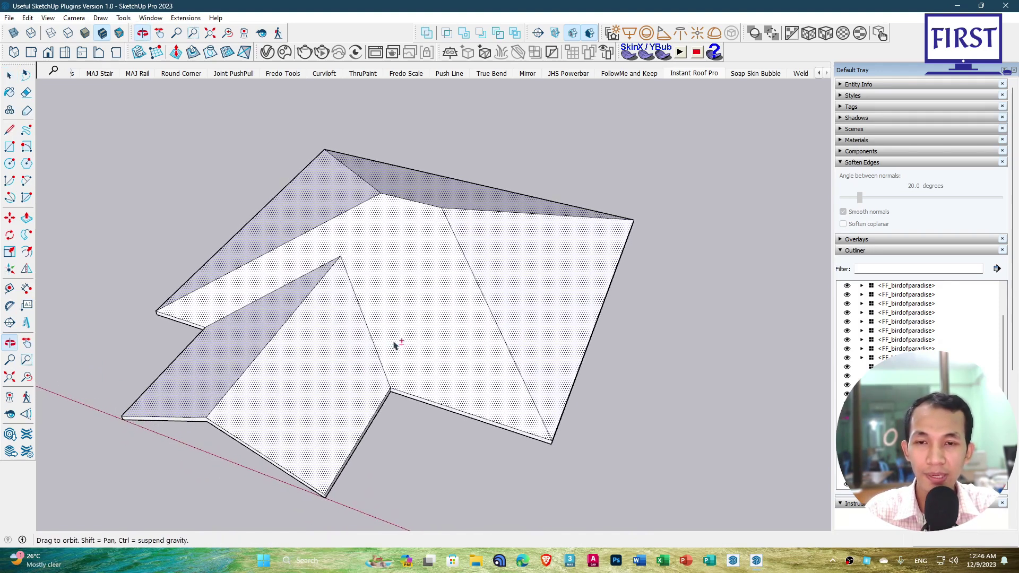
middle_click_drag(428, 293, 419, 306)
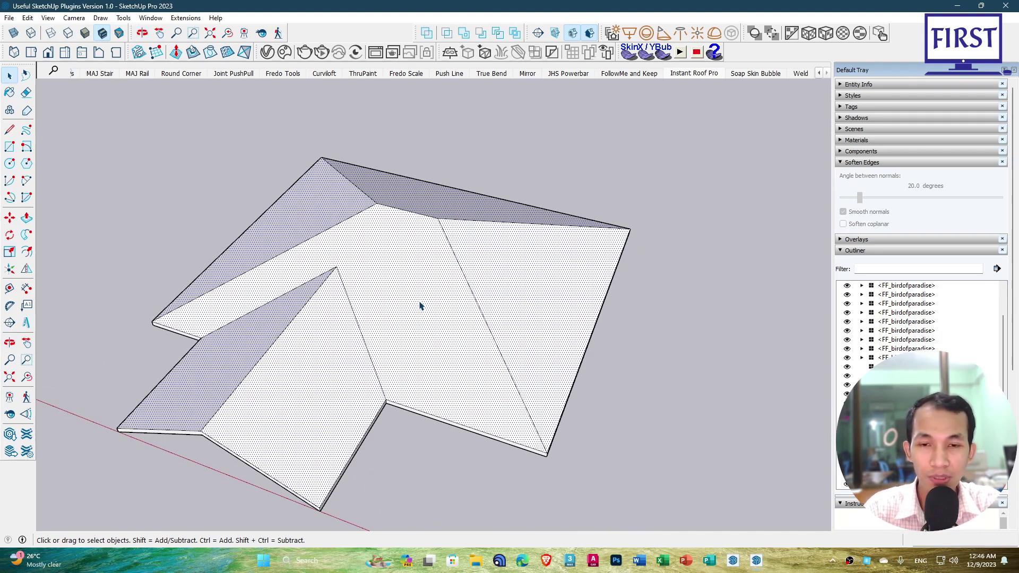
Step: Add Instant Roof Pro roof details using Mission Tile with Materials, keeping No Materials
left_click(185, 18)
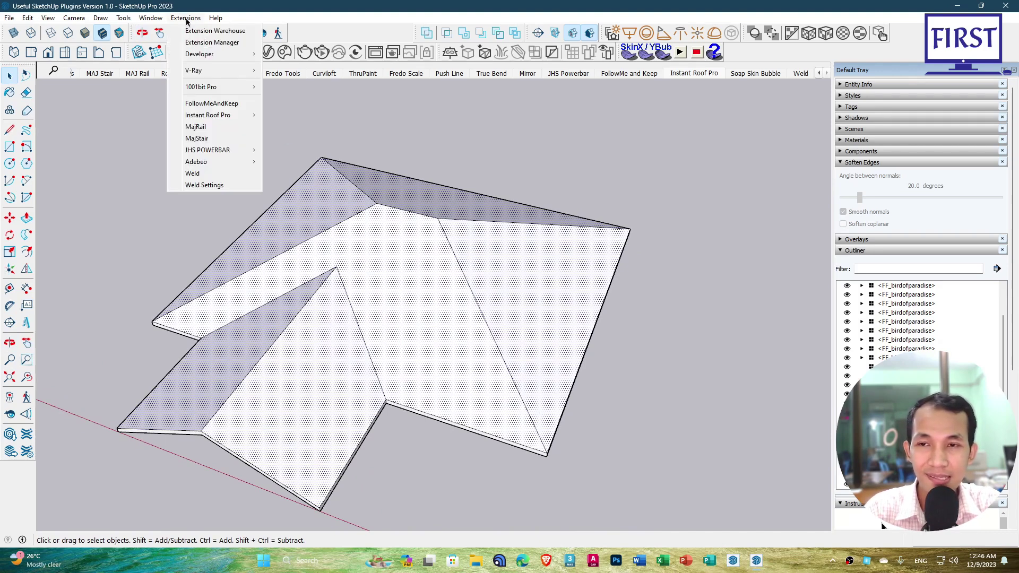
mouse_move(208, 115)
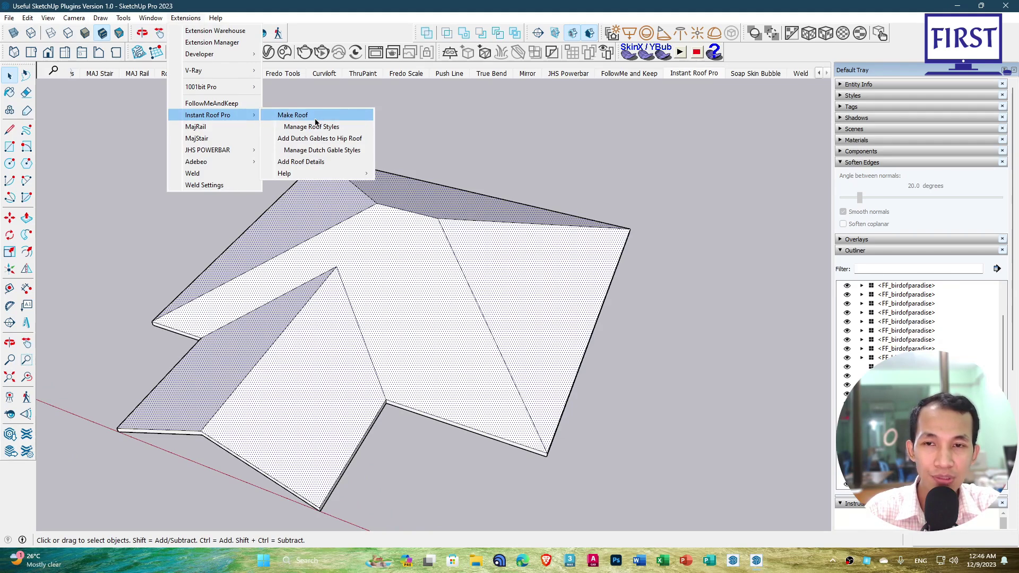
left_click(323, 163)
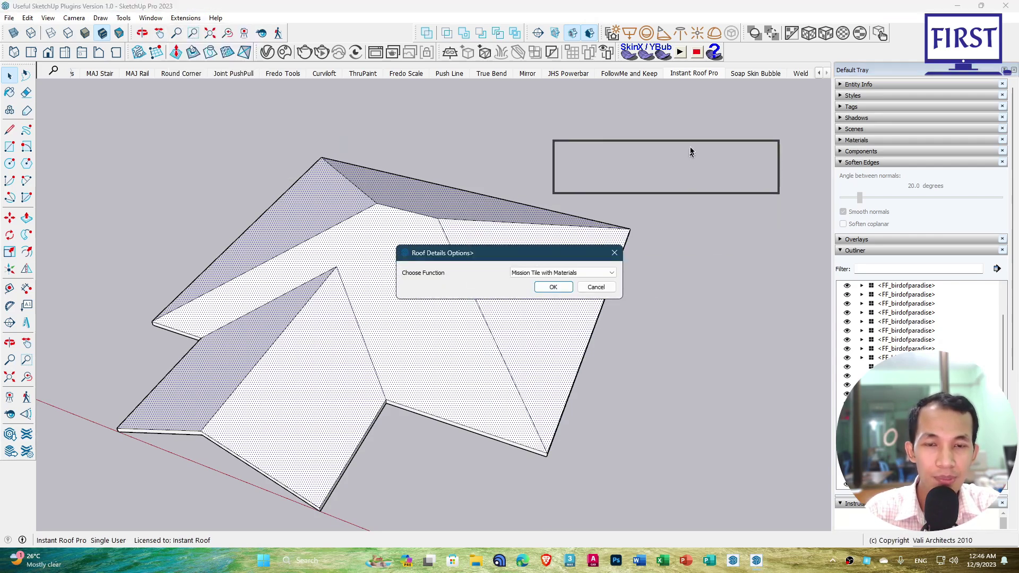
left_click_drag(689, 160, 692, 132)
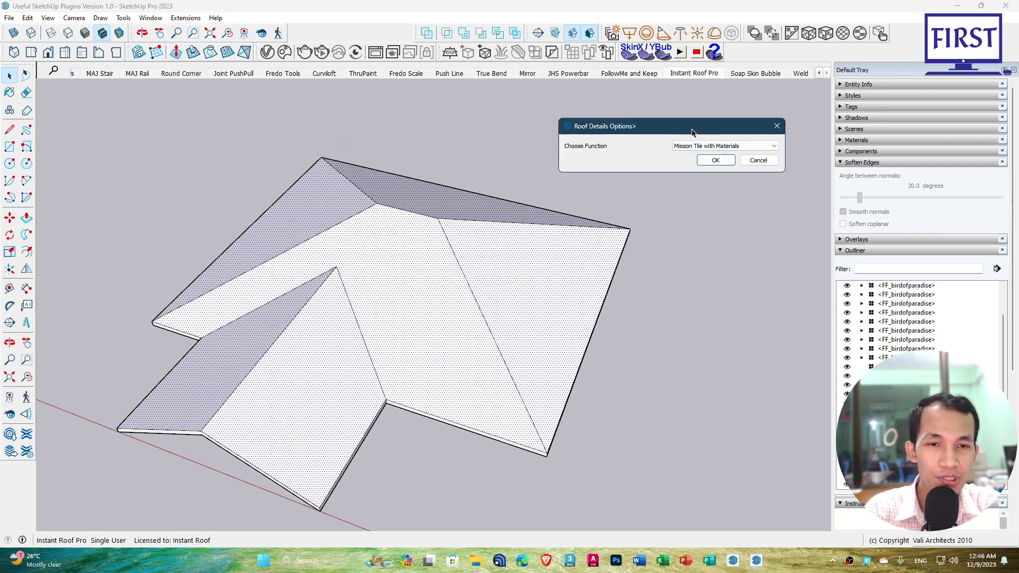
left_click(762, 147)
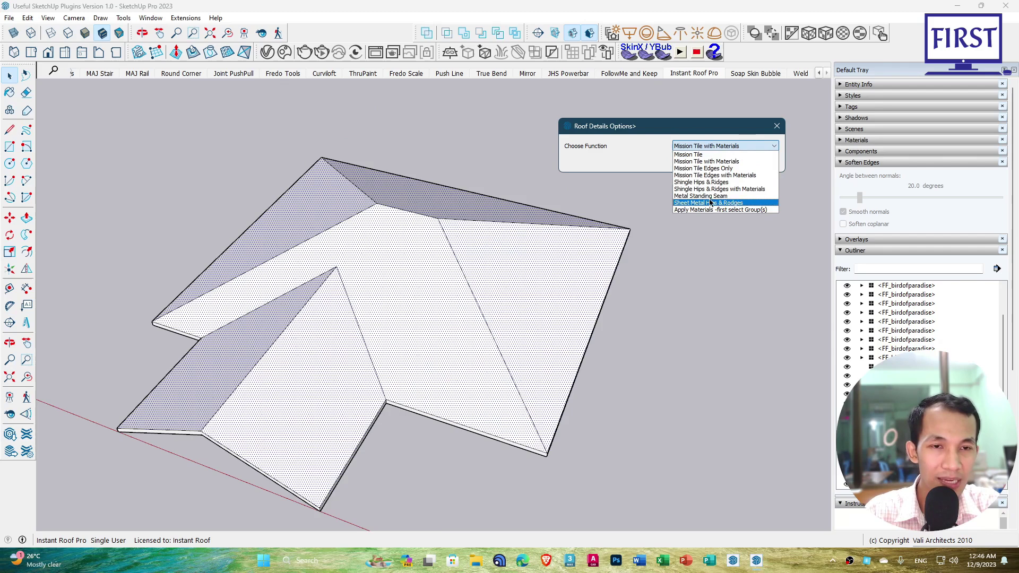
left_click(712, 148)
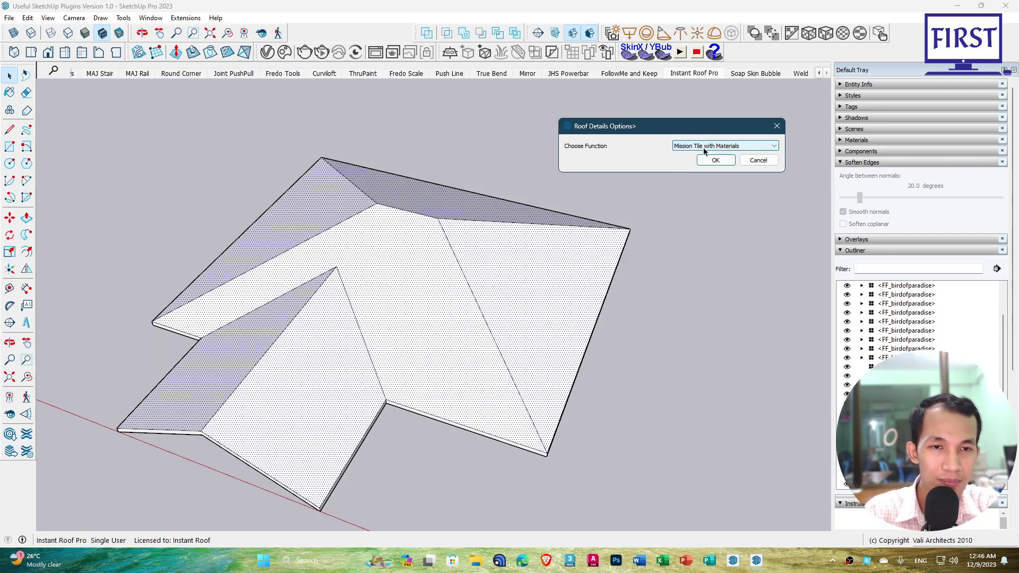
left_click(721, 164)
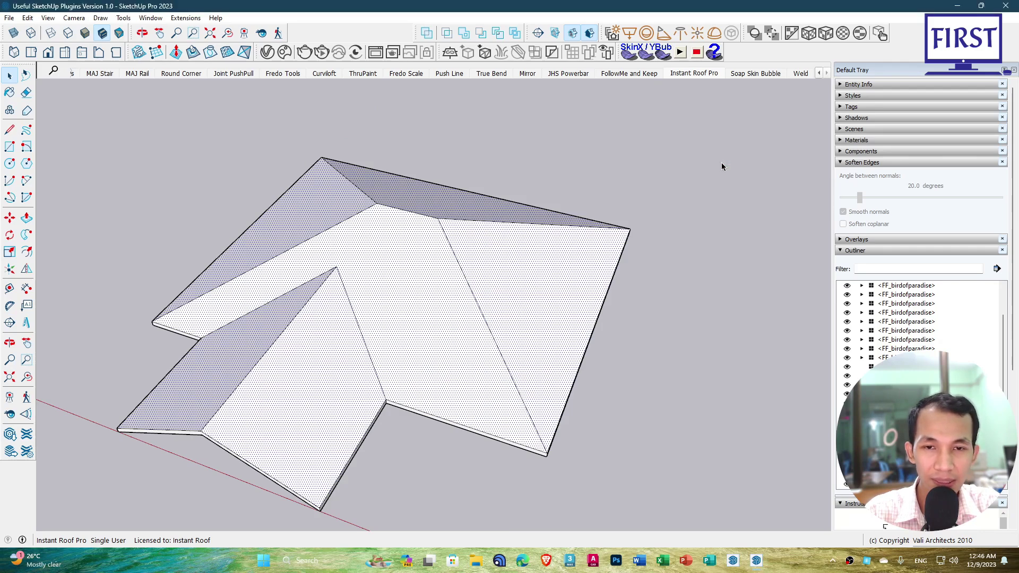
left_click_drag(541, 252, 676, 166)
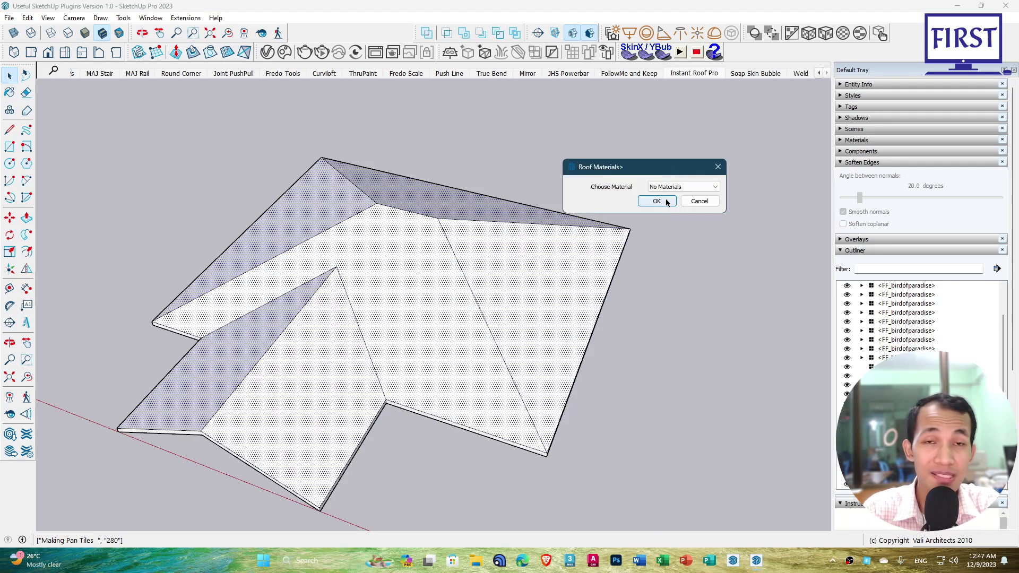
left_click(680, 186)
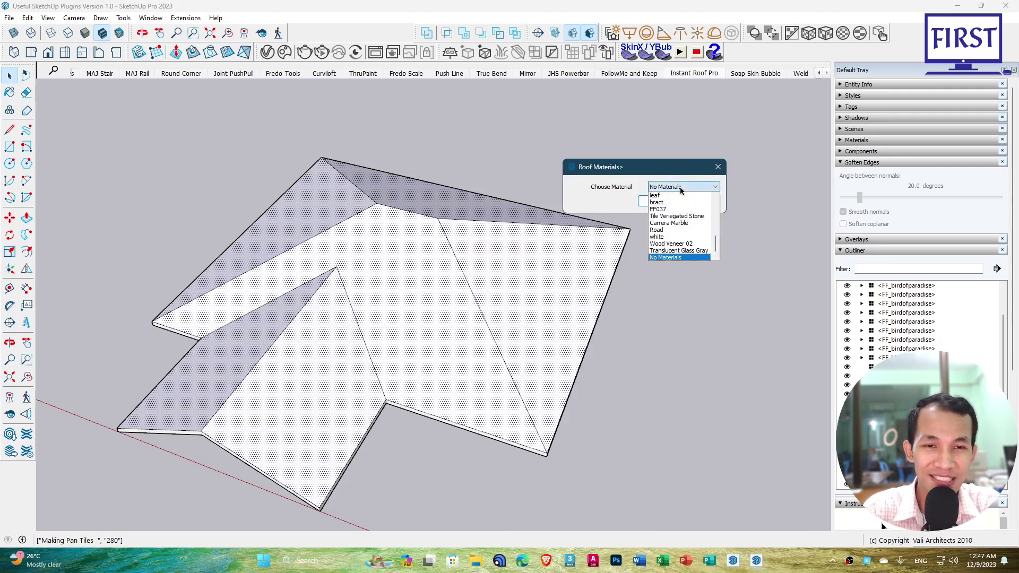
scroll(679, 187, "up", 5)
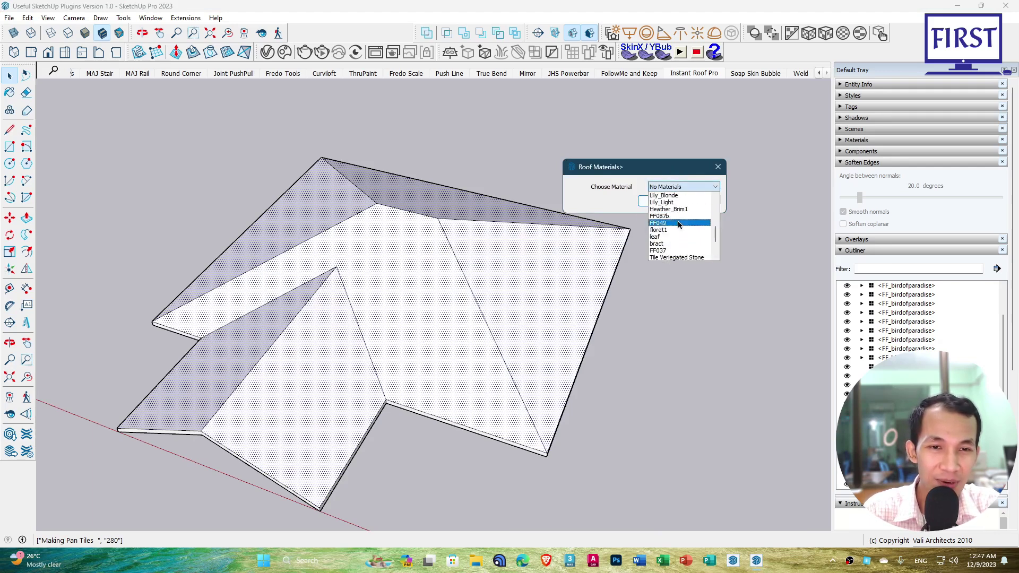
left_click(619, 195)
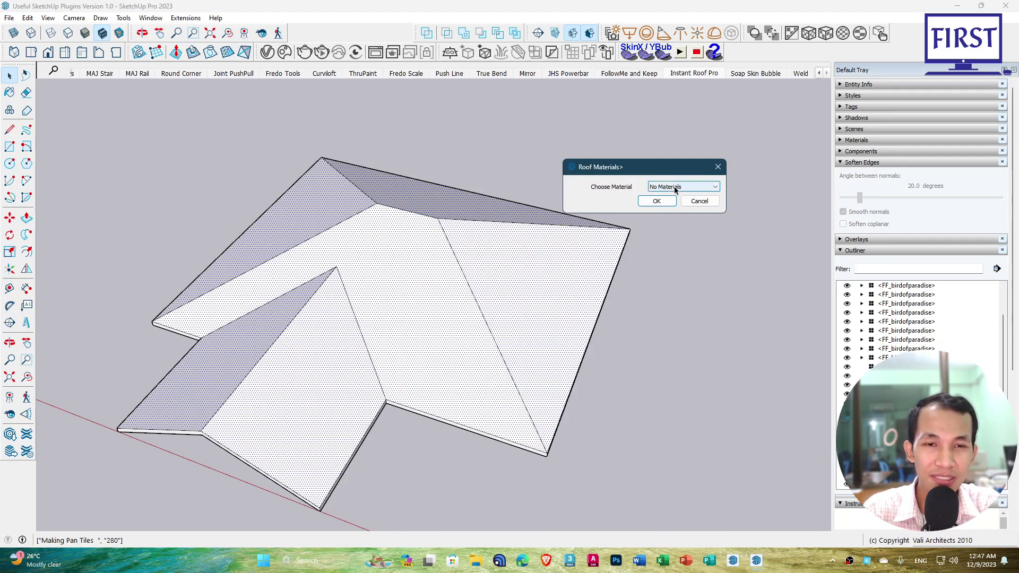
left_click(656, 201)
Step: Orbit around the tiled roof and enter its group for editing, then exit
mouse_move(587, 337)
middle_mouse_down()
mouse_move(494, 287)
mouse_move(583, 292)
middle_mouse_up()
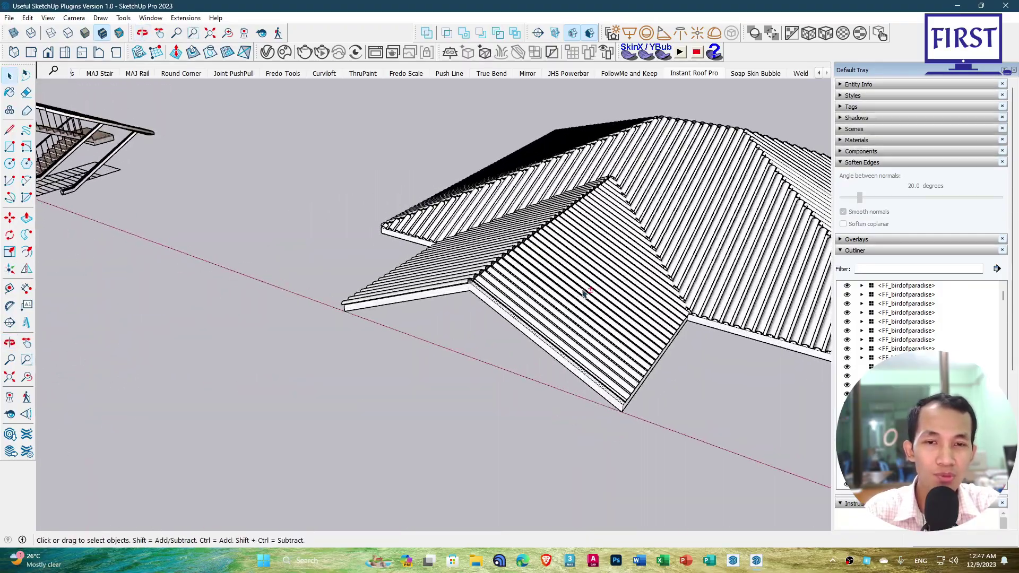
scroll(583, 292, "down", 3)
left_click(530, 268)
mouse_move(530, 268)
middle_mouse_down()
mouse_move(580, 291)
mouse_move(478, 286)
mouse_move(545, 318)
mouse_move(530, 271)
mouse_move(621, 370)
mouse_move(438, 332)
mouse_move(293, 347)
middle_mouse_up()
double_click(479, 281)
key("Escape")
Step: View the tiled roof from above and reselect its roof faces
left_click(531, 270)
left_click(634, 382)
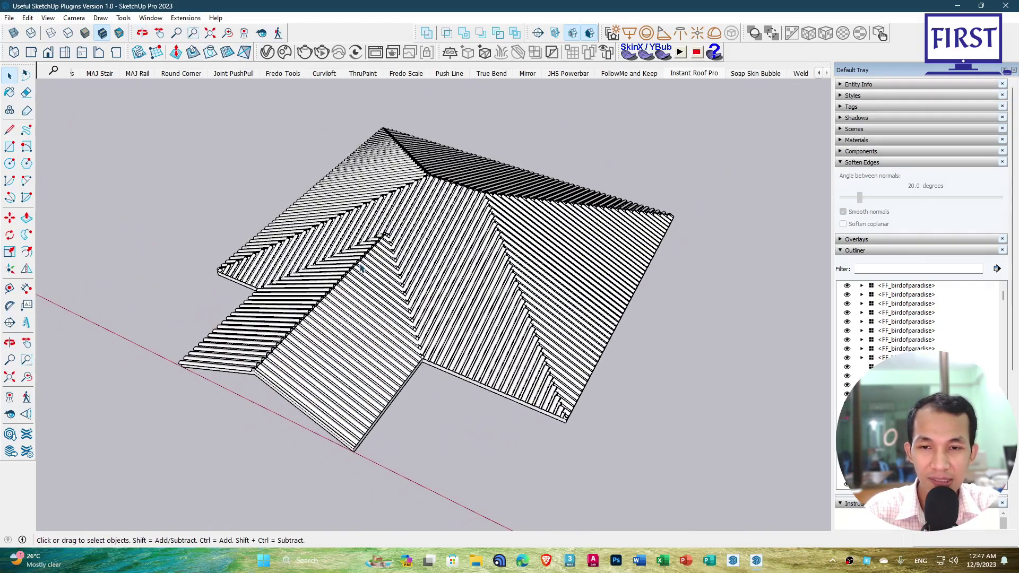
middle_click_drag(343, 286, 314, 298)
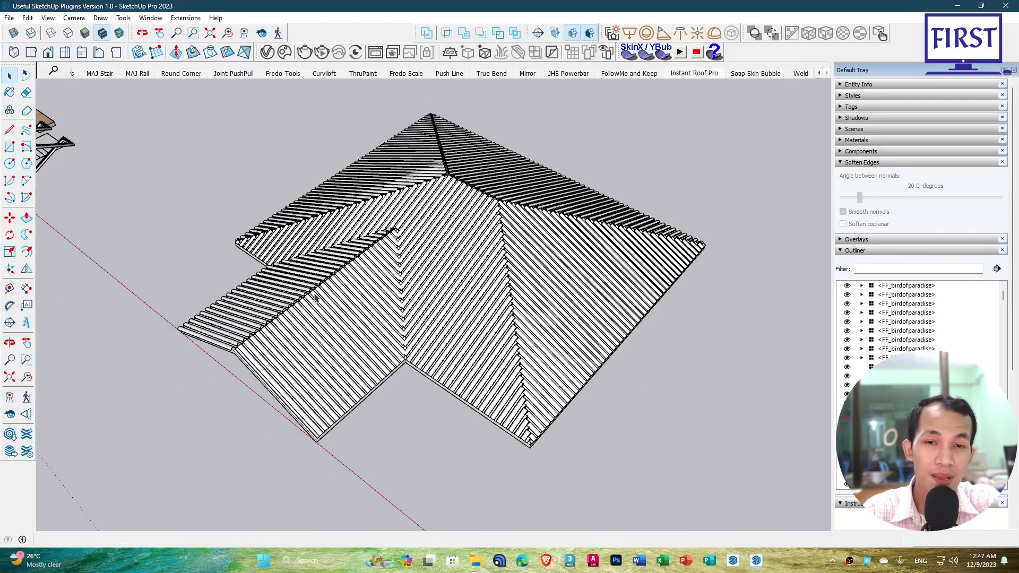
middle_click_drag(498, 281, 499, 282)
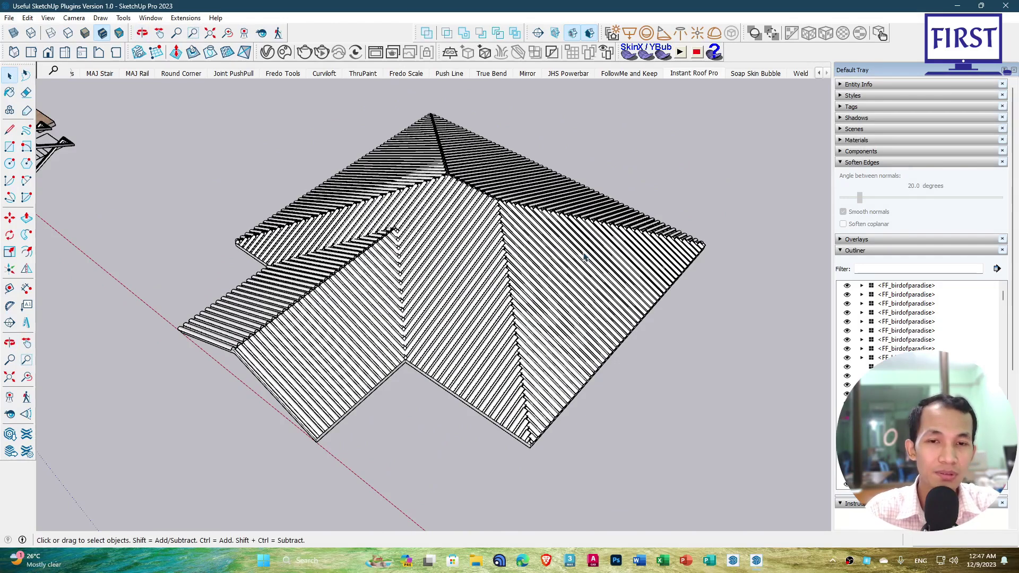
left_click(584, 285)
double_click(582, 288)
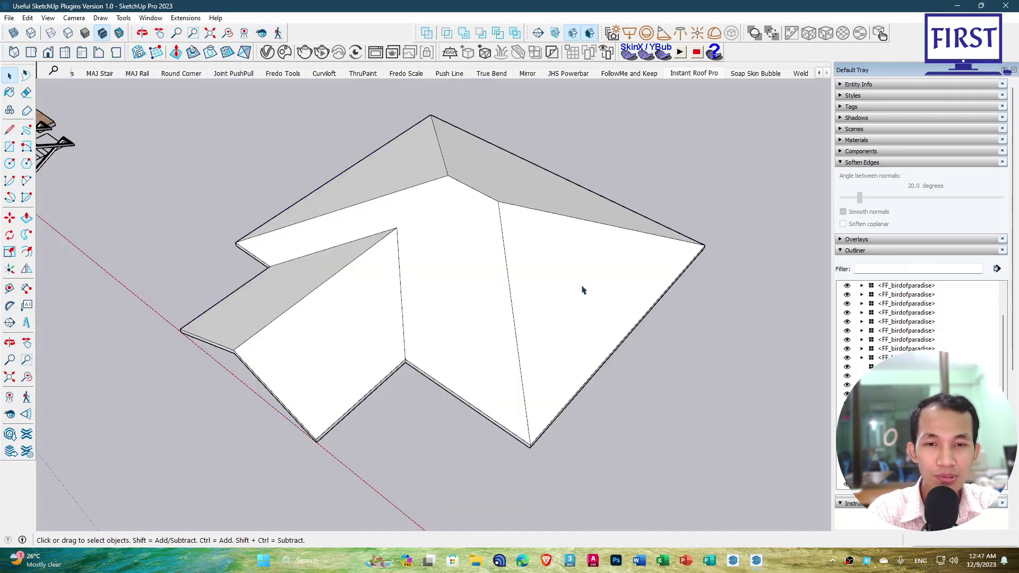
left_click(552, 260)
left_click(478, 183, "shift")
left_click(419, 167, "shift")
left_click(407, 232, "shift")
left_click(330, 262, "shift")
left_click(350, 312, "shift")
left_click(472, 311, "shift")
middle_click_drag(473, 311, 417, 159)
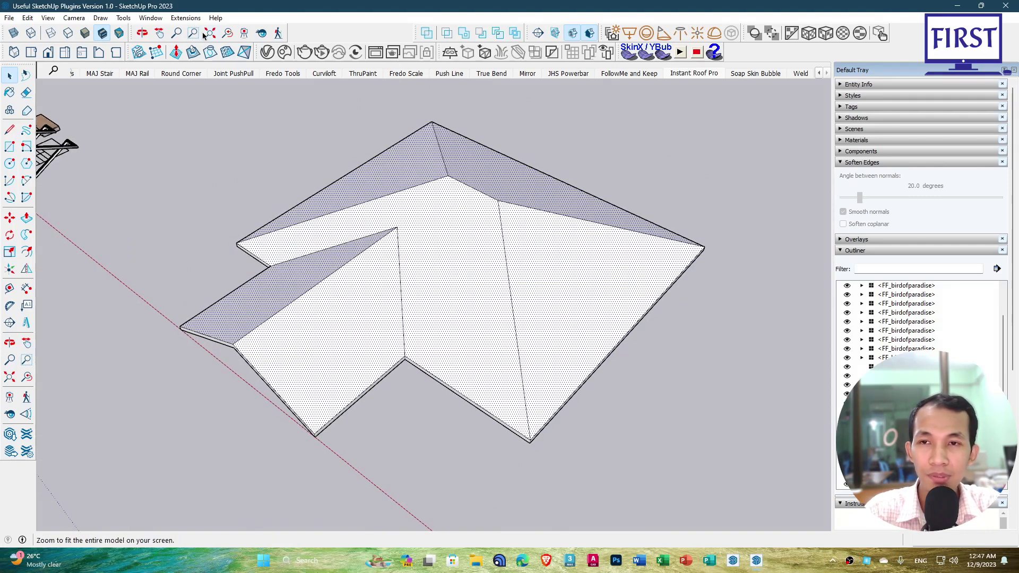
left_click(185, 17)
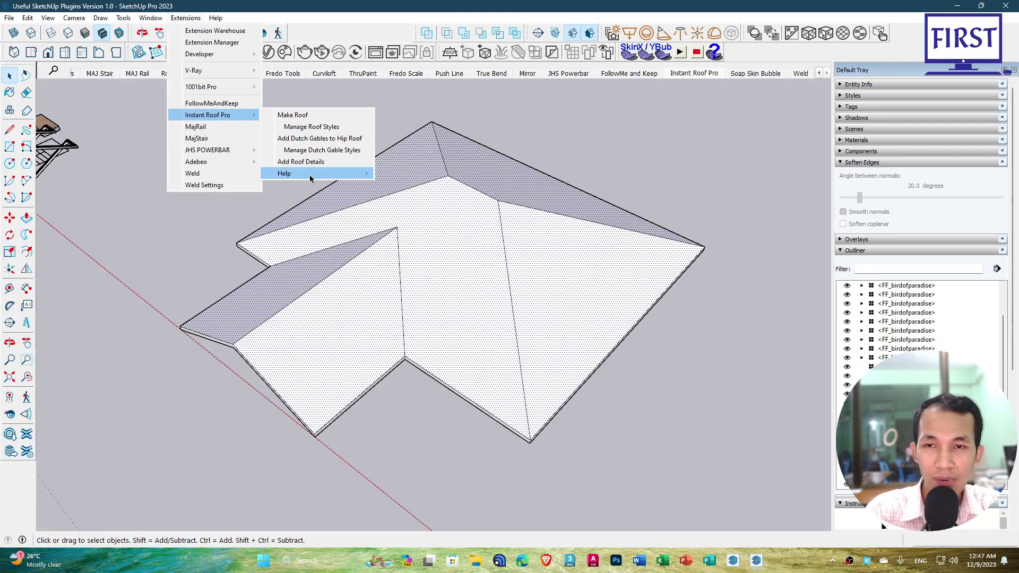
mouse_move(208, 114)
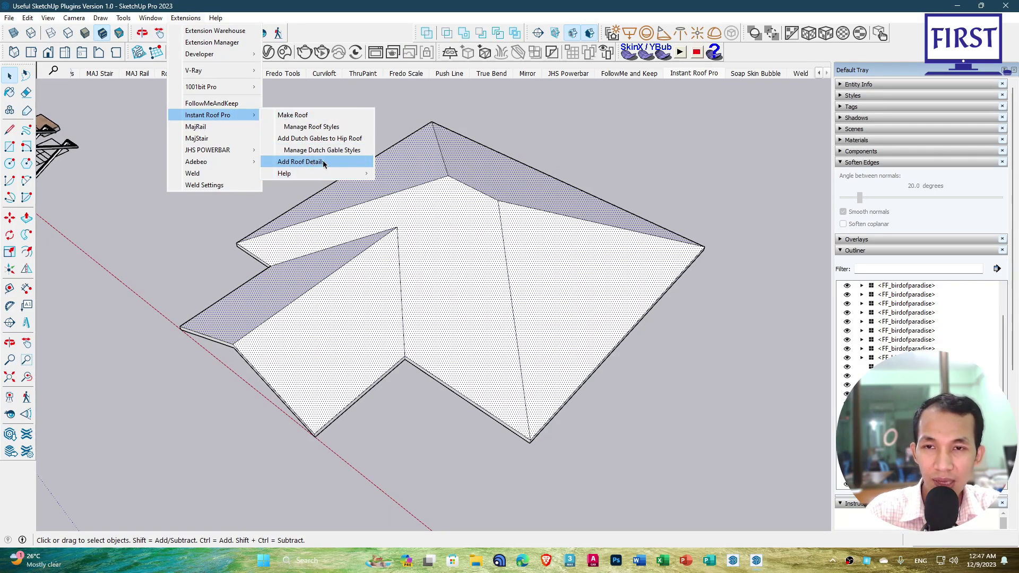
left_click(299, 162)
left_click_drag(558, 246, 669, 184)
left_click(723, 205)
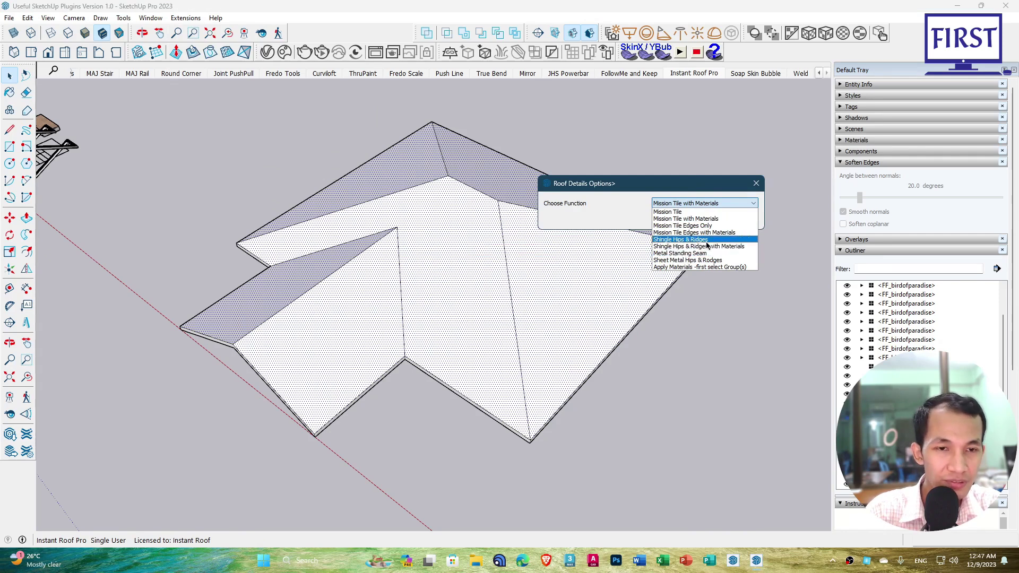
left_click(707, 244)
left_click(700, 219)
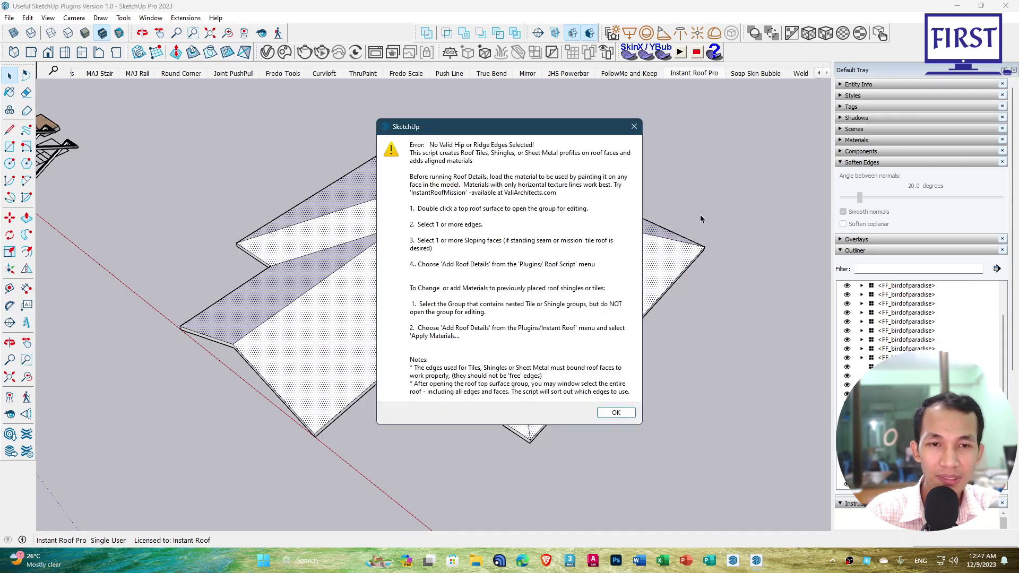
left_click(615, 413)
mouse_move(616, 413)
middle_mouse_down()
mouse_move(591, 307)
mouse_move(550, 273)
middle_mouse_up()
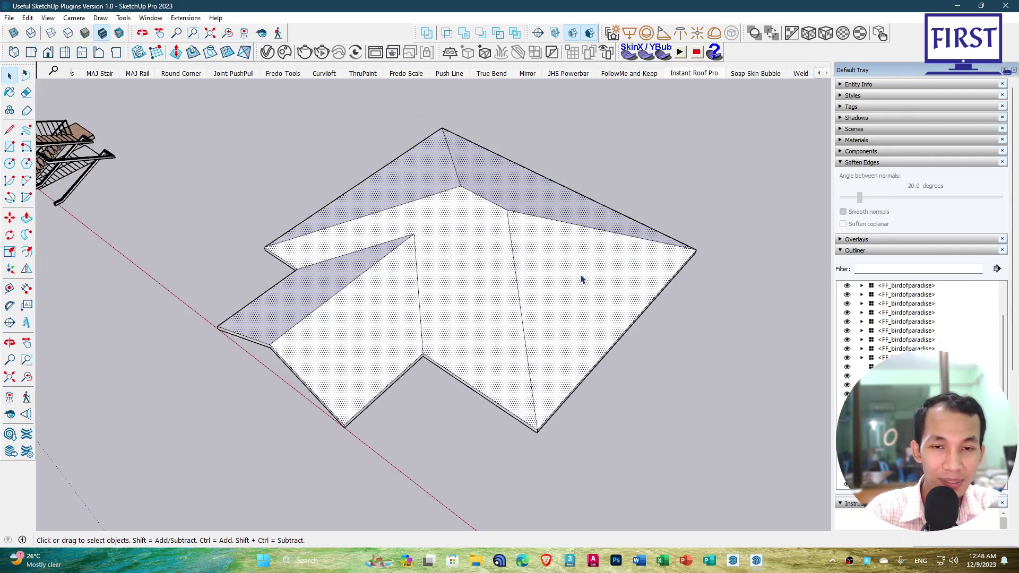
mouse_move(522, 242)
middle_mouse_down()
mouse_move(525, 260)
mouse_move(534, 246)
mouse_move(546, 263)
mouse_move(536, 269)
middle_mouse_up()
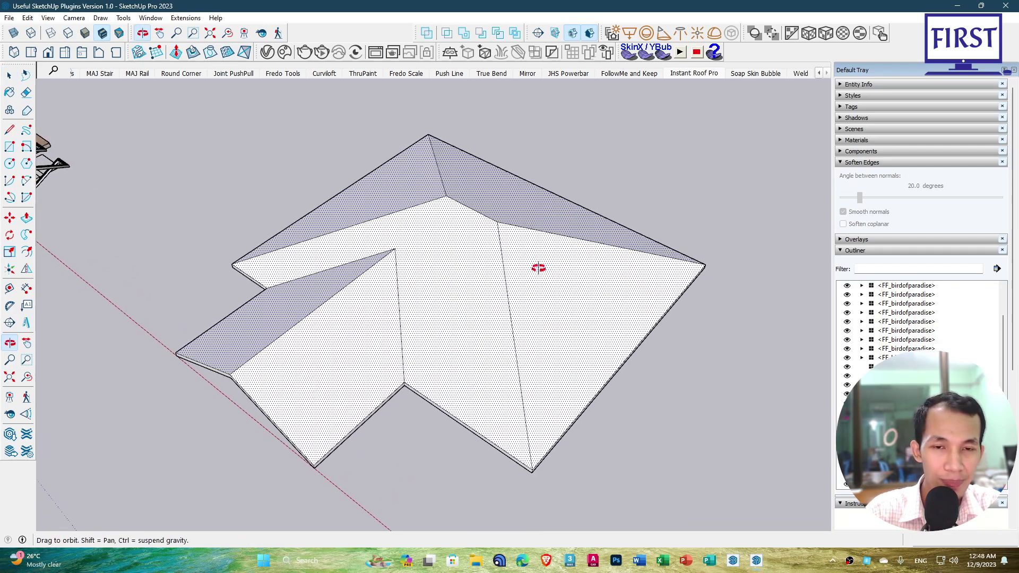
Step: Select the roof's hip edges and the top and long front ridge edges
left_click(539, 256)
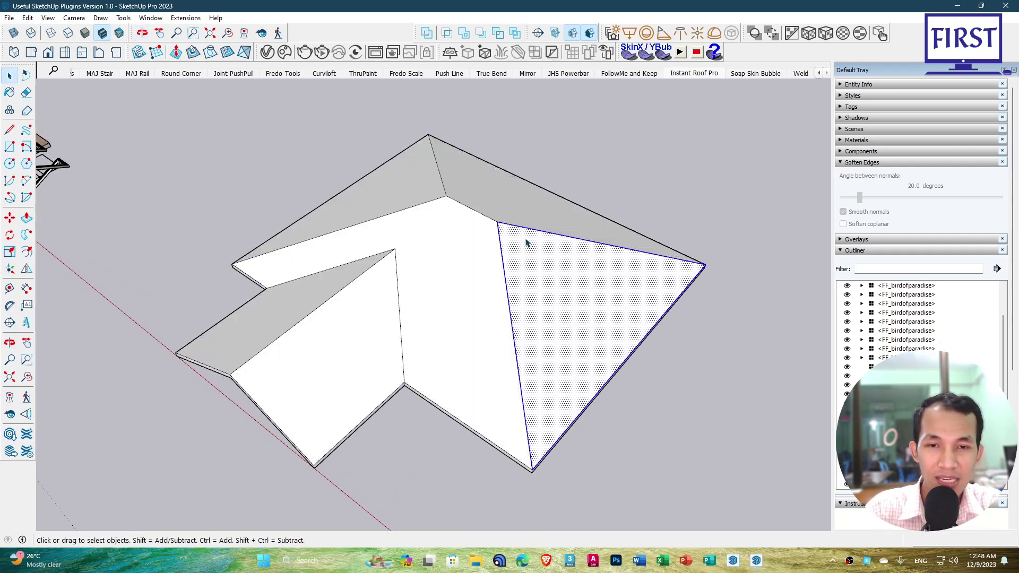
left_click(587, 186)
left_click(563, 260)
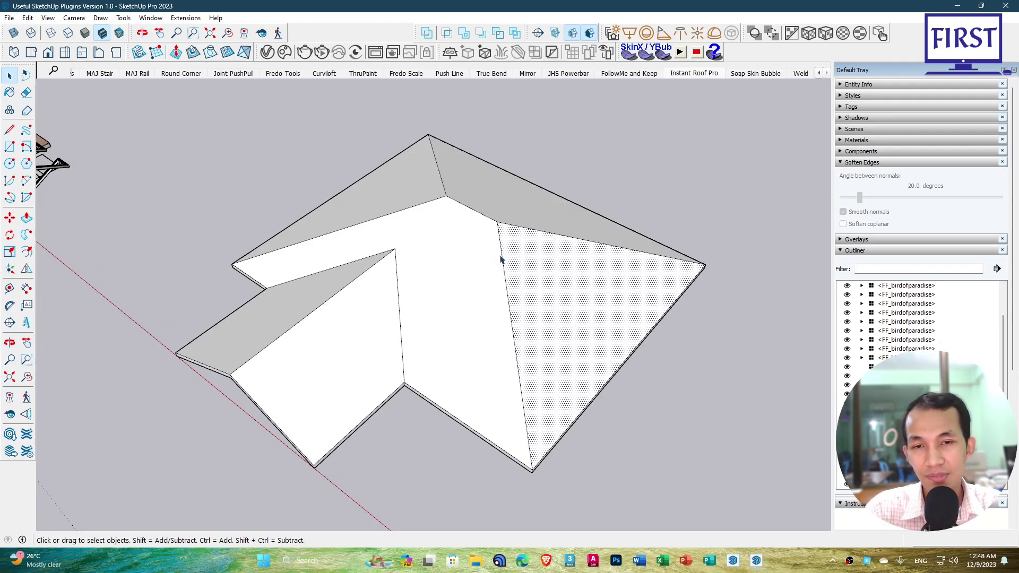
left_click(504, 260)
left_click(502, 261)
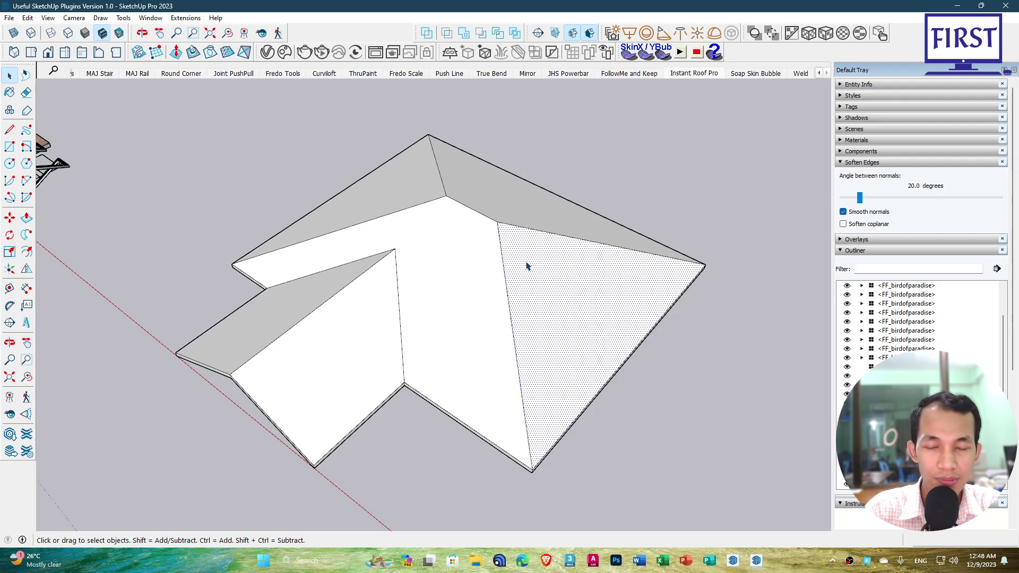
left_click(504, 259)
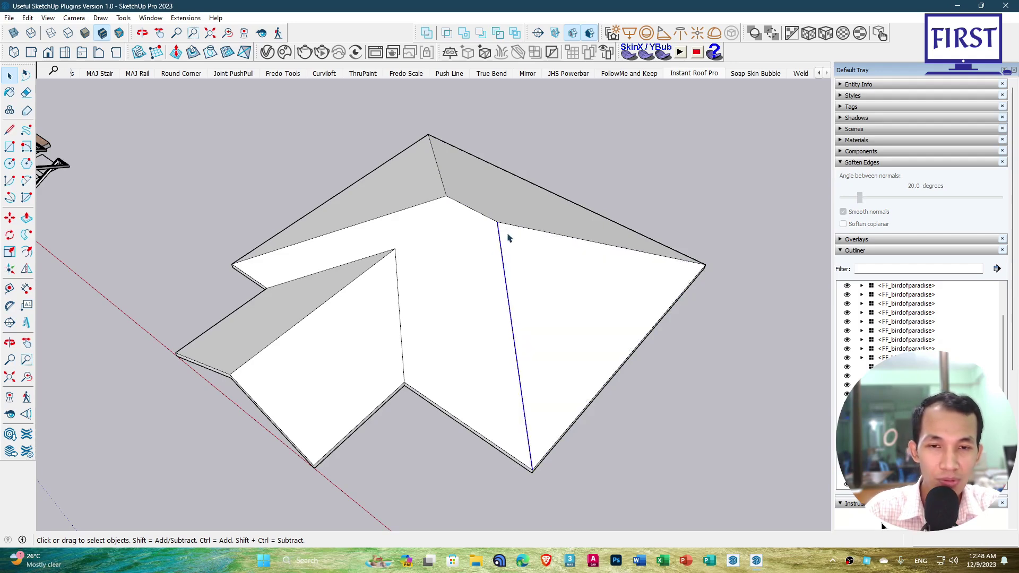
left_click(517, 227, "ctrl")
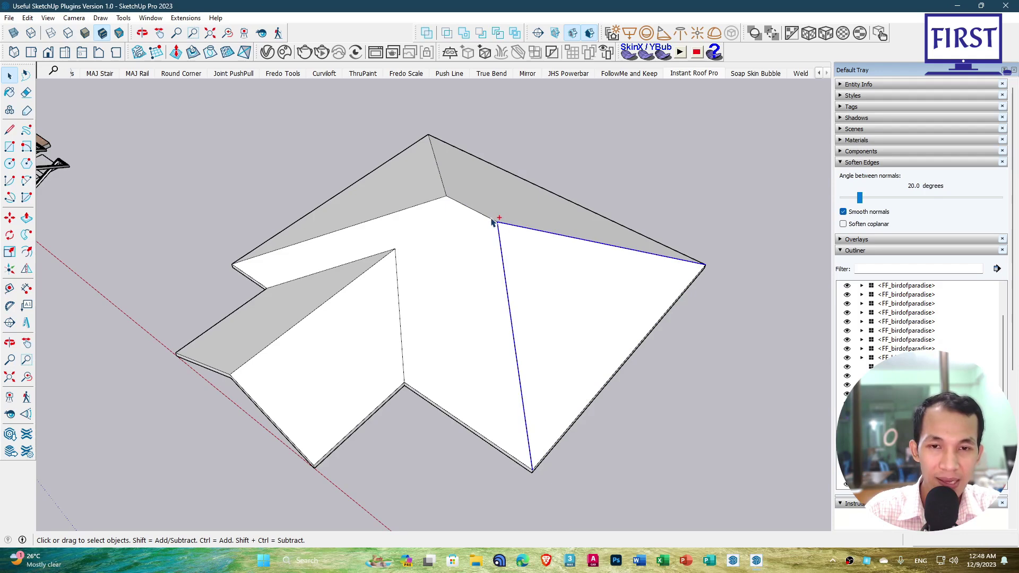
left_click(438, 203, "ctrl")
left_click(366, 280, "ctrl")
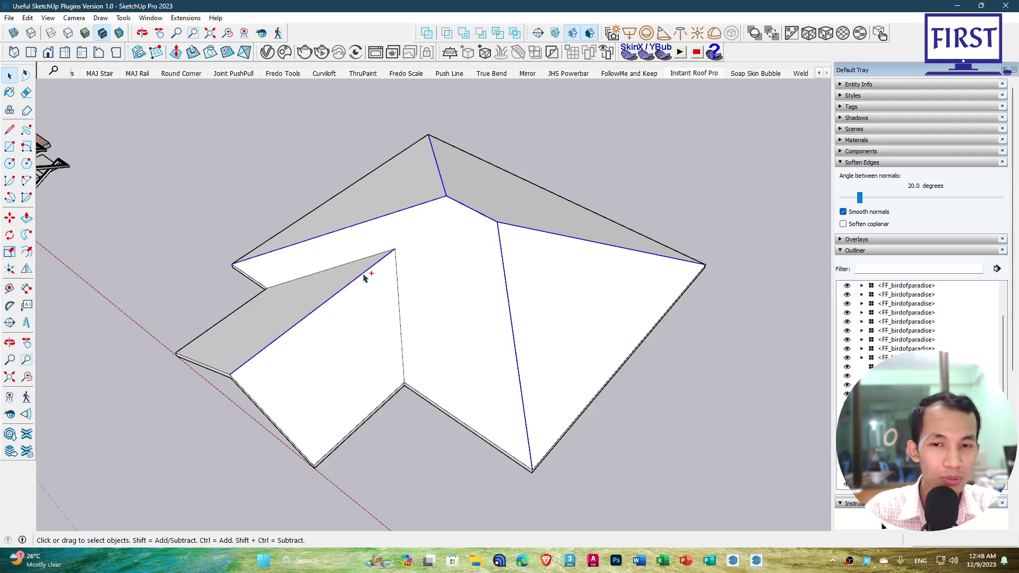
Step: Orbit to check the selected edges and launch Instant Roof Pro's Add Roof Details
middle_click_drag(364, 278, 409, 291)
mouse_move(516, 261)
middle_mouse_down()
mouse_move(507, 271)
mouse_move(517, 268)
middle_mouse_up()
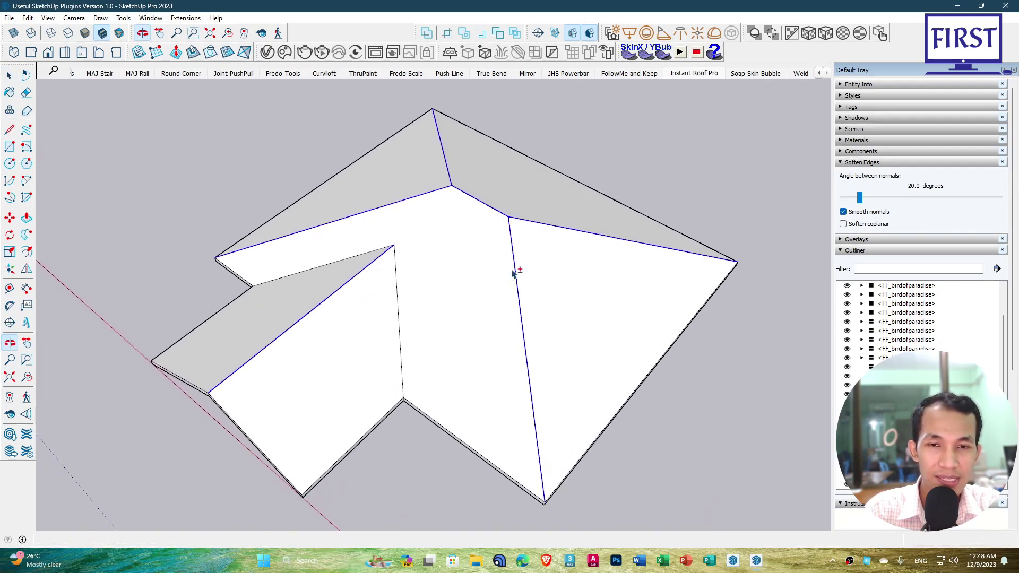
left_click(185, 18)
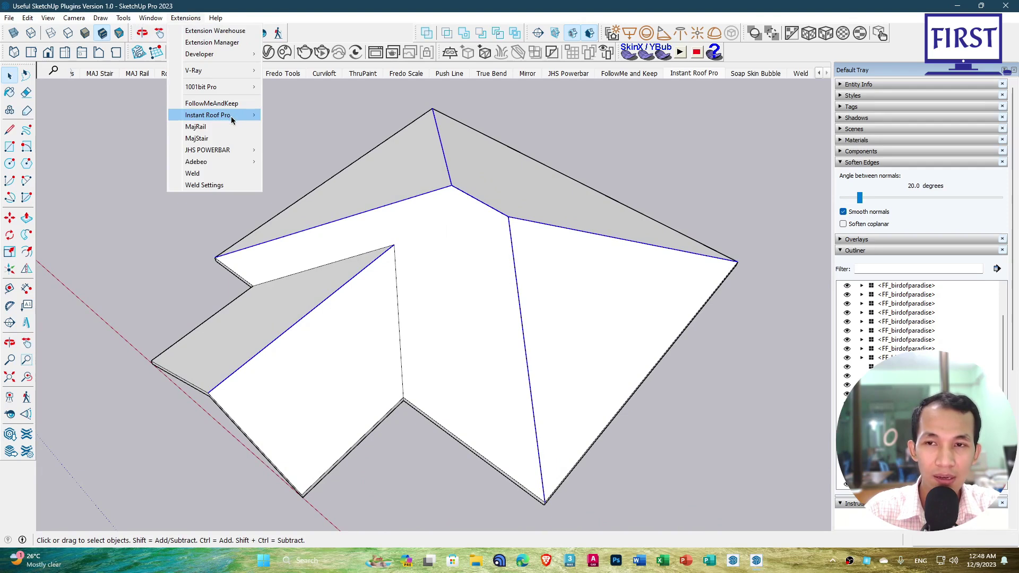
mouse_move(208, 115)
left_click(316, 168)
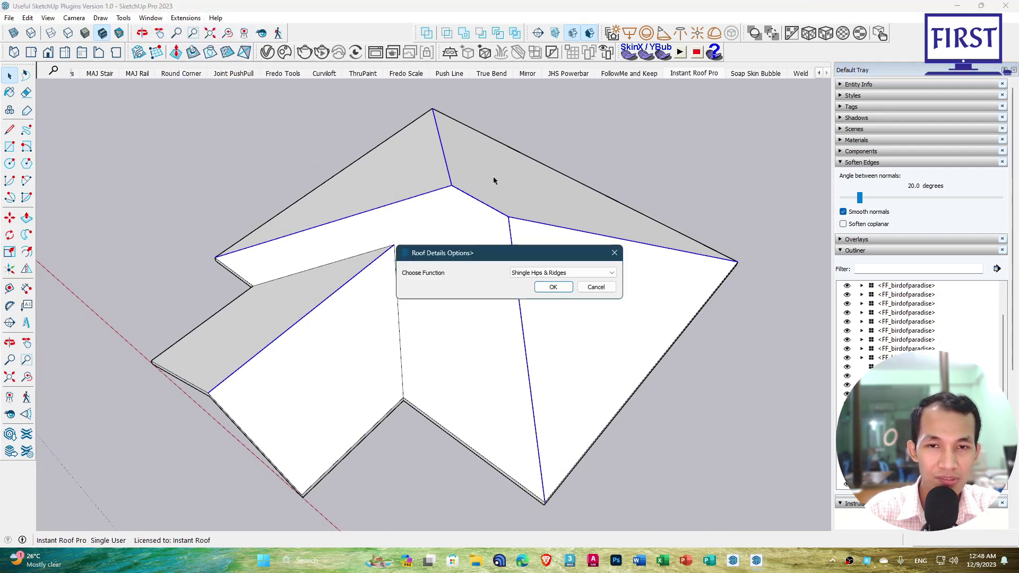
Step: Apply Shingle Hips & Ridges to the selected edges and orbit to inspect the caps
left_click(562, 273)
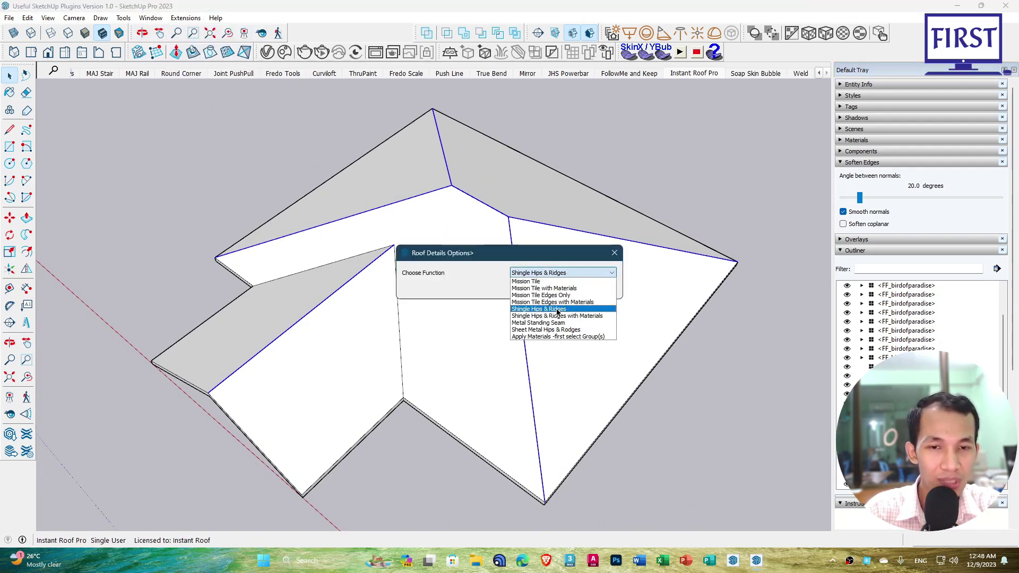
left_click(557, 310)
left_click(553, 287)
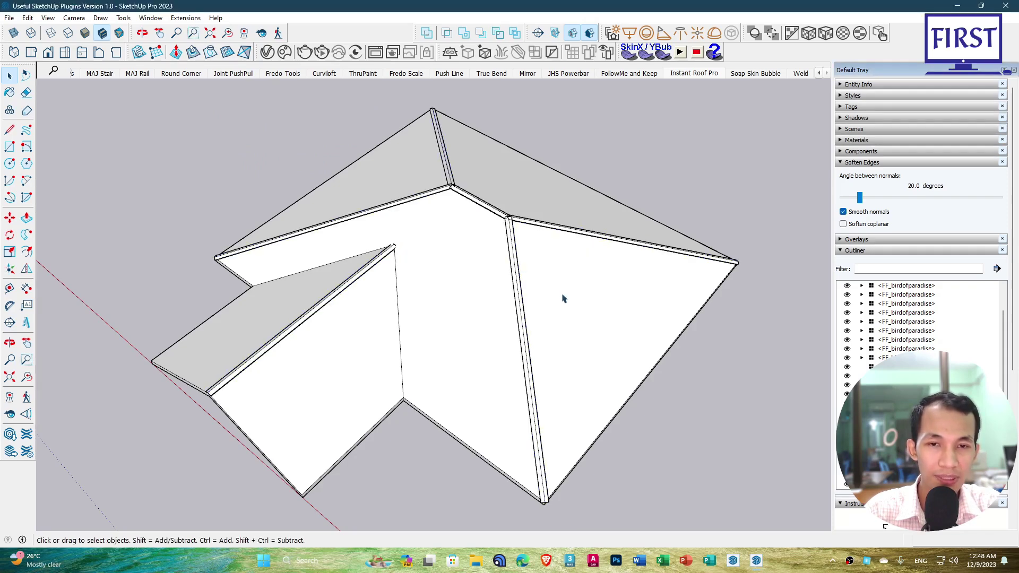
middle_click_drag(561, 292, 527, 244)
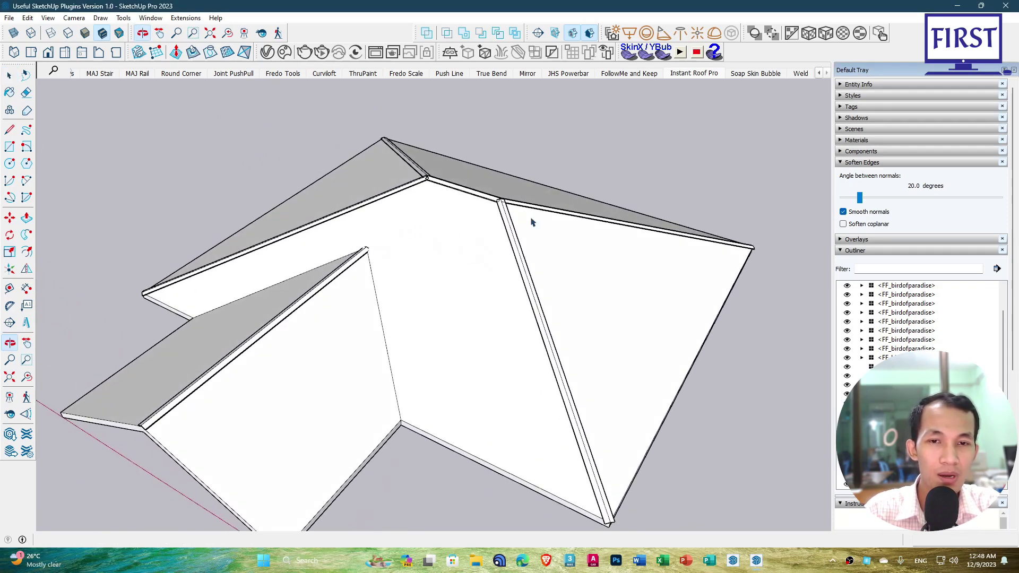
scroll(526, 244, "up", 3)
middle_click_drag(509, 221, 454, 230)
scroll(509, 257, "down", 3)
mouse_move(510, 256)
middle_mouse_down()
mouse_move(612, 166)
mouse_move(446, 273)
mouse_move(520, 276)
mouse_move(700, 74)
middle_mouse_up()
scroll(521, 264, "down", 3)
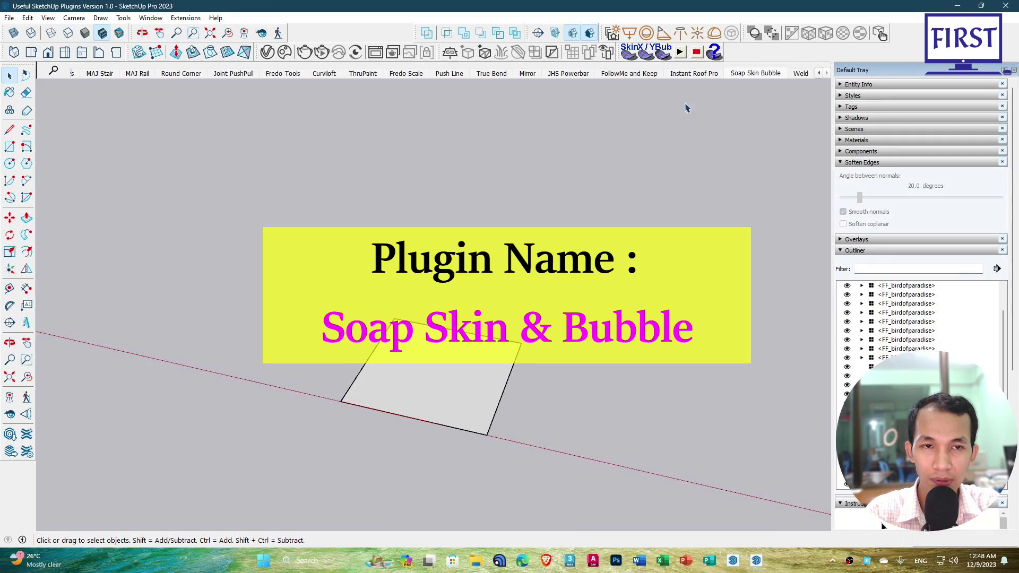
Step: Orbit to frame the flat square plane lying on the red axis
mouse_move(425, 401)
middle_mouse_down()
mouse_move(480, 343)
mouse_move(461, 353)
mouse_move(471, 359)
mouse_move(448, 363)
mouse_move(461, 348)
middle_mouse_up()
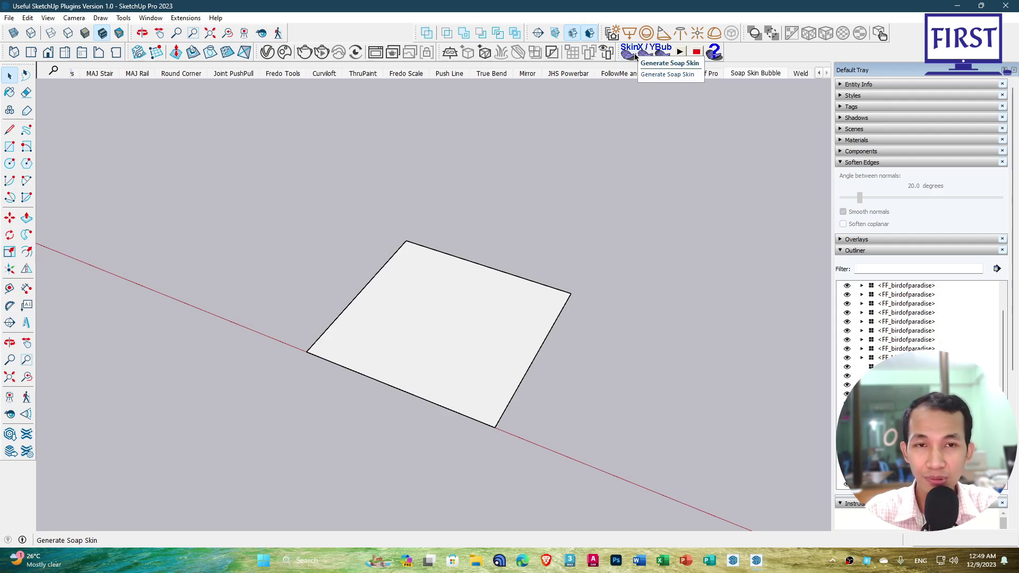
Step: Select the square face with its edges and run Generate Soap Skin at 10 divisions
middle_click_drag(557, 240, 544, 241)
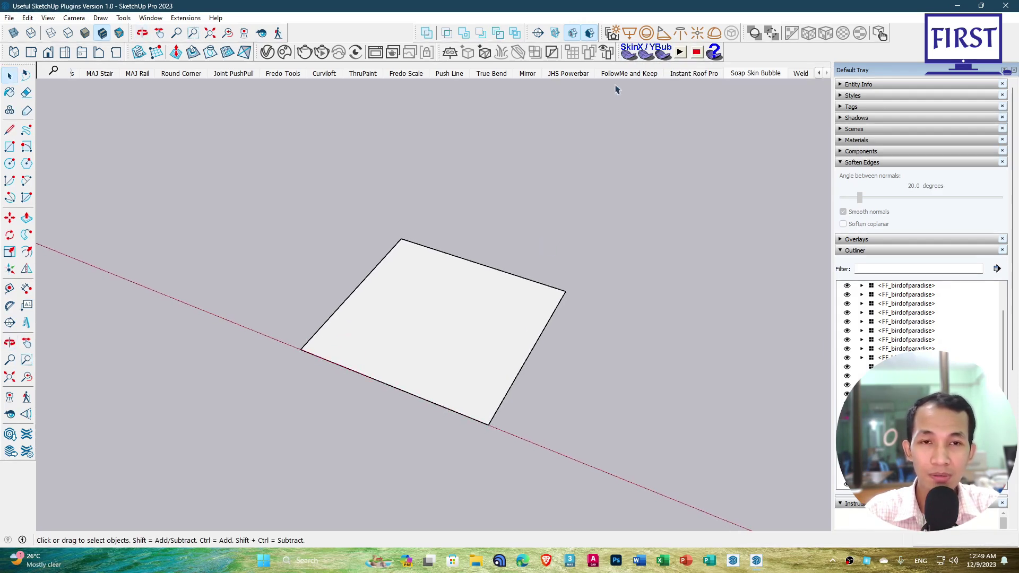
middle_click_drag(520, 317, 501, 316)
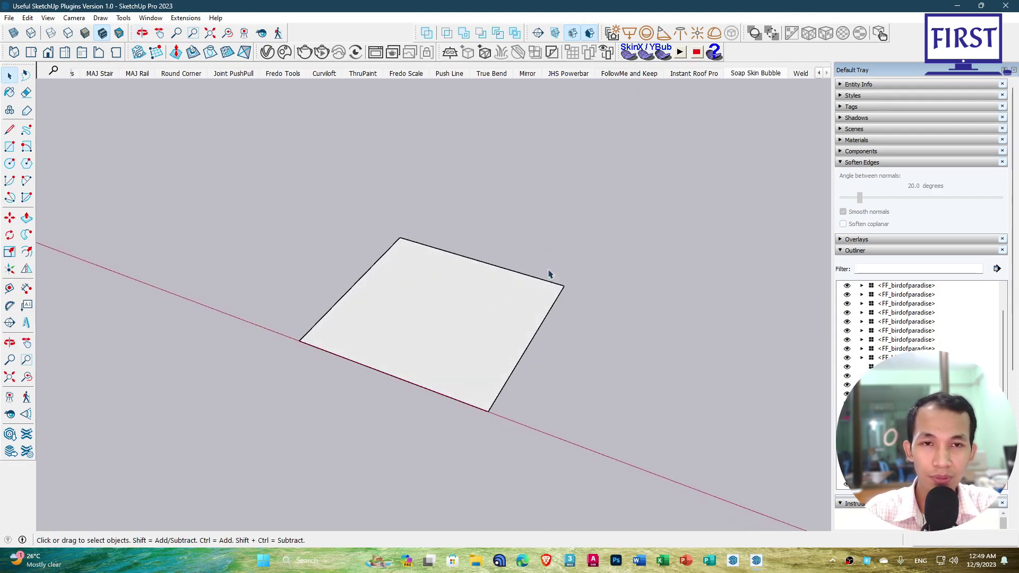
left_click(427, 338)
key("space")
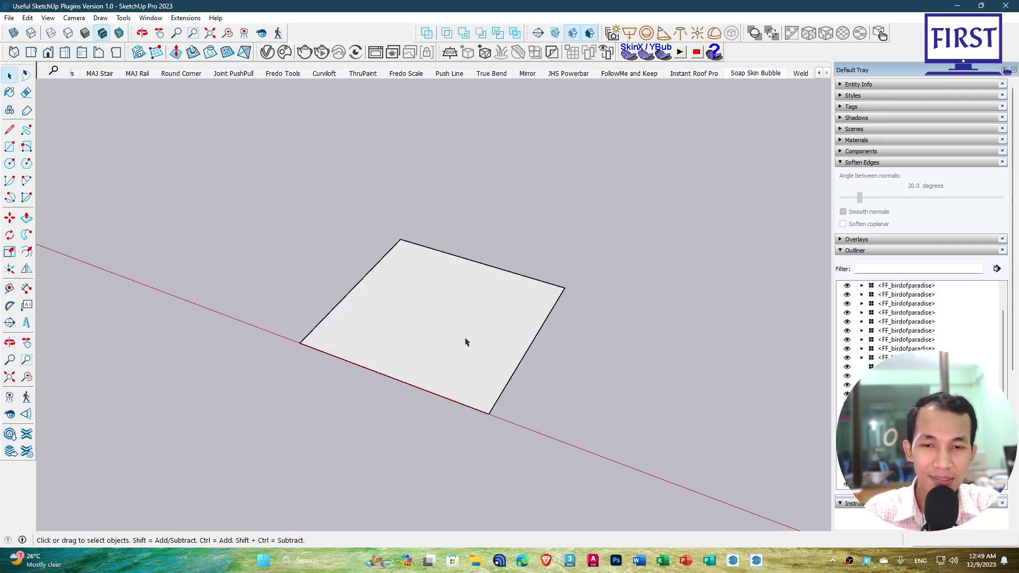
double_click(462, 337)
mouse_move(448, 345)
middle_mouse_down()
mouse_move(446, 311)
mouse_move(432, 331)
middle_mouse_up()
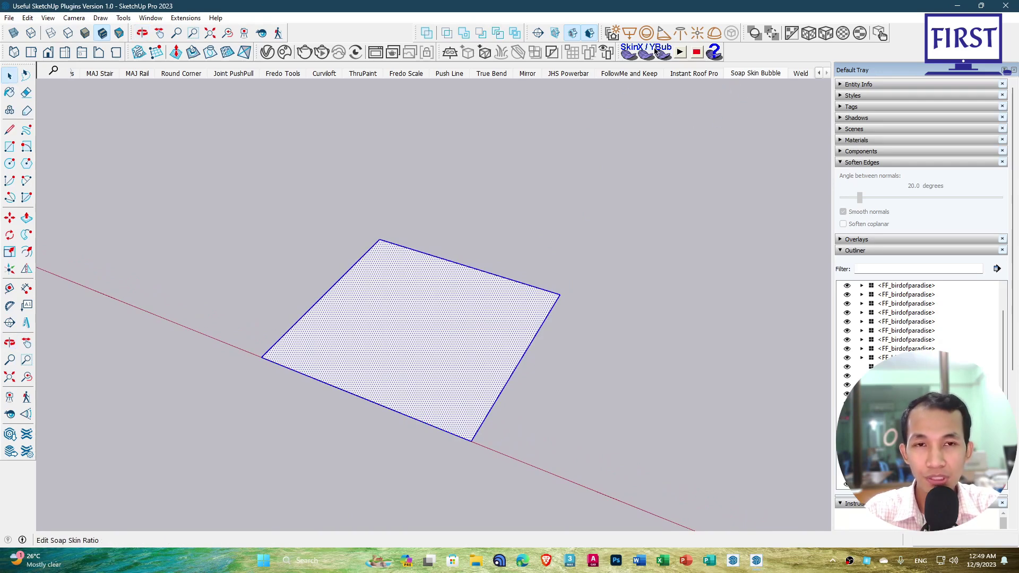
left_click(629, 57)
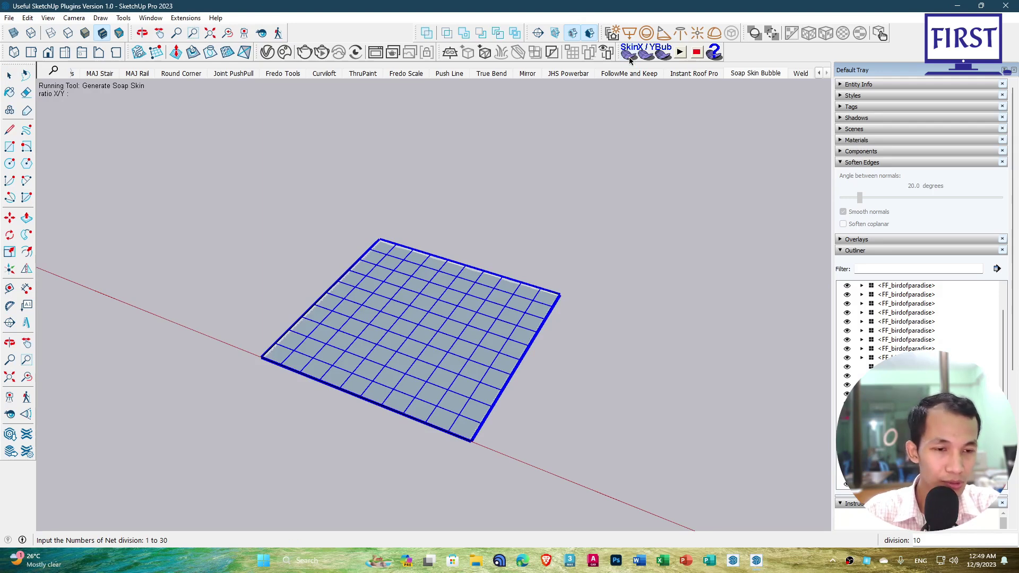
left_click(922, 544)
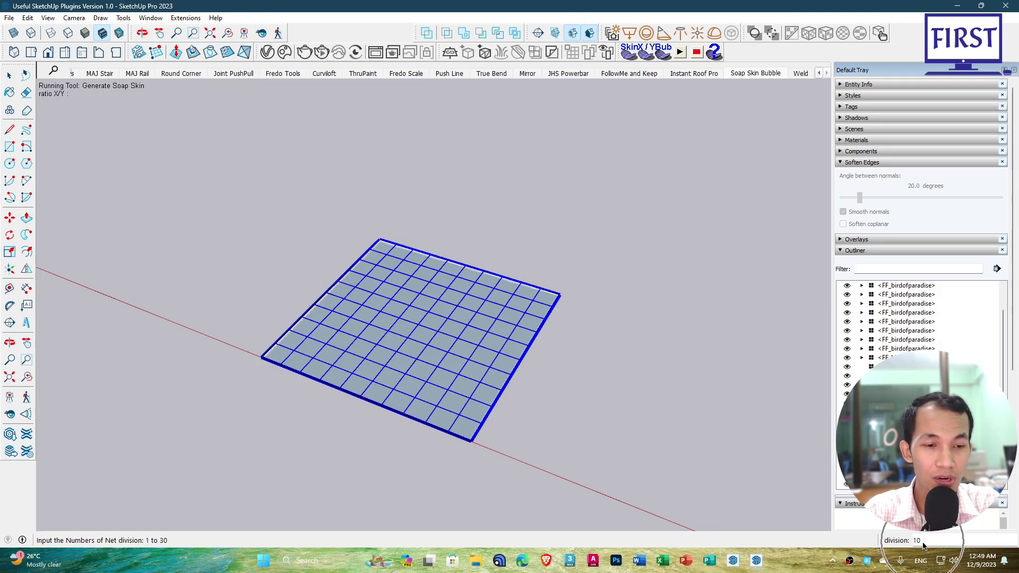
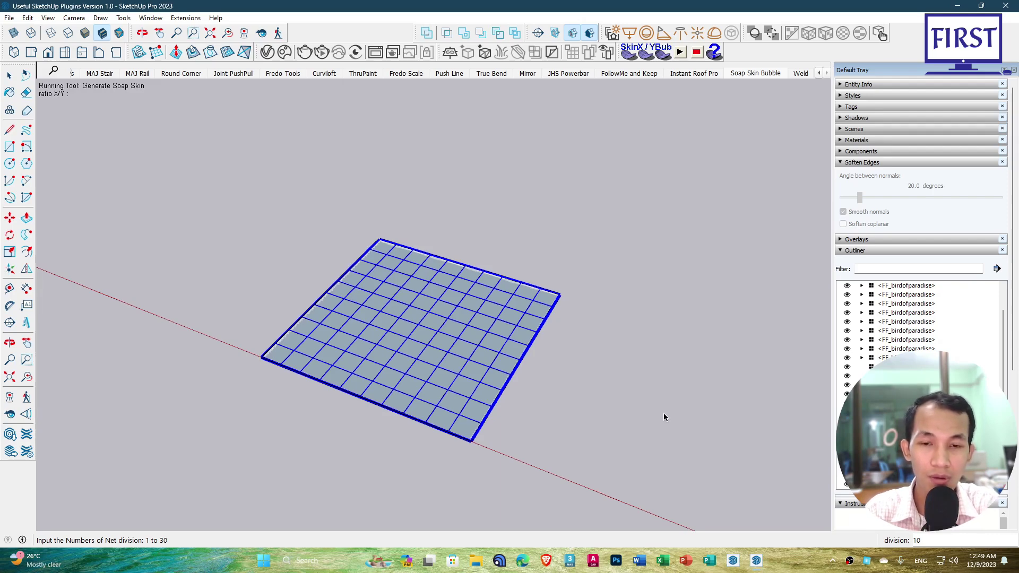
Step: Generate a 10-division soap skin over the grid square and orbit to inspect it
key("Return")
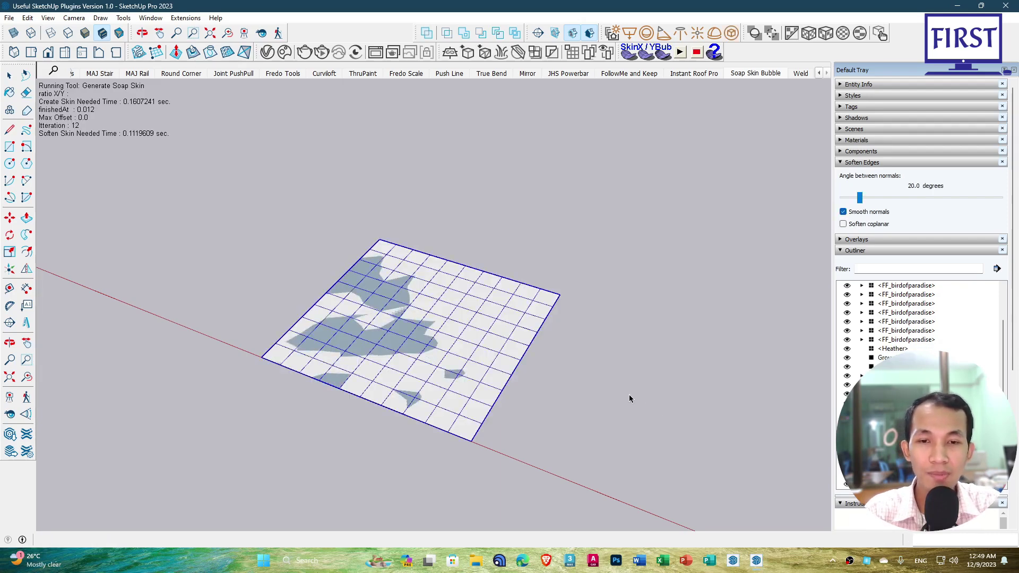
key("Return")
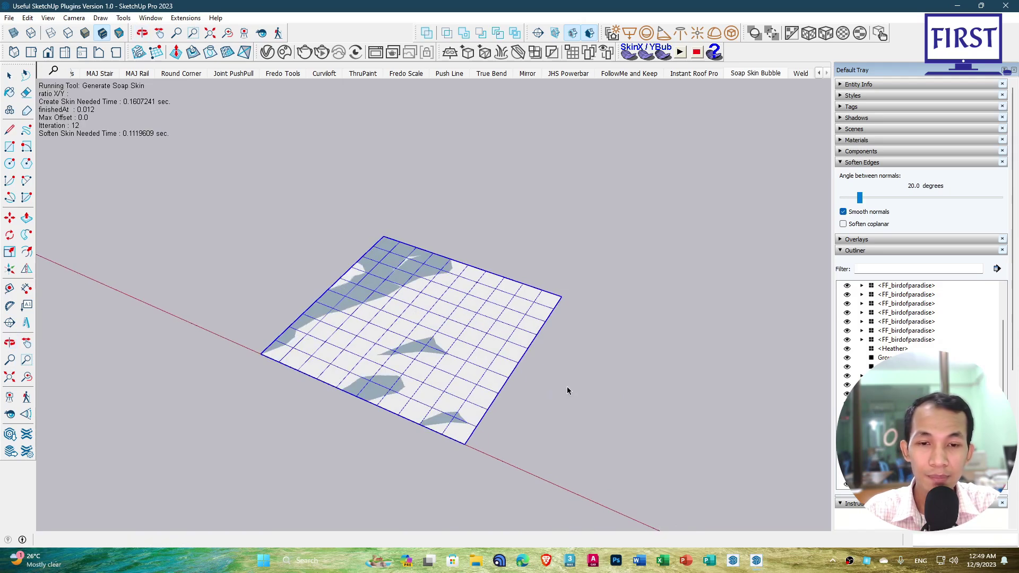
middle_click_drag(597, 405, 619, 381)
middle_click_drag(552, 386, 478, 380)
Step: Move the grid mesh off its base so it sits beside the flat square
key("m")
left_click(323, 403)
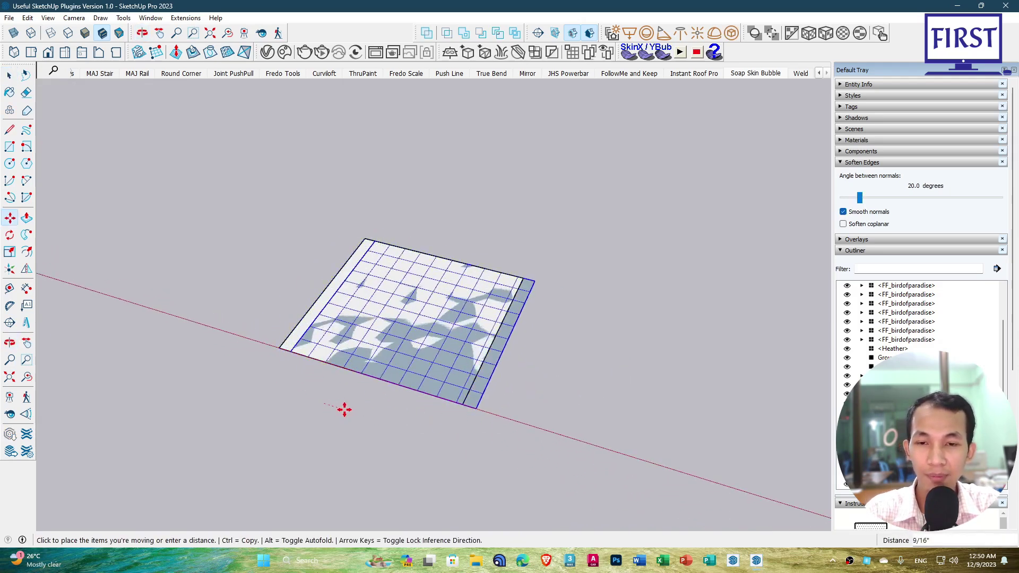
left_click(575, 475)
key("space")
left_click(432, 341)
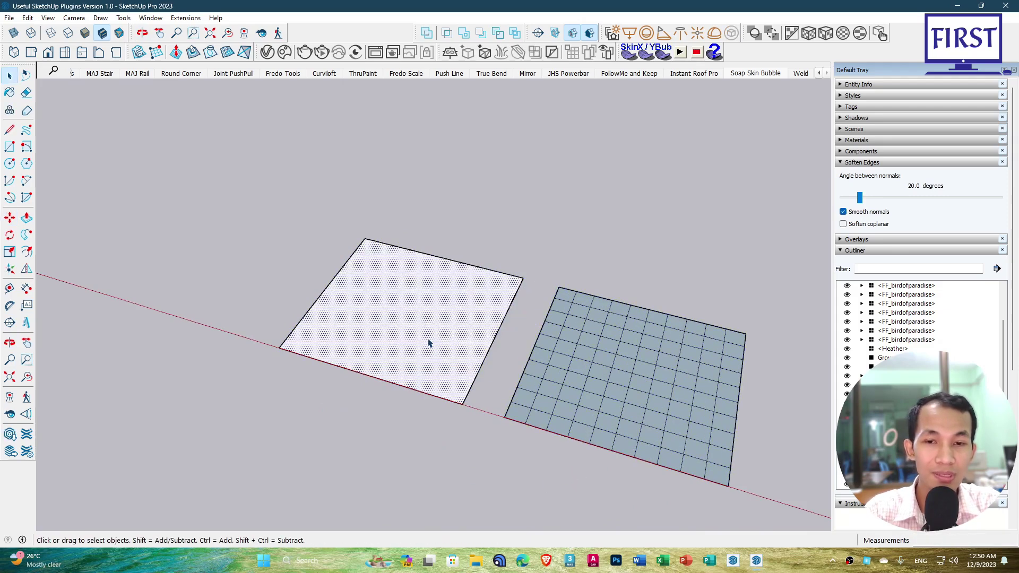
mouse_move(521, 375)
middle_mouse_down()
mouse_move(546, 396)
mouse_move(671, 391)
middle_mouse_up()
Step: Select the grid mesh and open its group for editing
left_click(539, 341)
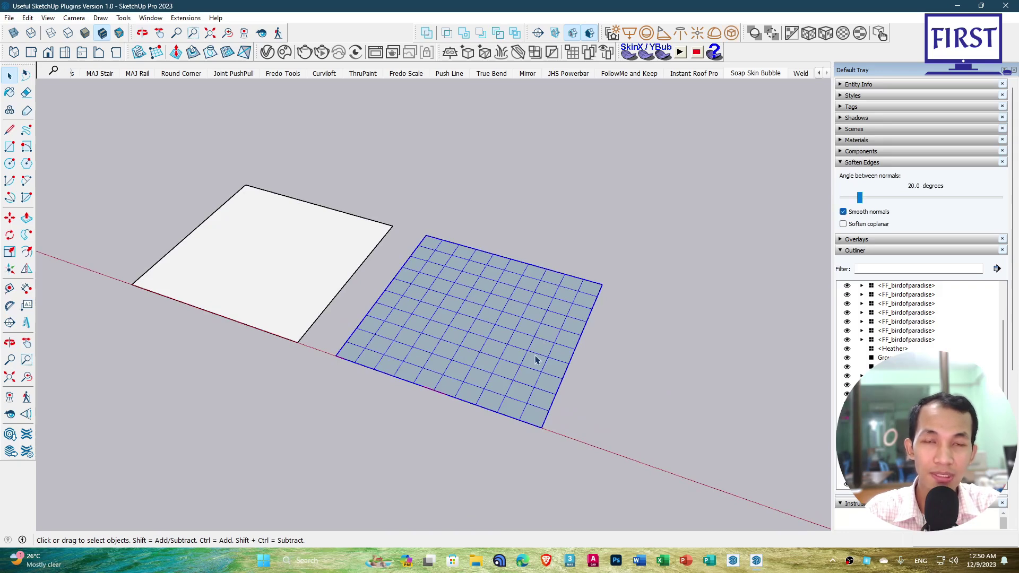
left_click(603, 383)
mouse_move(604, 383)
middle_mouse_down()
mouse_move(562, 368)
mouse_move(574, 363)
mouse_move(569, 381)
middle_mouse_up()
left_click(549, 350)
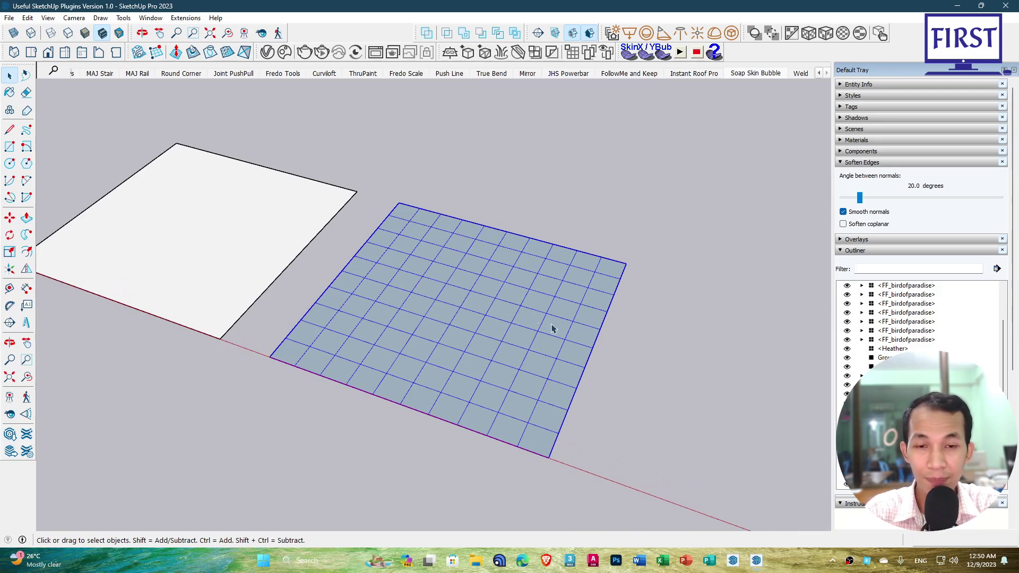
double_click(551, 349)
middle_click_drag(550, 348, 505, 312)
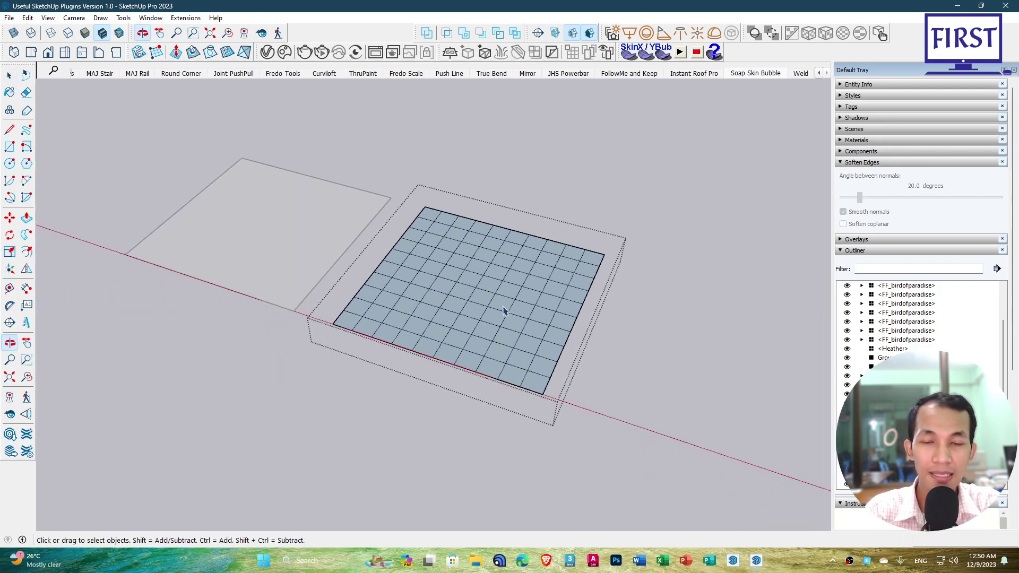
Step: Reverse the grid's faces so the white front shows, then exit and reselect the group
left_click_drag(279, 143, 670, 455)
right_click(526, 309)
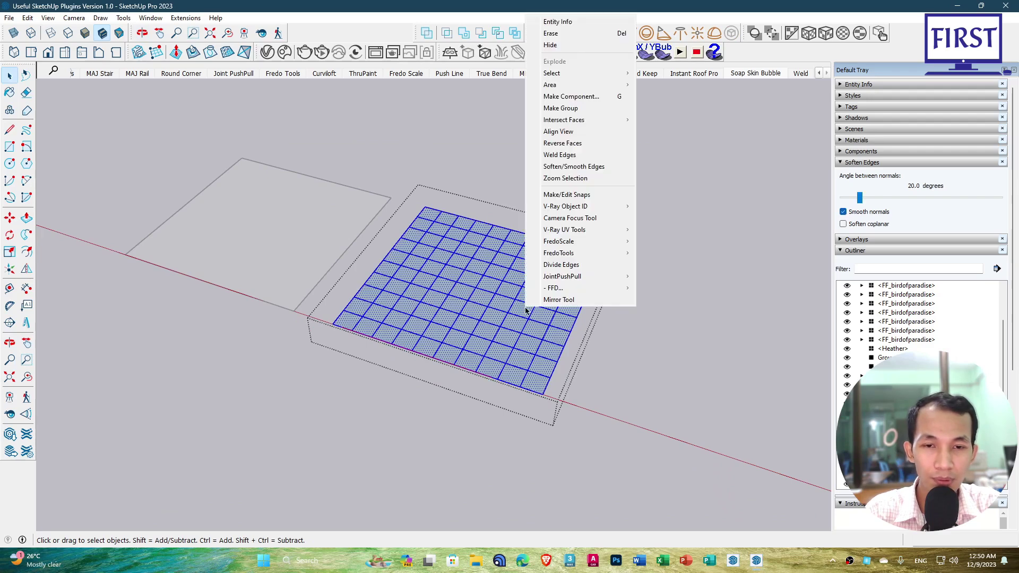
left_click(576, 145)
left_click(648, 343)
mouse_move(563, 342)
middle_mouse_down()
mouse_move(553, 360)
mouse_move(577, 357)
middle_mouse_up()
key("space")
left_click(521, 334)
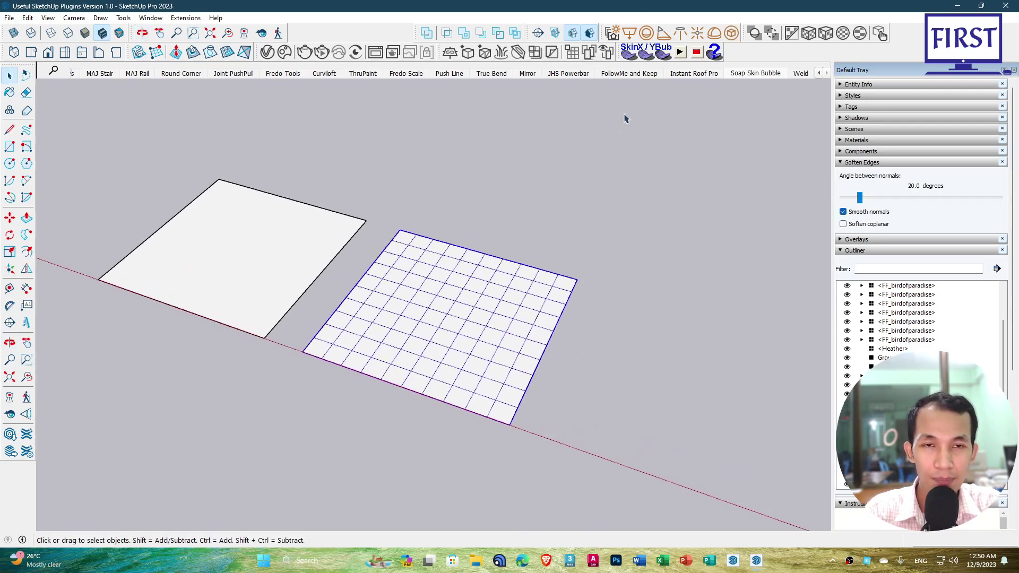
Step: Generate a soap bubble on the grid, re-inflating from pressure 100 to 500, then select the dome
left_click(663, 55)
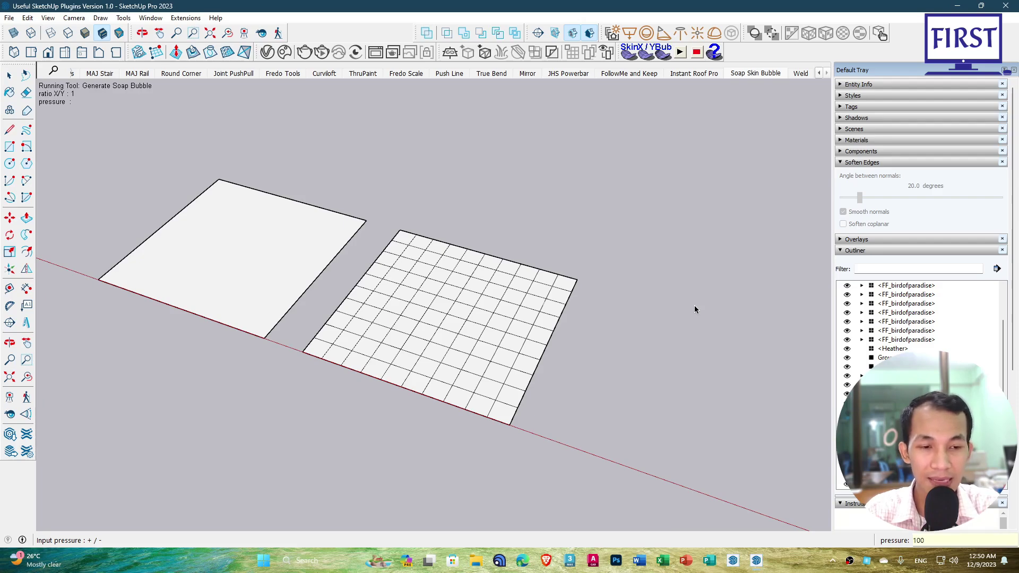
type("500")
key("Return")
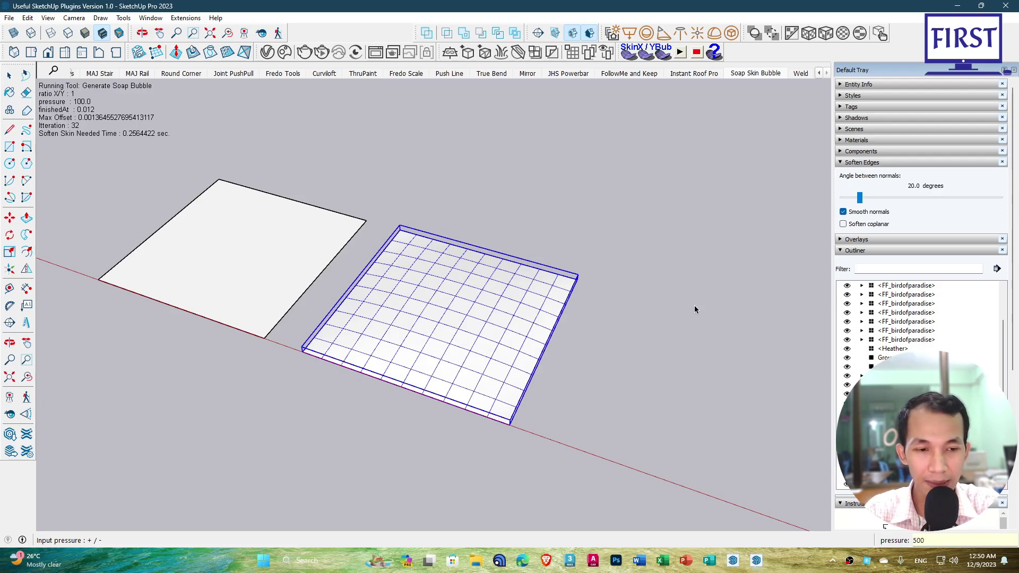
key("Return")
middle_click_drag(490, 404, 470, 315)
middle_click_drag(591, 357, 501, 323)
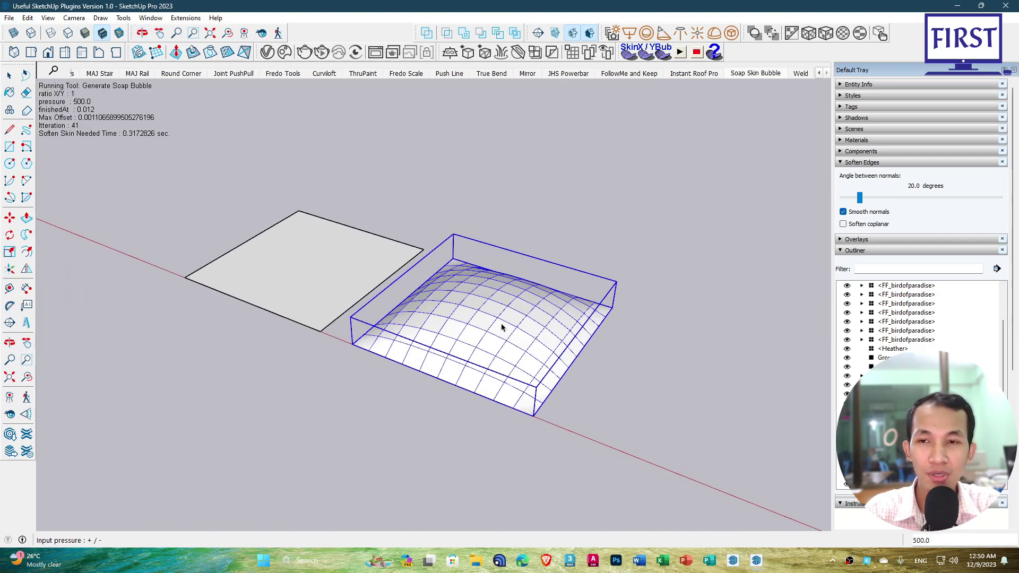
mouse_move(692, 303)
middle_mouse_down()
mouse_move(639, 364)
mouse_move(646, 391)
mouse_move(547, 341)
middle_mouse_up()
key("space")
left_click(497, 308)
mouse_move(497, 307)
middle_mouse_down()
mouse_move(489, 341)
mouse_move(499, 337)
middle_mouse_up()
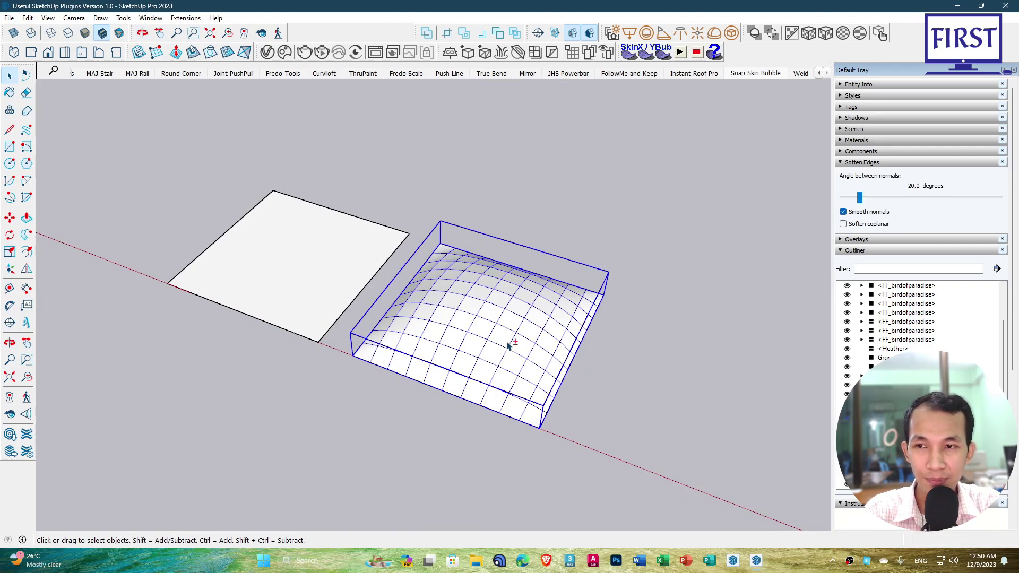
Step: Enable the JHS PowerBar toolbar and dock it in the window
right_click(500, 58)
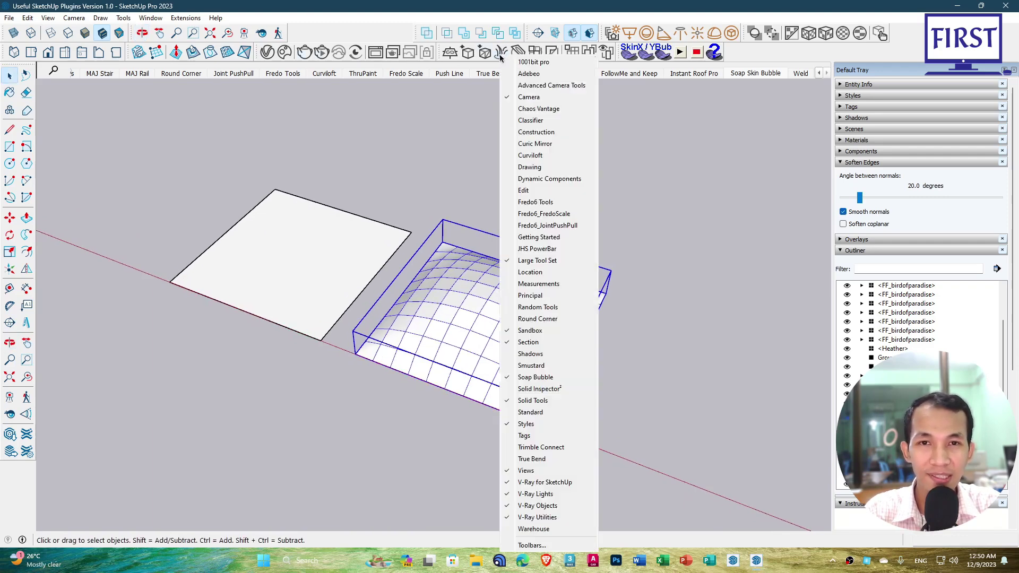
left_click(537, 249)
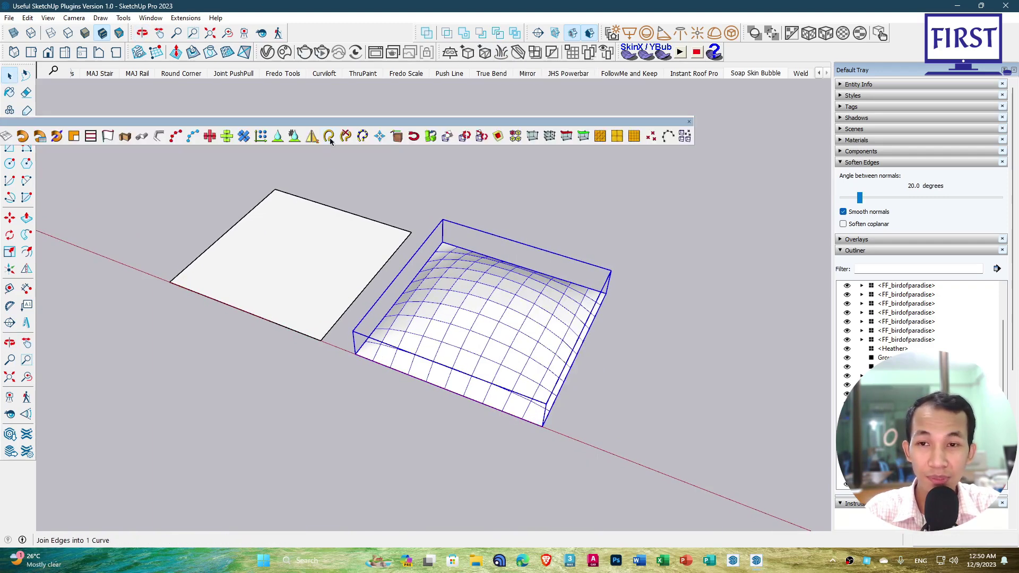
double_click(398, 121)
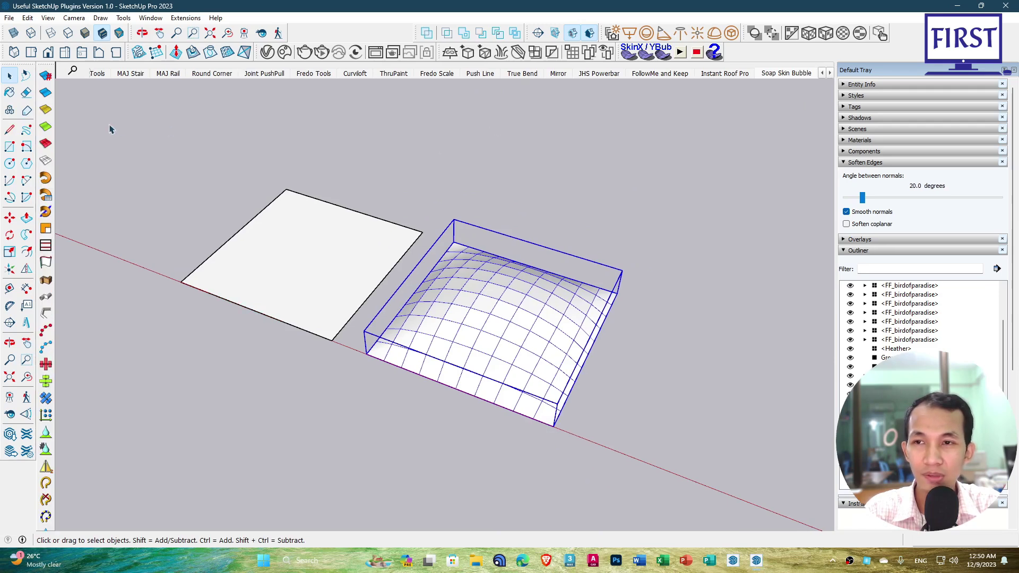
Step: Apply Smooth Edges Light and Smooth Edges Hard to remove the dome's grid edges
left_click(47, 95)
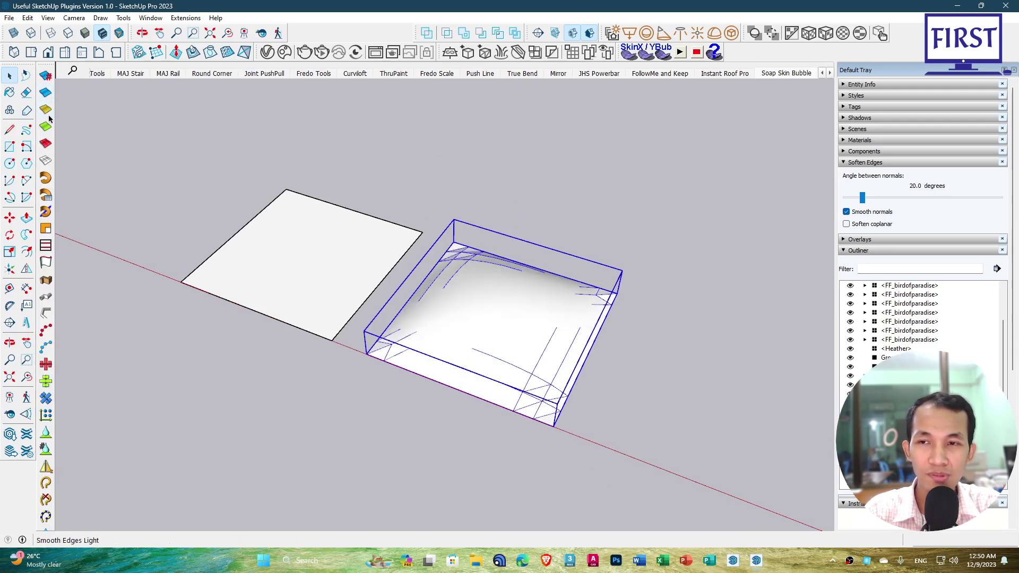
left_click(48, 113)
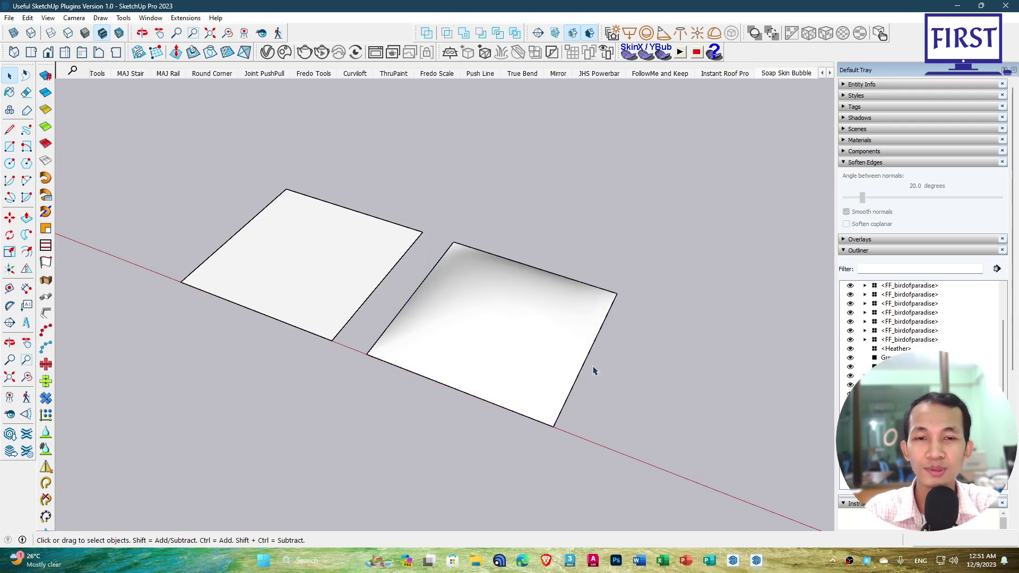
mouse_move(585, 382)
middle_mouse_down()
mouse_move(407, 247)
mouse_move(537, 359)
mouse_move(508, 362)
mouse_move(516, 357)
mouse_move(471, 345)
middle_mouse_up()
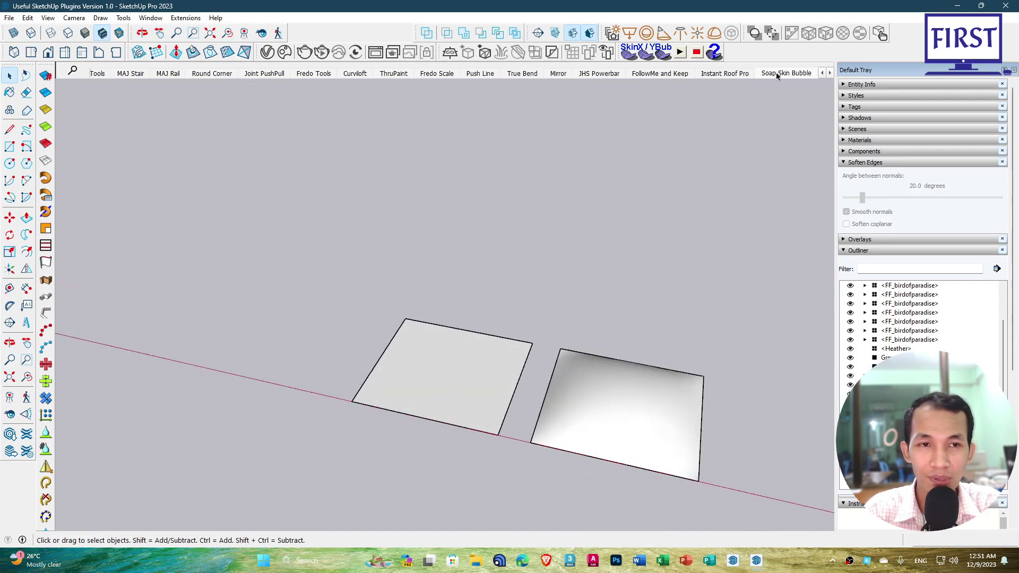
left_click(830, 74)
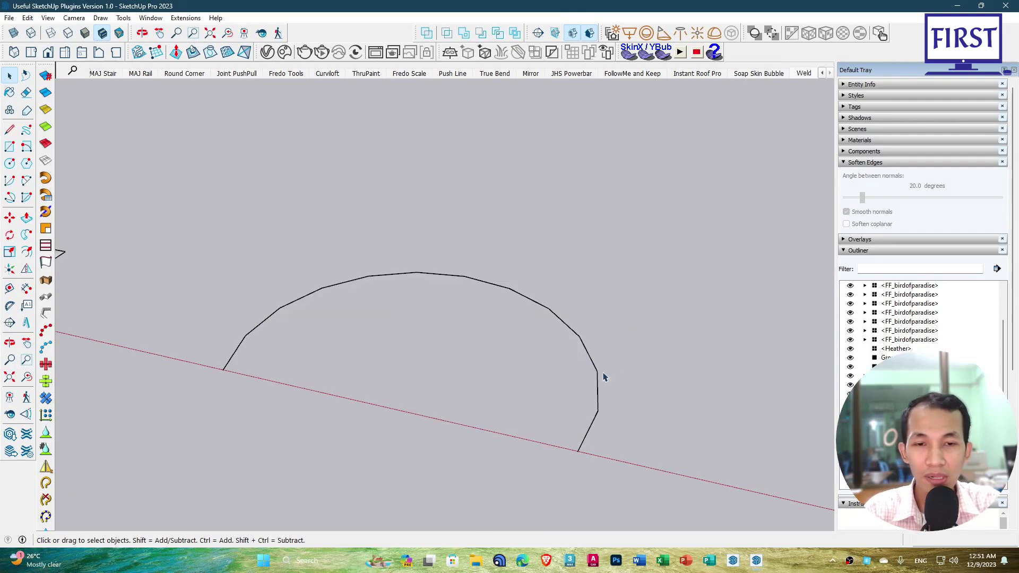
Step: Select single arc segments to show they're separate, then select the entire arc
middle_click_drag(603, 377, 616, 368, "shift")
left_click(604, 345)
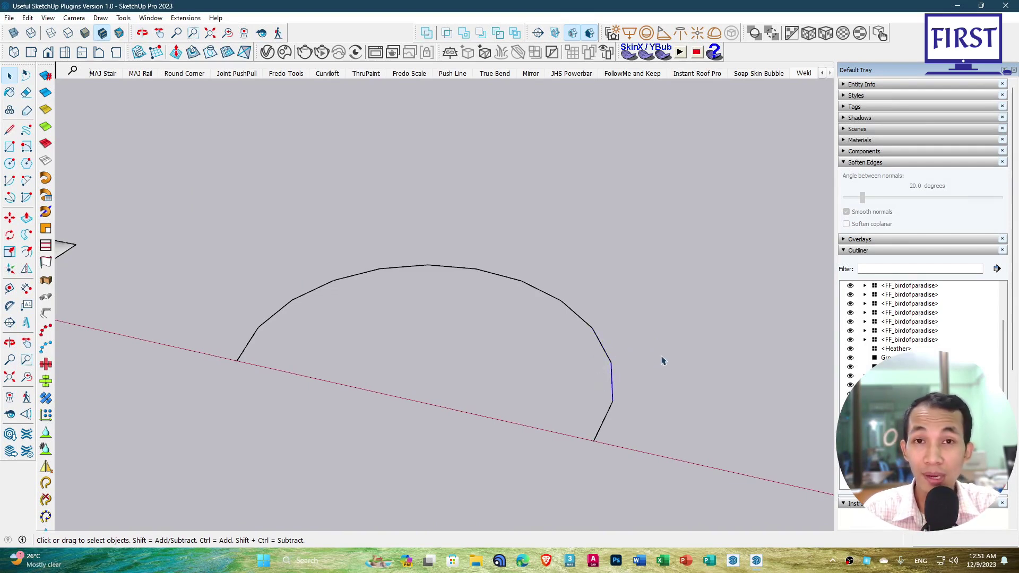
left_click(597, 414)
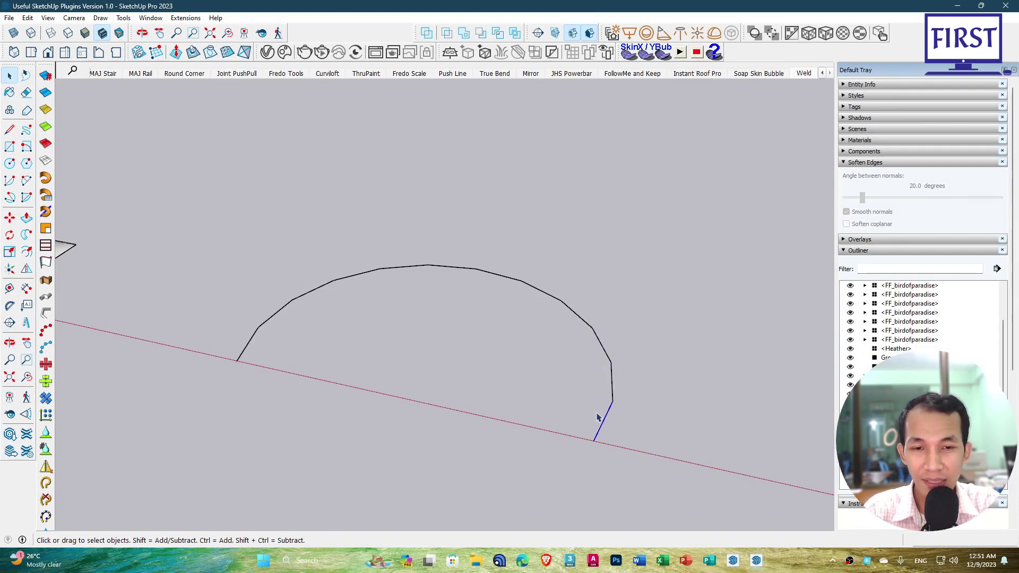
left_click_drag(578, 389, 581, 386)
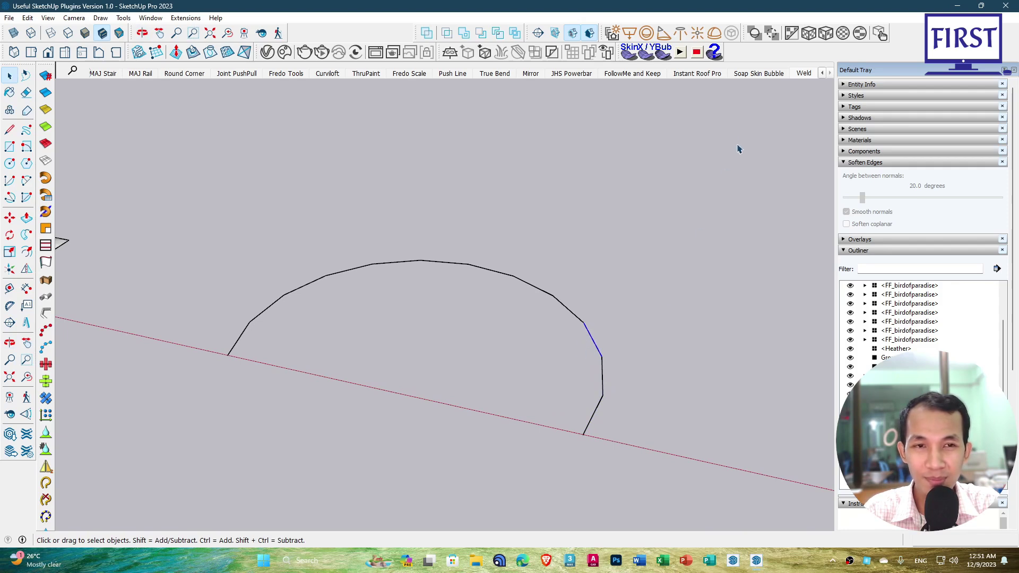
mouse_move(661, 466)
left_mouse_down()
mouse_move(154, 220)
mouse_move(557, 465)
mouse_move(677, 491)
left_mouse_up()
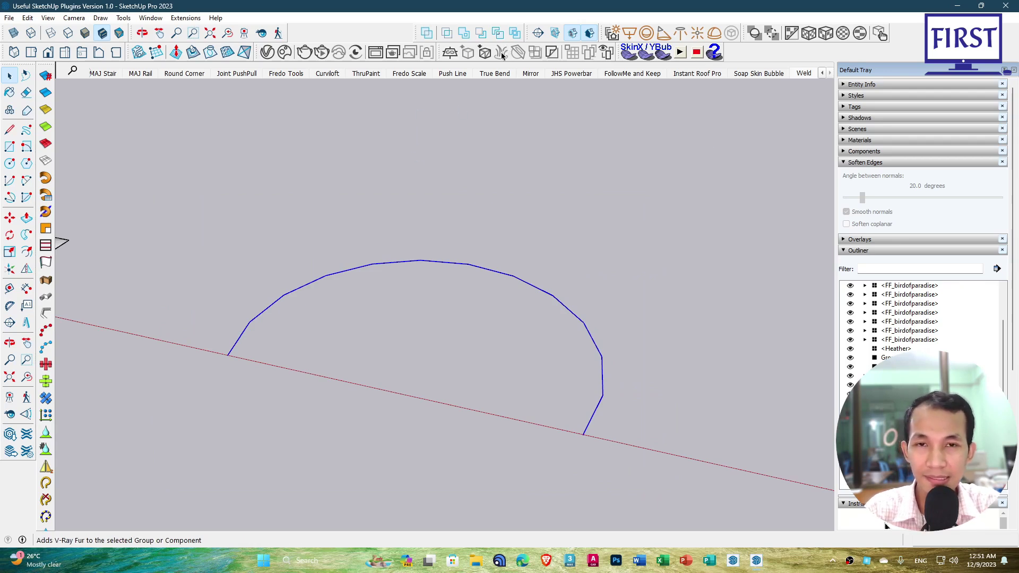
right_click(498, 30)
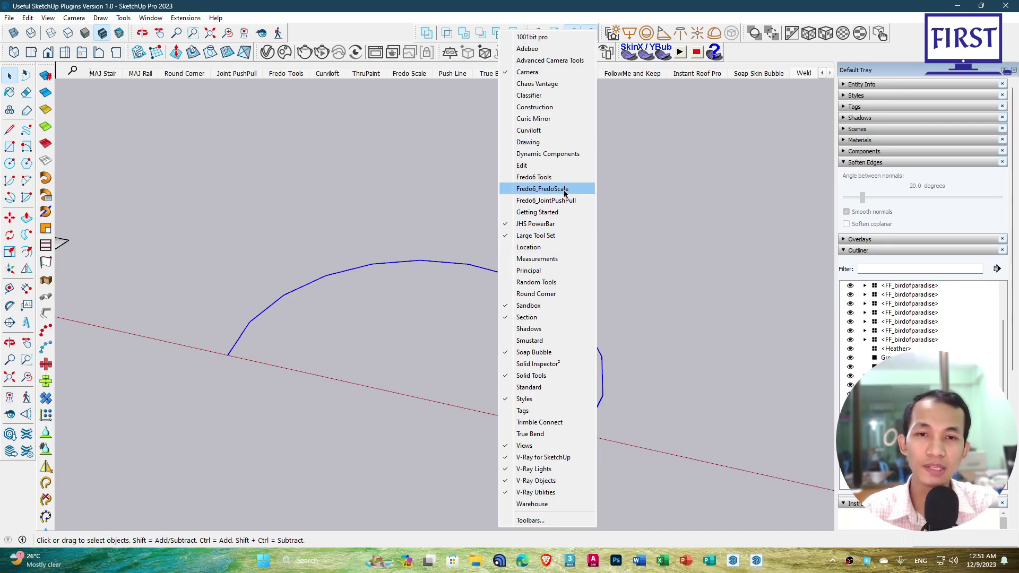
Step: Weld the selected arc edges into one curve via Extensions > Weld, then deselect and zoom out
left_click(185, 18)
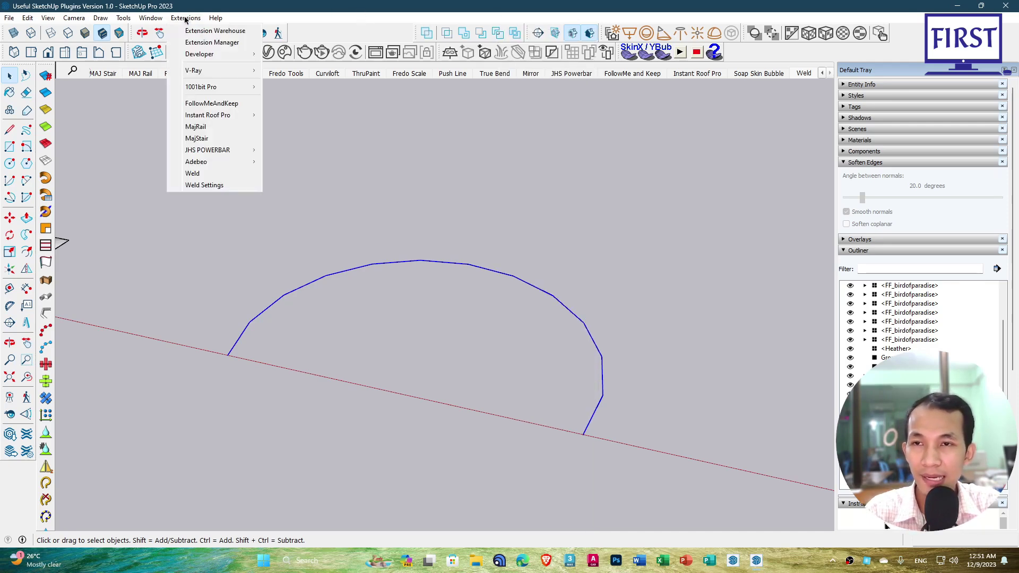
left_click(206, 175)
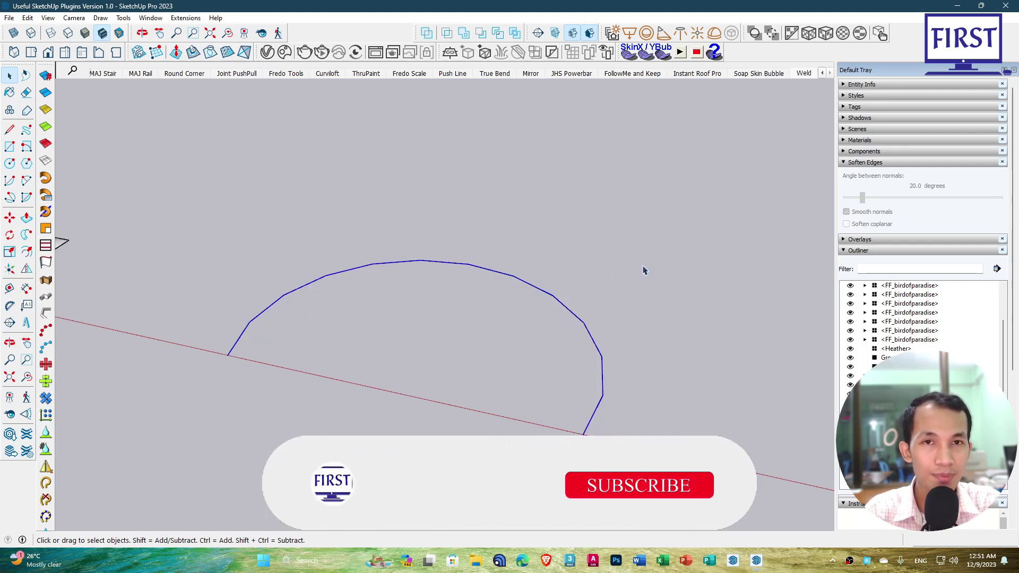
left_click(636, 273)
scroll(583, 286, "down", 3)
scroll(602, 291, "down", 4)
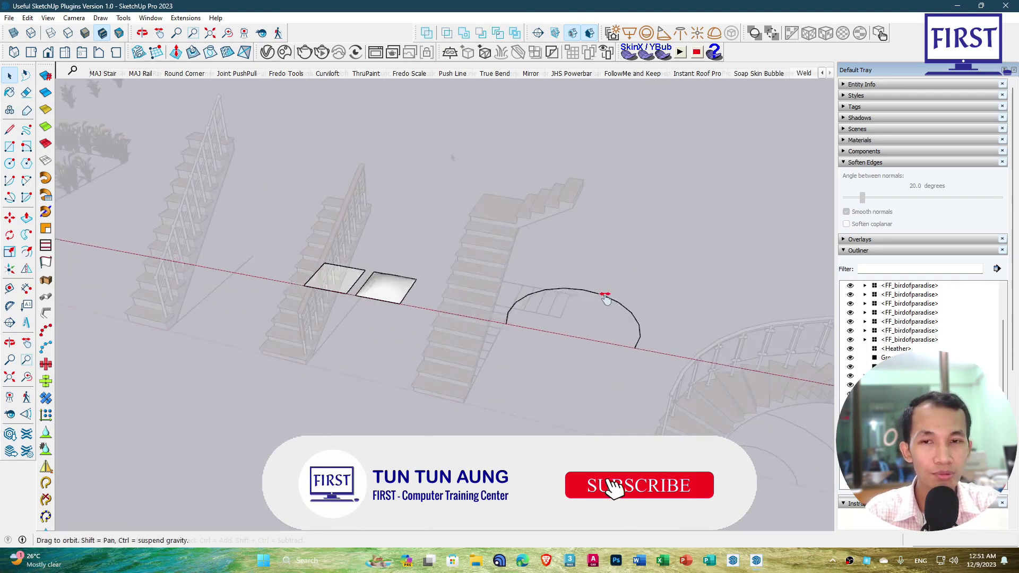
scroll(530, 292, "down", 3)
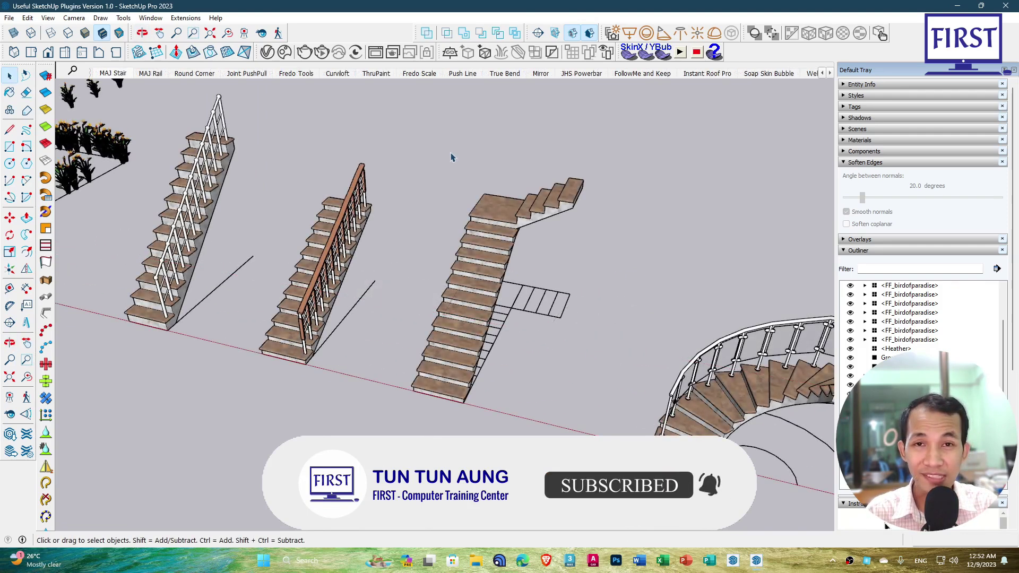